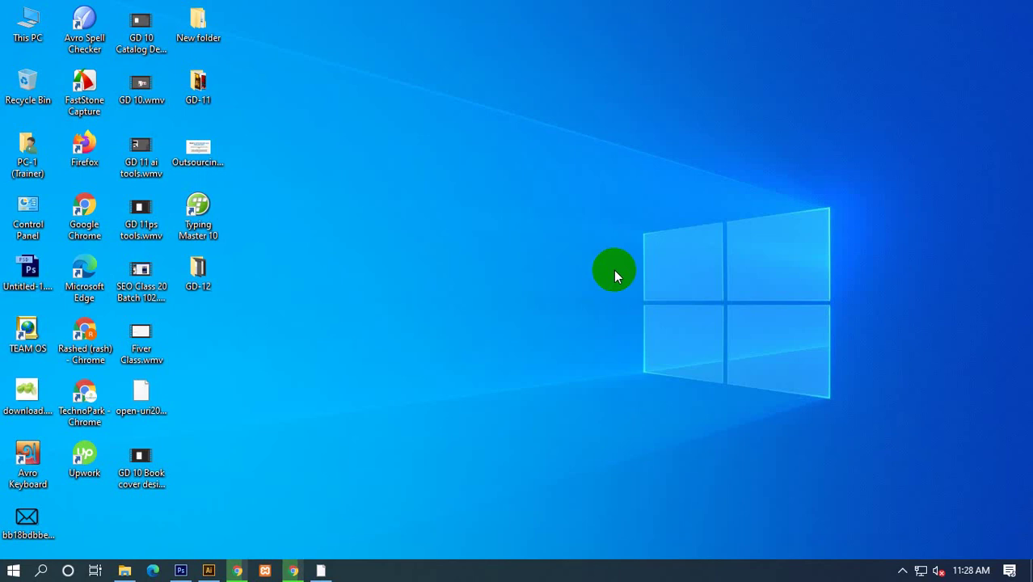
Refresh the desktop twice, check the tray icons, and return to Illustrator.
{"action": "right_click", "coordinate": [619, 214]}
{"action": "left_click", "coordinate": [660, 261]}
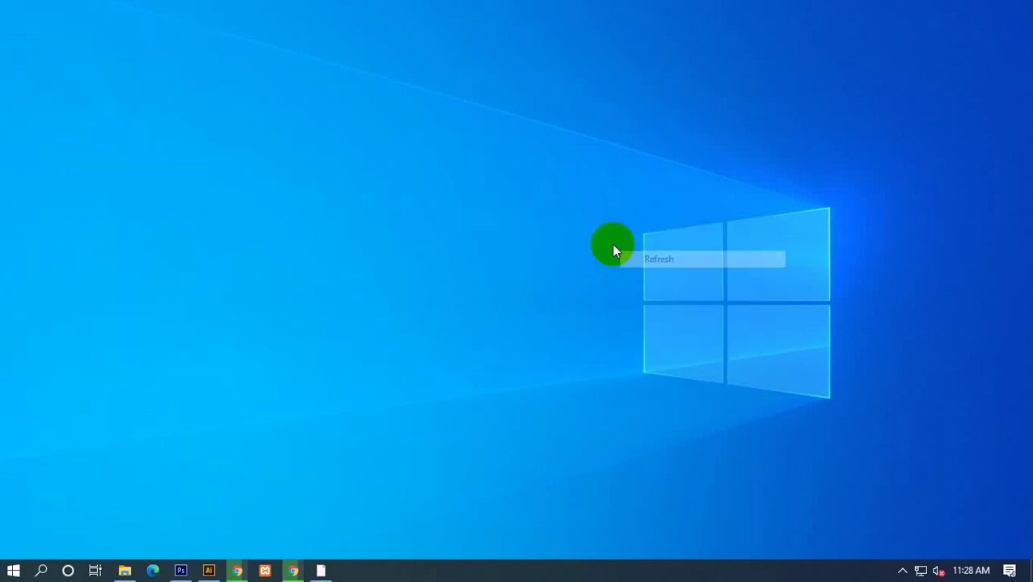
{"action": "left_click", "coordinate": [903, 570]}
{"action": "right_click", "coordinate": [665, 332]}
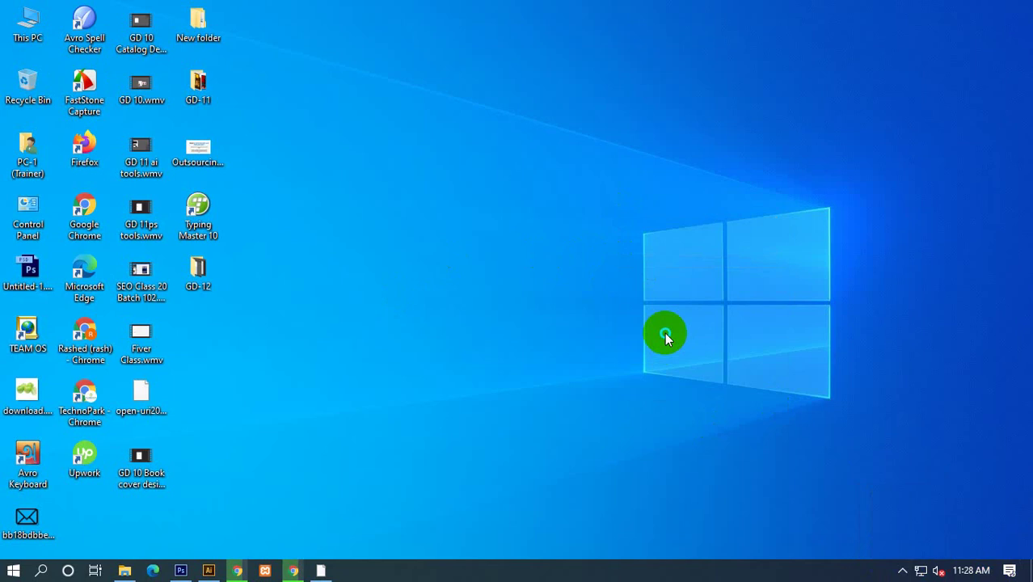
{"action": "left_click", "coordinate": [706, 378]}
{"action": "left_click", "coordinate": [208, 571]}
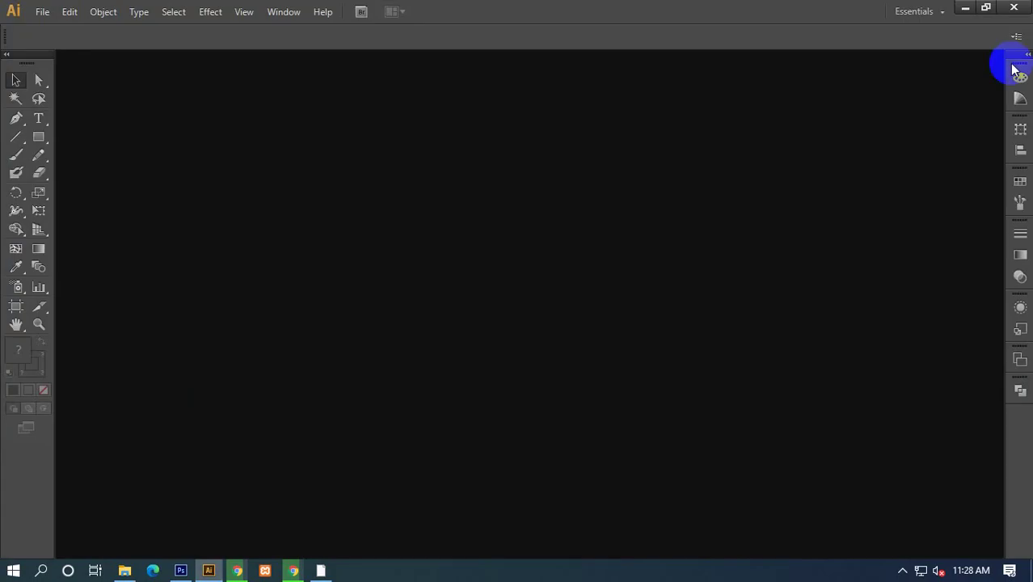
Create an A4 document named 'Flyer Design' measured in inches.
{"action": "left_click", "coordinate": [42, 15]}
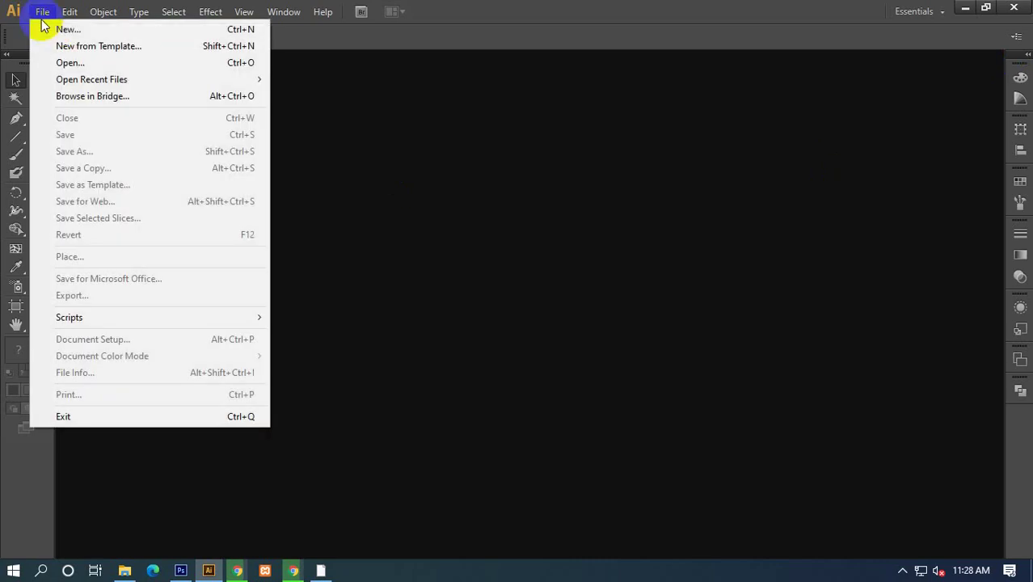
{"action": "left_click", "coordinate": [26, 27]}
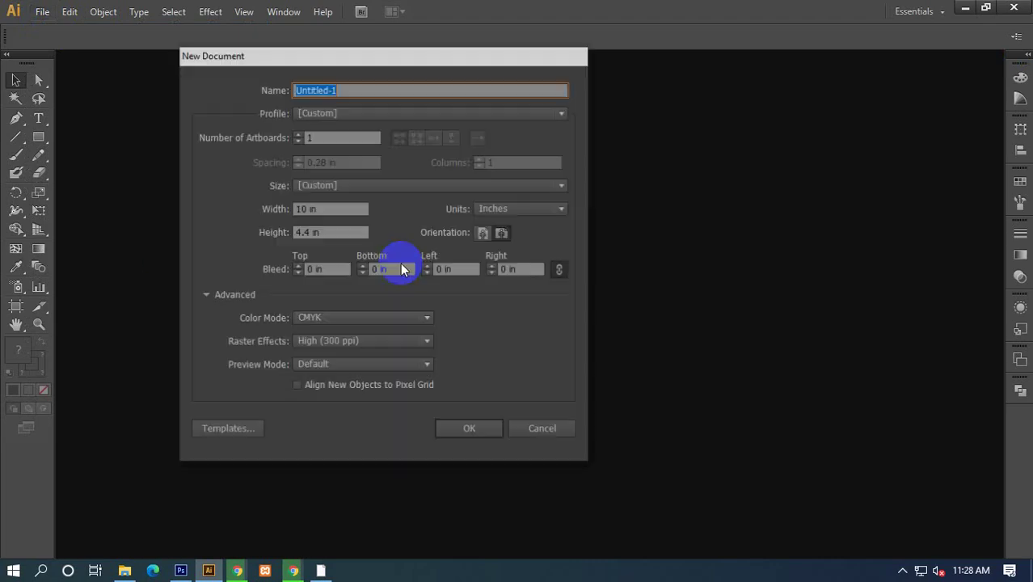
{"action": "left_click_drag", "start_coordinate": [418, 62], "coordinate": [547, 74]}
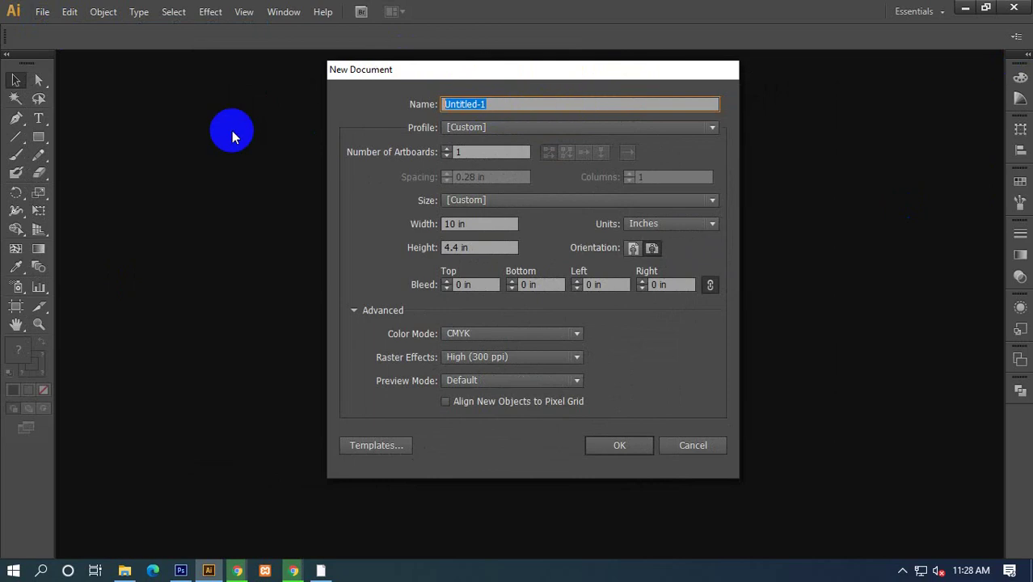
{"action": "type", "text": "Fl"}
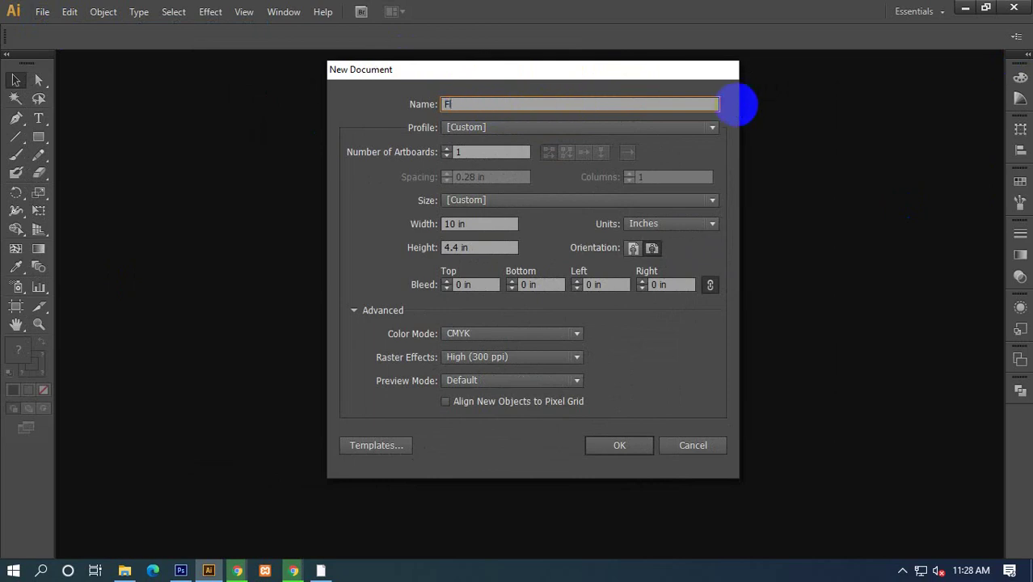
{"action": "type", "text": "yer "}
{"action": "type", "text": "Design"}
{"action": "left_click", "coordinate": [474, 202]}
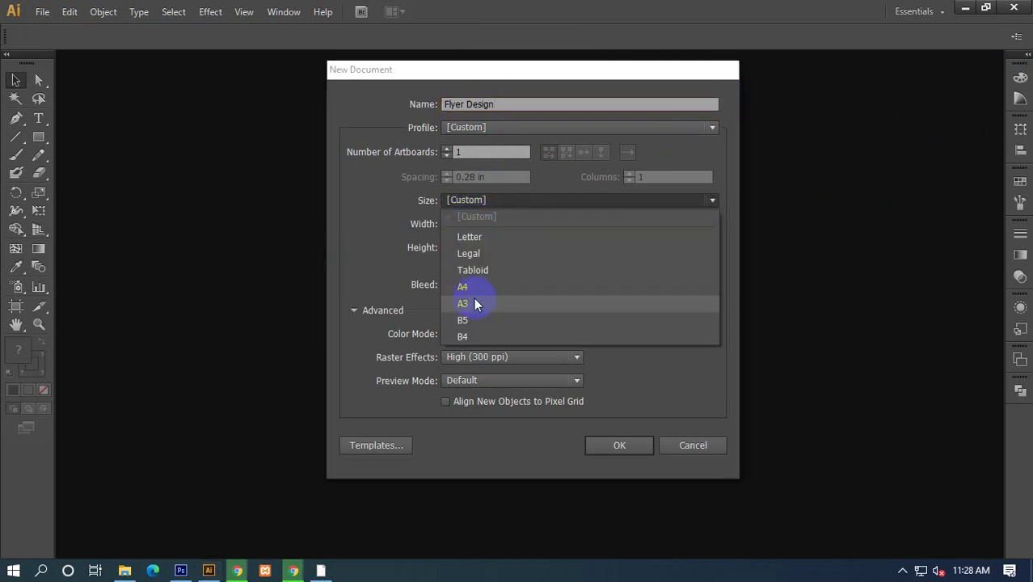
{"action": "left_click", "coordinate": [470, 286]}
{"action": "left_click", "coordinate": [660, 225]}
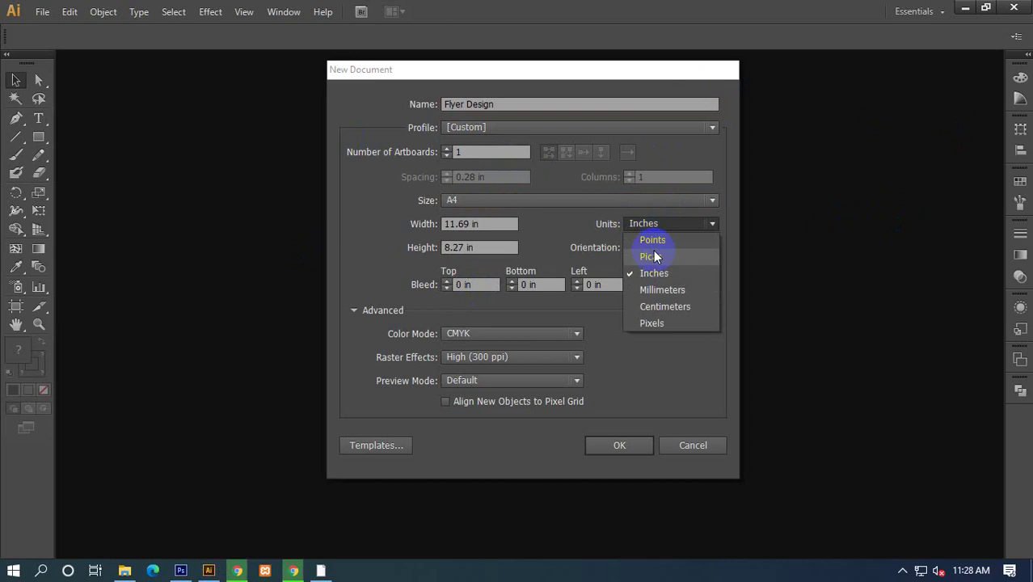
{"action": "left_click", "coordinate": [652, 323]}
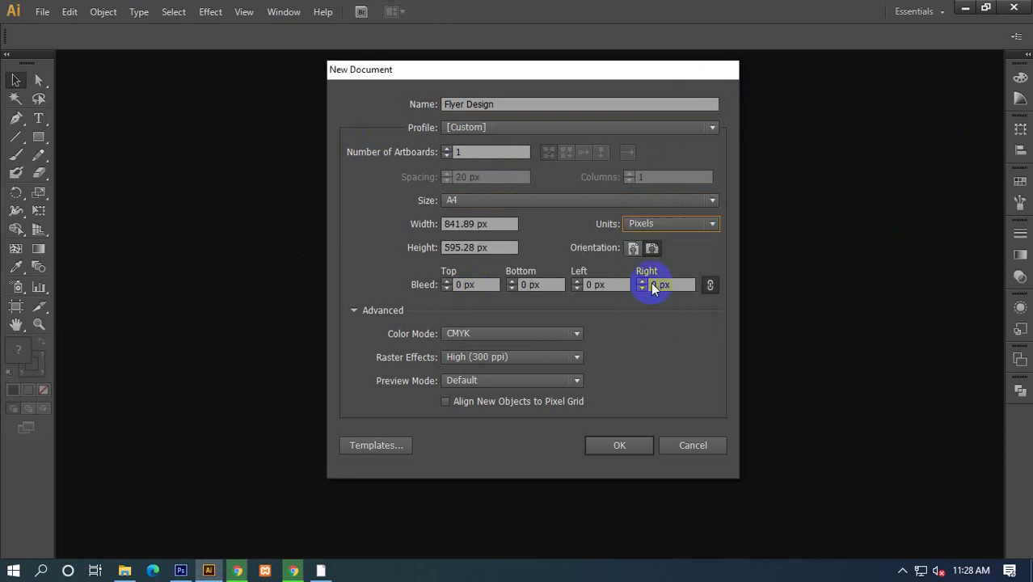
{"action": "left_click", "coordinate": [712, 224]}
{"action": "left_click", "coordinate": [660, 270]}
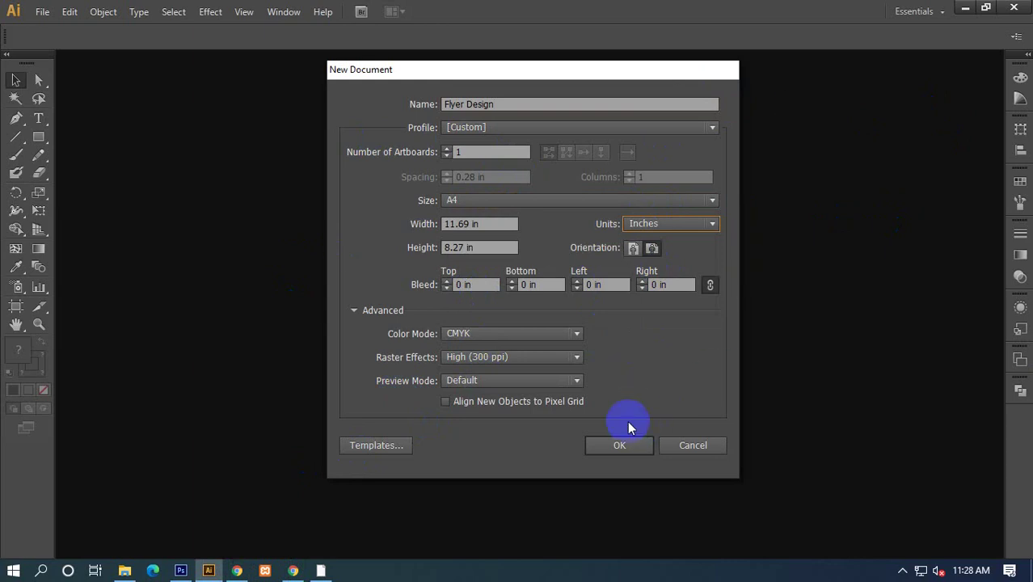
{"action": "left_click", "coordinate": [619, 446]}
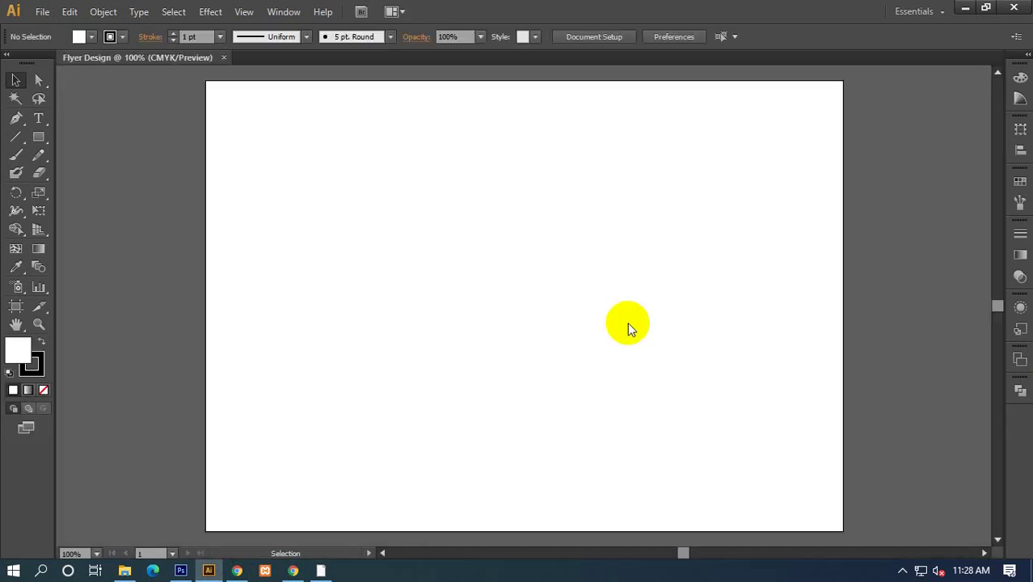
Close Flyer Design and create a new portrait A4 document, 8.27 × 11.69 in.
{"action": "left_click", "coordinate": [224, 57]}
{"action": "left_click", "coordinate": [42, 12]}
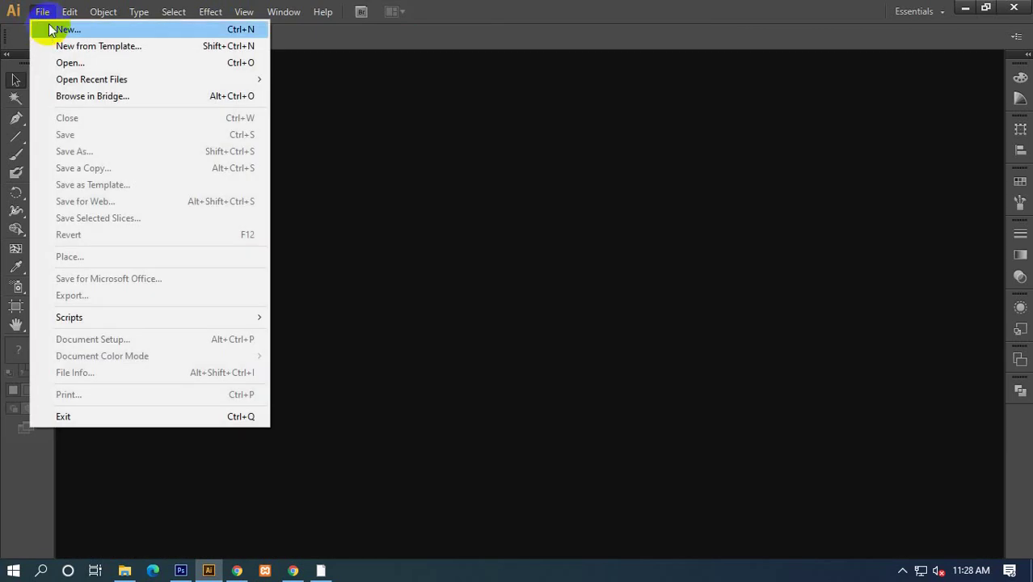
{"action": "left_click", "coordinate": [51, 30]}
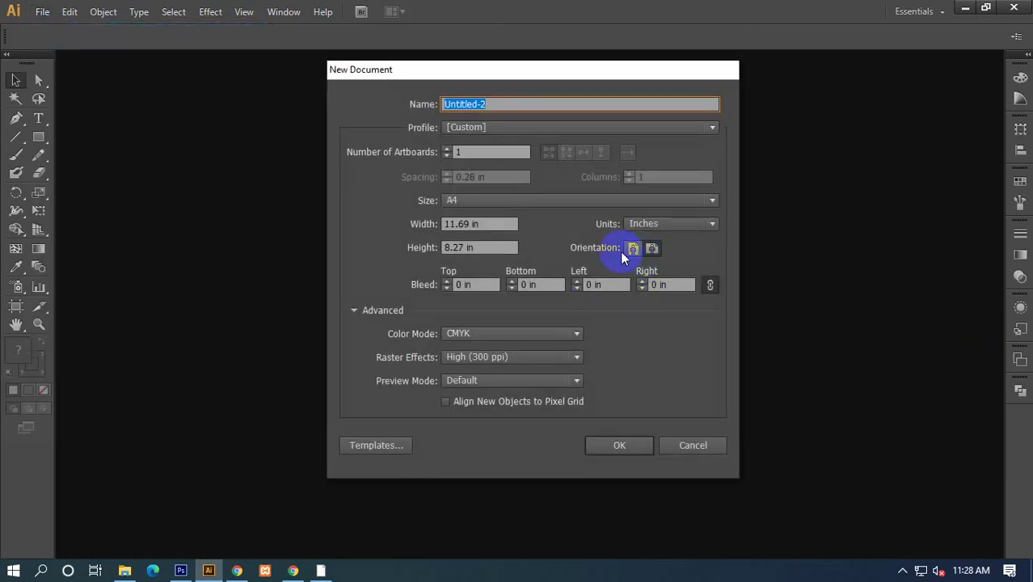
{"action": "left_click", "coordinate": [632, 250]}
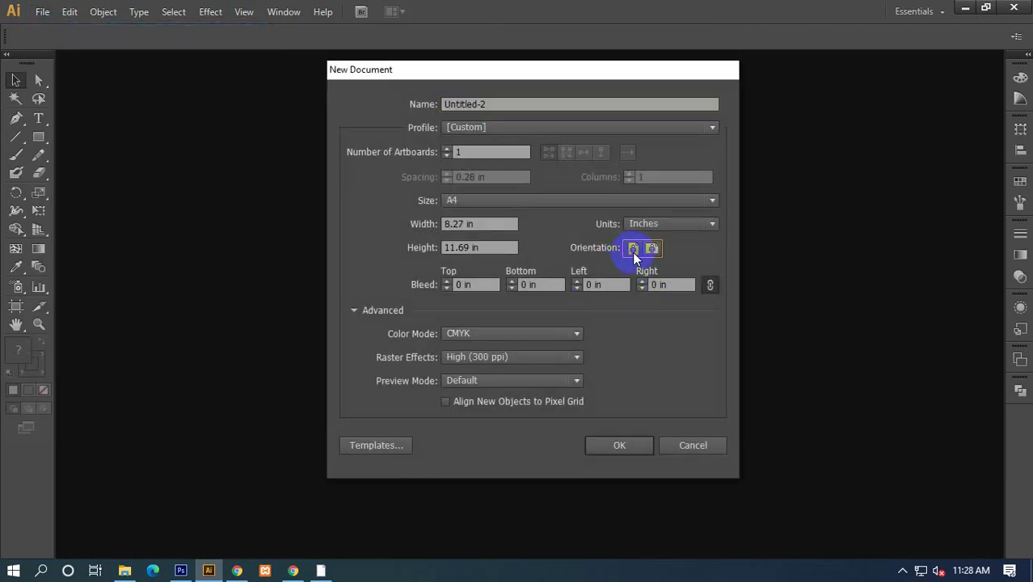
{"action": "left_click", "coordinate": [620, 445]}
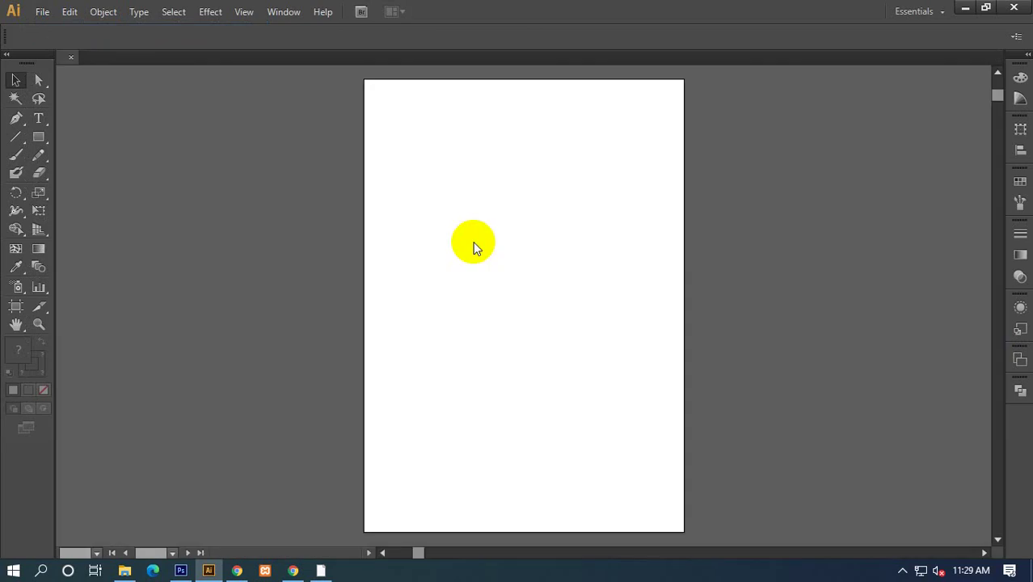
Zoom out, browse the Rectangle, Type and Pen flyouts, and settle on the Rectangle Tool.
{"action": "scroll", "coordinate": [473, 245], "scroll_direction": "down", "scroll_amount": 2}
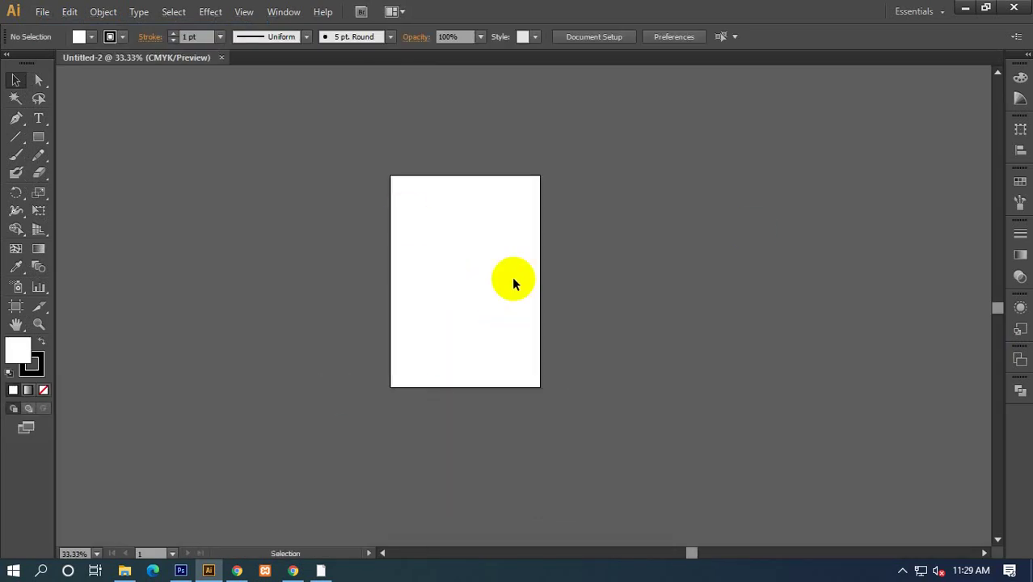
{"action": "key", "text": "space"}
{"action": "left_click", "coordinate": [38, 139]}
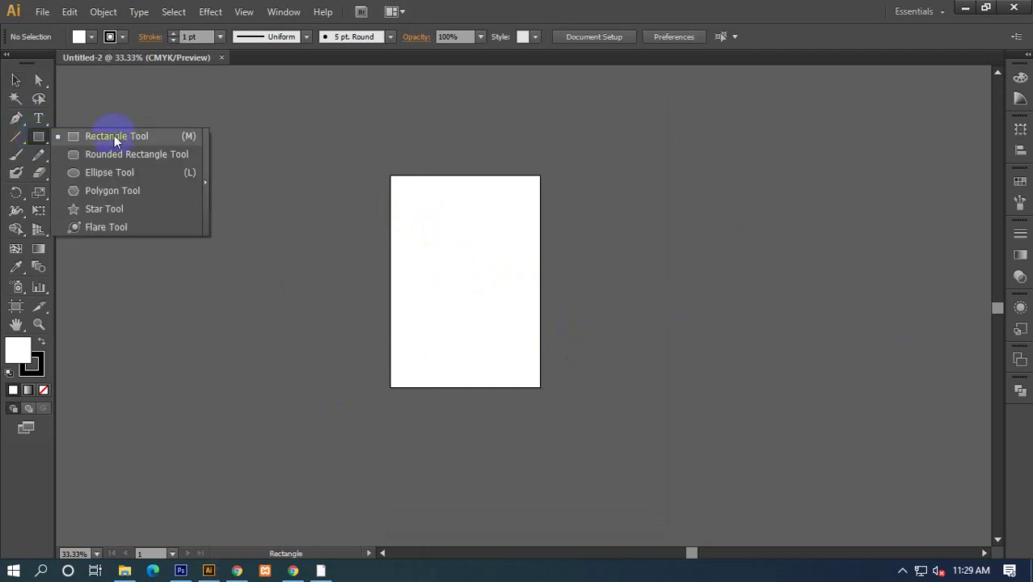
{"action": "left_click", "coordinate": [42, 143]}
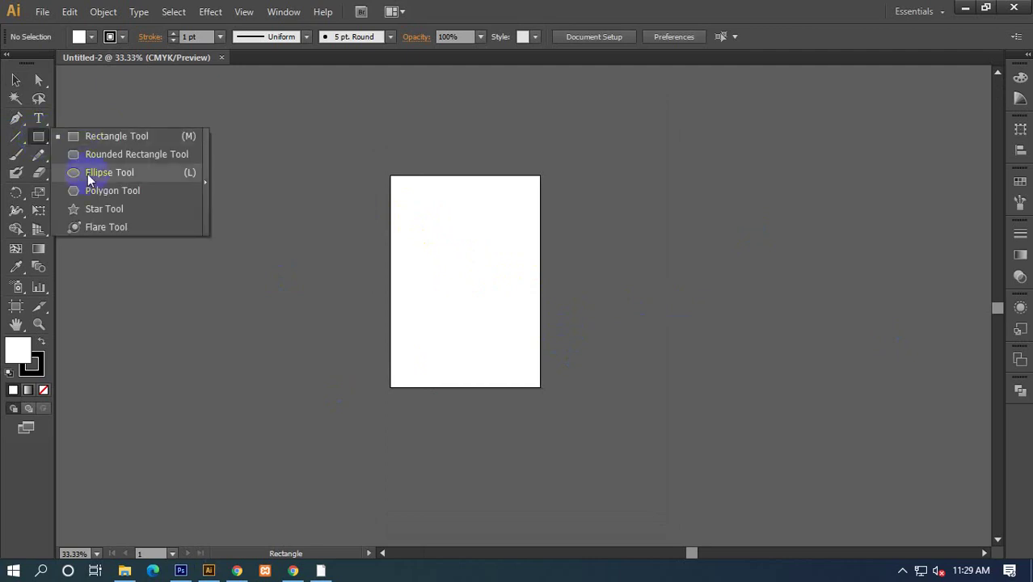
{"action": "left_click", "coordinate": [38, 118]}
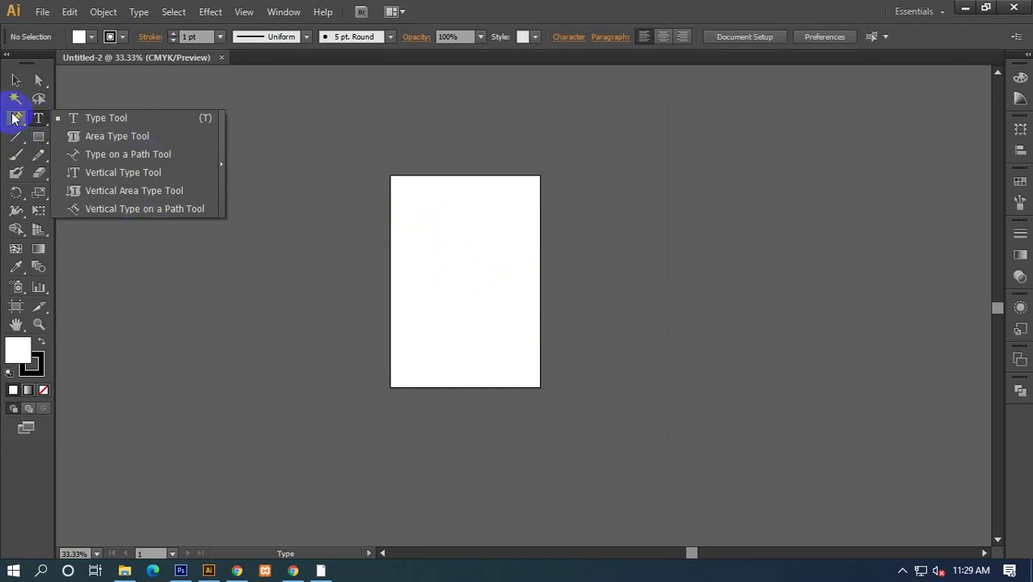
{"action": "left_click", "coordinate": [16, 118]}
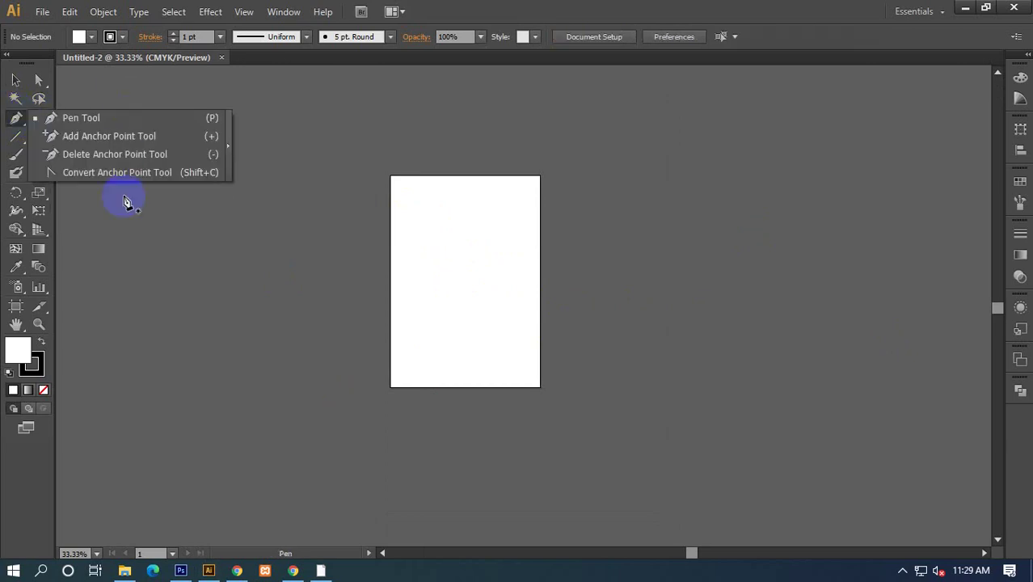
{"action": "left_click", "coordinate": [15, 121]}
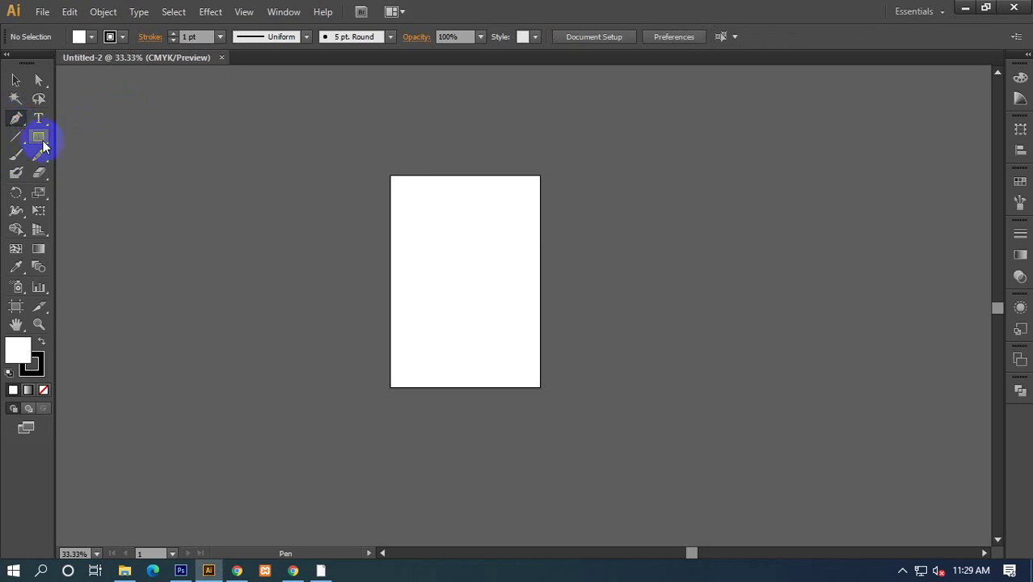
{"action": "left_click", "coordinate": [38, 136]}
{"action": "left_click", "coordinate": [93, 140]}
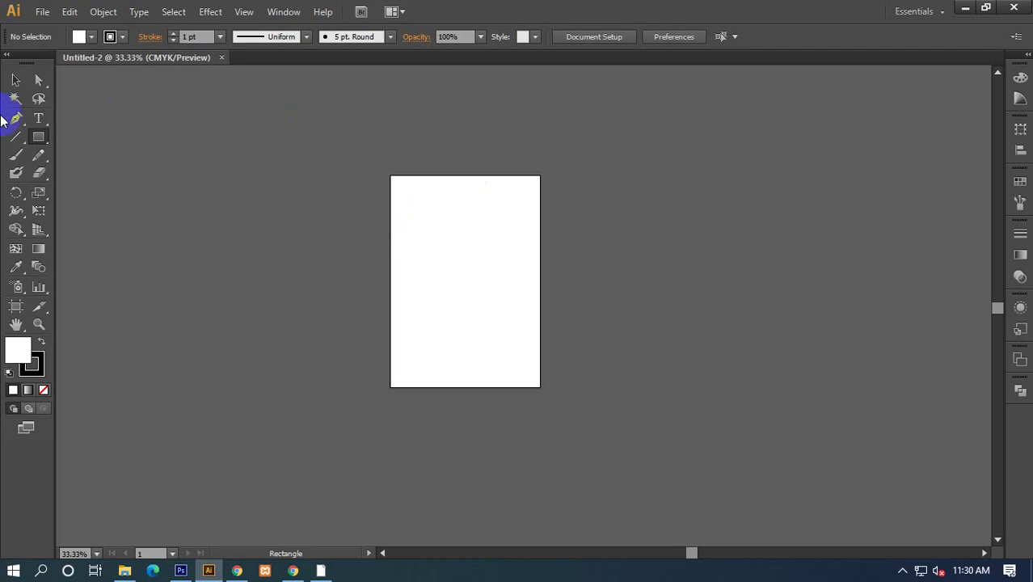
Click the artboard with the Rectangle Tool and enter width 8.27 in, height 11.69 in.
{"action": "left_click", "coordinate": [31, 139]}
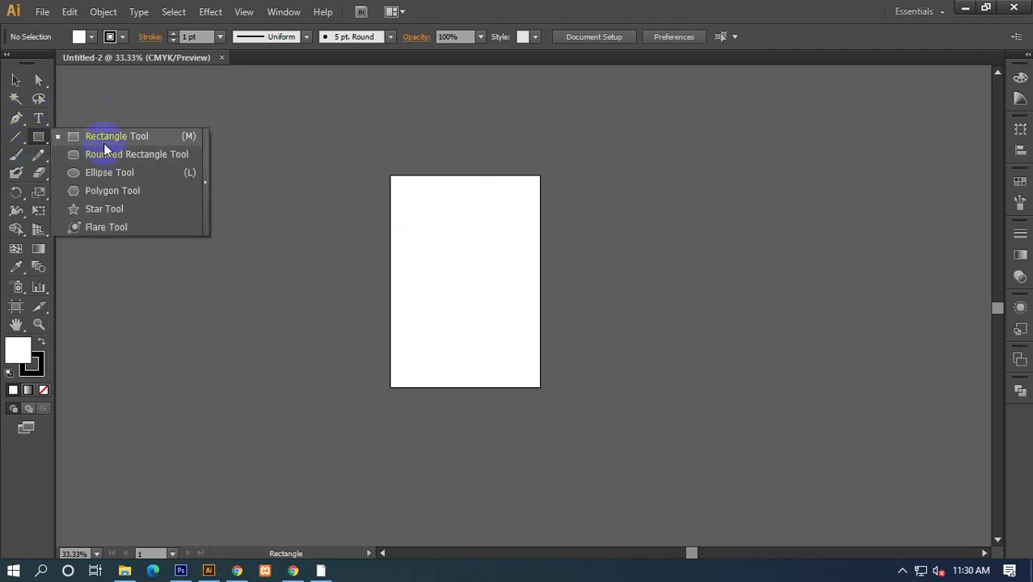
{"action": "left_click_drag", "start_coordinate": [31, 141], "coordinate": [106, 138]}
{"action": "scroll", "coordinate": [497, 254], "scroll_direction": "up", "scroll_amount": 3}
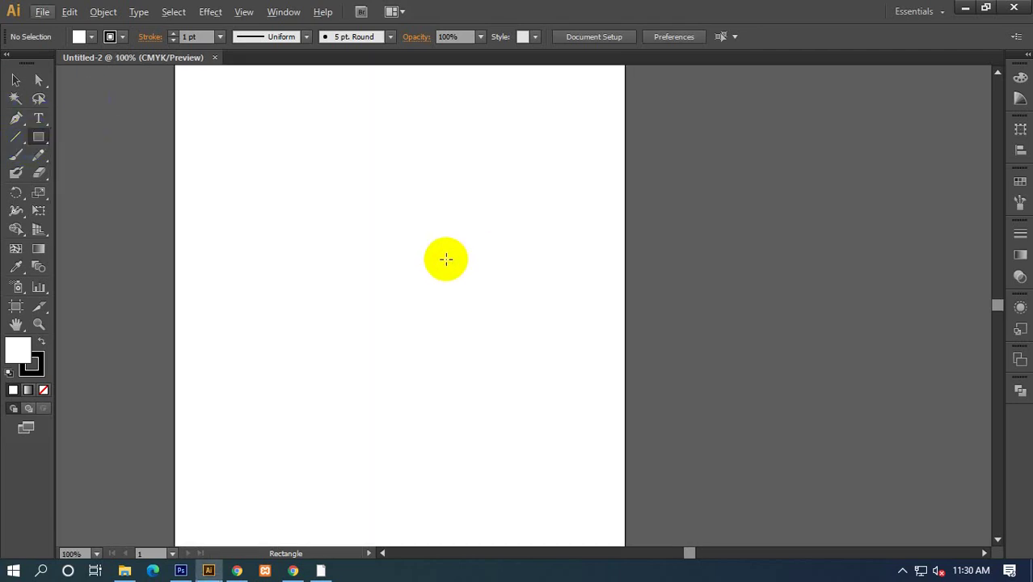
{"action": "scroll", "coordinate": [445, 259], "scroll_direction": "down", "scroll_amount": 2}
{"action": "left_click", "coordinate": [388, 234]}
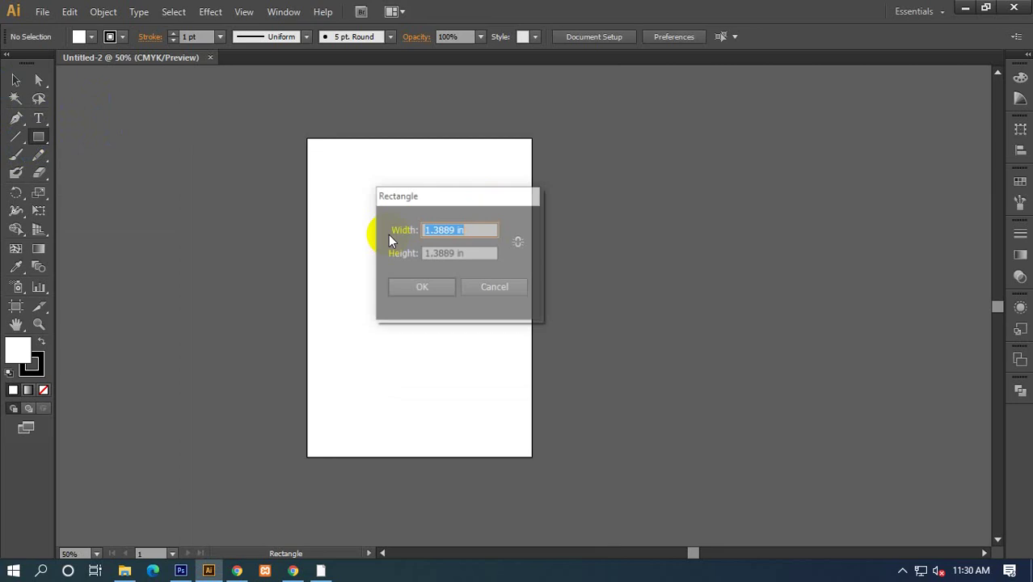
{"action": "left_click_drag", "start_coordinate": [408, 199], "coordinate": [369, 220]}
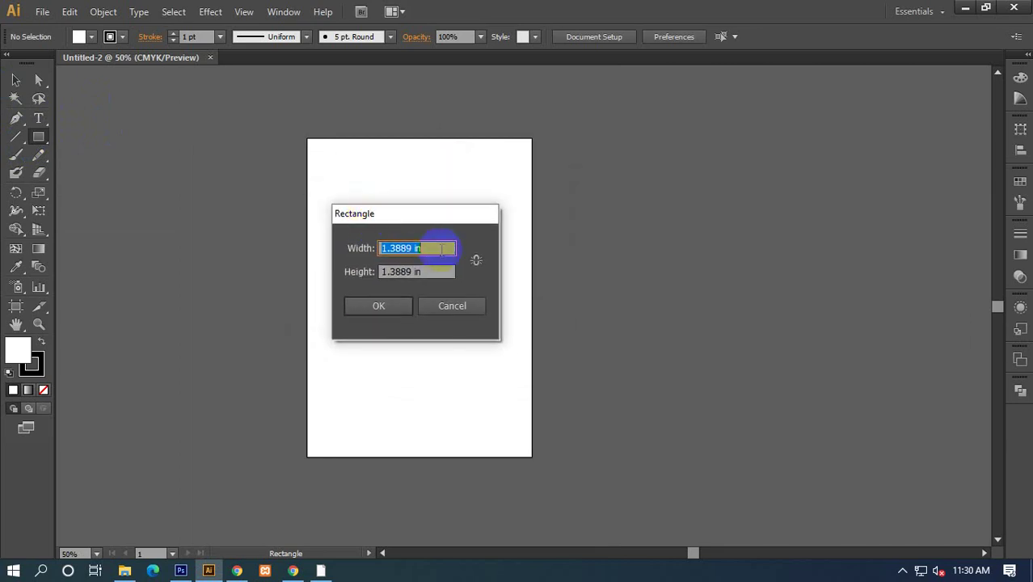
{"action": "left_click", "coordinate": [424, 220]}
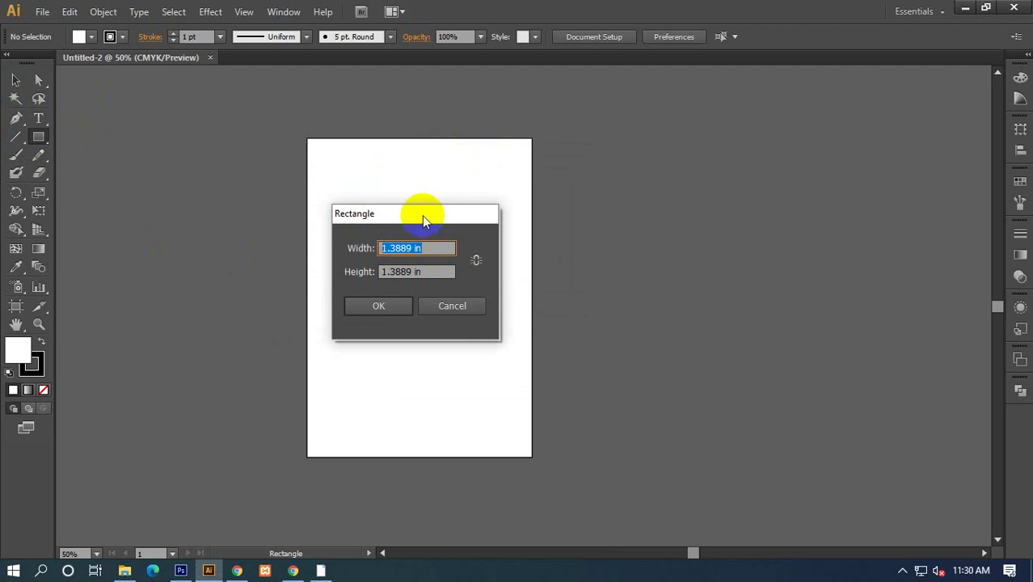
{"action": "type", "text": "8."}
{"action": "type", "text": "27"}
{"action": "left_click", "coordinate": [433, 273]}
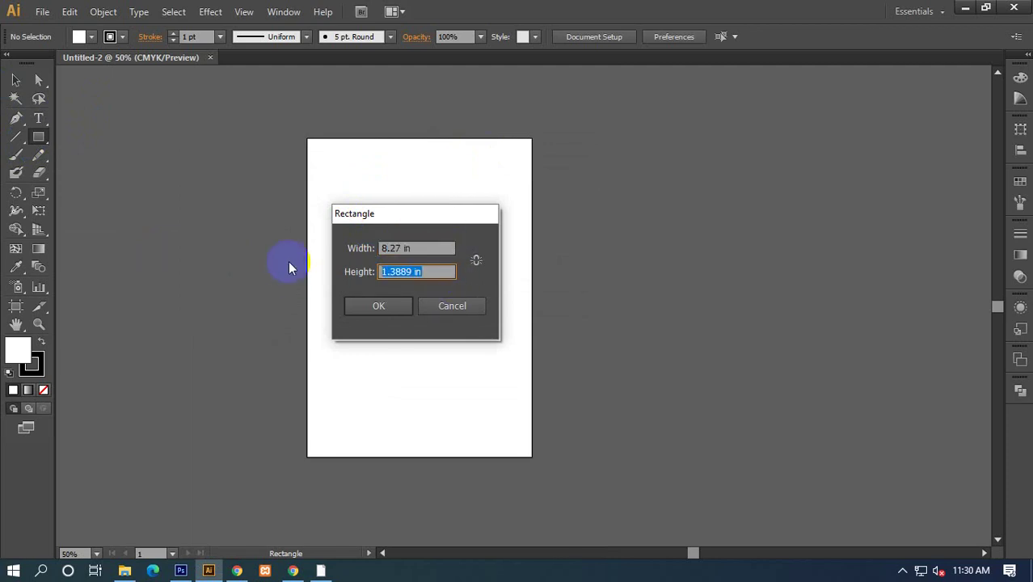
{"action": "type", "text": "11."}
{"action": "type", "text": "69"}
Create the 8.27 × 11.69 in rectangle and center it horizontally and vertically on the artboard.
{"action": "key", "text": "Return"}
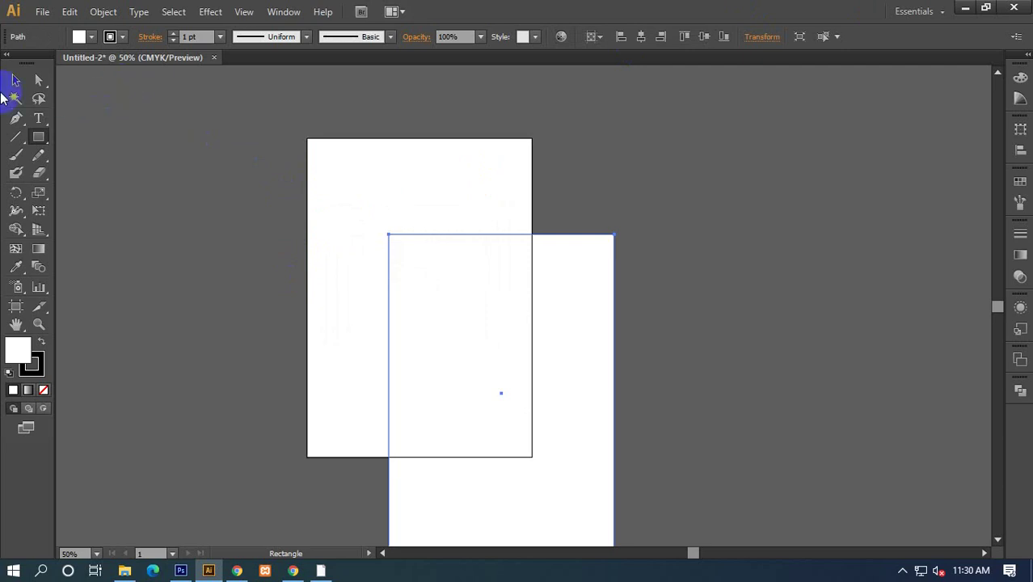
{"action": "left_click", "coordinate": [15, 80]}
{"action": "left_click", "coordinate": [434, 265]}
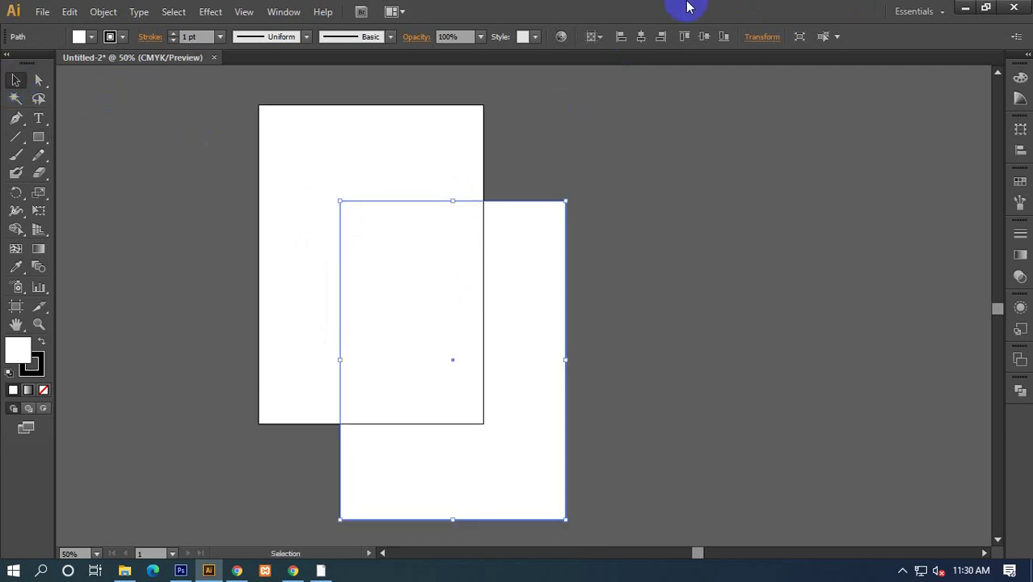
{"action": "left_click", "coordinate": [640, 36]}
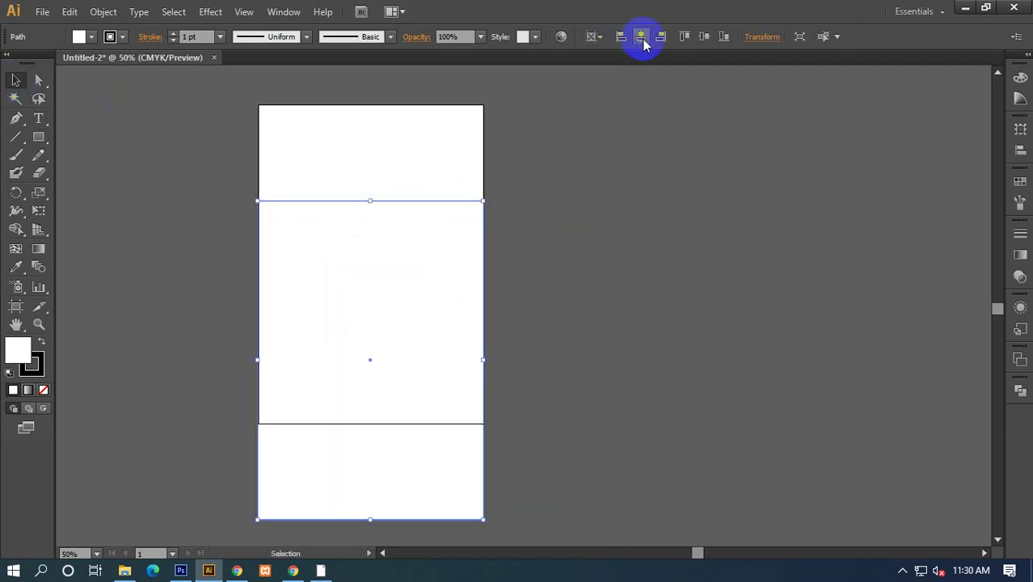
{"action": "left_click", "coordinate": [702, 36]}
{"action": "left_click", "coordinate": [588, 254]}
Pan the view and marquee-select the artboard-sized rectangle.
{"action": "left_click_drag", "start_coordinate": [499, 208], "coordinate": [573, 230]}
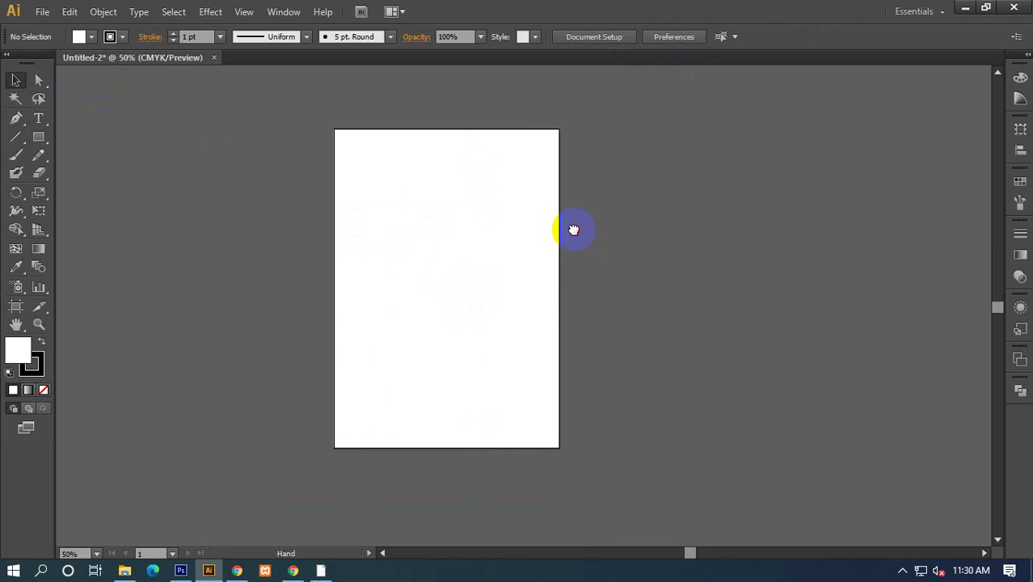
{"action": "left_click_drag", "start_coordinate": [267, 211], "coordinate": [622, 271]}
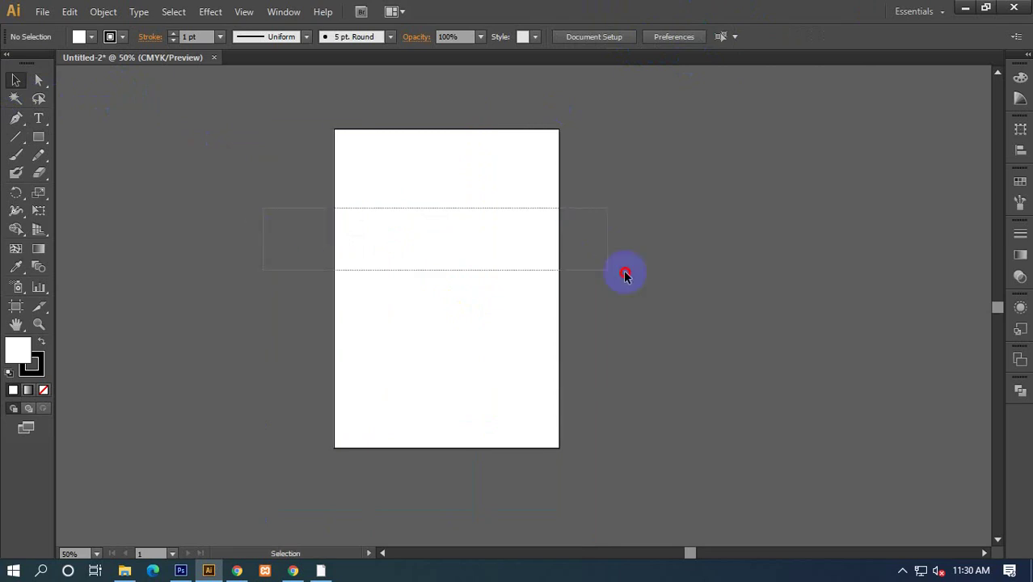
{"action": "left_click", "coordinate": [650, 265]}
{"action": "left_click_drag", "start_coordinate": [389, 184], "coordinate": [420, 194]}
{"action": "left_click_drag", "start_coordinate": [324, 159], "coordinate": [712, 321]}
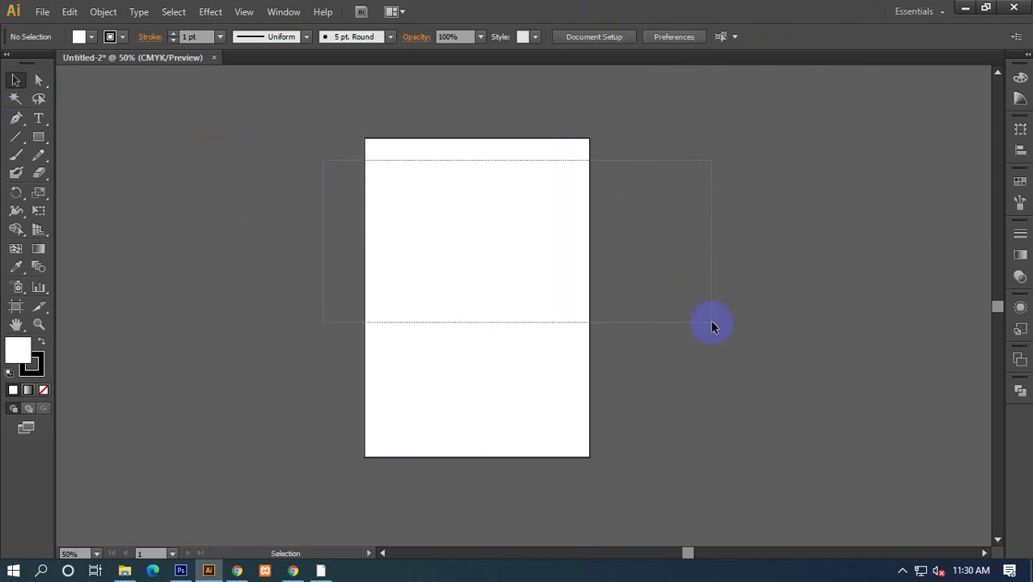
{"action": "left_click", "coordinate": [717, 325]}
{"action": "left_click_drag", "start_coordinate": [218, 220], "coordinate": [643, 367]}
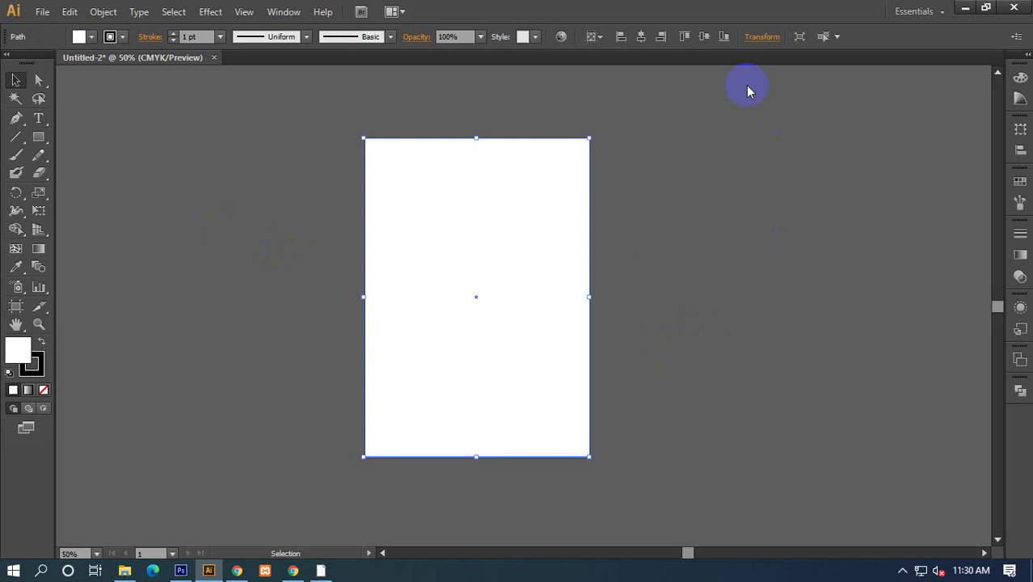
{"action": "left_click", "coordinate": [748, 235]}
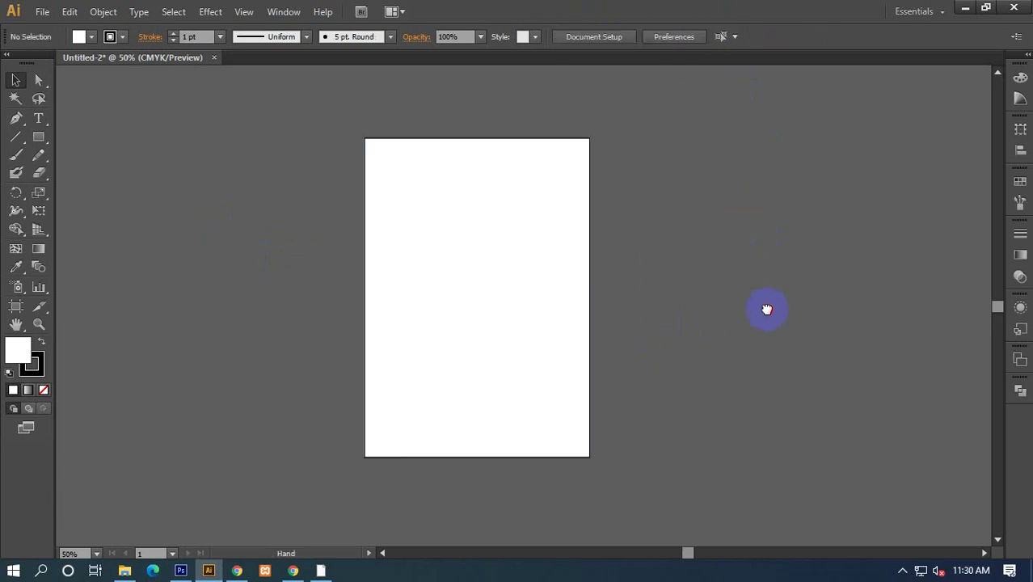
{"action": "left_click_drag", "start_coordinate": [766, 306], "coordinate": [686, 320]}
{"action": "left_click_drag", "start_coordinate": [171, 235], "coordinate": [842, 404]}
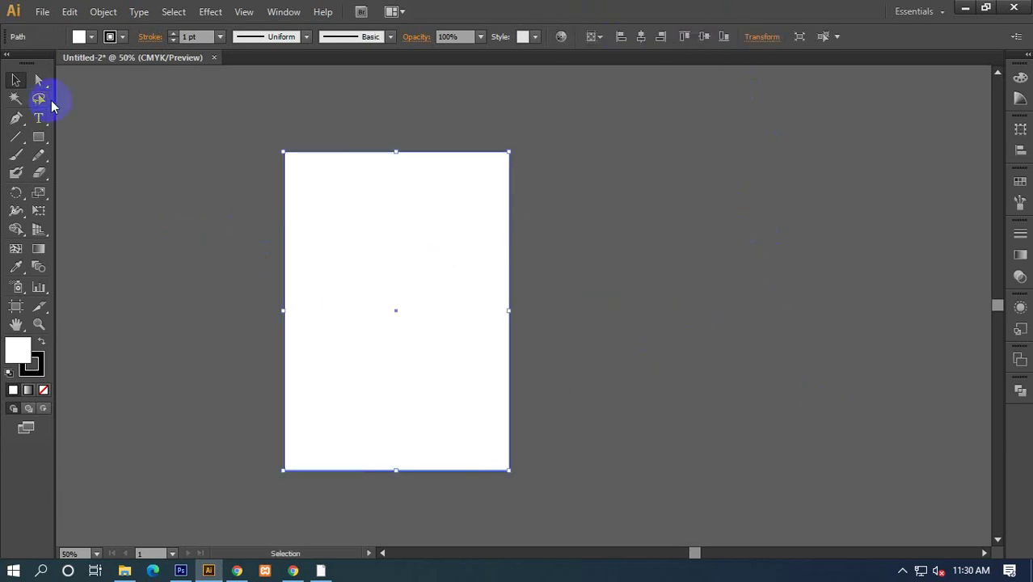
{"action": "left_click_drag", "start_coordinate": [134, 153], "coordinate": [831, 326]}
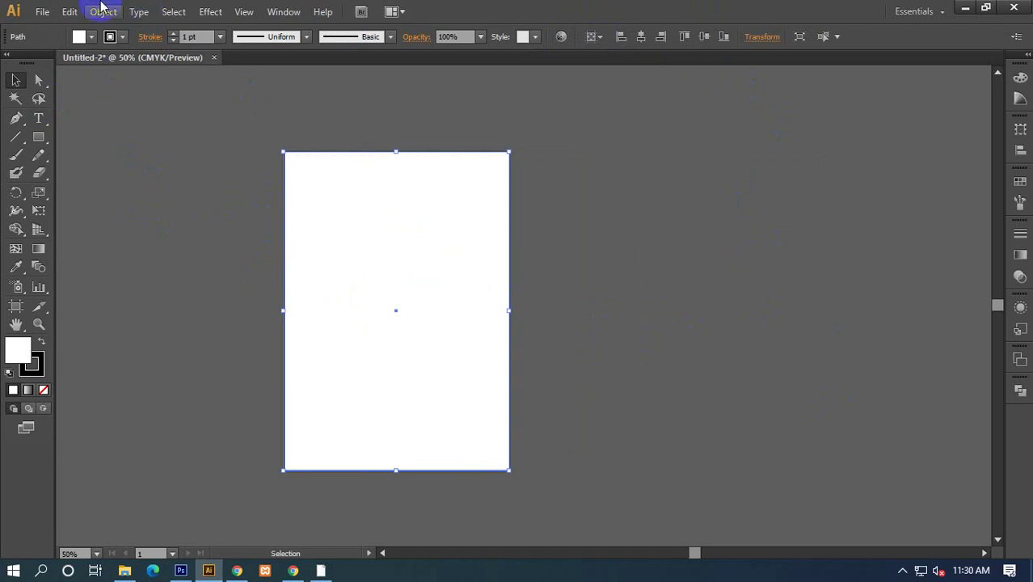
Offset the selected rectangle's path outward by 0.25 in with preview on.
{"action": "left_click", "coordinate": [103, 11]}
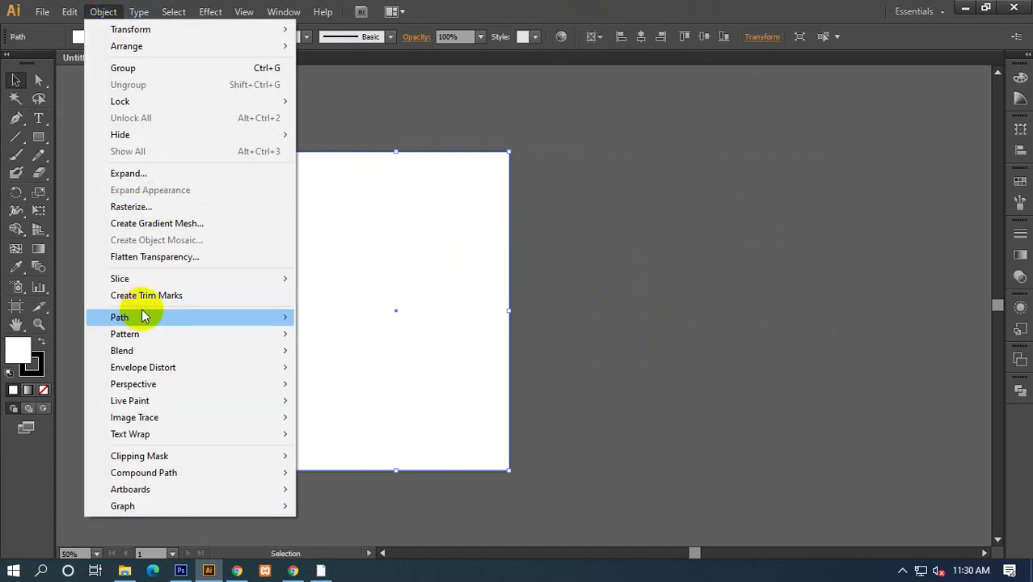
{"action": "mouse_move", "coordinate": [119, 317]}
{"action": "left_click", "coordinate": [326, 374]}
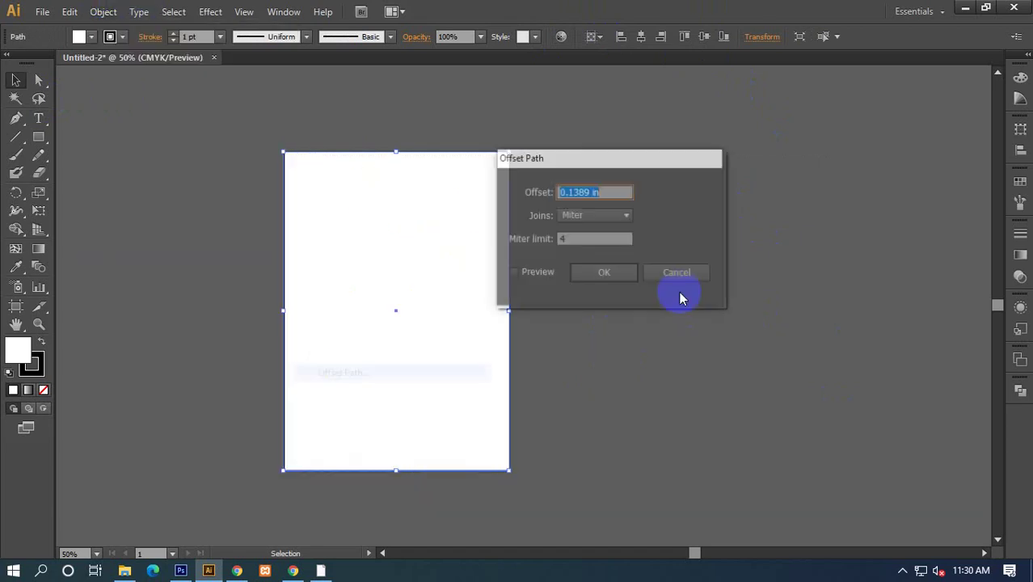
{"action": "mouse_move", "coordinate": [527, 159]}
{"action": "left_mouse_down"}
{"action": "mouse_move", "coordinate": [743, 186]}
{"action": "mouse_move", "coordinate": [747, 169]}
{"action": "left_mouse_up"}
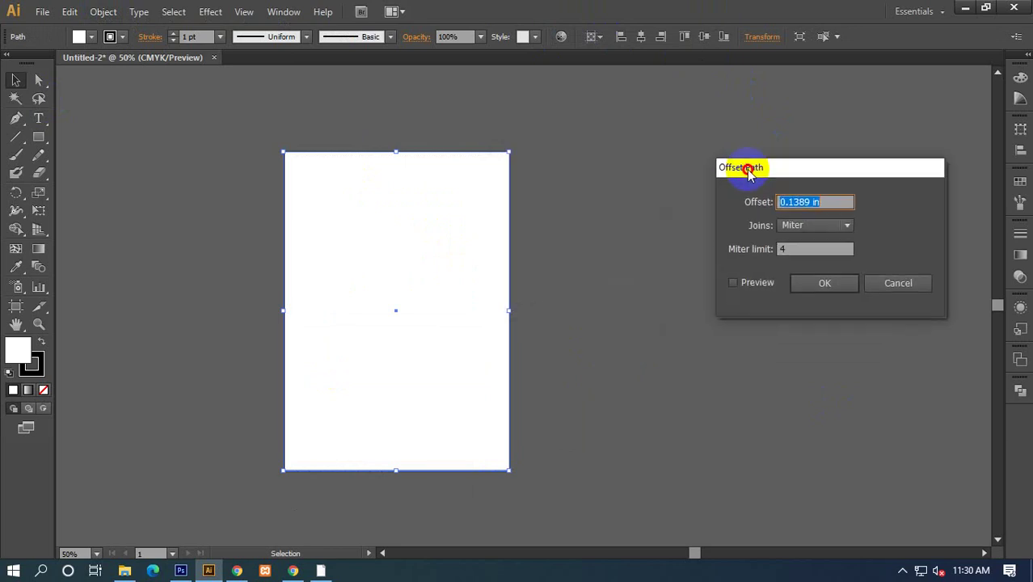
{"action": "left_click", "coordinate": [749, 283]}
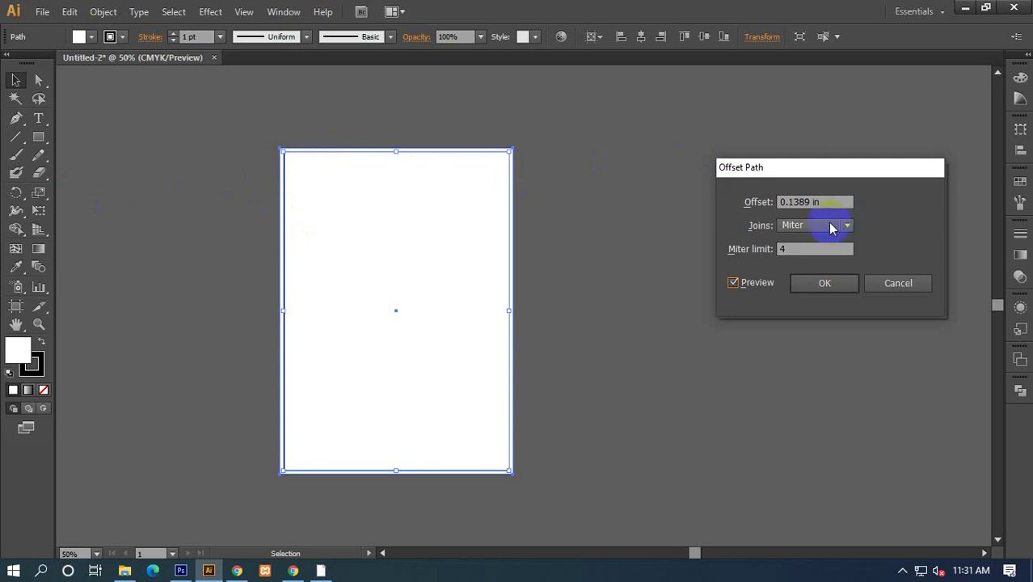
{"action": "double_click", "coordinate": [800, 202]}
{"action": "type", "text": "0.25"}
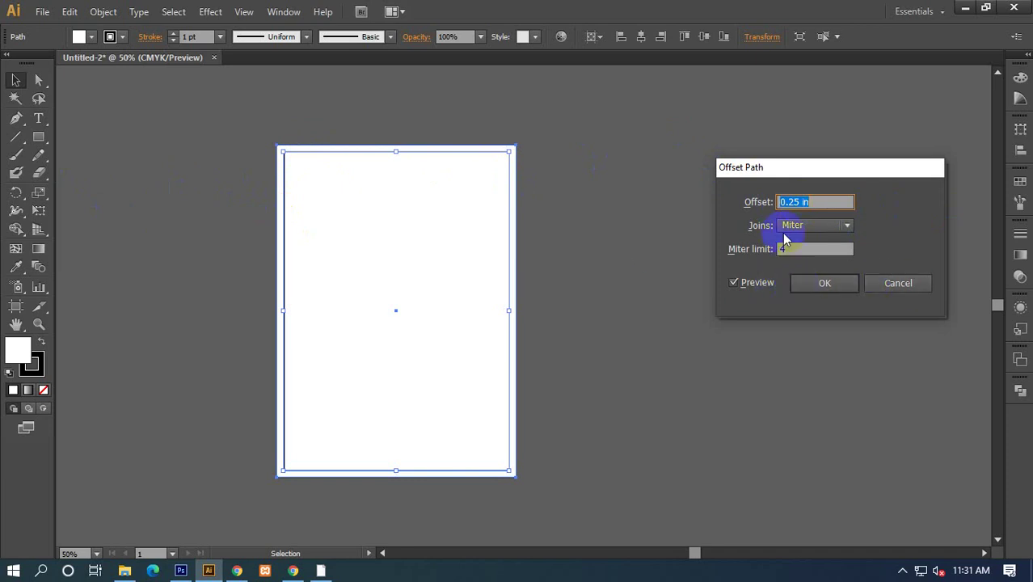
{"action": "left_click", "coordinate": [831, 287]}
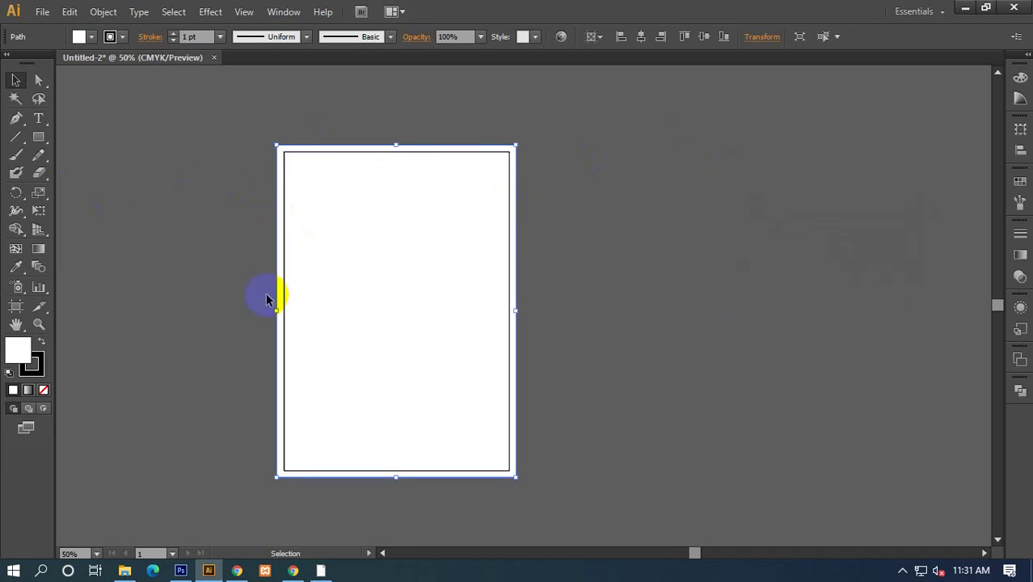
Convert the 0.25 in offset rectangle into guides.
{"action": "right_click", "coordinate": [332, 208]}
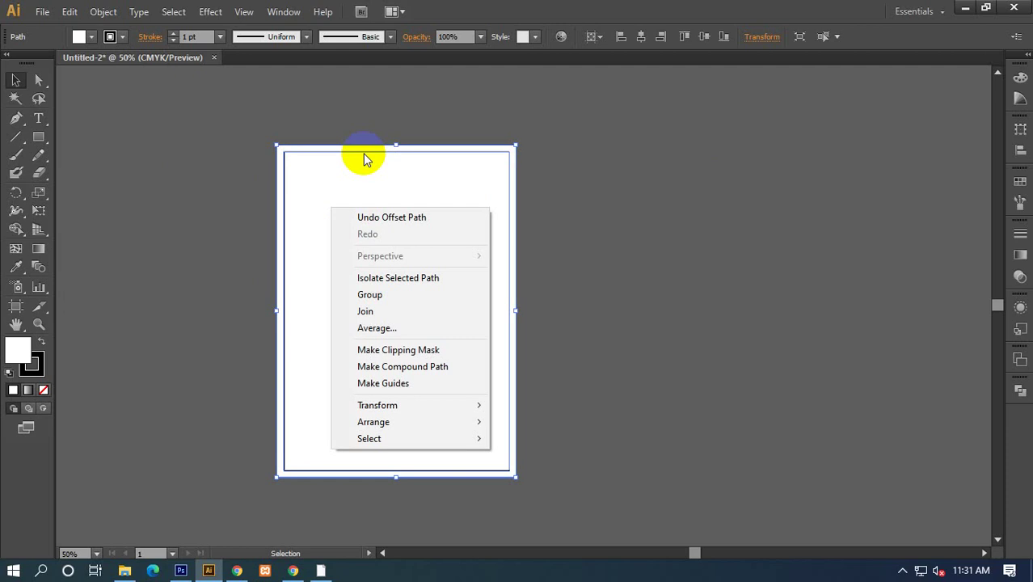
{"action": "left_click", "coordinate": [384, 388]}
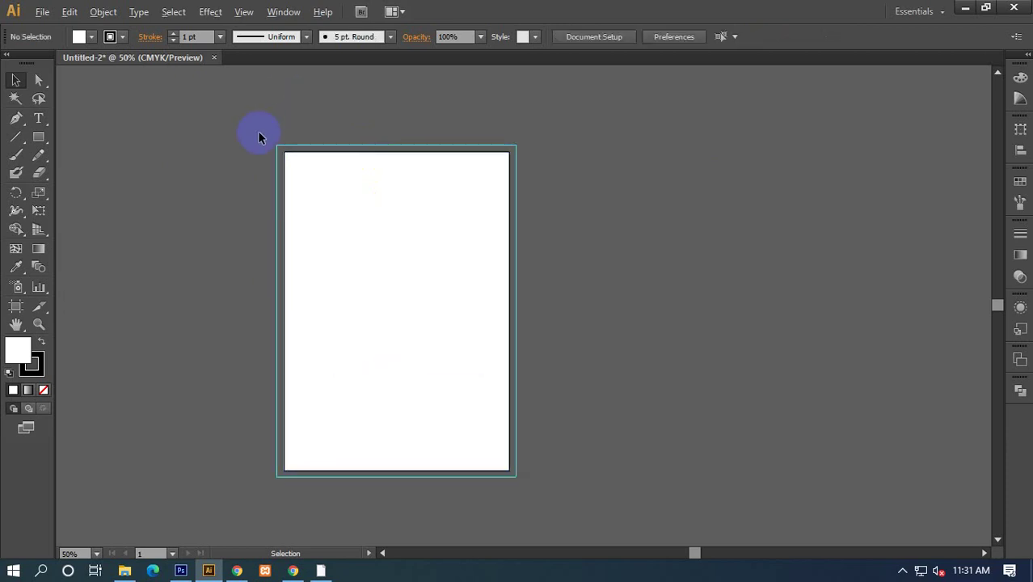
{"action": "scroll", "coordinate": [258, 131], "scroll_direction": "up", "scroll_amount": 5}
{"action": "scroll", "coordinate": [364, 237], "scroll_direction": "up", "scroll_amount": 3}
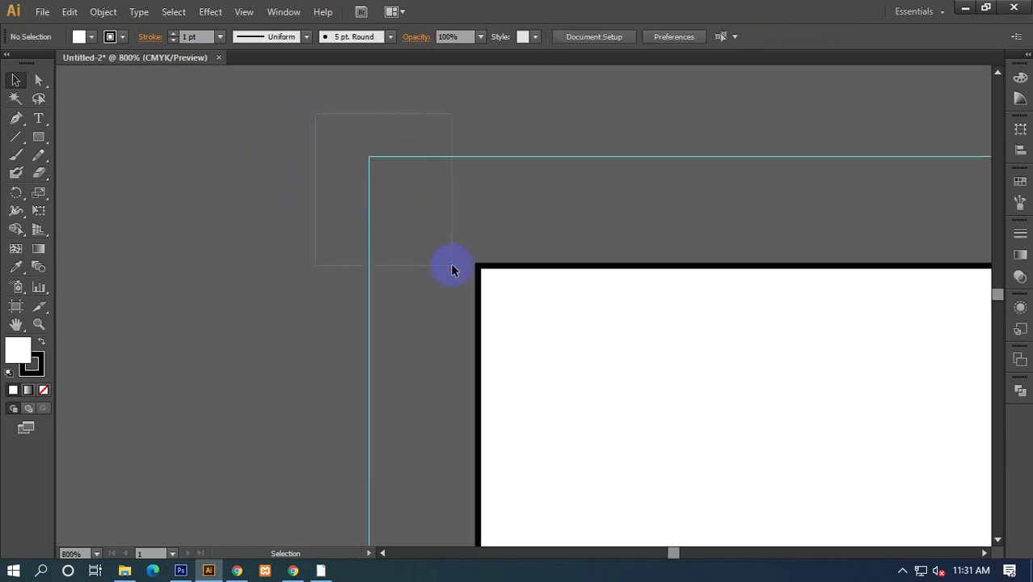
{"action": "left_click_drag", "start_coordinate": [451, 269], "coordinate": [327, 115]}
{"action": "left_click_drag", "start_coordinate": [413, 186], "coordinate": [483, 274]}
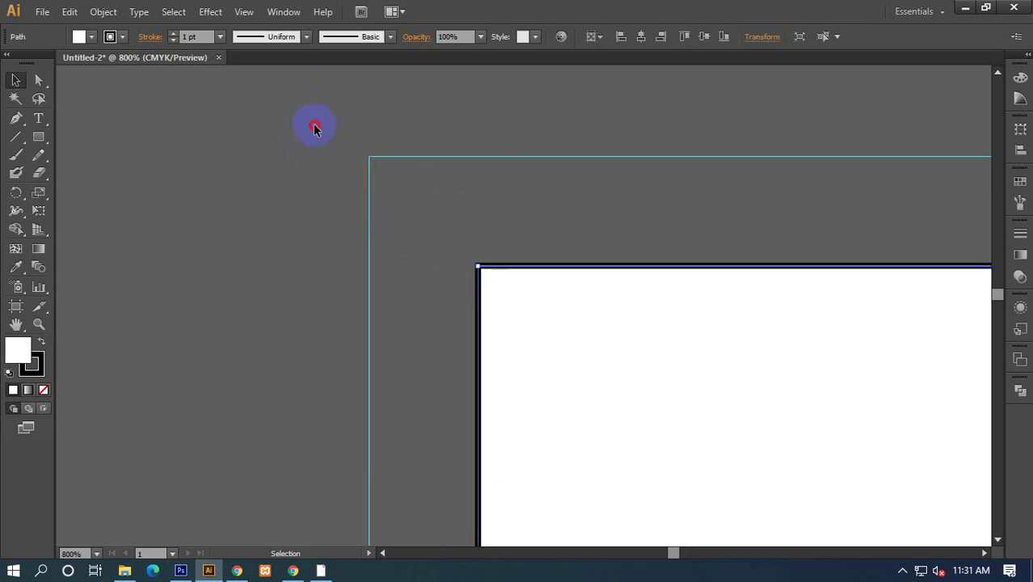
{"action": "left_click", "coordinate": [429, 228]}
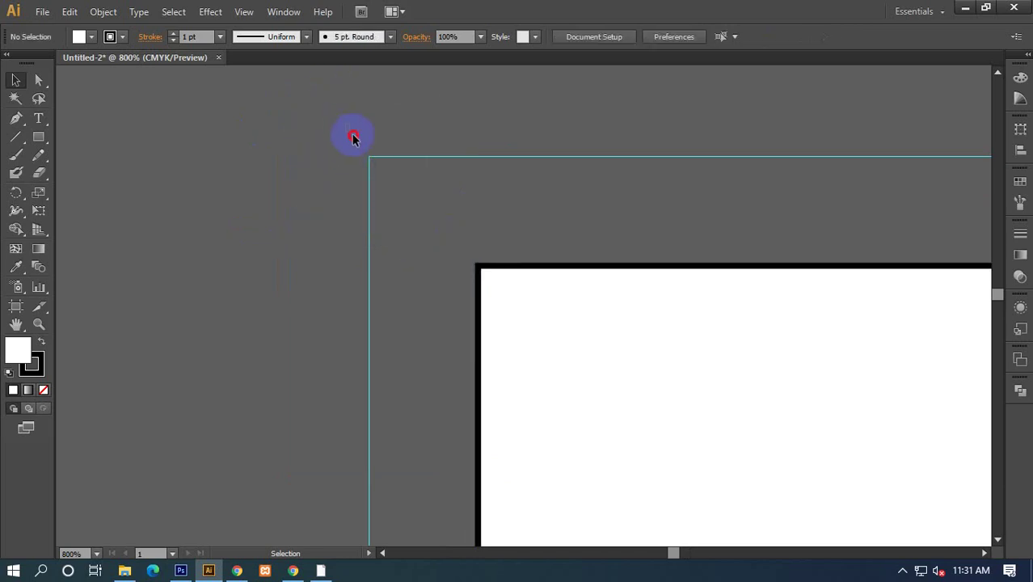
Toggle Lock Guides from the canvas context menu.
{"action": "right_click", "coordinate": [330, 179]}
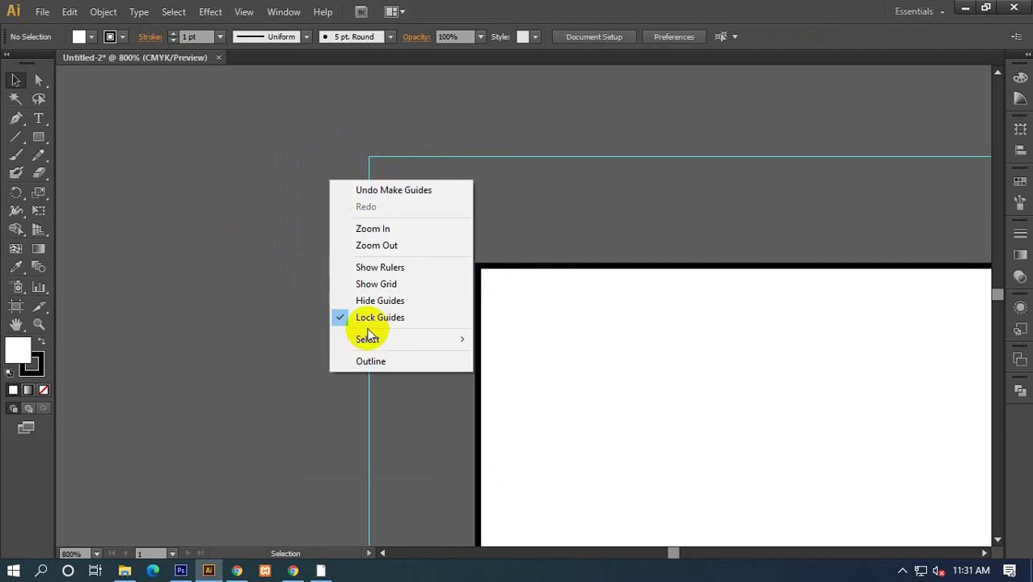
{"action": "left_click", "coordinate": [372, 316]}
{"action": "scroll", "coordinate": [428, 291], "scroll_direction": "down", "scroll_amount": 3}
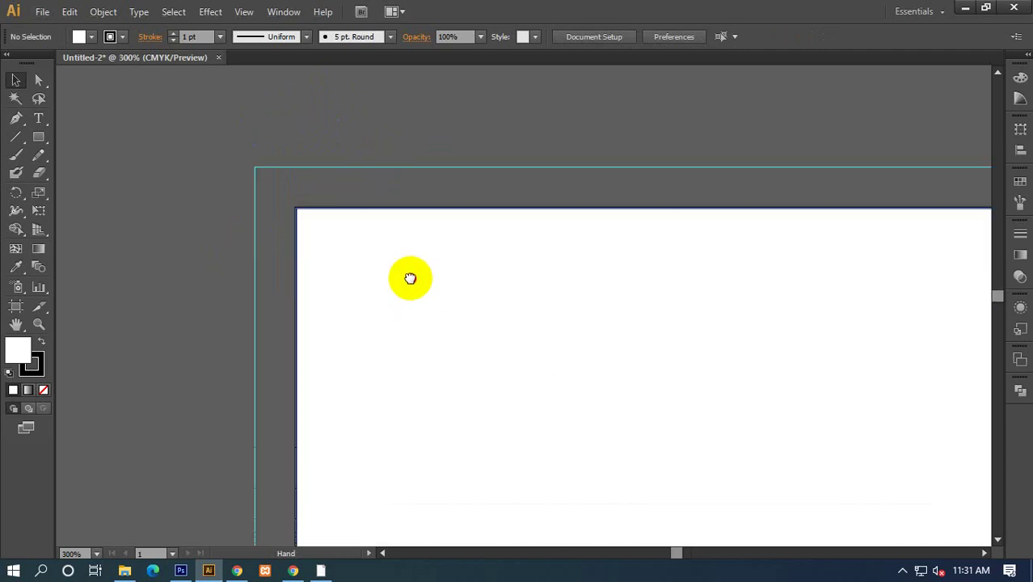
{"action": "scroll", "coordinate": [410, 277], "scroll_direction": "down", "scroll_amount": 2}
Set the artboard-sized rectangle's stroke to None, keeping its white fill.
{"action": "scroll", "coordinate": [347, 245], "scroll_direction": "up", "scroll_amount": 5}
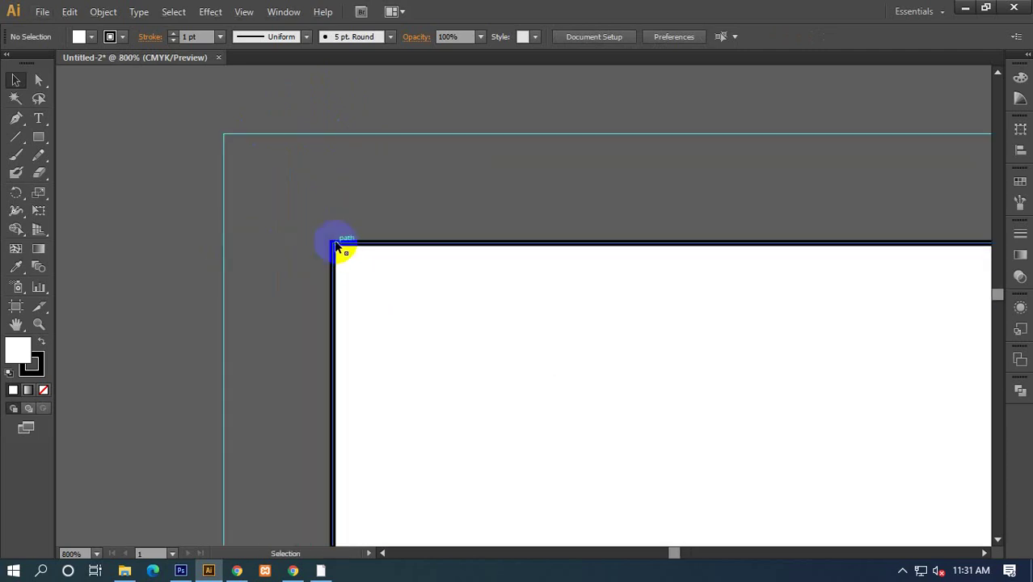
{"action": "left_click", "coordinate": [321, 235]}
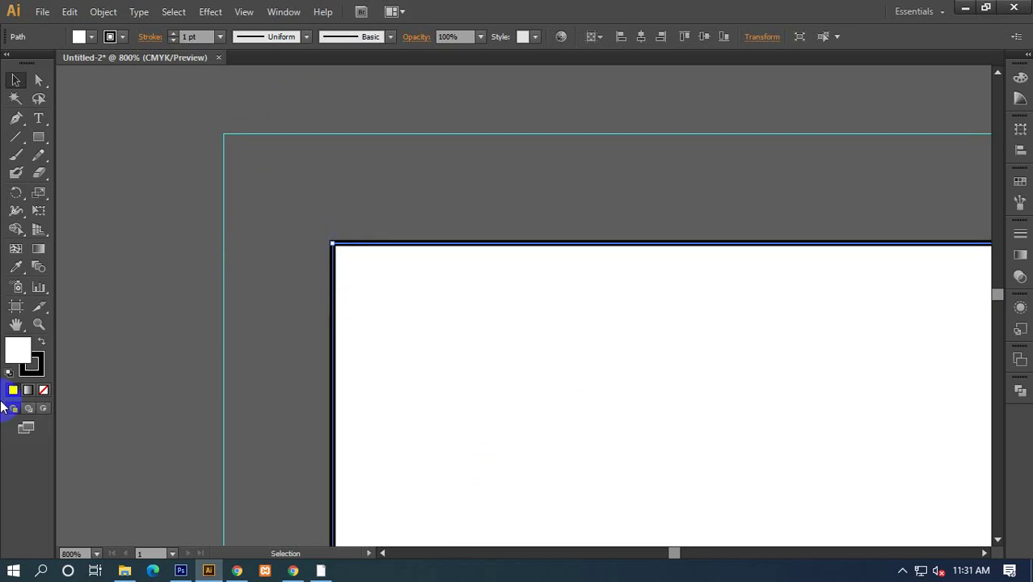
{"action": "left_click", "coordinate": [43, 372]}
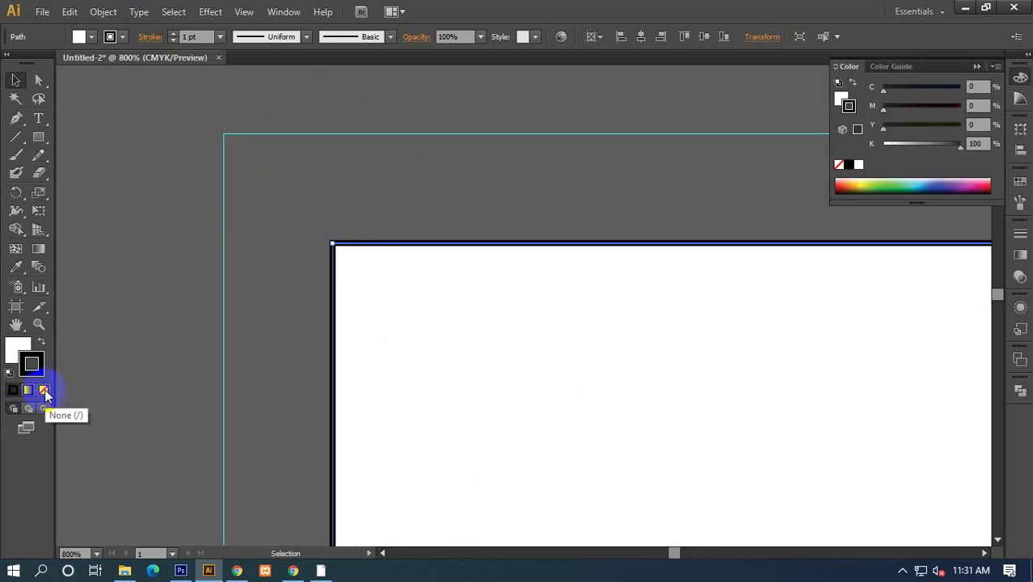
{"action": "left_click", "coordinate": [45, 389]}
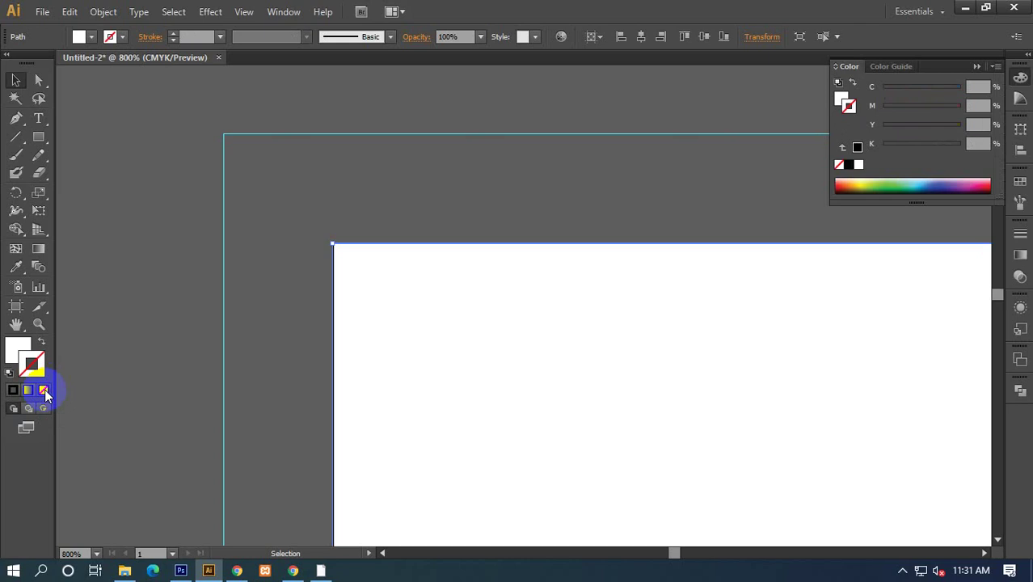
{"action": "left_click", "coordinate": [16, 350]}
{"action": "left_click", "coordinate": [291, 210]}
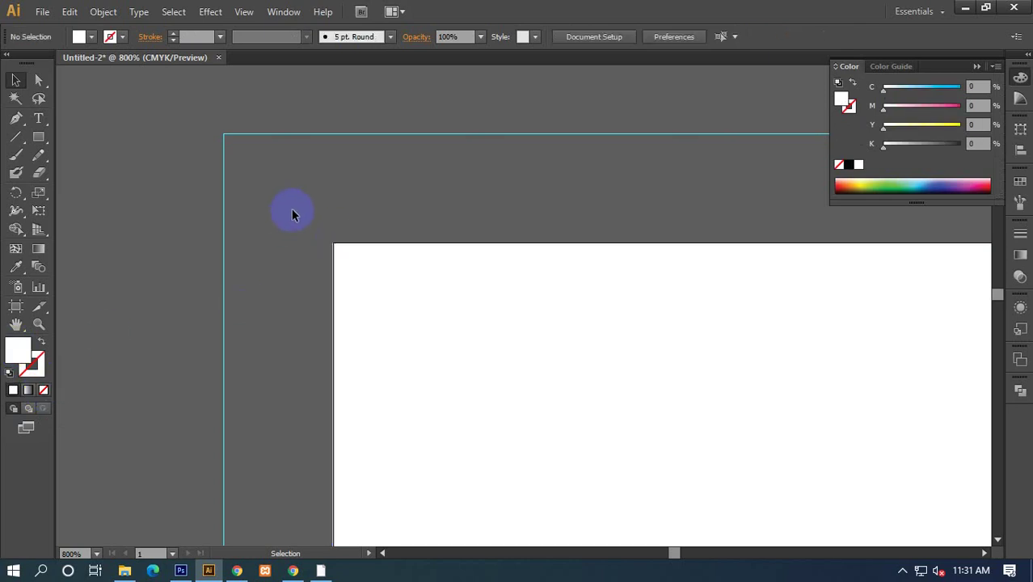
{"action": "left_click_drag", "start_coordinate": [291, 210], "coordinate": [516, 421]}
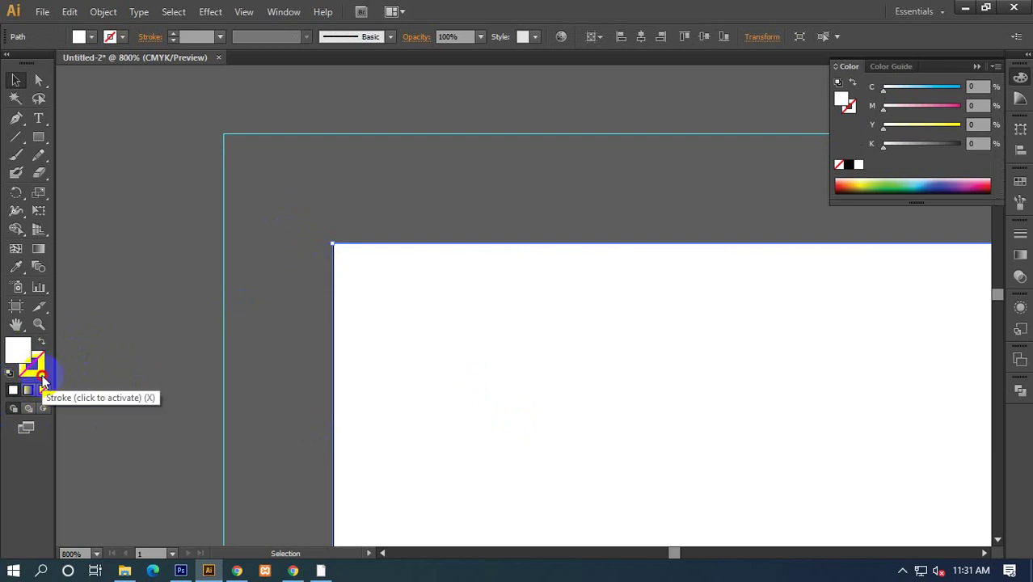
Confirm the stroke stays None, make the fill active again, and zoom out.
{"action": "left_click", "coordinate": [37, 367]}
{"action": "left_click", "coordinate": [44, 392]}
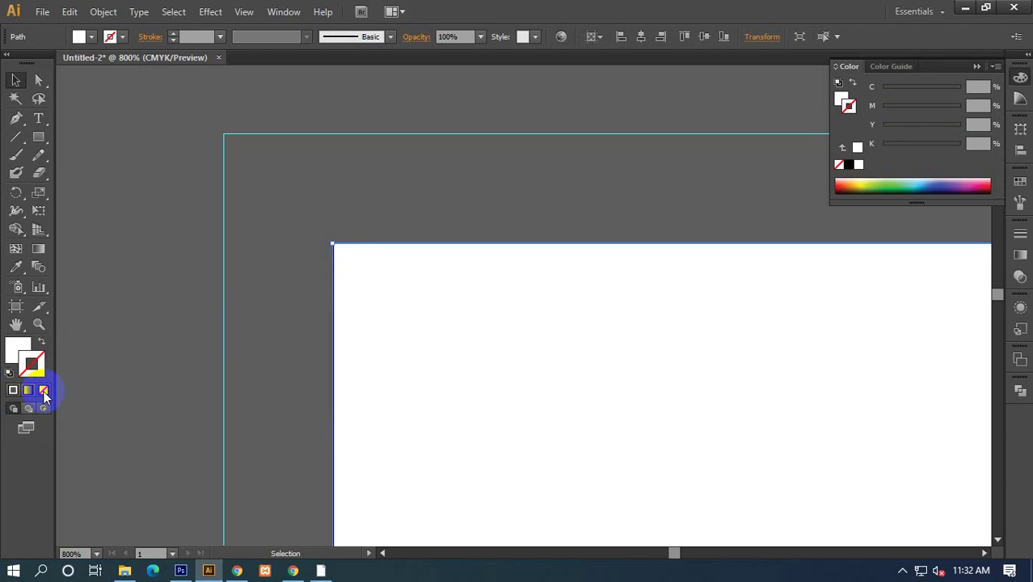
{"action": "left_click", "coordinate": [14, 349]}
{"action": "left_click", "coordinate": [19, 347]}
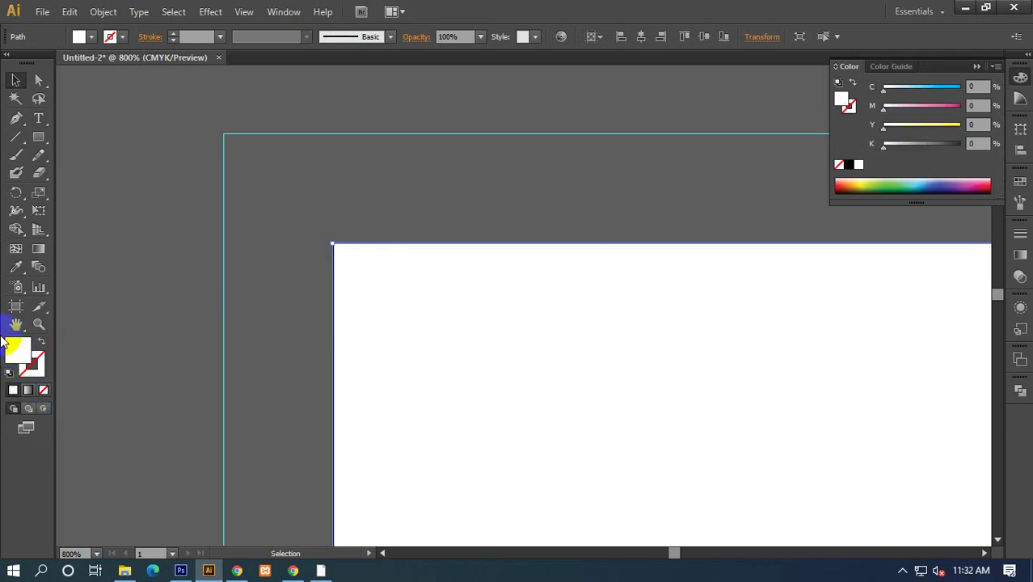
{"action": "scroll", "coordinate": [403, 414], "scroll_direction": "down", "scroll_amount": 2}
{"action": "scroll", "coordinate": [403, 410], "scroll_direction": "down", "scroll_amount": 3}
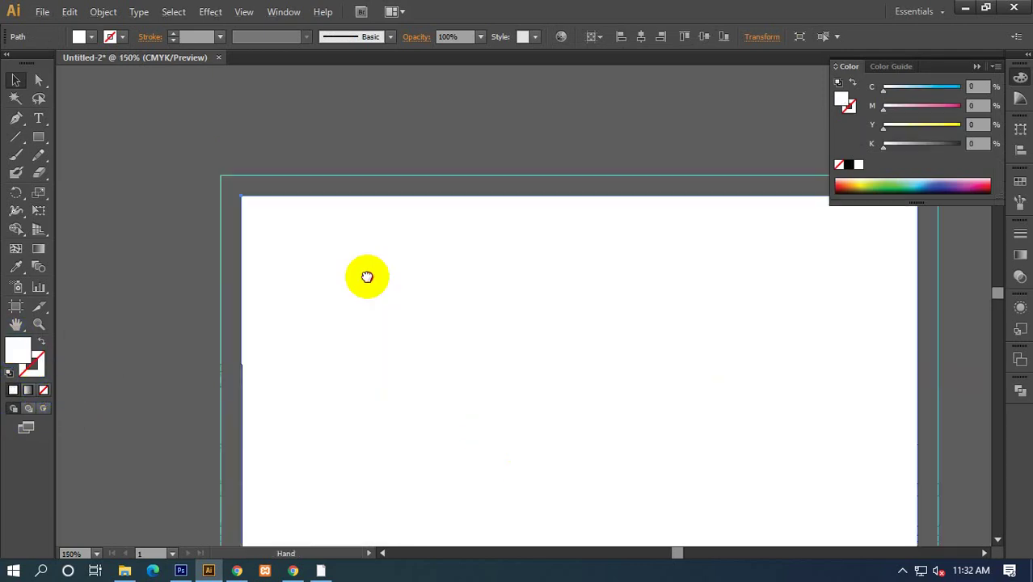
{"action": "scroll", "coordinate": [364, 269], "scroll_direction": "down", "scroll_amount": 2}
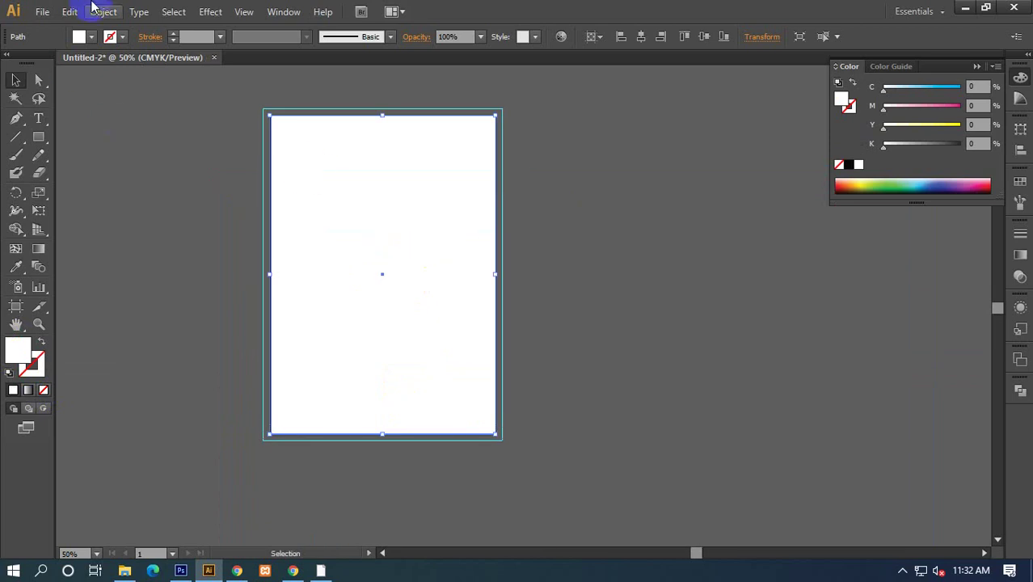
Offset the page rectangle's path inward by -0.25 in with preview on.
{"action": "left_click", "coordinate": [104, 11]}
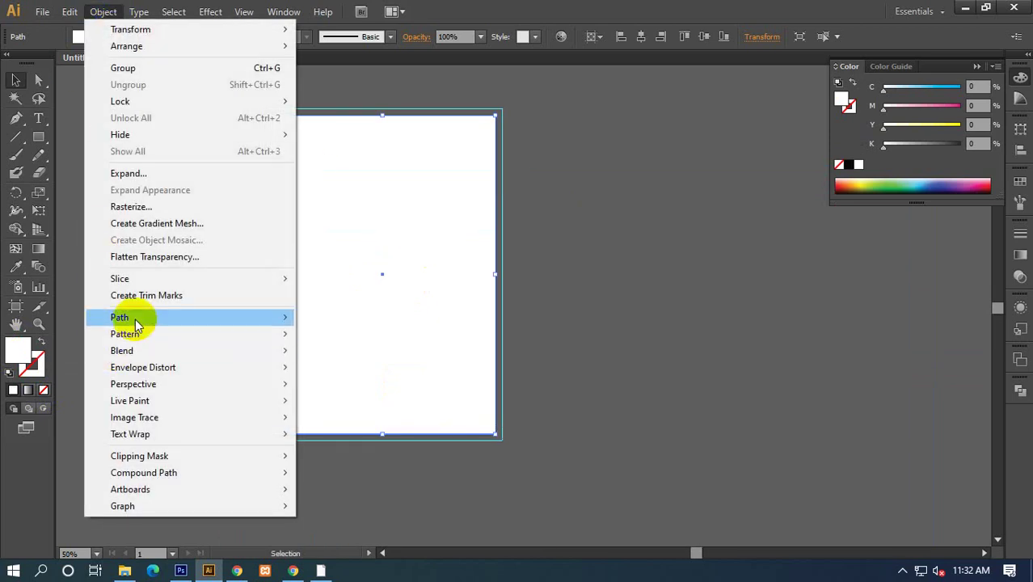
{"action": "mouse_move", "coordinate": [119, 317]}
{"action": "left_click", "coordinate": [394, 371]}
{"action": "left_click", "coordinate": [733, 283]}
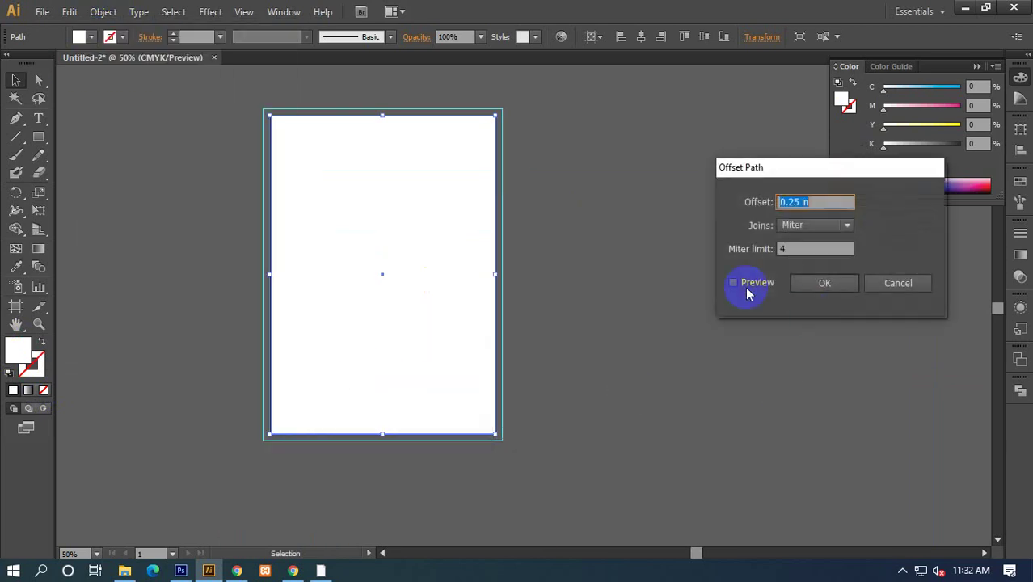
{"action": "left_click", "coordinate": [770, 214]}
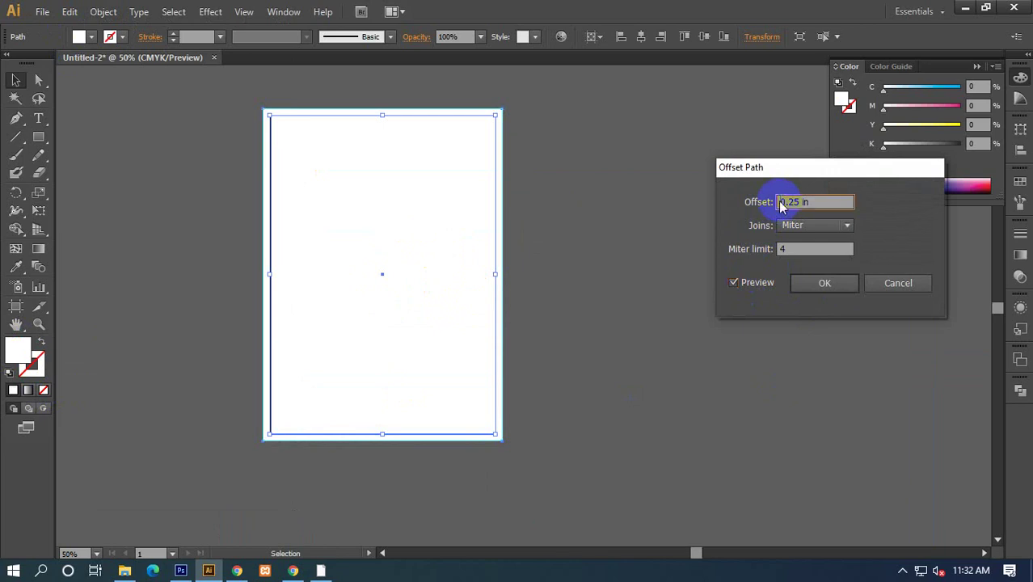
{"action": "left_click", "coordinate": [803, 228]}
{"action": "type", "text": "-"}
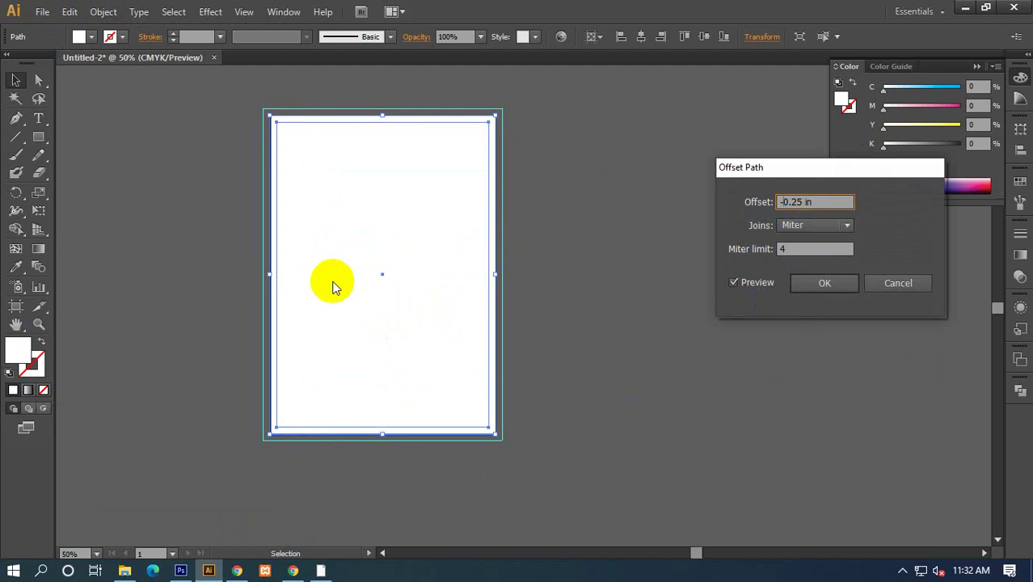
{"action": "left_click", "coordinate": [812, 290]}
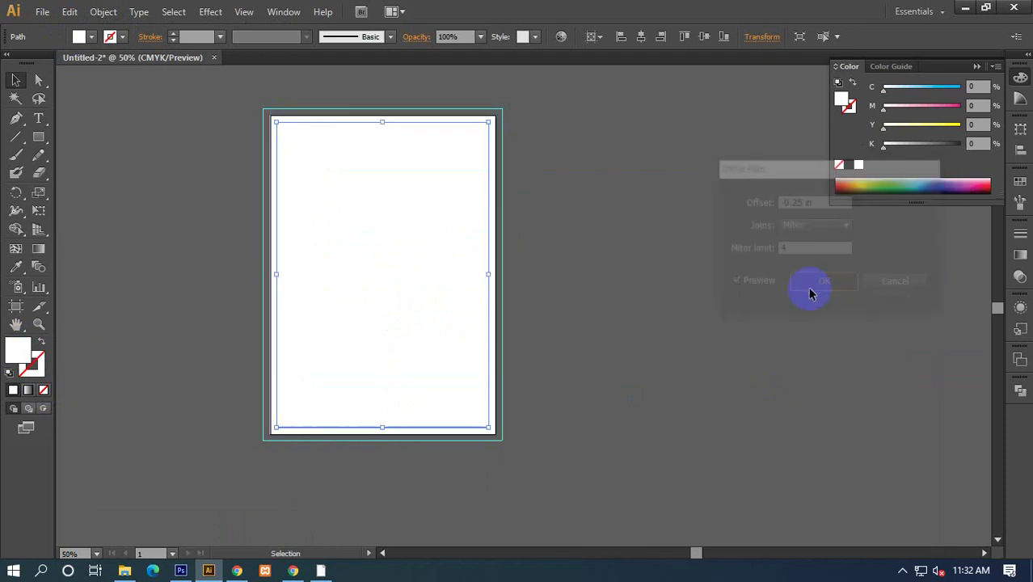
Turn the inward offset path into a guide, then select the page rectangle.
{"action": "right_click", "coordinate": [383, 165]}
{"action": "left_click", "coordinate": [438, 342]}
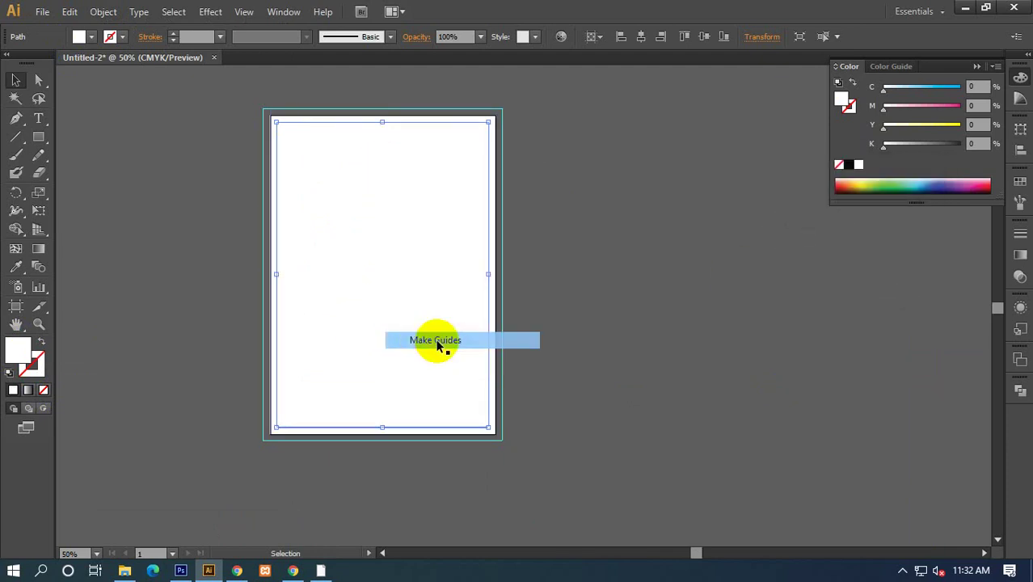
{"action": "scroll", "coordinate": [543, 197], "scroll_direction": "up", "scroll_amount": 4, "text": "alt"}
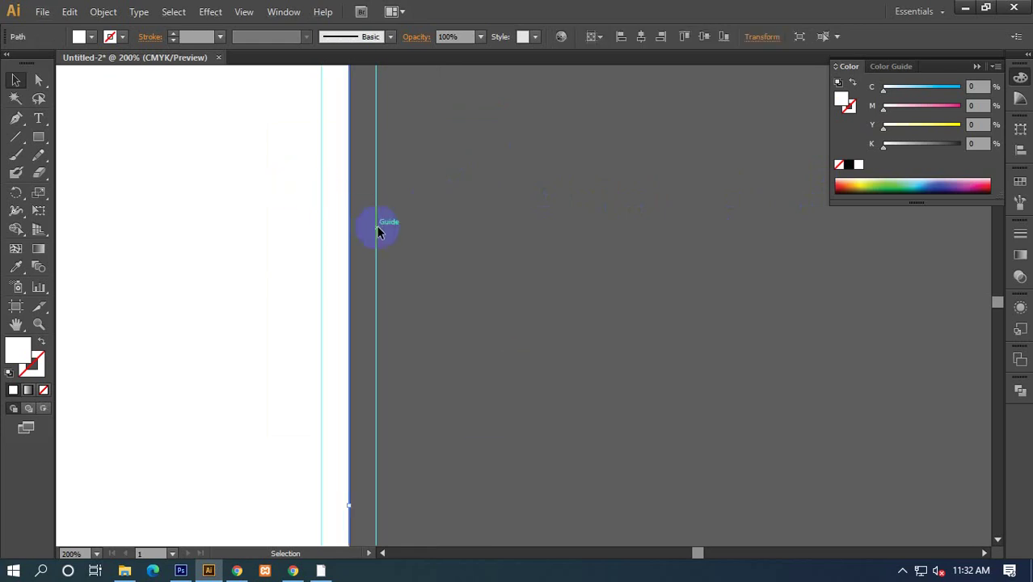
{"action": "scroll", "coordinate": [474, 253], "scroll_direction": "down", "scroll_amount": 4, "text": "alt"}
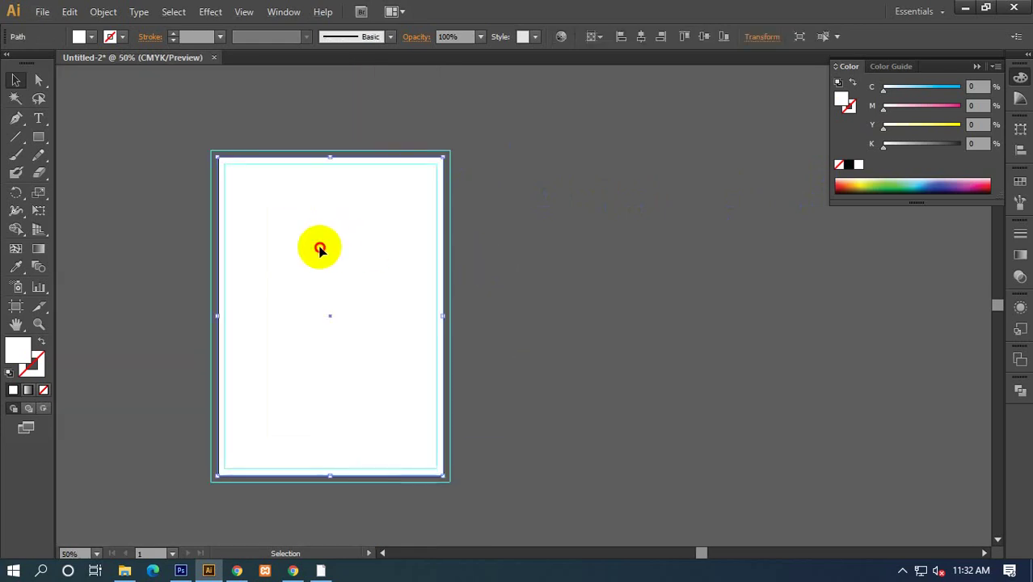
{"action": "left_click_drag", "start_coordinate": [318, 247], "coordinate": [588, 283]}
{"action": "left_click_drag", "start_coordinate": [354, 270], "coordinate": [491, 271]}
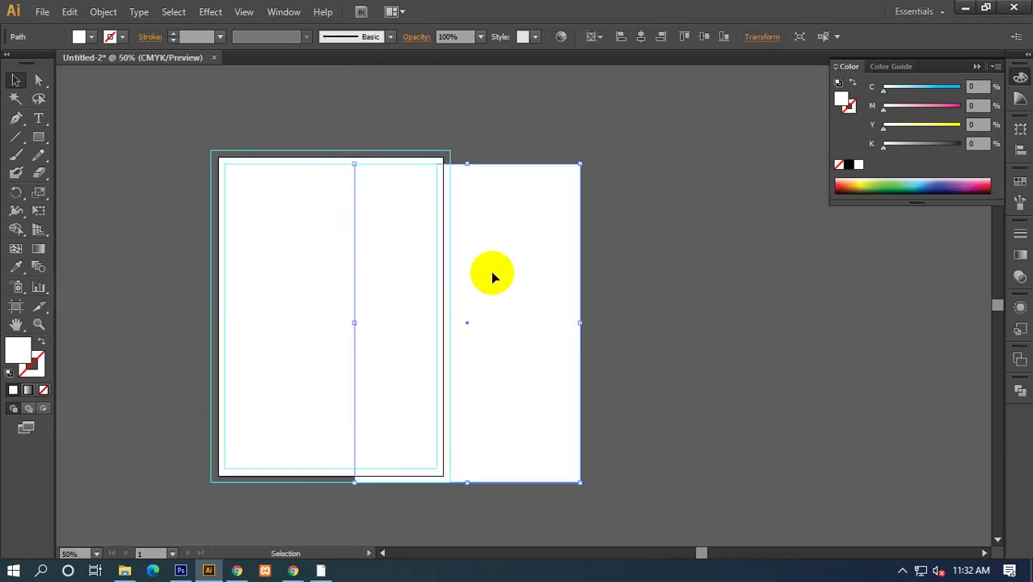
{"action": "left_click", "coordinate": [350, 314]}
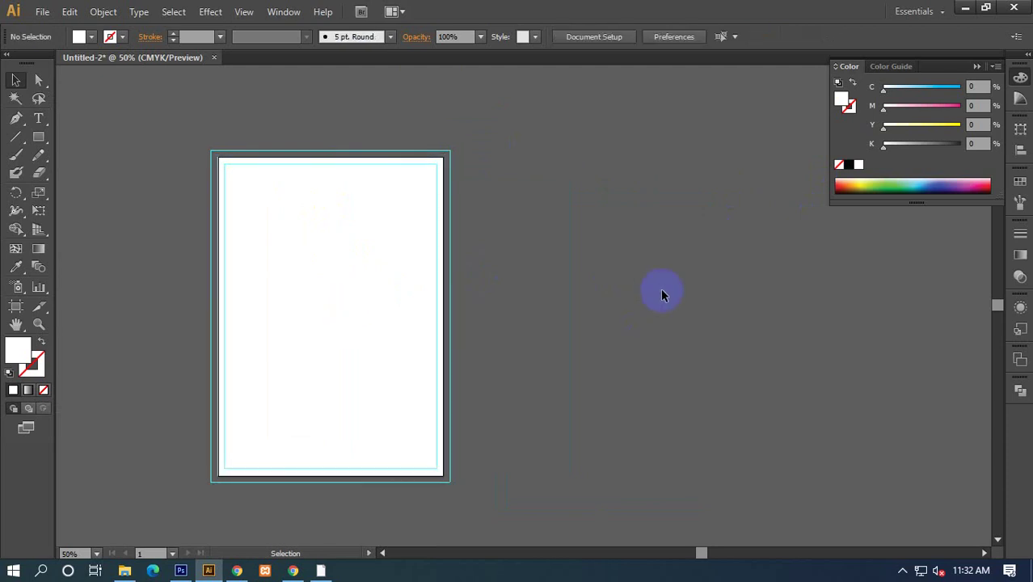
Scroll around the page and test-select the page rectangle.
{"action": "scroll", "coordinate": [660, 287], "scroll_direction": "down", "scroll_amount": 2, "text": "alt"}
{"action": "scroll", "coordinate": [556, 305], "scroll_direction": "right", "scroll_amount": 3}
{"action": "left_click_drag", "start_coordinate": [232, 167], "coordinate": [475, 441]}
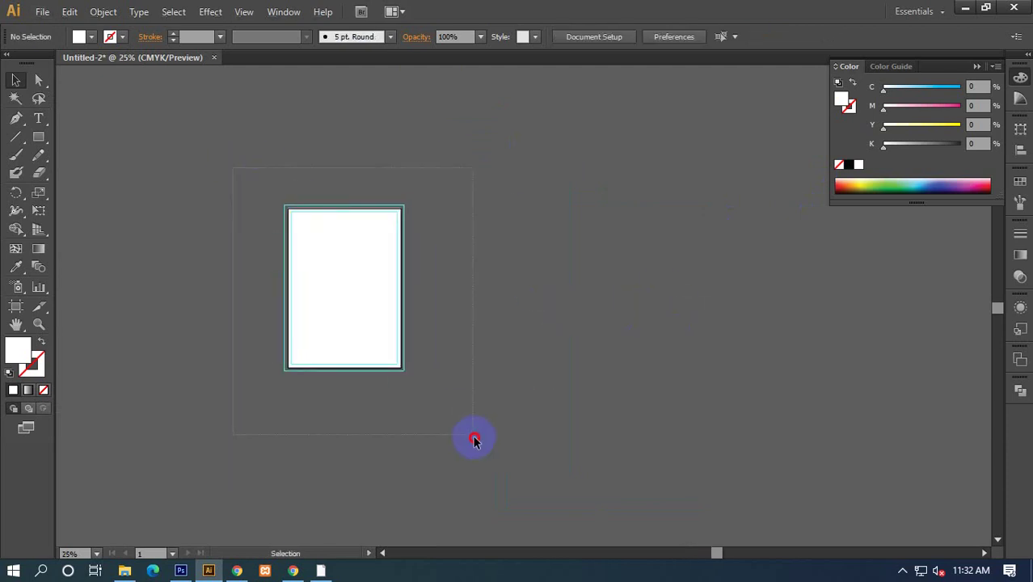
{"action": "left_click", "coordinate": [475, 444]}
{"action": "scroll", "coordinate": [296, 242], "scroll_direction": "up", "scroll_amount": 1, "text": "alt"}
{"action": "scroll", "coordinate": [296, 243], "scroll_direction": "right", "scroll_amount": 3}
{"action": "scroll", "coordinate": [295, 242], "scroll_direction": "down", "scroll_amount": 1}
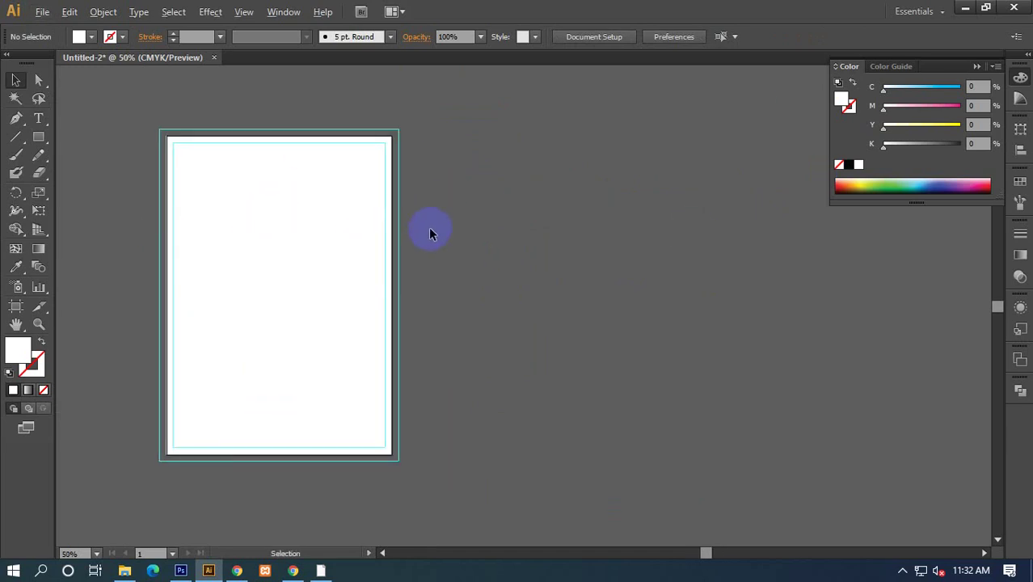
{"action": "scroll", "coordinate": [430, 229], "scroll_direction": "down", "scroll_amount": 1, "text": "alt"}
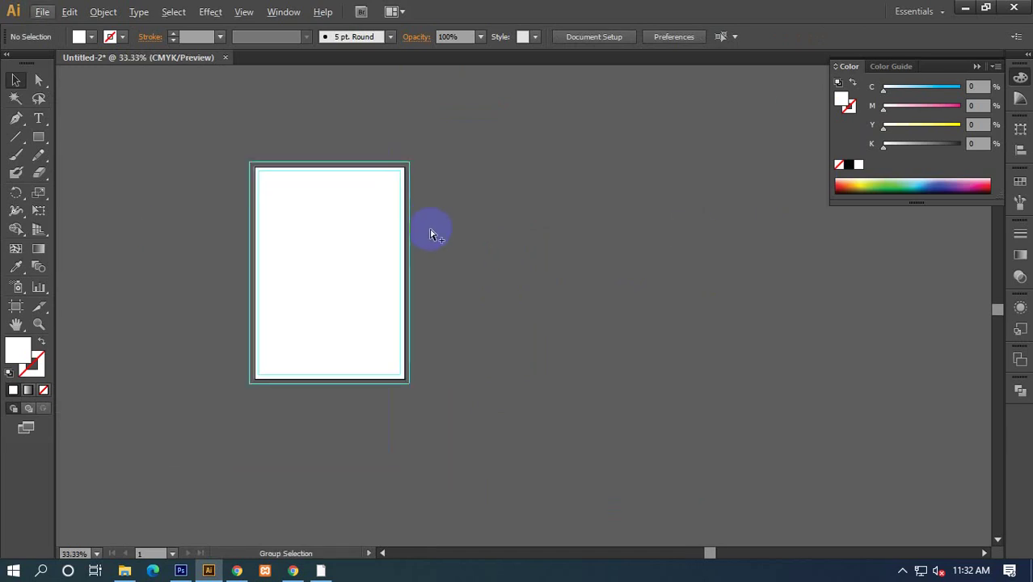
{"action": "left_click", "coordinate": [368, 241]}
{"action": "scroll", "coordinate": [512, 240], "scroll_direction": "right", "scroll_amount": 3}
{"action": "scroll", "coordinate": [512, 240], "scroll_direction": "down", "scroll_amount": 1}
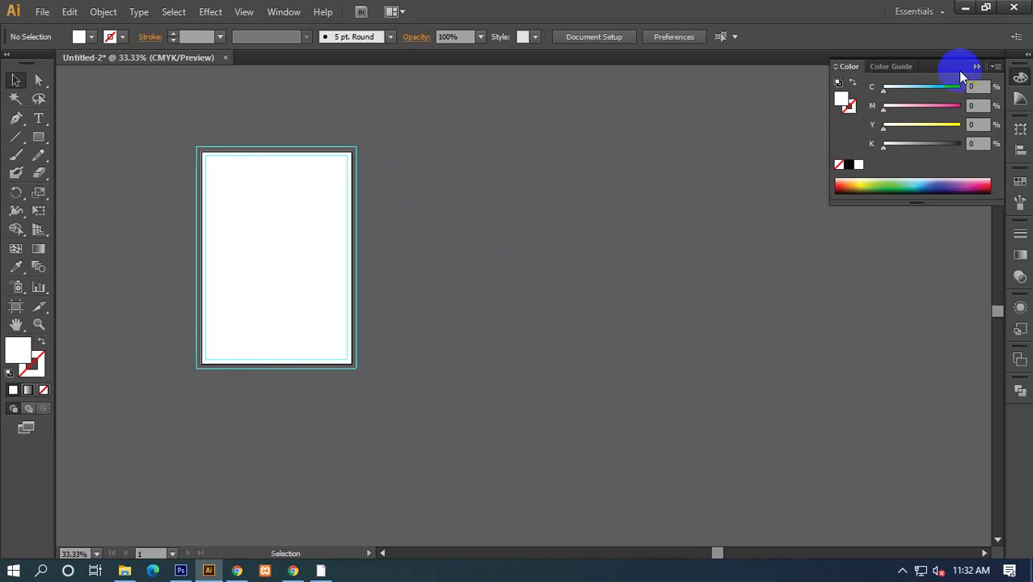
Collapse the Color panel, then draw an extra artboard and undo it.
{"action": "left_click", "coordinate": [976, 66]}
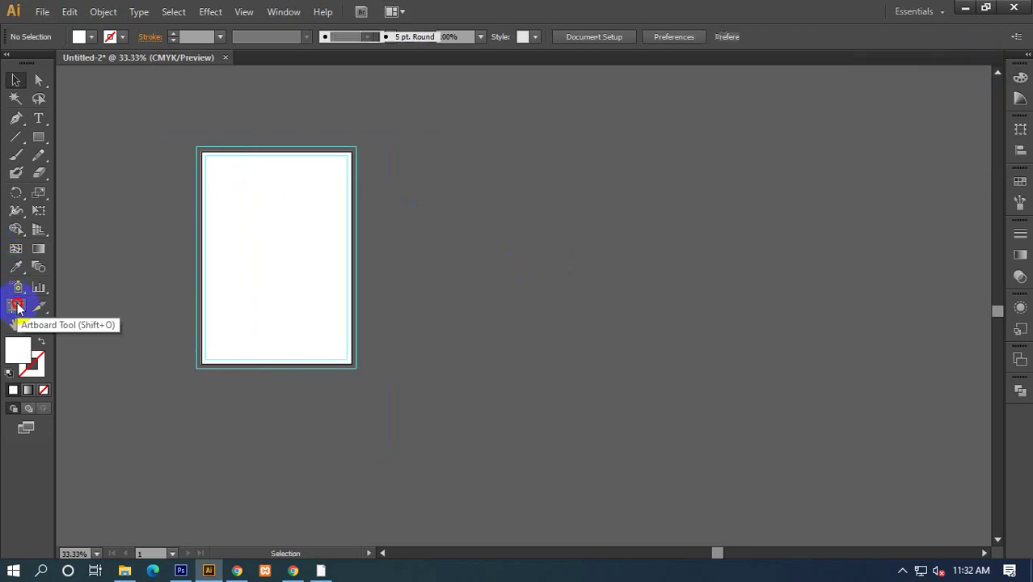
{"action": "left_click", "coordinate": [18, 308]}
{"action": "left_click_drag", "start_coordinate": [322, 261], "coordinate": [583, 280]}
{"action": "left_click", "coordinate": [18, 81]}
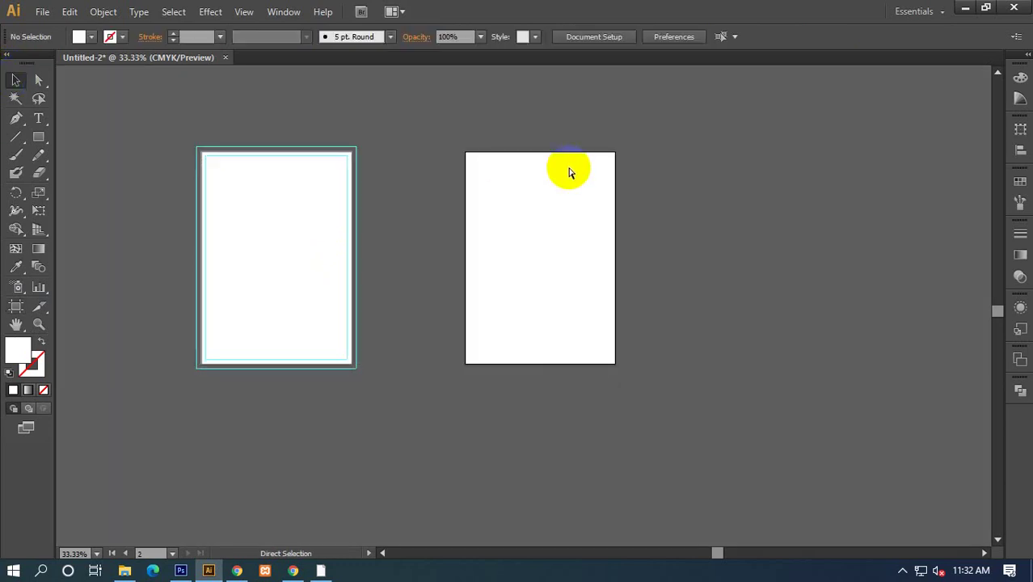
{"action": "key", "text": "ctrl+z"}
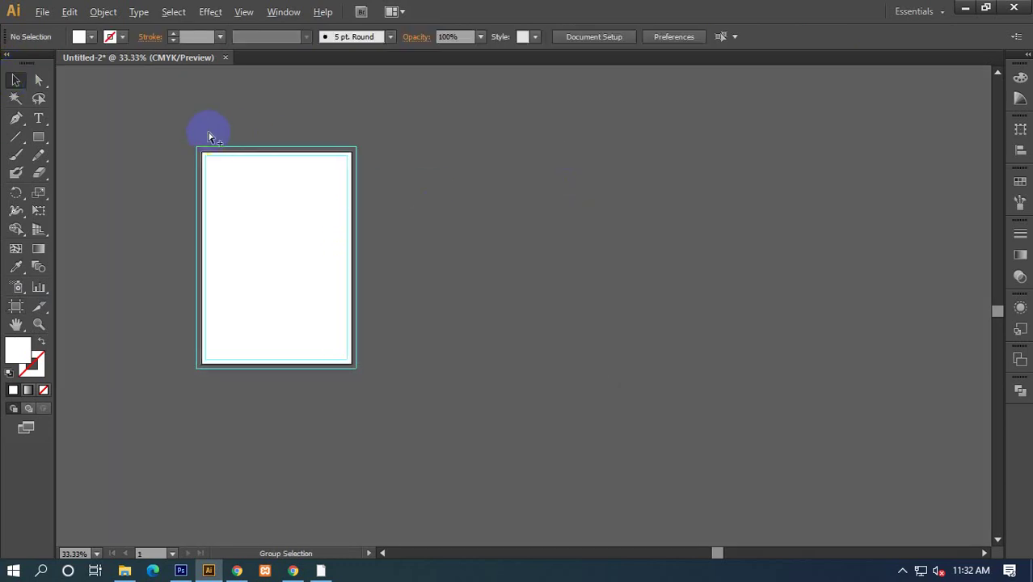
Unlock the guides and marquee-select the page rectangle with its guides.
{"action": "left_click", "coordinate": [208, 137]}
{"action": "right_click", "coordinate": [211, 129]}
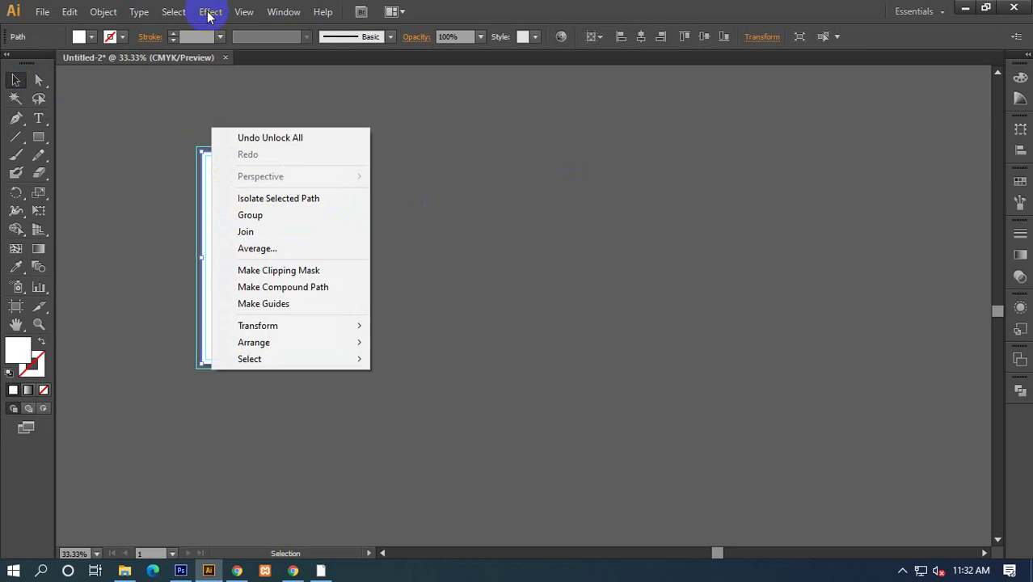
{"action": "left_click", "coordinate": [212, 122]}
{"action": "right_click", "coordinate": [194, 105]}
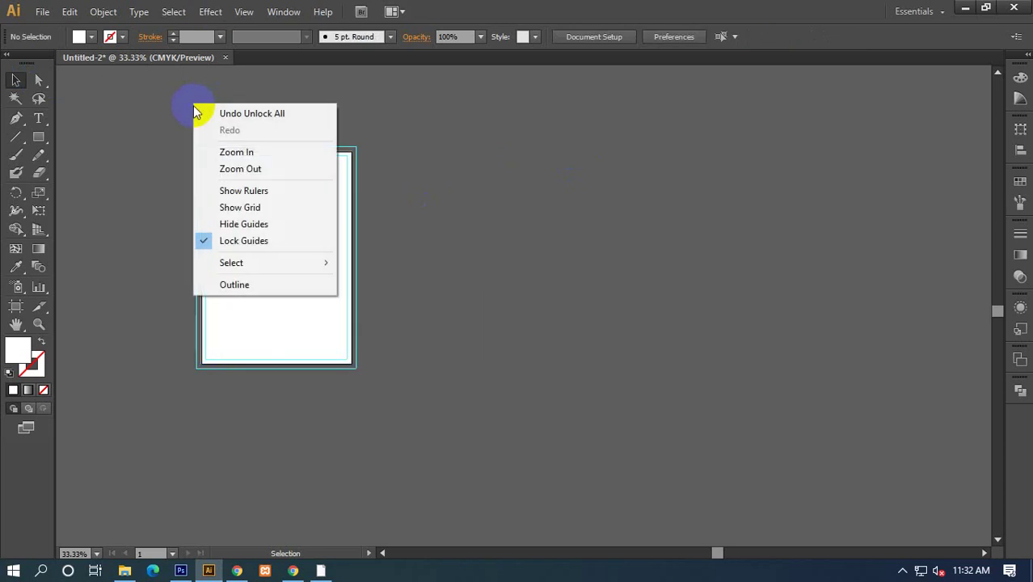
{"action": "left_click", "coordinate": [244, 241]}
{"action": "left_click_drag", "start_coordinate": [156, 104], "coordinate": [452, 427]}
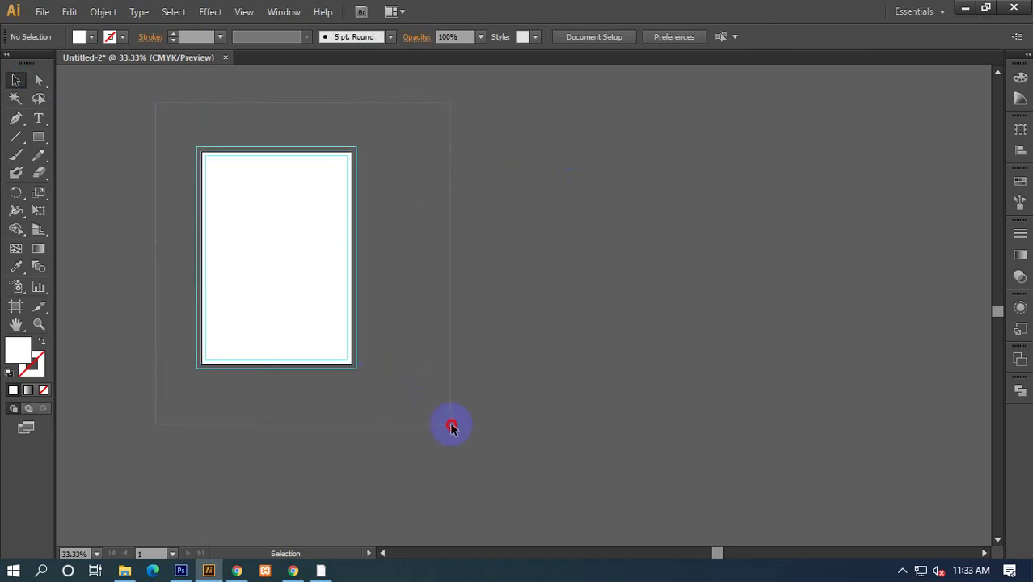
{"action": "left_click_drag", "start_coordinate": [133, 95], "coordinate": [473, 427]}
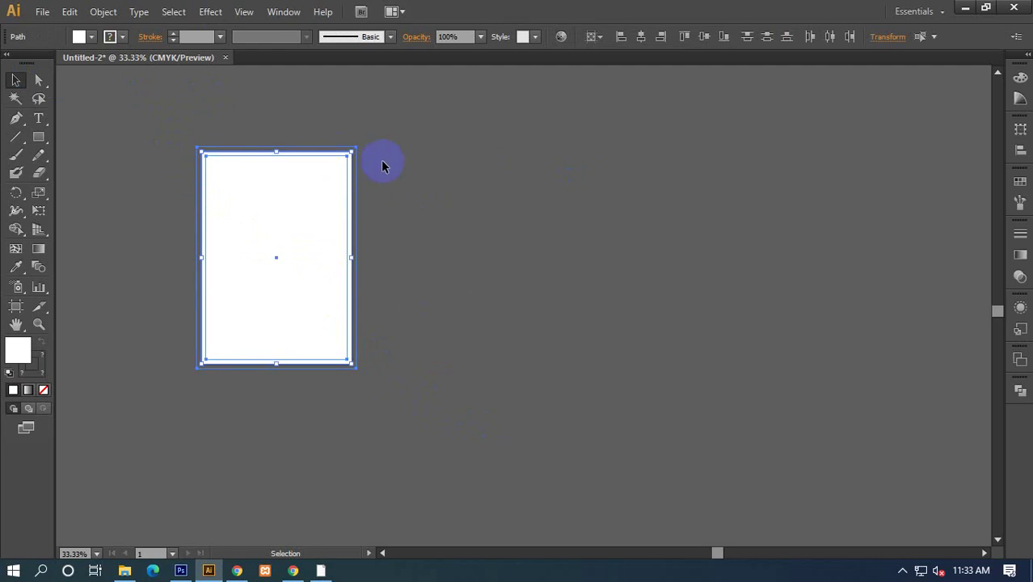
{"action": "mouse_move", "coordinate": [341, 150]}
{"action": "left_mouse_down"}
{"action": "mouse_move", "coordinate": [214, 168]}
{"action": "mouse_move", "coordinate": [204, 180]}
{"action": "left_mouse_up"}
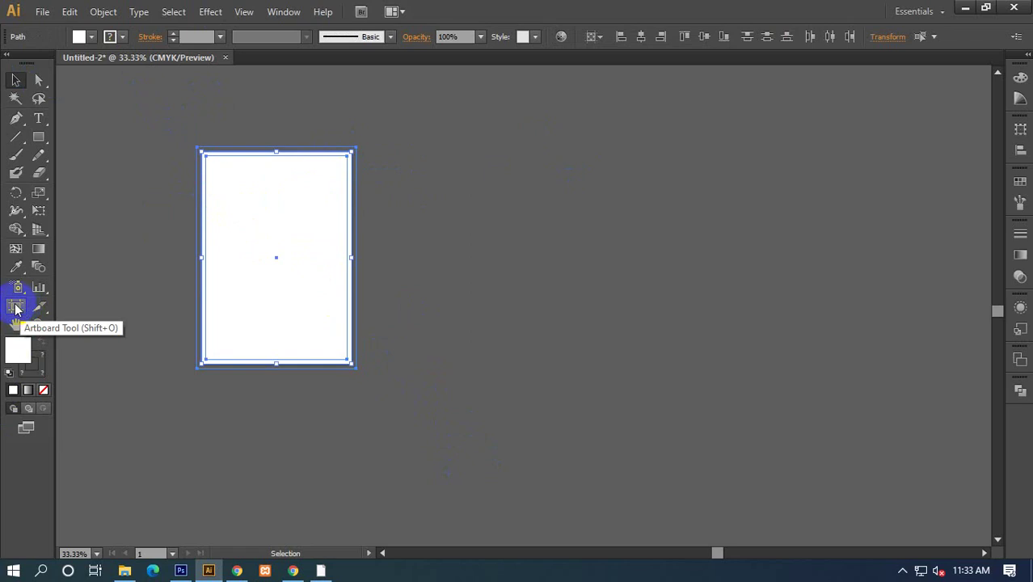
Alt-drag a copy of the artboard and its guides to sit right beside the original.
{"action": "left_click", "coordinate": [15, 308]}
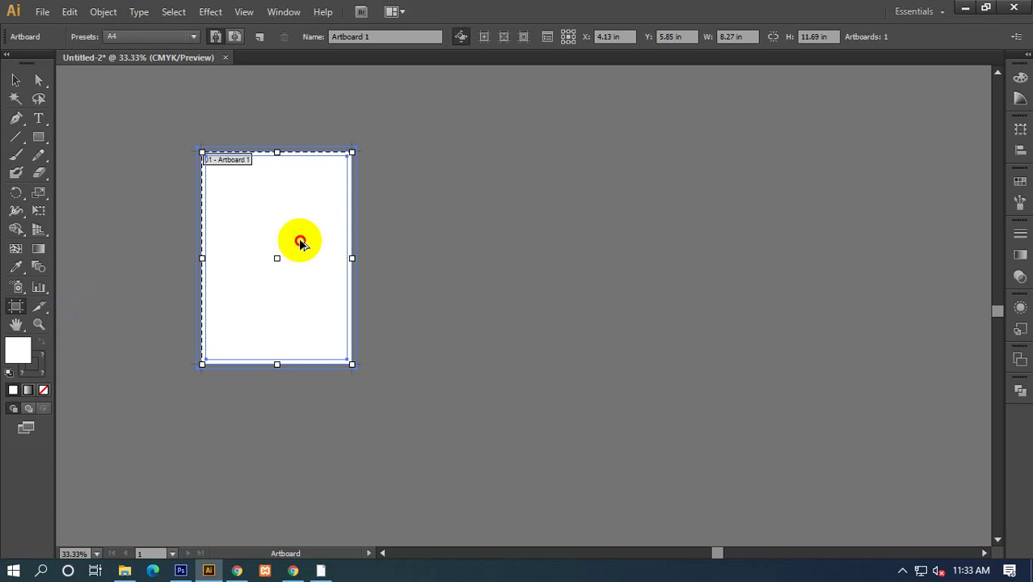
{"action": "left_click_drag", "start_coordinate": [300, 244], "coordinate": [502, 245]}
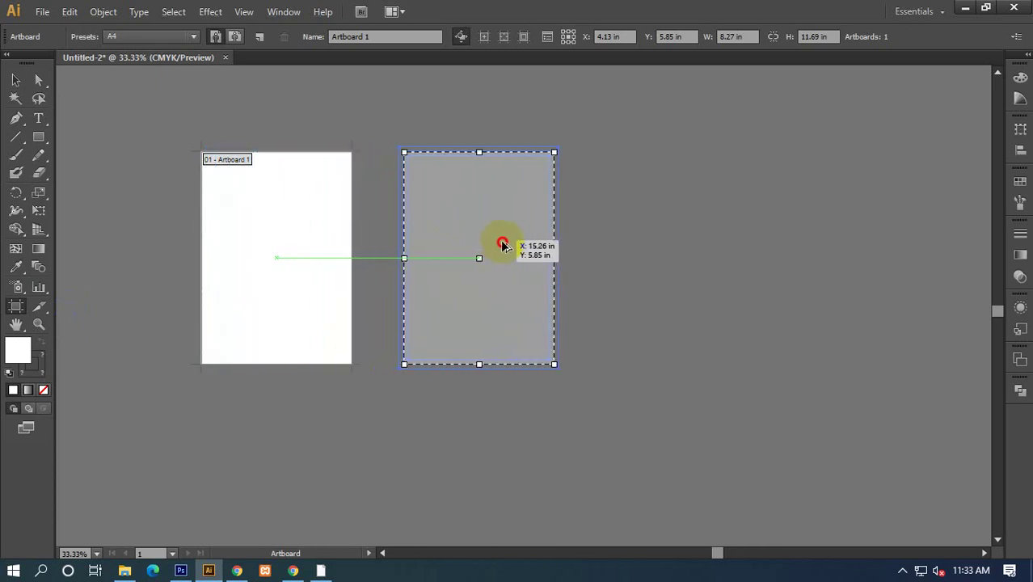
{"action": "left_click_drag", "start_coordinate": [502, 244], "coordinate": [537, 245]}
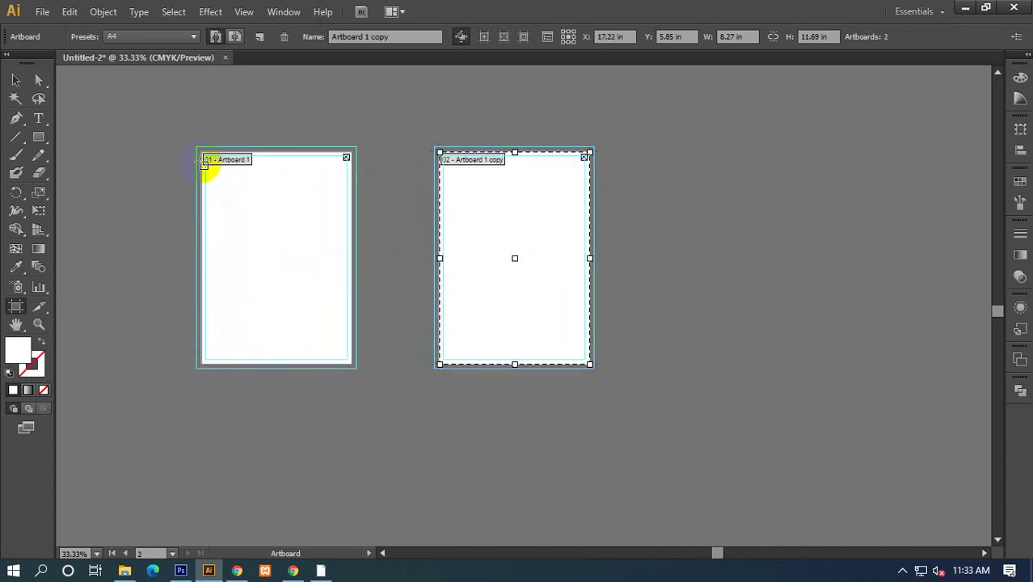
{"action": "left_click", "coordinate": [16, 79]}
Bring both pages into view and select the rectangles on both artboards.
{"action": "left_click_drag", "start_coordinate": [90, 156], "coordinate": [132, 180]}
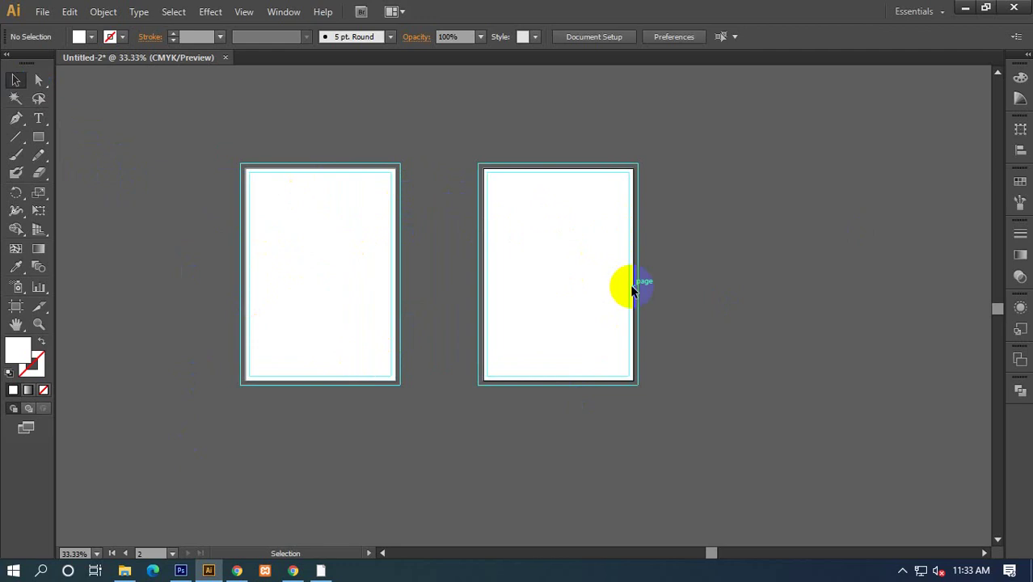
{"action": "scroll", "coordinate": [649, 305], "scroll_direction": "up", "scroll_amount": 1, "text": "alt"}
{"action": "scroll", "coordinate": [647, 299], "scroll_direction": "down", "scroll_amount": 2, "text": "alt"}
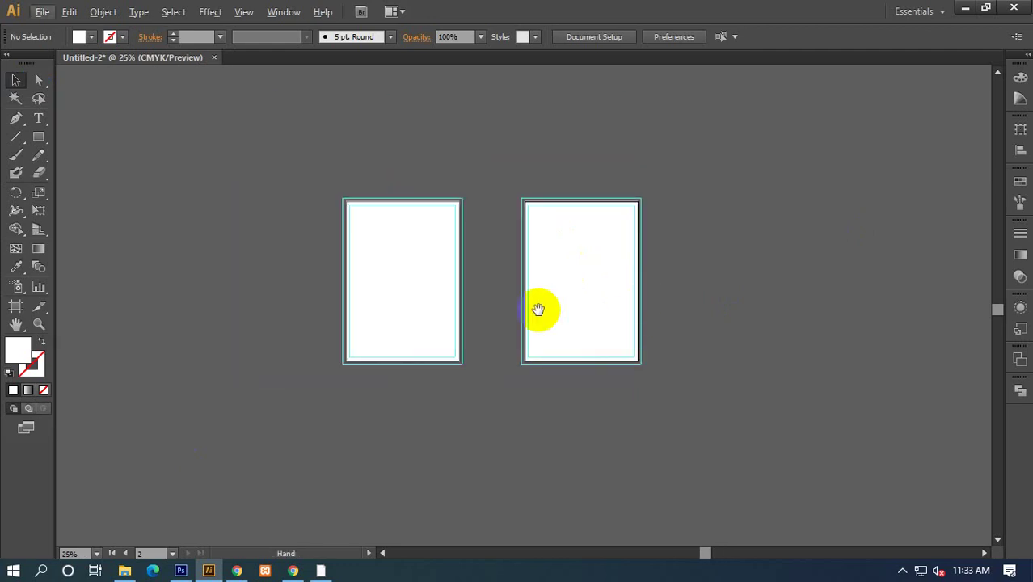
{"action": "left_click_drag", "start_coordinate": [317, 191], "coordinate": [705, 412]}
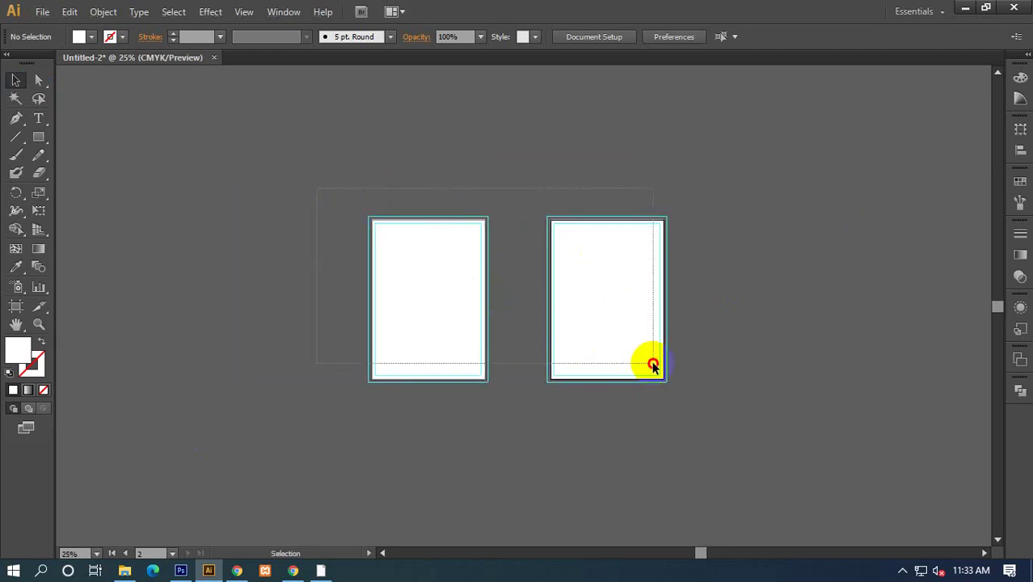
{"action": "left_click", "coordinate": [232, 309]}
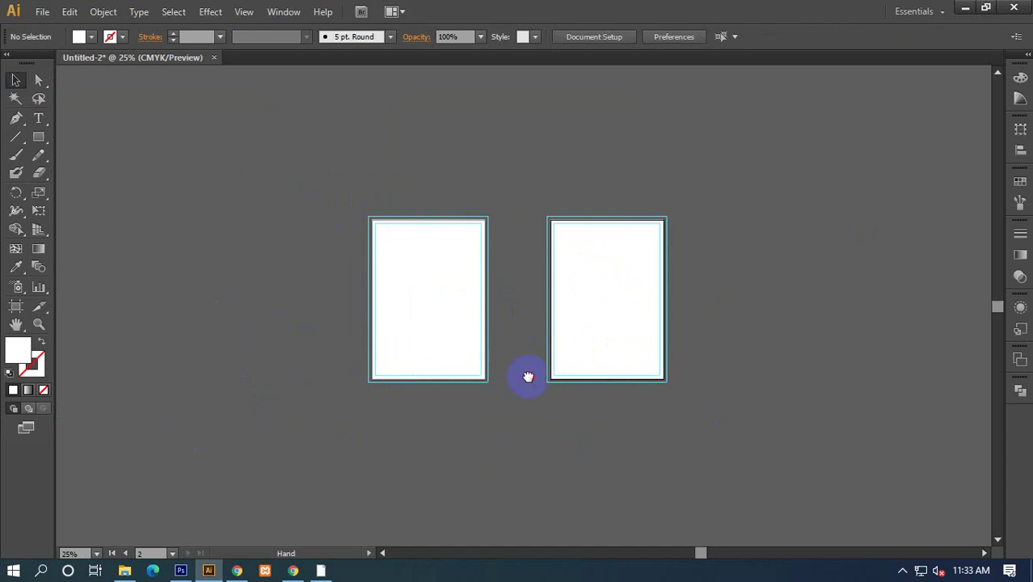
{"action": "left_click_drag", "start_coordinate": [528, 374], "coordinate": [442, 369]}
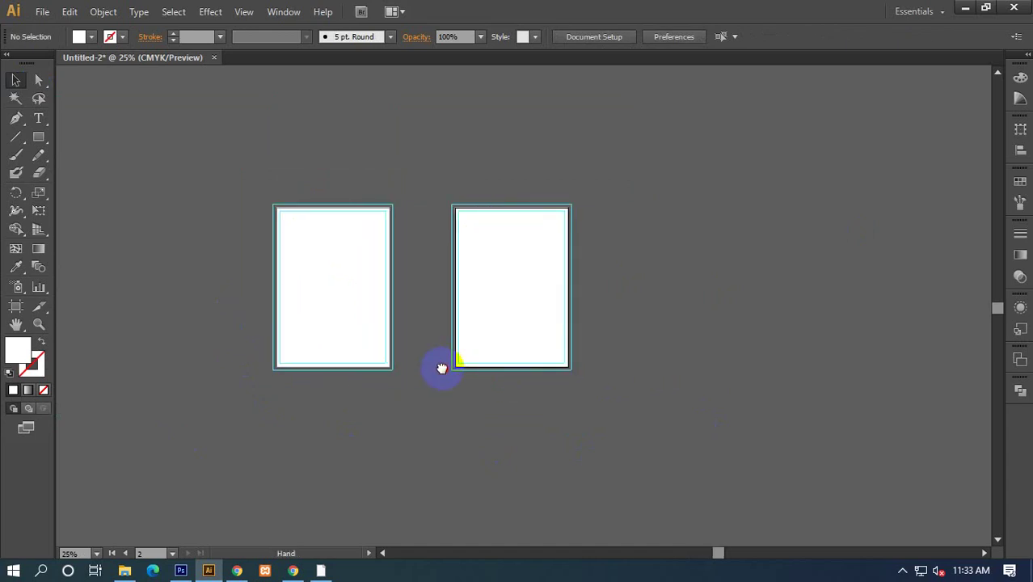
{"action": "left_click_drag", "start_coordinate": [233, 161], "coordinate": [714, 447]}
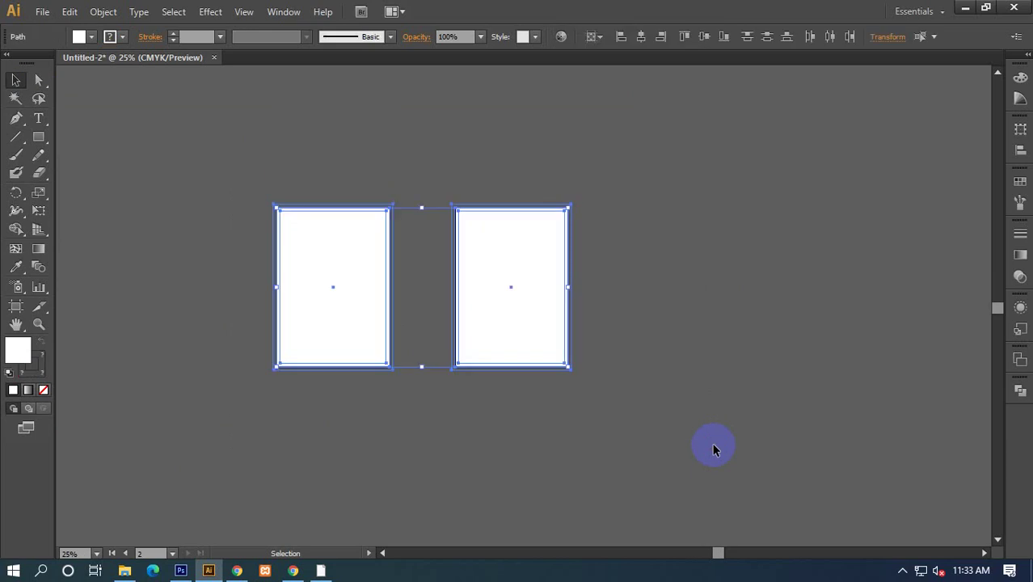
Close the two-page document, answer the save prompt, and minimize Illustrator.
{"action": "left_click", "coordinate": [215, 58]}
{"action": "left_click", "coordinate": [594, 304]}
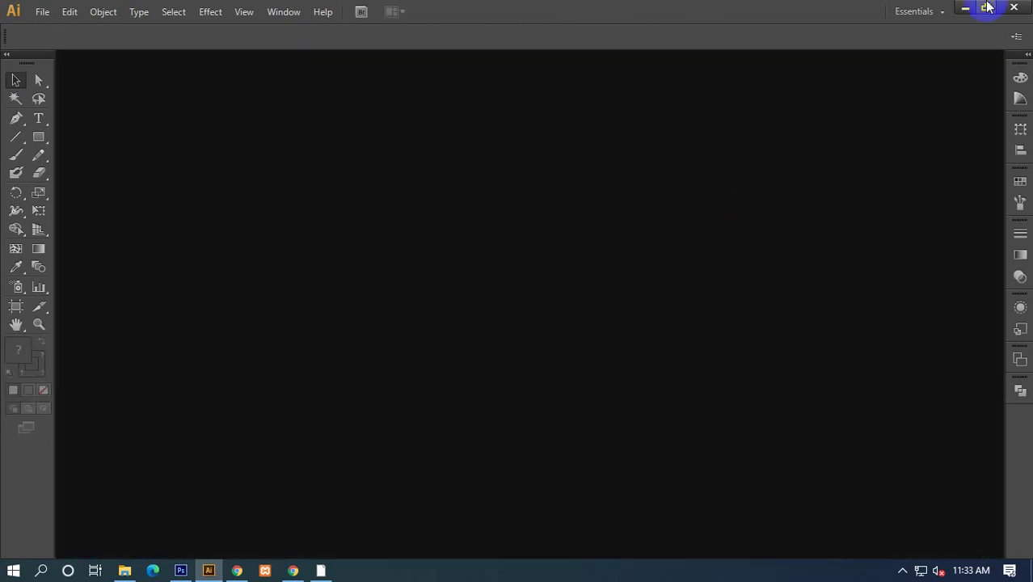
{"action": "left_click", "coordinate": [965, 8]}
In Word, select item 6 'Brochure Design & Layouts-11', deselect it, then minimize Word.
{"action": "left_click", "coordinate": [321, 571]}
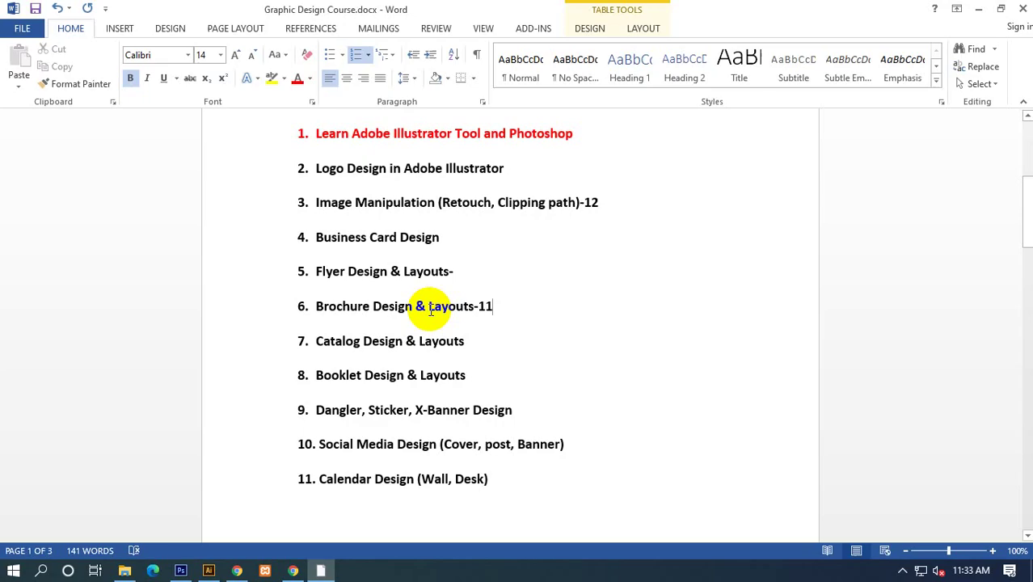
{"action": "left_click_drag", "start_coordinate": [494, 306], "coordinate": [305, 308]}
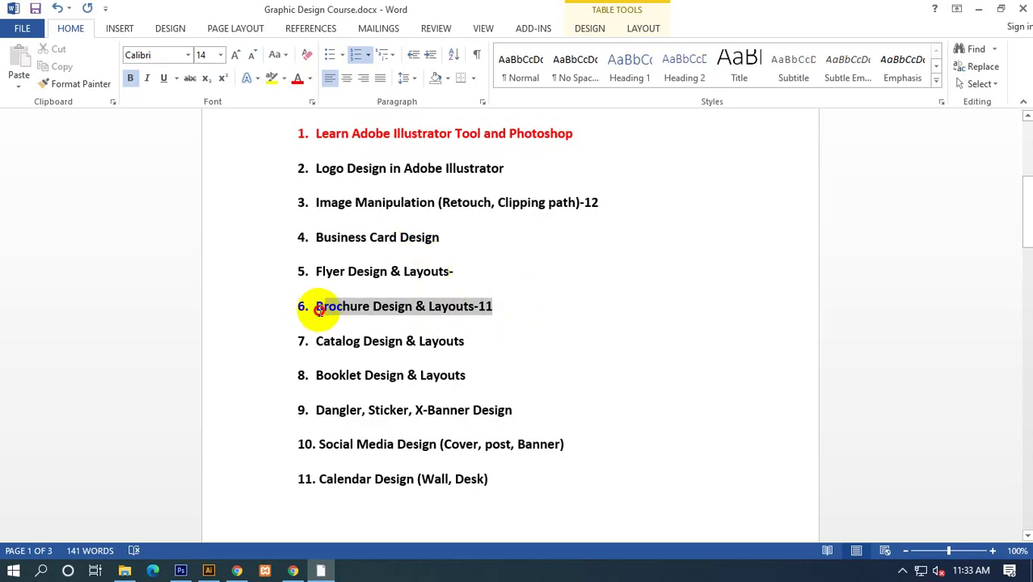
{"action": "triple_click", "coordinate": [320, 310]}
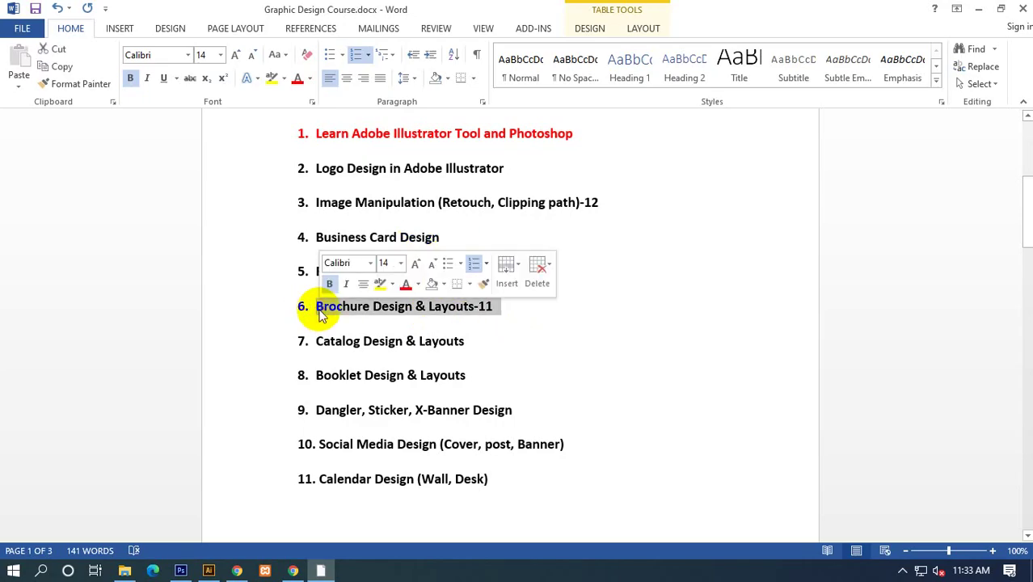
{"action": "left_click", "coordinate": [495, 325]}
{"action": "left_click", "coordinate": [982, 9]}
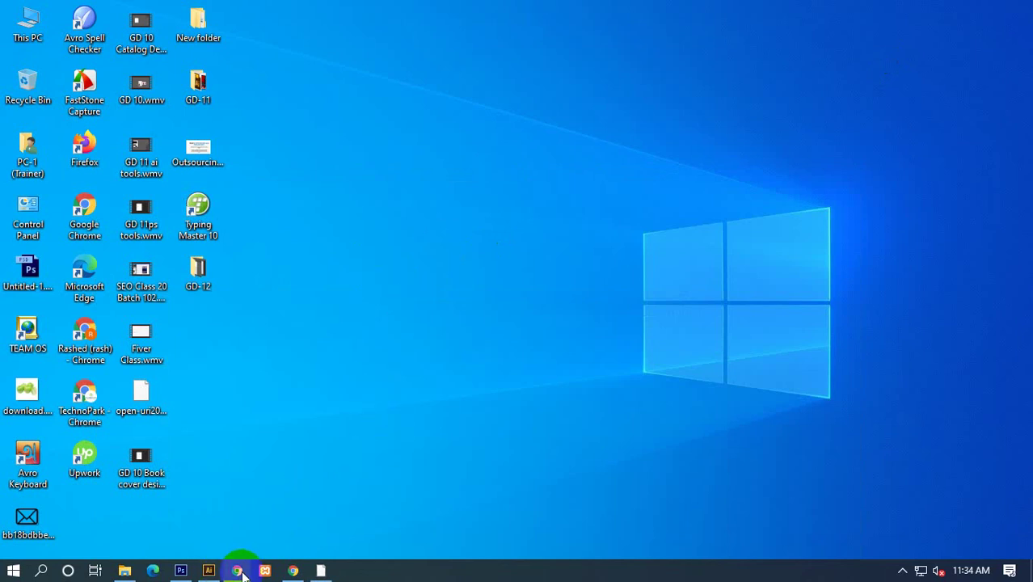
Close Chrome's Dropbox tab and run a web search for 'Brochure Design'.
{"action": "left_click", "coordinate": [293, 570]}
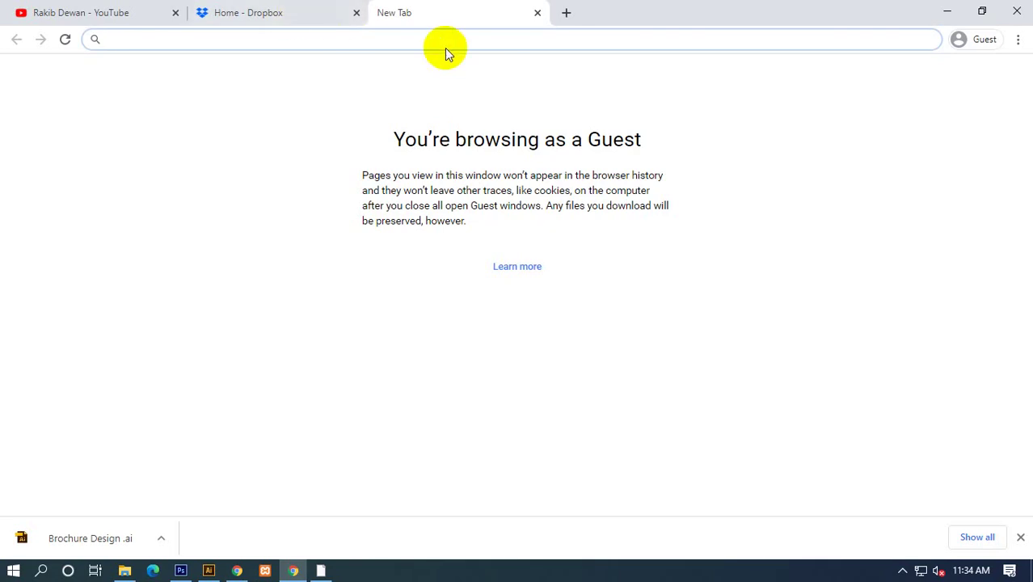
{"action": "left_click", "coordinate": [356, 13]}
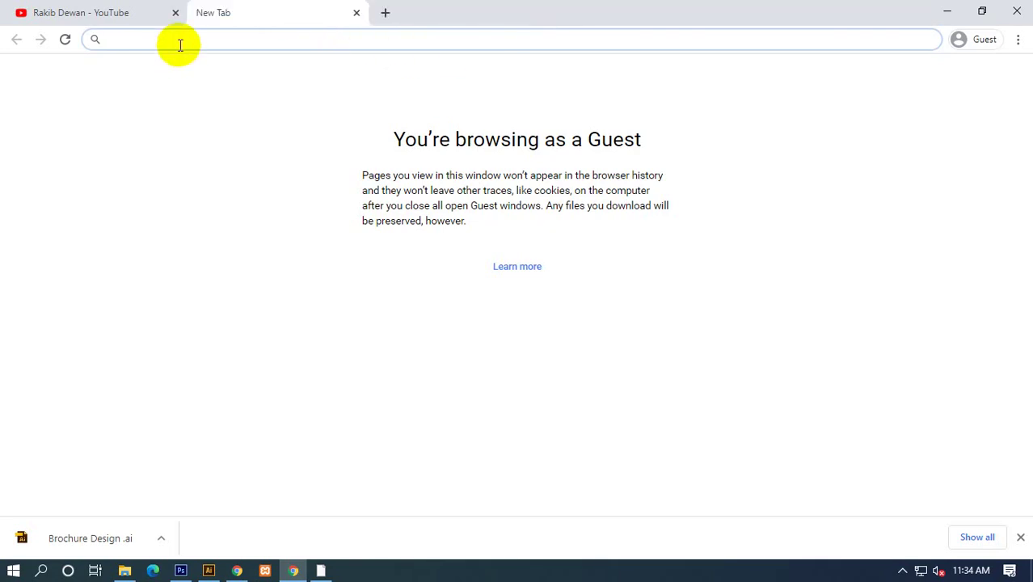
{"action": "type", "text": "Bro"}
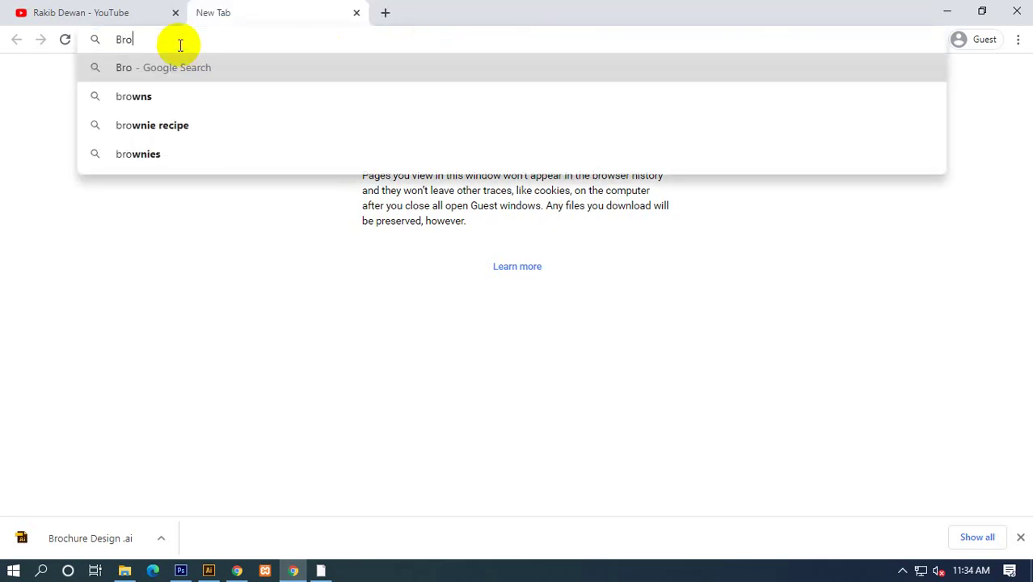
{"action": "type", "text": "chure D"}
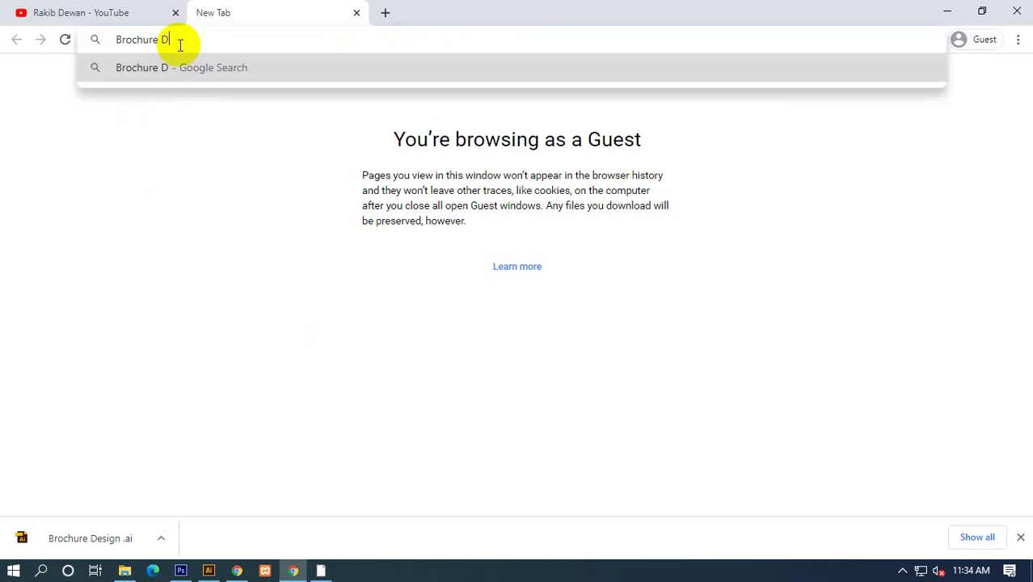
{"action": "type", "text": "esign"}
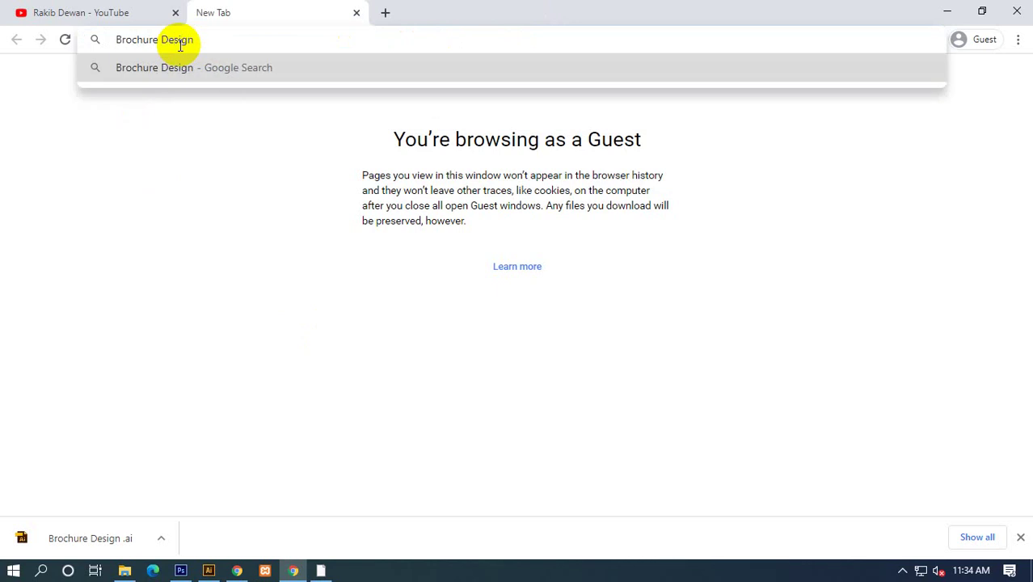
{"action": "key", "text": "Return"}
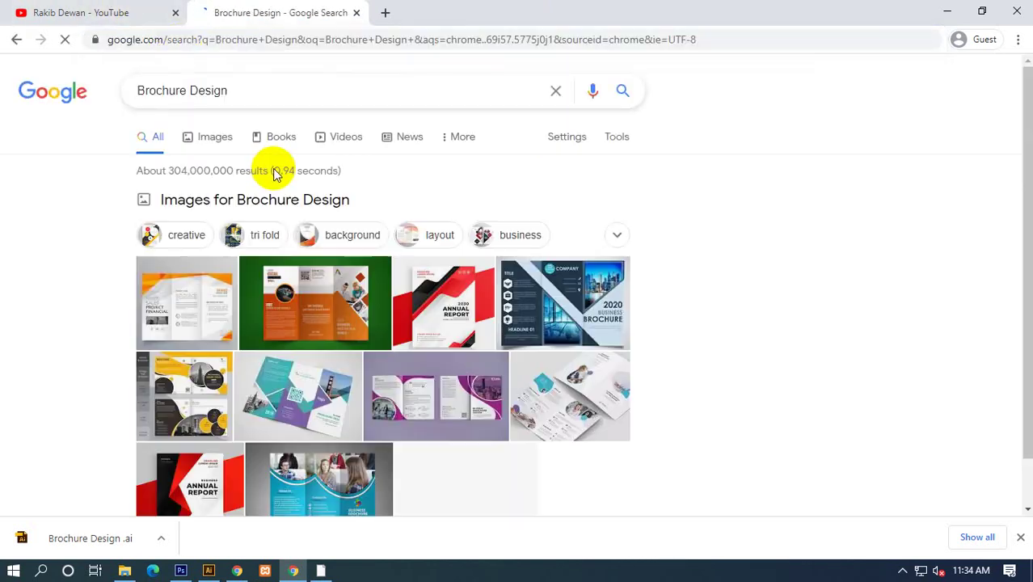
Show image results and preview the tri-fold brochure image, then select the query text.
{"action": "left_click", "coordinate": [214, 139]}
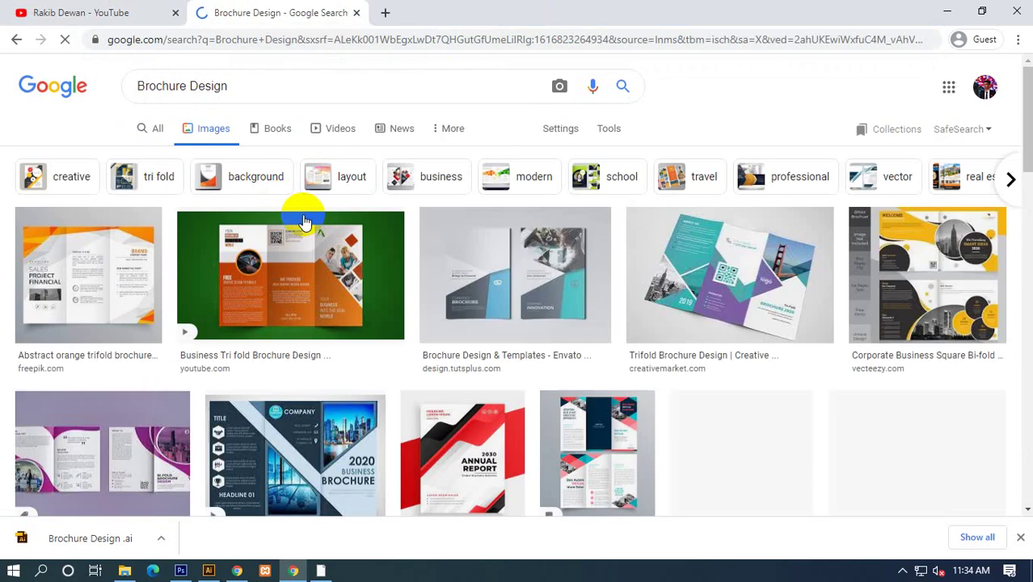
{"action": "left_click", "coordinate": [237, 286]}
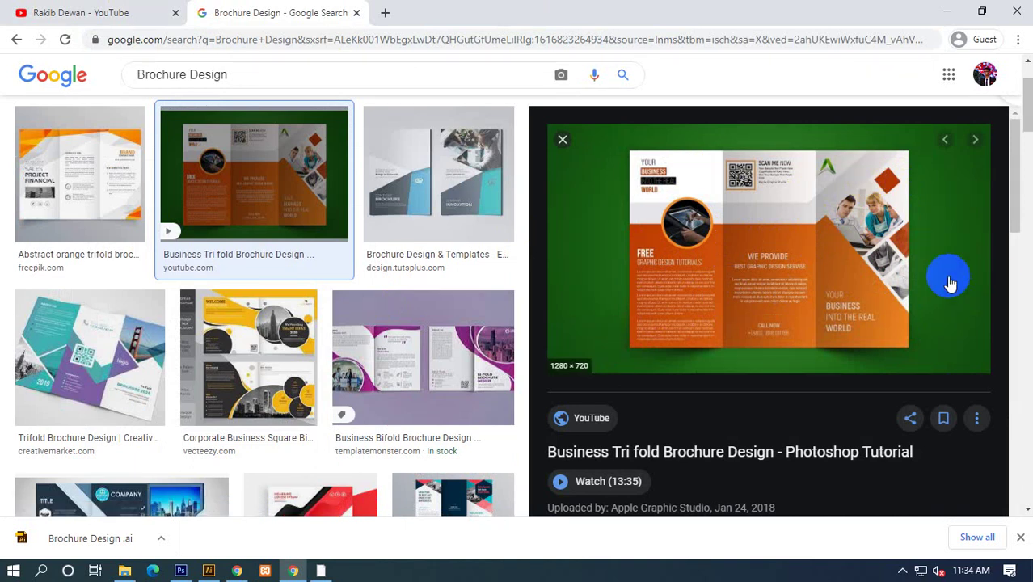
{"action": "mouse_move", "coordinate": [768, 249]}
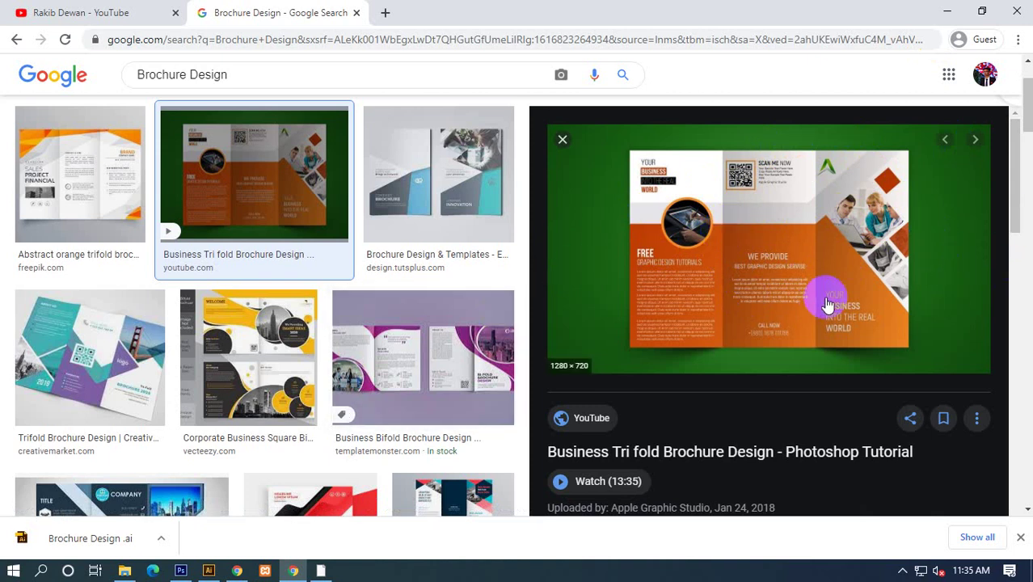
{"action": "scroll", "coordinate": [752, 331], "scroll_direction": "down", "scroll_amount": 3}
{"action": "scroll", "coordinate": [737, 354], "scroll_direction": "up", "scroll_amount": 3}
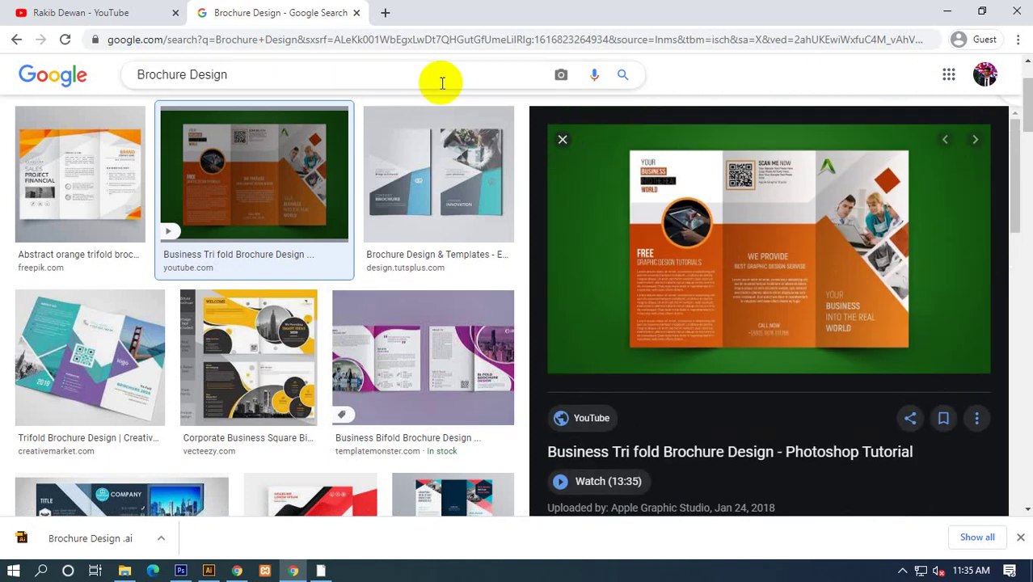
{"action": "triple_click", "coordinate": [203, 78]}
{"action": "key", "text": "ctrl+c"}
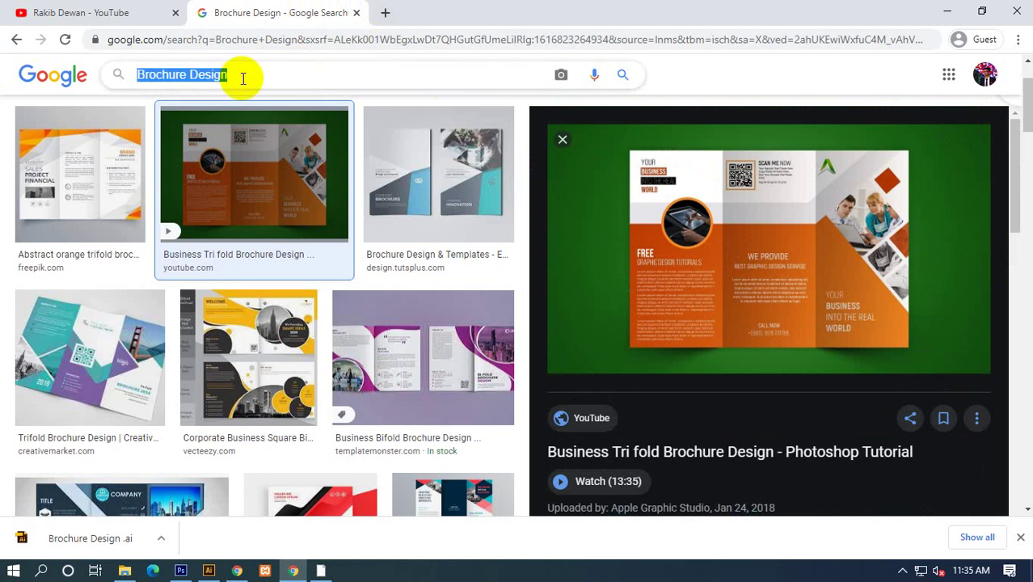
Search 'Brochure Design size' in a new tab by pasting the query and adding 'size'.
{"action": "left_click", "coordinate": [385, 13]}
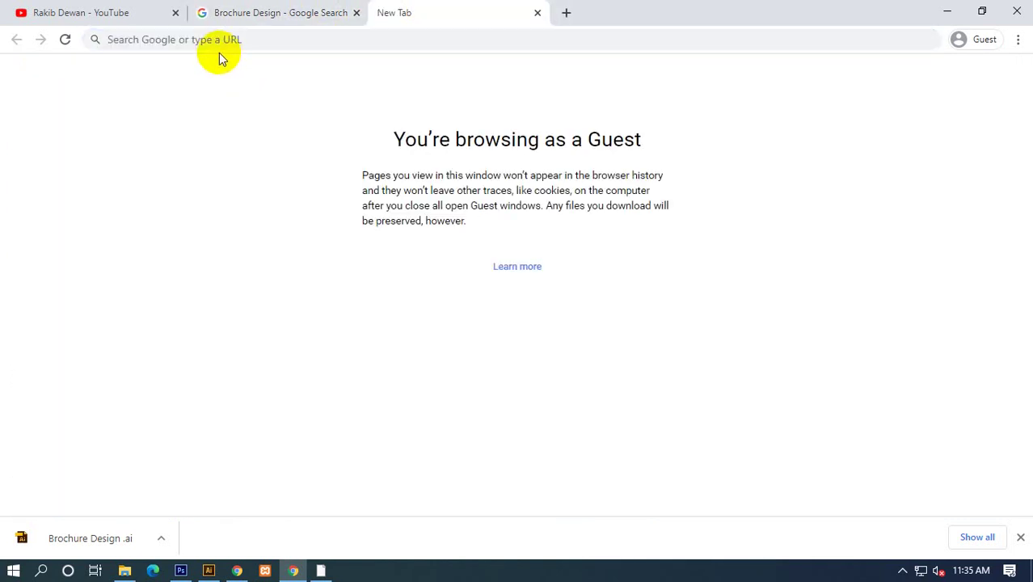
{"action": "left_click", "coordinate": [217, 46]}
{"action": "key", "text": "ctrl+v"}
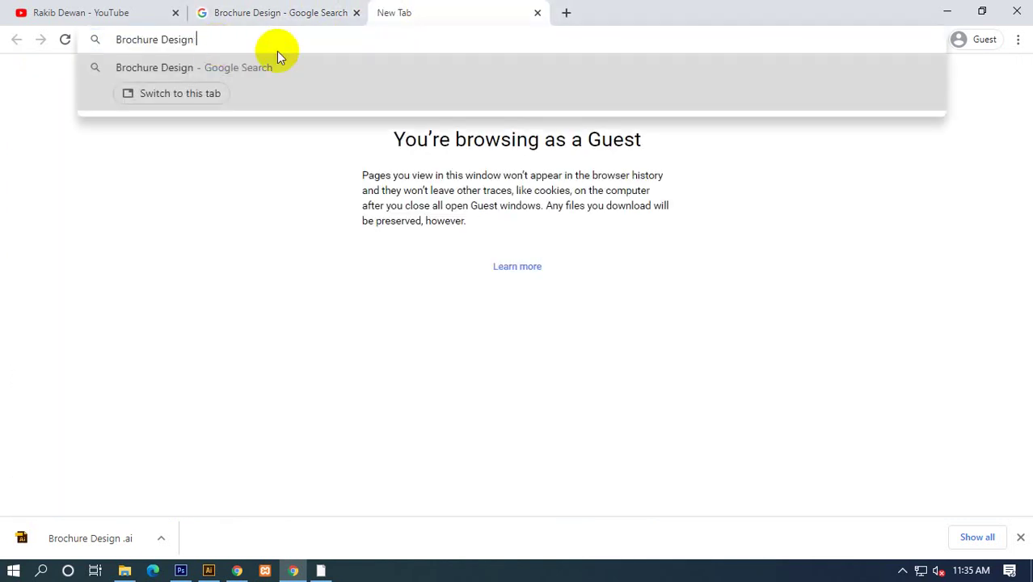
{"action": "type", "text": "sixe"}
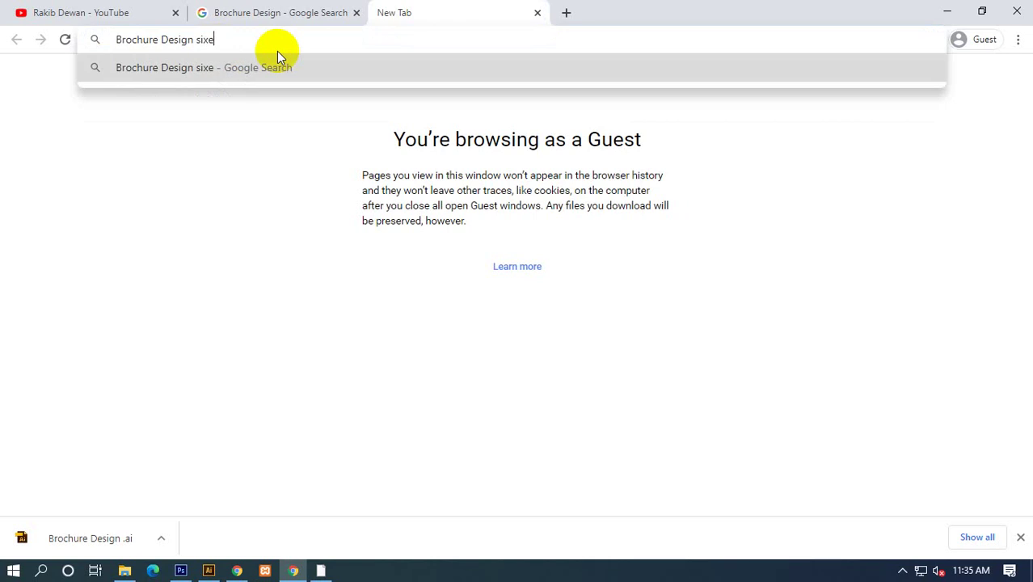
{"action": "key", "text": "BackSpace"}
{"action": "key", "text": "BackSpace"}
{"action": "type", "text": "ze"}
{"action": "key", "text": "Return"}
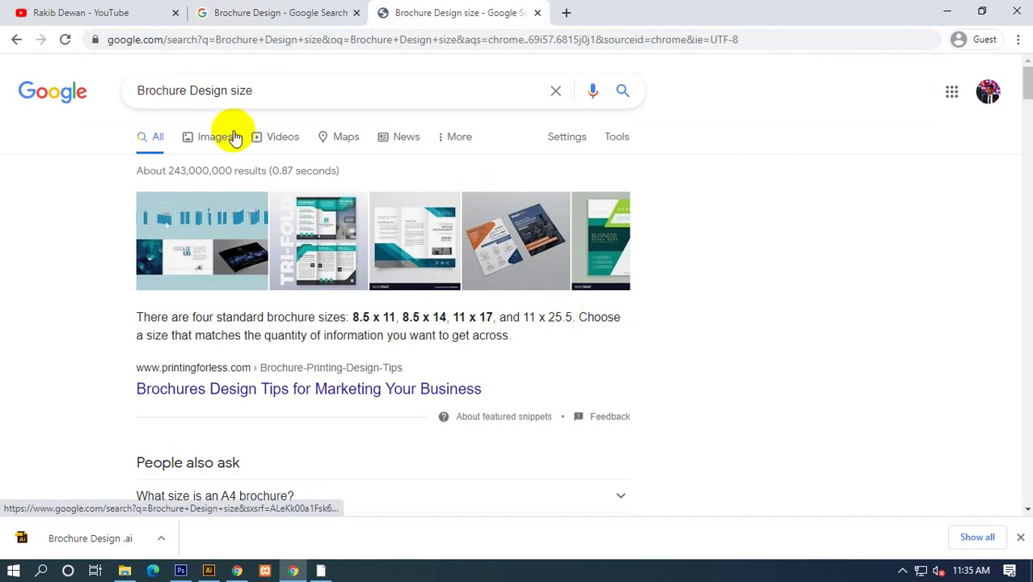
Show image results and preview the brochure and flyer sizes image.
{"action": "left_click", "coordinate": [223, 139]}
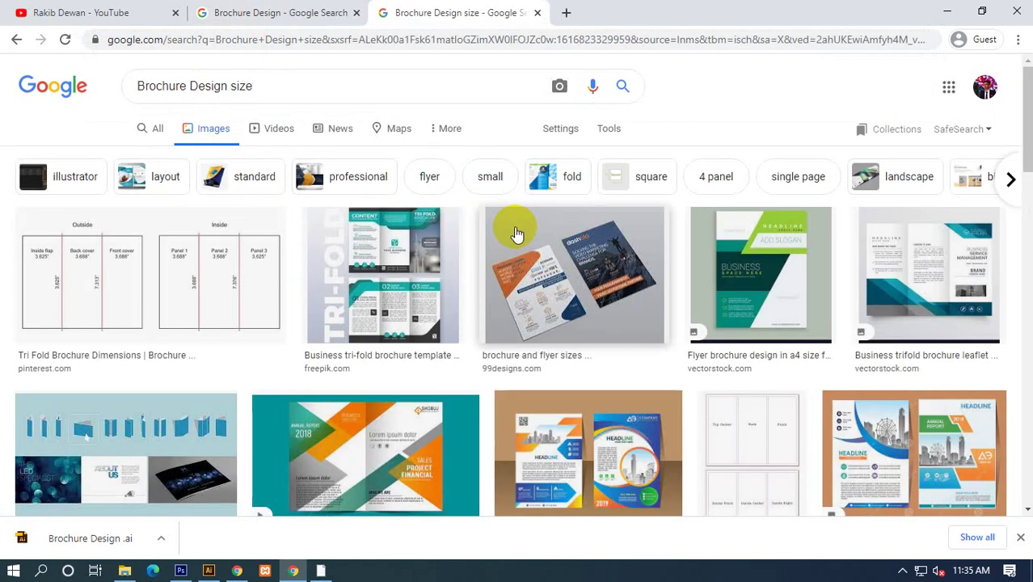
{"action": "scroll", "coordinate": [517, 234], "scroll_direction": "down", "scroll_amount": 5}
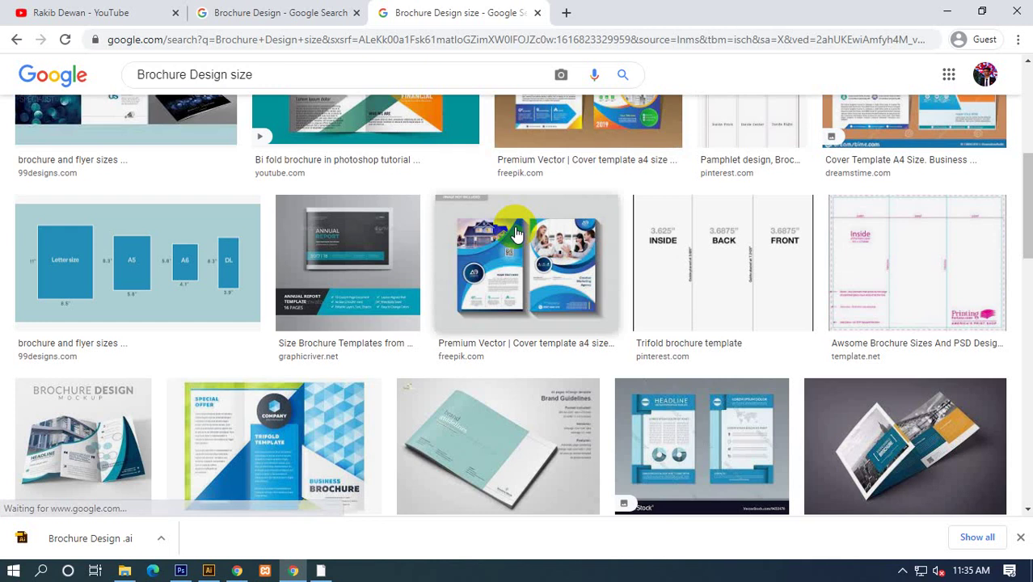
{"action": "scroll", "coordinate": [516, 234], "scroll_direction": "up", "scroll_amount": 1}
{"action": "scroll", "coordinate": [515, 234], "scroll_direction": "up", "scroll_amount": 2}
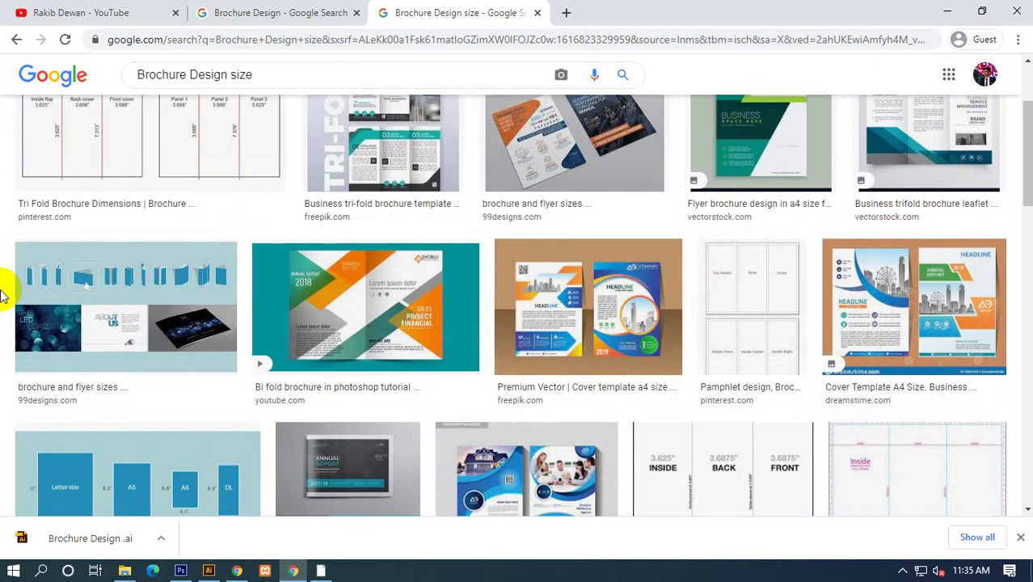
{"action": "left_click", "coordinate": [134, 336]}
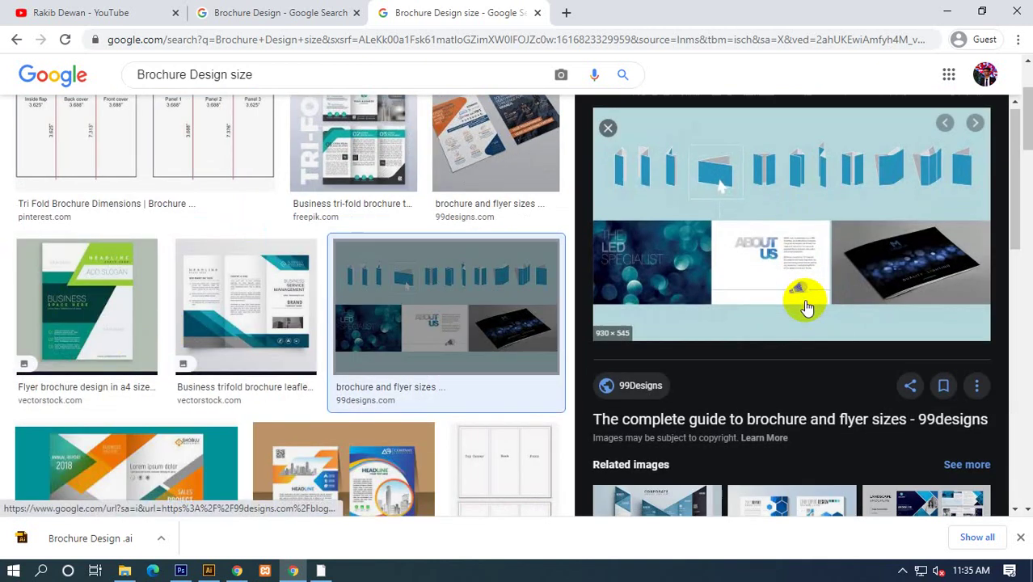
{"action": "scroll", "coordinate": [803, 300], "scroll_direction": "down", "scroll_amount": 3}
{"action": "scroll", "coordinate": [803, 300], "scroll_direction": "down", "scroll_amount": 3}
{"action": "scroll", "coordinate": [57, 150], "scroll_direction": "up", "scroll_amount": 2}
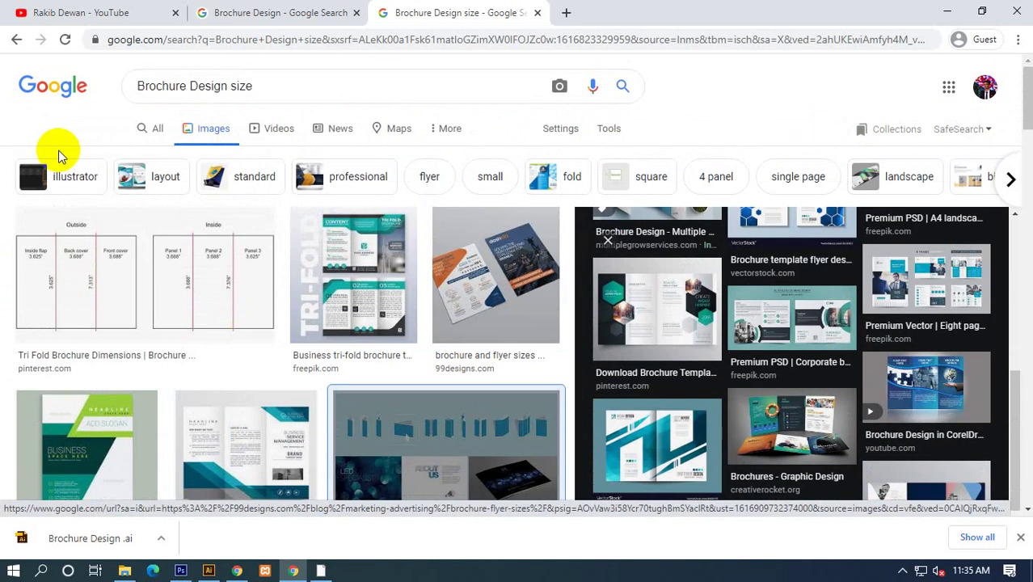
Preview the Tri Fold Brochure Dimensions image, scroll through the results, and minimize Chrome.
{"action": "left_click", "coordinate": [121, 242]}
{"action": "scroll", "coordinate": [774, 307], "scroll_direction": "down", "scroll_amount": 3}
{"action": "scroll", "coordinate": [455, 358], "scroll_direction": "down", "scroll_amount": 4}
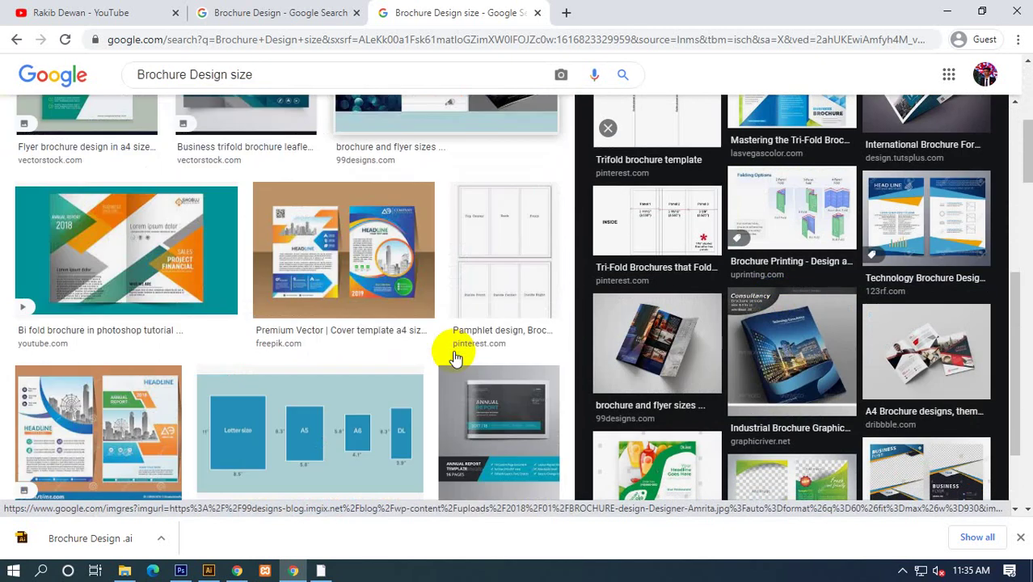
{"action": "scroll", "coordinate": [455, 358], "scroll_direction": "down", "scroll_amount": 2}
{"action": "scroll", "coordinate": [455, 358], "scroll_direction": "down", "scroll_amount": 4}
{"action": "scroll", "coordinate": [455, 359], "scroll_direction": "down", "scroll_amount": 2}
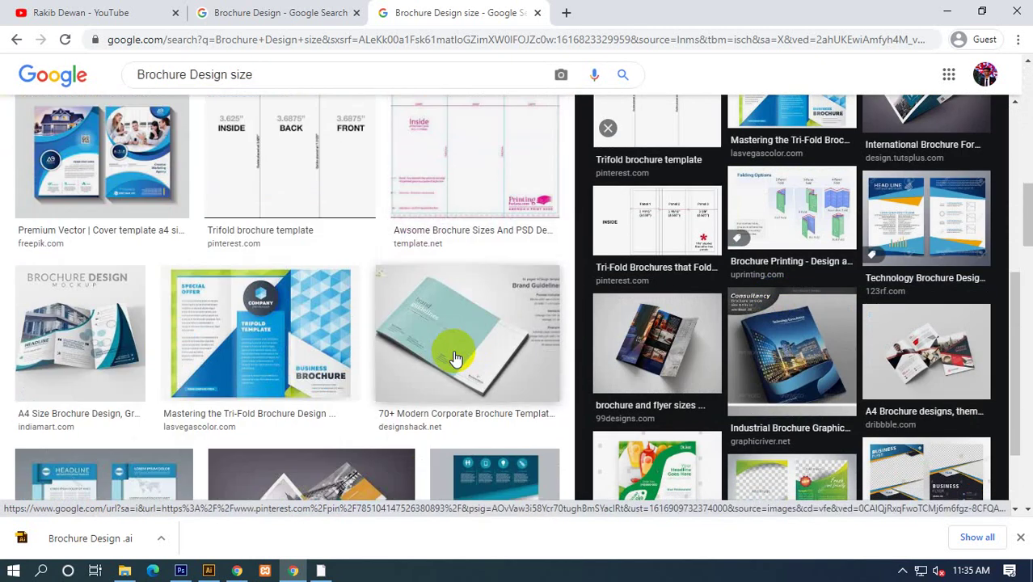
{"action": "scroll", "coordinate": [455, 358], "scroll_direction": "down", "scroll_amount": 4}
{"action": "scroll", "coordinate": [455, 358], "scroll_direction": "down", "scroll_amount": 2}
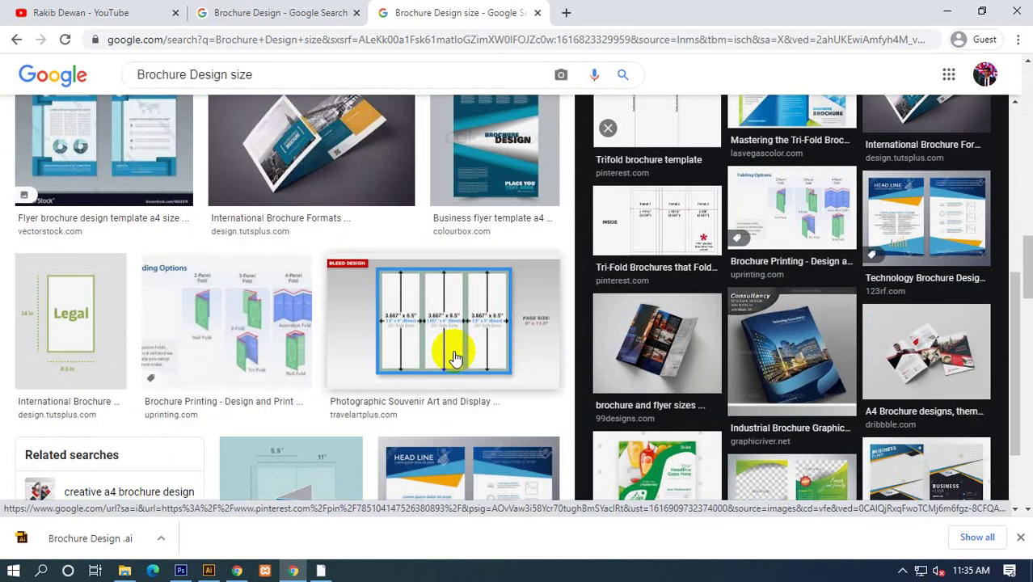
{"action": "scroll", "coordinate": [455, 358], "scroll_direction": "down", "scroll_amount": 3}
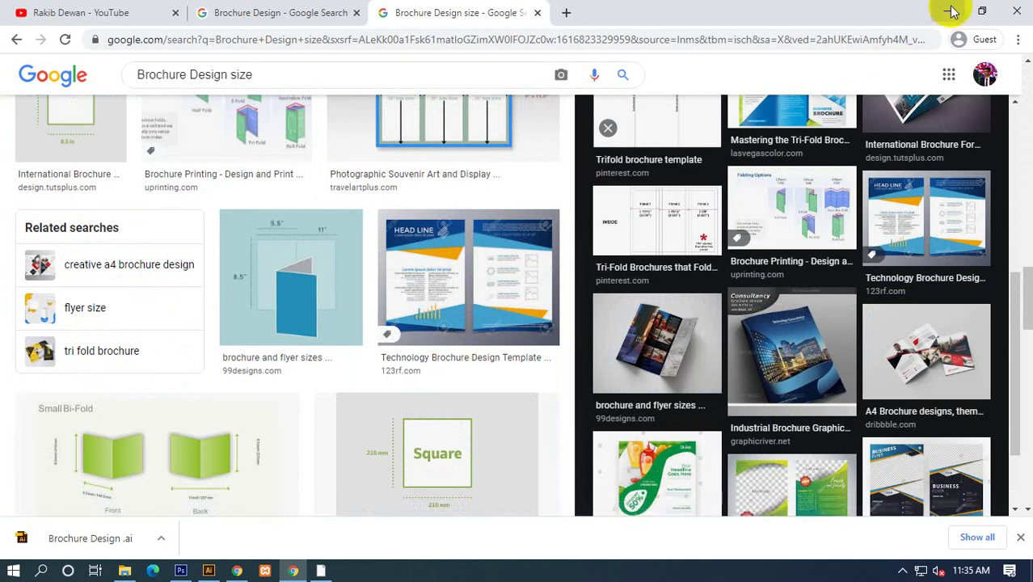
{"action": "left_click", "coordinate": [947, 11]}
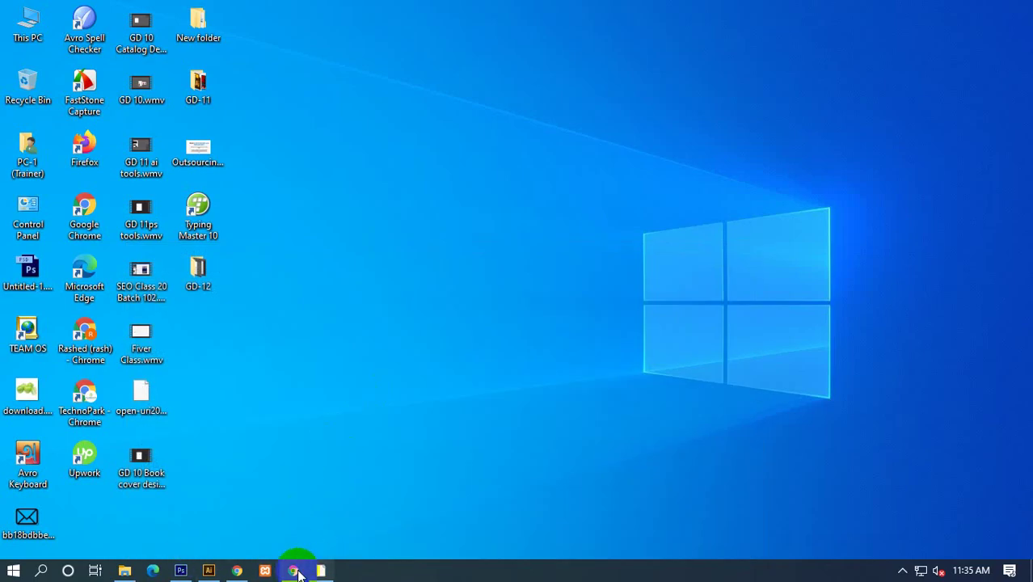
Open Brochure Design.ai from Chrome's downloads, proceeding despite the missing Montserrat-SemiBold font.
{"action": "left_click", "coordinate": [238, 570]}
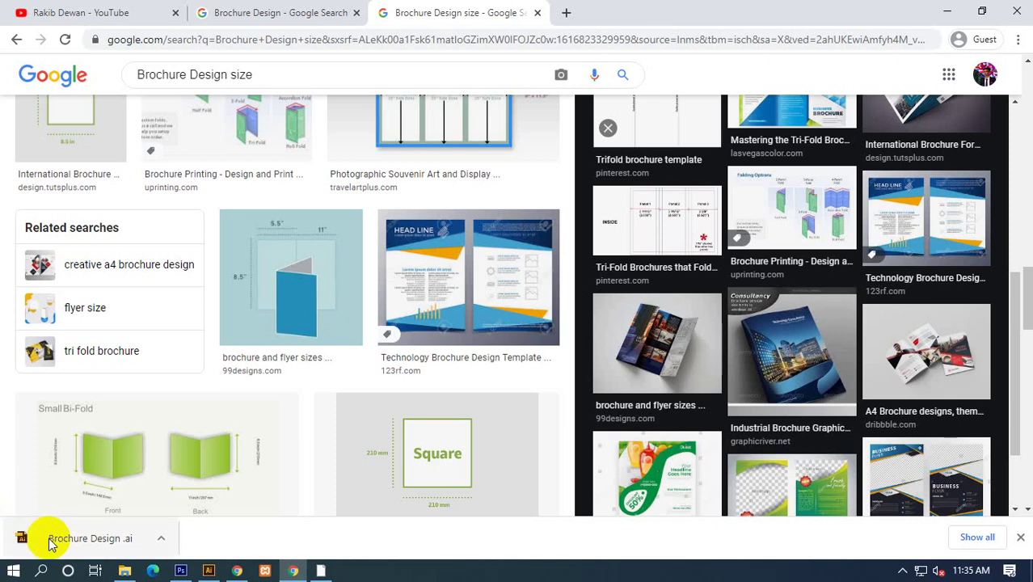
{"action": "mouse_move", "coordinate": [53, 544]}
{"action": "left_mouse_down"}
{"action": "mouse_move", "coordinate": [209, 565]}
{"action": "mouse_move", "coordinate": [383, 55]}
{"action": "left_mouse_up"}
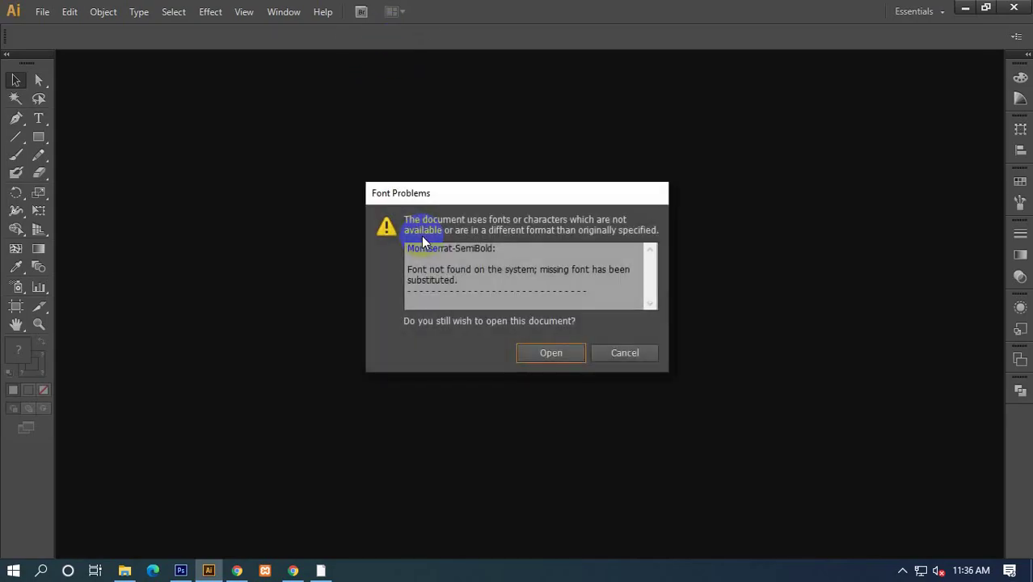
{"action": "left_click", "coordinate": [550, 356]}
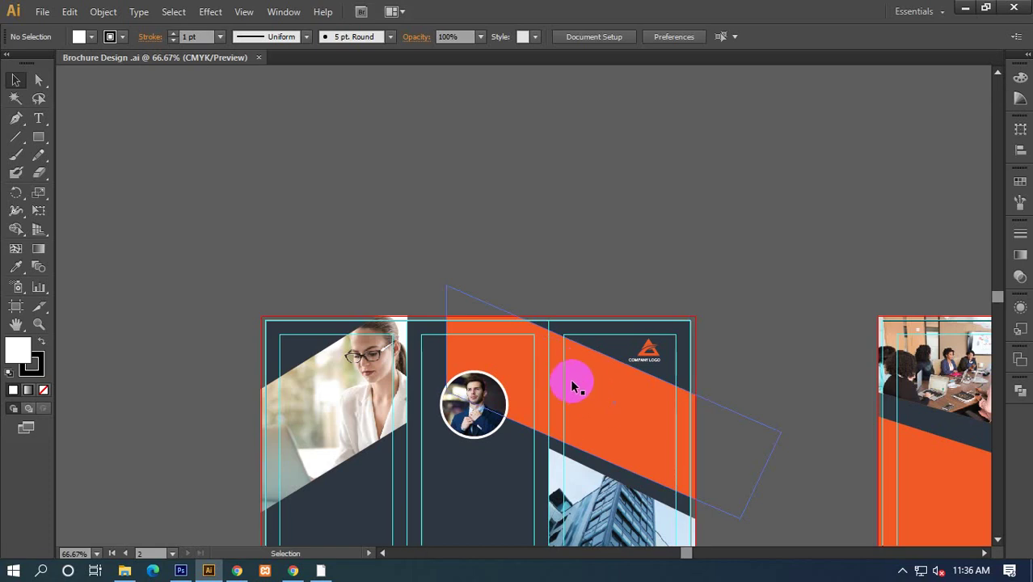
Frame both brochure spreads and add a '1' text object above the first spread.
{"action": "key", "text": "ctrl+minus"}
{"action": "key", "text": "ctrl+minus"}
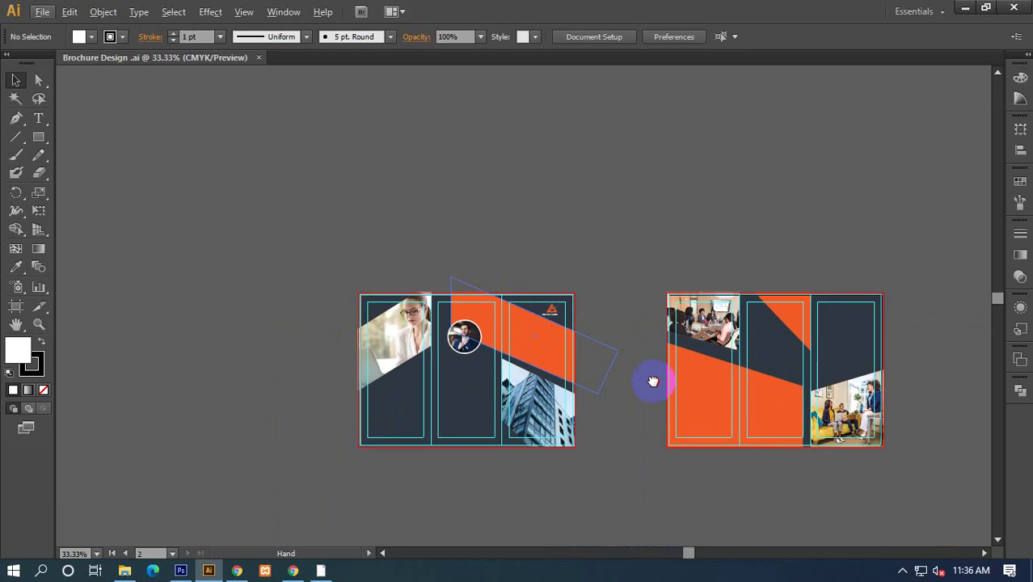
{"action": "left_click_drag", "start_coordinate": [652, 380], "coordinate": [495, 346]}
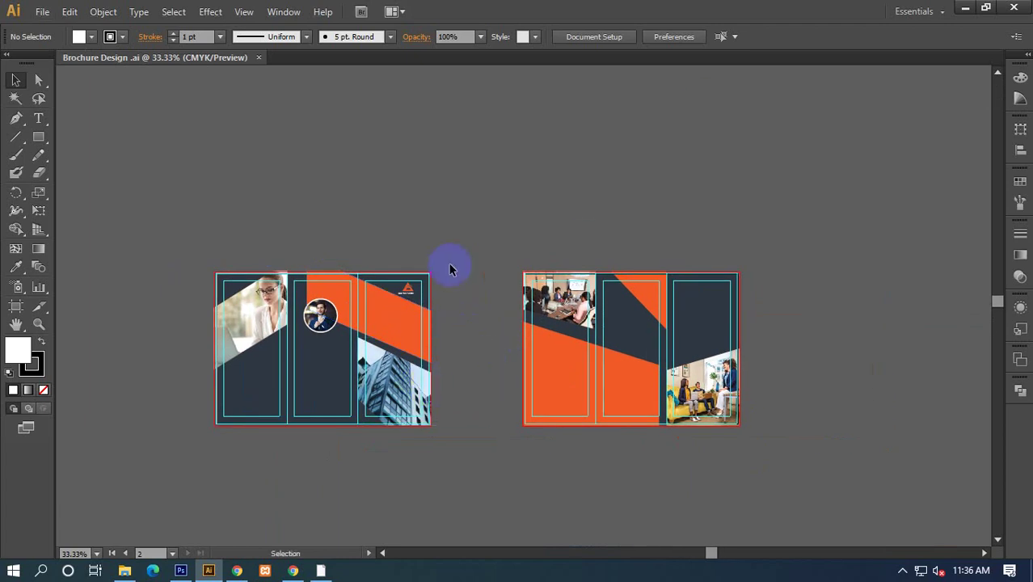
{"action": "left_click_drag", "start_coordinate": [450, 269], "coordinate": [395, 219]}
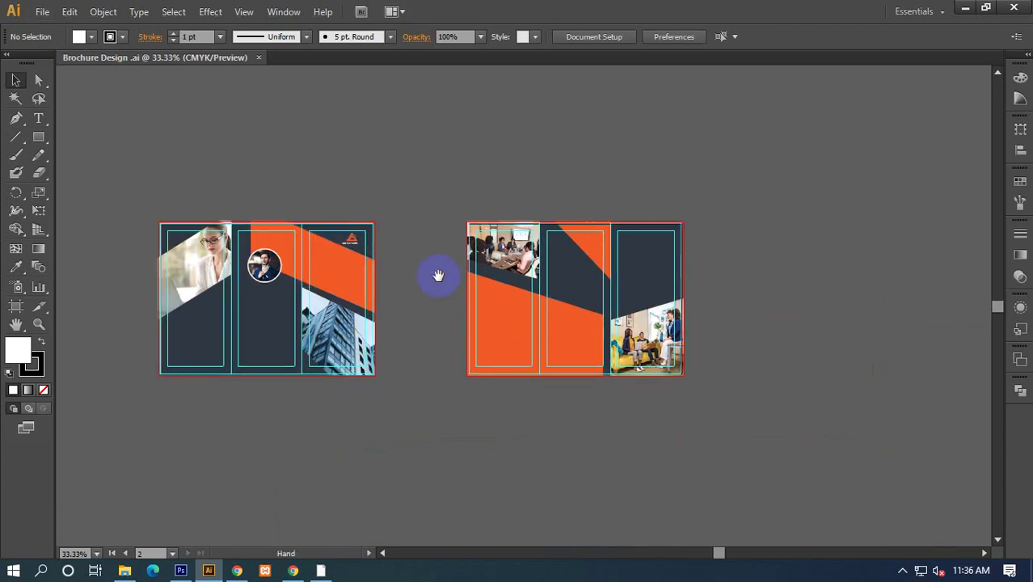
{"action": "scroll", "coordinate": [315, 247], "scroll_direction": "up", "scroll_amount": 1}
{"action": "left_click_drag", "start_coordinate": [311, 249], "coordinate": [351, 211]}
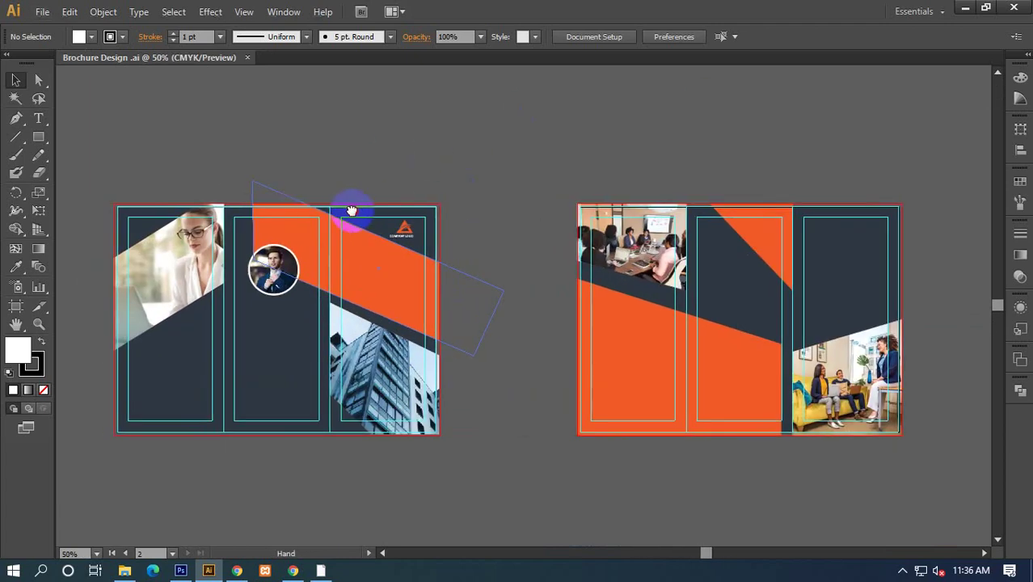
{"action": "left_click_drag", "start_coordinate": [528, 198], "coordinate": [549, 195]}
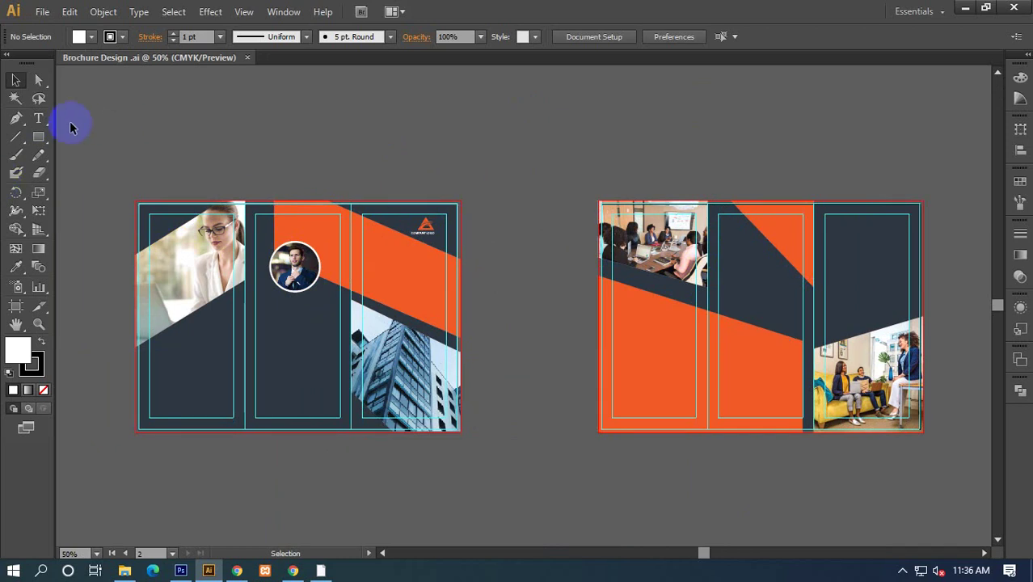
{"action": "left_click", "coordinate": [39, 121]}
{"action": "left_click", "coordinate": [390, 170]}
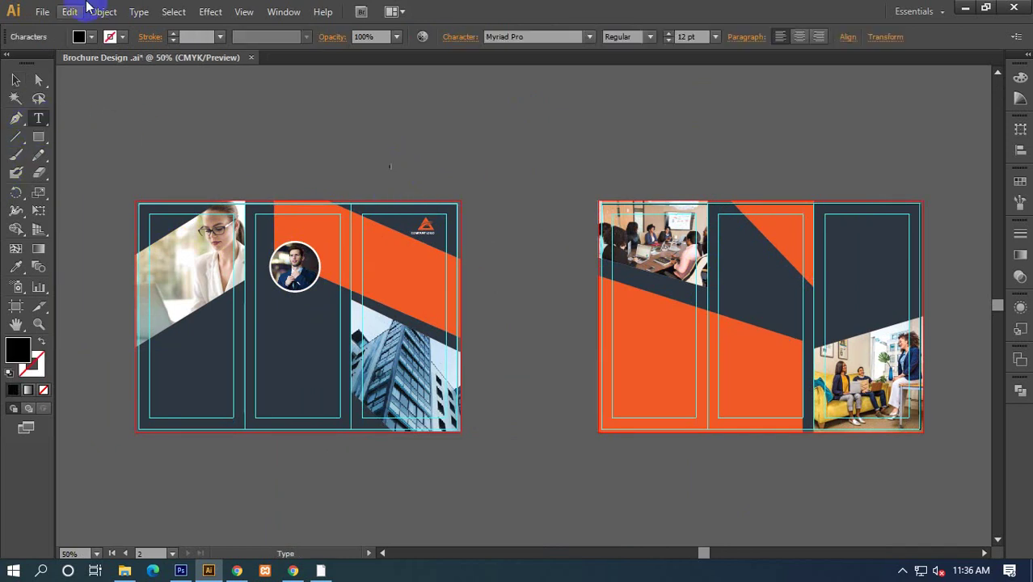
{"action": "left_click", "coordinate": [15, 80]}
{"action": "left_click", "coordinate": [414, 196]}
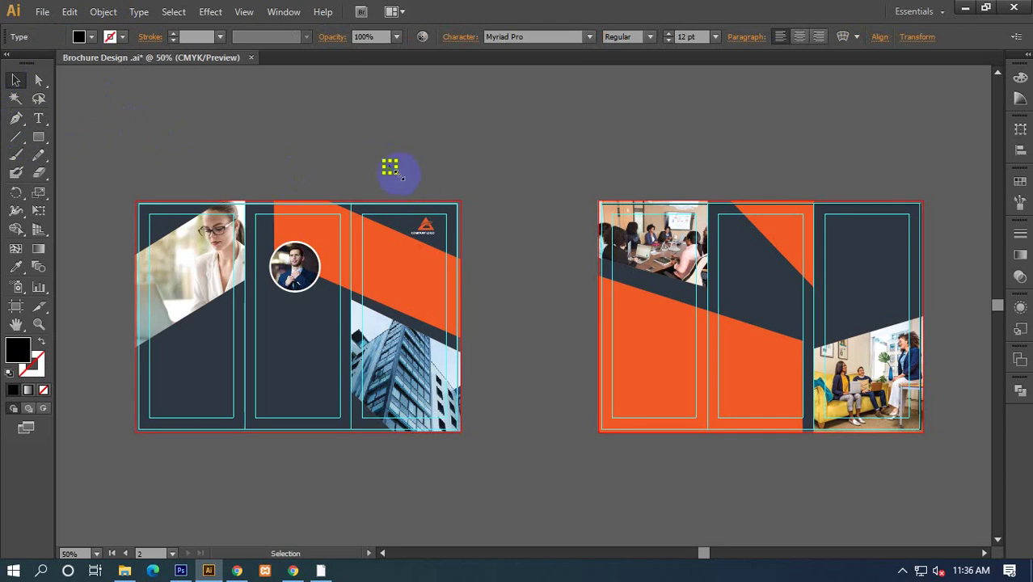
{"action": "left_click_drag", "start_coordinate": [390, 168], "coordinate": [405, 185]}
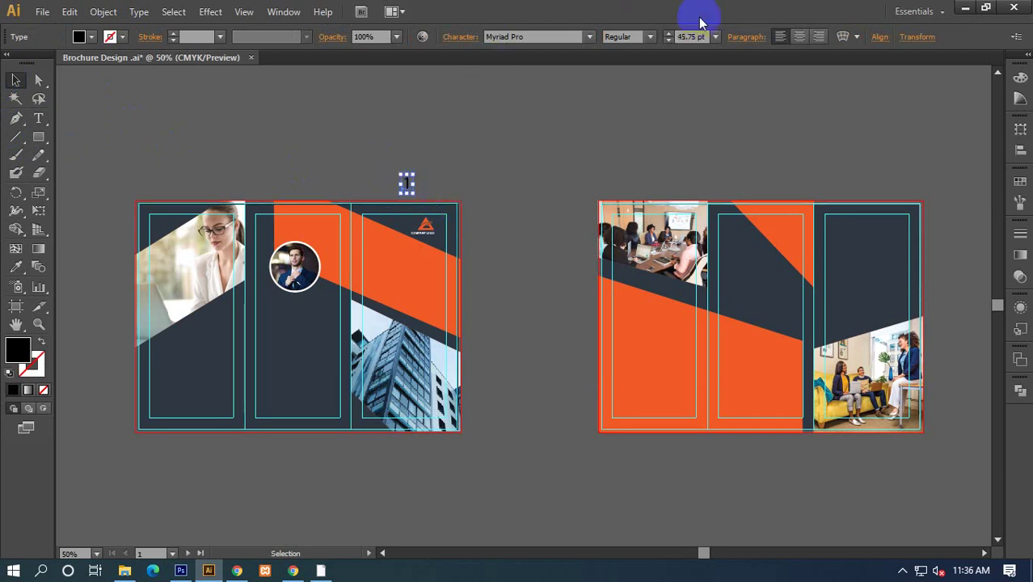
Set the '1' to Arial Bold and scale it to about 168 pt.
{"action": "left_click", "coordinate": [571, 37]}
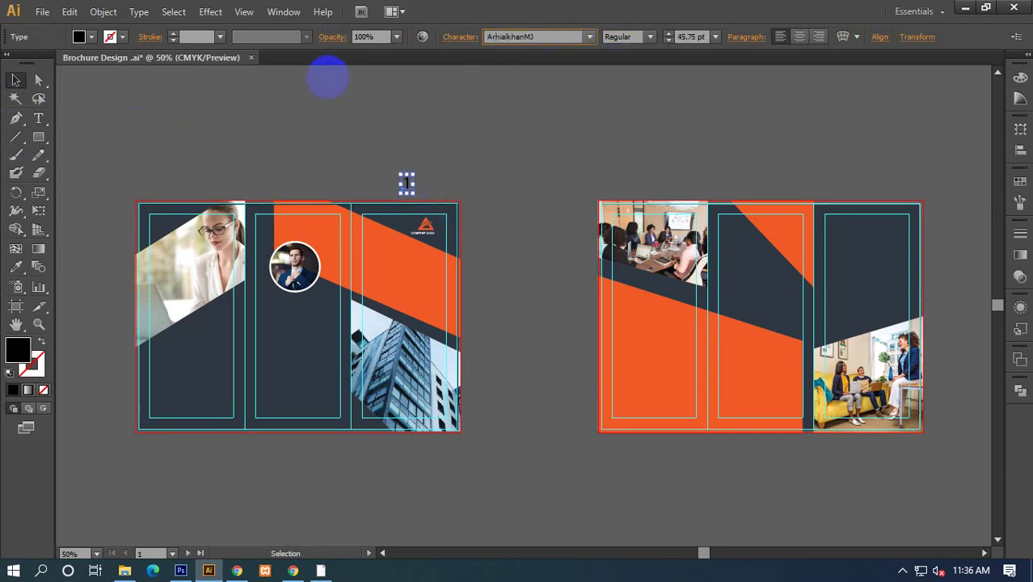
{"action": "type", "text": "Arial"}
{"action": "key", "text": "Return"}
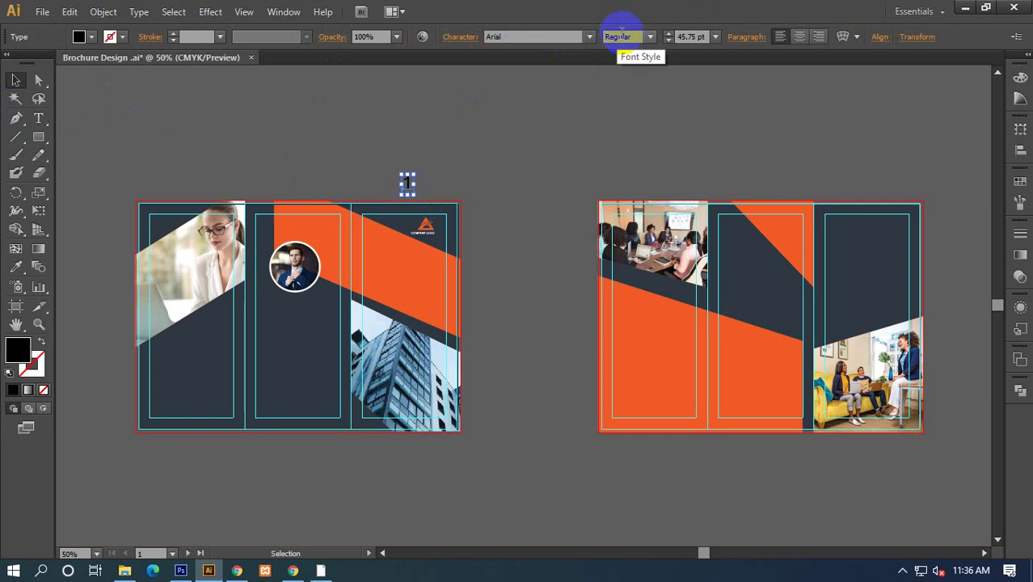
{"action": "left_click", "coordinate": [654, 36]}
{"action": "left_click", "coordinate": [630, 150]}
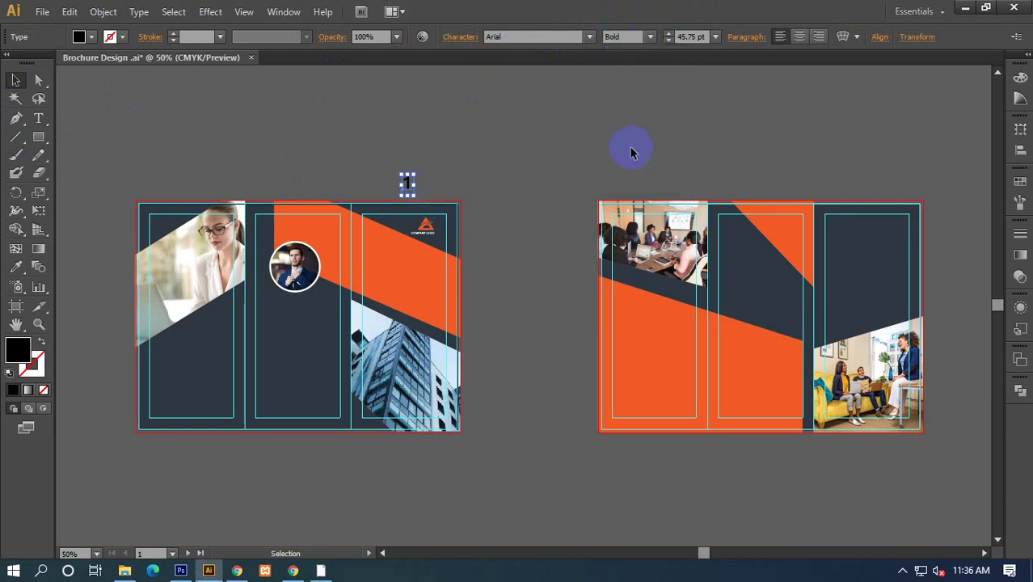
{"action": "scroll", "coordinate": [465, 193], "scroll_direction": "up", "scroll_amount": 4}
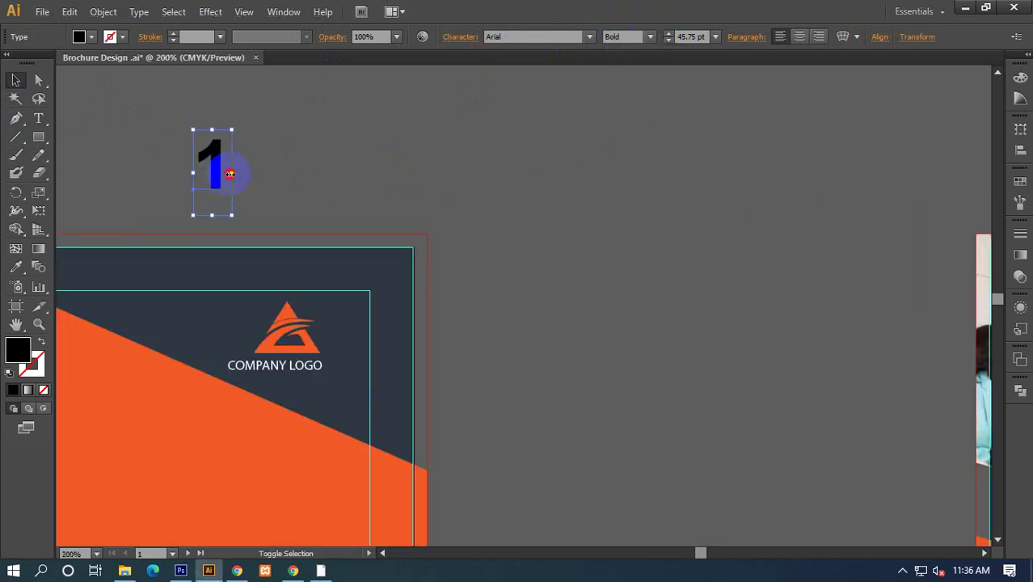
{"action": "mouse_move", "coordinate": [230, 173]}
{"action": "left_mouse_down"}
{"action": "mouse_move", "coordinate": [335, 180]}
{"action": "mouse_move", "coordinate": [330, 158]}
{"action": "left_mouse_up"}
{"action": "scroll", "coordinate": [323, 182], "scroll_direction": "down", "scroll_amount": 4}
{"action": "left_click", "coordinate": [391, 168]}
Copy the number over the second spread and retype it as 2.
{"action": "scroll", "coordinate": [404, 173], "scroll_direction": "down", "scroll_amount": 1}
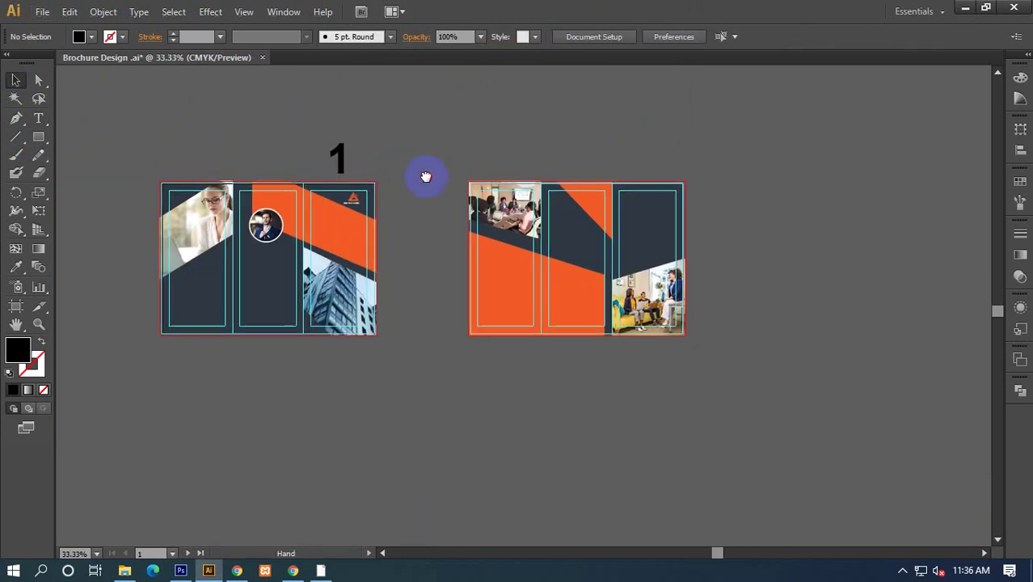
{"action": "left_click_drag", "start_coordinate": [426, 177], "coordinate": [379, 187]}
{"action": "left_click_drag", "start_coordinate": [289, 167], "coordinate": [455, 174]}
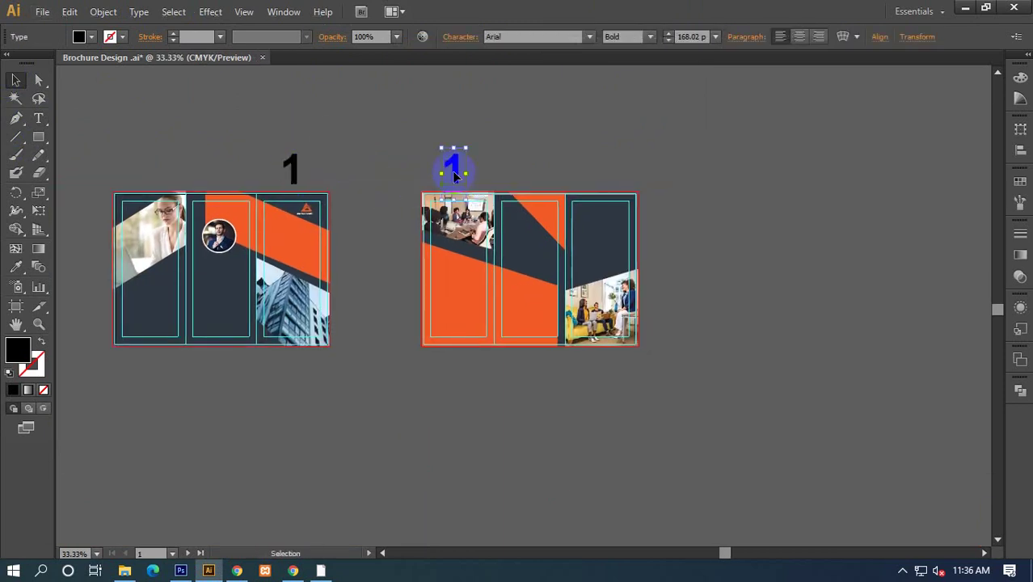
{"action": "scroll", "coordinate": [456, 174], "scroll_direction": "up", "scroll_amount": 1}
{"action": "scroll", "coordinate": [436, 186], "scroll_direction": "down", "scroll_amount": 1}
{"action": "scroll", "coordinate": [418, 189], "scroll_direction": "up", "scroll_amount": 1}
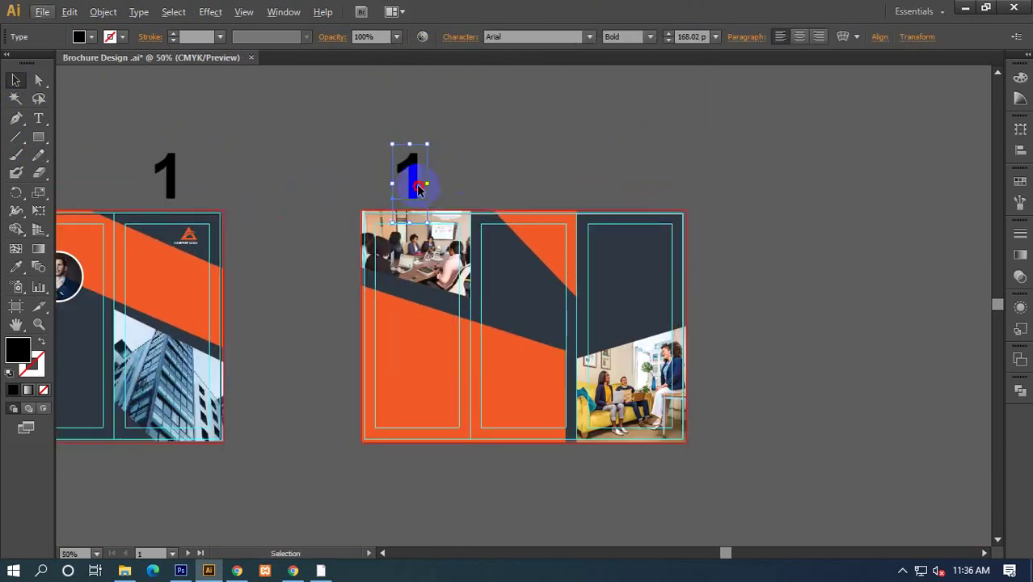
{"action": "key", "text": "t"}
{"action": "key", "text": "BackSpace"}
{"action": "type", "text": "2"}
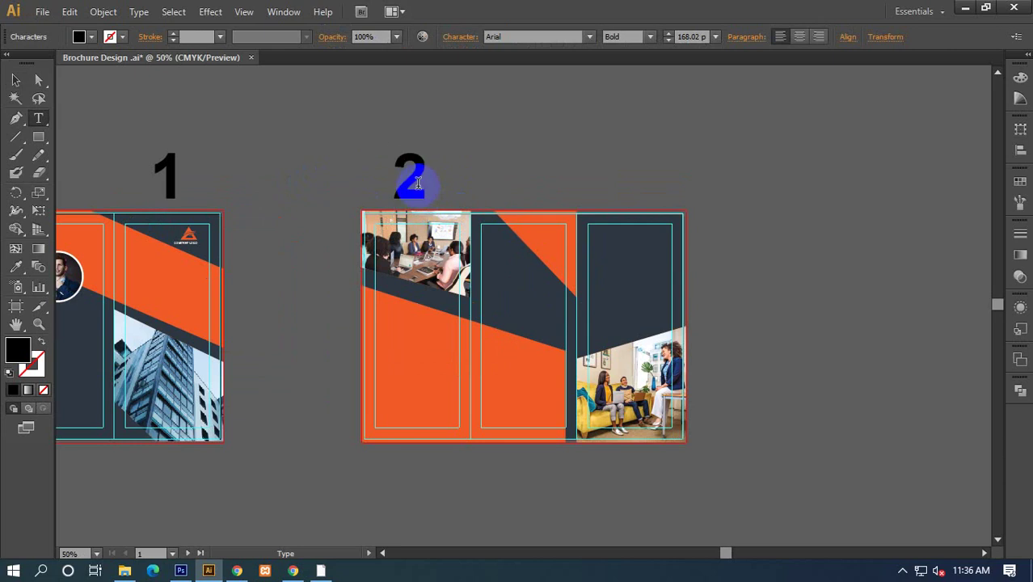
{"action": "left_click", "coordinate": [16, 80]}
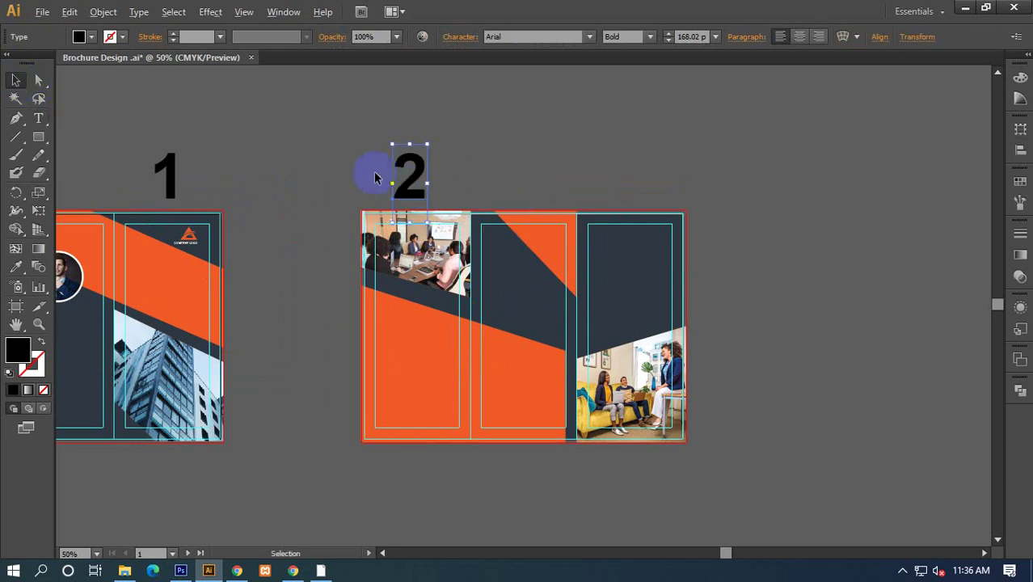
Copy the number over the next two panels, retyping them as 3 and 4.
{"action": "left_click_drag", "start_coordinate": [410, 173], "coordinate": [517, 174]}
{"action": "double_click", "coordinate": [517, 173]}
{"action": "key", "text": "BackSpace"}
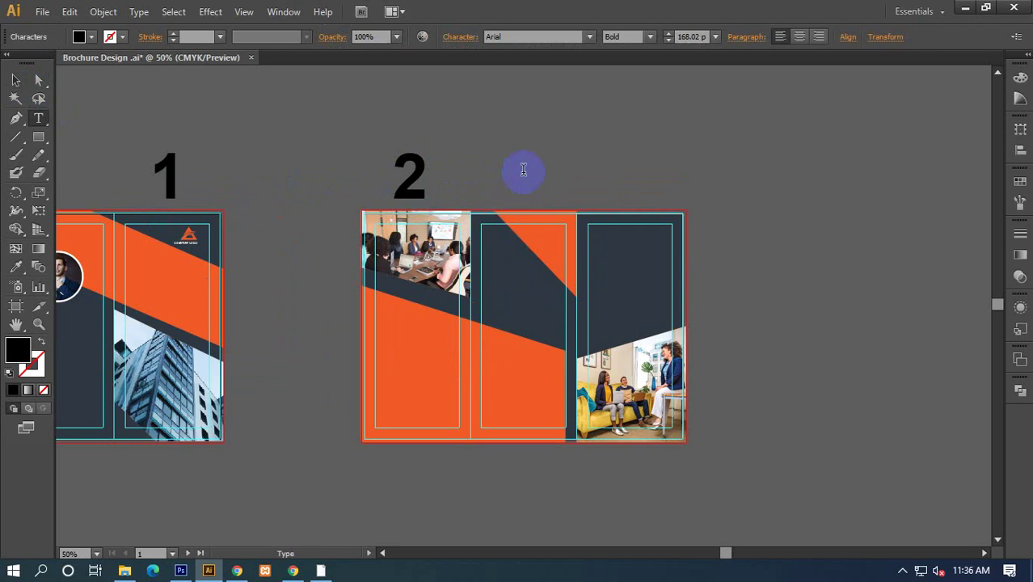
{"action": "type", "text": "3"}
{"action": "left_click", "coordinate": [16, 80]}
{"action": "left_click", "coordinate": [529, 176]}
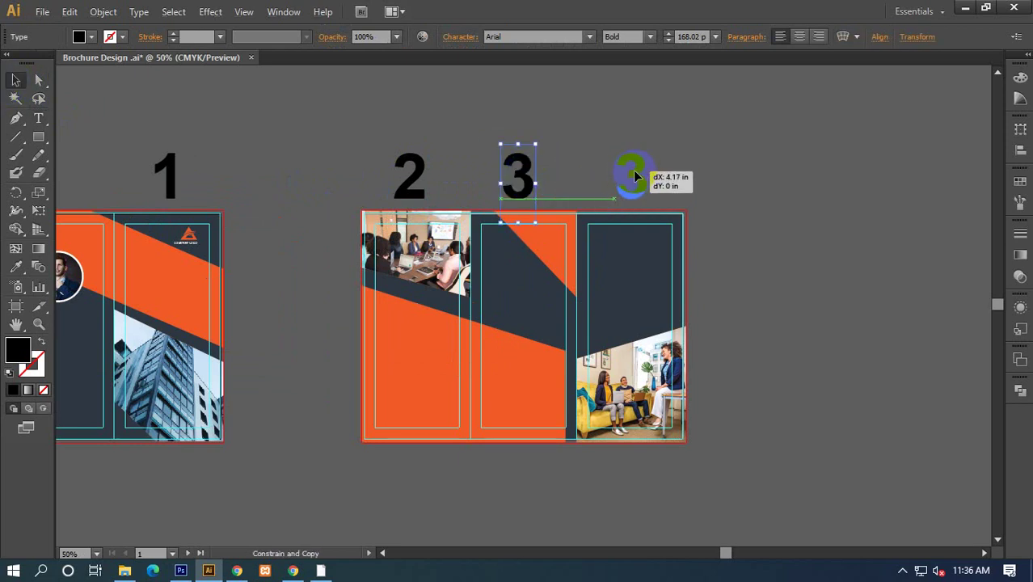
{"action": "left_click_drag", "start_coordinate": [525, 182], "coordinate": [633, 175]}
{"action": "double_click", "coordinate": [632, 175]}
{"action": "key", "text": "BackSpace"}
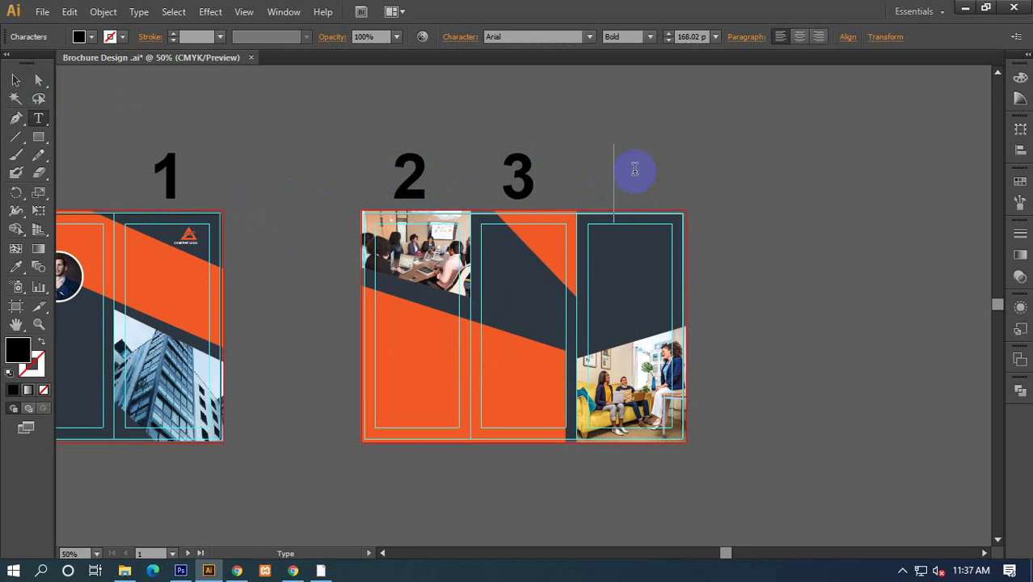
{"action": "type", "text": "4"}
{"action": "left_click", "coordinate": [16, 80]}
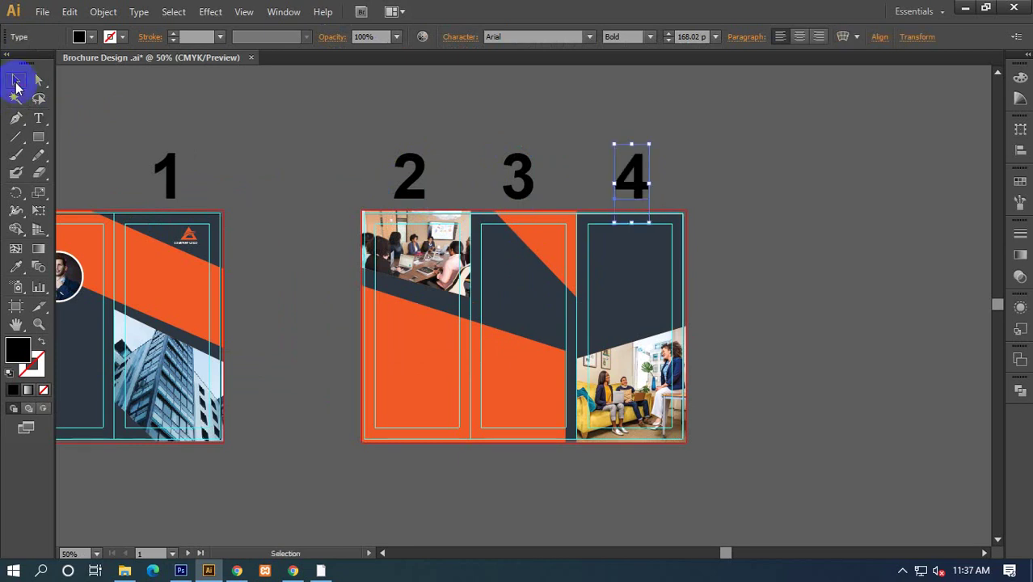
Copy the number over the first spread's left and middle panels as 5 and 6.
{"action": "left_click_drag", "start_coordinate": [560, 224], "coordinate": [893, 180]}
{"action": "left_click_drag", "start_coordinate": [502, 133], "coordinate": [273, 136]}
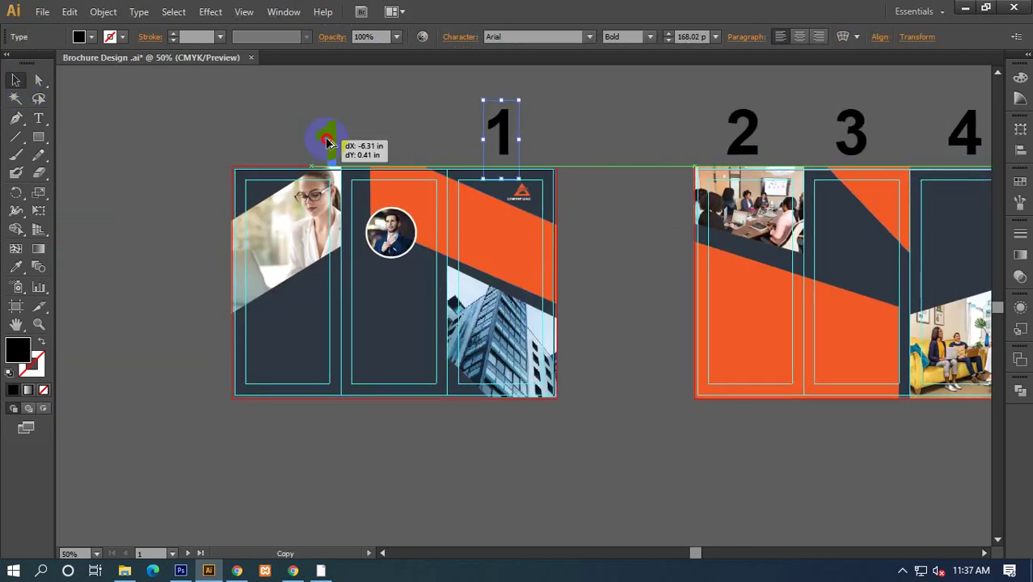
{"action": "double_click", "coordinate": [273, 136]}
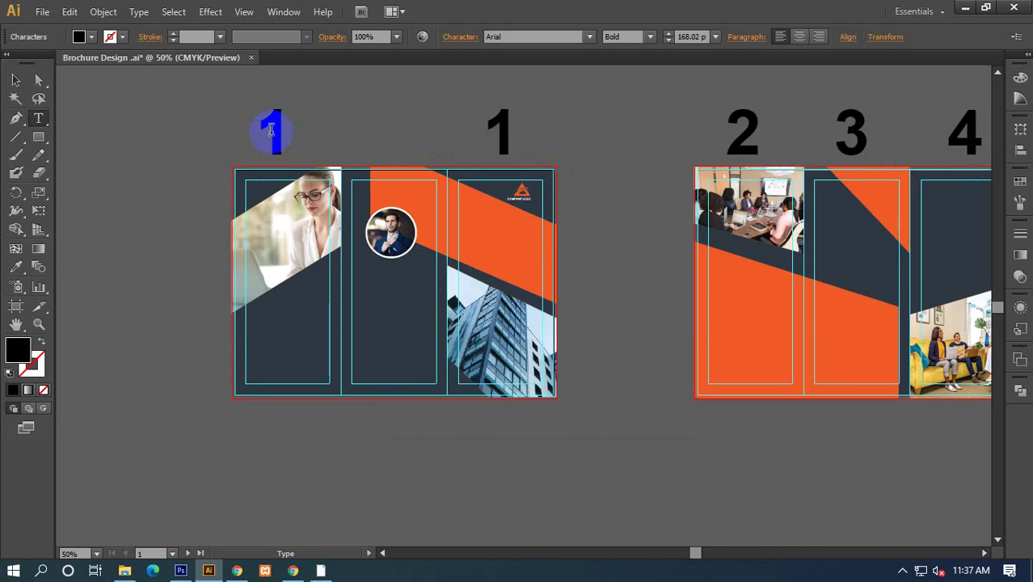
{"action": "key", "text": "BackSpace"}
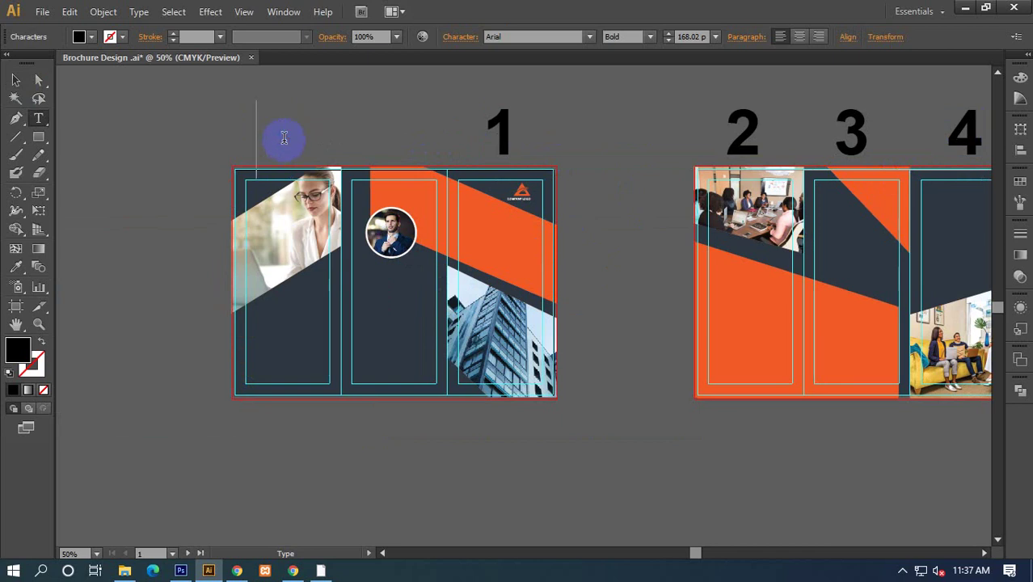
{"action": "type", "text": "5"}
{"action": "left_click", "coordinate": [15, 80]}
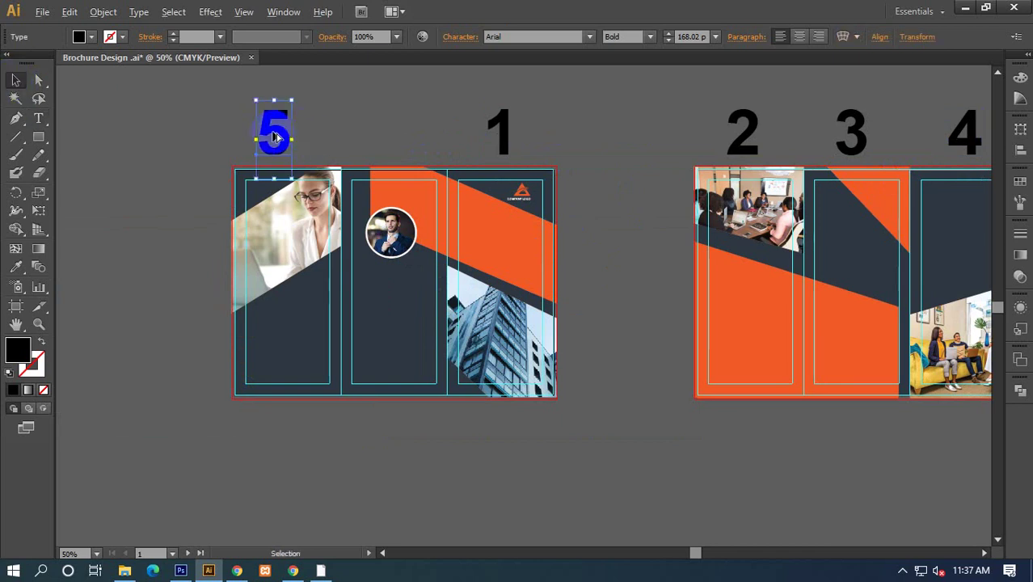
{"action": "left_click_drag", "start_coordinate": [275, 138], "coordinate": [403, 139]}
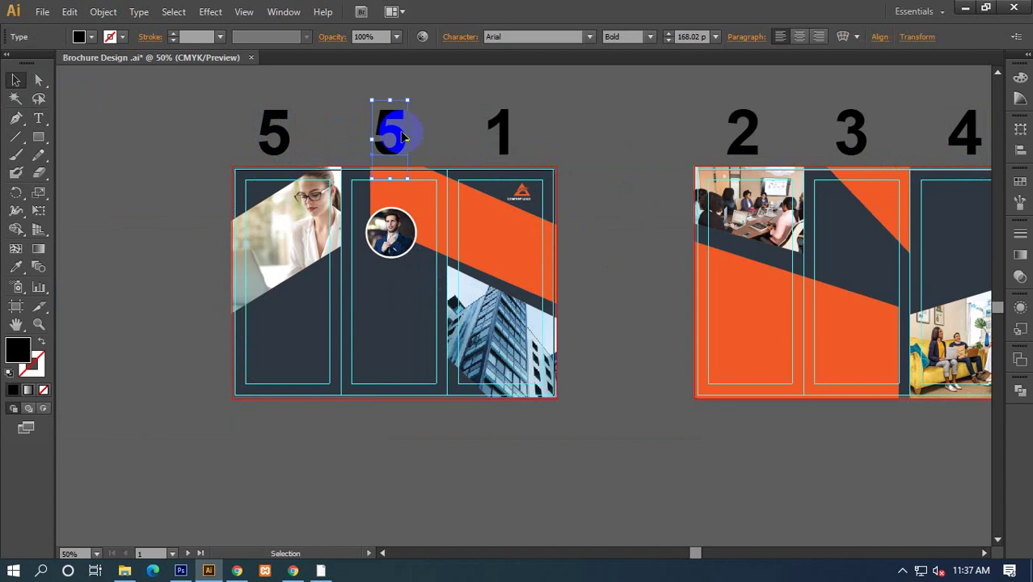
{"action": "double_click", "coordinate": [402, 139]}
{"action": "key", "text": "BackSpace"}
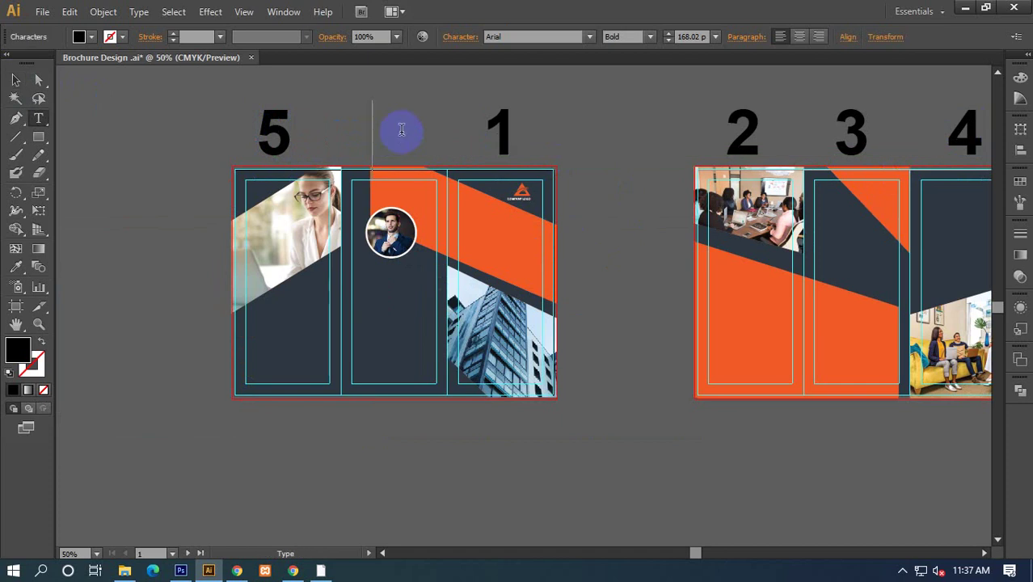
{"action": "type", "text": "6"}
{"action": "left_click", "coordinate": [15, 80]}
Recentre both spreads and select all artwork of the first spread.
{"action": "scroll", "coordinate": [742, 294], "scroll_direction": "down", "scroll_amount": 1}
{"action": "left_click_drag", "start_coordinate": [742, 293], "coordinate": [532, 297]}
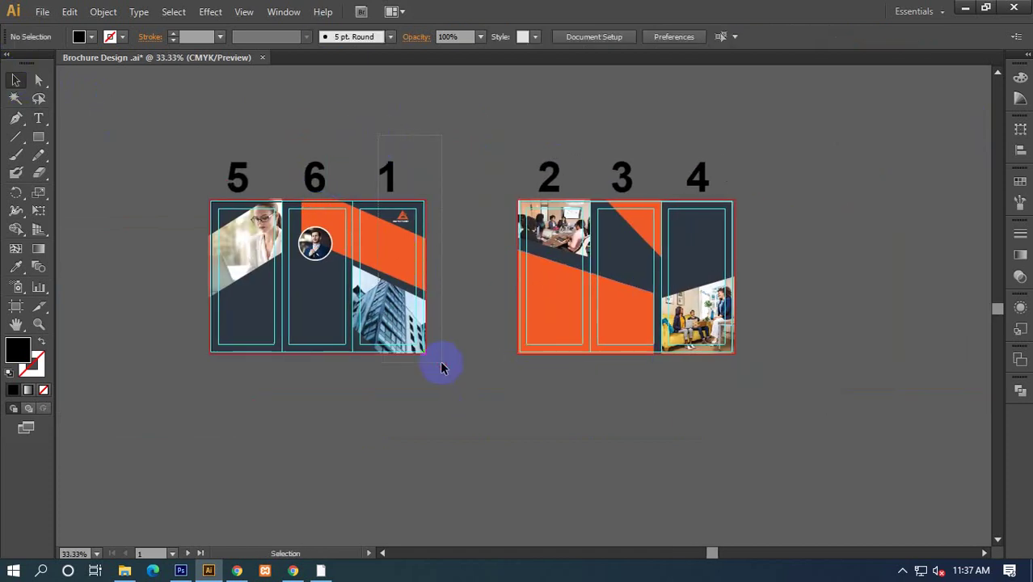
{"action": "left_click_drag", "start_coordinate": [379, 138], "coordinate": [438, 363]}
{"action": "left_click", "coordinate": [438, 443]}
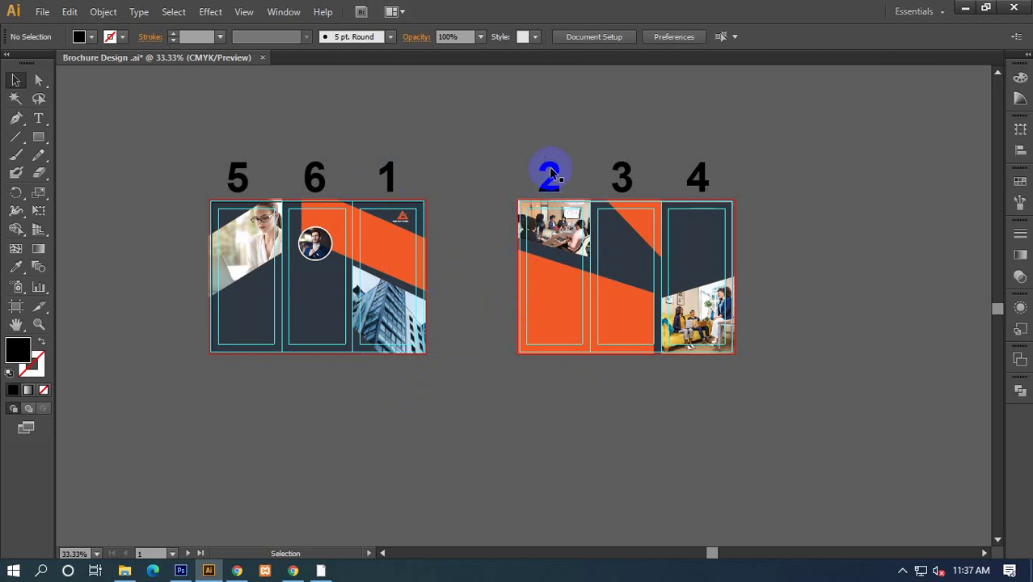
{"action": "mouse_move", "coordinate": [551, 235]}
{"action": "left_mouse_down"}
{"action": "mouse_move", "coordinate": [552, 322]}
{"action": "mouse_move", "coordinate": [544, 226]}
{"action": "left_mouse_up"}
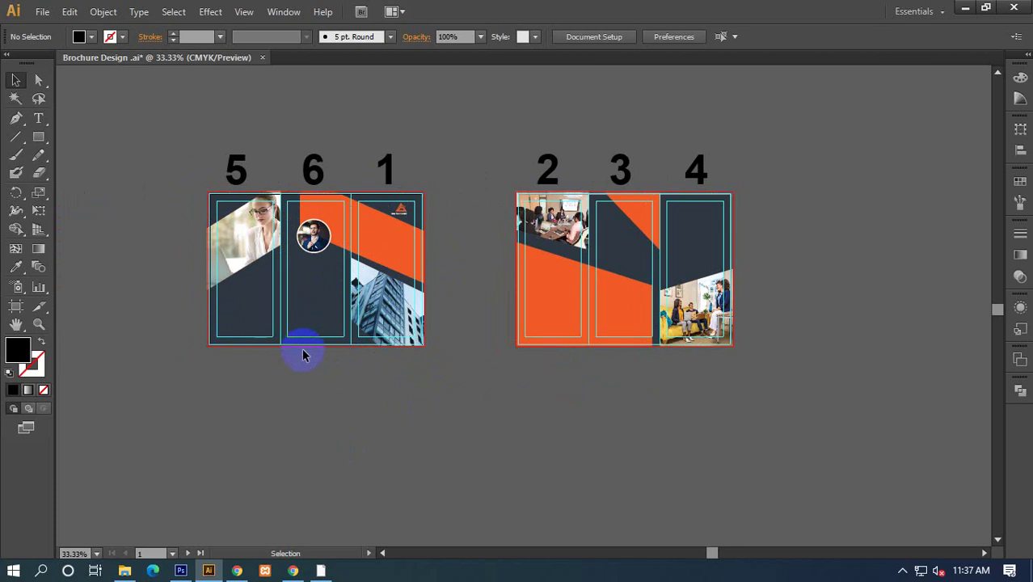
{"action": "left_click_drag", "start_coordinate": [303, 343], "coordinate": [305, 246]}
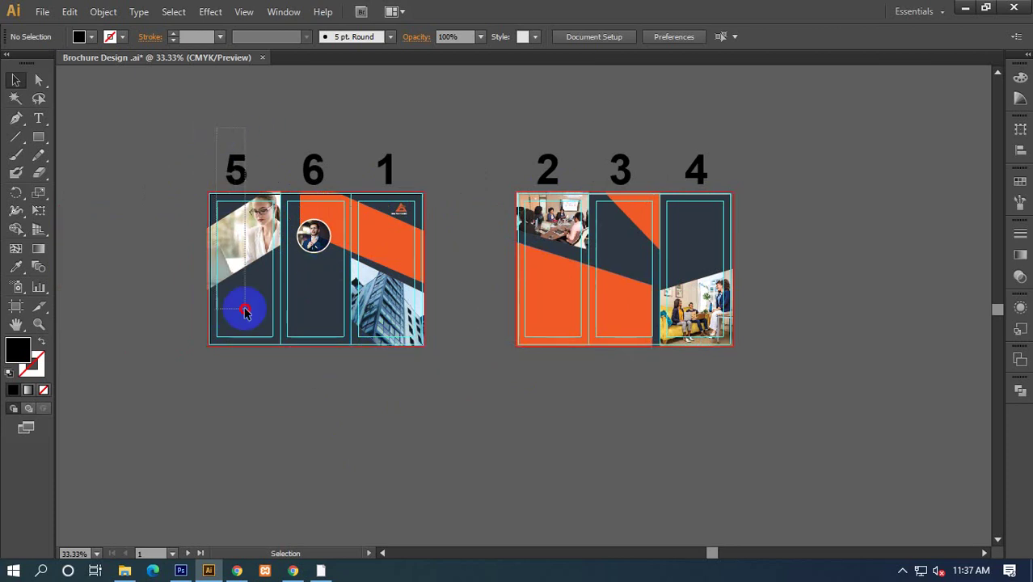
{"action": "left_click", "coordinate": [295, 417]}
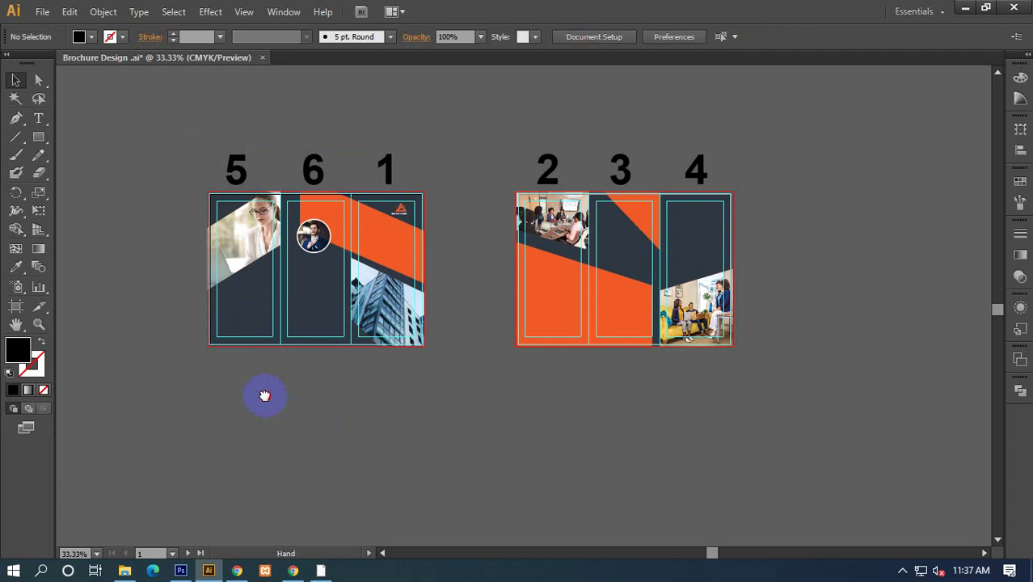
{"action": "left_click_drag", "start_coordinate": [264, 395], "coordinate": [326, 387]}
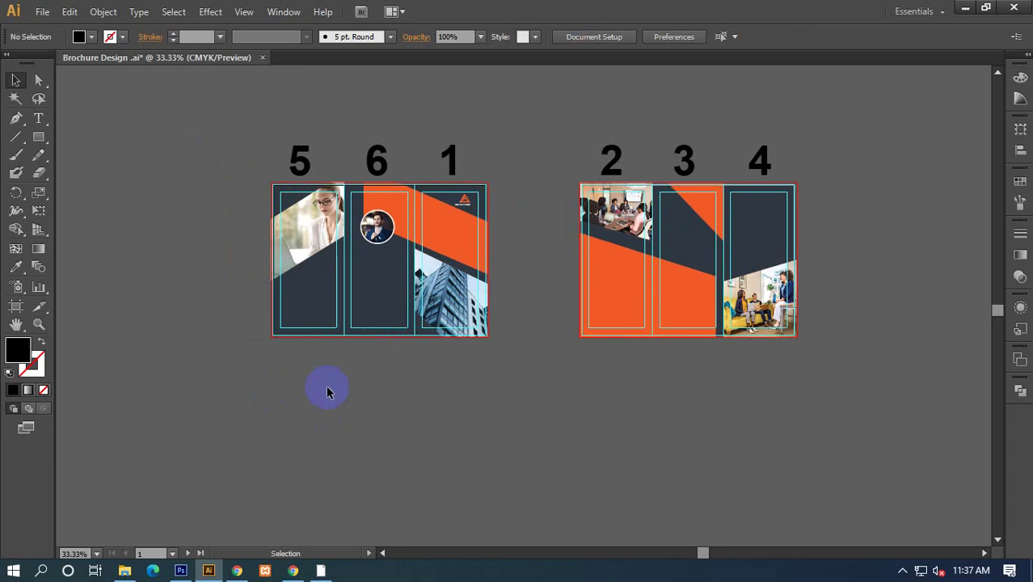
{"action": "scroll", "coordinate": [577, 340], "scroll_direction": "right", "scroll_amount": 2}
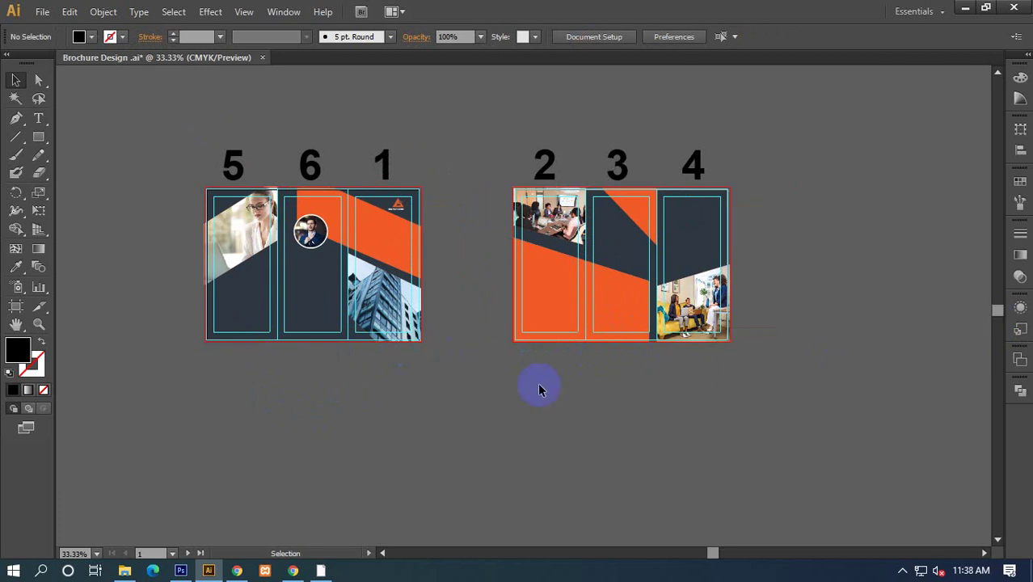
{"action": "key", "text": "ctrl+a"}
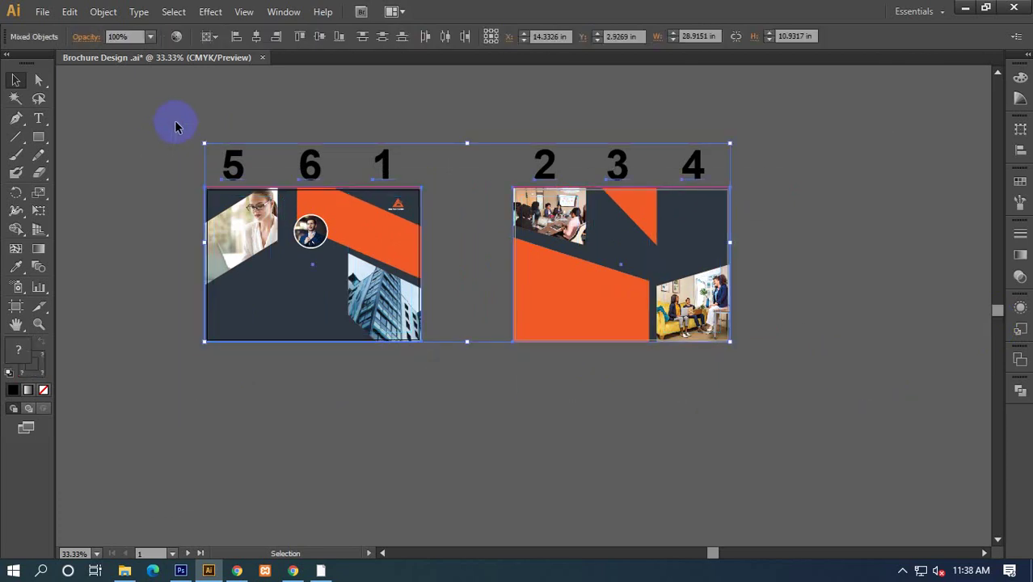
{"action": "left_click", "coordinate": [177, 126]}
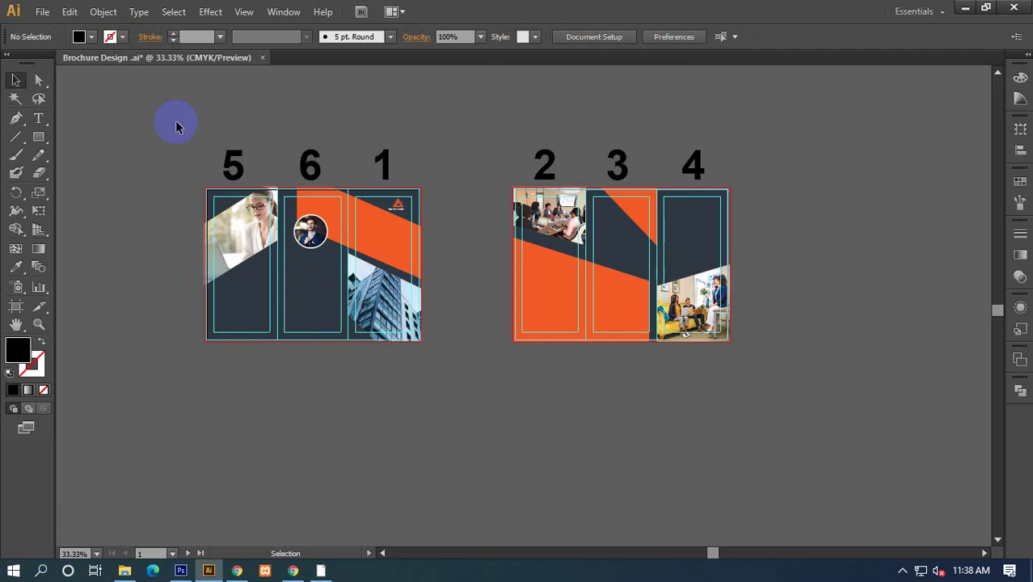
{"action": "left_click_drag", "start_coordinate": [550, 291], "coordinate": [392, 305]}
{"action": "left_click", "coordinate": [347, 414]}
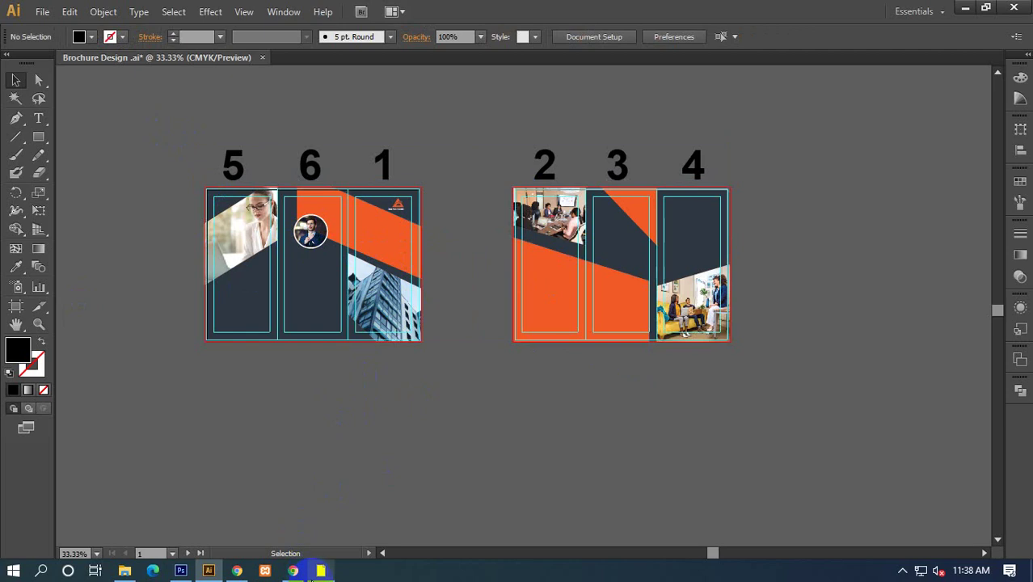
In Chrome's image results, dismiss the popup and preview the folding options image.
{"action": "left_click", "coordinate": [293, 571]}
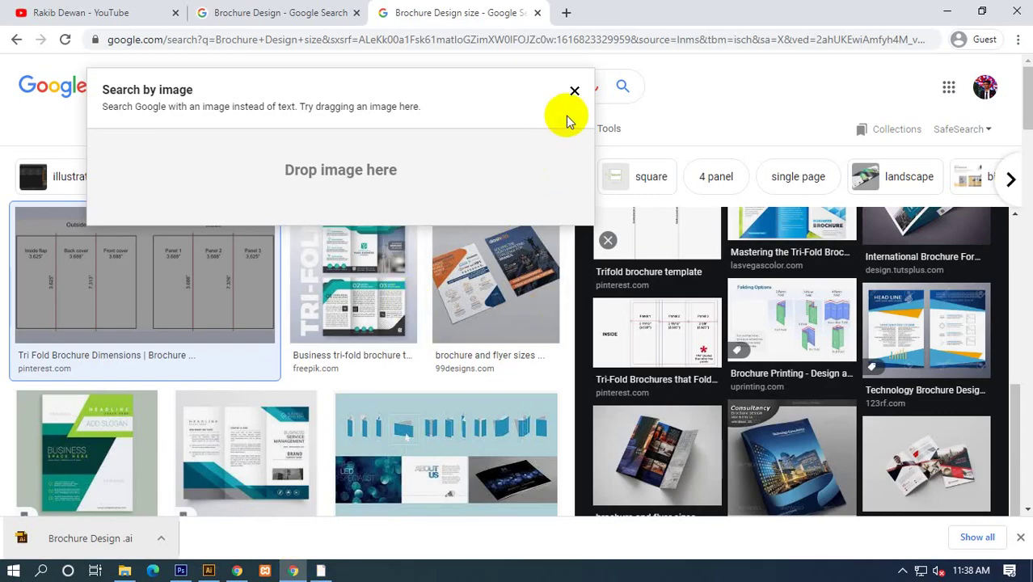
{"action": "left_click", "coordinate": [575, 91]}
{"action": "scroll", "coordinate": [606, 339], "scroll_direction": "up", "scroll_amount": 5}
{"action": "scroll", "coordinate": [582, 339], "scroll_direction": "down", "scroll_amount": 3}
{"action": "scroll", "coordinate": [825, 453], "scroll_direction": "down", "scroll_amount": 3}
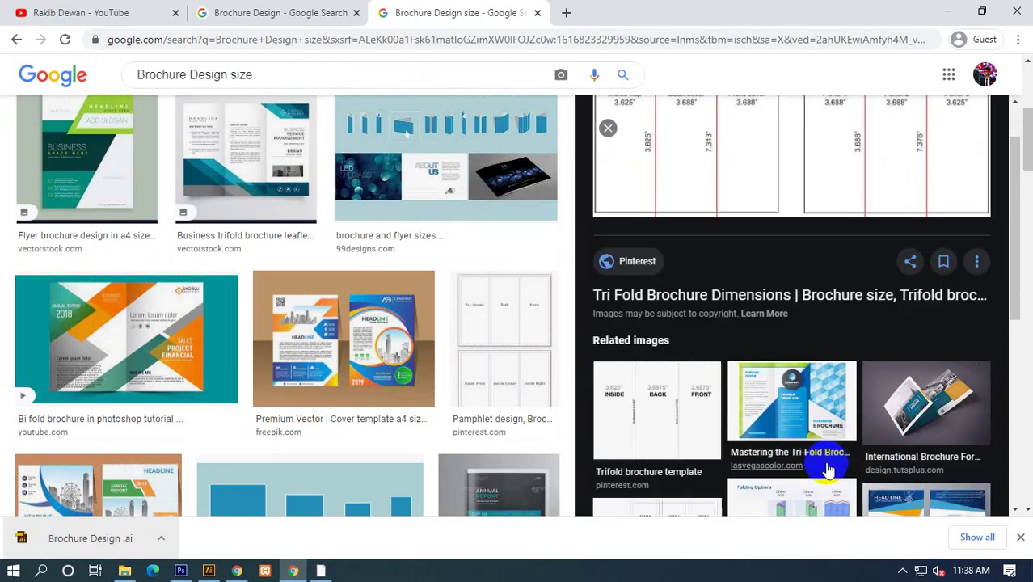
{"action": "scroll", "coordinate": [812, 456], "scroll_direction": "down", "scroll_amount": 3}
{"action": "scroll", "coordinate": [812, 455], "scroll_direction": "up", "scroll_amount": 1}
{"action": "left_click", "coordinate": [804, 324]}
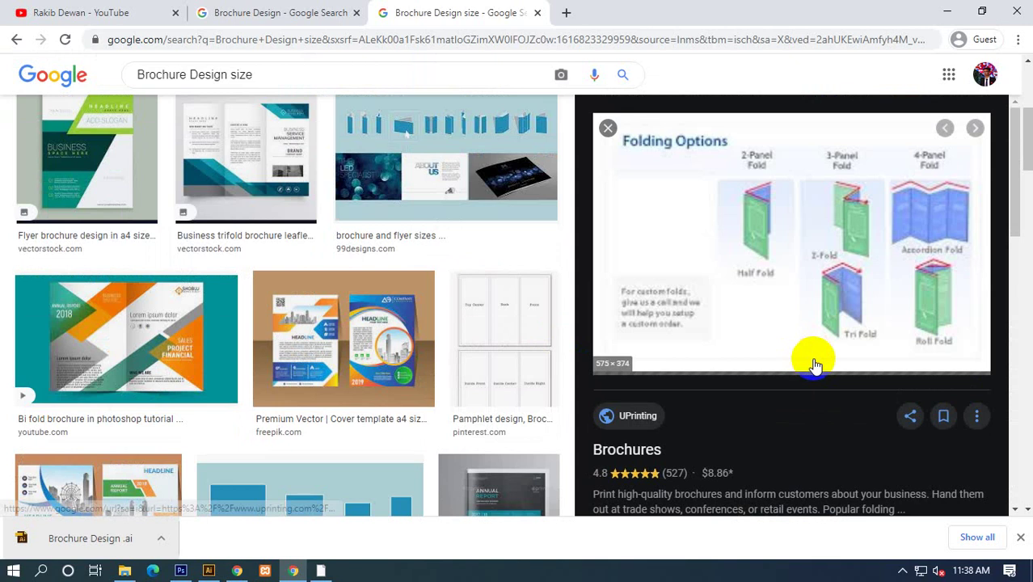
{"action": "scroll", "coordinate": [826, 438], "scroll_direction": "down", "scroll_amount": 3}
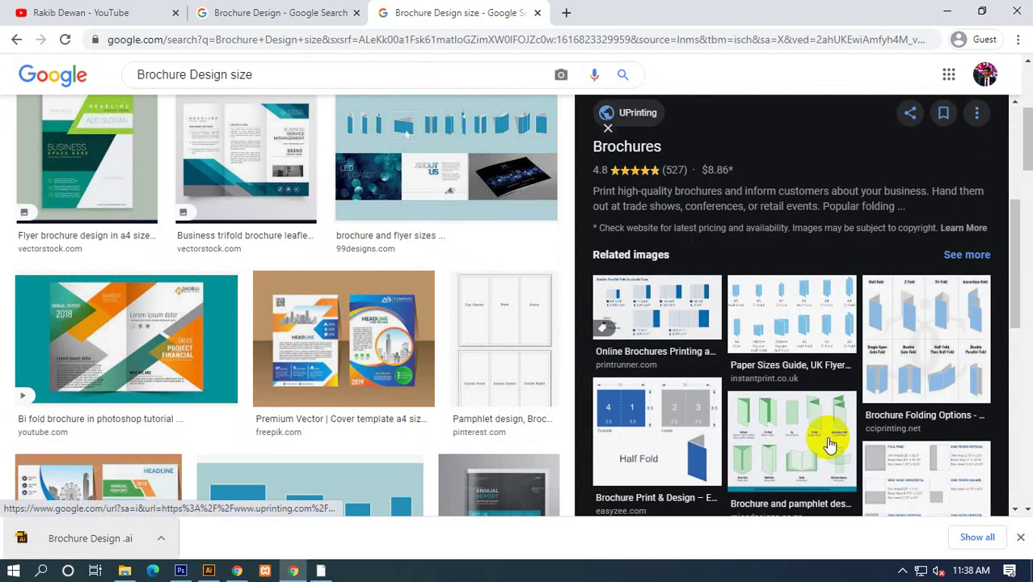
Open the Brochure Folding Options image, copy it, and return to Illustrator.
{"action": "left_click", "coordinate": [925, 342]}
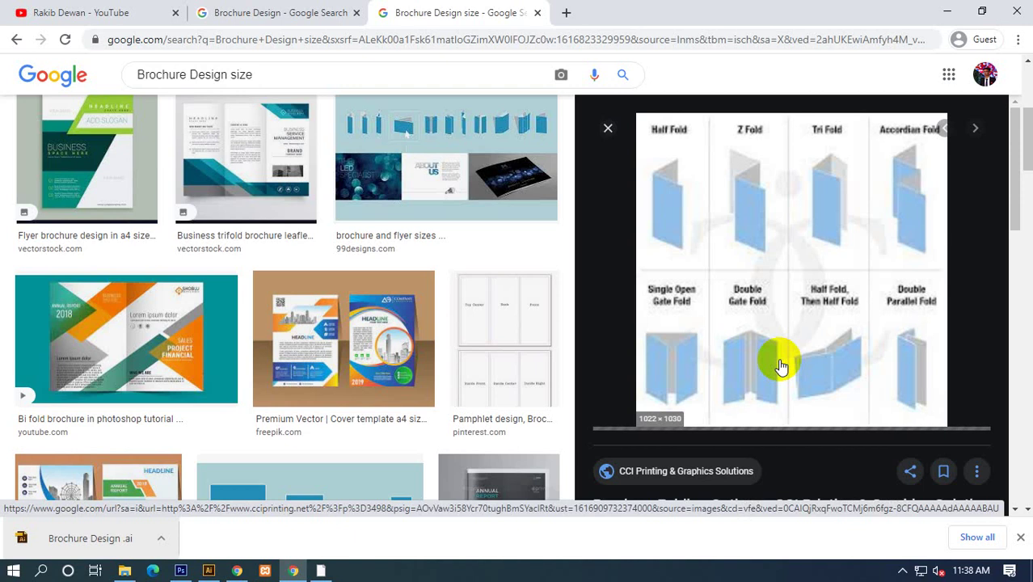
{"action": "left_click", "coordinate": [1020, 537]}
{"action": "scroll", "coordinate": [792, 348], "scroll_direction": "down", "scroll_amount": 5}
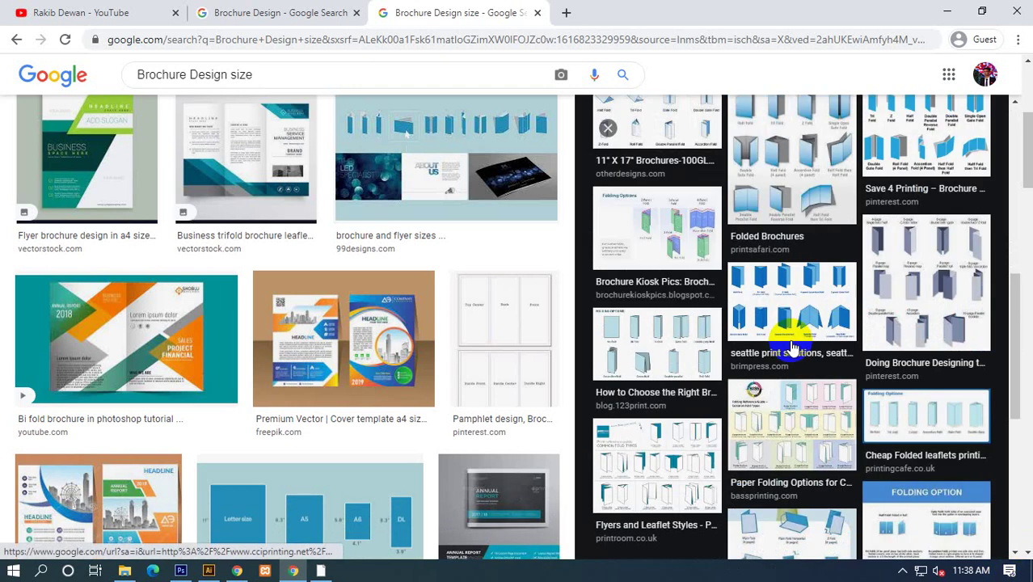
{"action": "scroll", "coordinate": [793, 347], "scroll_direction": "up", "scroll_amount": 1}
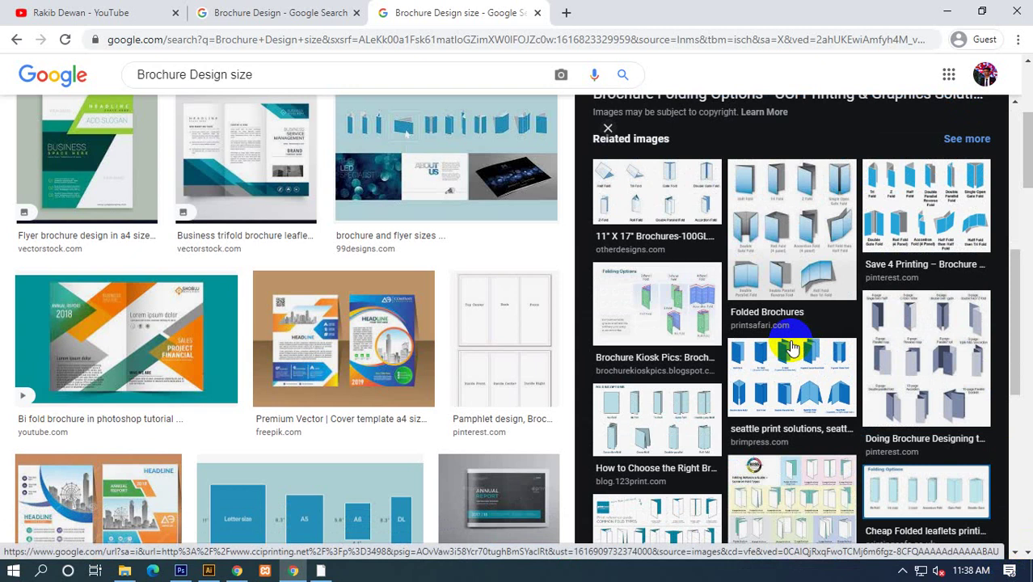
{"action": "scroll", "coordinate": [792, 348], "scroll_direction": "up", "scroll_amount": 4}
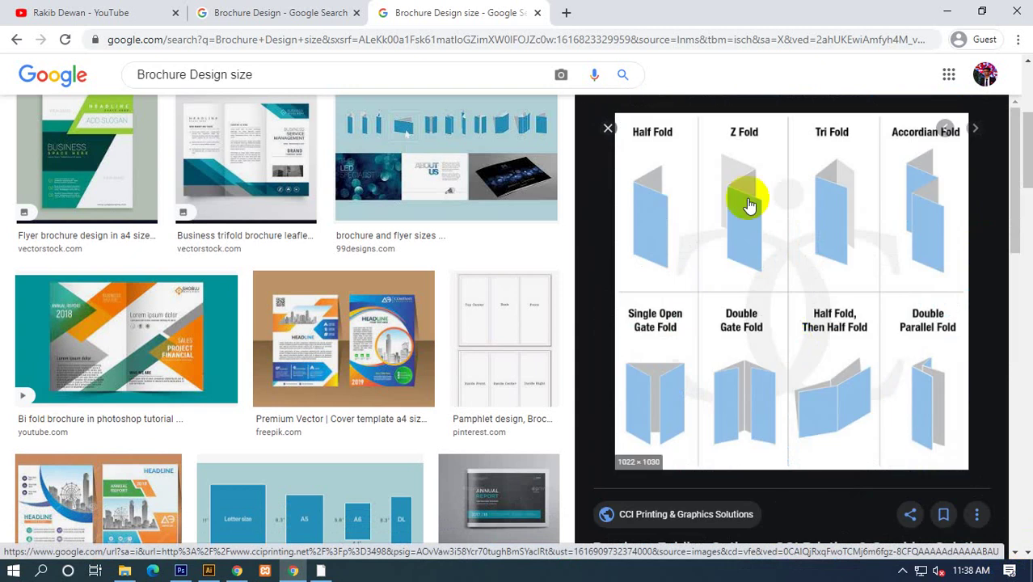
{"action": "right_click", "coordinate": [750, 206]}
{"action": "left_click", "coordinate": [777, 353]}
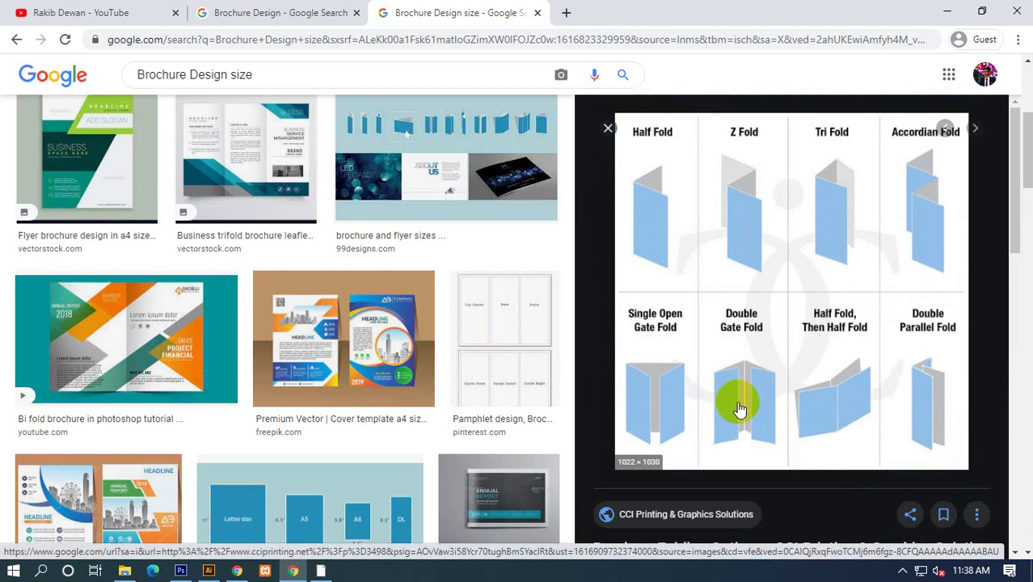
{"action": "left_click", "coordinate": [208, 571]}
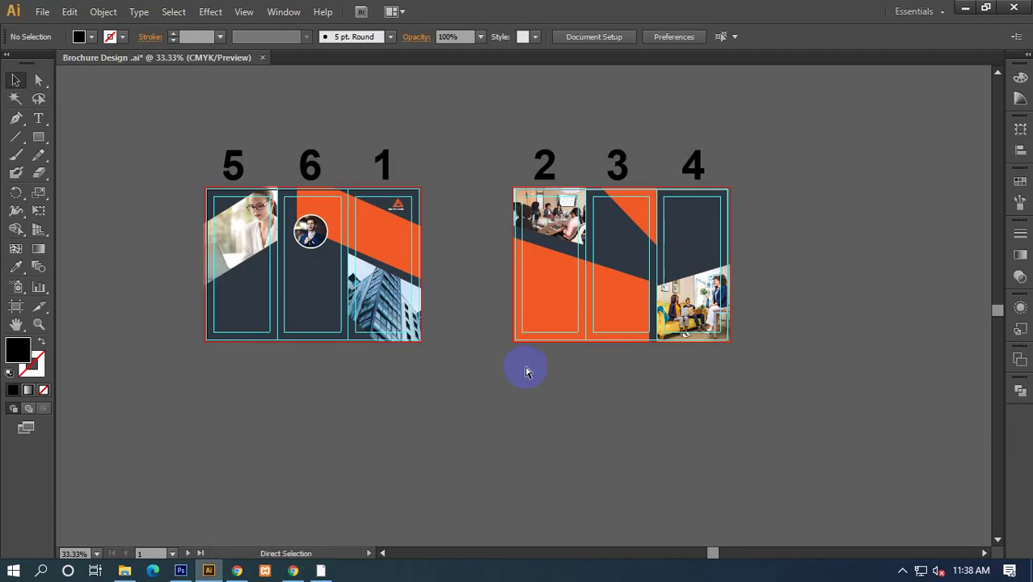
Paste the fold-types image, move it left of the mockups, and enlarge it.
{"action": "key", "text": "ctrl+v"}
{"action": "left_click_drag", "start_coordinate": [491, 351], "coordinate": [835, 295]}
{"action": "mouse_move", "coordinate": [760, 316]}
{"action": "left_mouse_down"}
{"action": "mouse_move", "coordinate": [648, 346]}
{"action": "mouse_move", "coordinate": [300, 313]}
{"action": "left_mouse_up"}
{"action": "left_click_drag", "start_coordinate": [381, 324], "coordinate": [508, 445]}
{"action": "left_click", "coordinate": [561, 381]}
Zoom and pan across the fold chart to read the eight fold types.
{"action": "scroll", "coordinate": [346, 267], "scroll_direction": "up", "scroll_amount": 2}
{"action": "scroll", "coordinate": [346, 262], "scroll_direction": "down", "scroll_amount": 1}
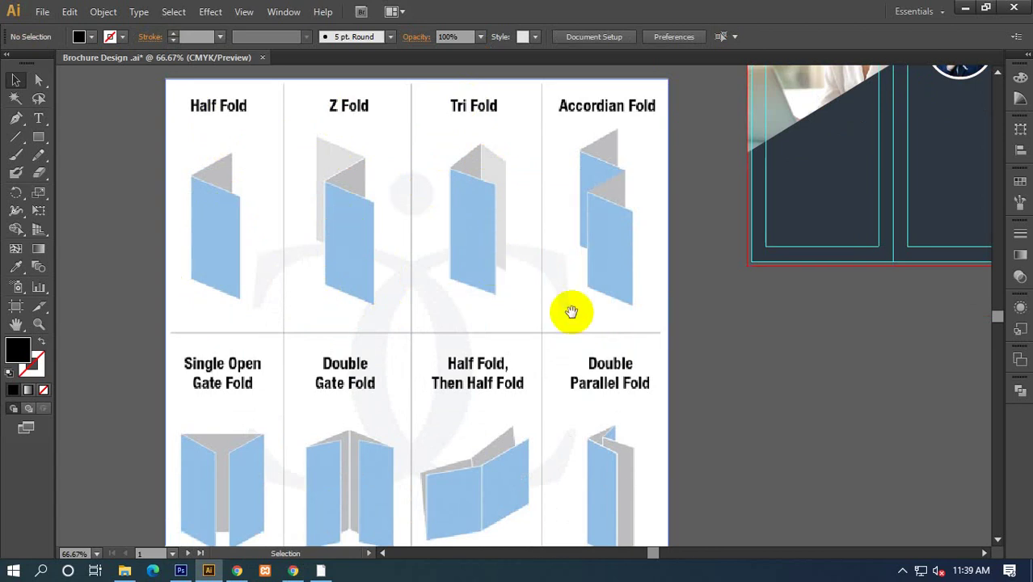
{"action": "left_click_drag", "start_coordinate": [503, 349], "coordinate": [496, 297]}
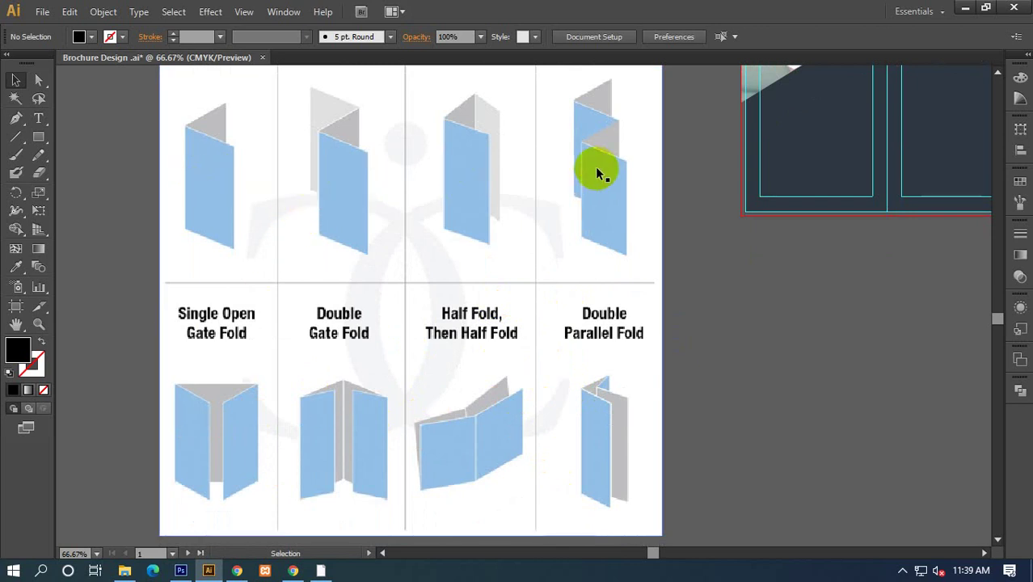
{"action": "mouse_move", "coordinate": [522, 226]}
{"action": "left_mouse_down"}
{"action": "mouse_move", "coordinate": [527, 346]}
{"action": "mouse_move", "coordinate": [539, 241]}
{"action": "mouse_move", "coordinate": [597, 279]}
{"action": "left_mouse_up"}
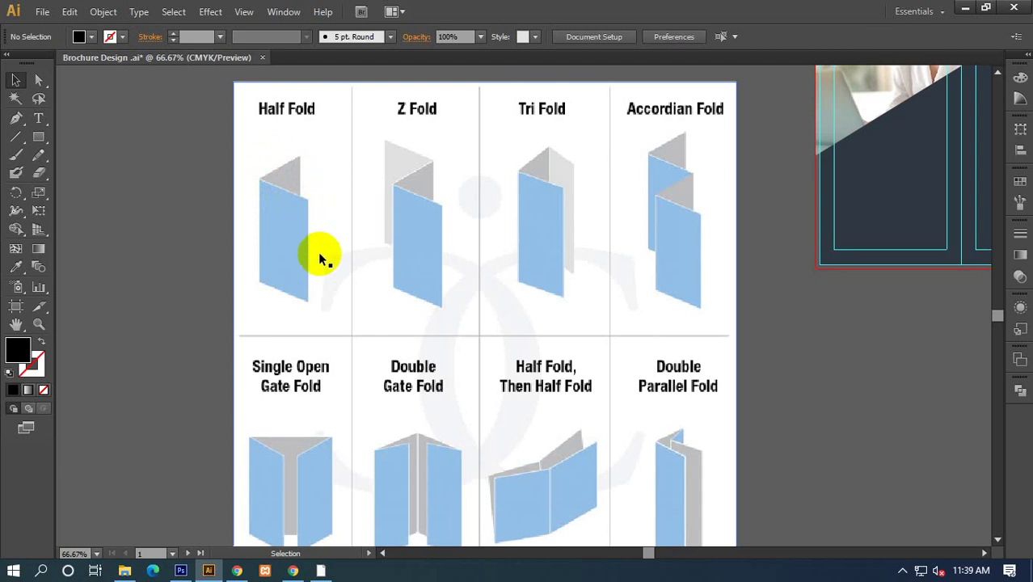
{"action": "scroll", "coordinate": [261, 258], "scroll_direction": "down", "scroll_amount": 1}
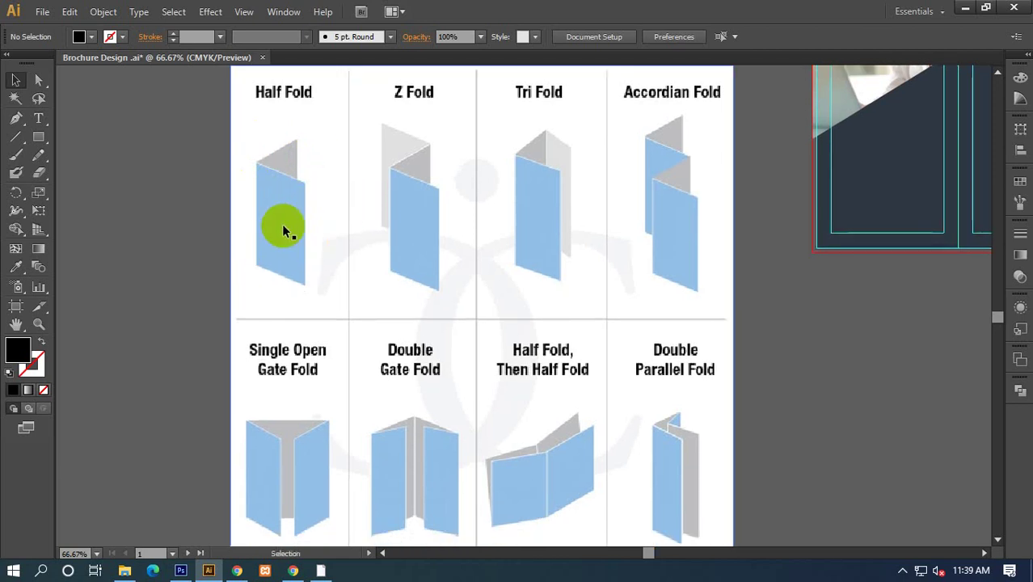
Delete the fold-types reference image from the canvas.
{"action": "left_click_drag", "start_coordinate": [339, 403], "coordinate": [321, 306]}
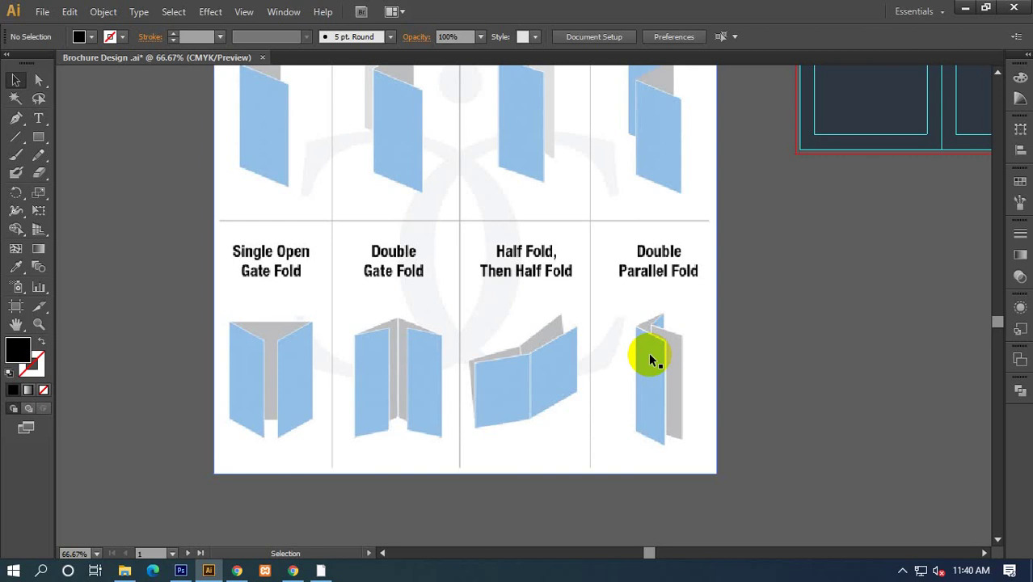
{"action": "left_click", "coordinate": [760, 391]}
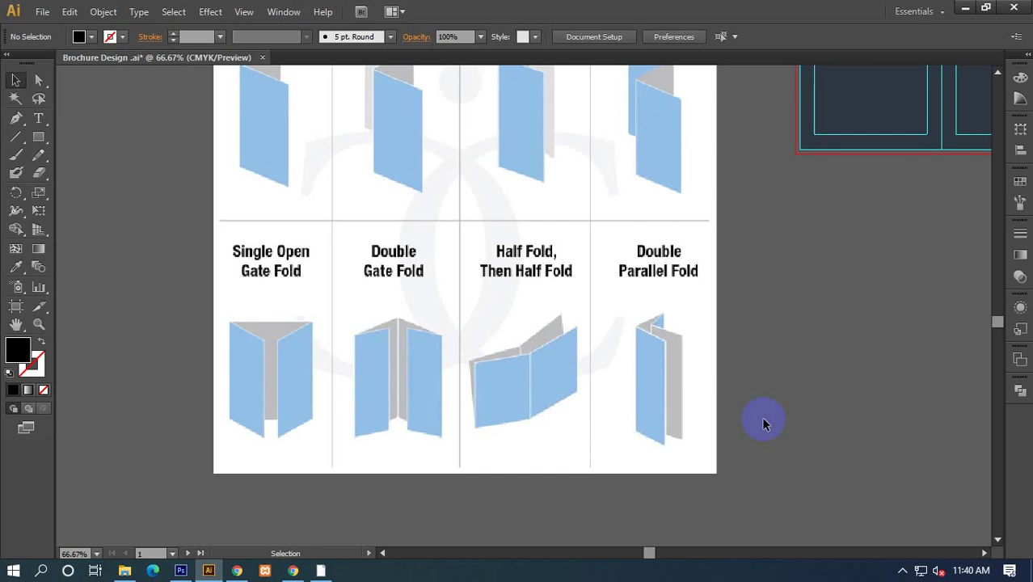
{"action": "scroll", "coordinate": [733, 439], "scroll_direction": "down", "scroll_amount": 2}
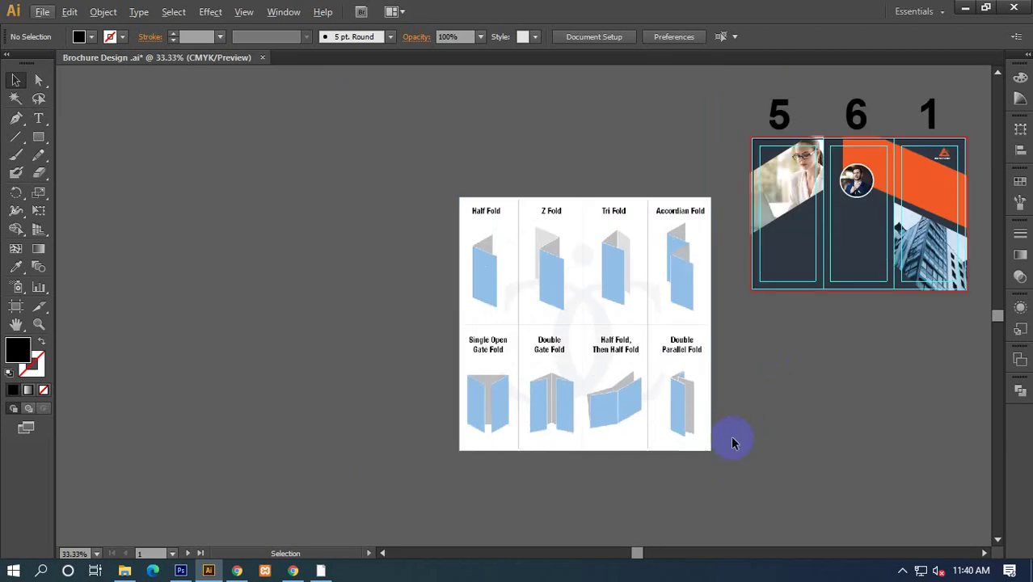
{"action": "left_click_drag", "start_coordinate": [734, 439], "coordinate": [323, 421]}
{"action": "left_click_drag", "start_coordinate": [222, 346], "coordinate": [554, 333]}
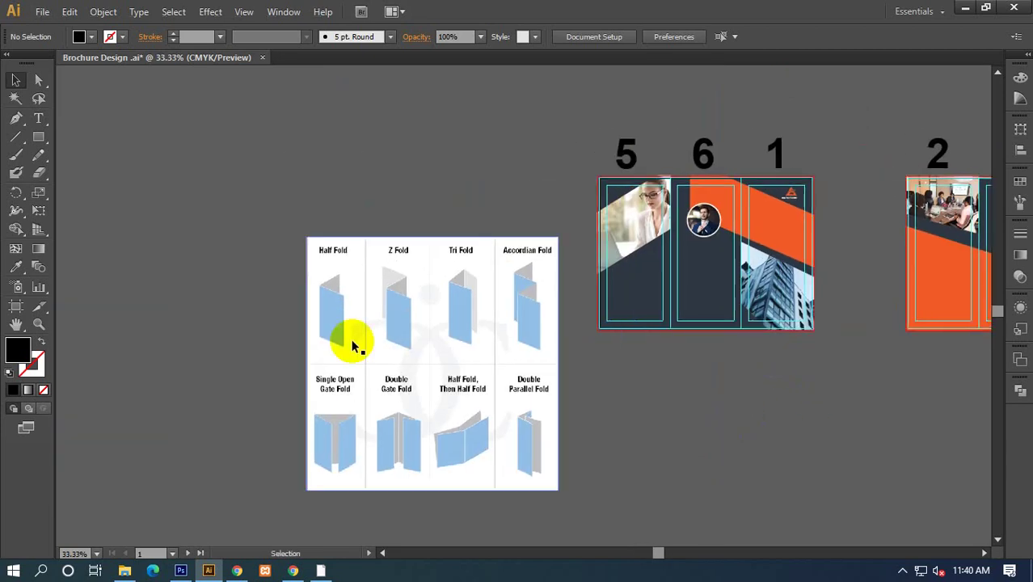
{"action": "left_click", "coordinate": [354, 343]}
{"action": "key", "text": "Delete"}
Centre both tri-fold brochure mockups (5-6-1 and 2-3-4) in view and open the File menu.
{"action": "left_click_drag", "start_coordinate": [874, 335], "coordinate": [318, 369]}
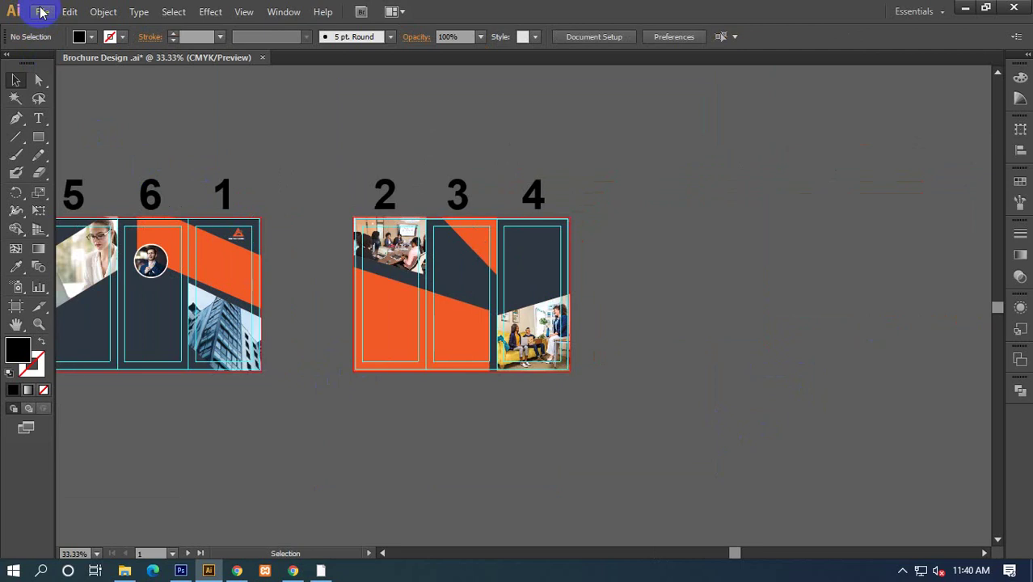
{"action": "left_click_drag", "start_coordinate": [226, 224], "coordinate": [330, 226]}
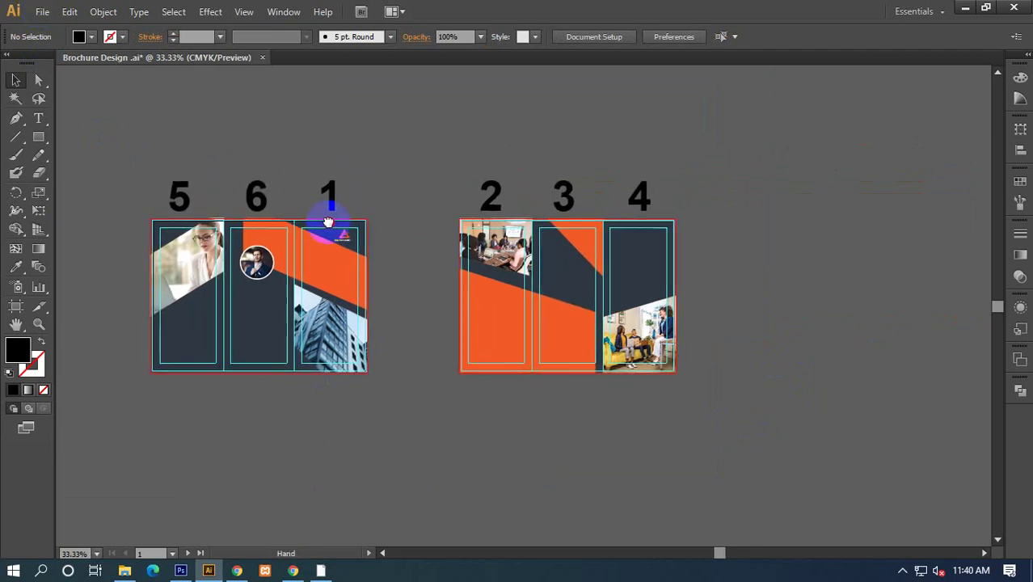
{"action": "left_click", "coordinate": [42, 11]}
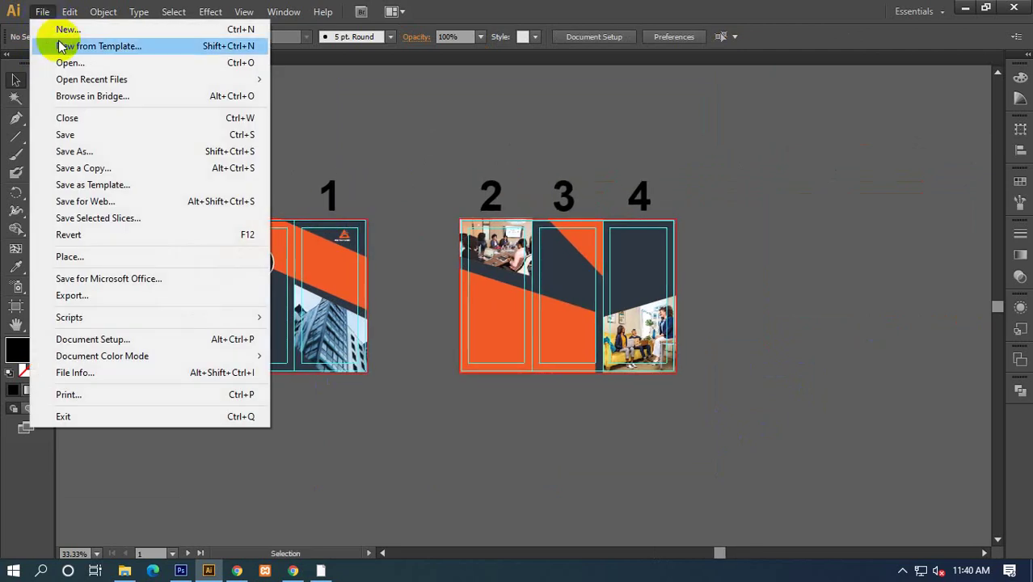
Start a new document named 'Brochure Design'.
{"action": "left_click", "coordinate": [60, 32]}
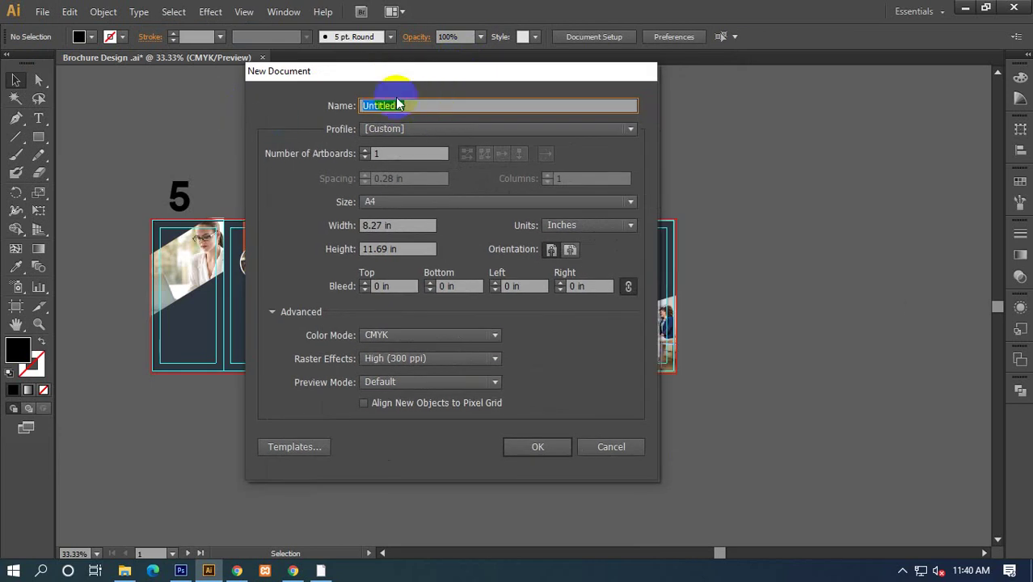
{"action": "type", "text": "Bro"}
{"action": "type", "text": "chure "}
{"action": "type", "text": "Dezs"}
{"action": "type", "text": "isgn"}
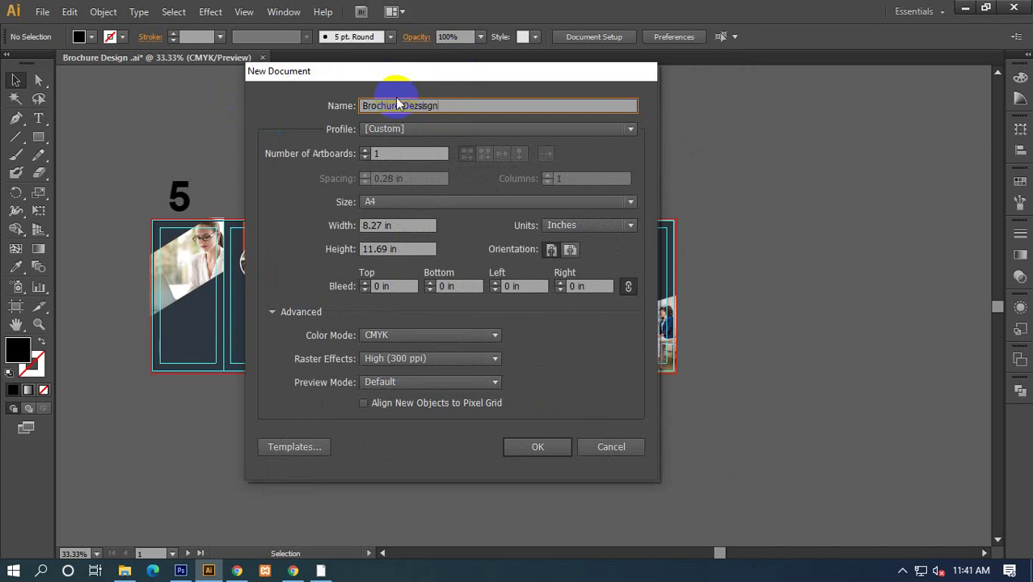
{"action": "key", "text": "BackSpace"}
{"action": "key", "text": "BackSpace"}
{"action": "key", "text": "BackSpace"}
{"action": "key", "text": "BackSpace"}
{"action": "key", "text": "BackSpace"}
{"action": "key", "text": "BackSpace"}
{"action": "type", "text": "si"}
{"action": "type", "text": "gn"}
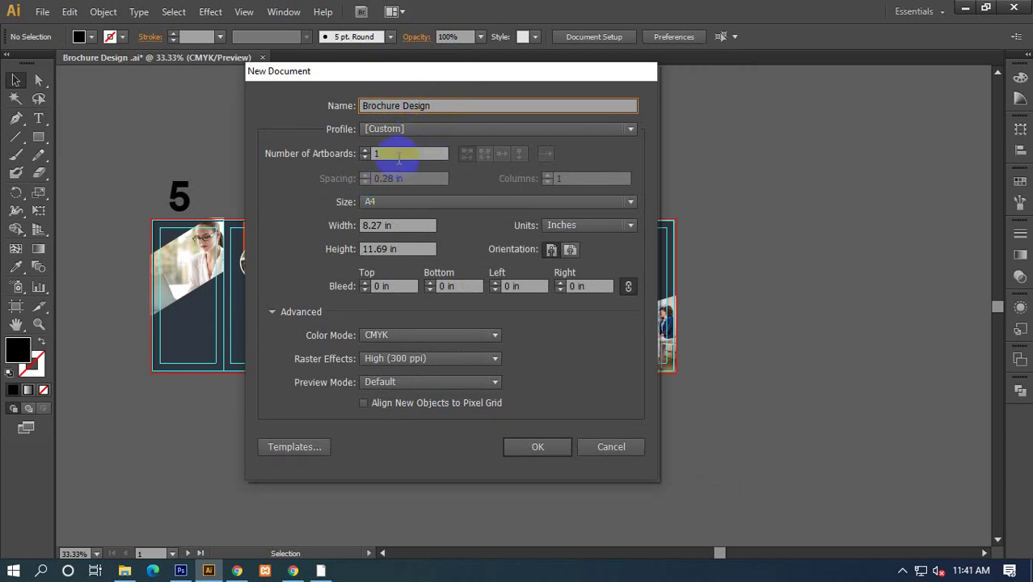
Set the new document to A4, inches, landscape orientation, and create it.
{"action": "left_click", "coordinate": [398, 156]}
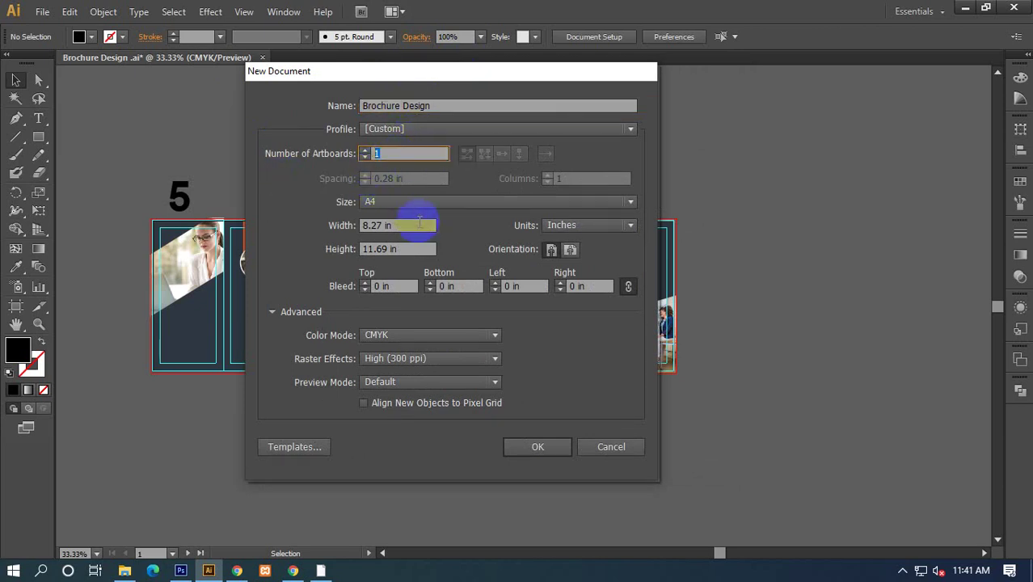
{"action": "left_click", "coordinate": [417, 203]}
{"action": "left_click", "coordinate": [400, 295]}
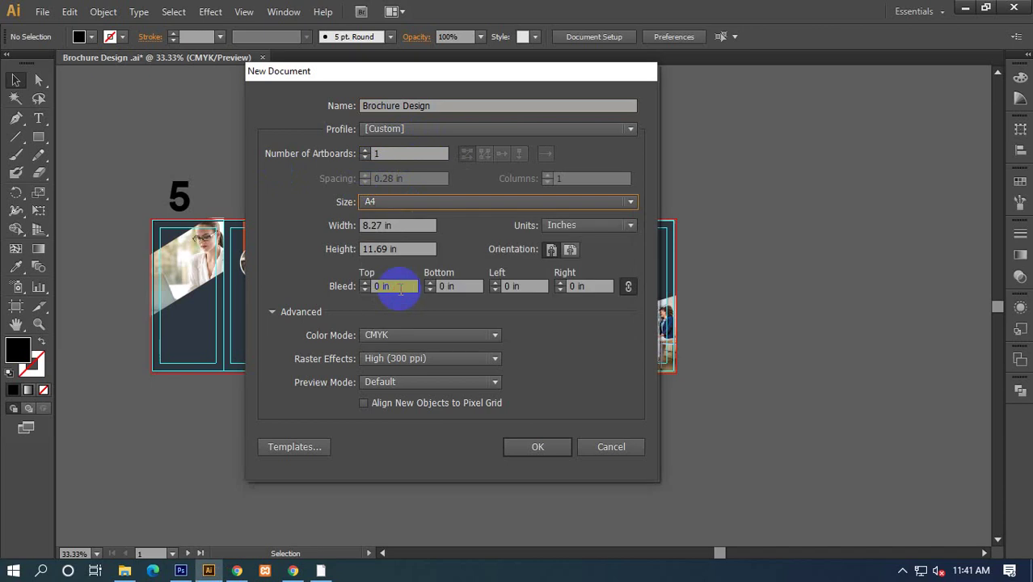
{"action": "left_click", "coordinate": [595, 227]}
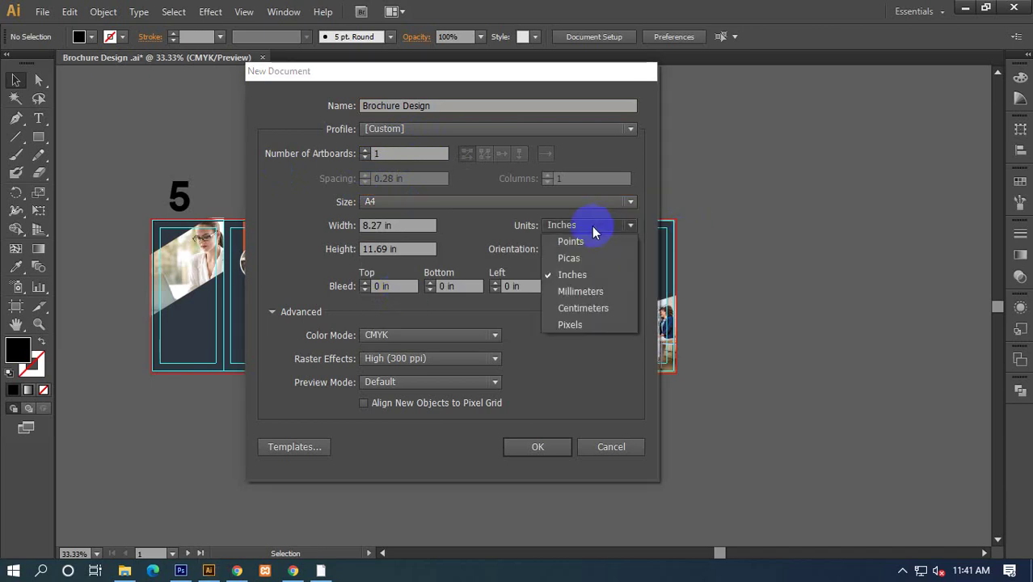
{"action": "left_click", "coordinate": [589, 226]}
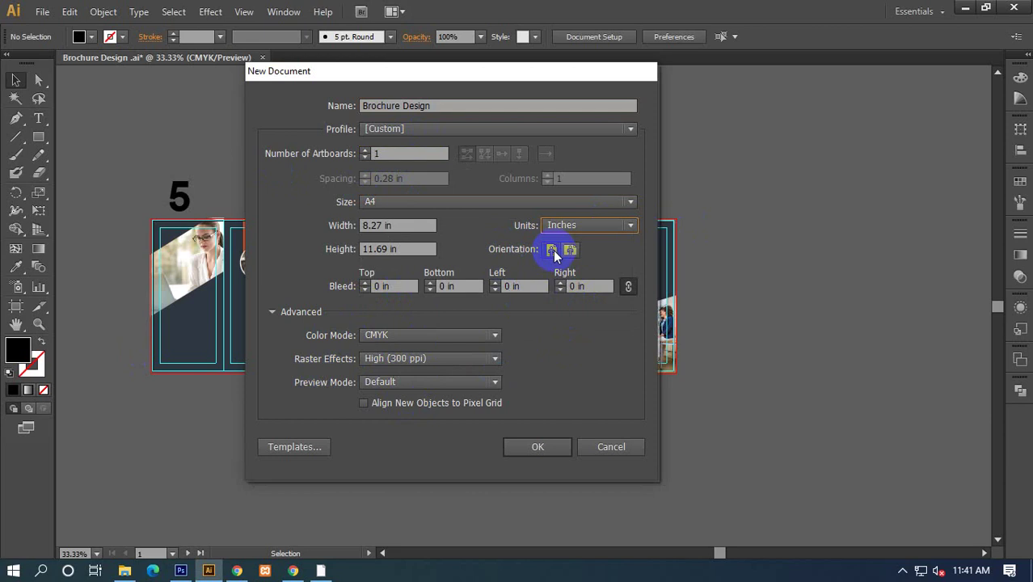
{"action": "left_click", "coordinate": [553, 254]}
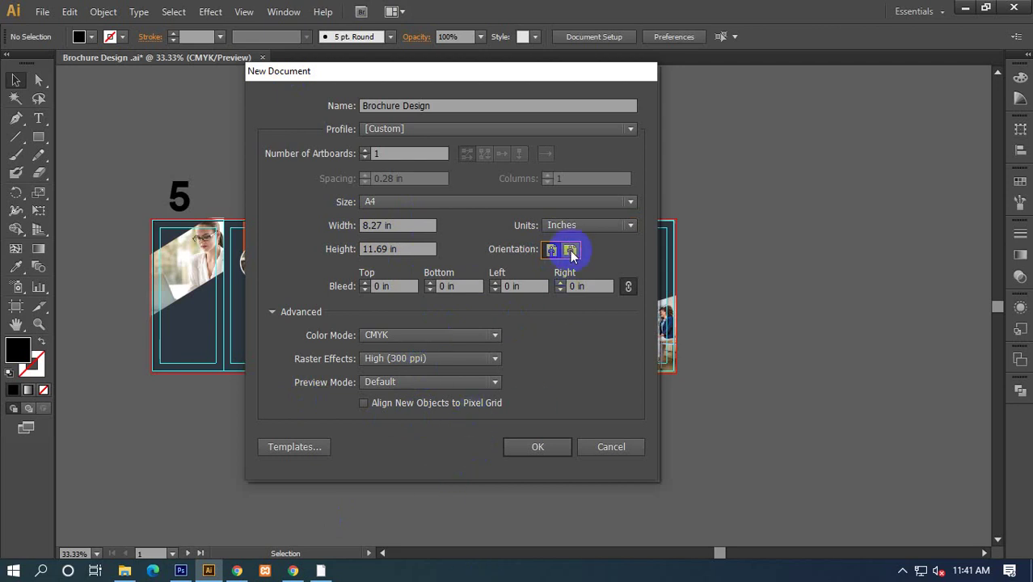
{"action": "left_click", "coordinate": [572, 252]}
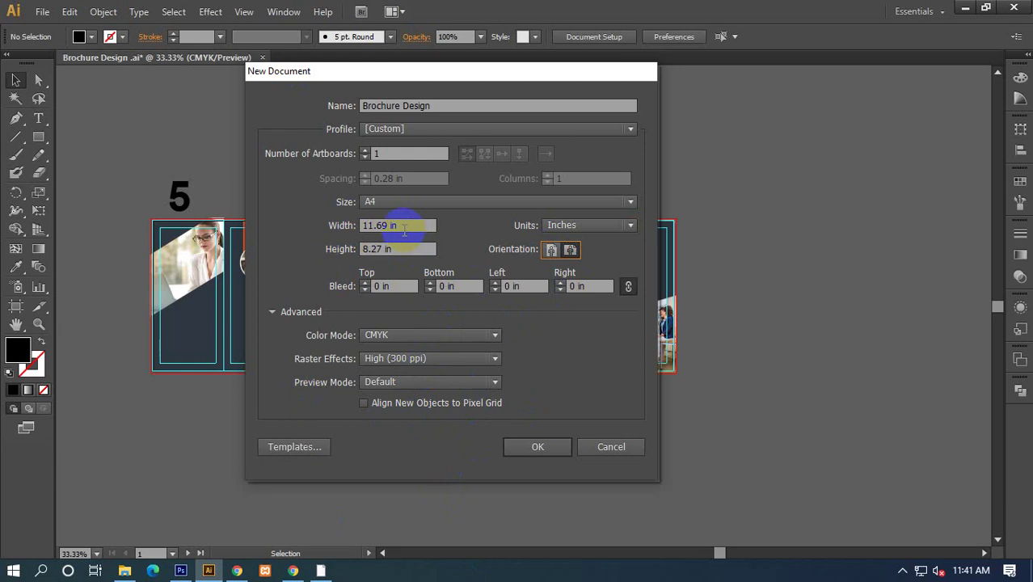
{"action": "left_click", "coordinate": [552, 251]}
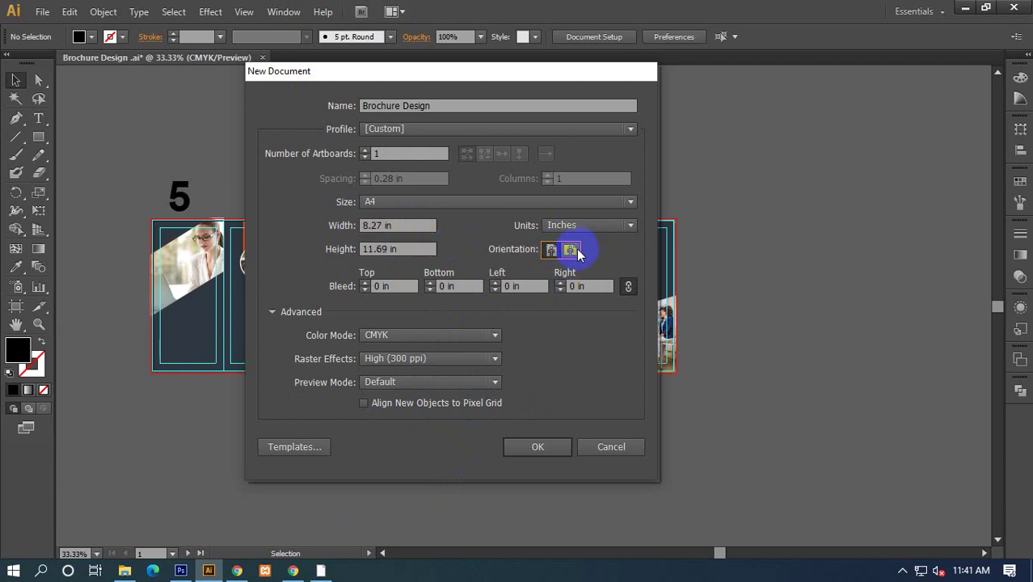
{"action": "left_click", "coordinate": [571, 250]}
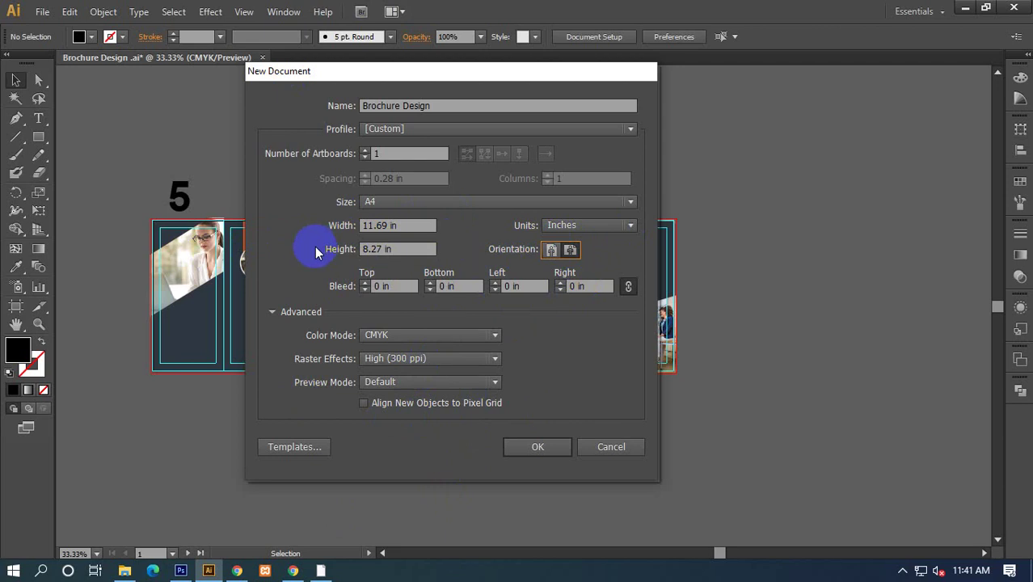
{"action": "left_click", "coordinate": [517, 447]}
{"action": "scroll", "coordinate": [560, 426], "scroll_direction": "down", "scroll_amount": 1}
Reposition the blank landscape page in view and open the shape-tools flyout.
{"action": "left_click_drag", "start_coordinate": [583, 431], "coordinate": [464, 346]}
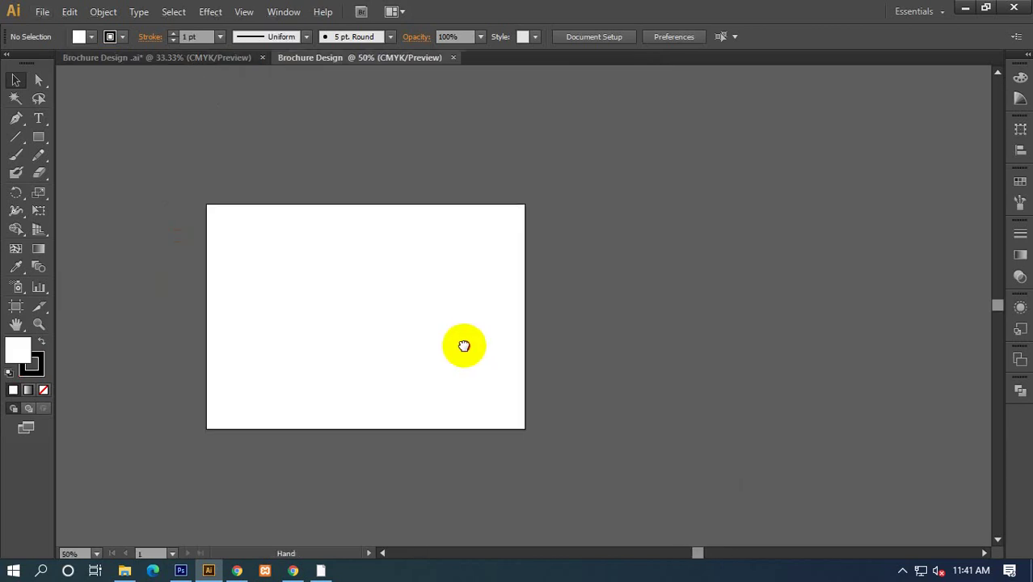
{"action": "left_click", "coordinate": [287, 388]}
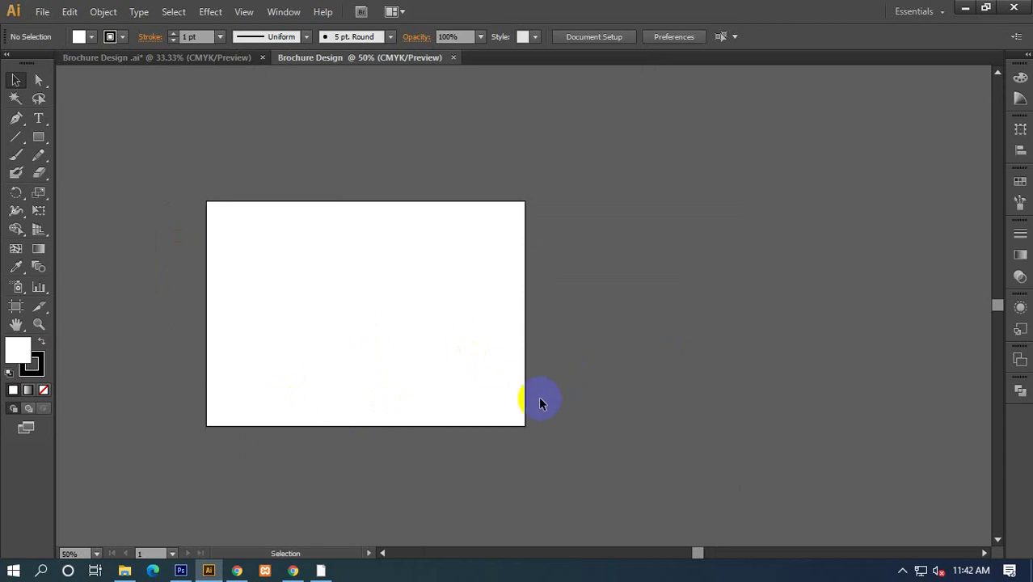
{"action": "left_click_drag", "start_coordinate": [379, 318], "coordinate": [407, 296]}
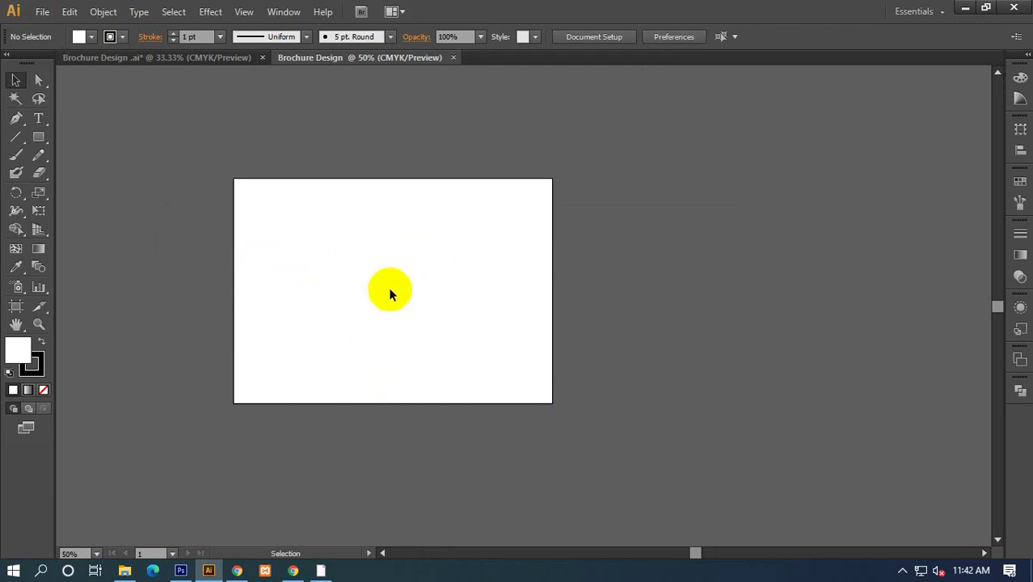
{"action": "left_click_drag", "start_coordinate": [317, 258], "coordinate": [353, 255]}
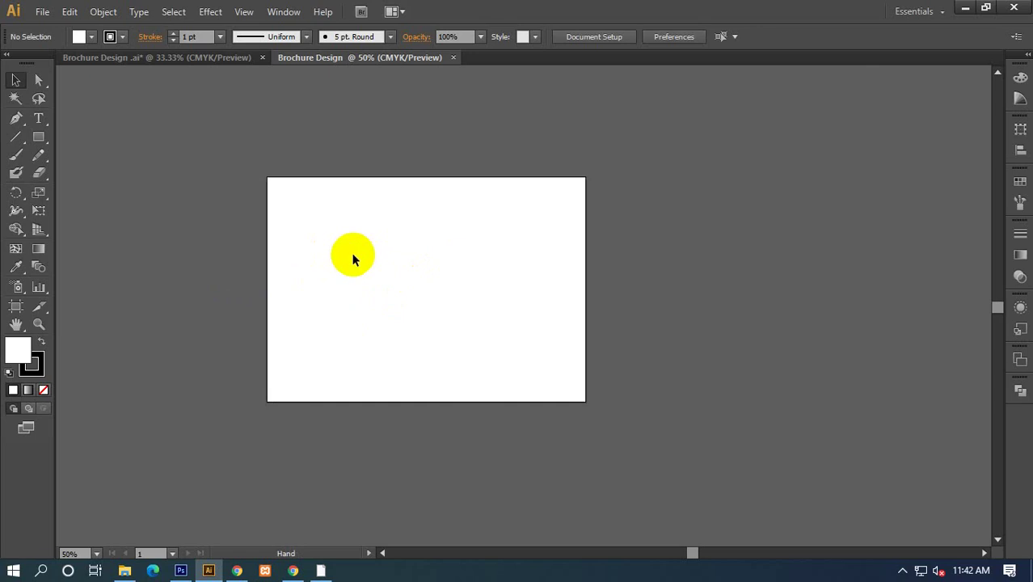
{"action": "left_click", "coordinate": [44, 137]}
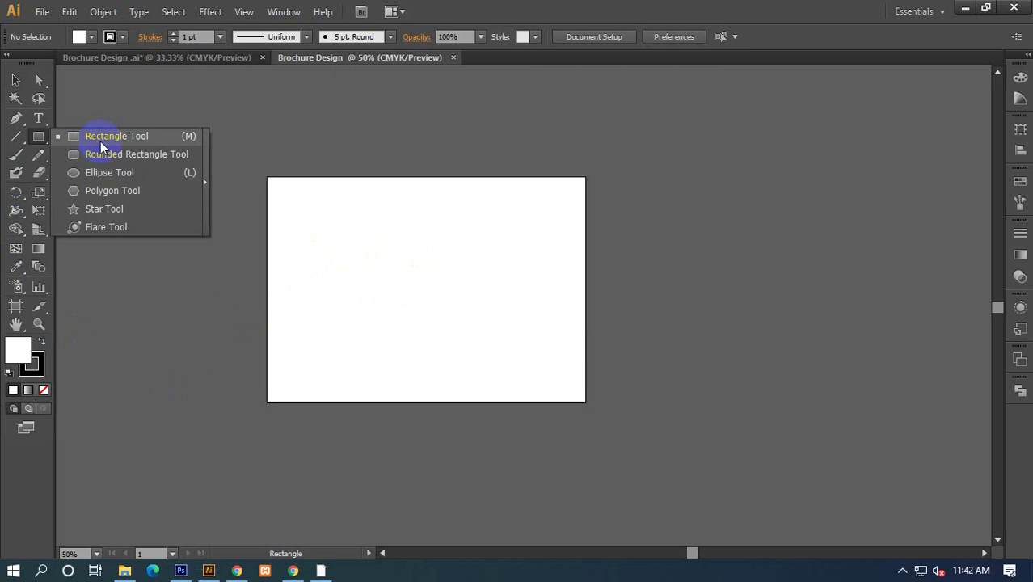
Create a page-sized rectangle by entering width 11 and height 8 in the Rectangle dialog.
{"action": "left_click", "coordinate": [101, 141]}
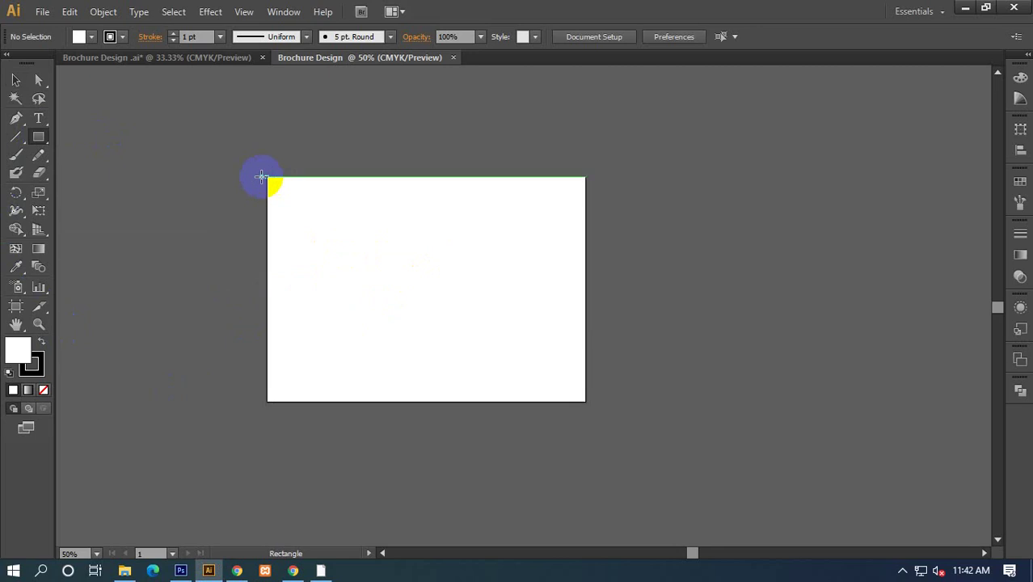
{"action": "left_click", "coordinate": [289, 192]}
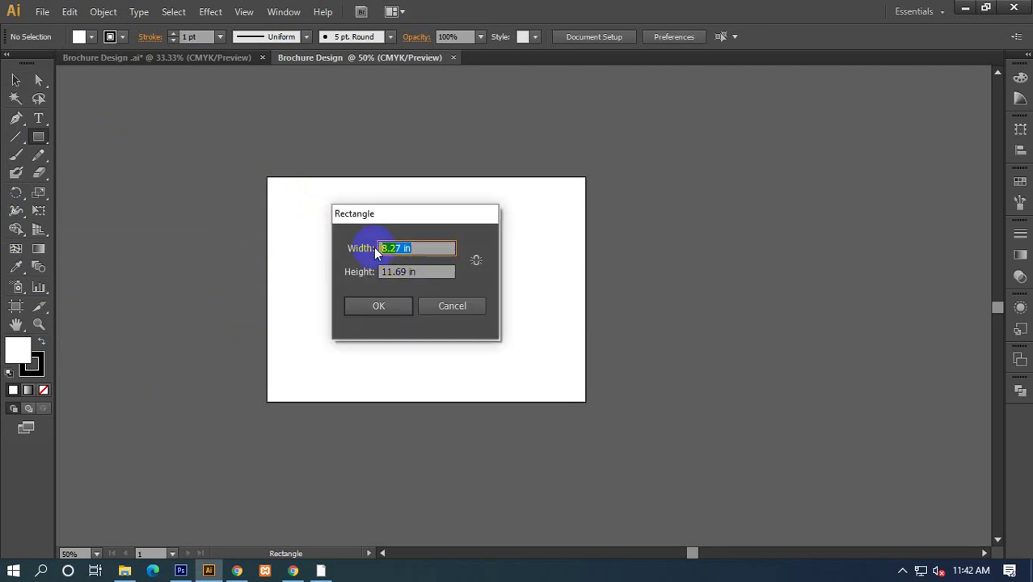
{"action": "type", "text": "11."}
{"action": "key", "text": "BackSpace"}
{"action": "key", "text": "BackSpace"}
{"action": "type", "text": "5"}
{"action": "left_click", "coordinate": [373, 248]}
{"action": "key", "text": "Up"}
{"action": "left_click", "coordinate": [431, 249]}
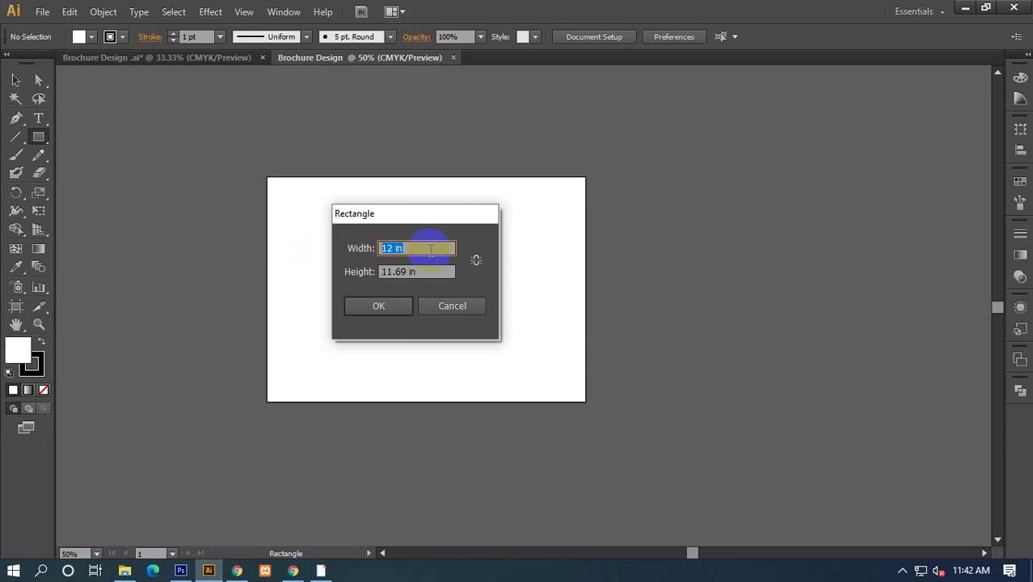
{"action": "type", "text": "11.69"}
{"action": "left_click", "coordinate": [440, 272]}
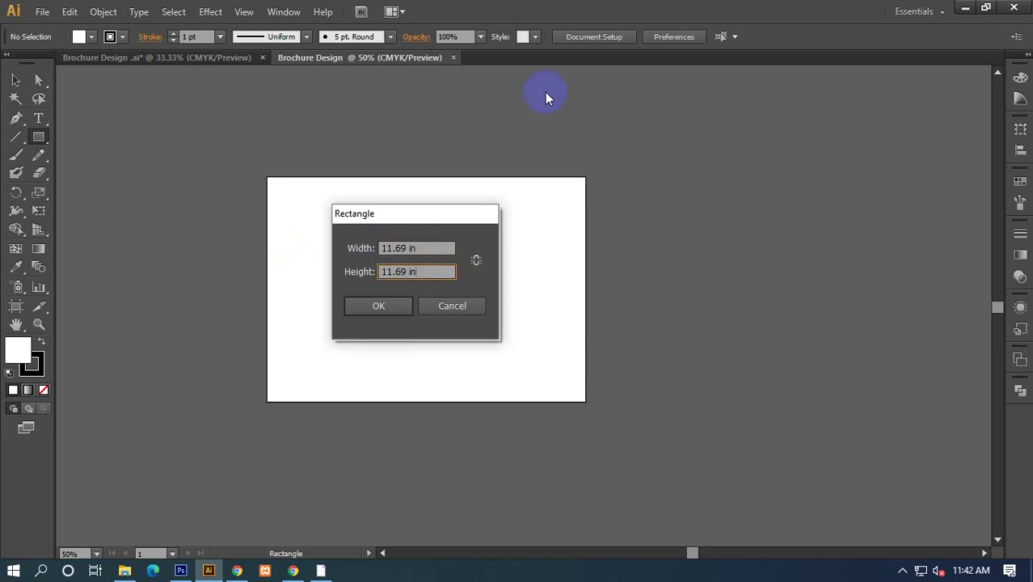
{"action": "double_click", "coordinate": [421, 272]}
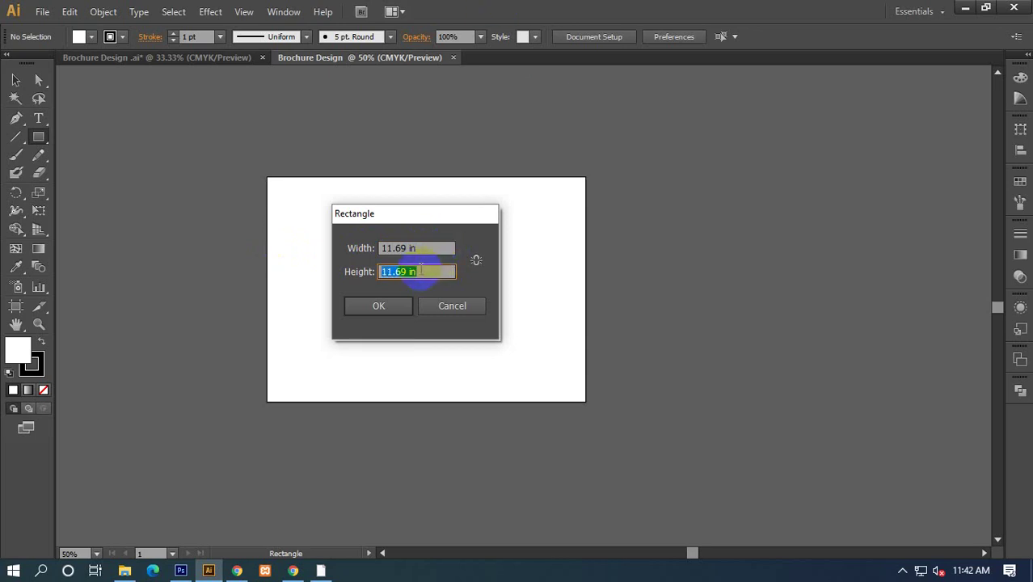
{"action": "type", "text": "8.27"}
{"action": "key", "text": "Return"}
Centre the rectangle horizontally and vertically on the artboard.
{"action": "left_click", "coordinate": [16, 79]}
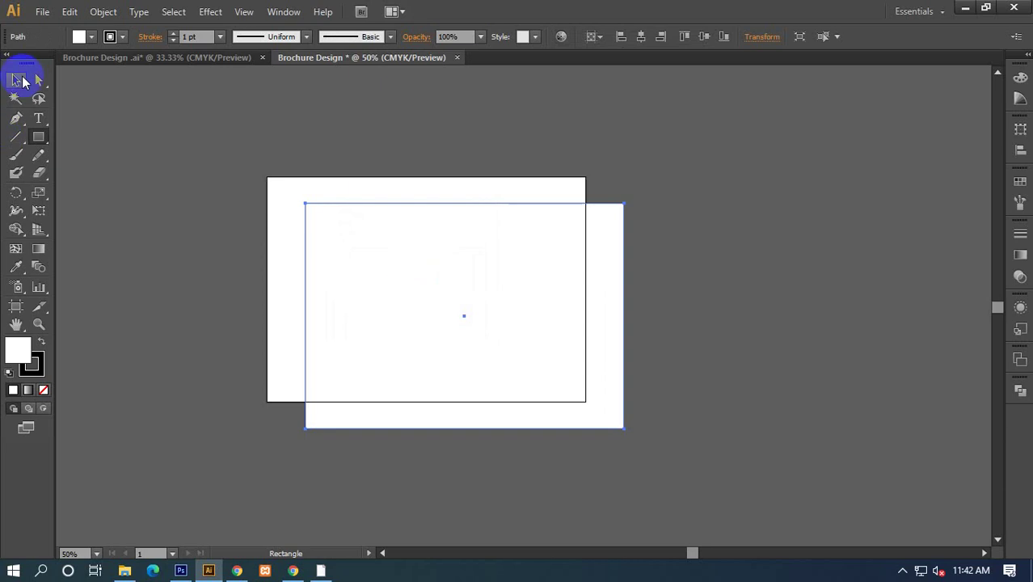
{"action": "left_click", "coordinate": [641, 36]}
{"action": "left_click", "coordinate": [703, 36]}
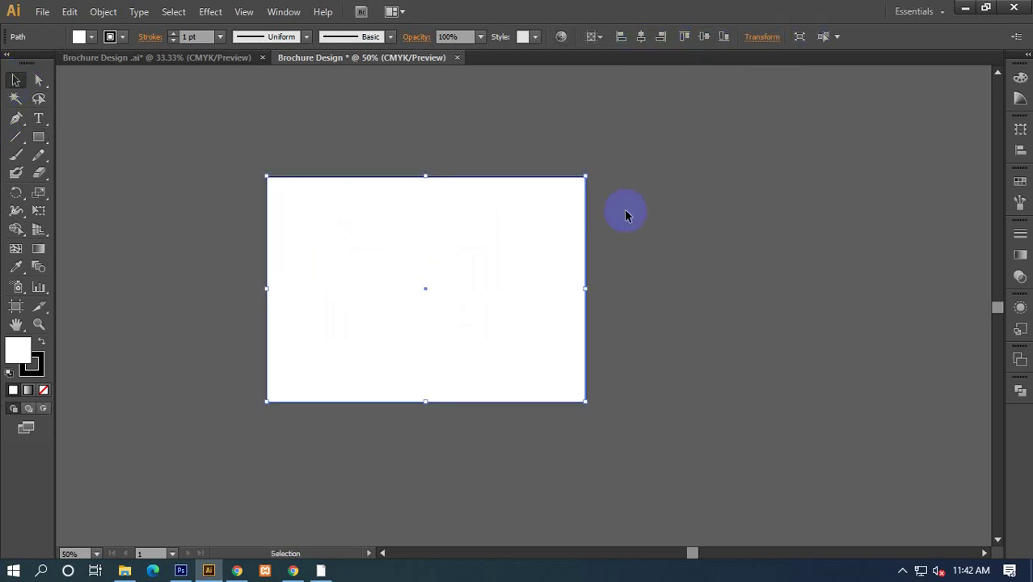
{"action": "left_click_drag", "start_coordinate": [637, 367], "coordinate": [684, 351]}
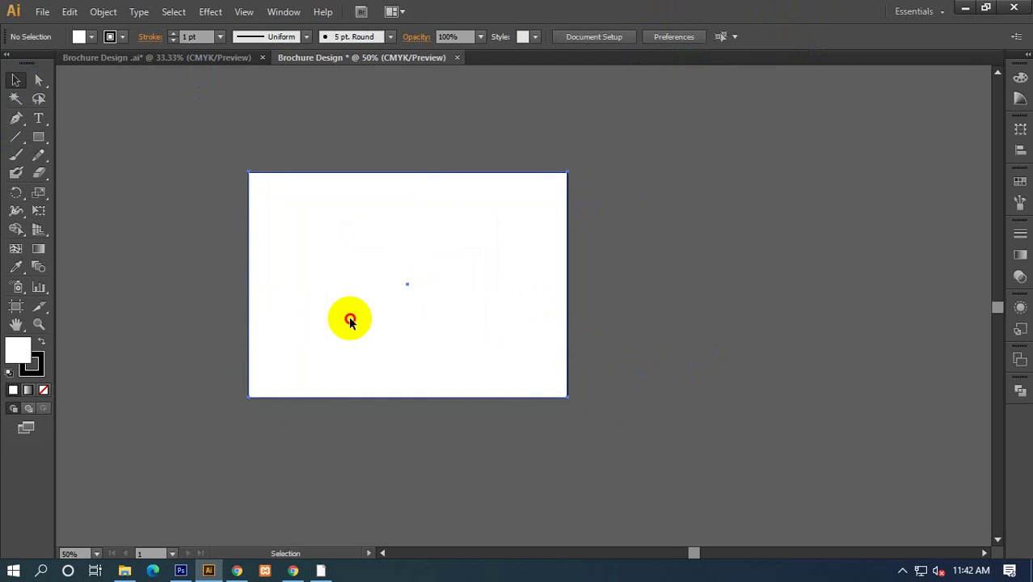
Set the rectangle's stroke to None.
{"action": "left_click", "coordinate": [11, 371]}
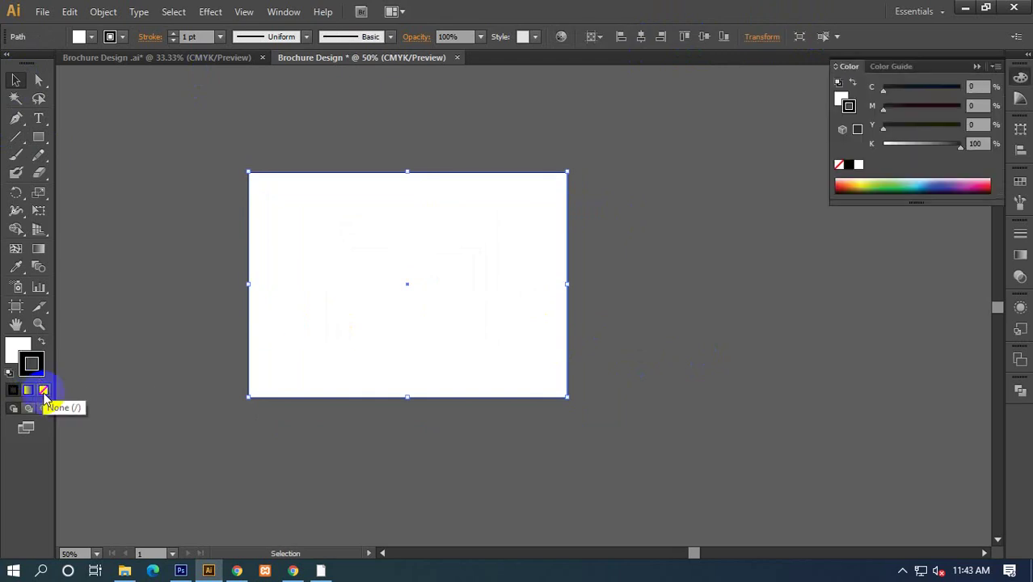
{"action": "left_click", "coordinate": [44, 390]}
{"action": "left_click", "coordinate": [18, 349]}
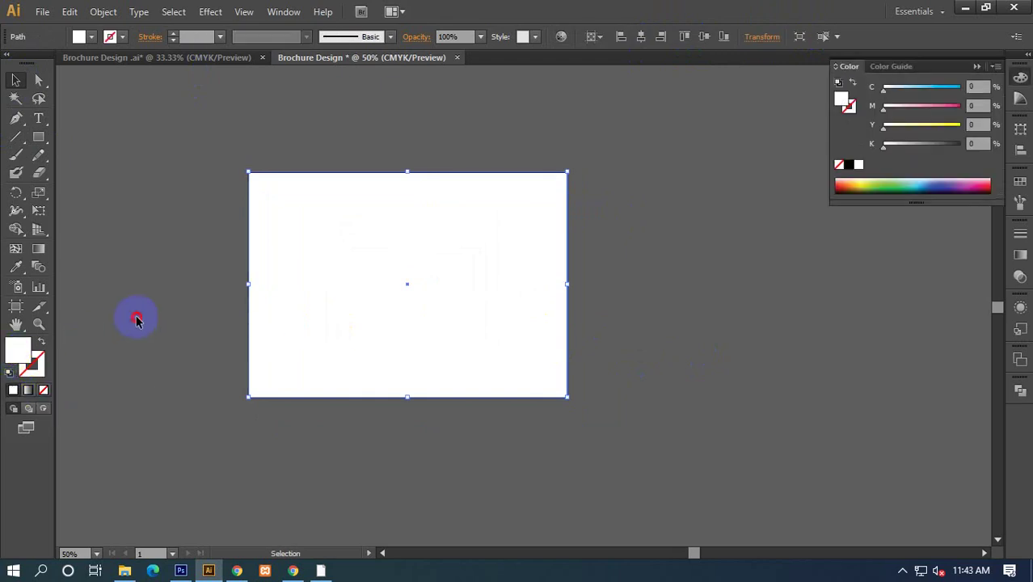
{"action": "left_click_drag", "start_coordinate": [168, 191], "coordinate": [315, 288]}
Offset the rectangle's path outward by 0.25 in.
{"action": "left_click", "coordinate": [103, 16]}
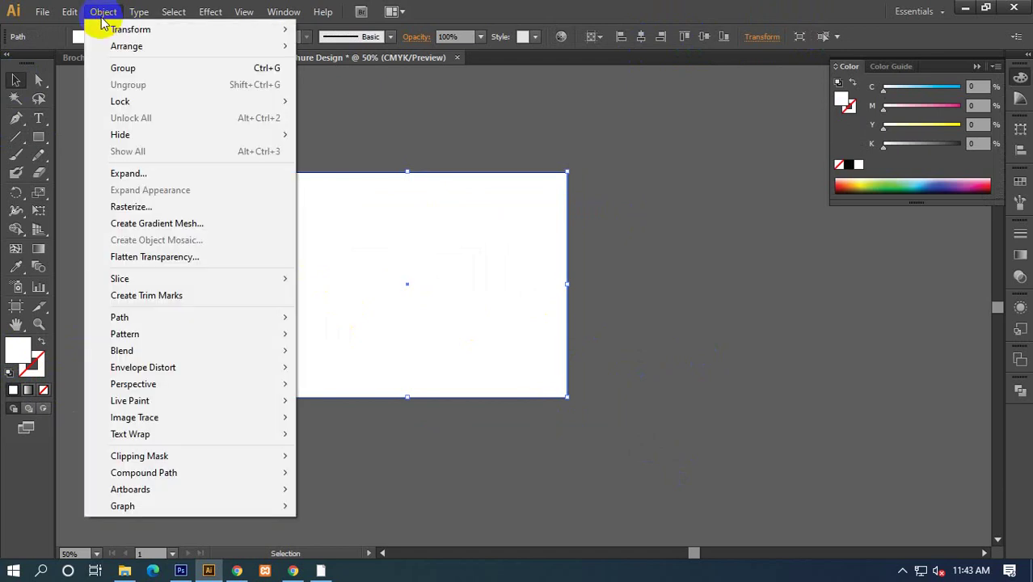
{"action": "mouse_move", "coordinate": [120, 317]}
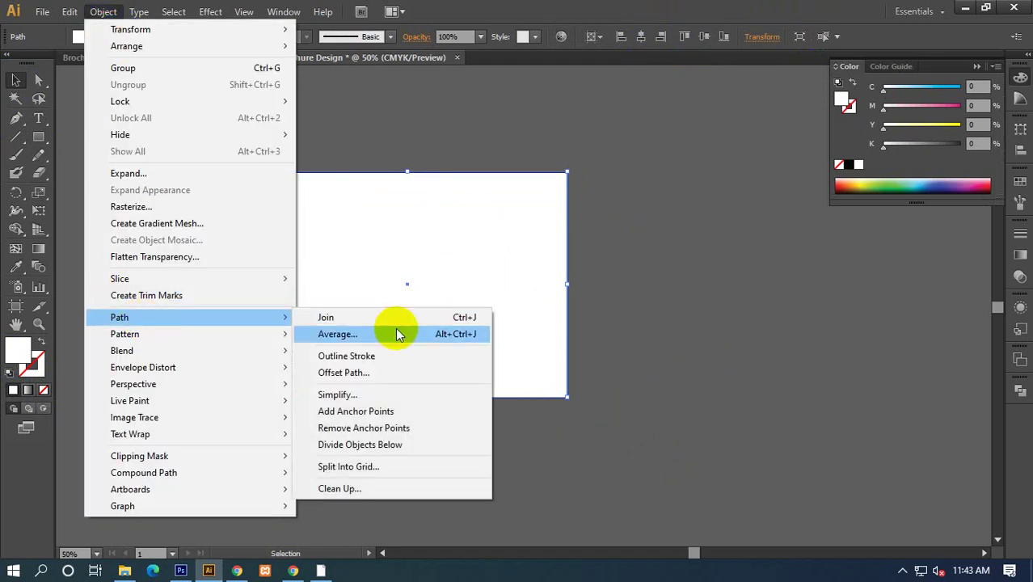
{"action": "left_click", "coordinate": [372, 372]}
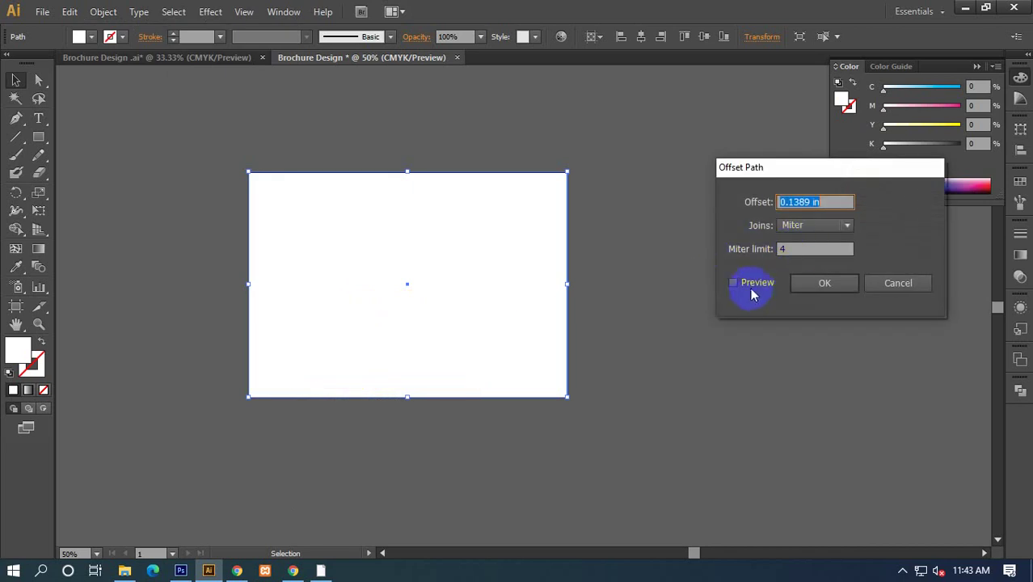
{"action": "left_click", "coordinate": [751, 288]}
{"action": "left_click", "coordinate": [823, 205]}
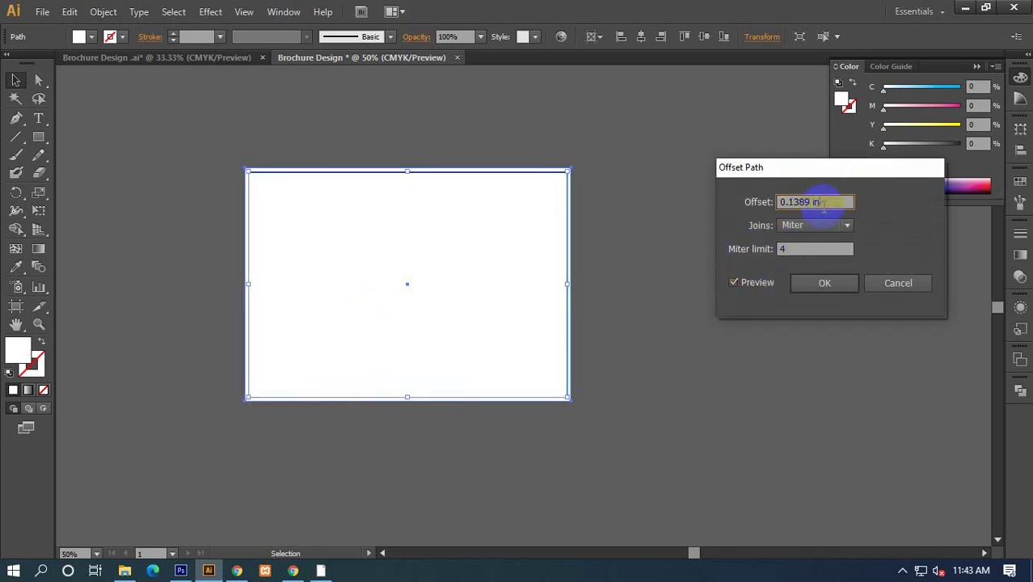
{"action": "type", "text": "0.25"}
{"action": "key", "text": "Tab"}
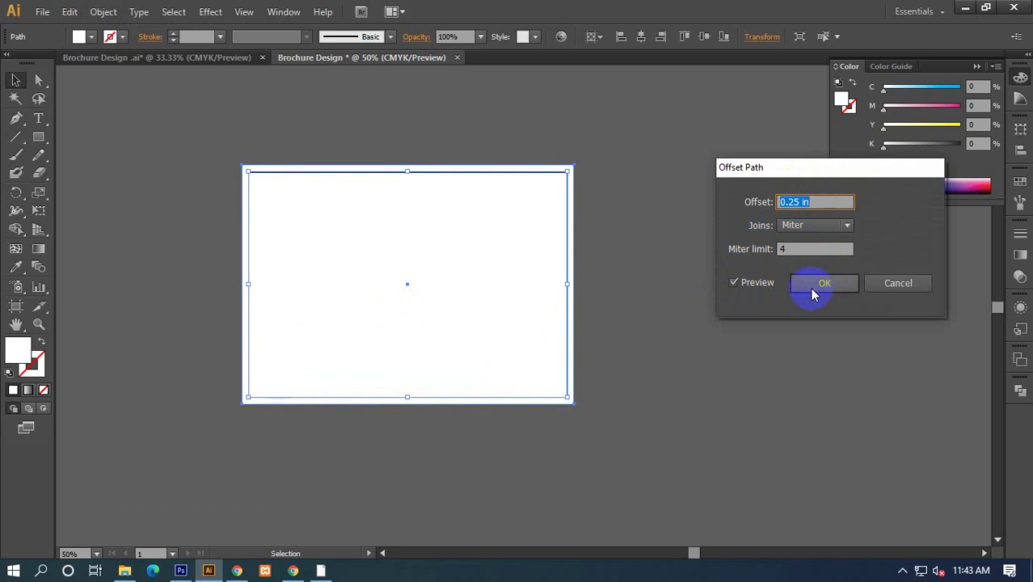
{"action": "left_click", "coordinate": [814, 289]}
{"action": "right_click", "coordinate": [426, 274]}
Convert the 0.25 in offset outline into a bleed guide.
{"action": "left_click", "coordinate": [473, 426]}
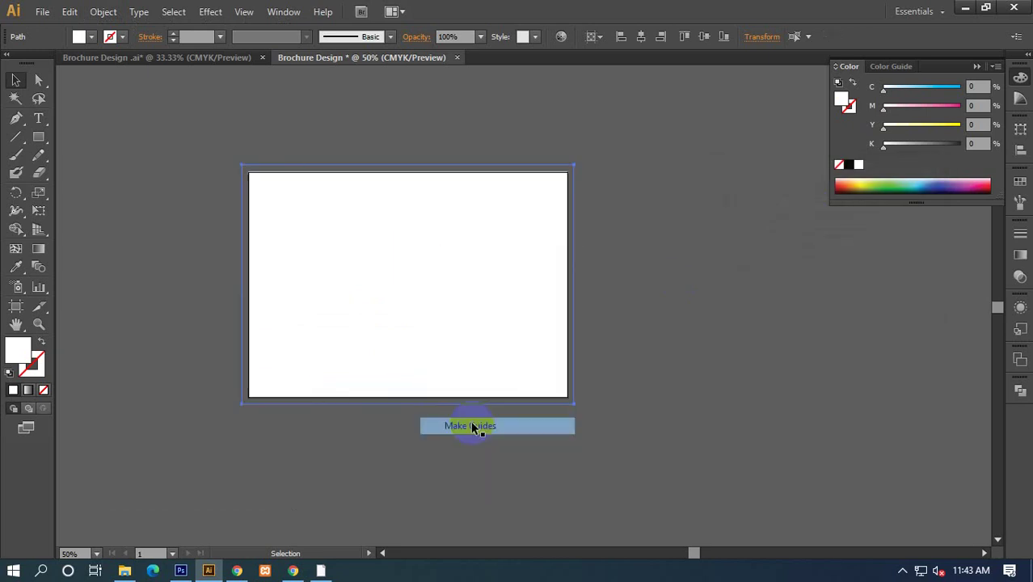
{"action": "left_click", "coordinate": [698, 274]}
{"action": "left_click_drag", "start_coordinate": [215, 130], "coordinate": [245, 171]}
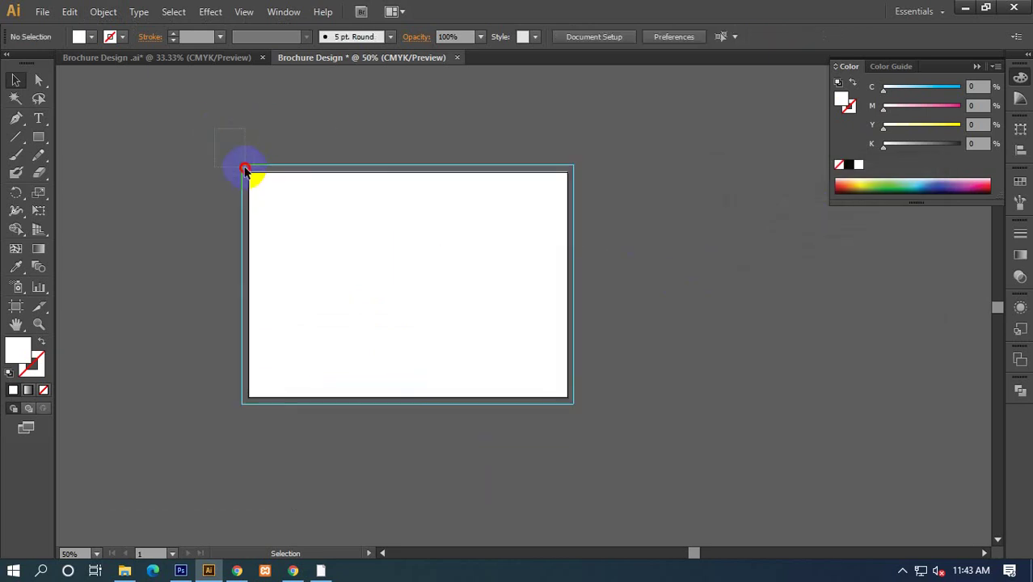
{"action": "right_click", "coordinate": [224, 170]}
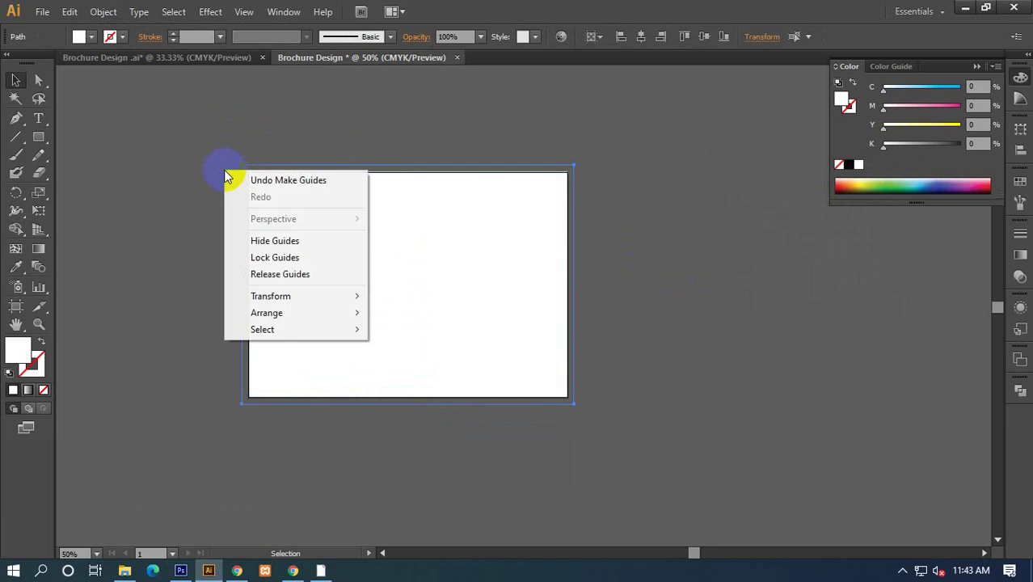
{"action": "left_click", "coordinate": [134, 223]}
Lock the guides, select the white page rectangle, and open the Object menu.
{"action": "right_click", "coordinate": [162, 159]}
{"action": "left_click", "coordinate": [246, 295]}
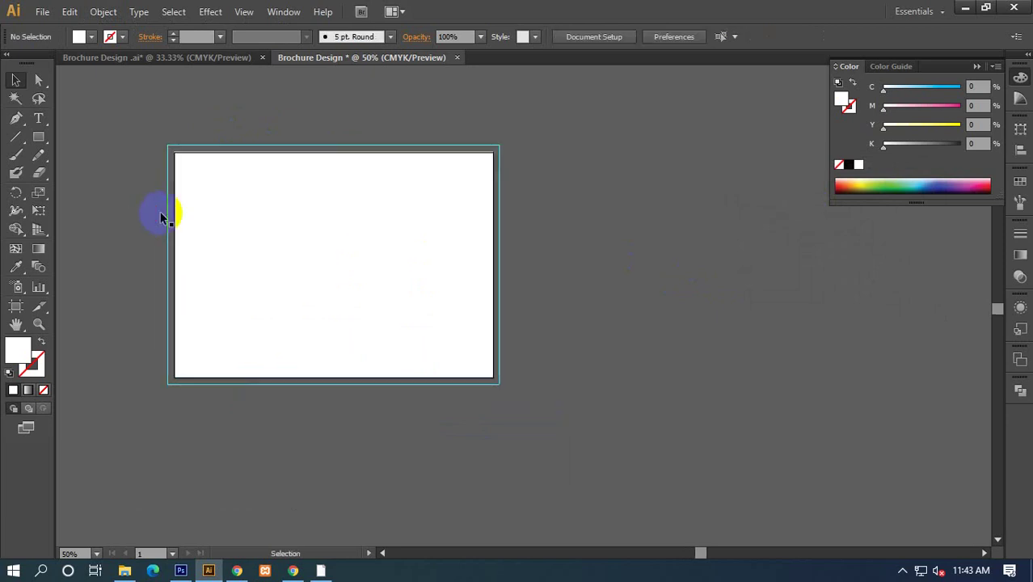
{"action": "left_click", "coordinate": [257, 232]}
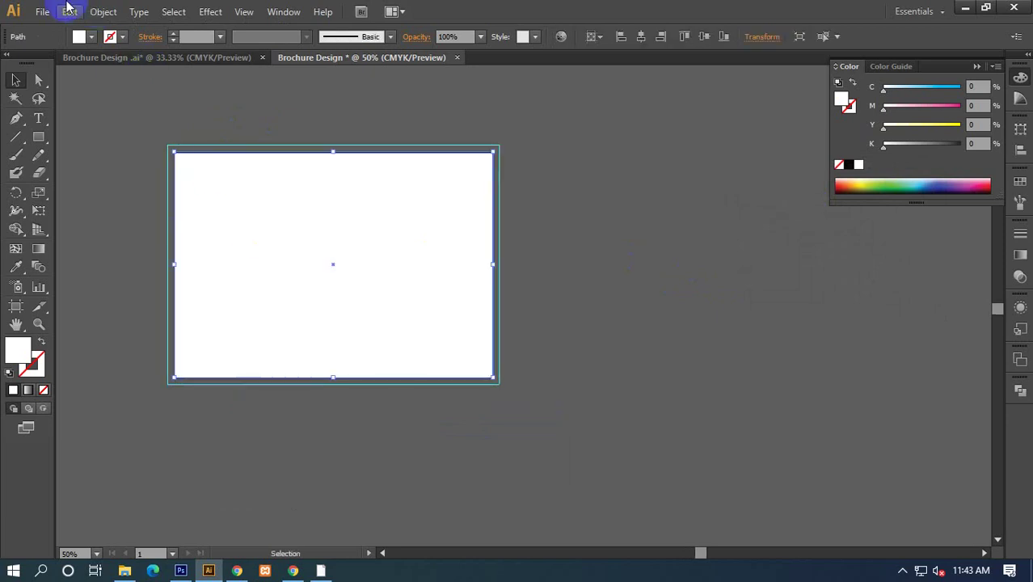
{"action": "left_click_drag", "start_coordinate": [122, 154], "coordinate": [139, 161]}
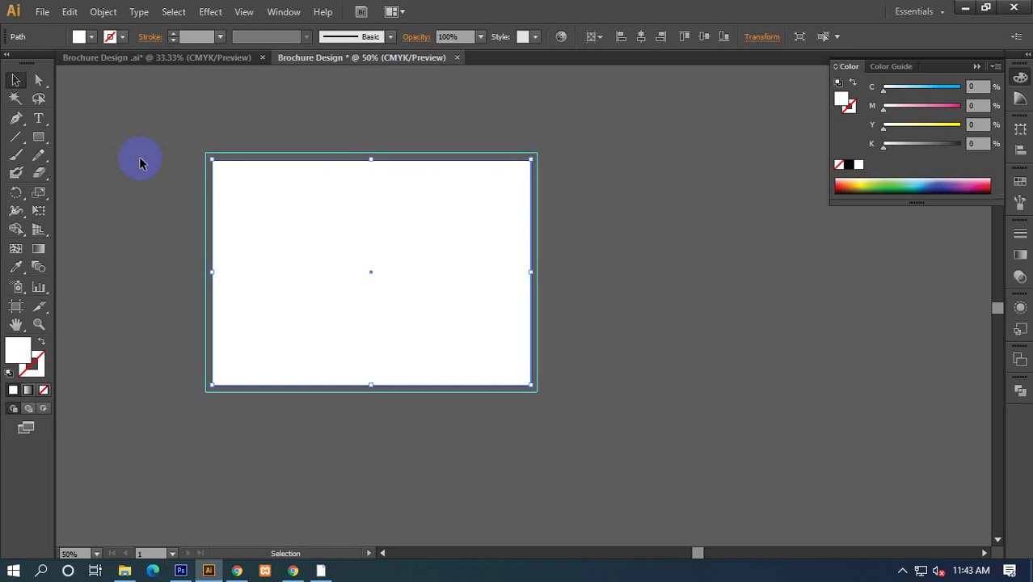
{"action": "left_click_drag", "start_coordinate": [212, 160], "coordinate": [230, 159]}
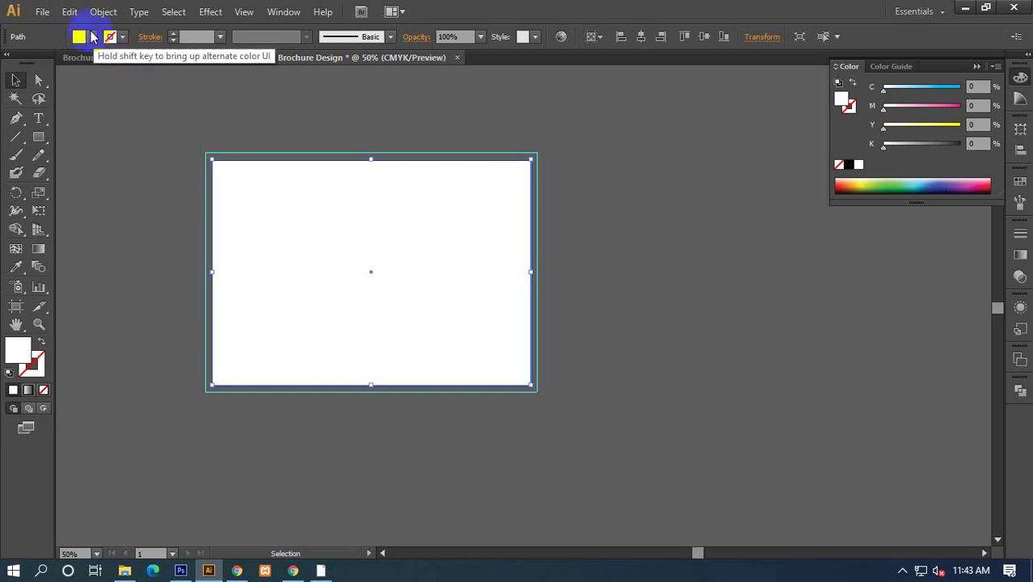
{"action": "left_click", "coordinate": [104, 11]}
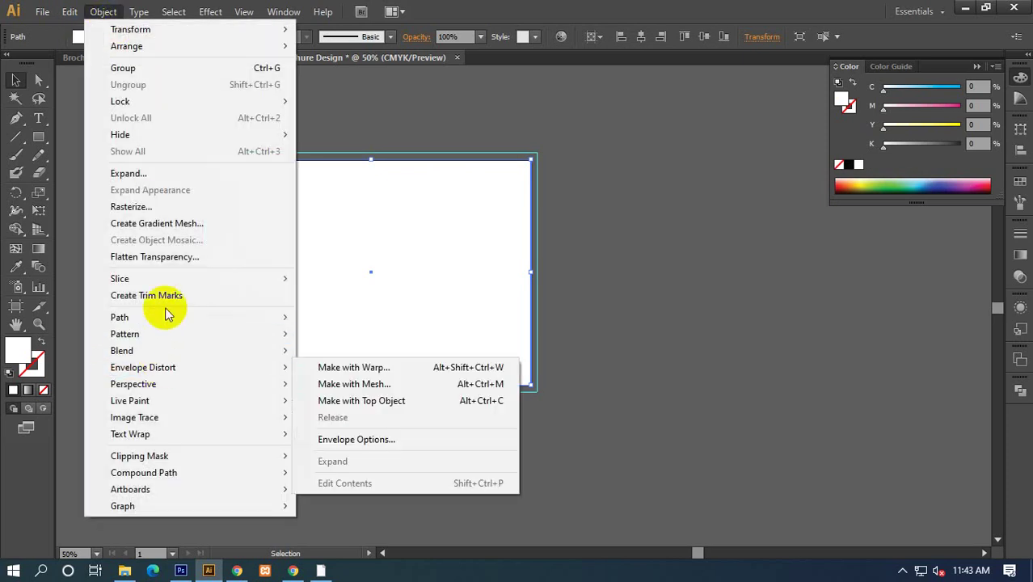
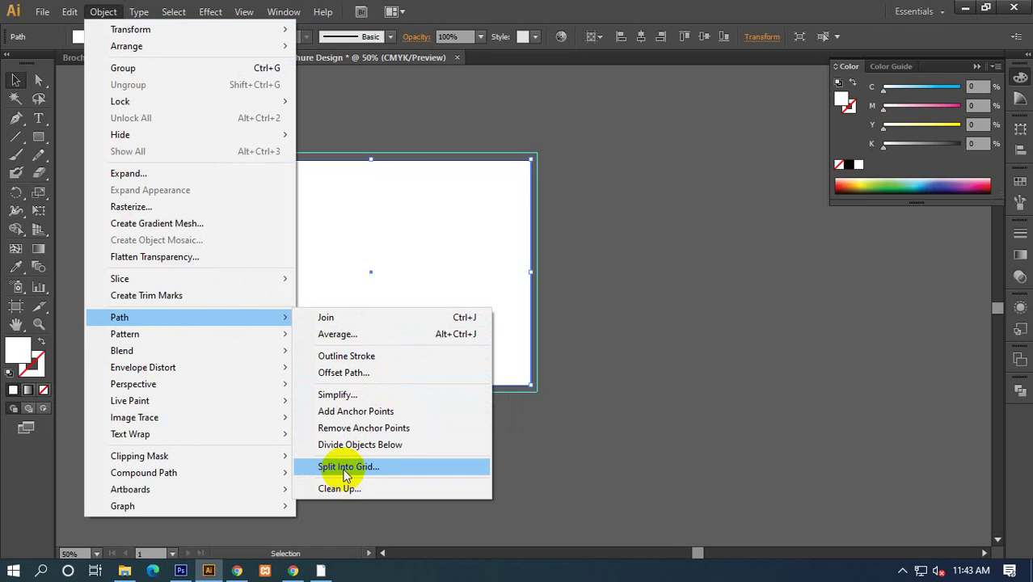
Split the page rectangle into a 1-row, 3-column grid with 0 gutter, giving 3.9 in panels.
{"action": "left_click", "coordinate": [346, 469]}
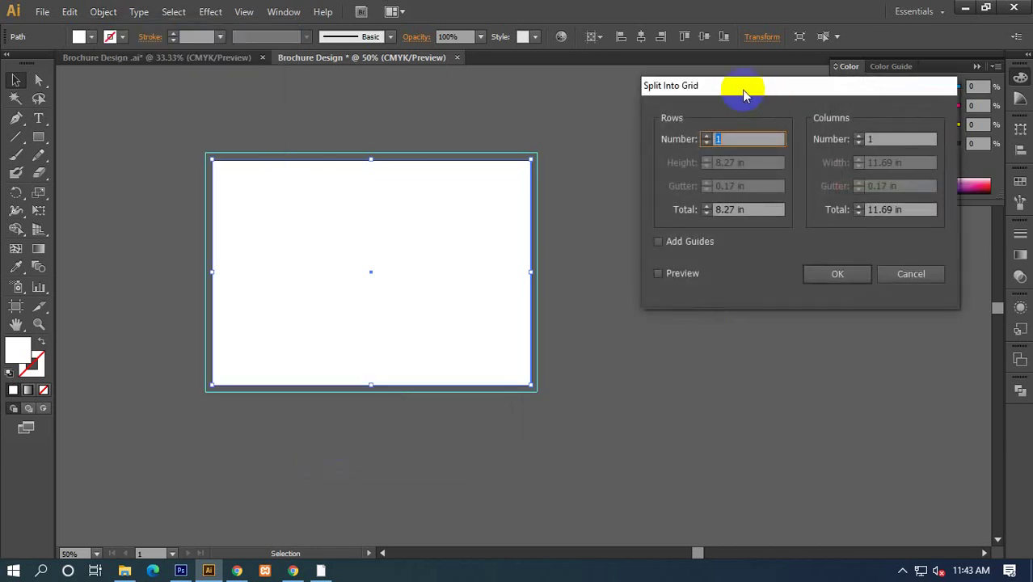
{"action": "left_click_drag", "start_coordinate": [745, 87], "coordinate": [697, 124]}
{"action": "left_click", "coordinate": [612, 311]}
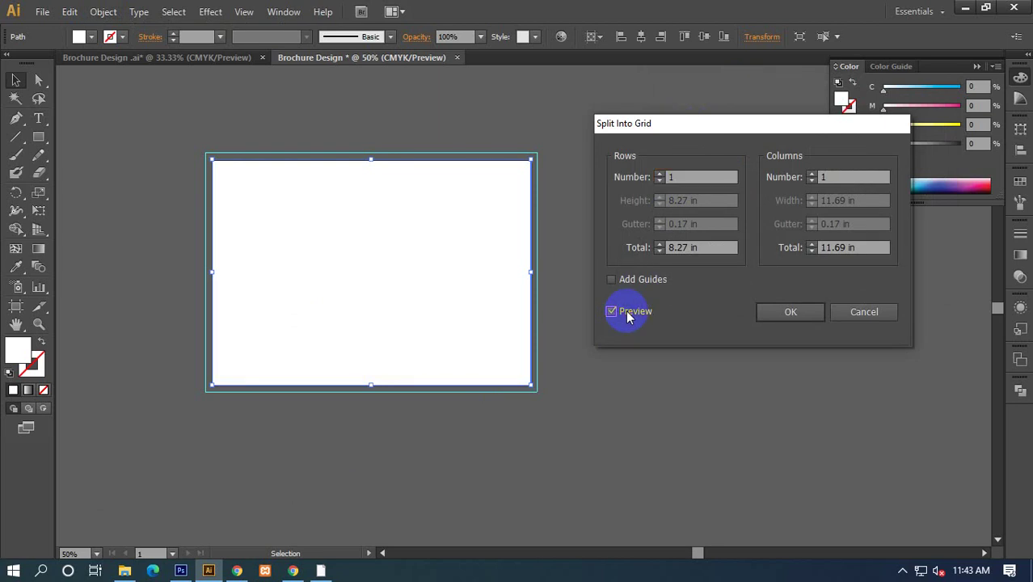
{"action": "left_click_drag", "start_coordinate": [706, 176], "coordinate": [630, 175]}
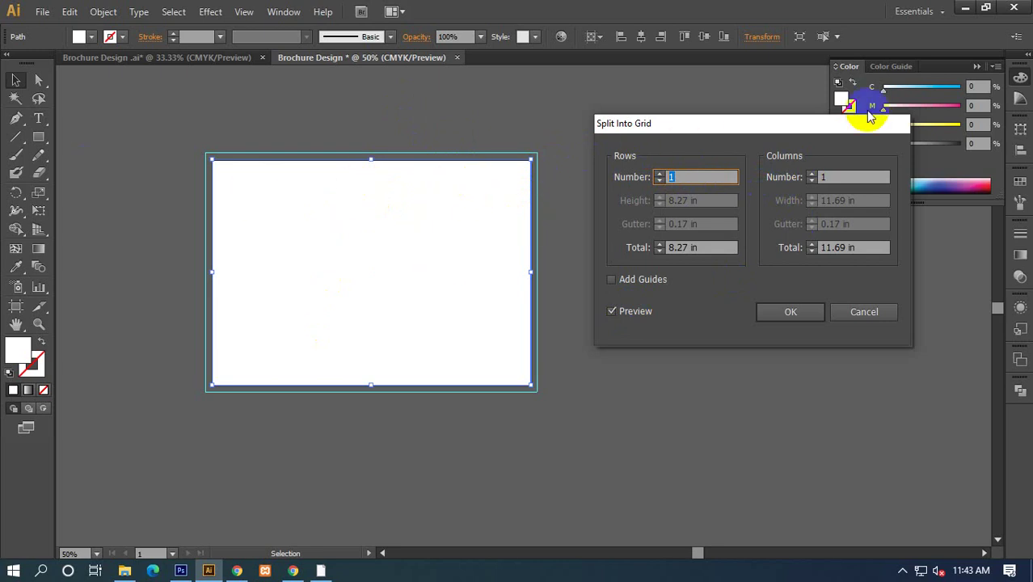
{"action": "scroll", "coordinate": [685, 177], "scroll_direction": "up", "scroll_amount": 2}
{"action": "scroll", "coordinate": [686, 178], "scroll_direction": "down", "scroll_amount": 1}
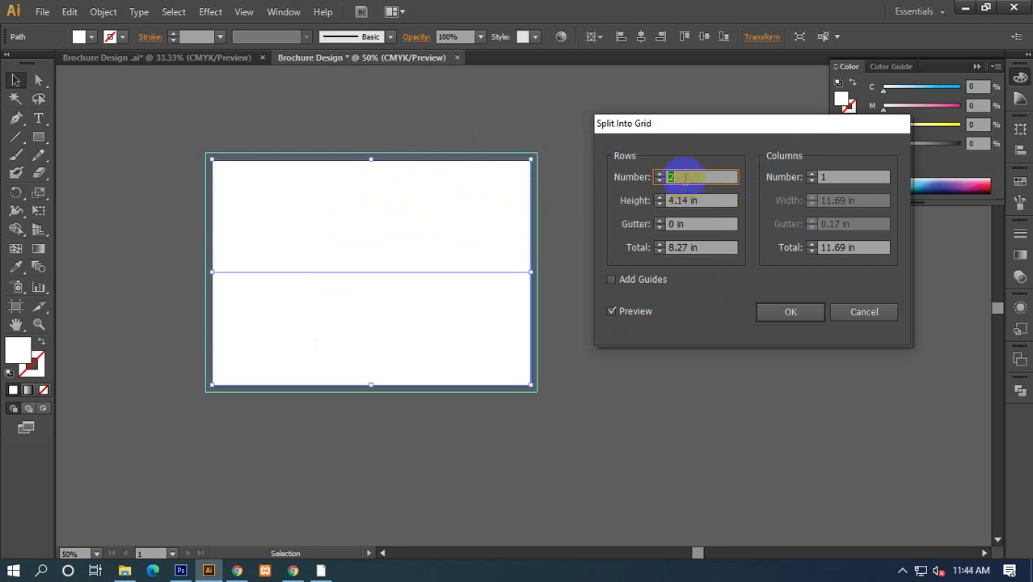
{"action": "scroll", "coordinate": [686, 178], "scroll_direction": "down", "scroll_amount": 1}
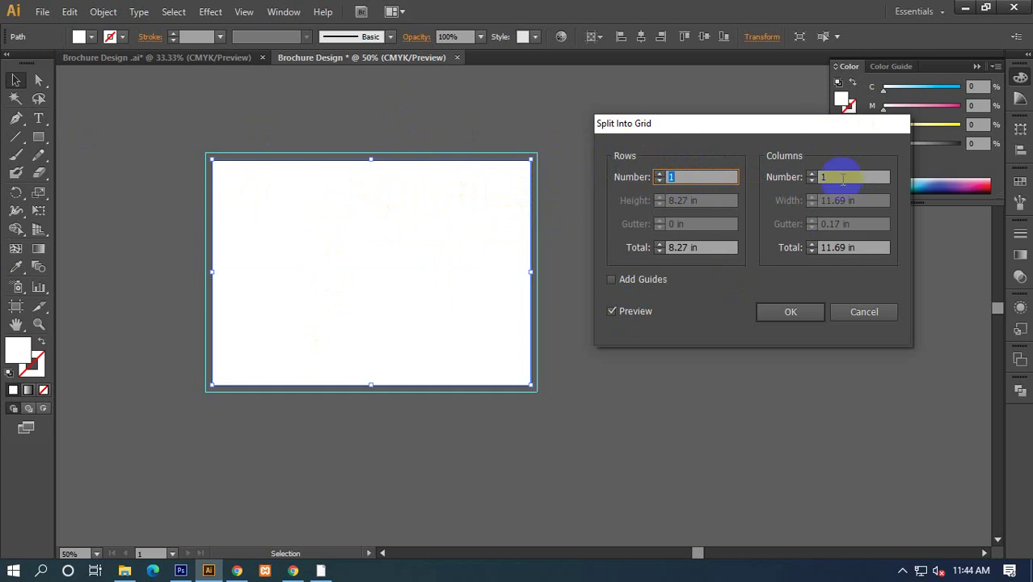
{"action": "left_click", "coordinate": [840, 176]}
{"action": "scroll", "coordinate": [836, 184], "scroll_direction": "up", "scroll_amount": 1}
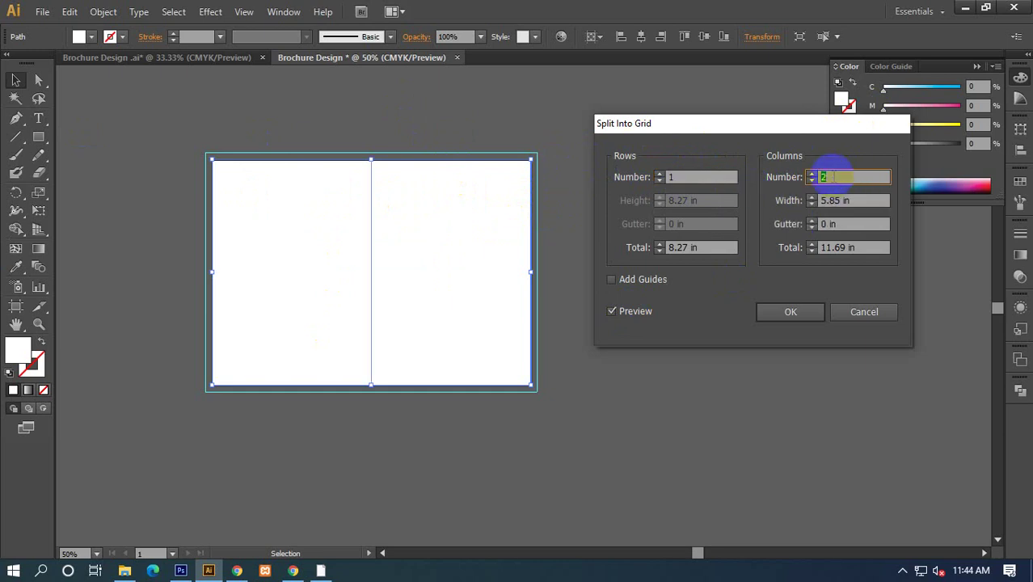
{"action": "scroll", "coordinate": [836, 177], "scroll_direction": "up", "scroll_amount": 2}
{"action": "scroll", "coordinate": [836, 176], "scroll_direction": "down", "scroll_amount": 1}
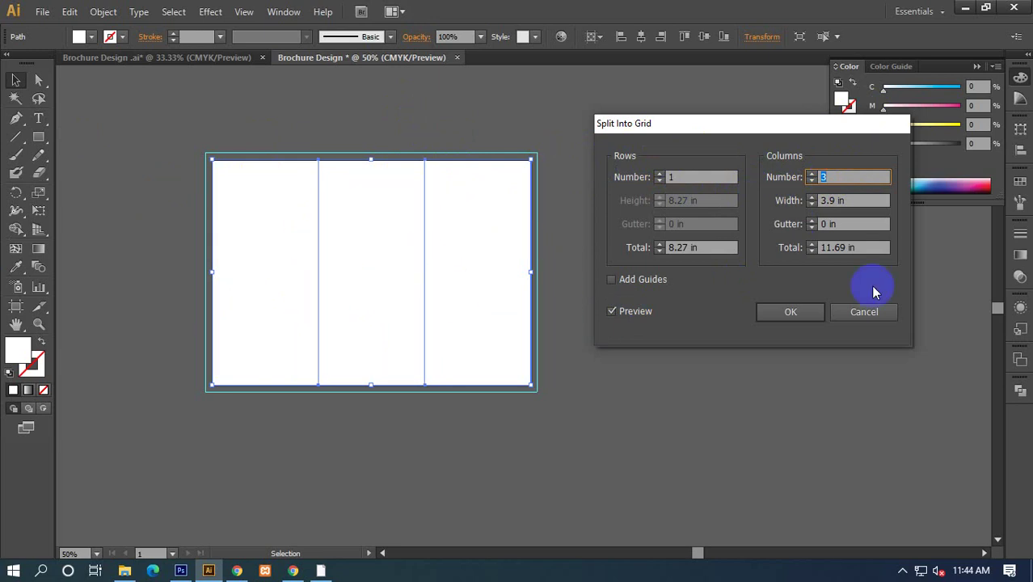
{"action": "left_click", "coordinate": [623, 312]}
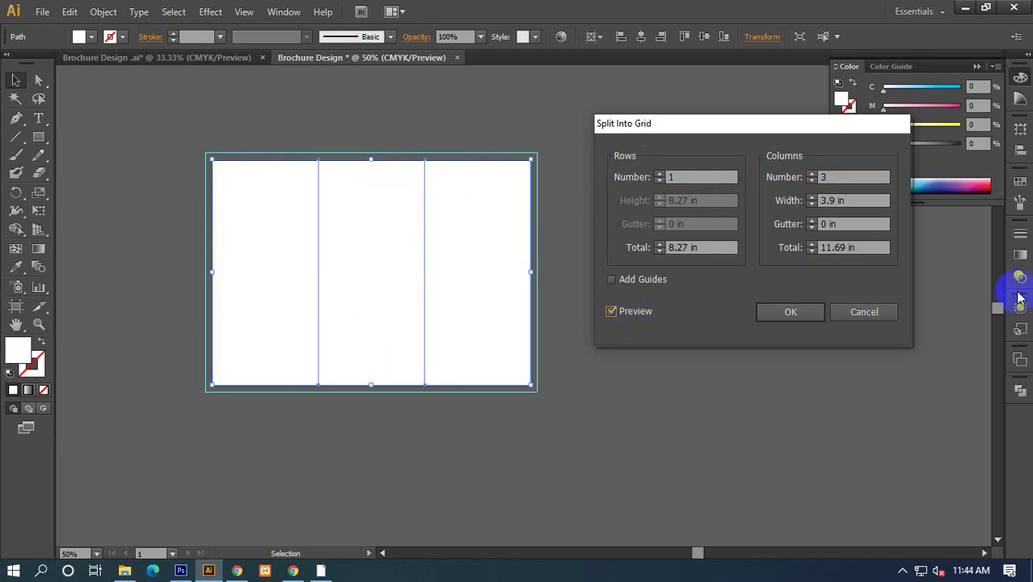
{"action": "left_click", "coordinate": [841, 177]}
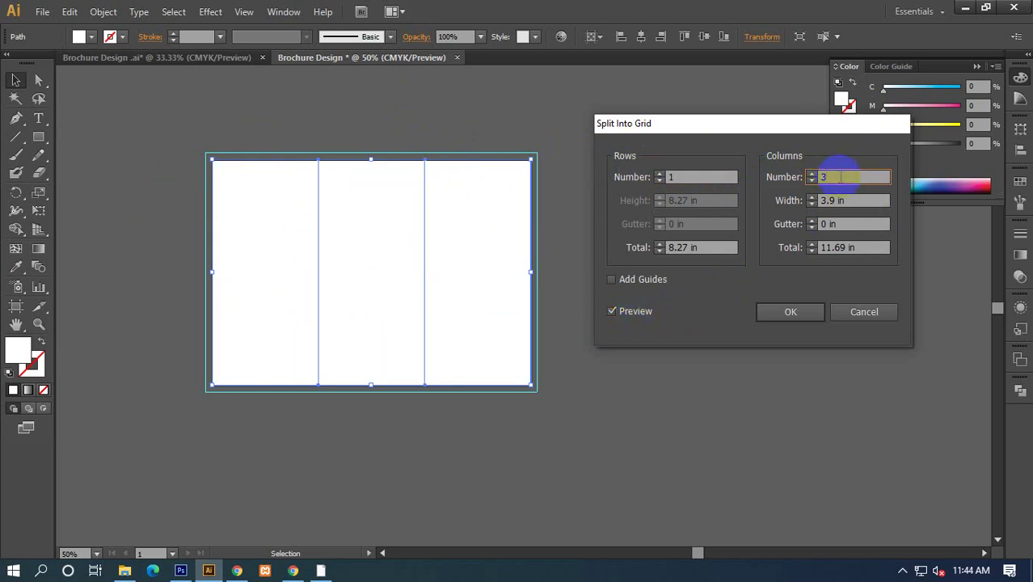
{"action": "left_click", "coordinate": [791, 311]}
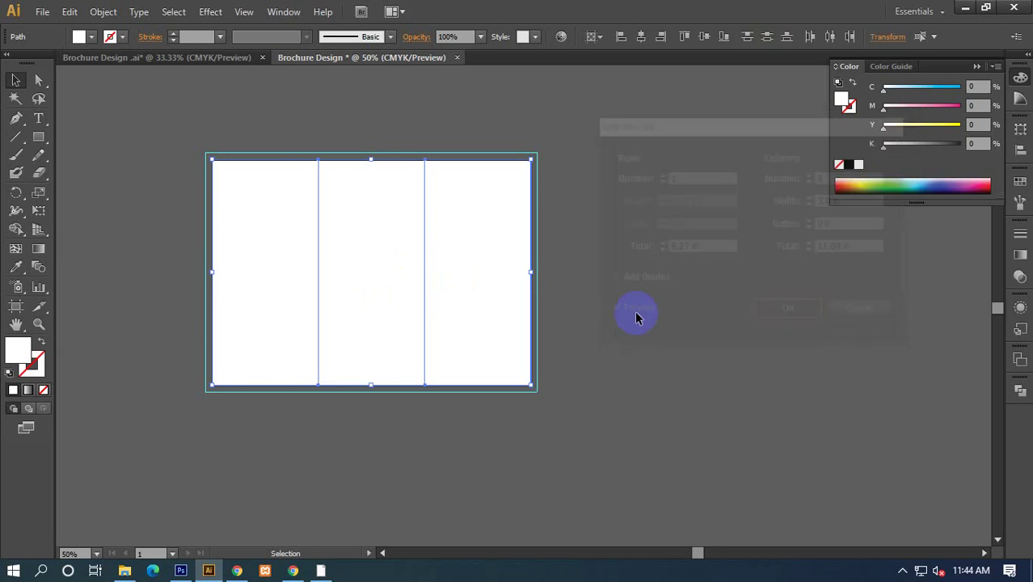
Convert the three split panels into guides.
{"action": "right_click", "coordinate": [378, 219]}
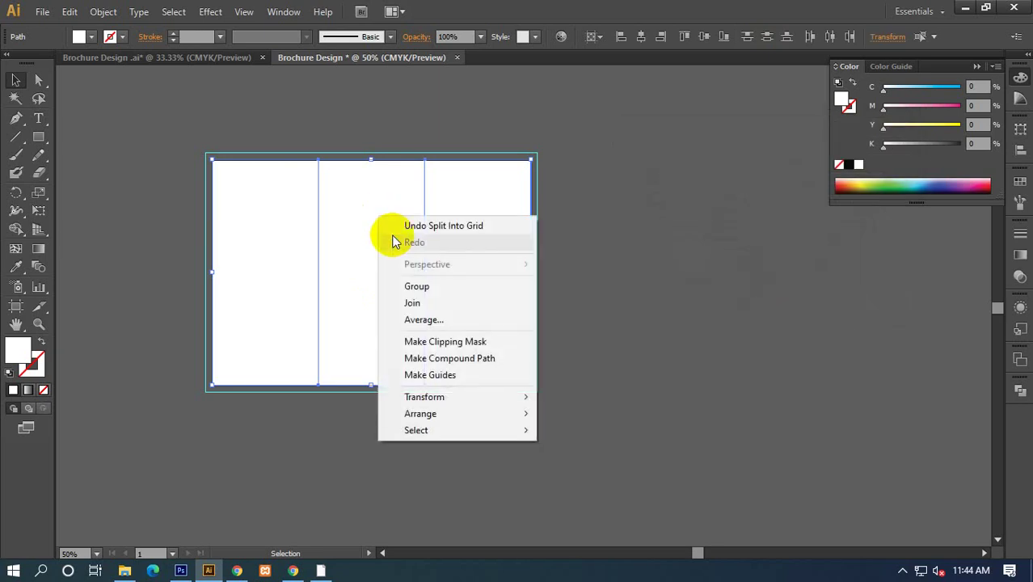
{"action": "left_click", "coordinate": [453, 375]}
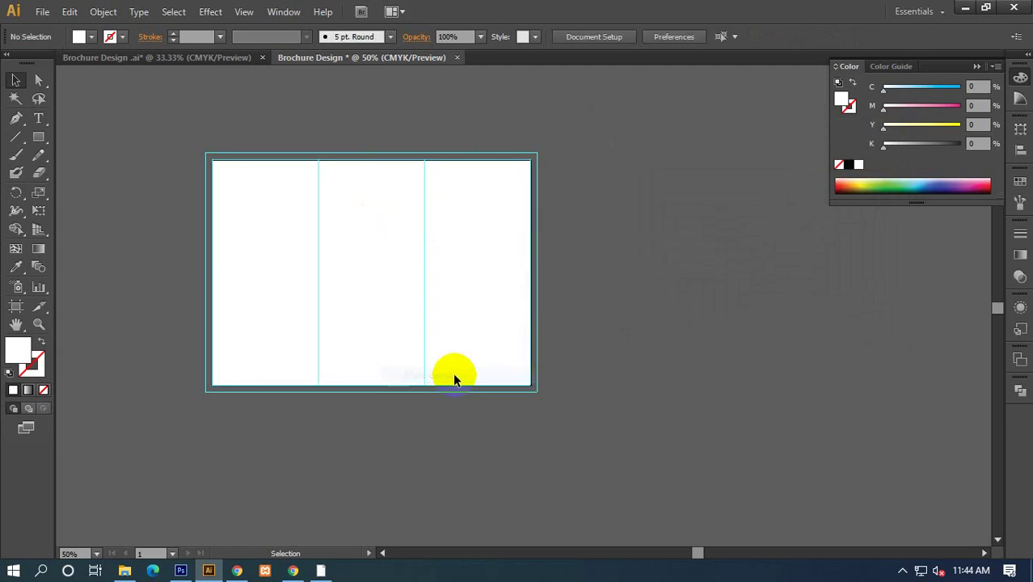
{"action": "key", "text": "space"}
{"action": "left_click_drag", "start_coordinate": [643, 244], "coordinate": [653, 246]}
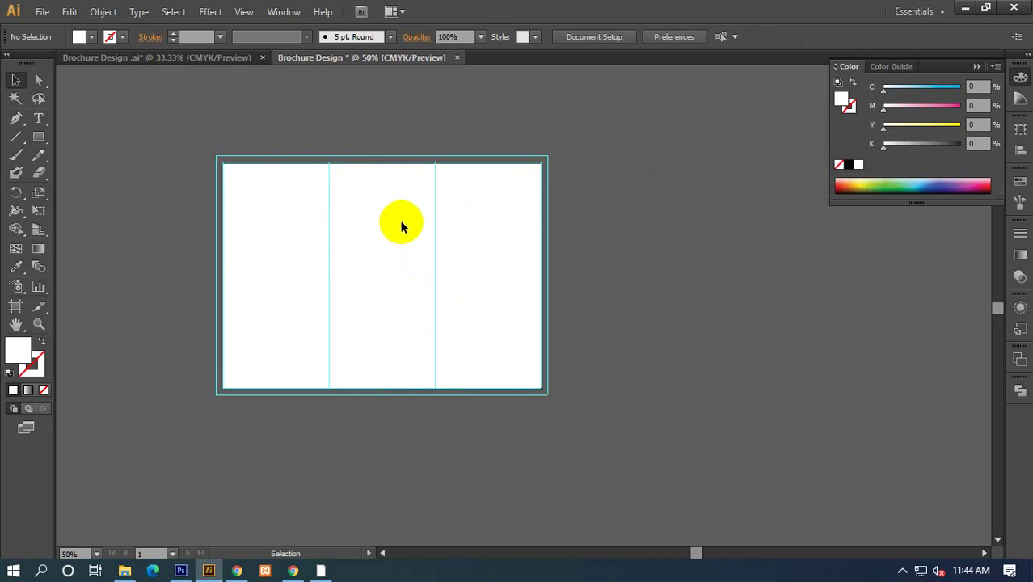
{"action": "left_click_drag", "start_coordinate": [485, 232], "coordinate": [540, 257]}
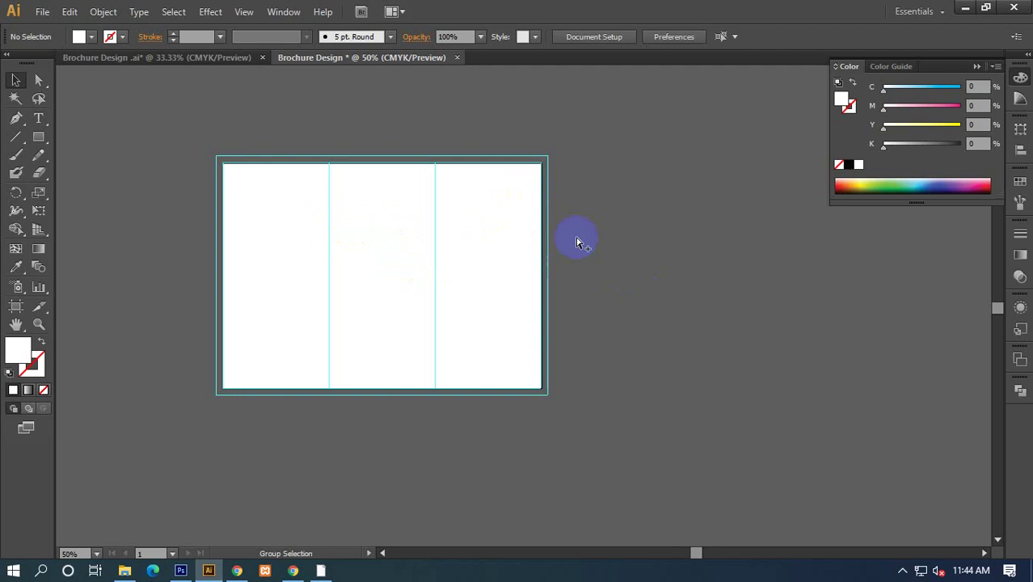
Unlock the guides and drag the right panel's guide off the artboard.
{"action": "right_click", "coordinate": [482, 219]}
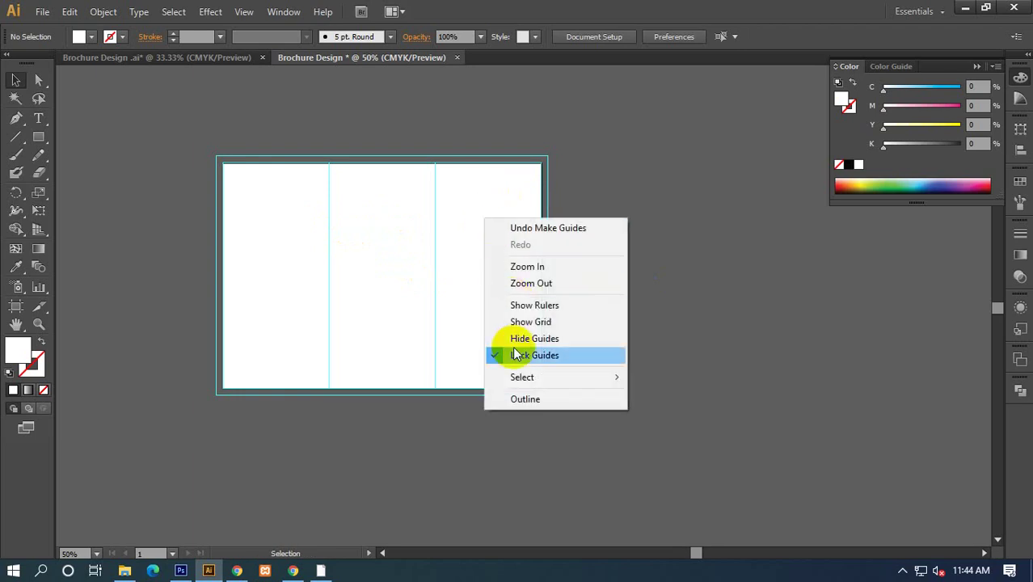
{"action": "left_click", "coordinate": [517, 355]}
{"action": "mouse_move", "coordinate": [410, 235]}
{"action": "left_mouse_down"}
{"action": "mouse_move", "coordinate": [485, 269]}
{"action": "mouse_move", "coordinate": [625, 270]}
{"action": "left_mouse_up"}
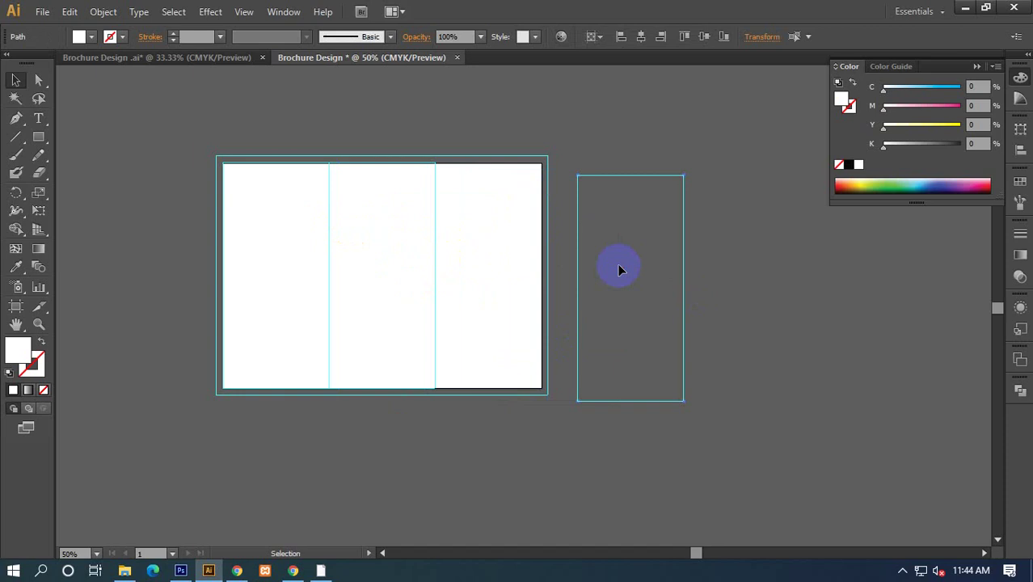
Select the panels and test-move the left panel off the artboard, then undo.
{"action": "key", "text": "ctrl+a"}
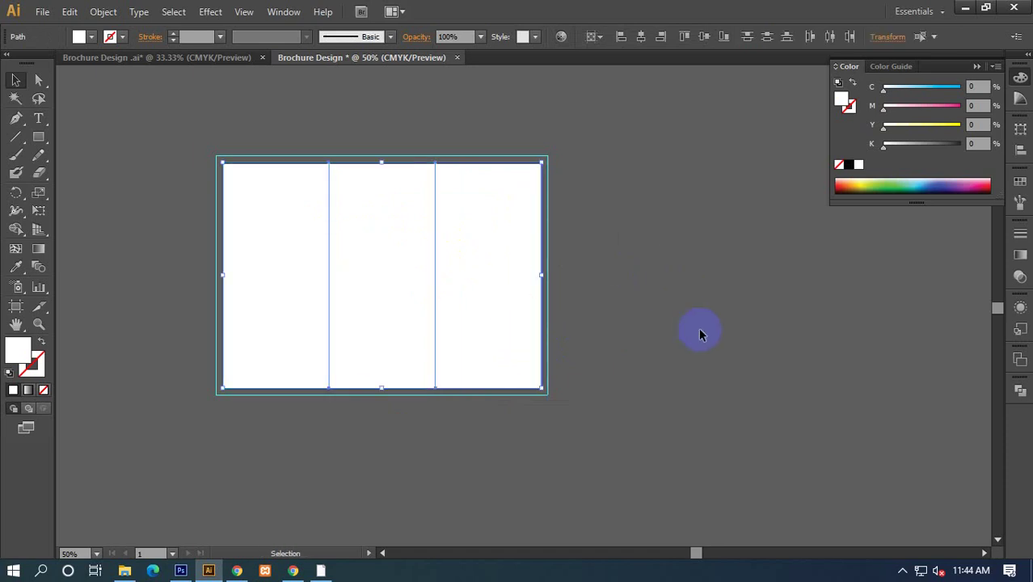
{"action": "left_click", "coordinate": [700, 332]}
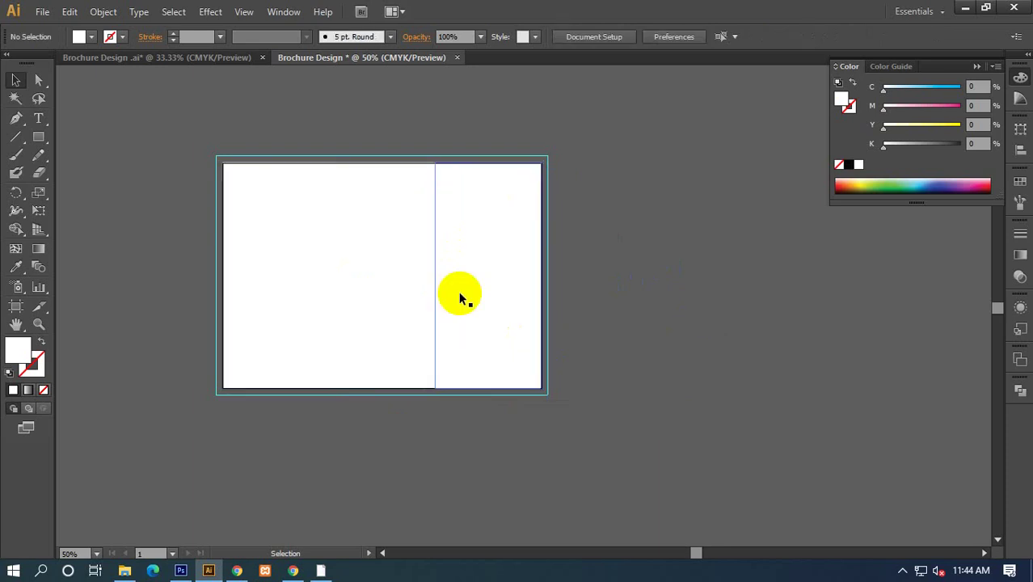
{"action": "left_click", "coordinate": [397, 265]}
{"action": "left_click", "coordinate": [494, 282]}
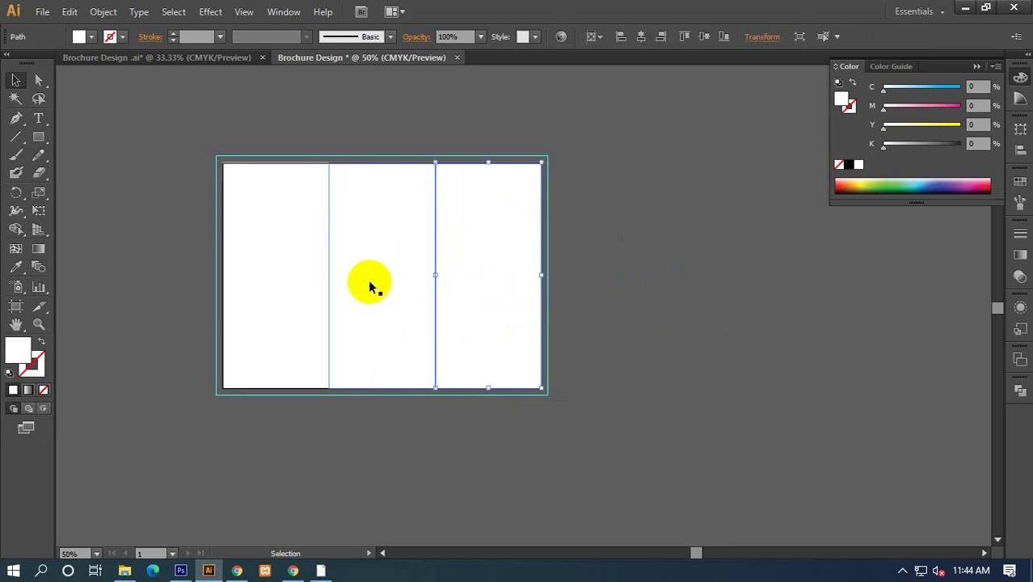
{"action": "left_click", "coordinate": [787, 315]}
{"action": "left_click_drag", "start_coordinate": [270, 273], "coordinate": [164, 299]}
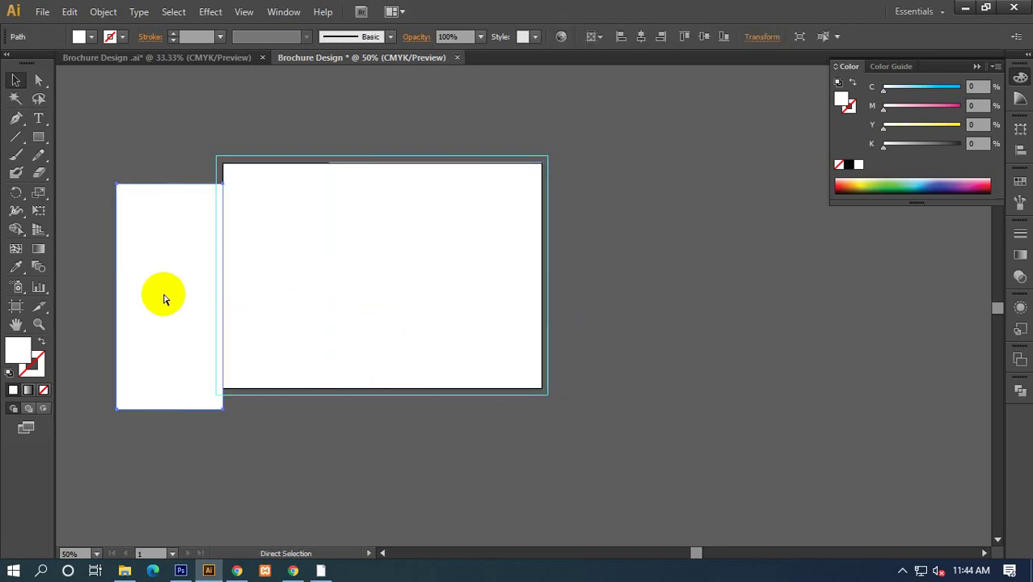
{"action": "key", "text": "ctrl+z"}
Test-move the middle and right panels, undoing each move.
{"action": "left_click_drag", "start_coordinate": [380, 269], "coordinate": [453, 330]}
{"action": "key", "text": "ctrl+z"}
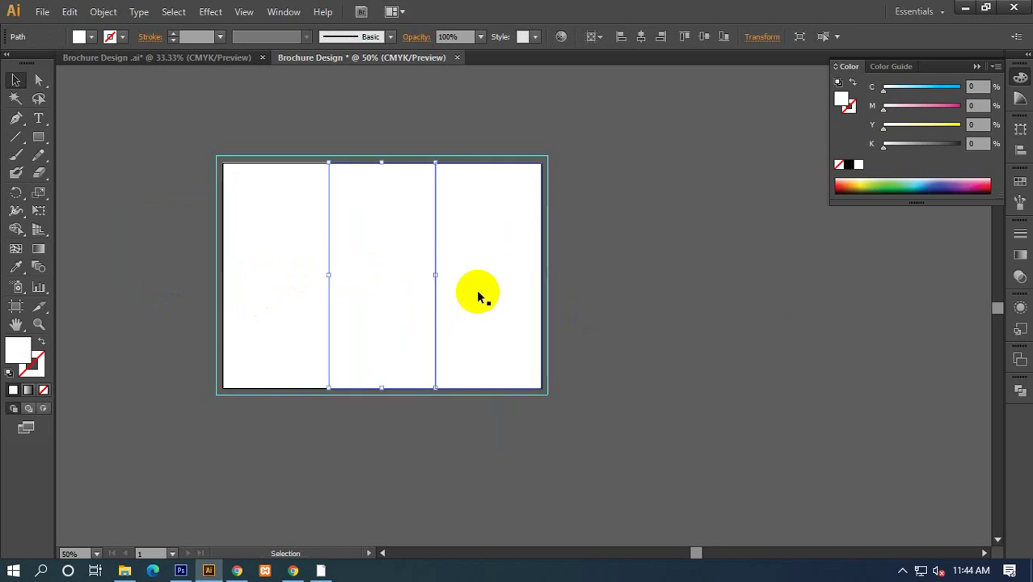
{"action": "left_click", "coordinate": [478, 295]}
{"action": "left_click_drag", "start_coordinate": [477, 293], "coordinate": [561, 325]}
{"action": "key", "text": "ctrl+z"}
{"action": "left_click", "coordinate": [669, 320]}
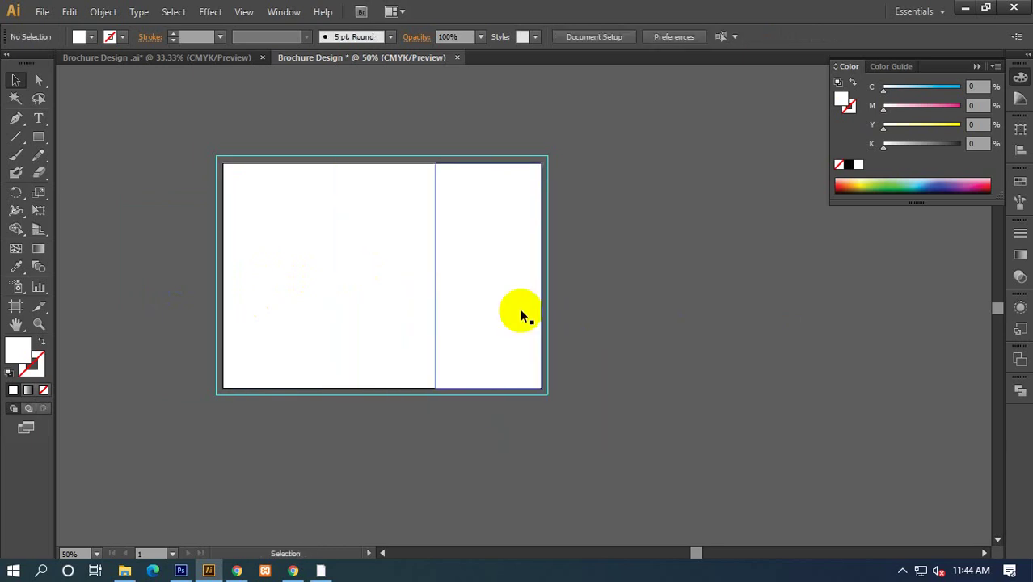
Select the right, middle and left panels together, then clear the selection.
{"action": "left_click", "coordinate": [485, 281]}
{"action": "left_click", "coordinate": [397, 277], "text": "shift"}
{"action": "left_click", "coordinate": [281, 269], "text": "shift"}
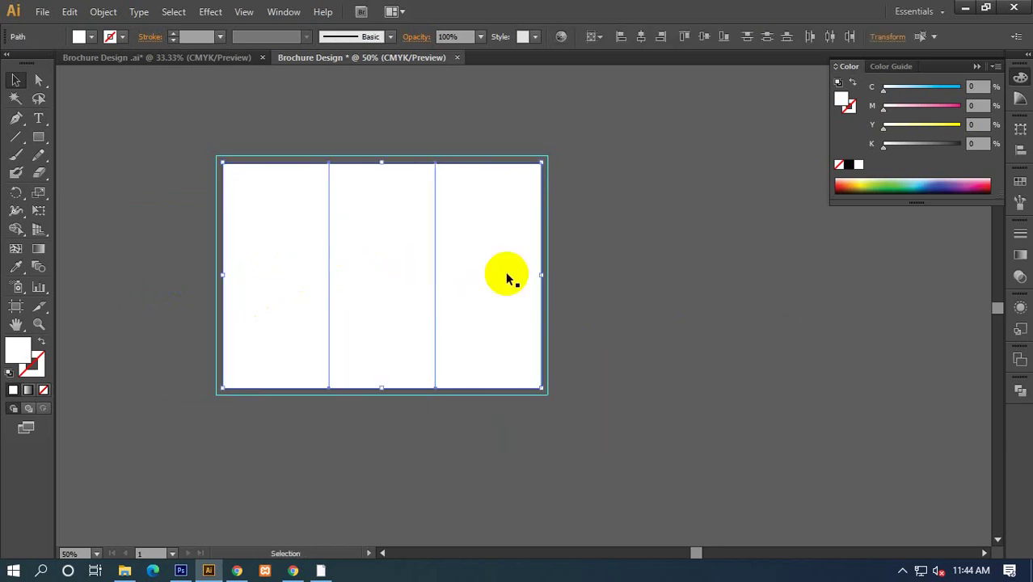
{"action": "left_click", "coordinate": [725, 284]}
{"action": "left_click", "coordinate": [284, 279]}
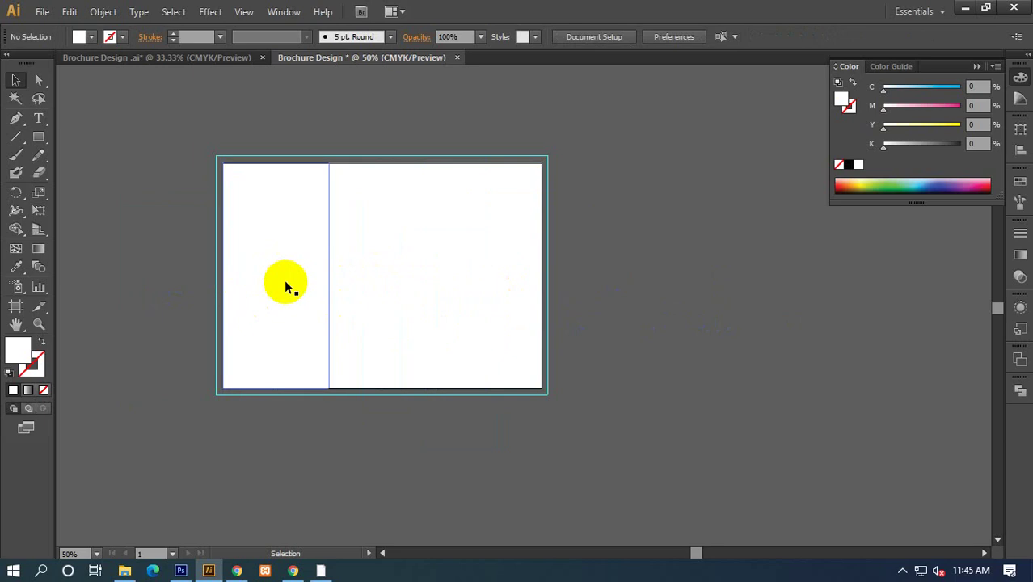
{"action": "left_click", "coordinate": [354, 289], "text": "shift"}
{"action": "left_click", "coordinate": [484, 282], "text": "shift"}
{"action": "left_click", "coordinate": [321, 322]}
{"action": "left_click", "coordinate": [646, 318]}
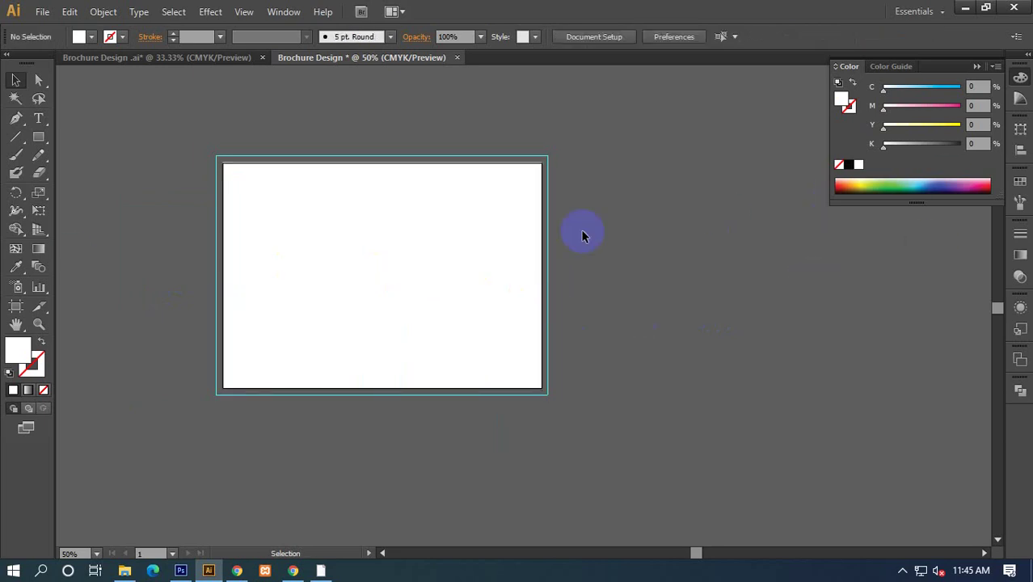
Drag the left and right panels off the artboard, then undo them back into place.
{"action": "left_click_drag", "start_coordinate": [307, 247], "coordinate": [252, 246]}
{"action": "left_click_drag", "start_coordinate": [512, 229], "coordinate": [502, 259]}
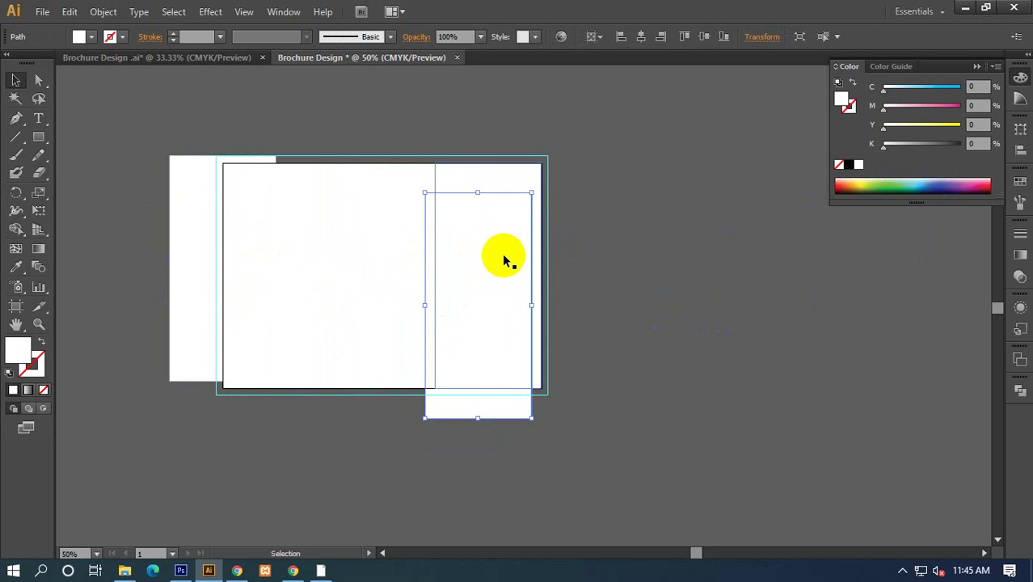
{"action": "left_click_drag", "start_coordinate": [508, 192], "coordinate": [797, 136]}
{"action": "key", "text": "ctrl+z"}
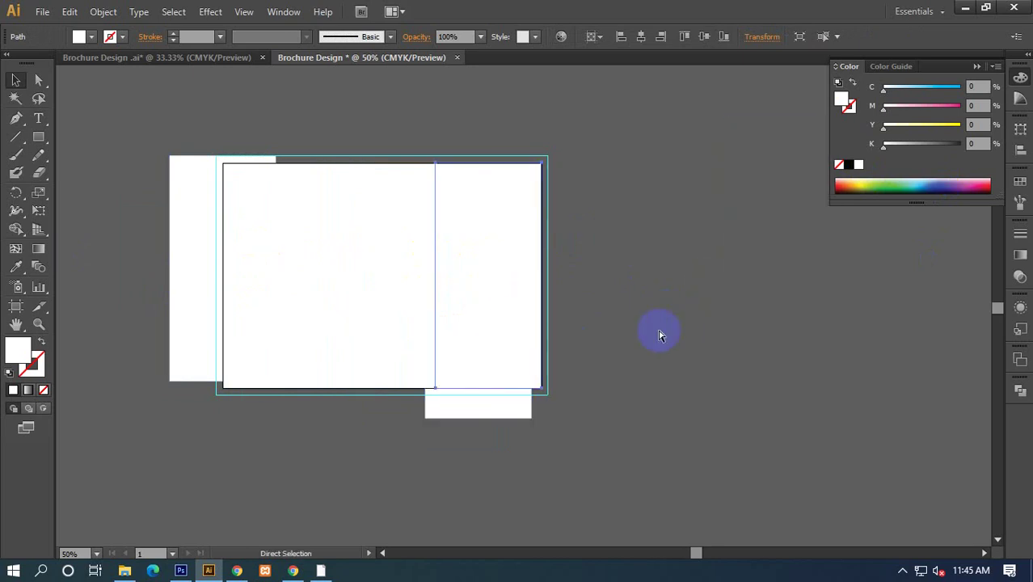
{"action": "key", "text": "ctrl+z"}
{"action": "key", "text": "ctrl+z"}
{"action": "key", "text": "v"}
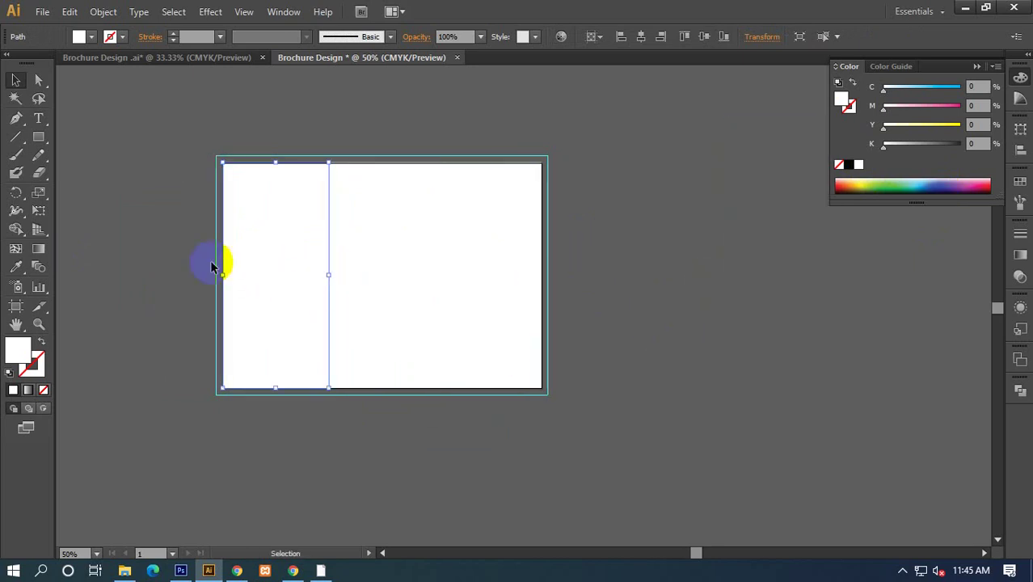
Check the guide options and select all three panel paths.
{"action": "left_click_drag", "start_coordinate": [210, 267], "coordinate": [560, 307]}
{"action": "left_click", "coordinate": [566, 232]}
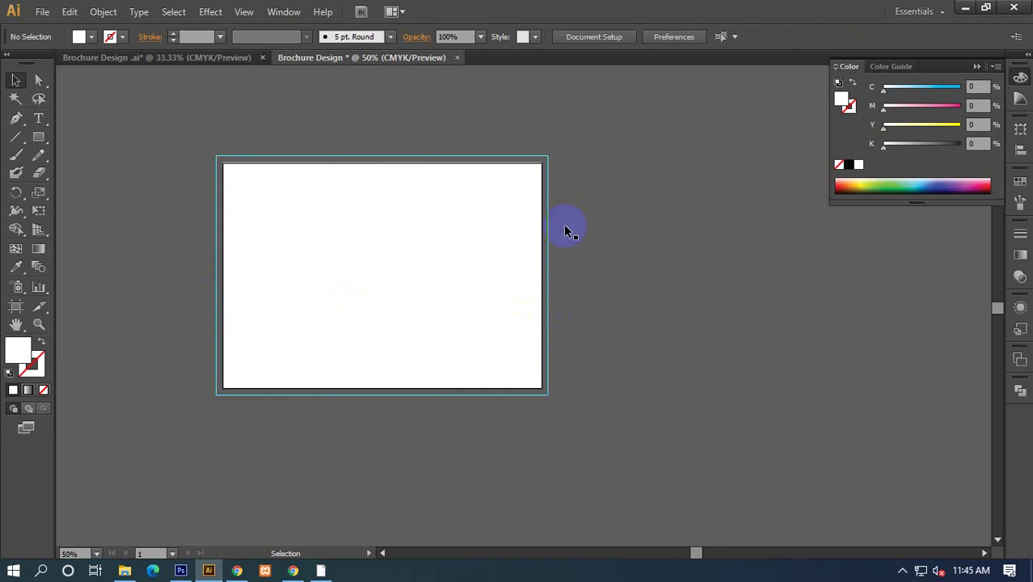
{"action": "right_click", "coordinate": [609, 118]}
{"action": "left_click", "coordinate": [651, 252]}
{"action": "left_click_drag", "start_coordinate": [194, 258], "coordinate": [585, 354]}
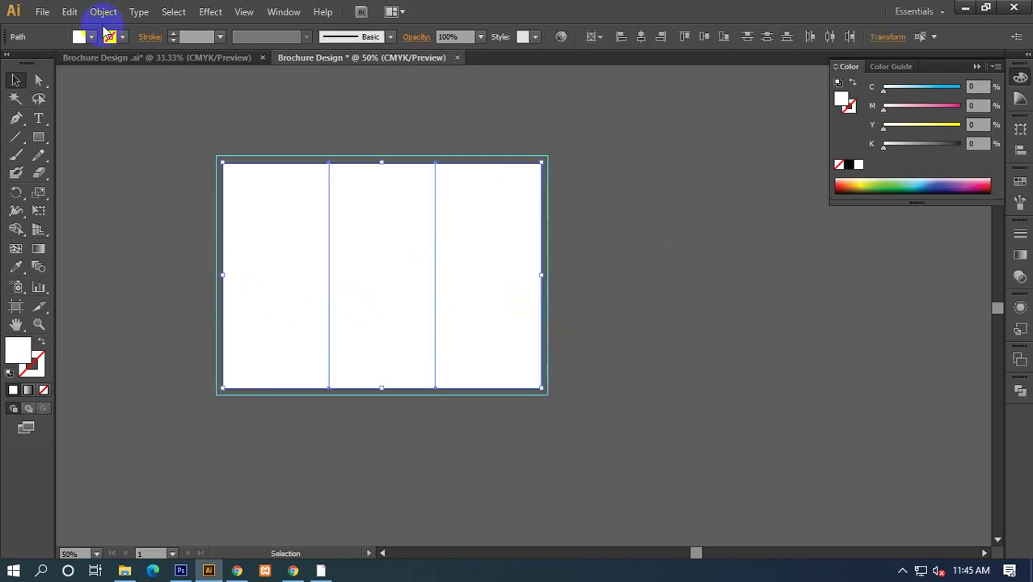
Offset the panel paths by -0.25 in and make the inset outlines margin guides.
{"action": "left_click", "coordinate": [101, 10]}
{"action": "mouse_move", "coordinate": [120, 317]}
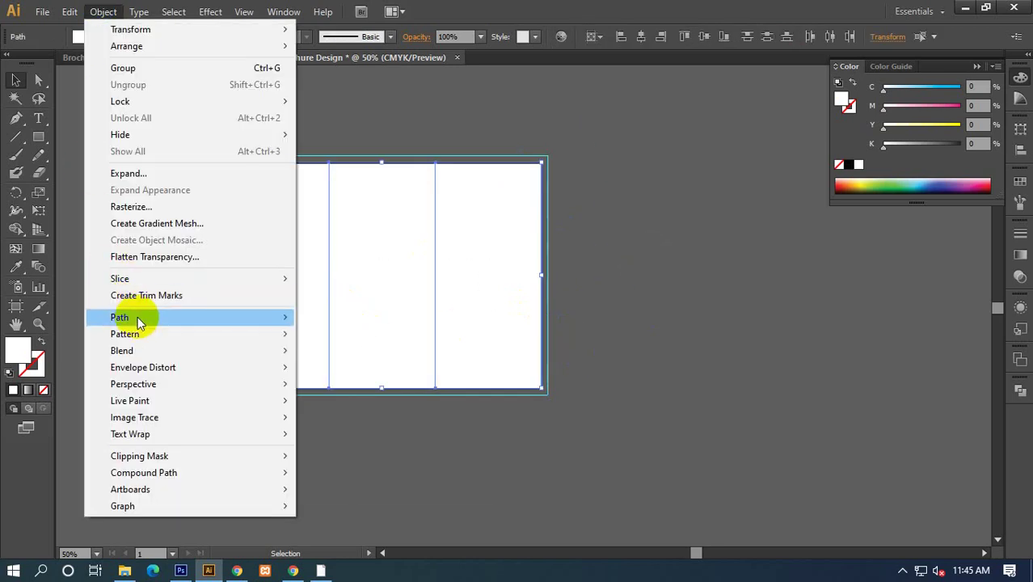
{"action": "left_click", "coordinate": [363, 371]}
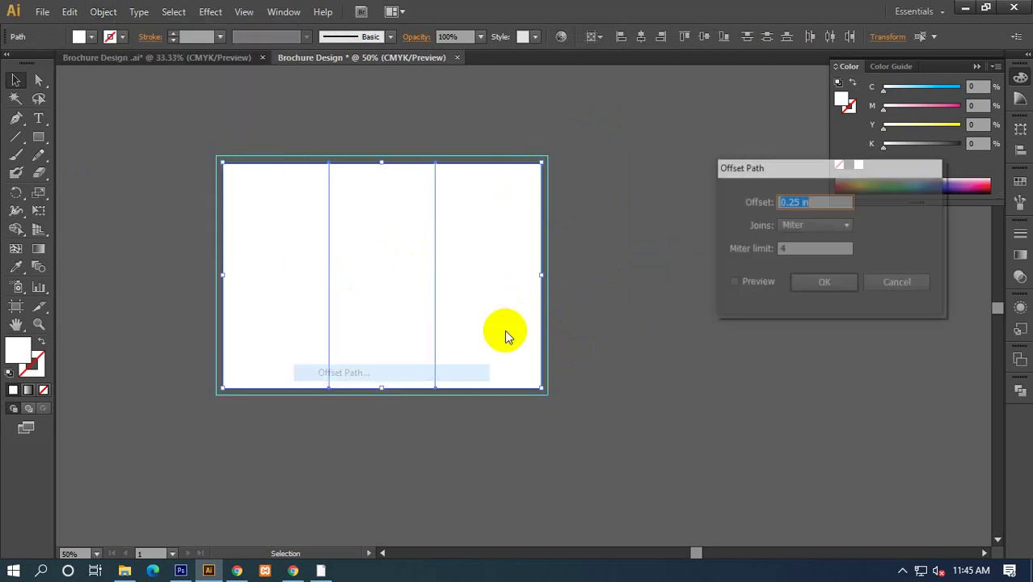
{"action": "left_click", "coordinate": [734, 283]}
{"action": "type", "text": "-0.25"}
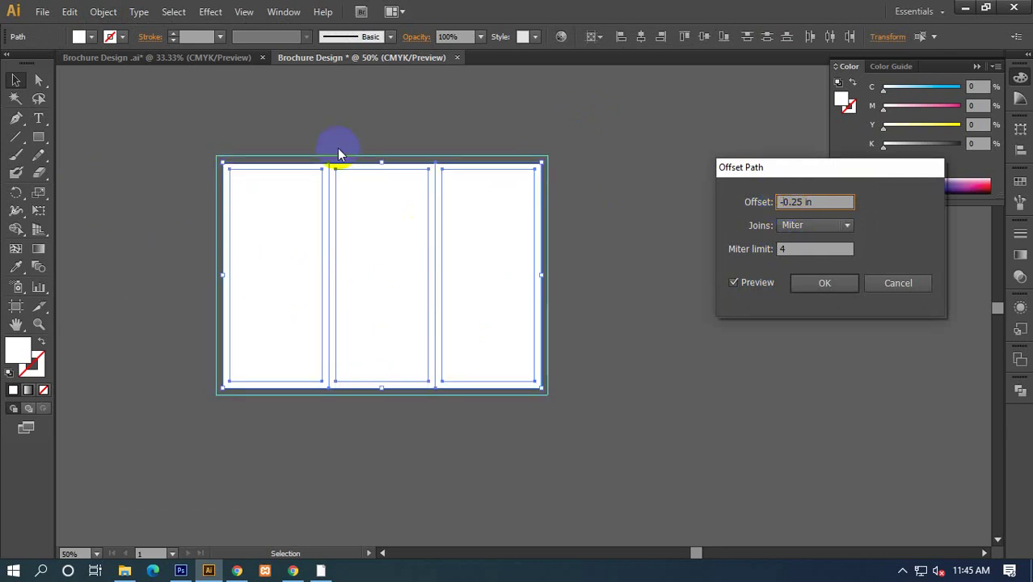
{"action": "left_click", "coordinate": [825, 284]}
{"action": "right_click", "coordinate": [395, 225]}
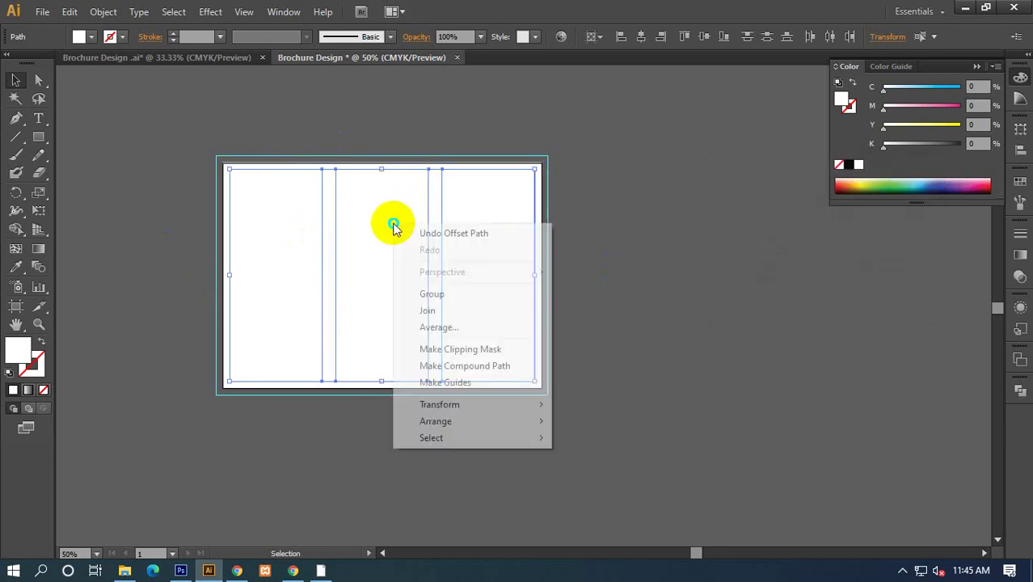
{"action": "left_click", "coordinate": [450, 383]}
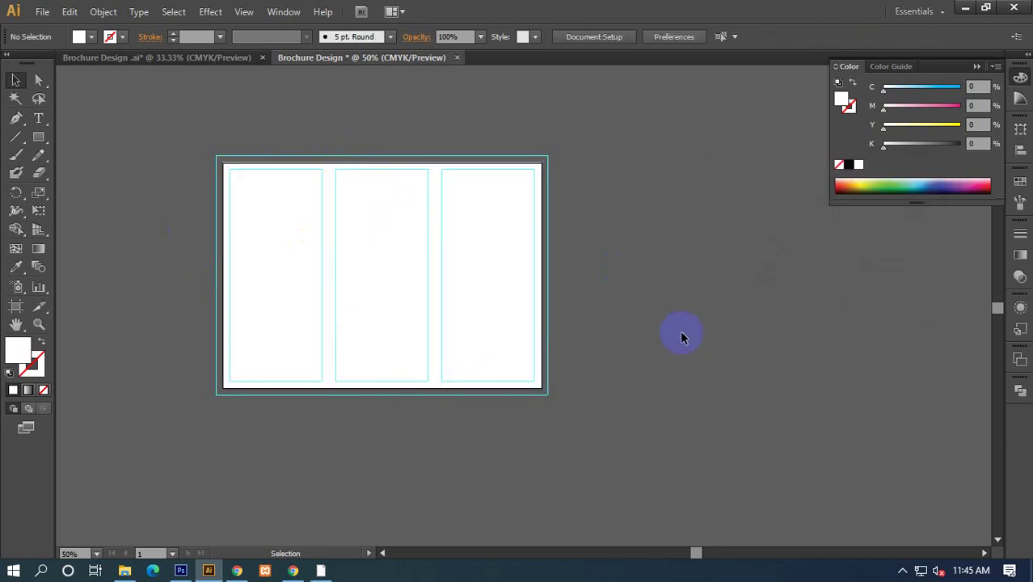
Reselect all three original panel paths.
{"action": "left_click", "coordinate": [473, 300]}
{"action": "left_click", "coordinate": [381, 267]}
{"action": "left_click", "coordinate": [489, 261]}
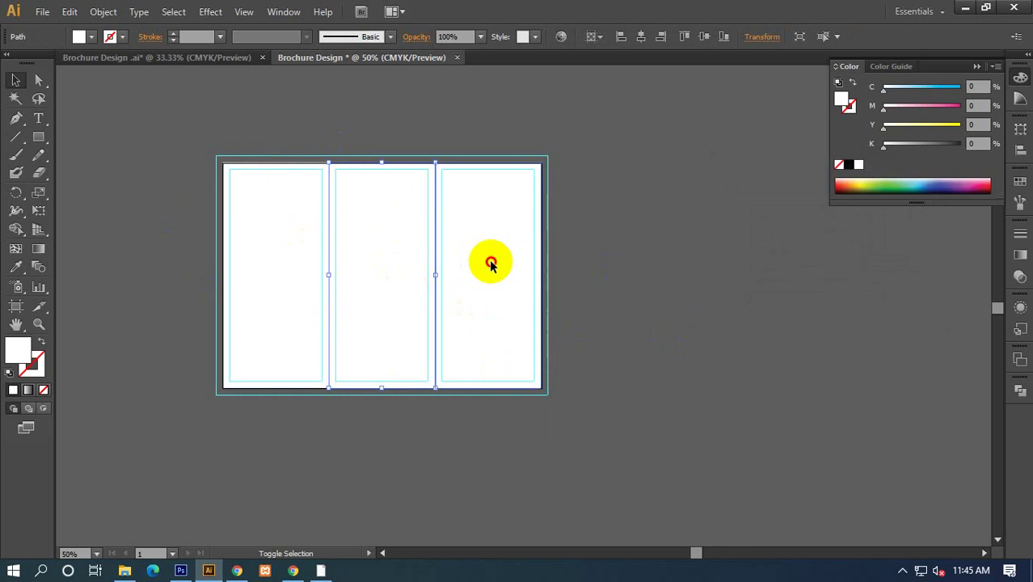
{"action": "left_click", "coordinate": [272, 259]}
{"action": "key", "text": "ctrl+shift+a"}
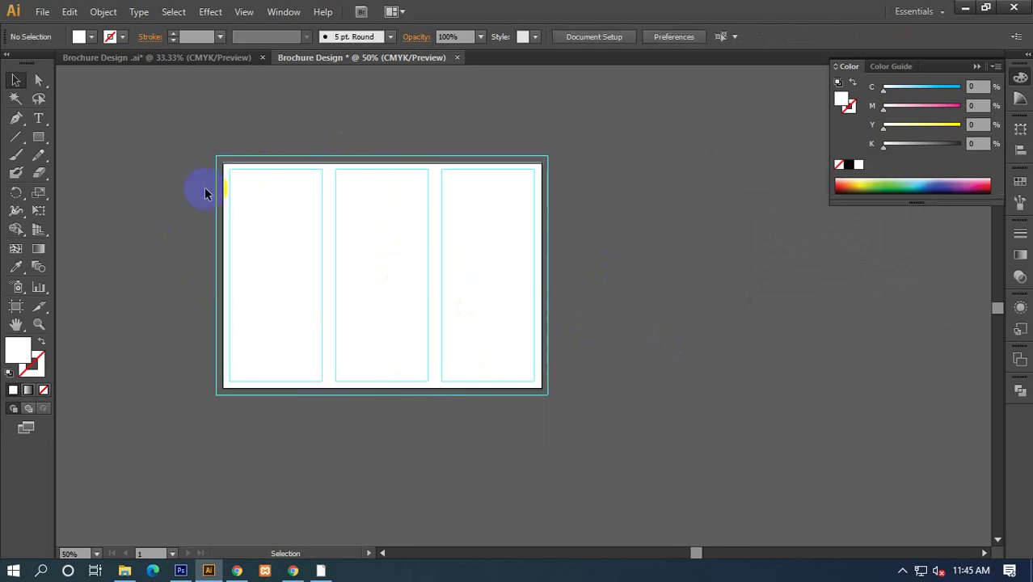
{"action": "mouse_move", "coordinate": [205, 191]}
{"action": "left_mouse_down"}
{"action": "mouse_move", "coordinate": [535, 270]}
{"action": "mouse_move", "coordinate": [635, 274]}
{"action": "left_mouse_up"}
{"action": "left_click", "coordinate": [174, 256]}
{"action": "left_click_drag", "start_coordinate": [157, 194], "coordinate": [557, 256]}
Turn the three panel paths into fold guides.
{"action": "right_click", "coordinate": [354, 245]}
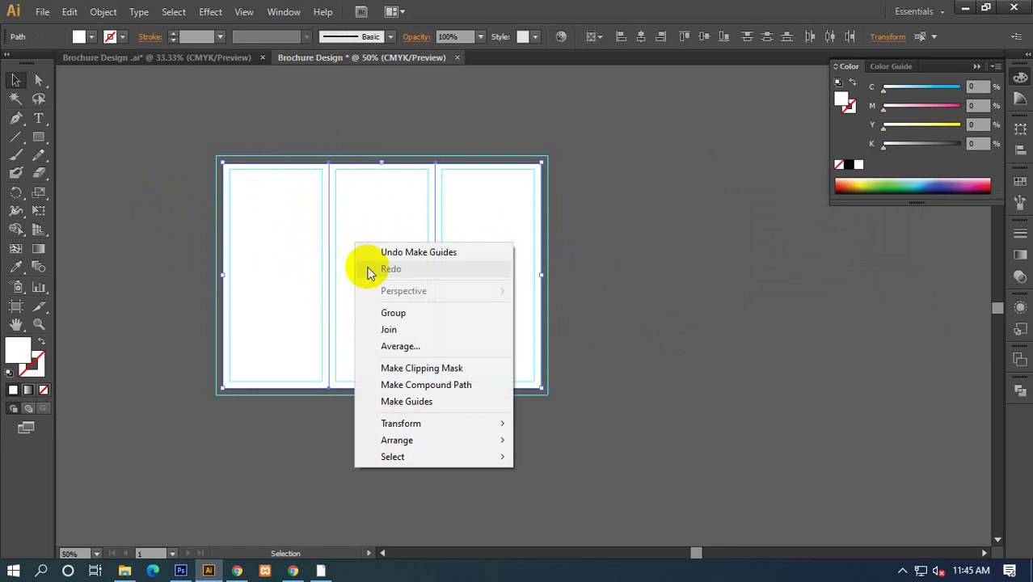
{"action": "left_click", "coordinate": [412, 399]}
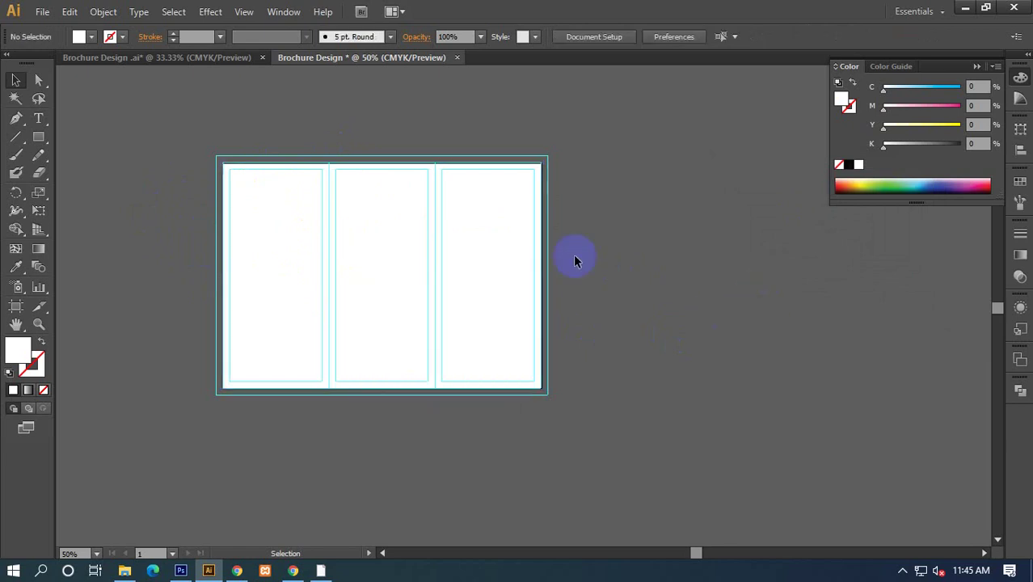
{"action": "scroll", "coordinate": [322, 212], "scroll_direction": "up", "scroll_amount": 3}
{"action": "scroll", "coordinate": [322, 212], "scroll_direction": "down", "scroll_amount": 1}
{"action": "scroll", "coordinate": [321, 211], "scroll_direction": "down", "scroll_amount": 2}
{"action": "left_click_drag", "start_coordinate": [152, 243], "coordinate": [137, 219]}
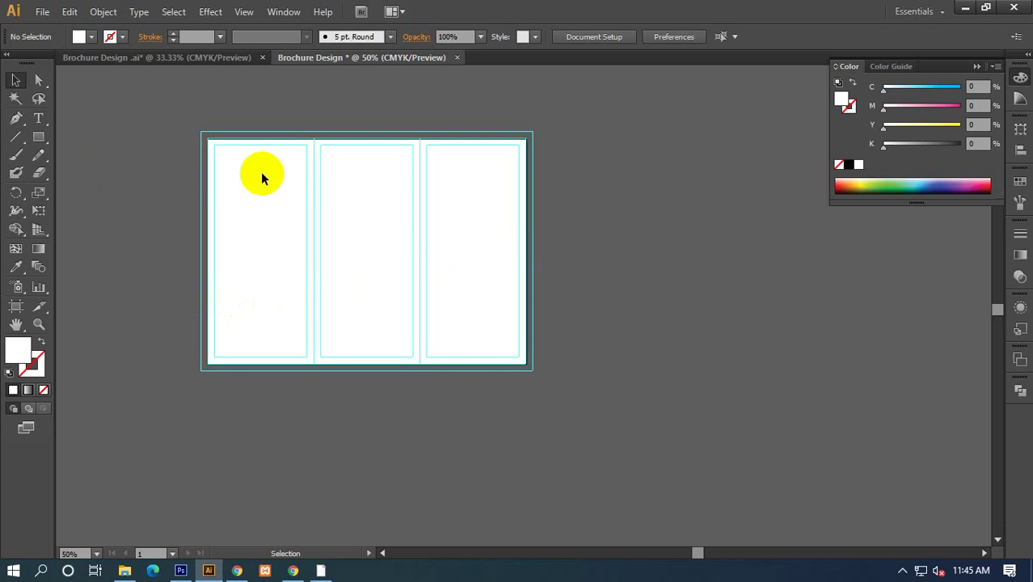
{"action": "scroll", "coordinate": [229, 154], "scroll_direction": "up", "scroll_amount": 5}
{"action": "left_click_drag", "start_coordinate": [214, 157], "coordinate": [316, 254]}
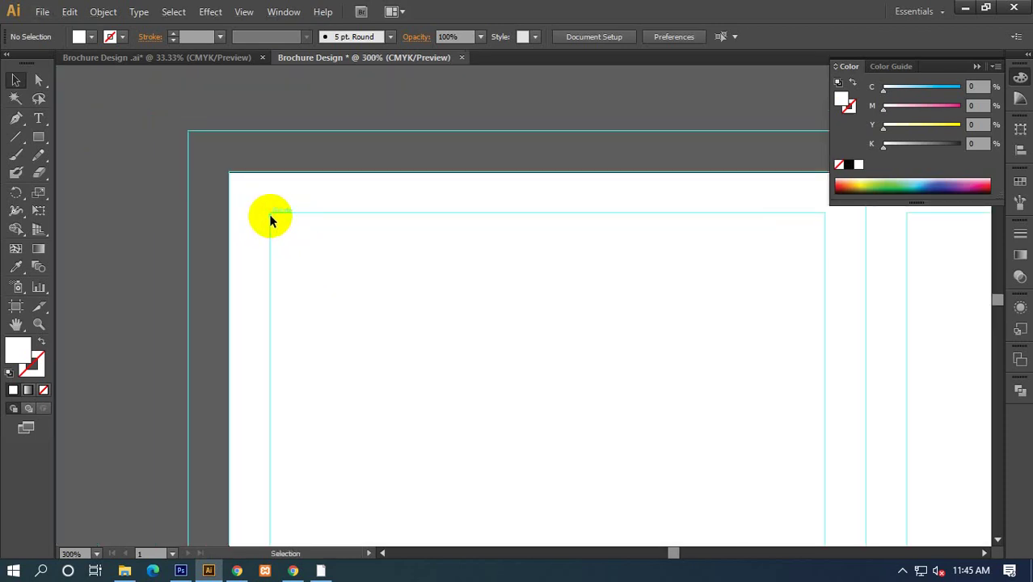
{"action": "scroll", "coordinate": [270, 217], "scroll_direction": "down", "scroll_amount": 1}
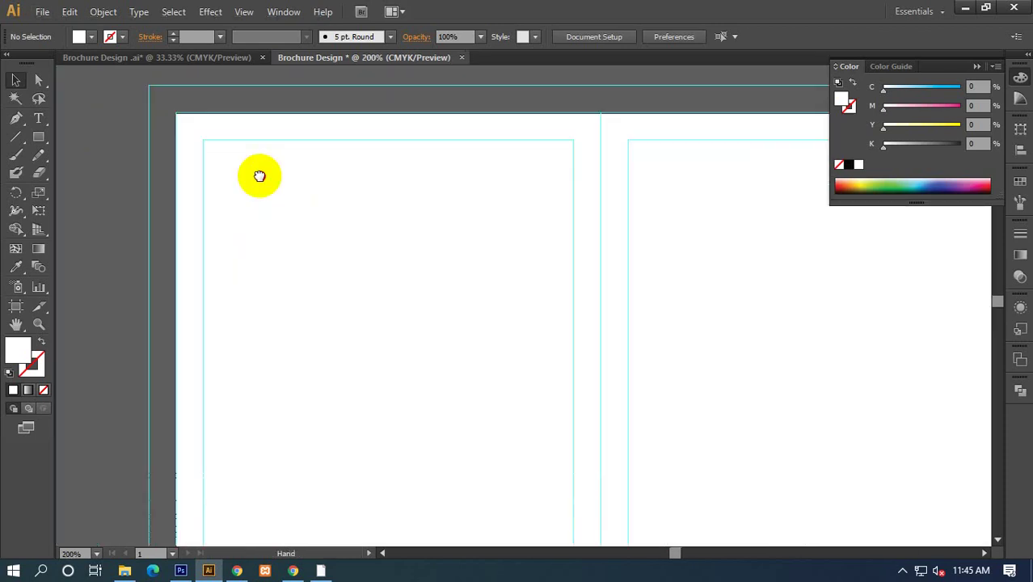
{"action": "scroll", "coordinate": [625, 360], "scroll_direction": "down", "scroll_amount": 2}
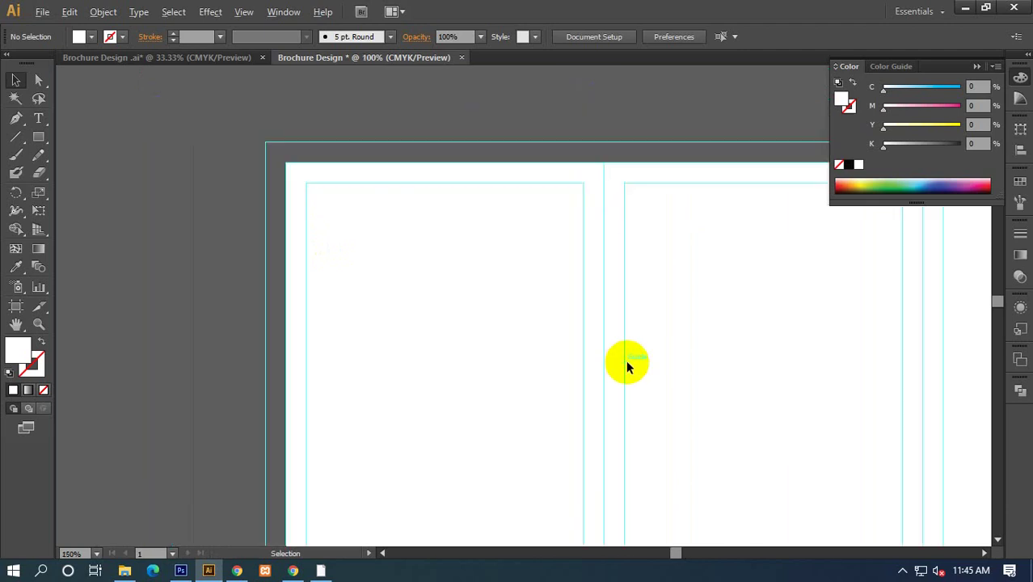
{"action": "scroll", "coordinate": [626, 360], "scroll_direction": "down", "scroll_amount": 1}
{"action": "left_click", "coordinate": [90, 64]}
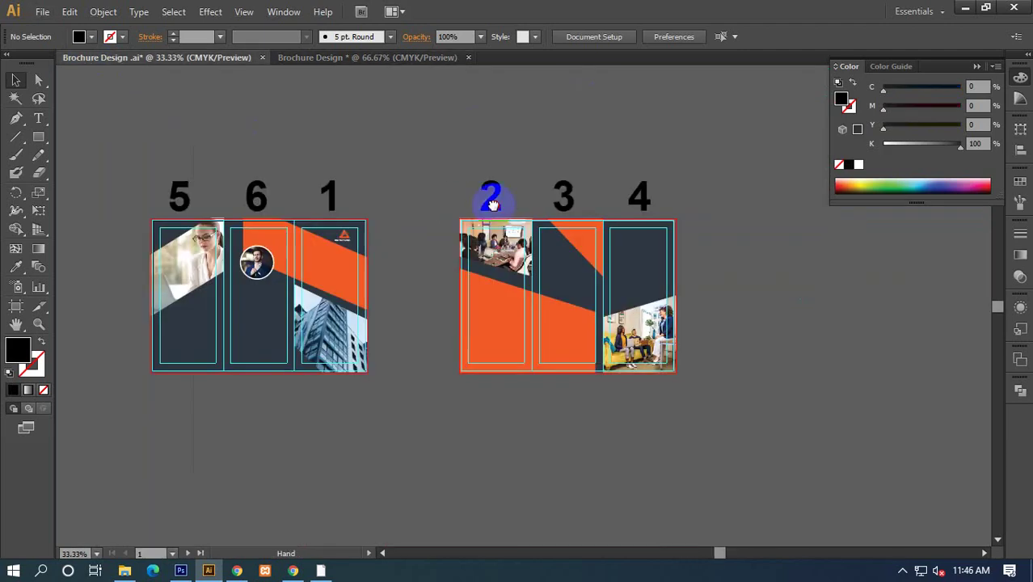
{"action": "scroll", "coordinate": [489, 196], "scroll_direction": "up", "scroll_amount": 1}
{"action": "scroll", "coordinate": [185, 293], "scroll_direction": "up", "scroll_amount": 2}
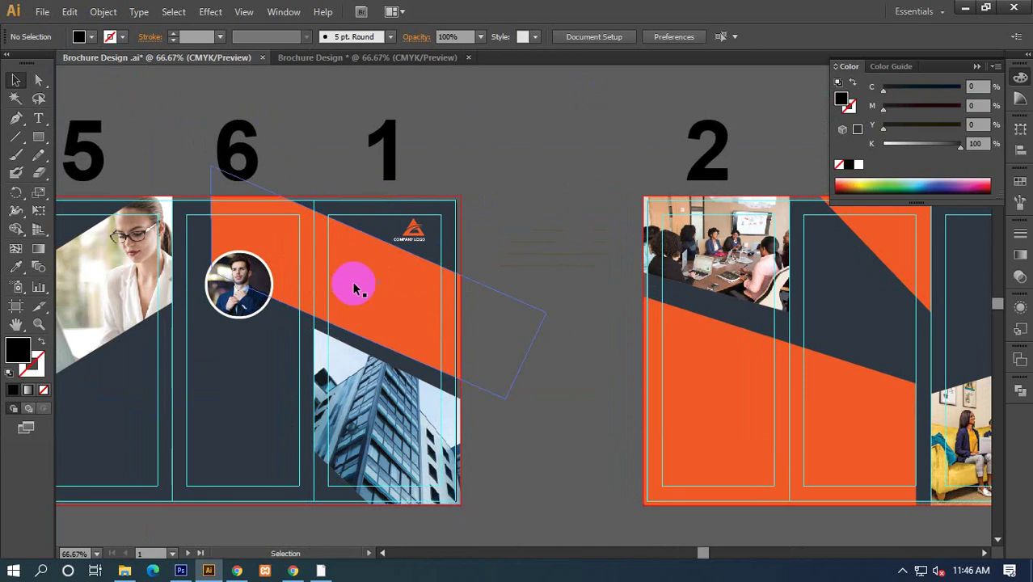
{"action": "left_click_drag", "start_coordinate": [728, 296], "coordinate": [533, 272]}
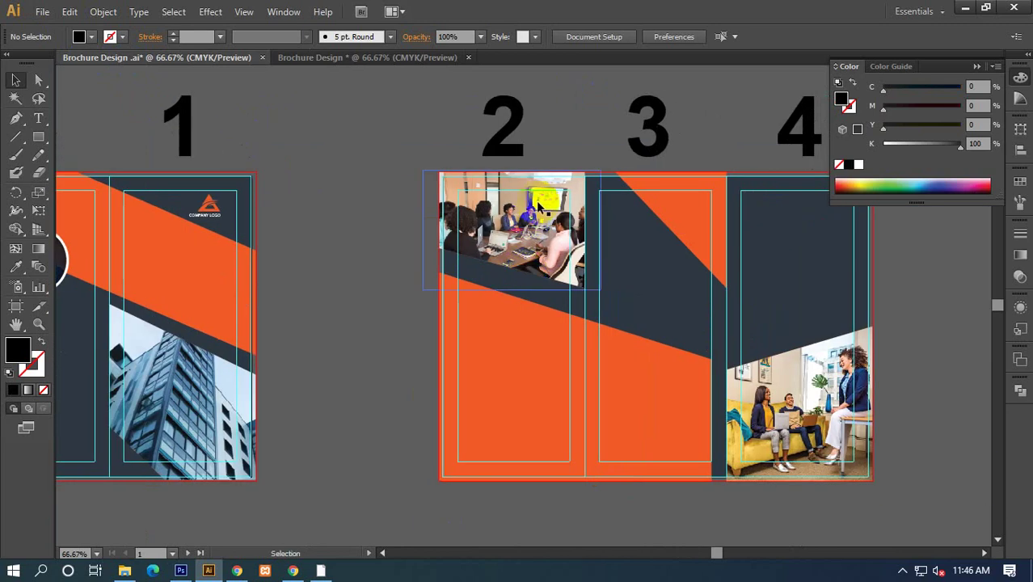
{"action": "left_click_drag", "start_coordinate": [714, 311], "coordinate": [447, 279]}
{"action": "left_click_drag", "start_coordinate": [290, 287], "coordinate": [685, 323]}
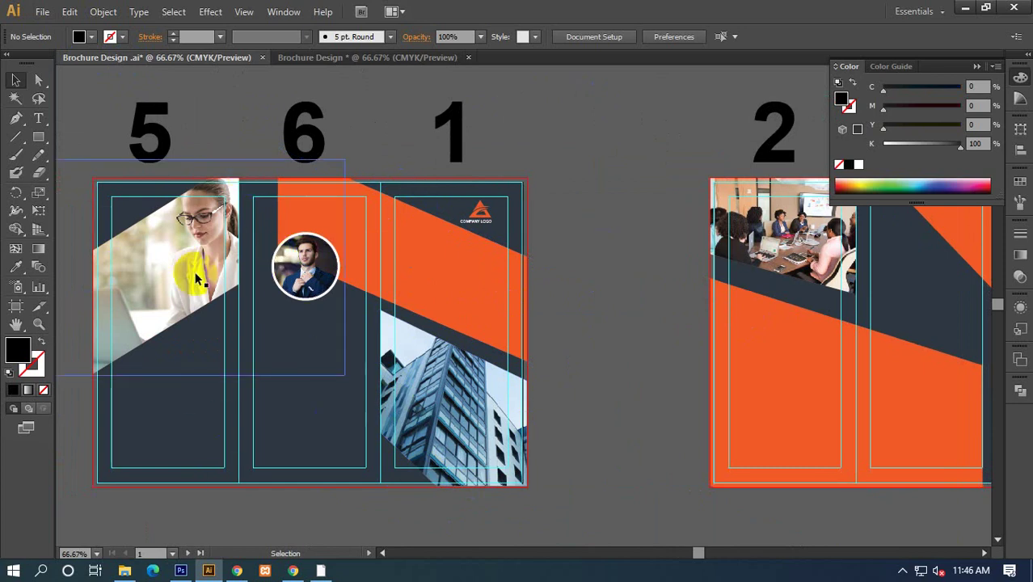
{"action": "left_click", "coordinate": [378, 59]}
{"action": "left_click_drag", "start_coordinate": [390, 163], "coordinate": [380, 119]}
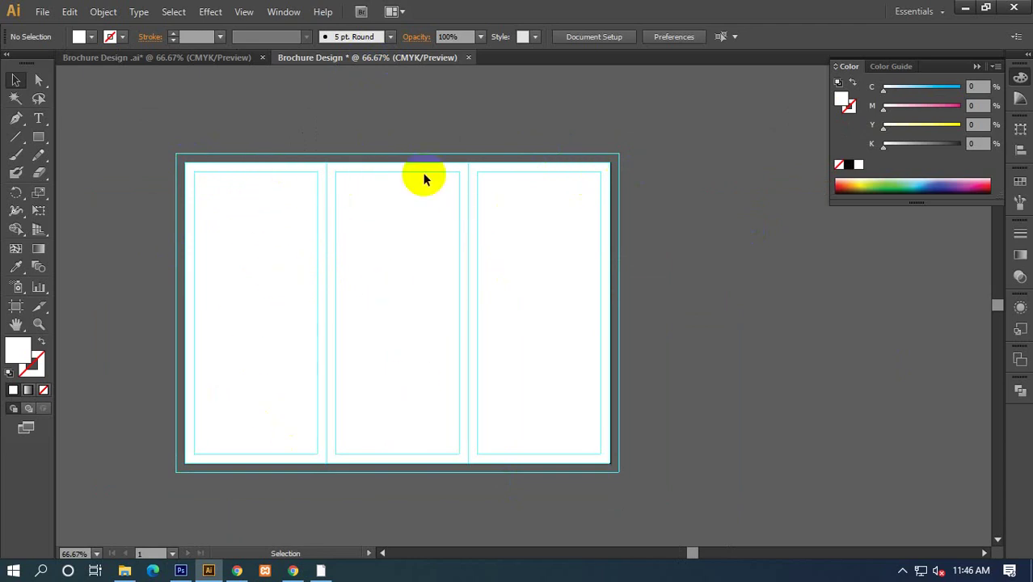
Minimize the course outline document and bring up the brochure folding images in Chrome.
{"action": "left_click", "coordinate": [634, 361]}
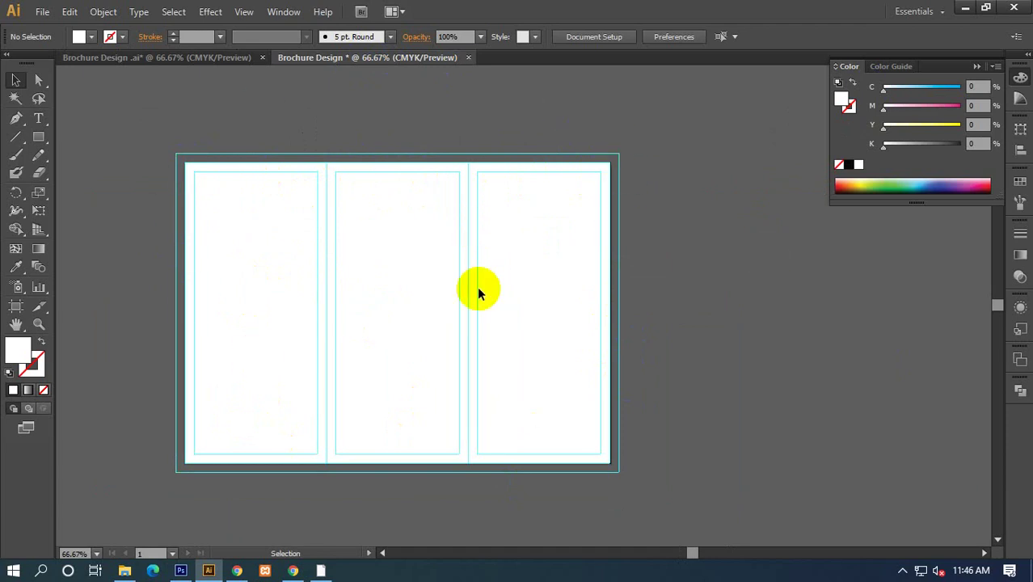
{"action": "left_click", "coordinate": [526, 168]}
{"action": "left_click", "coordinate": [321, 571]}
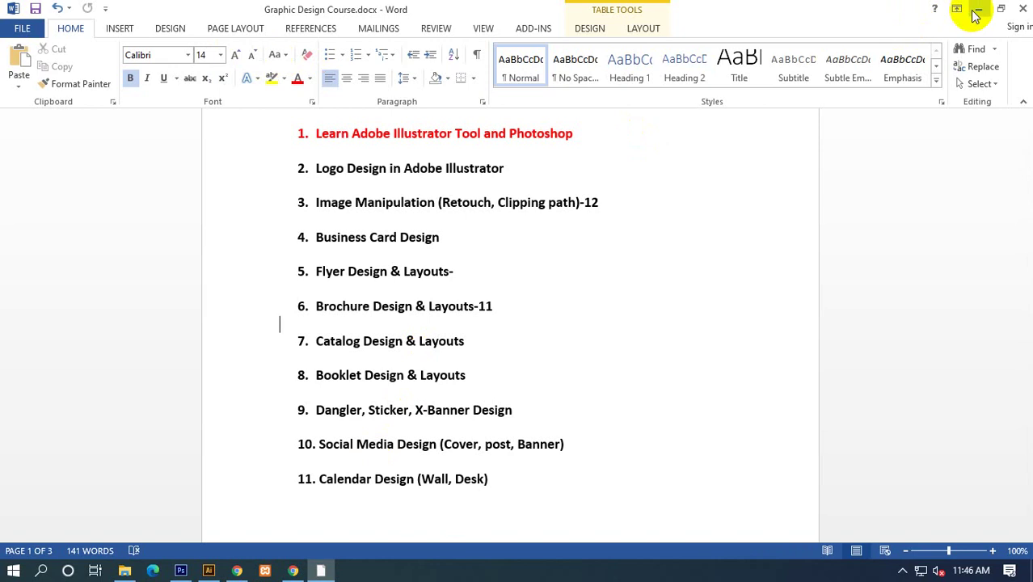
{"action": "left_click", "coordinate": [977, 15]}
{"action": "left_click", "coordinate": [293, 571]}
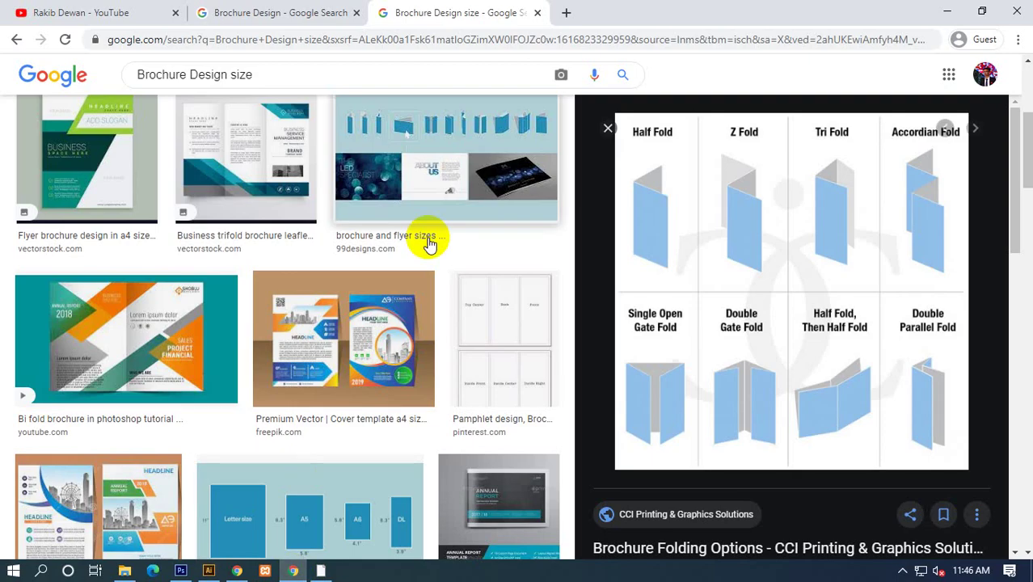
Copy the brochure folding options chart and paste it into Illustrator.
{"action": "right_click", "coordinate": [719, 194]}
{"action": "left_click", "coordinate": [740, 342]}
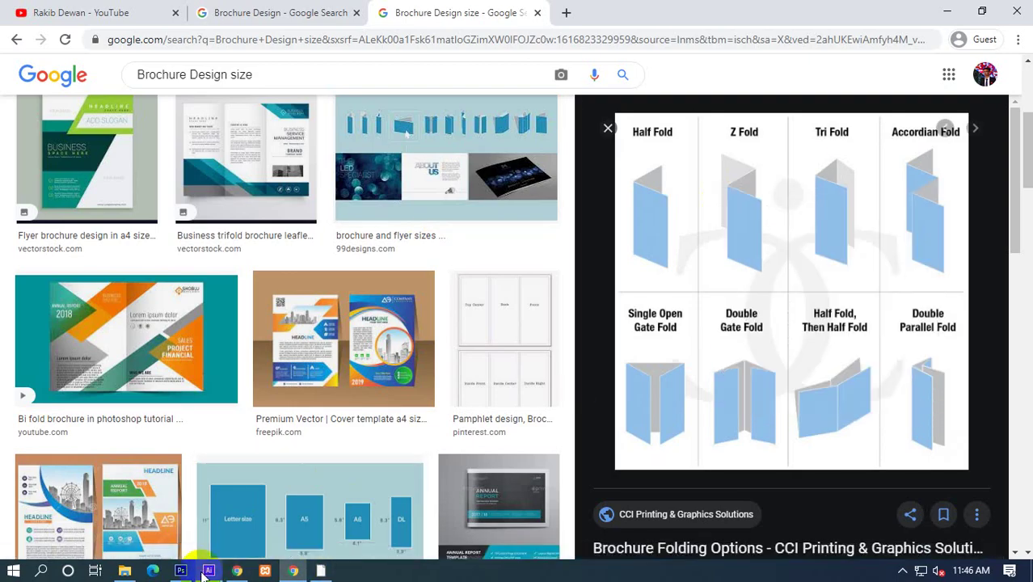
{"action": "left_click", "coordinate": [207, 570]}
{"action": "key", "text": "ctrl+v"}
Move the pasted fold chart to the right of the artboard and deselect it.
{"action": "scroll", "coordinate": [512, 293], "scroll_direction": "down", "scroll_amount": 1}
{"action": "left_click_drag", "start_coordinate": [512, 293], "coordinate": [731, 277]}
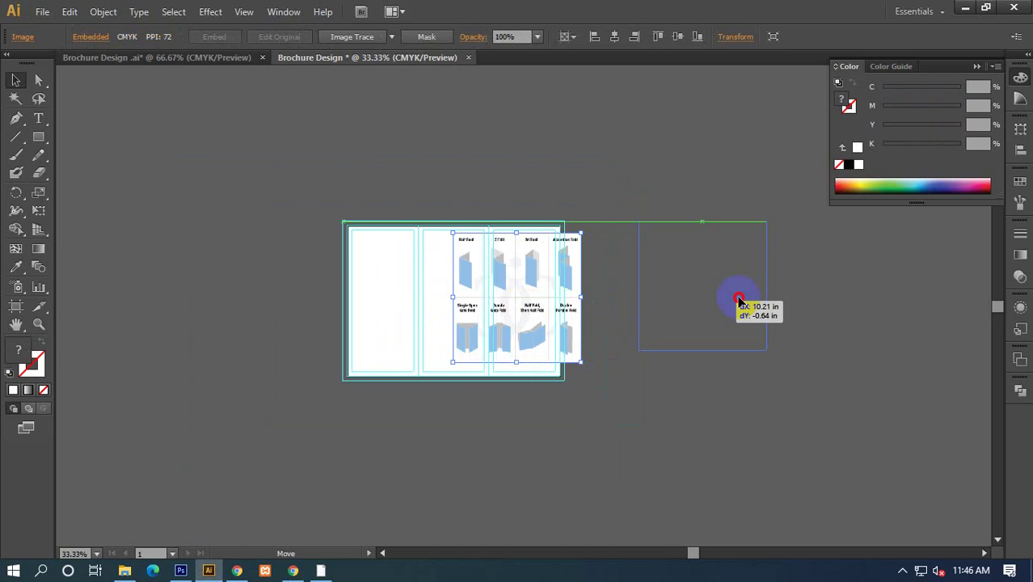
{"action": "scroll", "coordinate": [623, 311], "scroll_direction": "up", "scroll_amount": 1}
{"action": "mouse_move", "coordinate": [622, 312]}
{"action": "left_mouse_down"}
{"action": "mouse_move", "coordinate": [567, 283]}
{"action": "mouse_move", "coordinate": [583, 316]}
{"action": "left_mouse_up"}
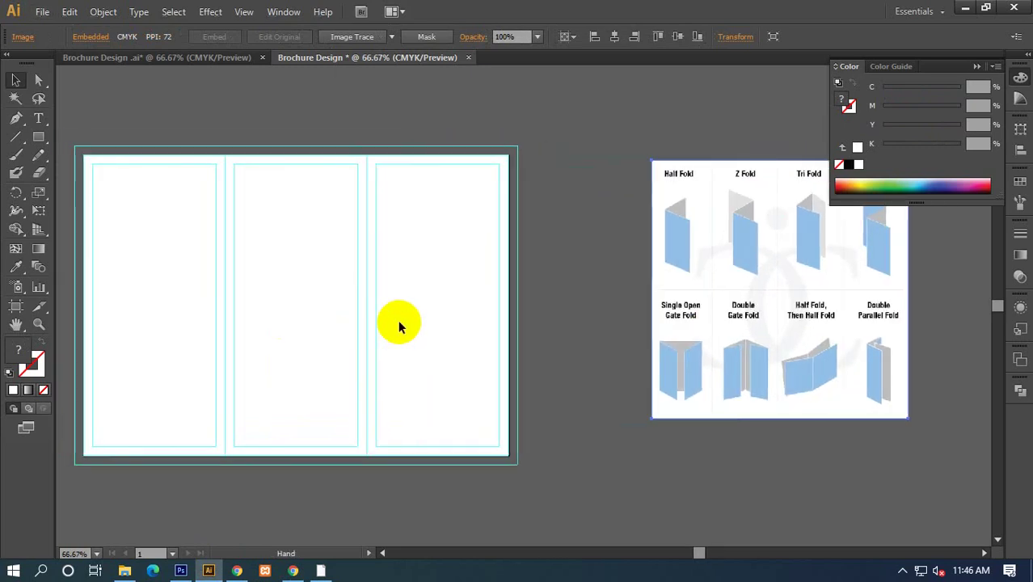
{"action": "left_click_drag", "start_coordinate": [740, 239], "coordinate": [705, 243]}
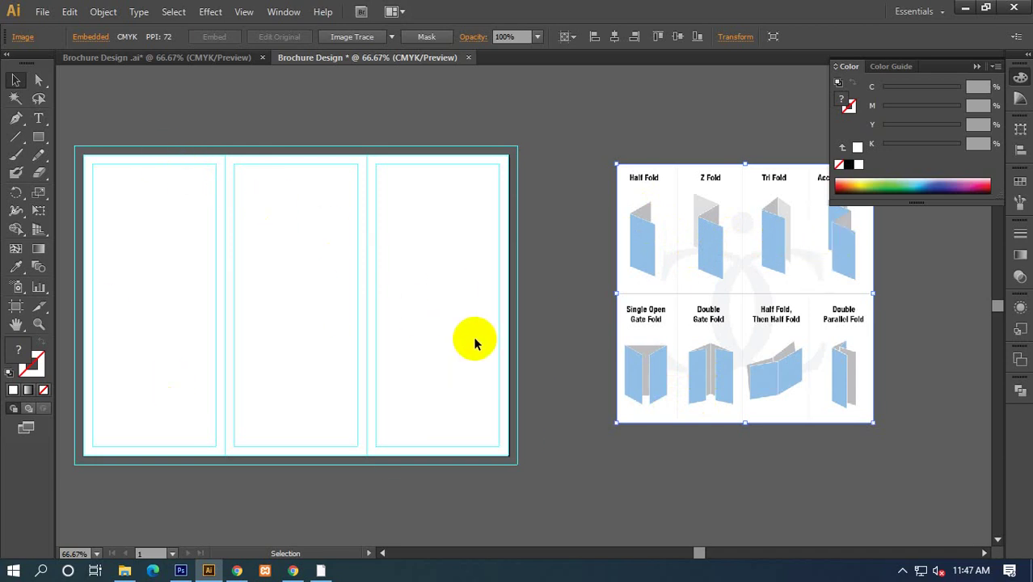
{"action": "scroll", "coordinate": [506, 199], "scroll_direction": "up", "scroll_amount": 4}
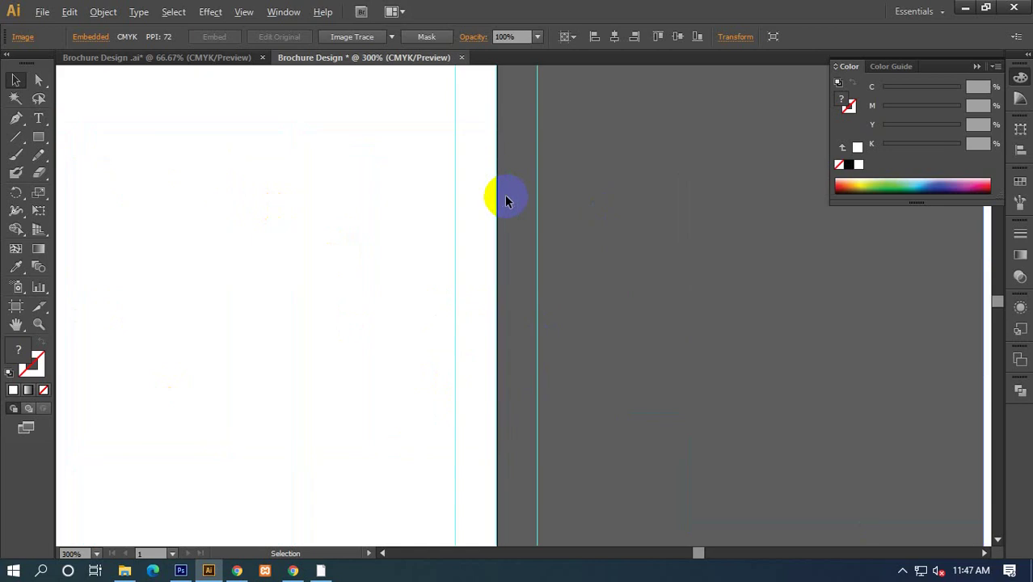
{"action": "left_click", "coordinate": [454, 139]}
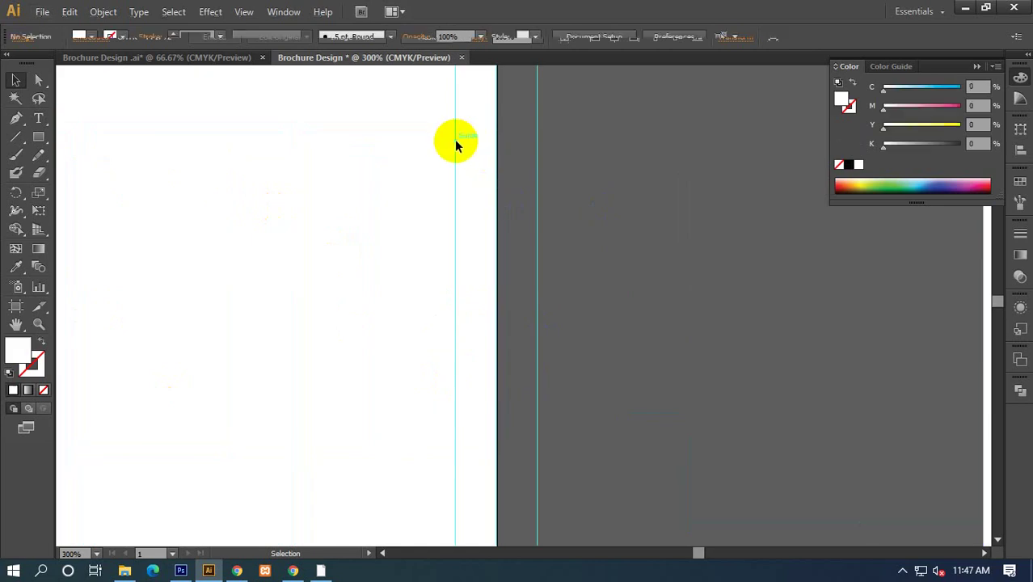
Zoom and scroll so the artboard and reference image are both in view.
{"action": "scroll", "coordinate": [454, 139], "scroll_direction": "down", "scroll_amount": 3}
{"action": "scroll", "coordinate": [455, 139], "scroll_direction": "left", "scroll_amount": 4}
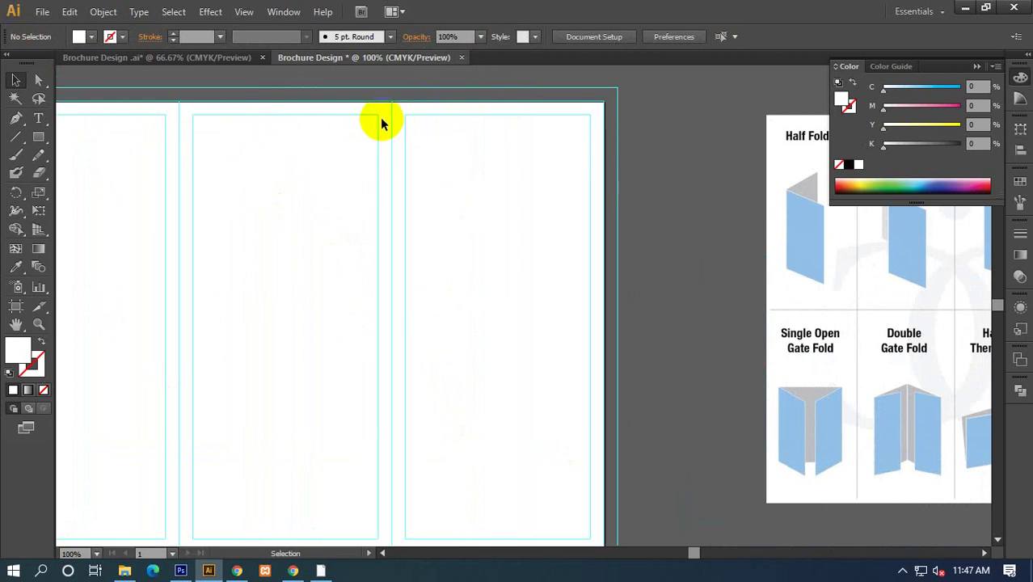
{"action": "scroll", "coordinate": [375, 140], "scroll_direction": "left", "scroll_amount": 10}
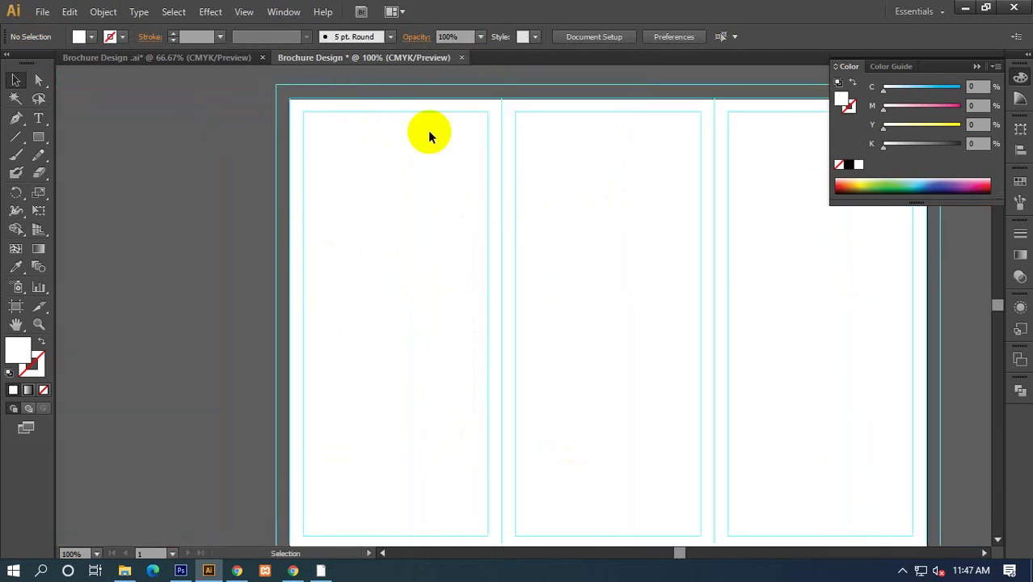
{"action": "key", "text": "ctrl+minus"}
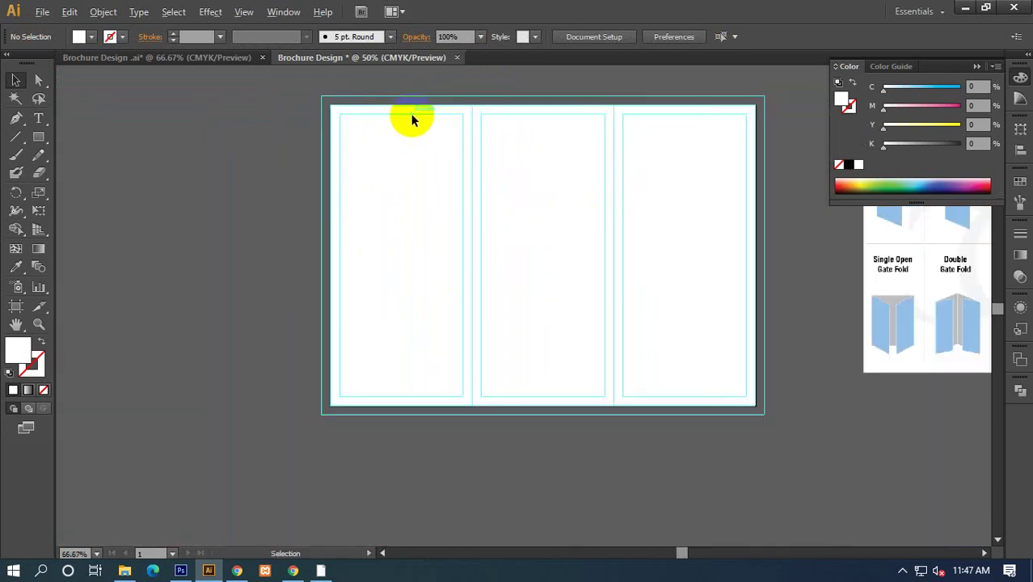
{"action": "key", "text": "ctrl+minus"}
{"action": "scroll", "coordinate": [673, 400], "scroll_direction": "up", "scroll_amount": 1}
{"action": "scroll", "coordinate": [673, 400], "scroll_direction": "right", "scroll_amount": 1}
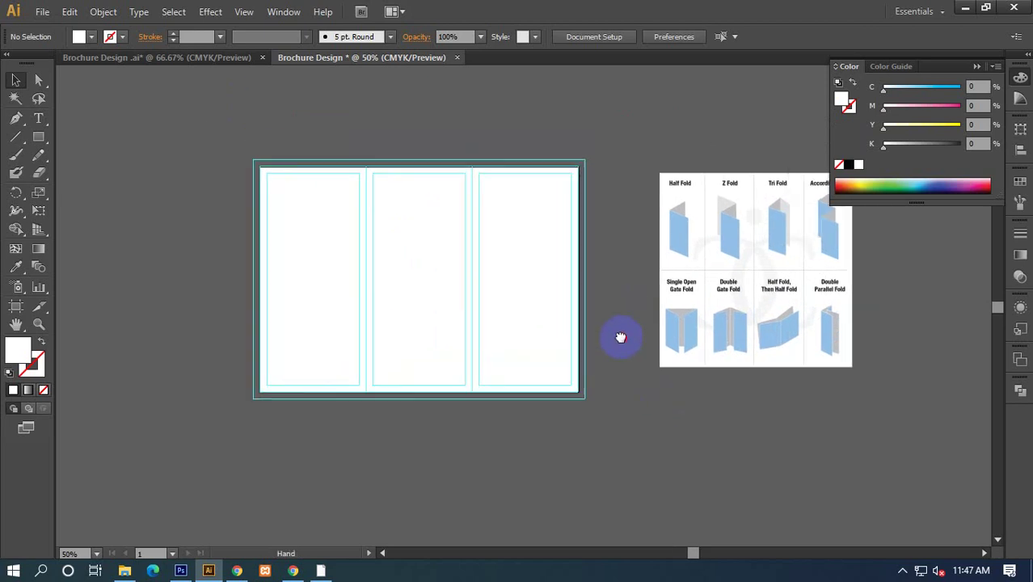
{"action": "key", "text": "ctrl+plus"}
{"action": "key", "text": "ctrl+plus"}
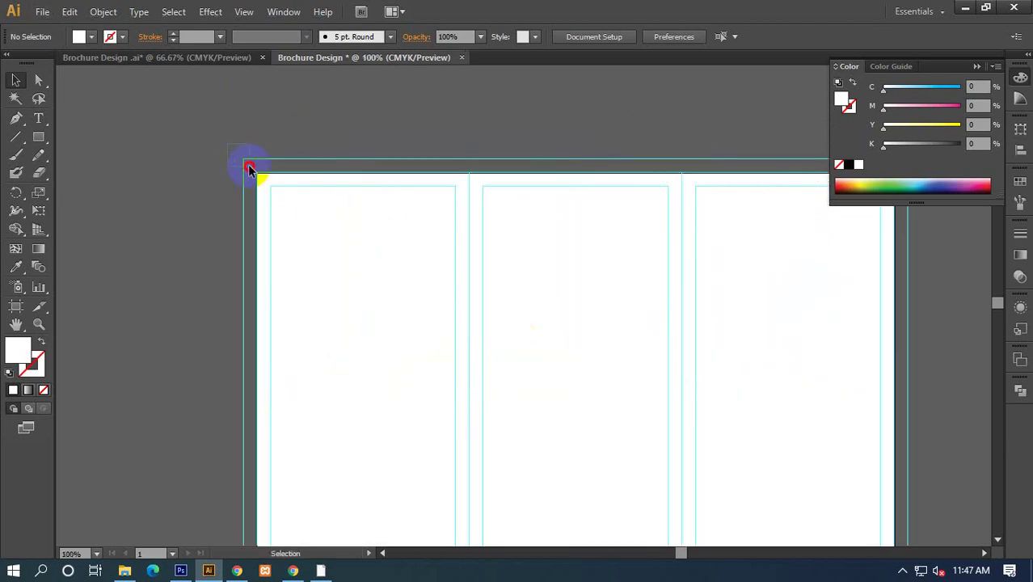
Place the fold-types image above and to the left of the artboard.
{"action": "scroll", "coordinate": [249, 170], "scroll_direction": "down", "scroll_amount": 2, "text": "alt"}
{"action": "scroll", "coordinate": [364, 207], "scroll_direction": "right", "scroll_amount": 1}
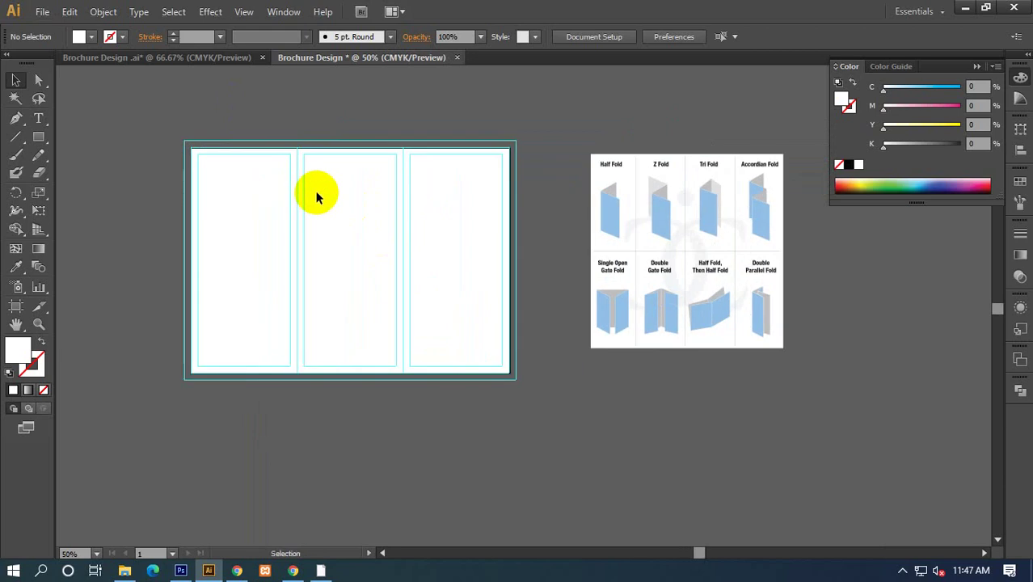
{"action": "scroll", "coordinate": [397, 203], "scroll_direction": "right", "scroll_amount": 1}
{"action": "scroll", "coordinate": [355, 198], "scroll_direction": "right", "scroll_amount": 2}
{"action": "scroll", "coordinate": [548, 228], "scroll_direction": "down", "scroll_amount": 1, "text": "alt"}
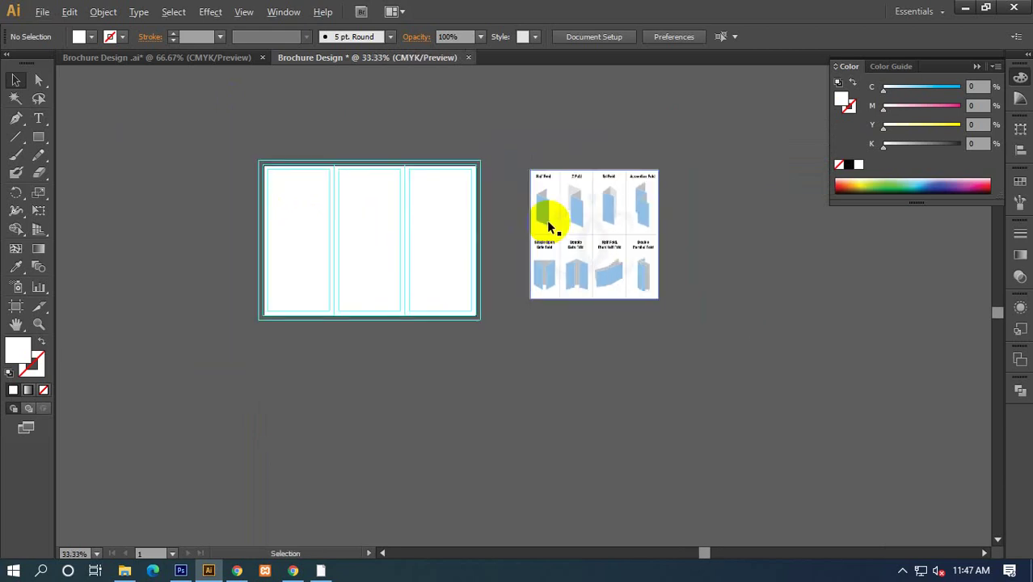
{"action": "mouse_move", "coordinate": [548, 227]}
{"action": "left_mouse_down"}
{"action": "mouse_move", "coordinate": [272, 208]}
{"action": "mouse_move", "coordinate": [150, 142]}
{"action": "mouse_move", "coordinate": [295, 198]}
{"action": "mouse_move", "coordinate": [189, 170]}
{"action": "left_mouse_up"}
{"action": "scroll", "coordinate": [162, 150], "scroll_direction": "down", "scroll_amount": 1, "text": "alt"}
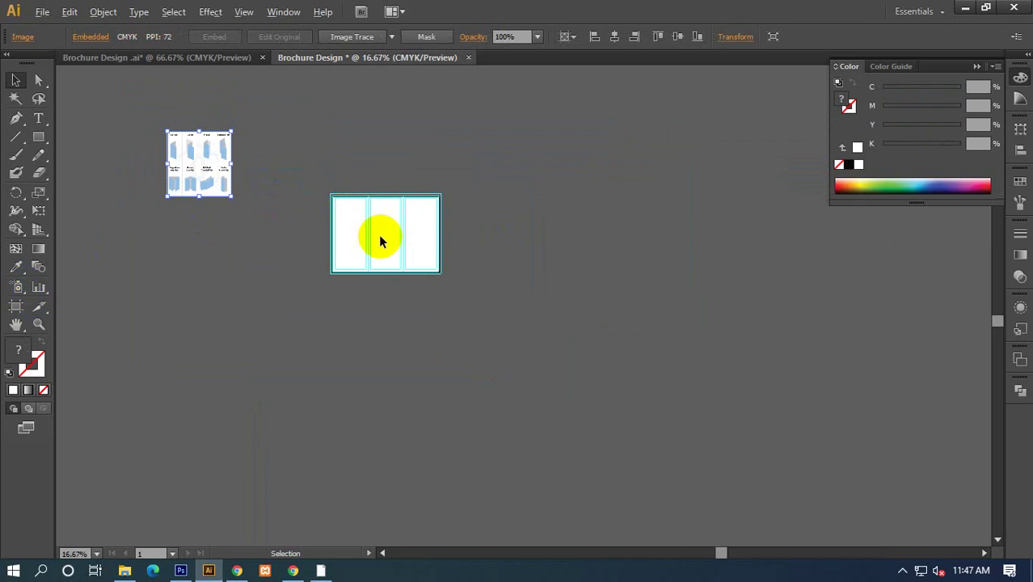
{"action": "scroll", "coordinate": [396, 230], "scroll_direction": "up", "scroll_amount": 1, "text": "alt"}
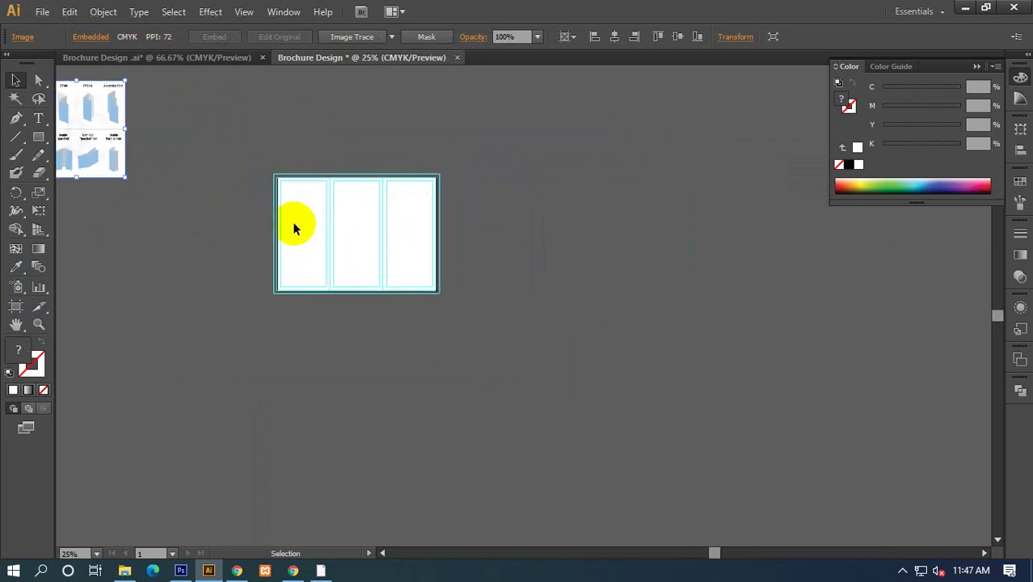
Unlock the guides and select the brochure guide paths.
{"action": "left_click", "coordinate": [247, 172]}
{"action": "right_click", "coordinate": [218, 182]}
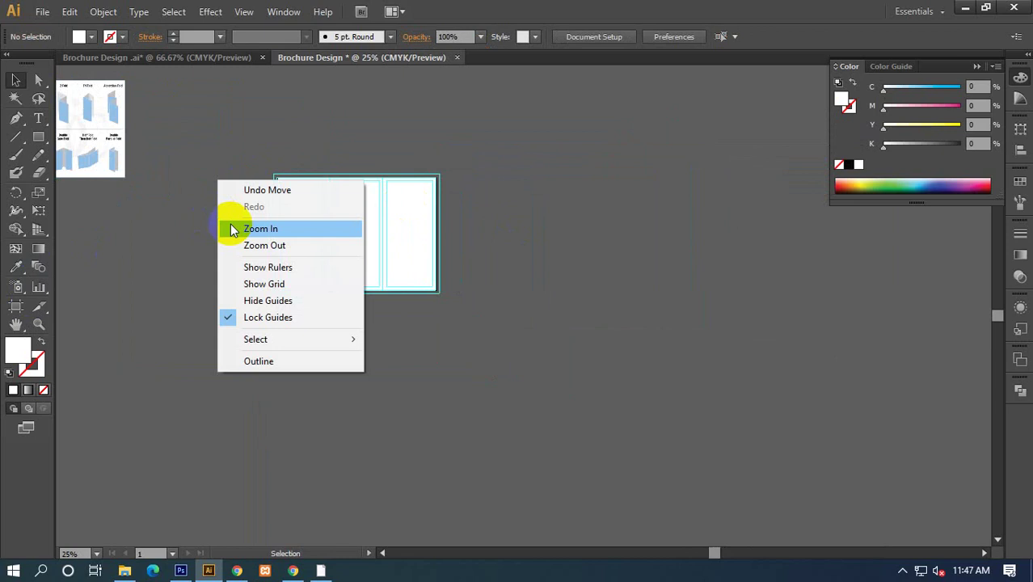
{"action": "left_click", "coordinate": [266, 317]}
{"action": "left_click_drag", "start_coordinate": [260, 173], "coordinate": [550, 396]}
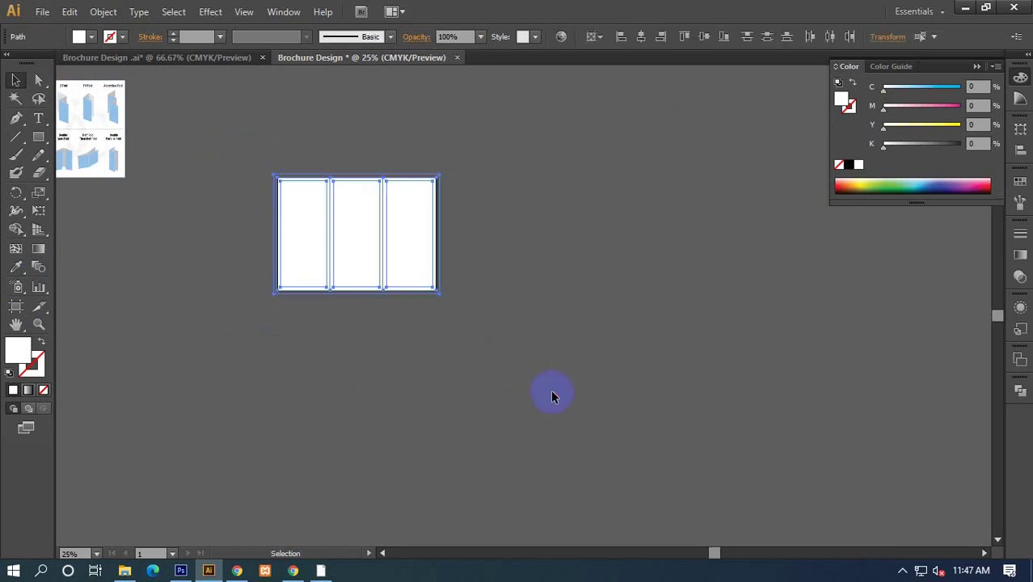
{"action": "left_click_drag", "start_coordinate": [270, 127], "coordinate": [441, 354]}
Alt-drag Artboard 1 with the Artboard tool to create a copy on its right.
{"action": "left_click", "coordinate": [16, 307]}
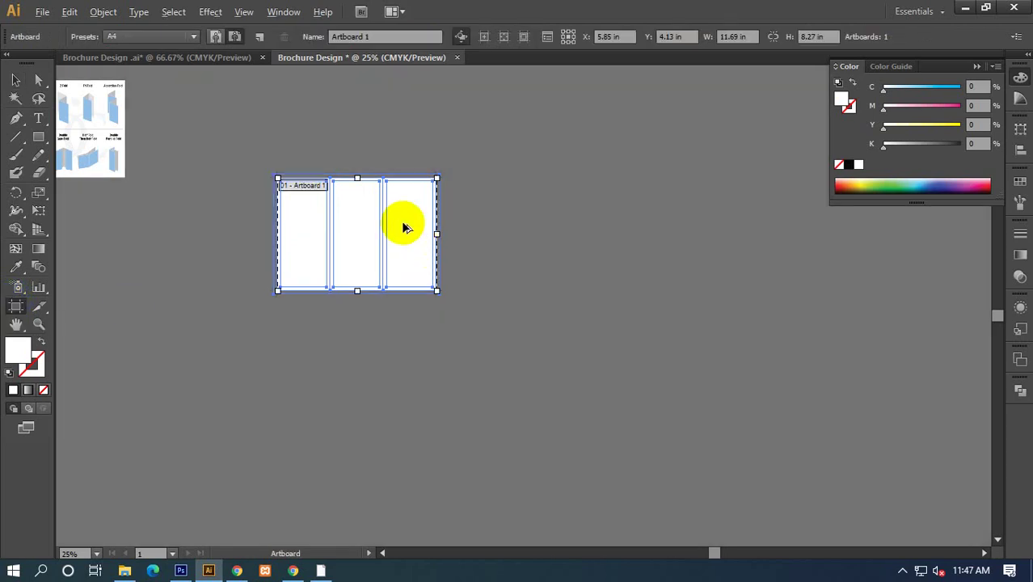
{"action": "left_click_drag", "start_coordinate": [388, 232], "coordinate": [616, 244]}
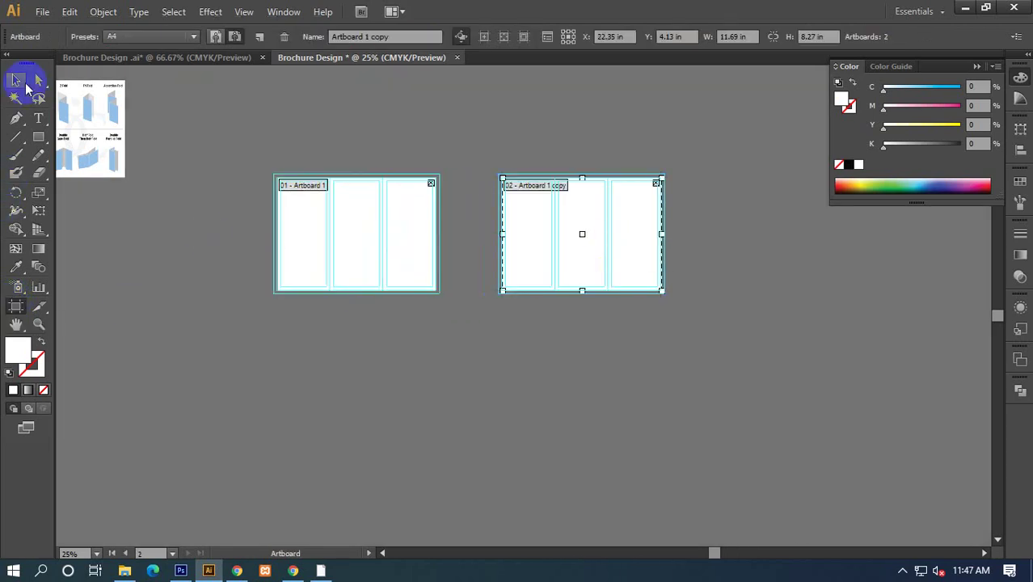
{"action": "left_click", "coordinate": [16, 80]}
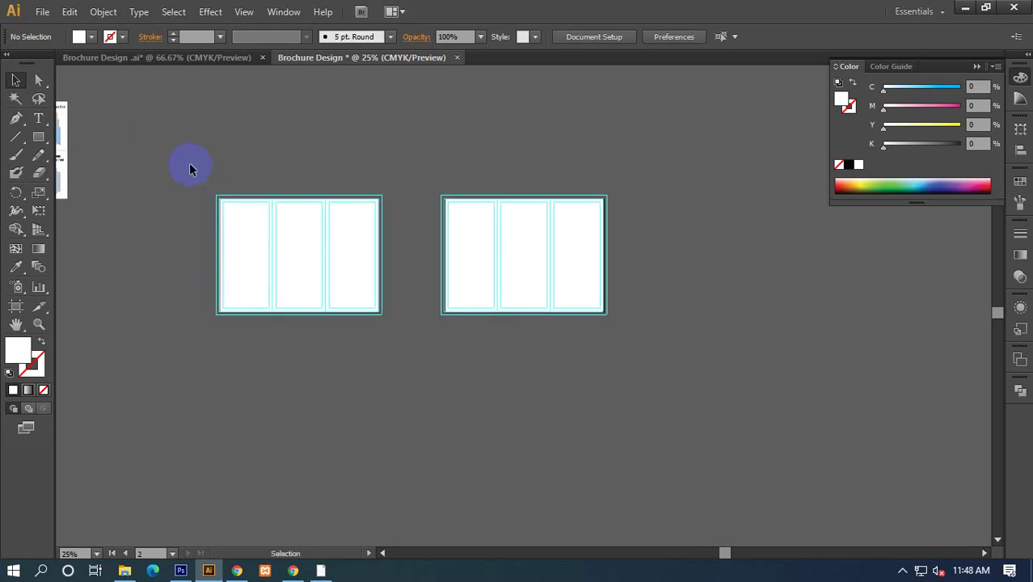
{"action": "left_click_drag", "start_coordinate": [702, 416], "coordinate": [703, 417]}
{"action": "left_click", "coordinate": [704, 418]}
Collapse the colour panel and zoom in to frame both artboards.
{"action": "left_click", "coordinate": [976, 66]}
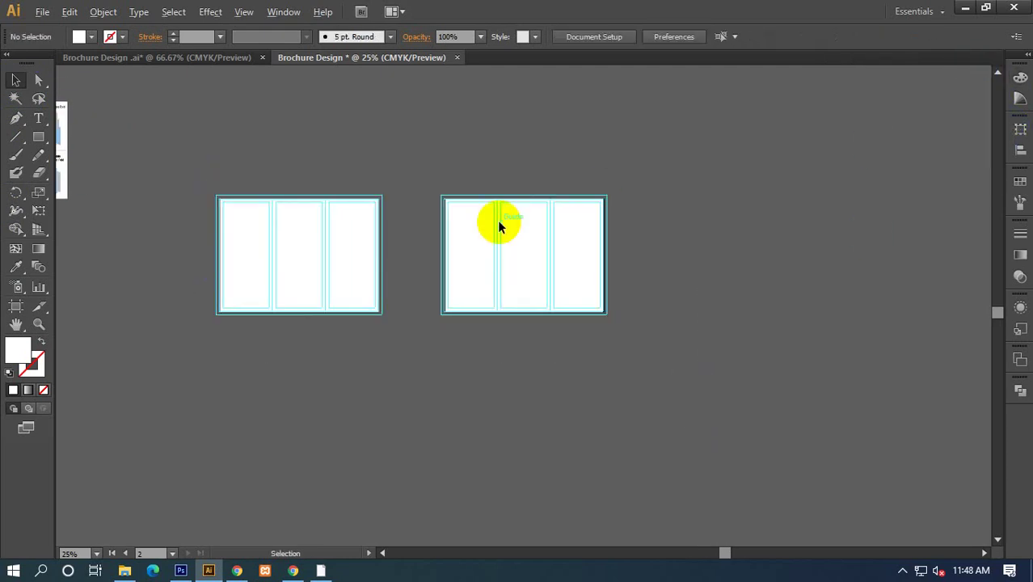
{"action": "left_click", "coordinate": [498, 222], "text": "ctrl"}
{"action": "left_click", "coordinate": [357, 289], "text": "ctrl"}
{"action": "left_click_drag", "start_coordinate": [343, 309], "coordinate": [376, 309]}
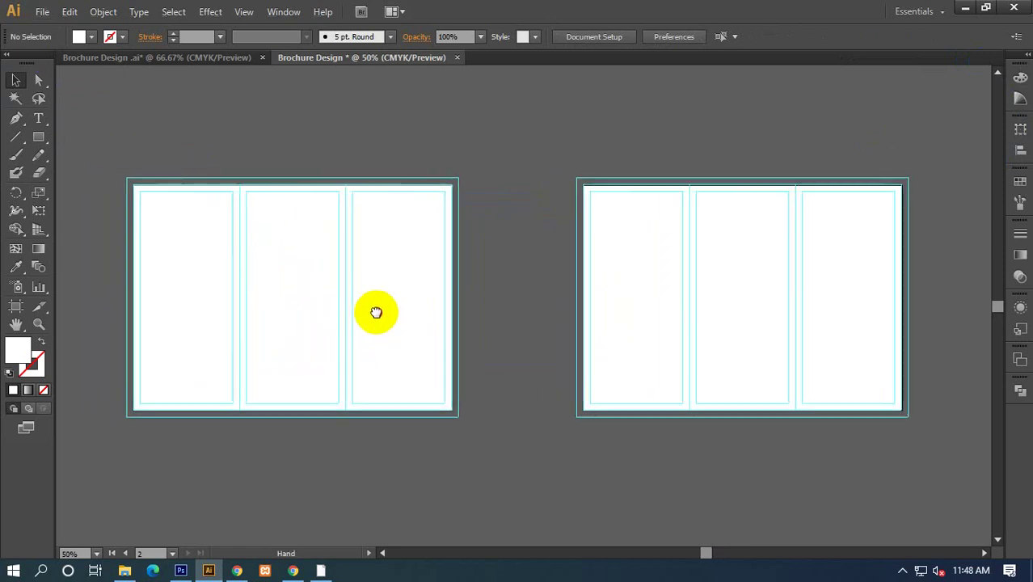
{"action": "left_click", "coordinate": [460, 278]}
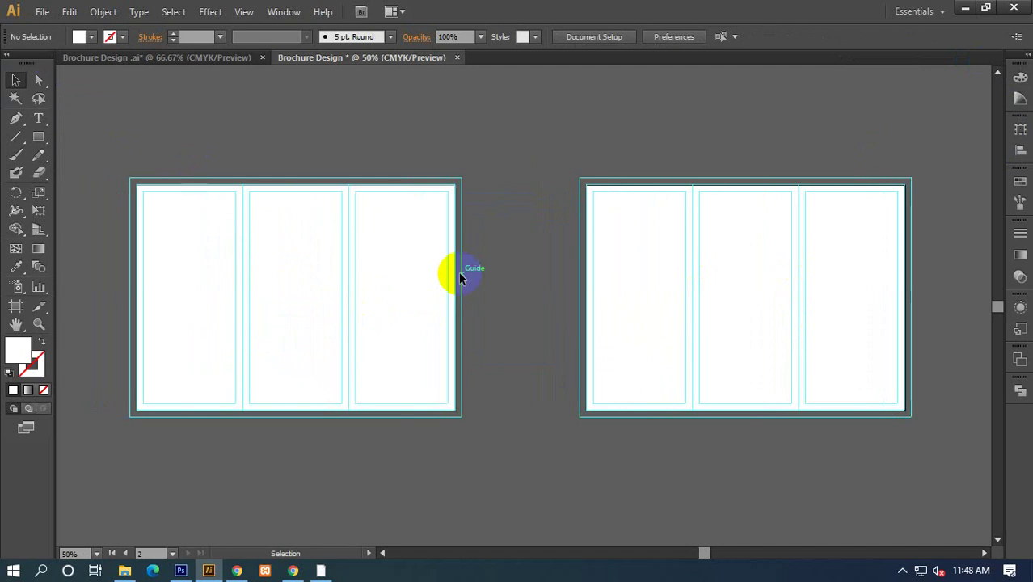
Delete the fold-types reference image.
{"action": "key", "text": "ctrl+minus"}
{"action": "key", "text": "ctrl+minus"}
{"action": "key", "text": "ctrl+minus"}
{"action": "key", "text": "ctrl+minus"}
{"action": "left_click_drag", "start_coordinate": [360, 208], "coordinate": [218, 248]}
{"action": "key", "text": "Delete"}
Release the clipping mask in Brochure Design.ai and drag the company logo into the new document.
{"action": "left_click", "coordinate": [226, 57]}
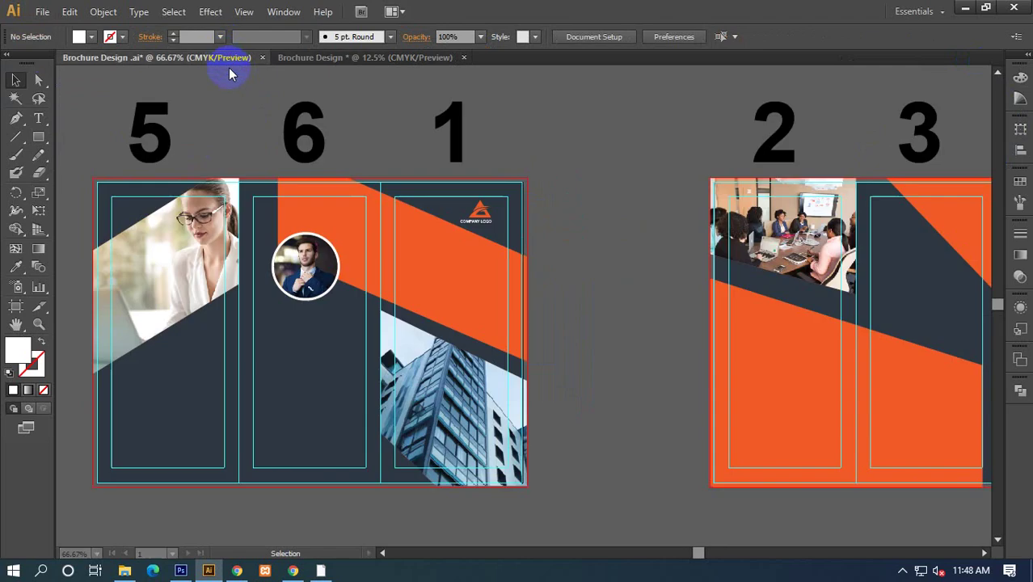
{"action": "left_click_drag", "start_coordinate": [497, 279], "coordinate": [472, 277]}
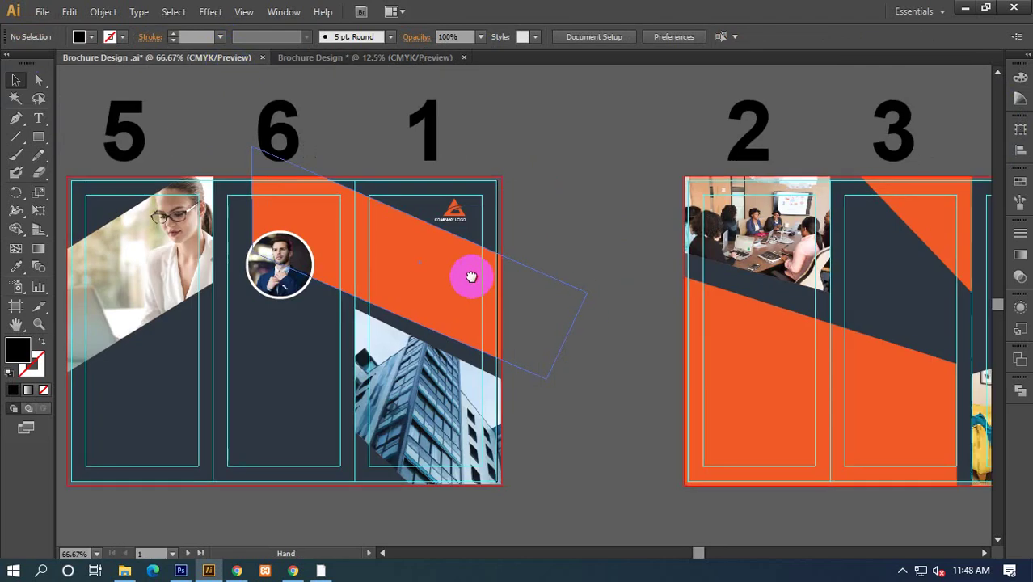
{"action": "left_click", "coordinate": [451, 212]}
{"action": "right_click", "coordinate": [451, 218]}
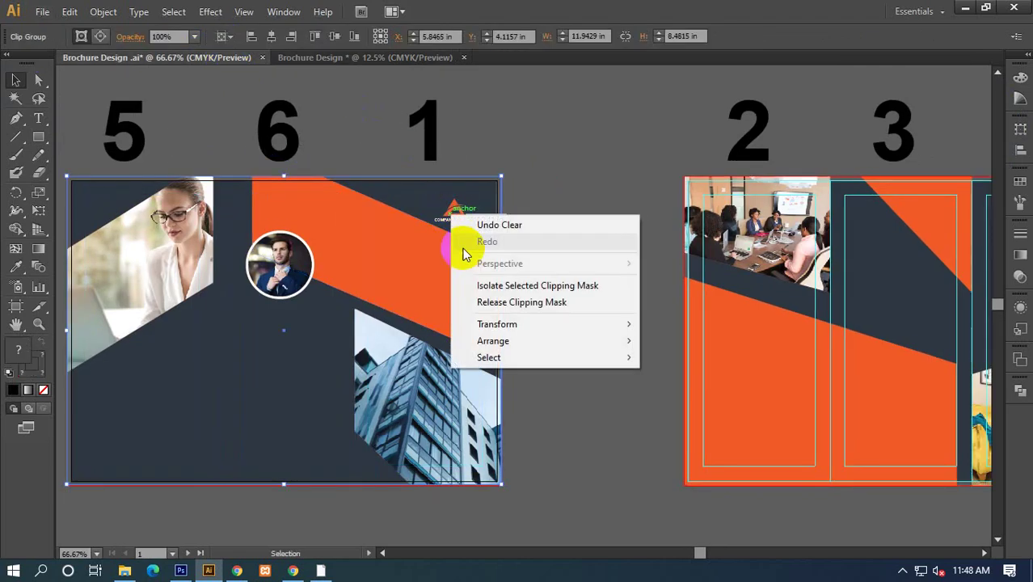
{"action": "left_click", "coordinate": [491, 302]}
{"action": "left_click", "coordinate": [584, 241]}
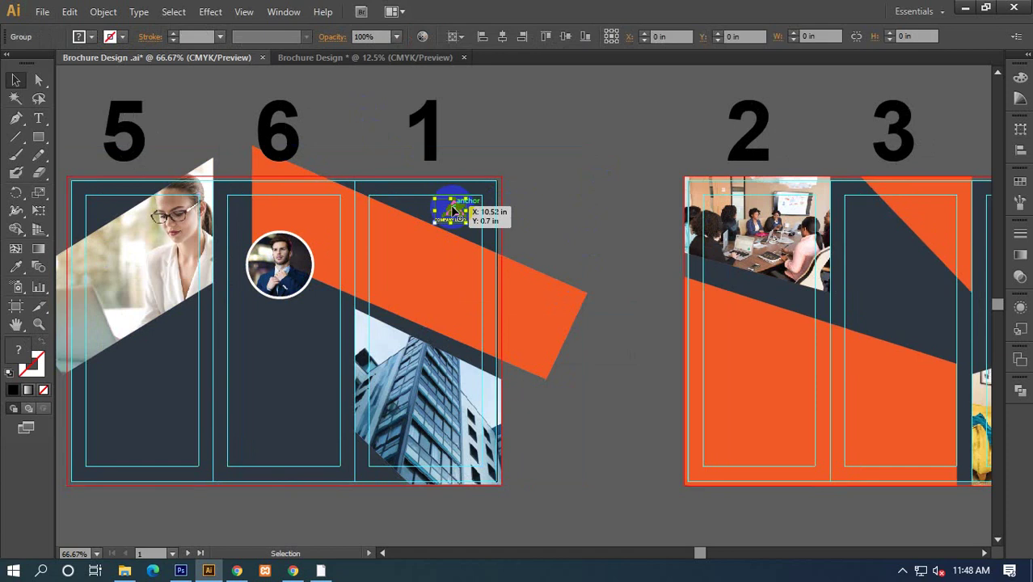
{"action": "mouse_move", "coordinate": [452, 207]}
{"action": "left_mouse_down"}
{"action": "mouse_move", "coordinate": [366, 127]}
{"action": "mouse_move", "coordinate": [431, 369]}
{"action": "left_mouse_up"}
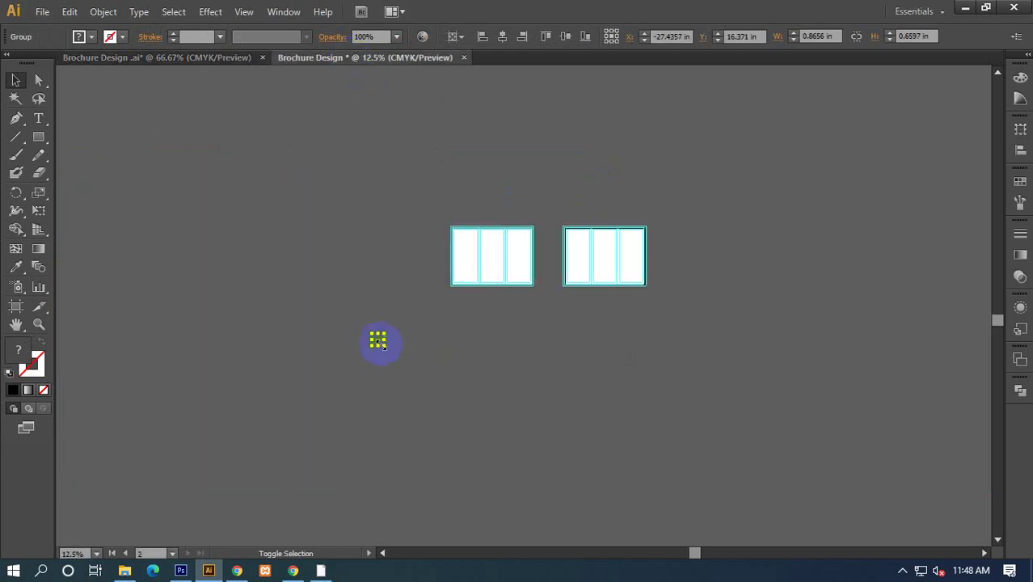
Ungroup the logo and shift the COMPANY LOGO text slightly right.
{"action": "left_click", "coordinate": [572, 441]}
{"action": "scroll", "coordinate": [454, 412], "scroll_direction": "up", "scroll_amount": 3}
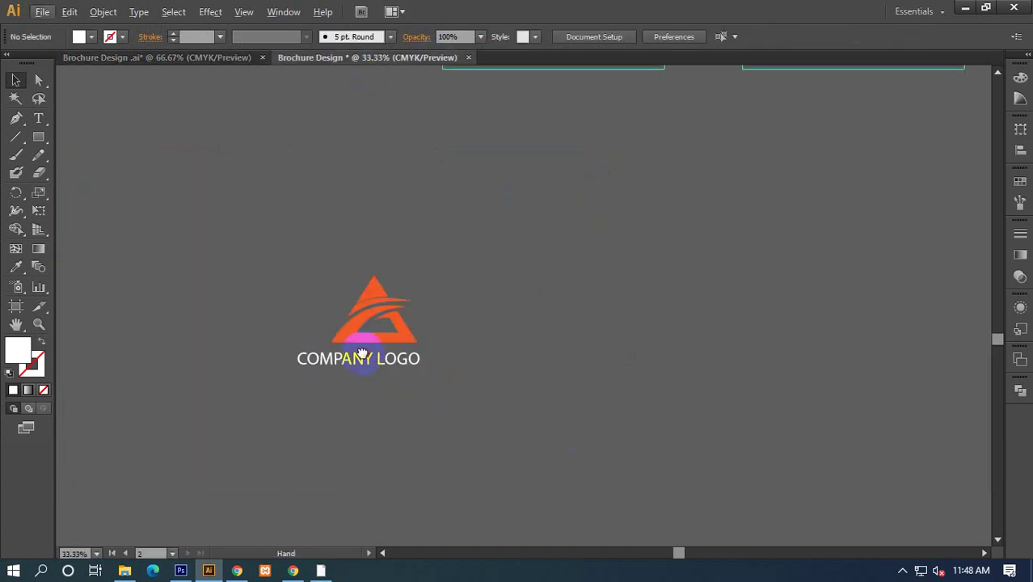
{"action": "scroll", "coordinate": [361, 356], "scroll_direction": "up", "scroll_amount": 1}
{"action": "left_click_drag", "start_coordinate": [387, 358], "coordinate": [414, 366]}
{"action": "right_click", "coordinate": [443, 402]}
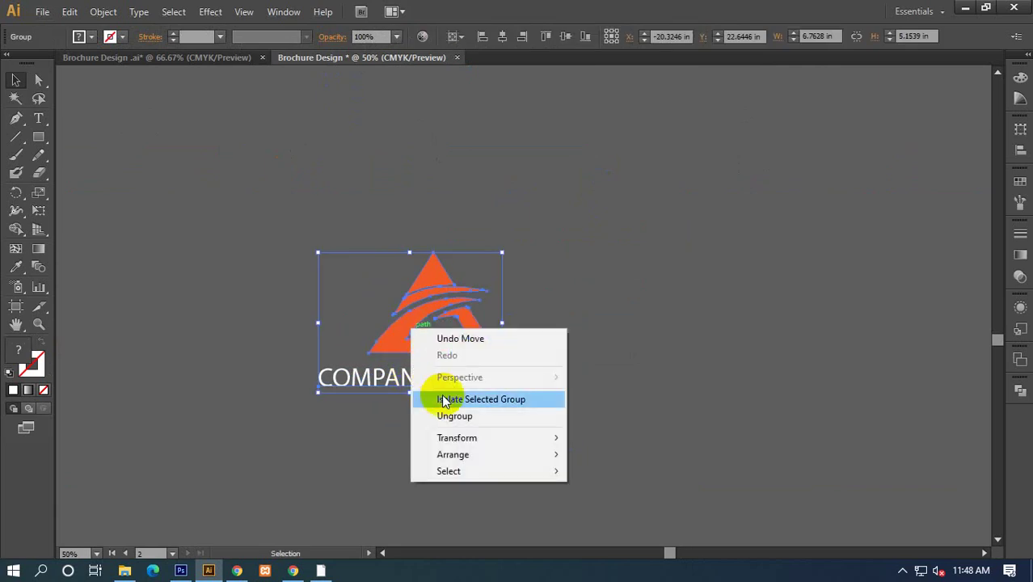
{"action": "left_click", "coordinate": [444, 416]}
{"action": "left_click", "coordinate": [219, 393]}
{"action": "left_click", "coordinate": [426, 374]}
{"action": "left_click_drag", "start_coordinate": [407, 383], "coordinate": [429, 383]}
Set the COMPANY LOGO text to Arial Bold and centre it under the orange mark.
{"action": "left_click", "coordinate": [557, 36]}
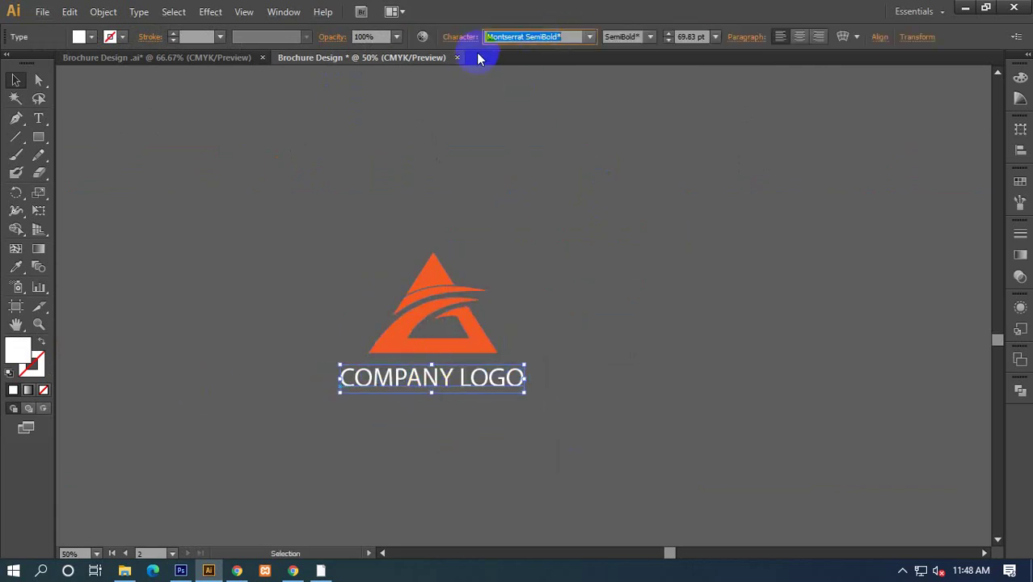
{"action": "type", "text": "ArhialkhanMJ"}
{"action": "key", "text": "Return"}
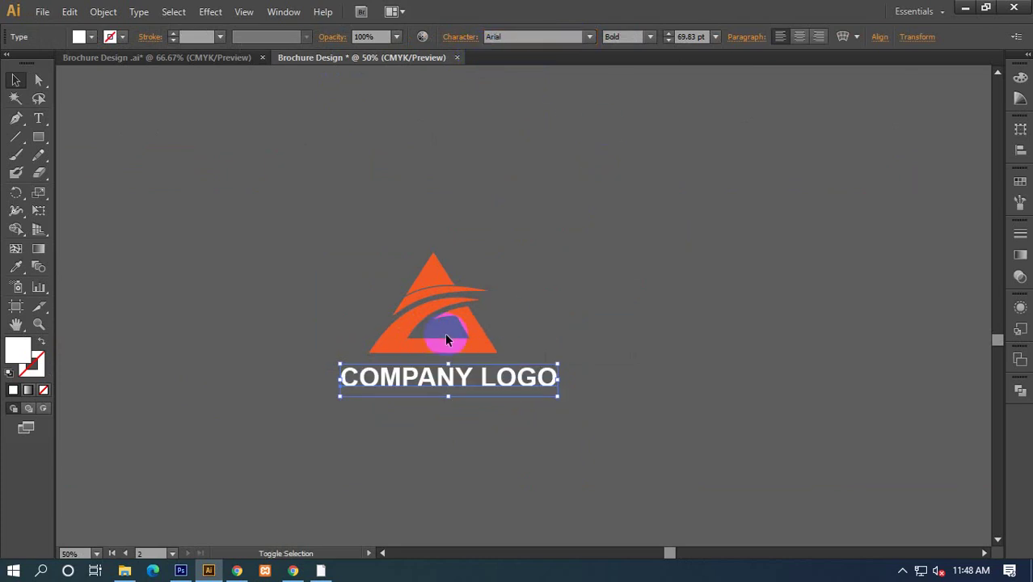
{"action": "left_click", "coordinate": [451, 339], "text": "shift"}
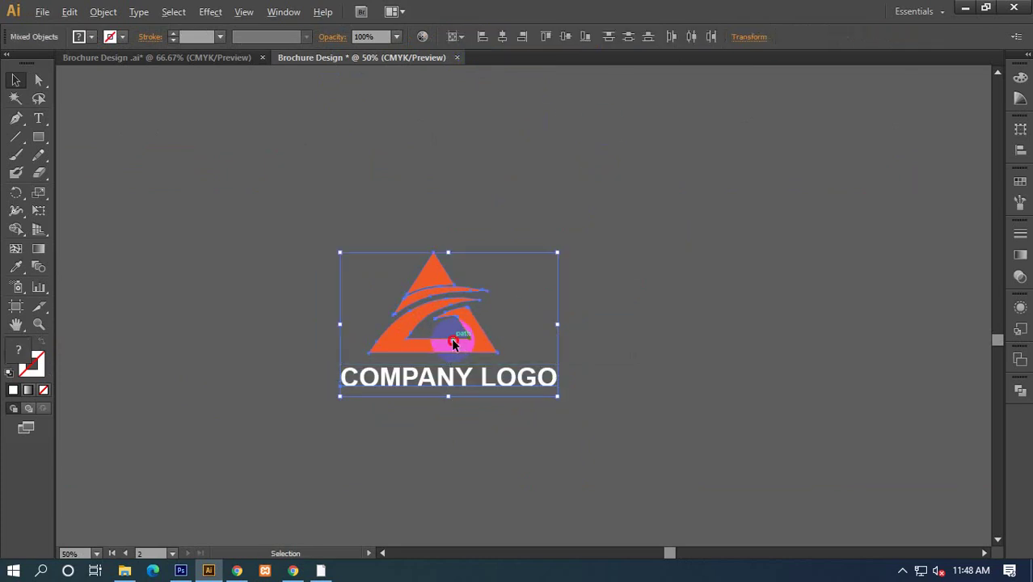
{"action": "left_click", "coordinate": [521, 39]}
{"action": "left_click", "coordinate": [503, 38]}
{"action": "left_click", "coordinate": [498, 236]}
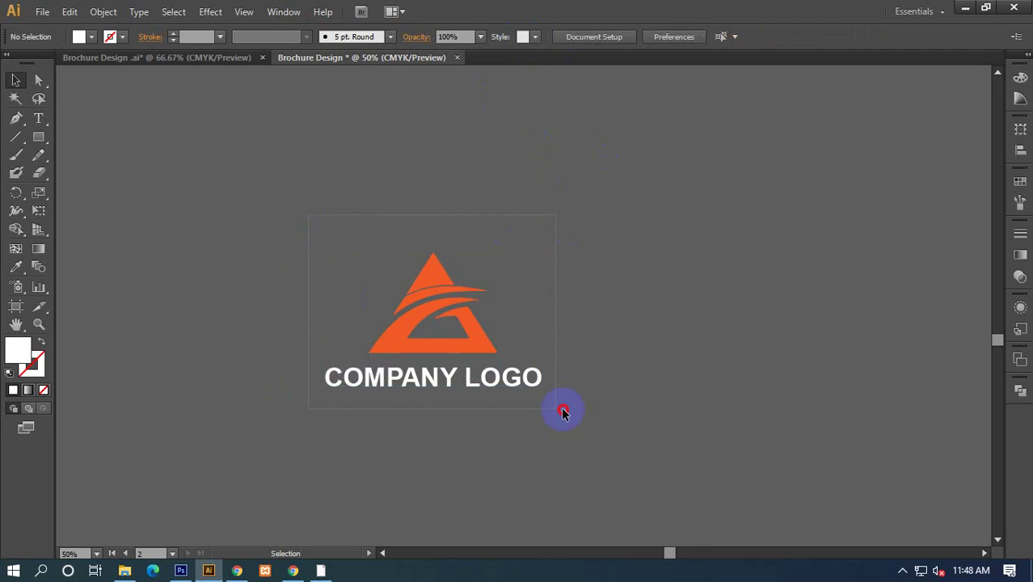
Colour the COMPANY LOGO text black and regroup it with the logo mark.
{"action": "key", "text": "ctrl+a"}
{"action": "left_click", "coordinate": [613, 435]}
{"action": "left_click", "coordinate": [498, 378]}
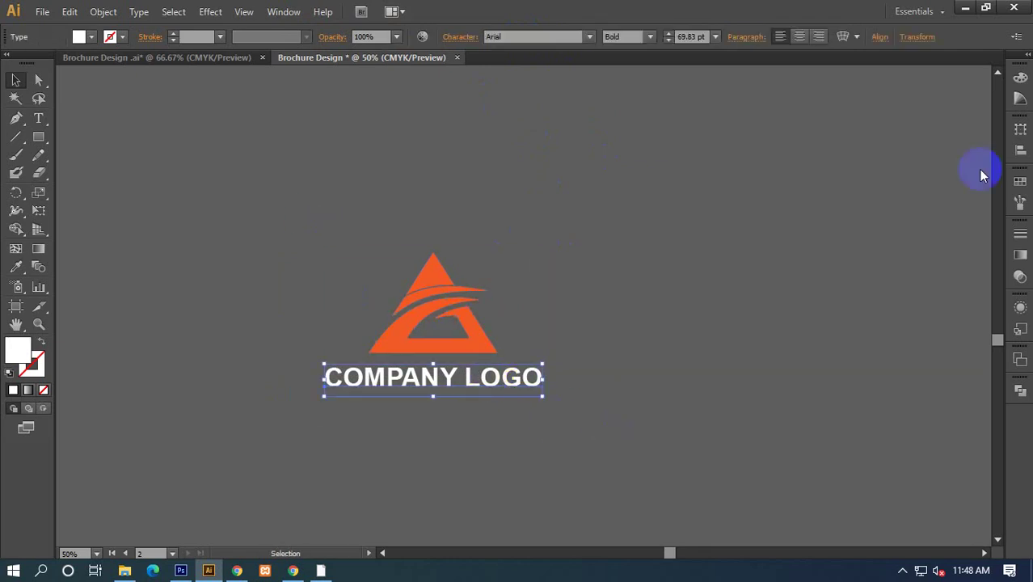
{"action": "left_click", "coordinate": [1020, 78]}
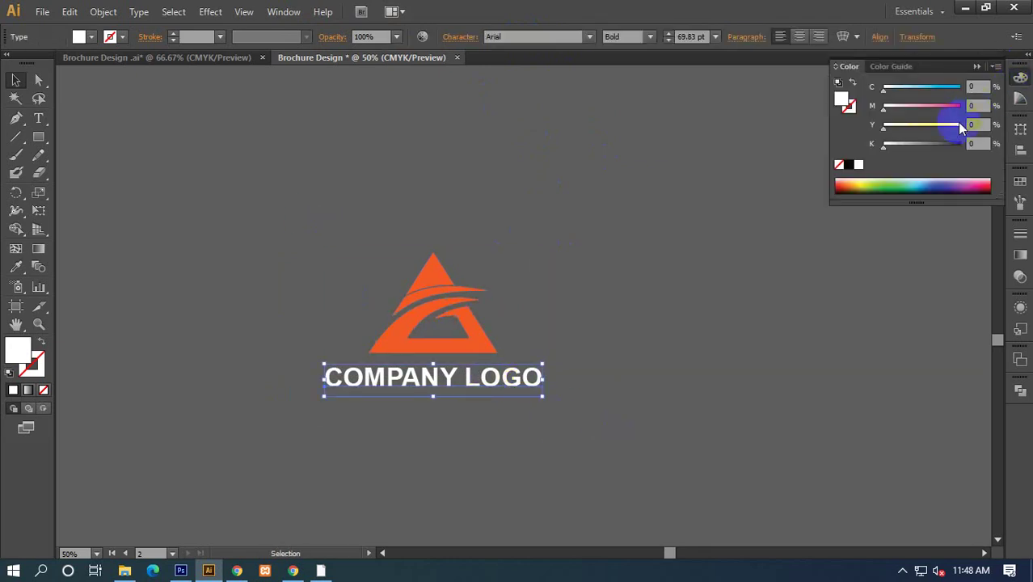
{"action": "left_click", "coordinate": [888, 144]}
{"action": "left_click", "coordinate": [500, 245]}
{"action": "left_click_drag", "start_coordinate": [500, 245], "coordinate": [655, 392]}
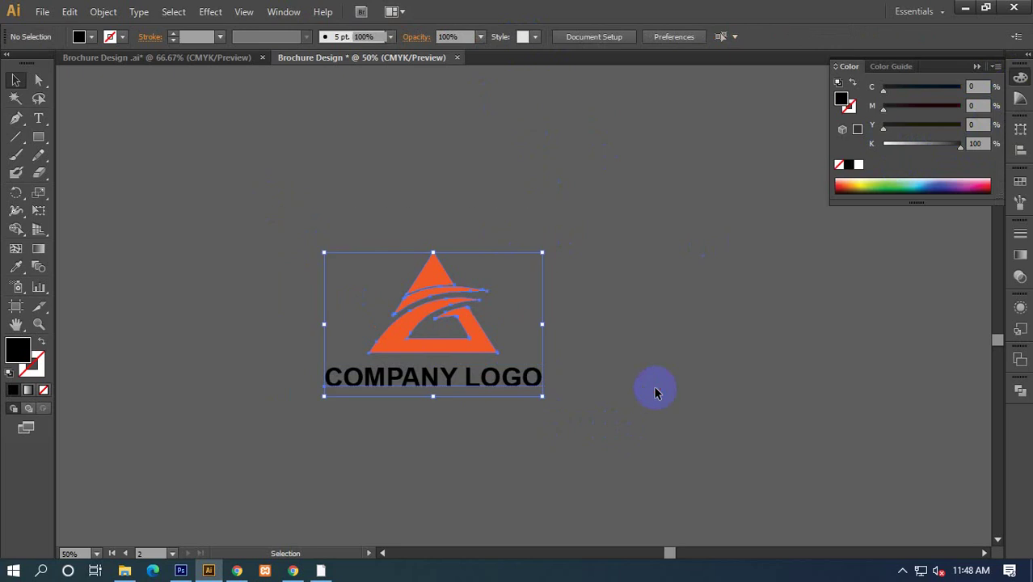
{"action": "key", "text": "a"}
{"action": "key", "text": "v"}
Shrink the logo group, place it atop the third panel, then go to the browser.
{"action": "left_click_drag", "start_coordinate": [433, 253], "coordinate": [434, 332]}
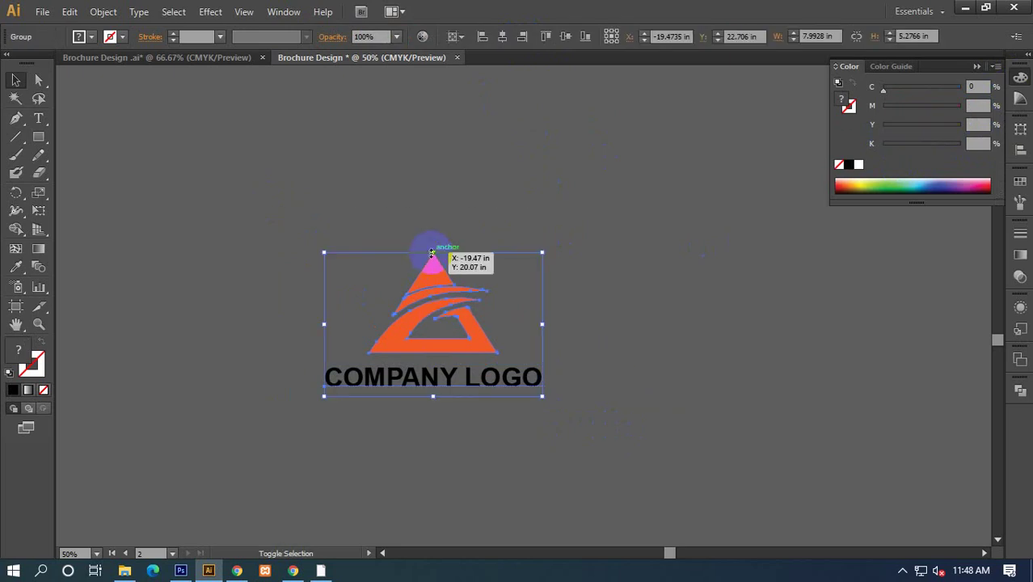
{"action": "scroll", "coordinate": [430, 300], "scroll_direction": "down", "scroll_amount": 3}
{"action": "left_click_drag", "start_coordinate": [430, 295], "coordinate": [363, 355]}
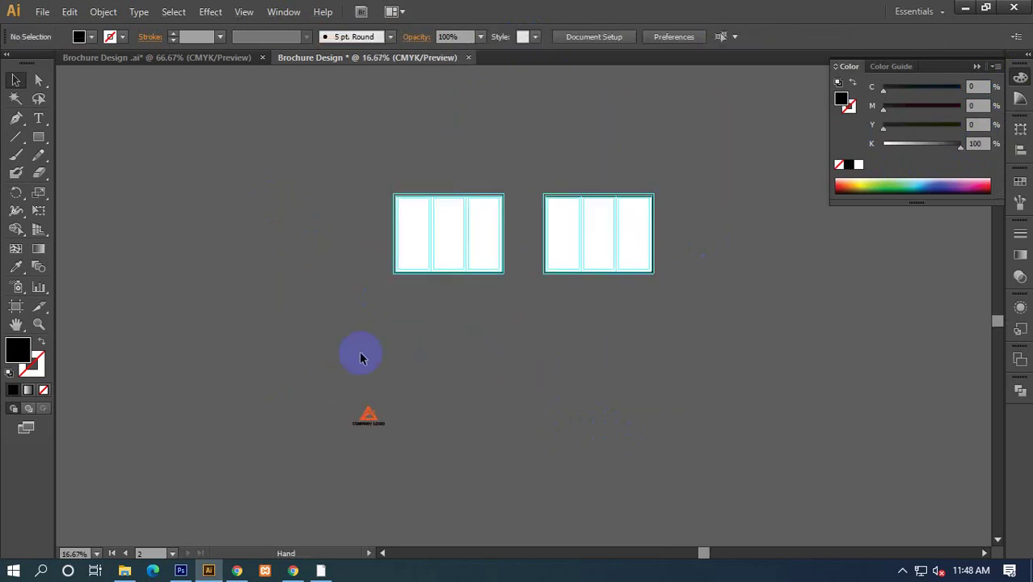
{"action": "mouse_move", "coordinate": [368, 413]}
{"action": "left_mouse_down"}
{"action": "mouse_move", "coordinate": [478, 366]}
{"action": "mouse_move", "coordinate": [481, 212]}
{"action": "left_mouse_up"}
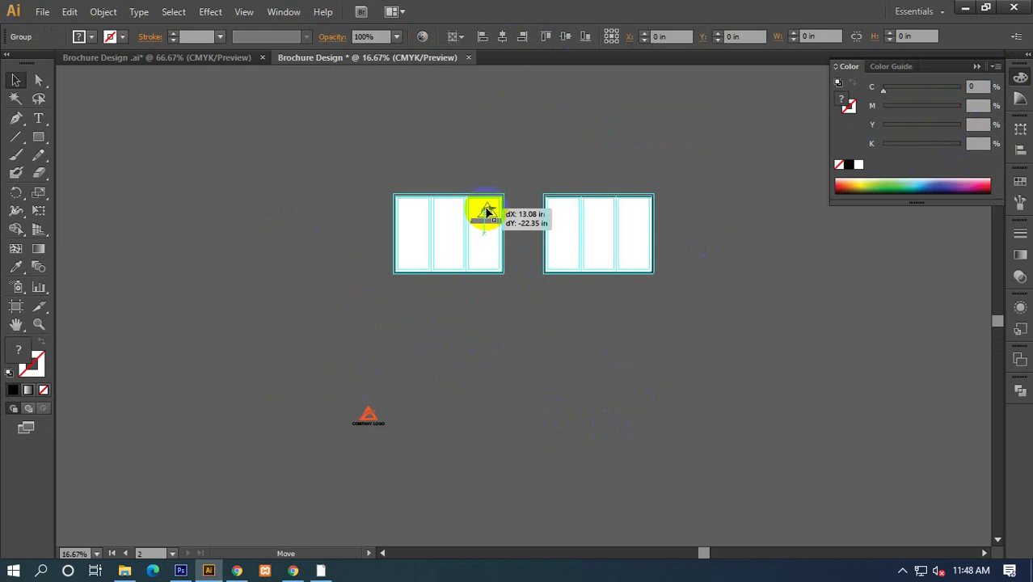
{"action": "scroll", "coordinate": [481, 212], "scroll_direction": "up", "scroll_amount": 4}
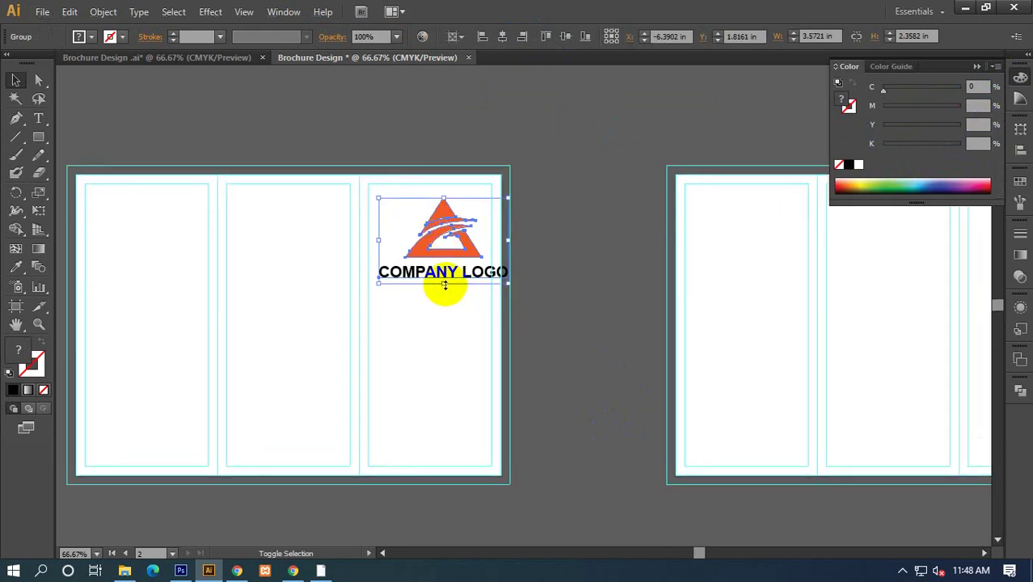
{"action": "left_click_drag", "start_coordinate": [441, 243], "coordinate": [496, 165]}
{"action": "scroll", "coordinate": [438, 219], "scroll_direction": "up", "scroll_amount": 3}
{"action": "left_click", "coordinate": [648, 260]}
{"action": "scroll", "coordinate": [649, 260], "scroll_direction": "down", "scroll_amount": 3}
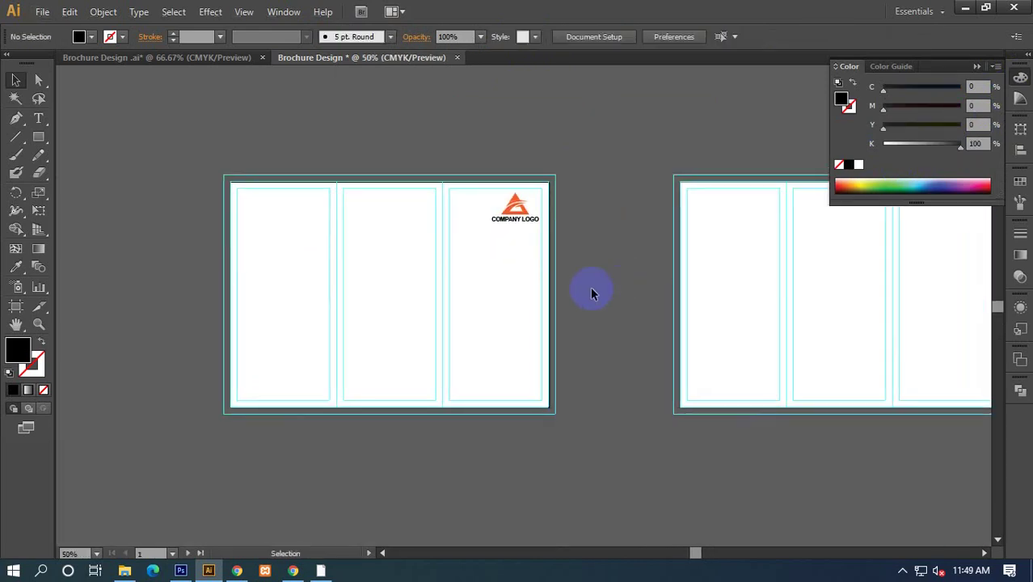
{"action": "left_click", "coordinate": [291, 566]}
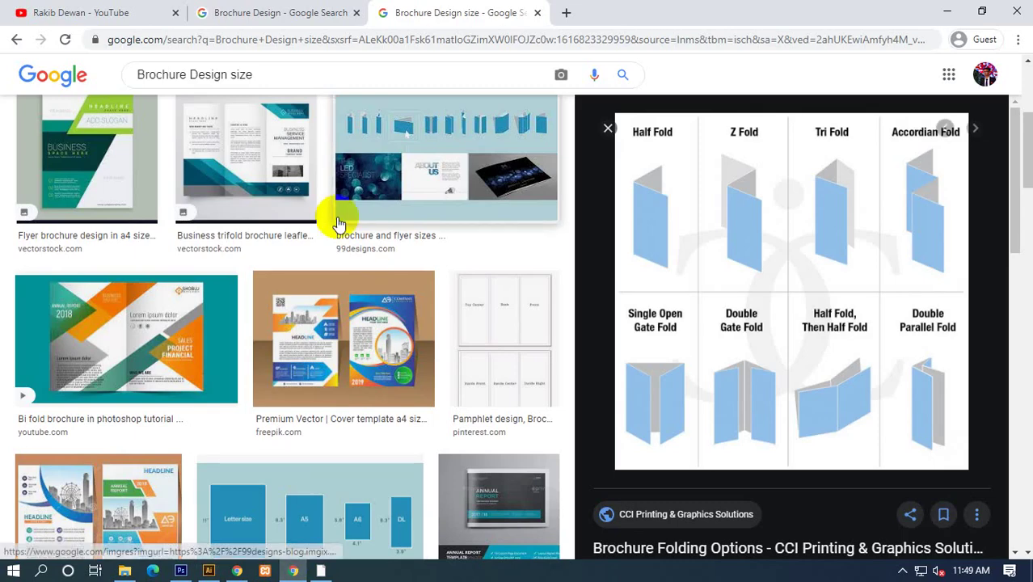
Open the Brochure Design image results and browse the brochure samples.
{"action": "left_click", "coordinate": [184, 10]}
{"action": "left_click", "coordinate": [254, 9]}
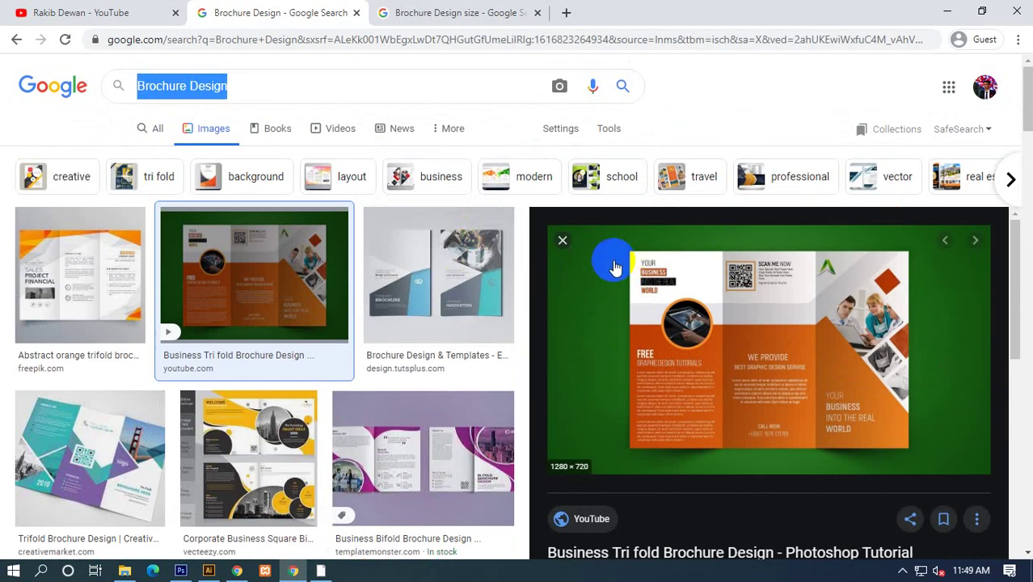
{"action": "left_click", "coordinate": [557, 235]}
{"action": "scroll", "coordinate": [748, 256], "scroll_direction": "down", "scroll_amount": 3}
{"action": "scroll", "coordinate": [747, 256], "scroll_direction": "down", "scroll_amount": 5}
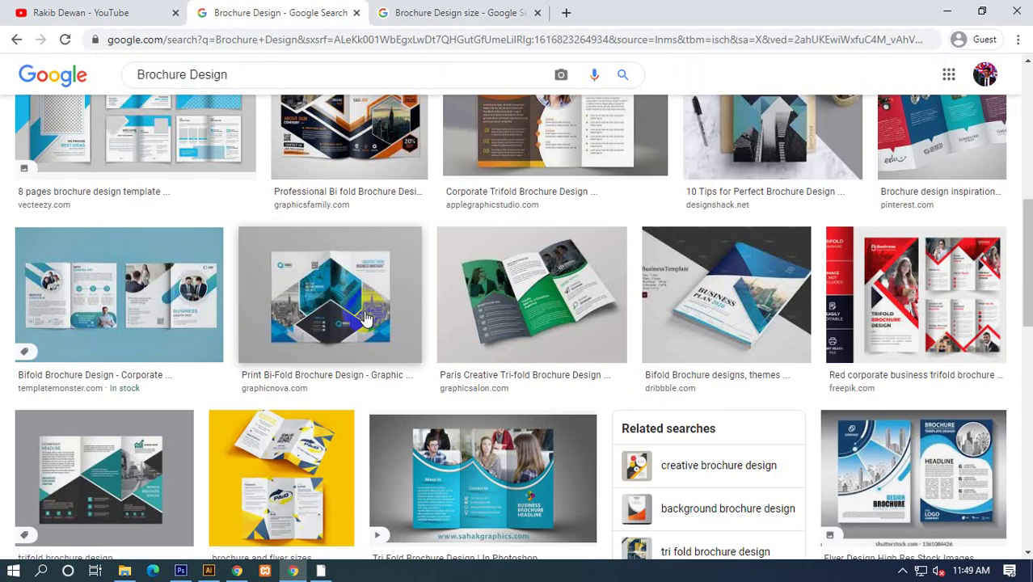
{"action": "scroll", "coordinate": [748, 257], "scroll_direction": "down", "scroll_amount": 1}
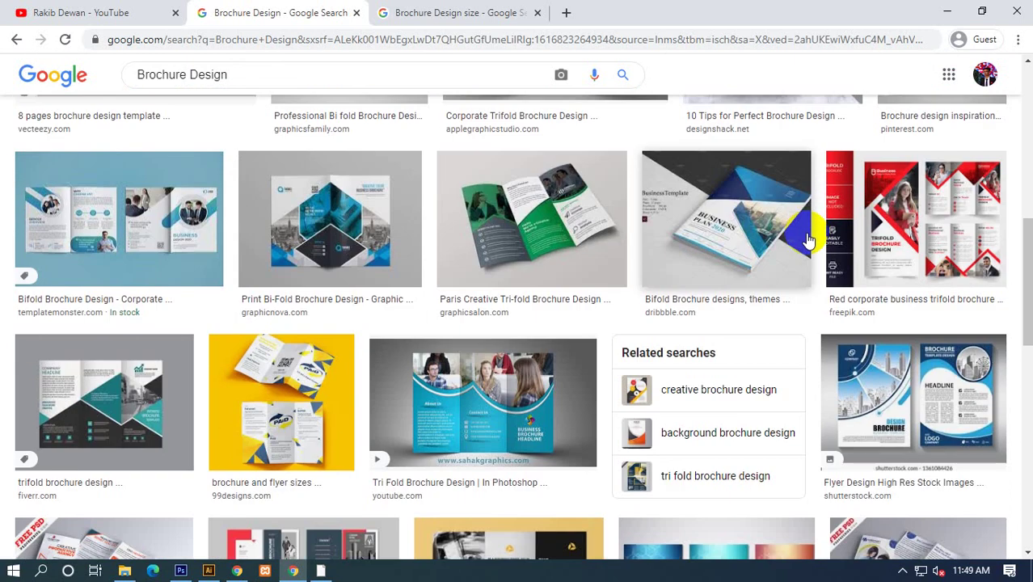
{"action": "scroll", "coordinate": [808, 239], "scroll_direction": "down", "scroll_amount": 2}
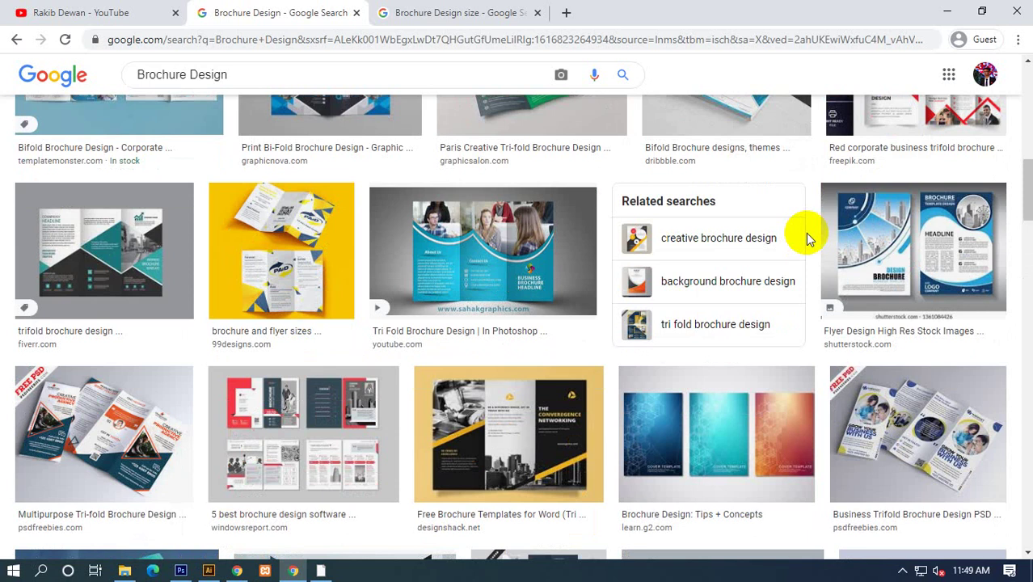
{"action": "scroll", "coordinate": [805, 233], "scroll_direction": "down", "scroll_amount": 5}
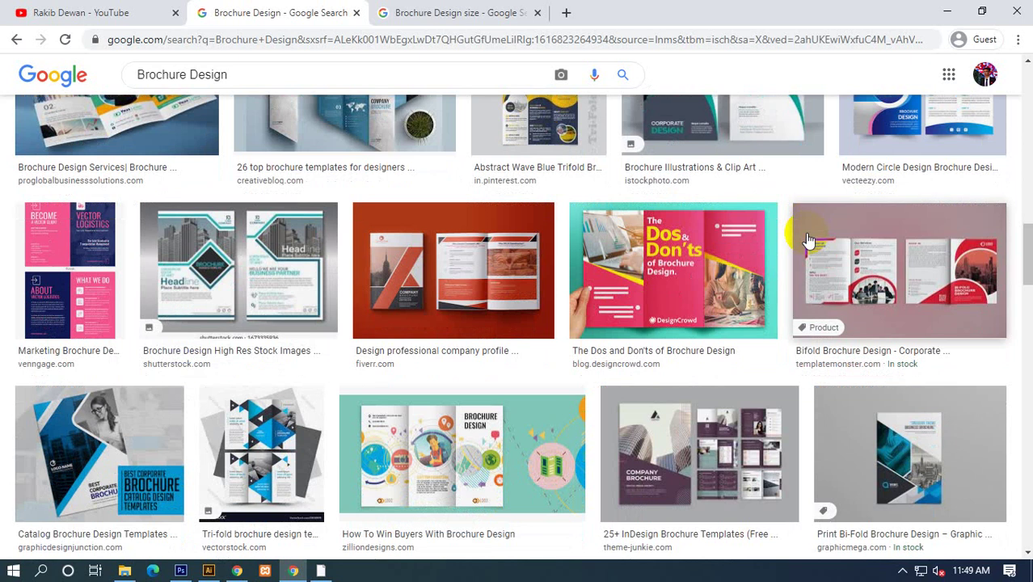
{"action": "scroll", "coordinate": [807, 239], "scroll_direction": "down", "scroll_amount": 5}
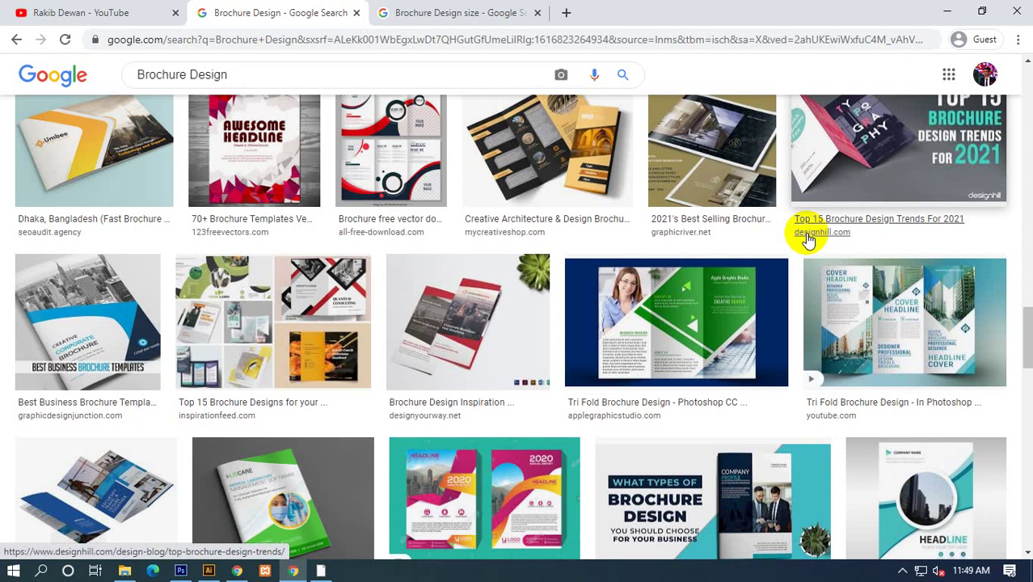
{"action": "scroll", "coordinate": [806, 239], "scroll_direction": "down", "scroll_amount": 3}
{"action": "scroll", "coordinate": [807, 239], "scroll_direction": "down", "scroll_amount": 3}
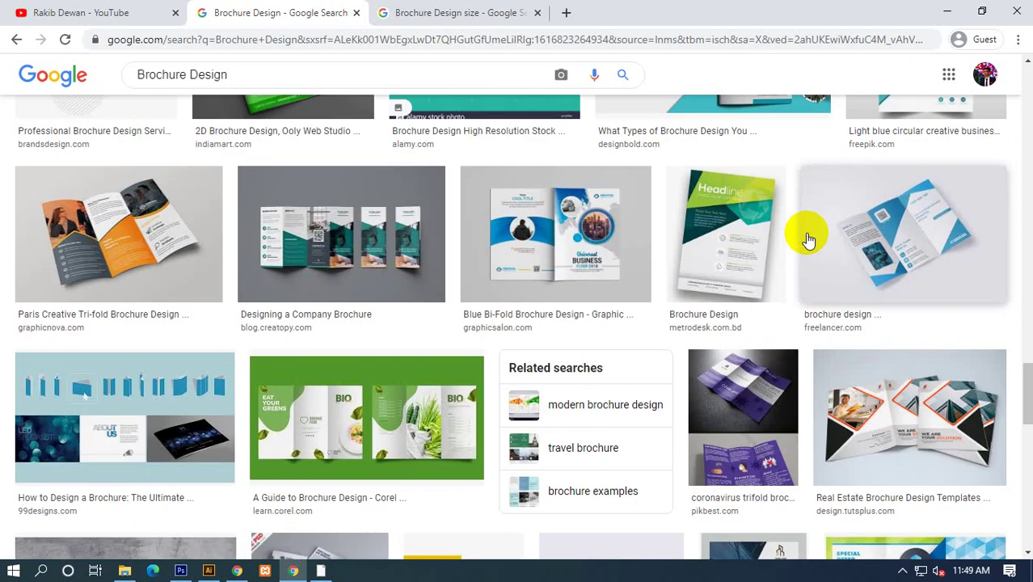
{"action": "scroll", "coordinate": [807, 235], "scroll_direction": "up", "scroll_amount": 5}
{"action": "scroll", "coordinate": [807, 232], "scroll_direction": "up", "scroll_amount": 3}
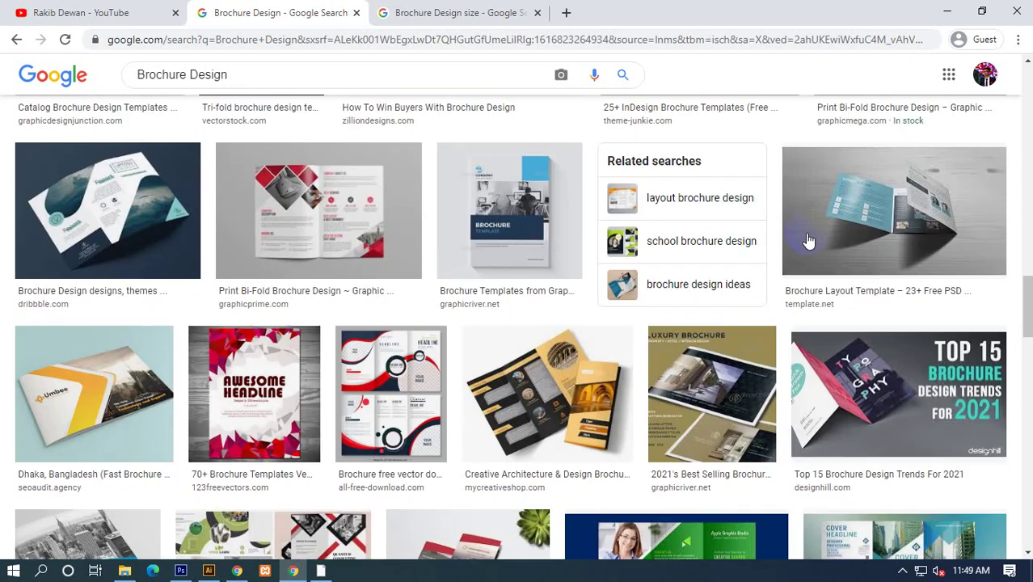
{"action": "scroll", "coordinate": [806, 232], "scroll_direction": "down", "scroll_amount": 10}
{"action": "scroll", "coordinate": [805, 233], "scroll_direction": "up", "scroll_amount": 1}
{"action": "scroll", "coordinate": [805, 233], "scroll_direction": "up", "scroll_amount": 1}
{"action": "scroll", "coordinate": [807, 236], "scroll_direction": "down", "scroll_amount": 10}
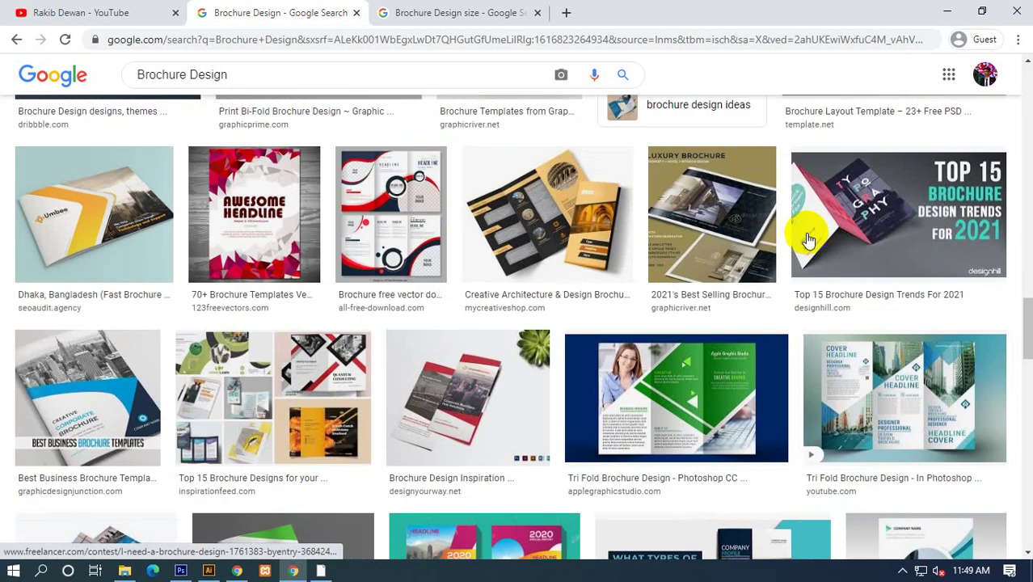
{"action": "scroll", "coordinate": [809, 239], "scroll_direction": "up", "scroll_amount": 4}
{"action": "scroll", "coordinate": [807, 239], "scroll_direction": "up", "scroll_amount": 1}
{"action": "scroll", "coordinate": [807, 239], "scroll_direction": "up", "scroll_amount": 1}
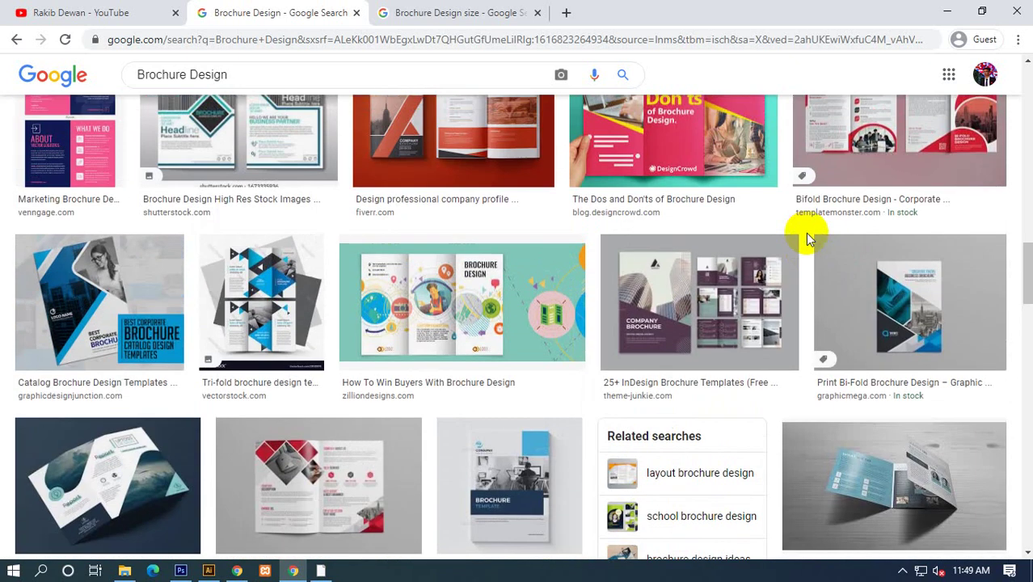
{"action": "scroll", "coordinate": [807, 239], "scroll_direction": "up", "scroll_amount": 4}
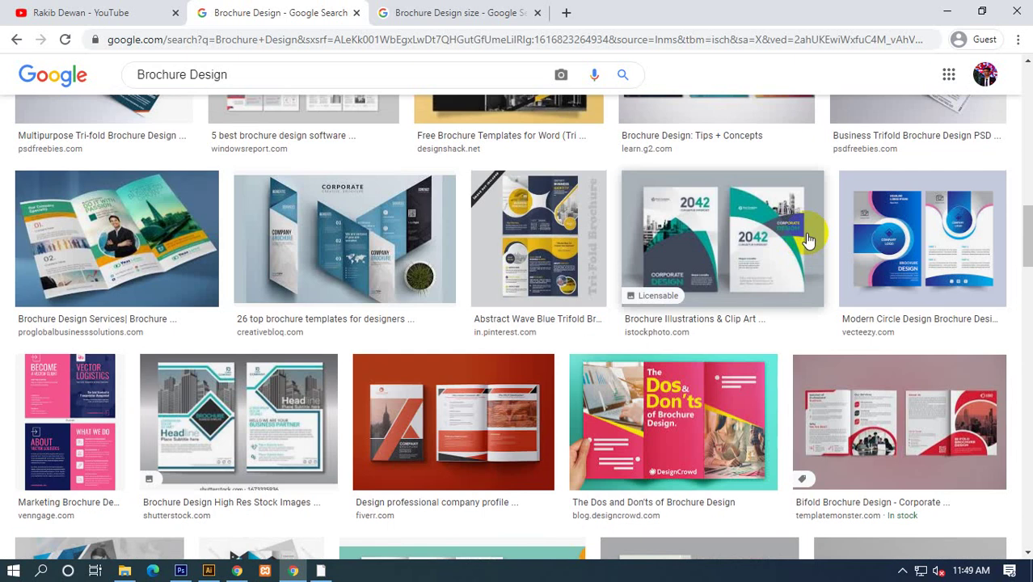
Copy the Abstract Wave Blue Trifold brochure image and return to Illustrator.
{"action": "left_click", "coordinate": [509, 247]}
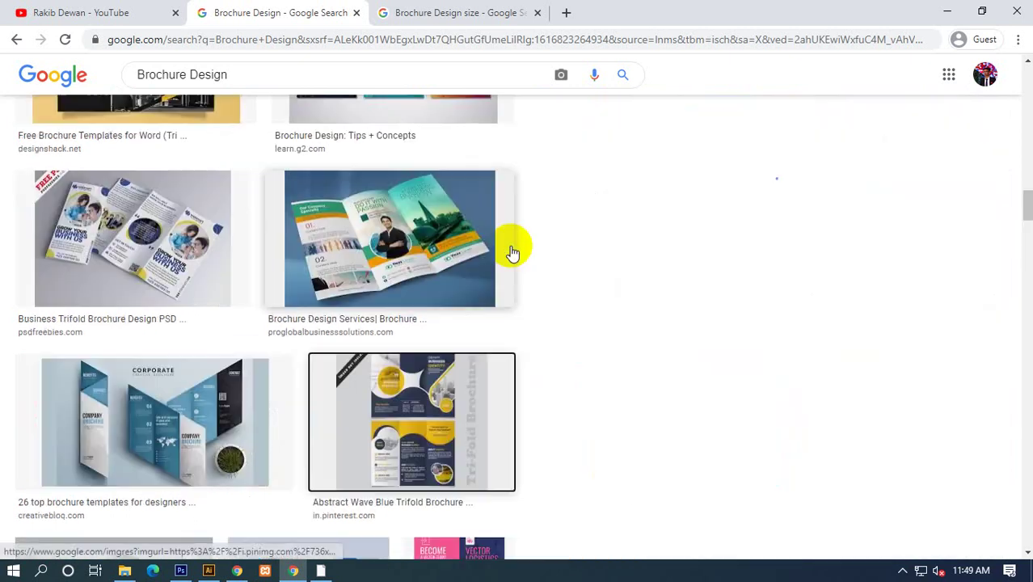
{"action": "right_click", "coordinate": [728, 239]}
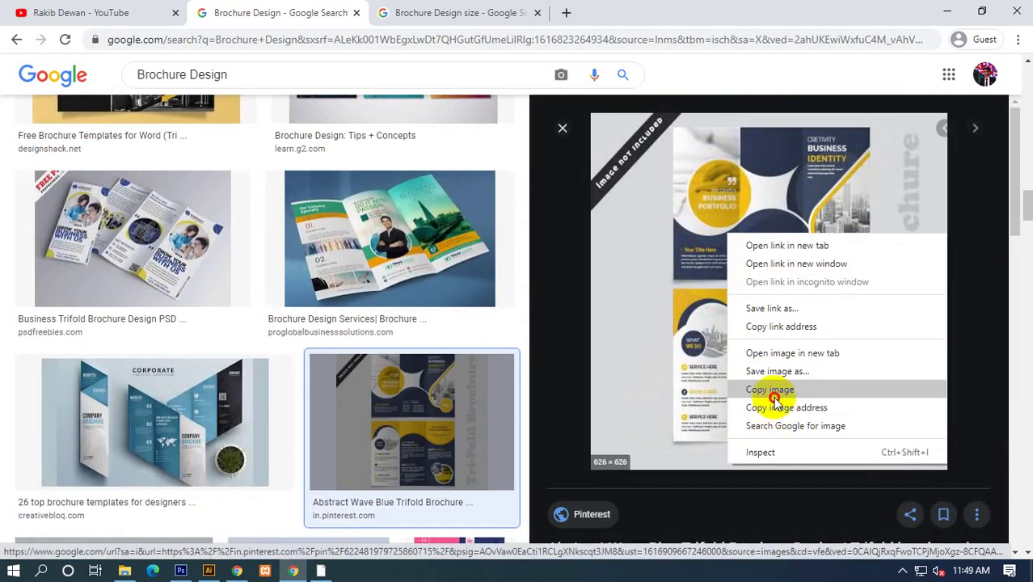
{"action": "left_click", "coordinate": [774, 389]}
{"action": "left_click", "coordinate": [209, 571]}
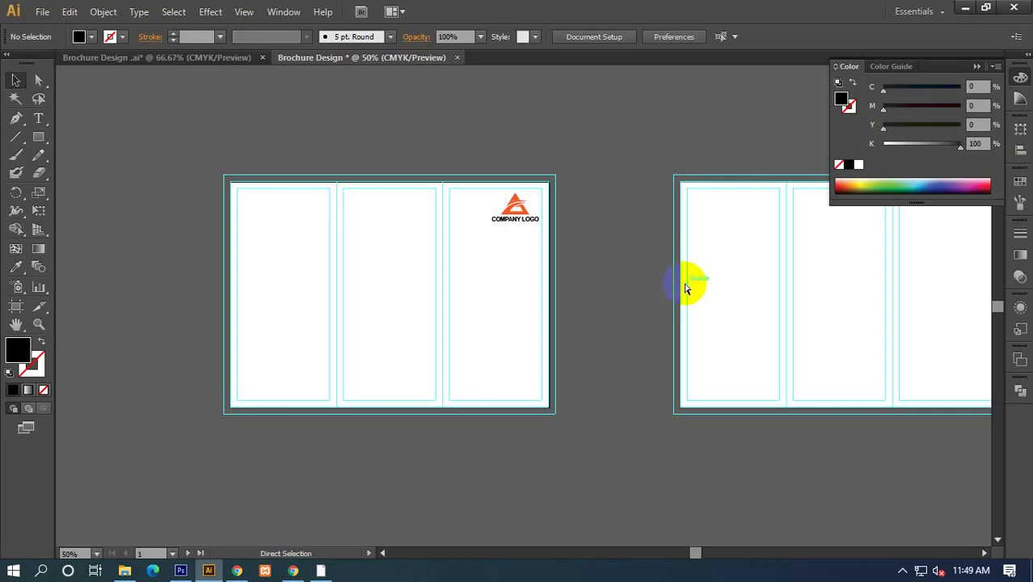
Paste the reference brochure image and shrink it beside the first artboard.
{"action": "key", "text": "ctrl+v"}
{"action": "mouse_move", "coordinate": [565, 322]}
{"action": "left_mouse_down"}
{"action": "mouse_move", "coordinate": [183, 332]}
{"action": "mouse_move", "coordinate": [519, 384]}
{"action": "left_mouse_up"}
{"action": "mouse_move", "coordinate": [431, 258]}
{"action": "left_mouse_down"}
{"action": "mouse_move", "coordinate": [307, 203]}
{"action": "mouse_move", "coordinate": [341, 102]}
{"action": "left_mouse_up"}
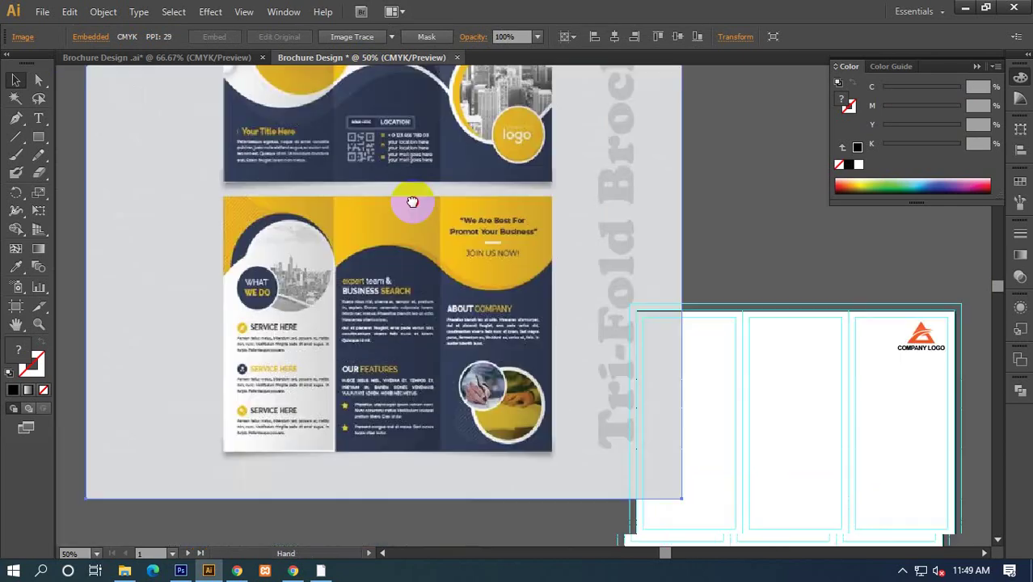
{"action": "key", "text": "ctrl+minus"}
{"action": "left_click_drag", "start_coordinate": [427, 214], "coordinate": [383, 342]}
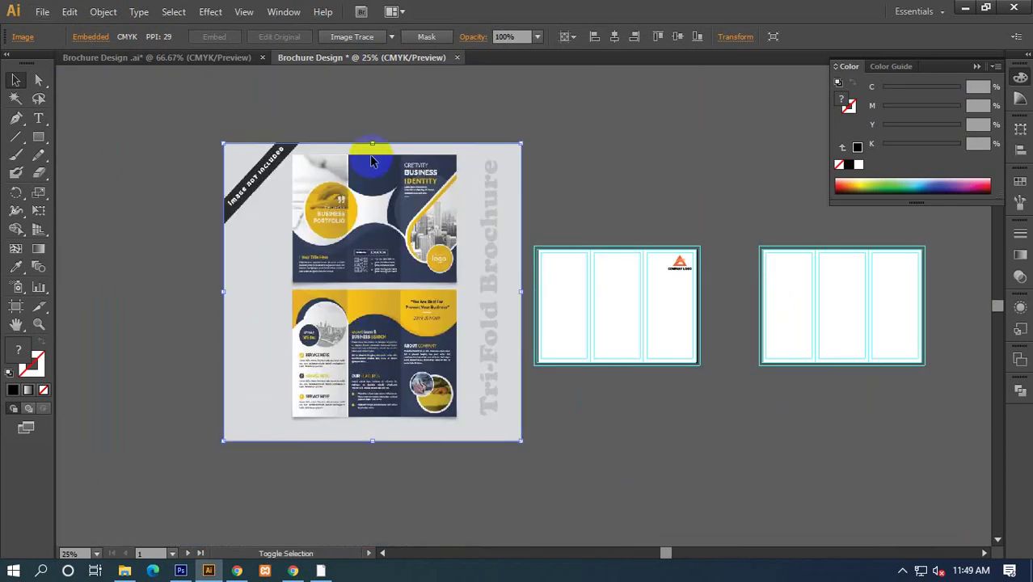
{"action": "mouse_move", "coordinate": [372, 143]}
{"action": "left_mouse_down"}
{"action": "mouse_move", "coordinate": [415, 335]}
{"action": "mouse_move", "coordinate": [449, 289]}
{"action": "left_mouse_up"}
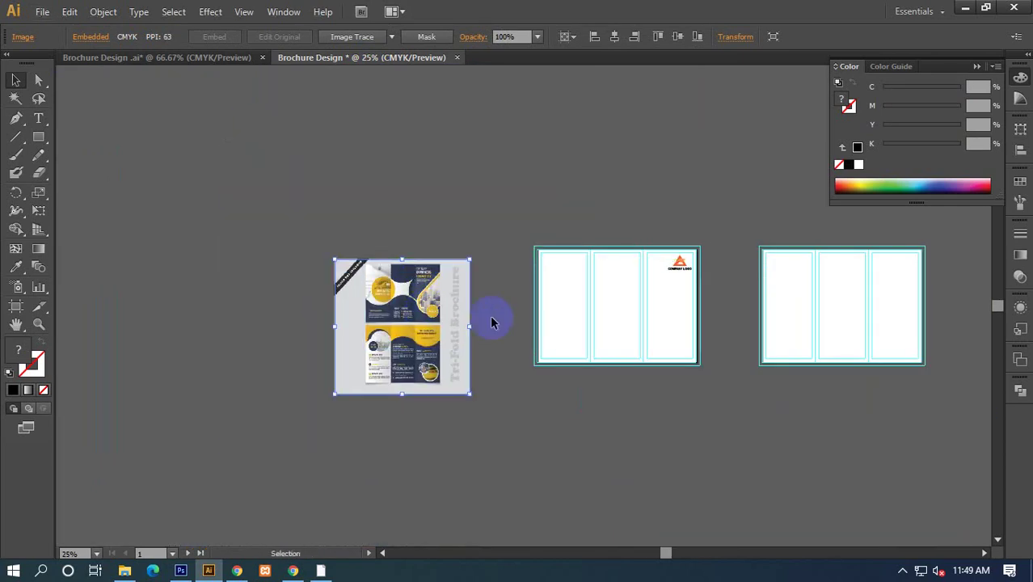
Move the company logo above the artboard and shift the reference image right.
{"action": "scroll", "coordinate": [491, 319], "scroll_direction": "right", "scroll_amount": 5}
{"action": "left_click_drag", "start_coordinate": [435, 233], "coordinate": [452, 139]}
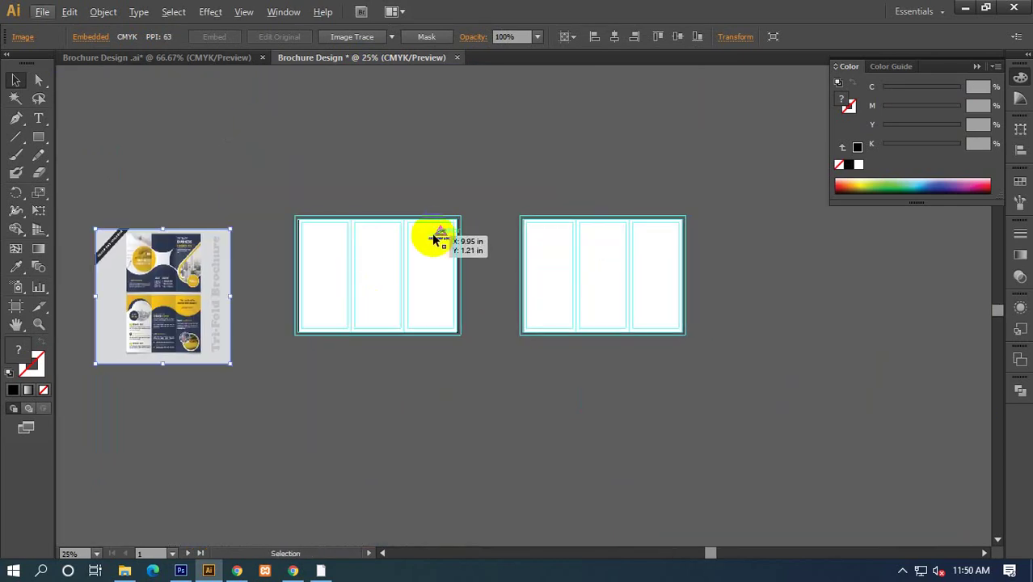
{"action": "left_click", "coordinate": [452, 188]}
{"action": "key", "text": "ctrl+equal"}
{"action": "key", "text": "ctrl+equal"}
{"action": "key", "text": "ctrl+equal"}
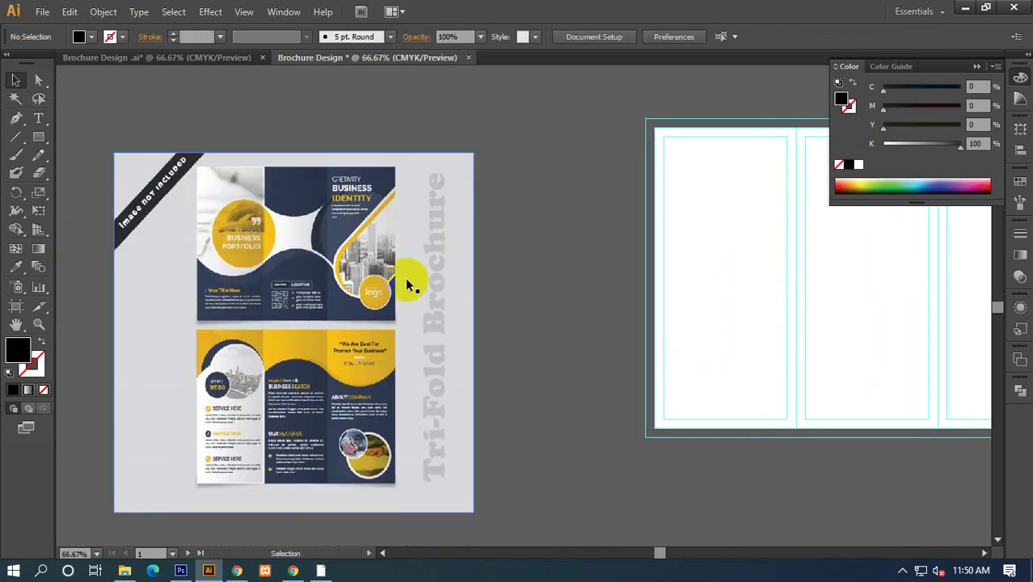
{"action": "mouse_move", "coordinate": [353, 307]}
{"action": "left_mouse_down"}
{"action": "mouse_move", "coordinate": [426, 275]}
{"action": "mouse_move", "coordinate": [441, 280]}
{"action": "left_mouse_up"}
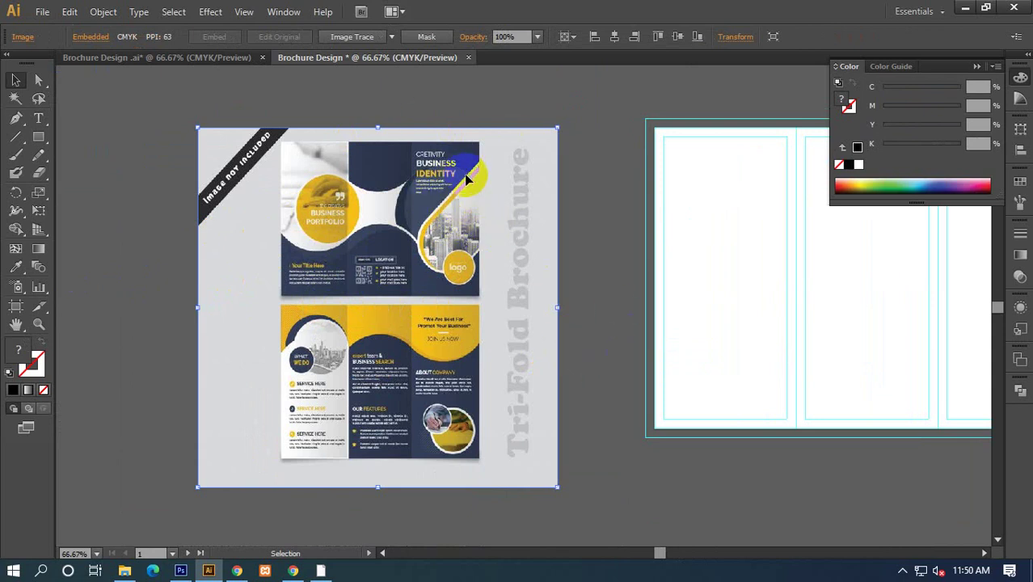
Pan and zoom until the reference image and empty artboard sit side by side.
{"action": "scroll", "coordinate": [359, 272], "scroll_direction": "up", "scroll_amount": 3}
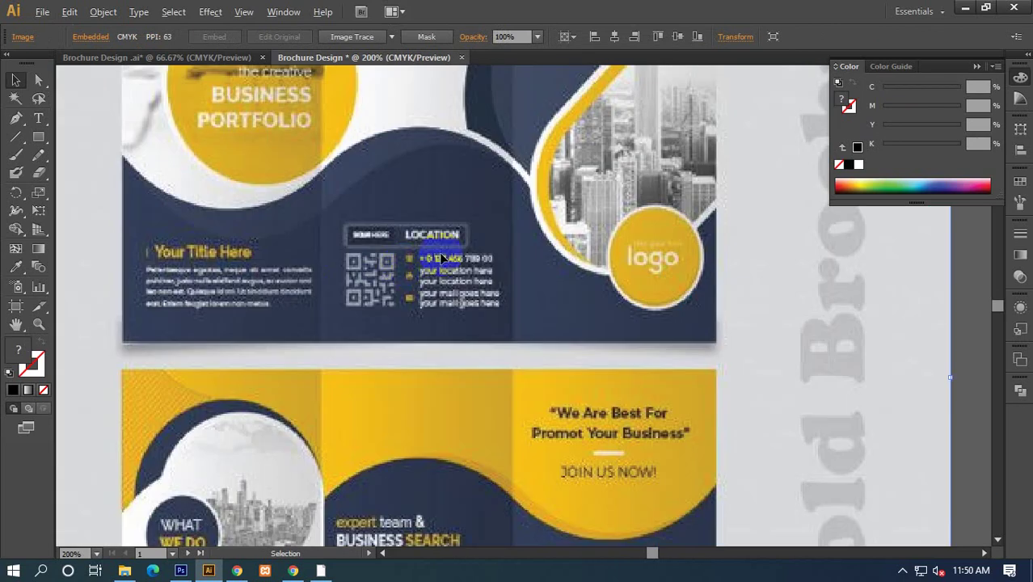
{"action": "scroll", "coordinate": [485, 312], "scroll_direction": "down", "scroll_amount": 1}
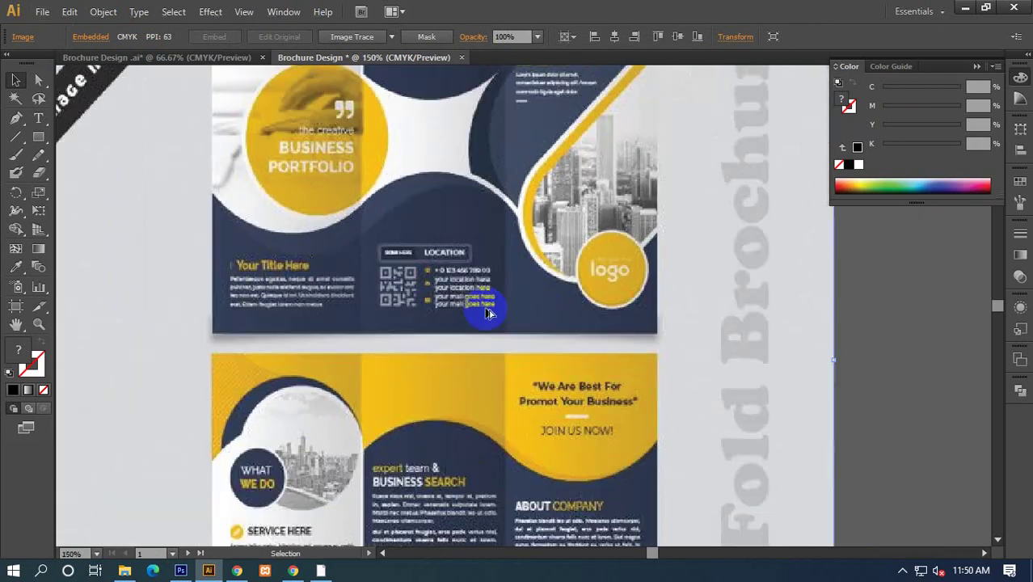
{"action": "scroll", "coordinate": [483, 311], "scroll_direction": "down", "scroll_amount": 1}
{"action": "scroll", "coordinate": [495, 338], "scroll_direction": "down", "scroll_amount": 1}
{"action": "mouse_move", "coordinate": [468, 361]}
{"action": "left_mouse_down"}
{"action": "mouse_move", "coordinate": [402, 352]}
{"action": "mouse_move", "coordinate": [381, 296]}
{"action": "left_mouse_up"}
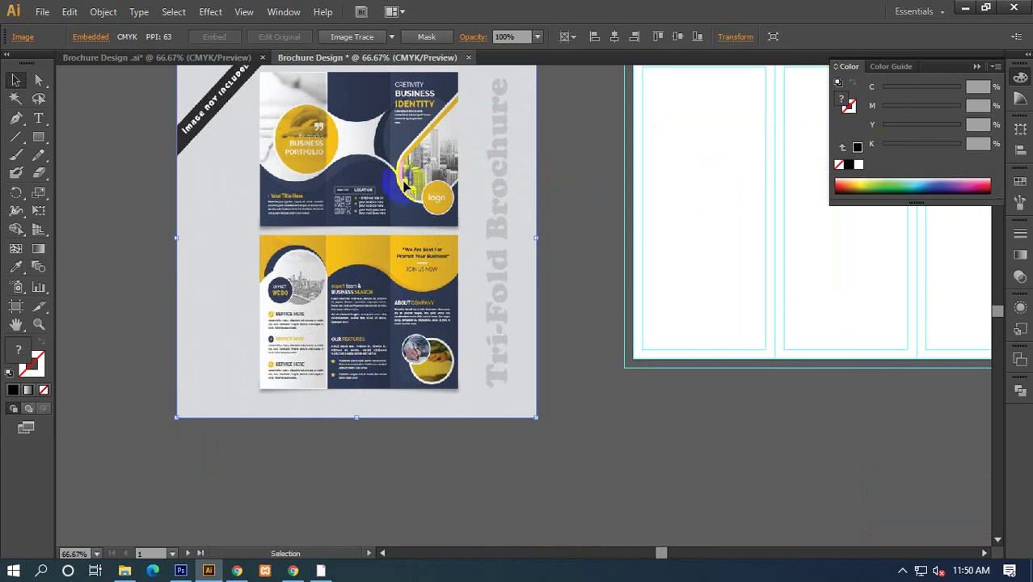
{"action": "left_click", "coordinate": [439, 166]}
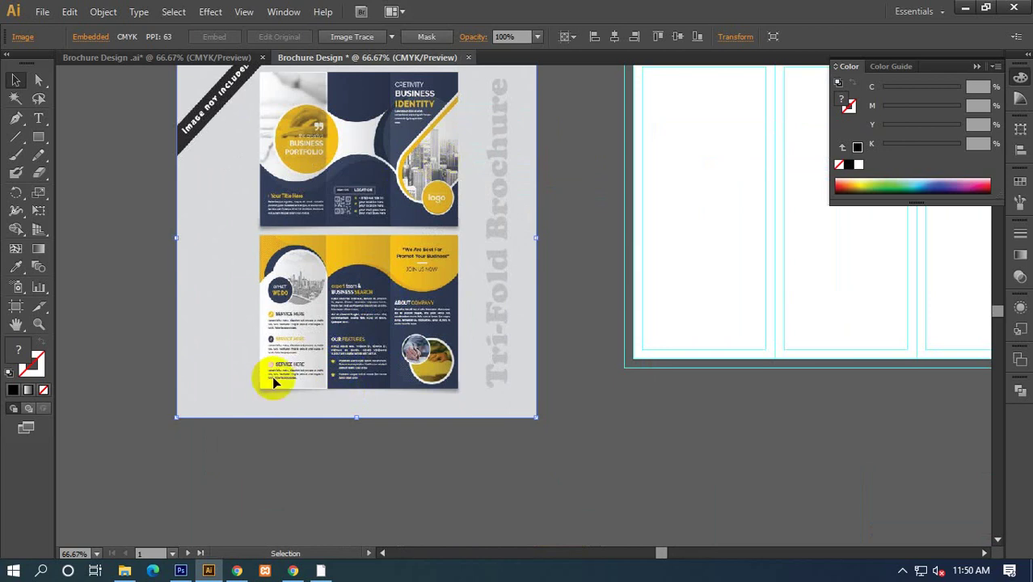
{"action": "scroll", "coordinate": [275, 373], "scroll_direction": "up", "scroll_amount": 3}
{"action": "scroll", "coordinate": [276, 374], "scroll_direction": "up", "scroll_amount": 1}
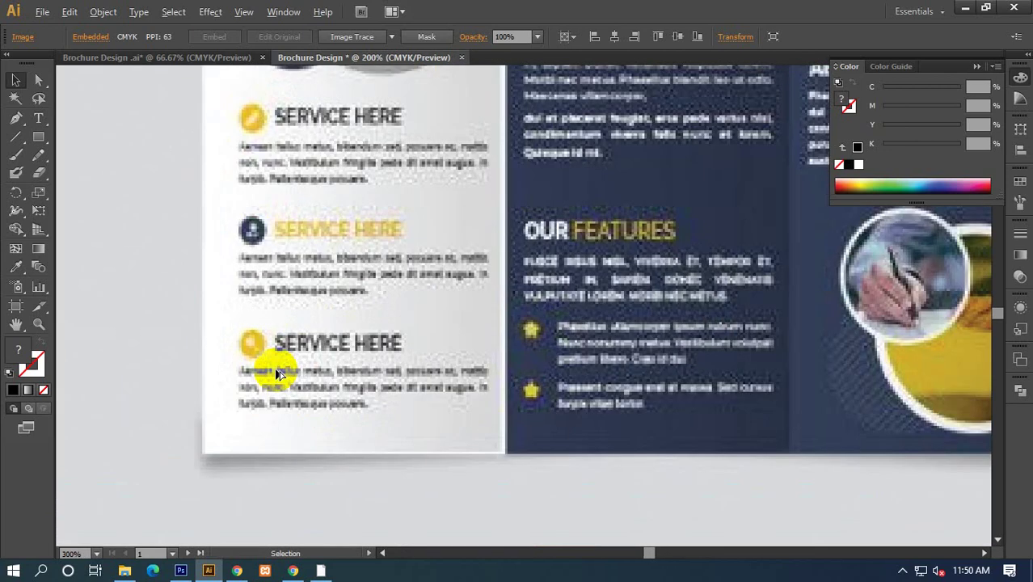
{"action": "scroll", "coordinate": [277, 373], "scroll_direction": "down", "scroll_amount": 3}
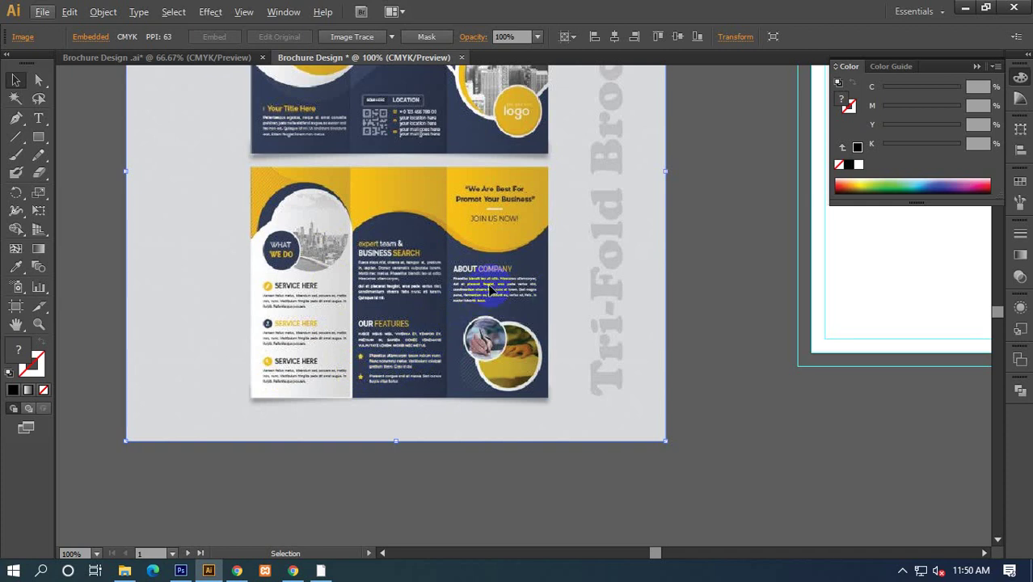
{"action": "scroll", "coordinate": [492, 289], "scroll_direction": "down", "scroll_amount": 1}
{"action": "left_click_drag", "start_coordinate": [539, 341], "coordinate": [410, 342]}
{"action": "scroll", "coordinate": [477, 362], "scroll_direction": "down", "scroll_amount": 1}
{"action": "scroll", "coordinate": [496, 353], "scroll_direction": "right", "scroll_amount": 2}
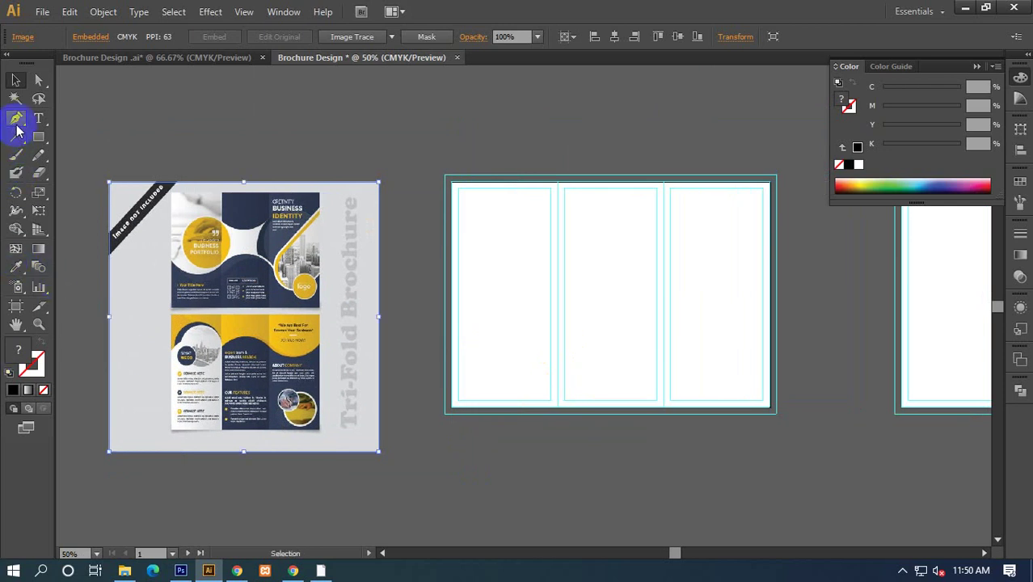
{"action": "scroll", "coordinate": [600, 388], "scroll_direction": "right", "scroll_amount": 1}
{"action": "scroll", "coordinate": [599, 388], "scroll_direction": "right", "scroll_amount": 2}
Draw the wave's curved top edge with the Pen tool from right to left.
{"action": "left_click", "coordinate": [15, 120]}
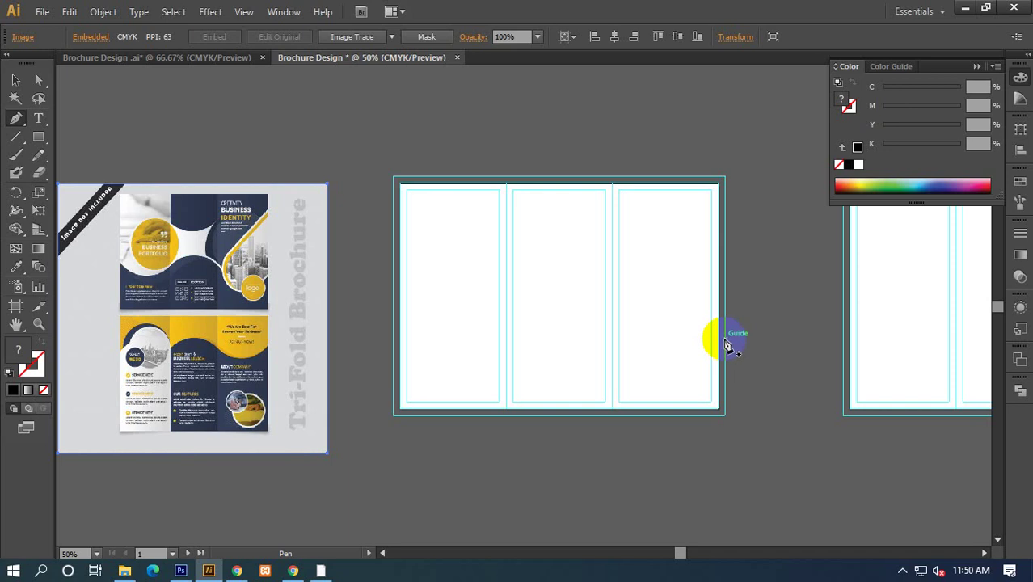
{"action": "left_click", "coordinate": [725, 344]}
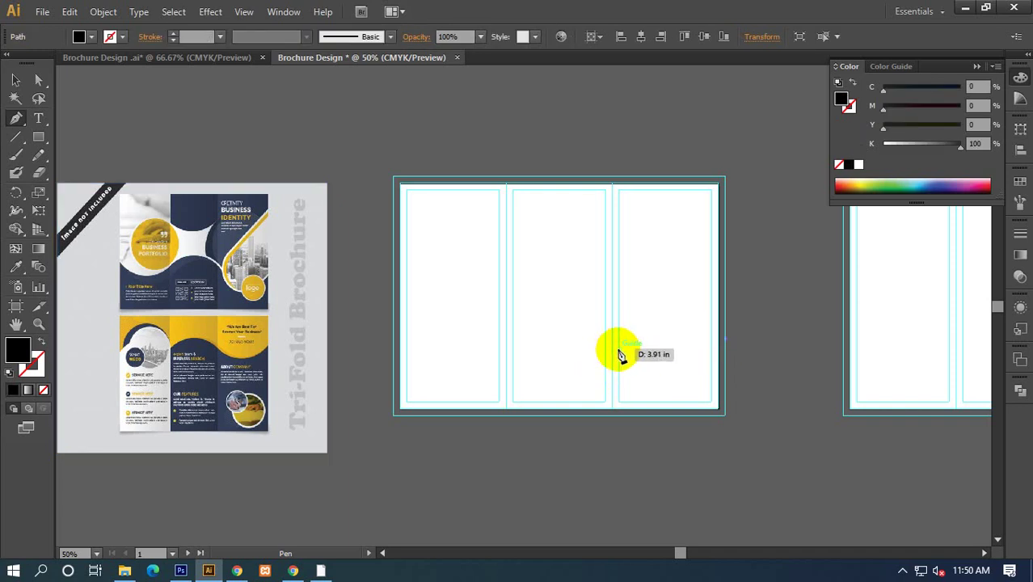
{"action": "mouse_move", "coordinate": [616, 329]}
{"action": "left_mouse_down"}
{"action": "mouse_move", "coordinate": [557, 236]}
{"action": "mouse_move", "coordinate": [549, 247]}
{"action": "left_mouse_up"}
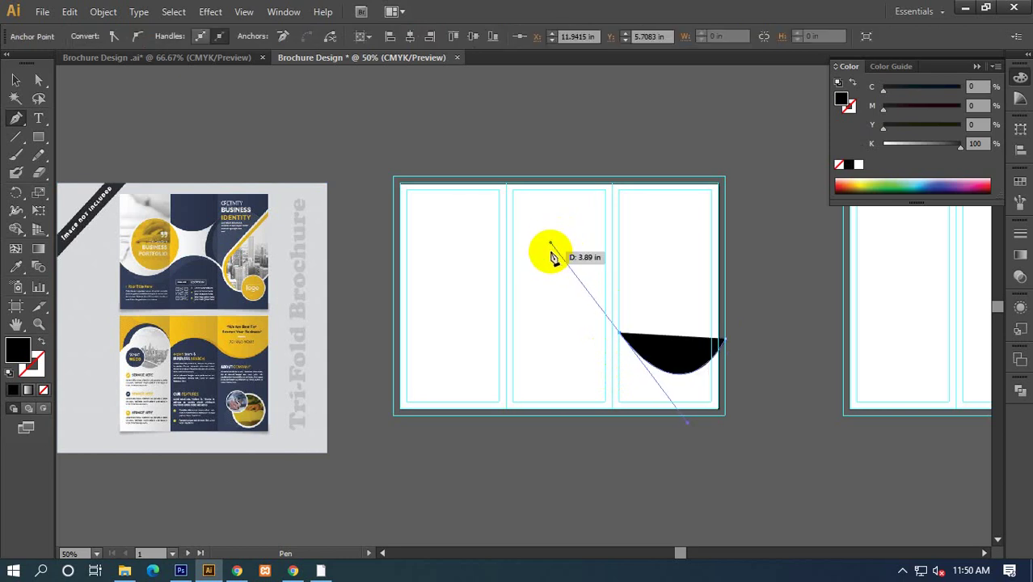
{"action": "left_click", "coordinate": [621, 340]}
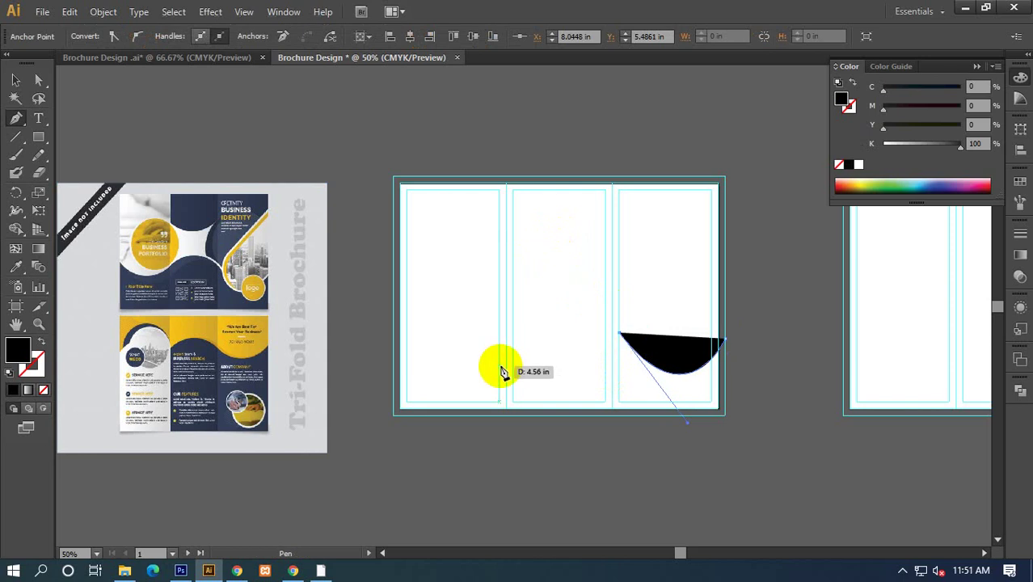
{"action": "left_click_drag", "start_coordinate": [479, 356], "coordinate": [407, 437]}
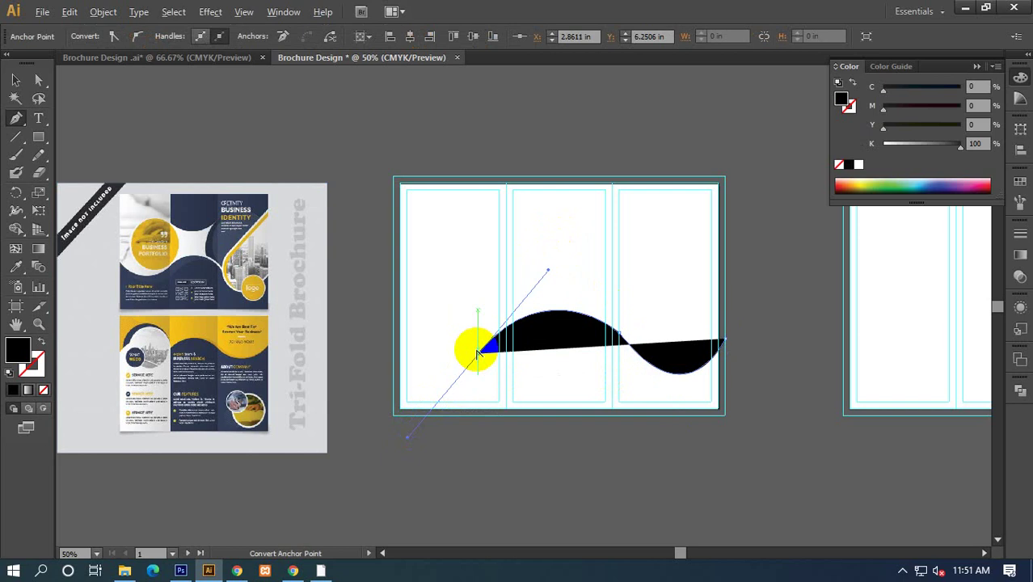
{"action": "mouse_move", "coordinate": [477, 355]}
{"action": "left_mouse_down"}
{"action": "mouse_move", "coordinate": [412, 331]}
{"action": "mouse_move", "coordinate": [421, 329]}
{"action": "mouse_move", "coordinate": [407, 274]}
{"action": "left_mouse_up"}
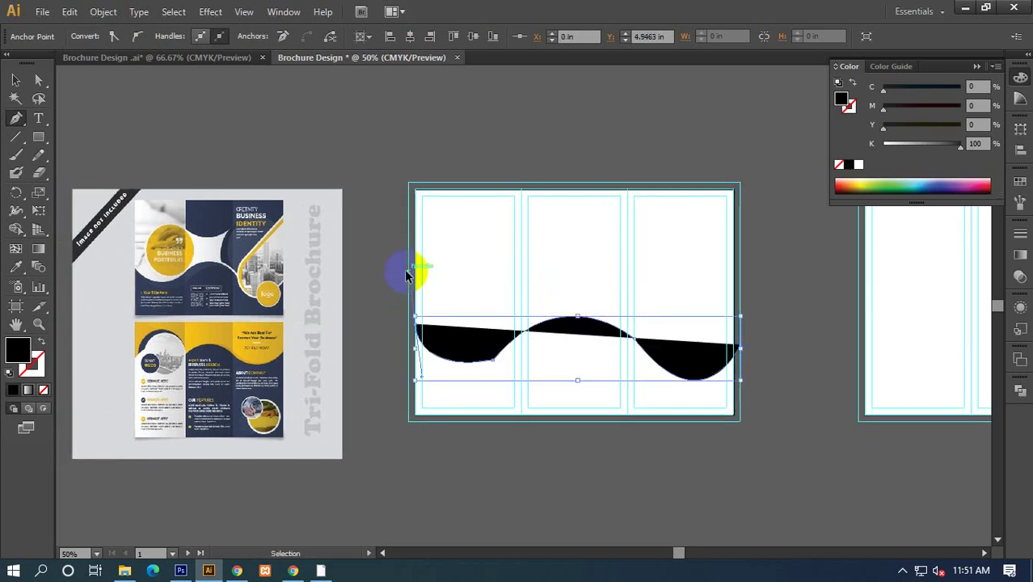
{"action": "key", "text": "ctrl+z"}
{"action": "left_click_drag", "start_coordinate": [410, 315], "coordinate": [413, 231]}
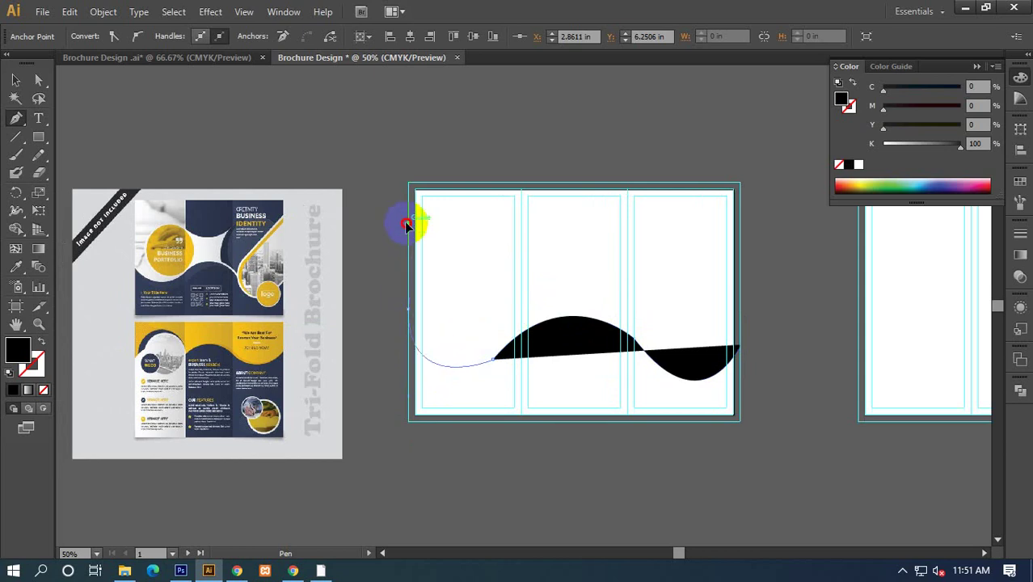
{"action": "left_click_drag", "start_coordinate": [404, 216], "coordinate": [409, 213]}
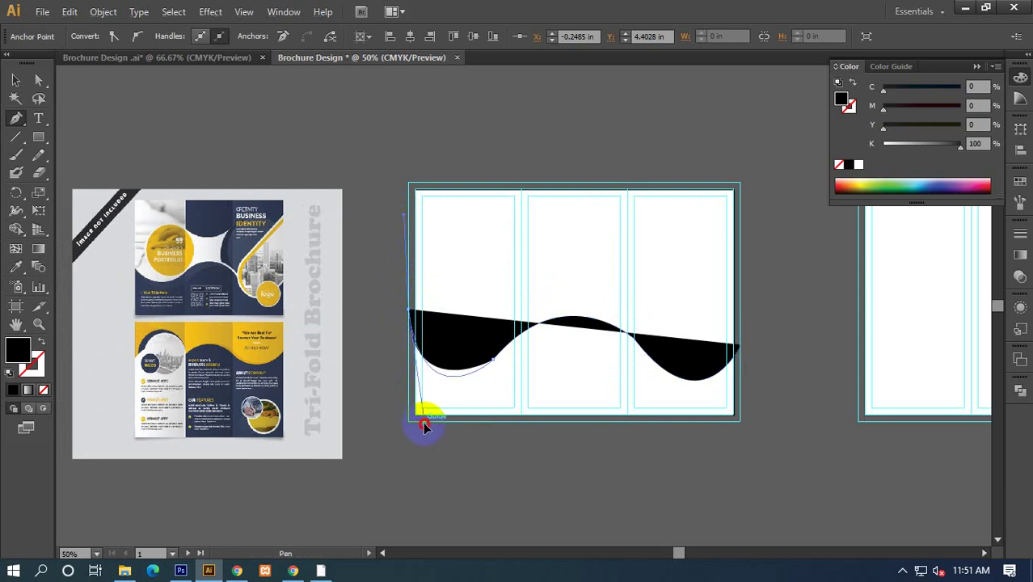
Add bottom-left and bottom-right corner anchors and close the wave shape.
{"action": "left_click", "coordinate": [415, 434]}
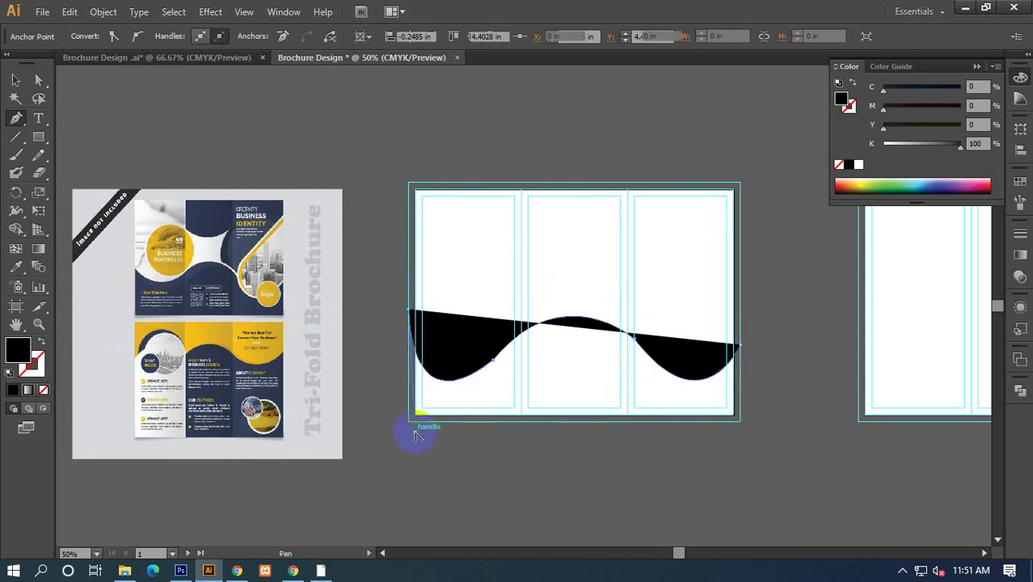
{"action": "left_click", "coordinate": [414, 313]}
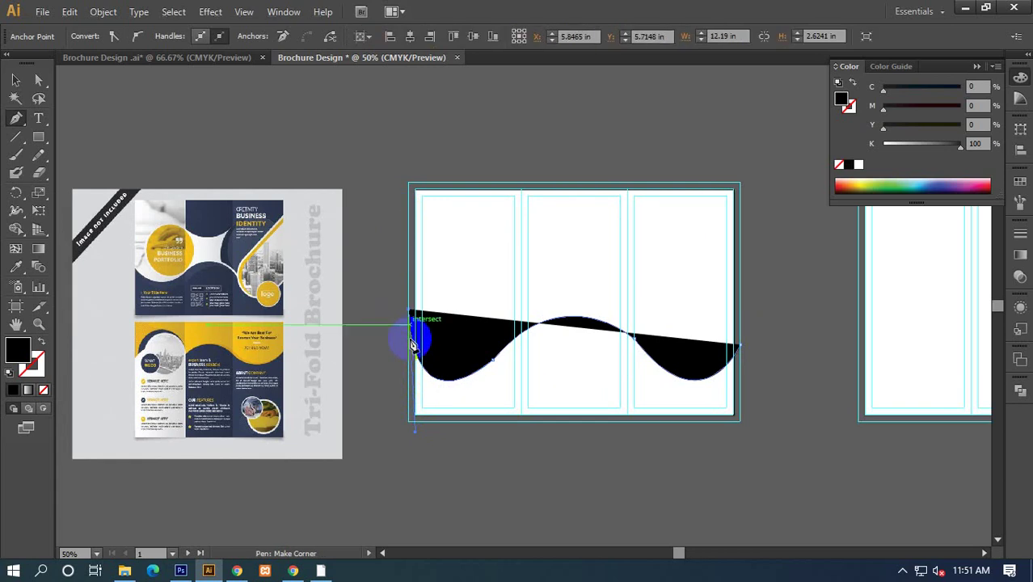
{"action": "left_click", "coordinate": [412, 421]}
{"action": "scroll", "coordinate": [657, 427], "scroll_direction": "right", "scroll_amount": 2}
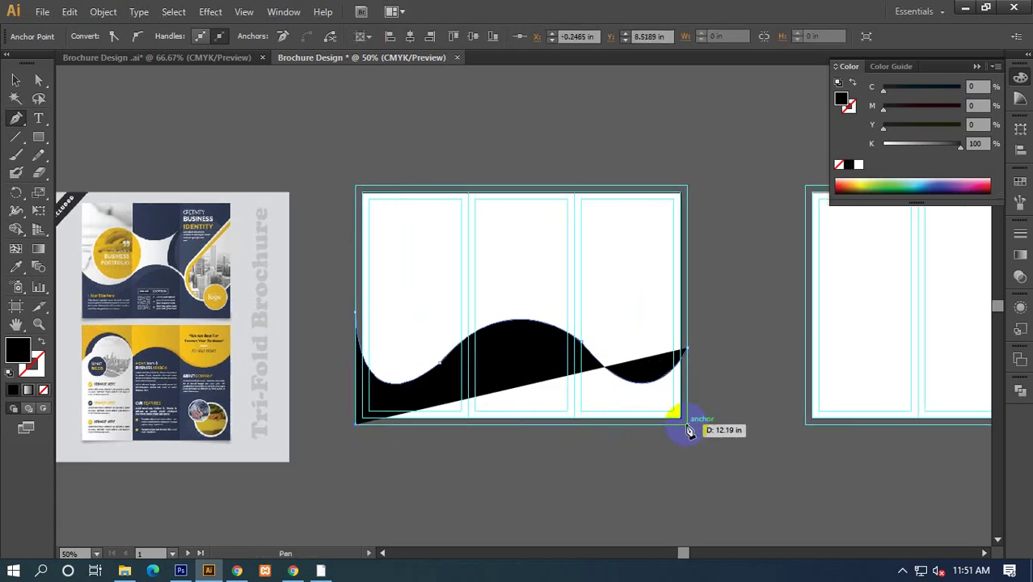
{"action": "left_click", "coordinate": [686, 423]}
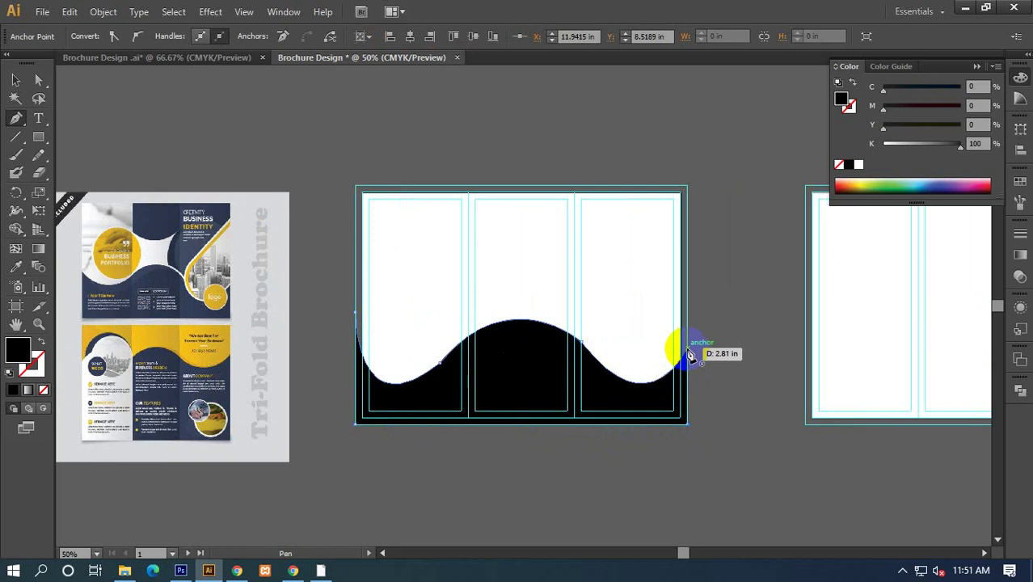
{"action": "left_click", "coordinate": [688, 354]}
Adjust the curve of the wave's right side and view the whole artboard.
{"action": "left_click", "coordinate": [15, 80]}
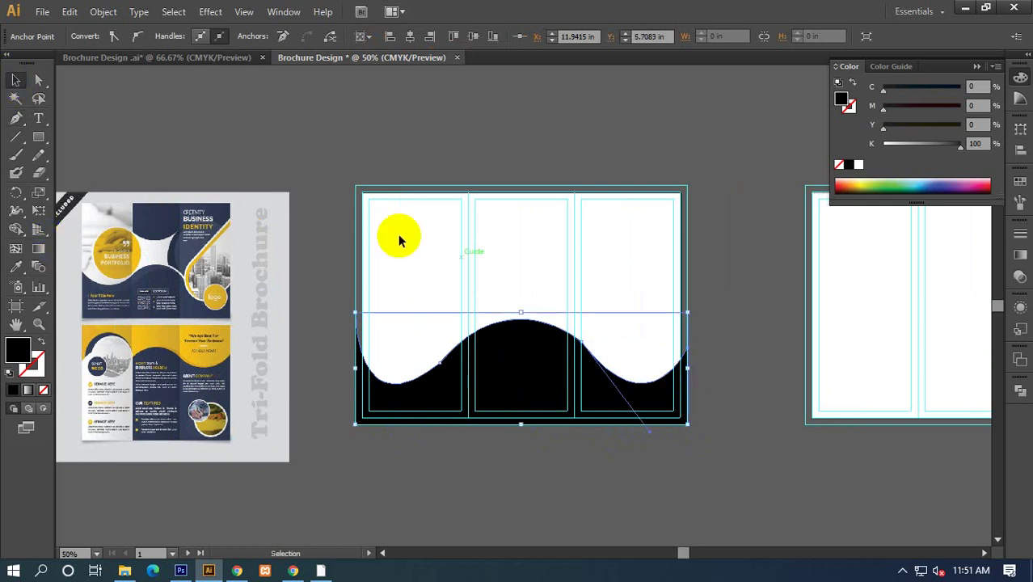
{"action": "scroll", "coordinate": [612, 350], "scroll_direction": "up", "scroll_amount": 2}
{"action": "left_click_drag", "start_coordinate": [612, 346], "coordinate": [547, 293]}
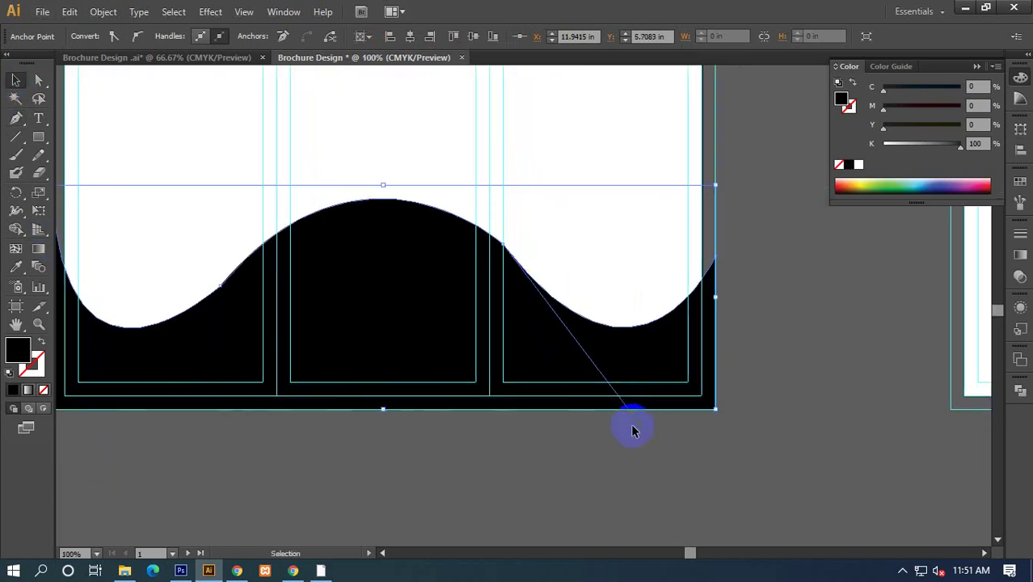
{"action": "left_click_drag", "start_coordinate": [641, 428], "coordinate": [658, 417]}
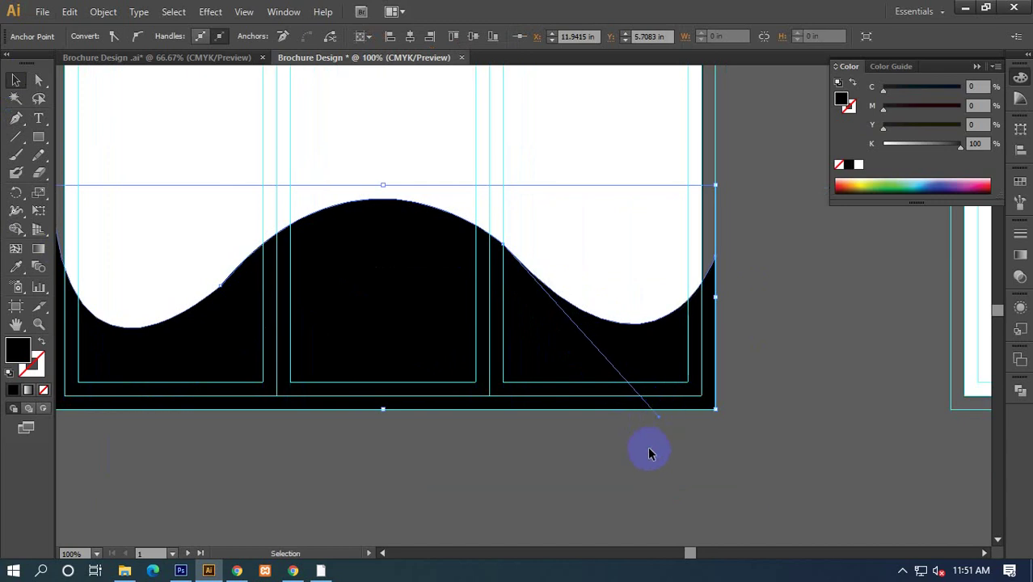
{"action": "left_click", "coordinate": [650, 454]}
{"action": "left_click_drag", "start_coordinate": [289, 358], "coordinate": [401, 356]}
{"action": "scroll", "coordinate": [369, 362], "scroll_direction": "down", "scroll_amount": 2}
Fill the wave with navy (C 85.49, M 74.12, Y 46.27, K 41.57) from the reference.
{"action": "left_click", "coordinate": [413, 353]}
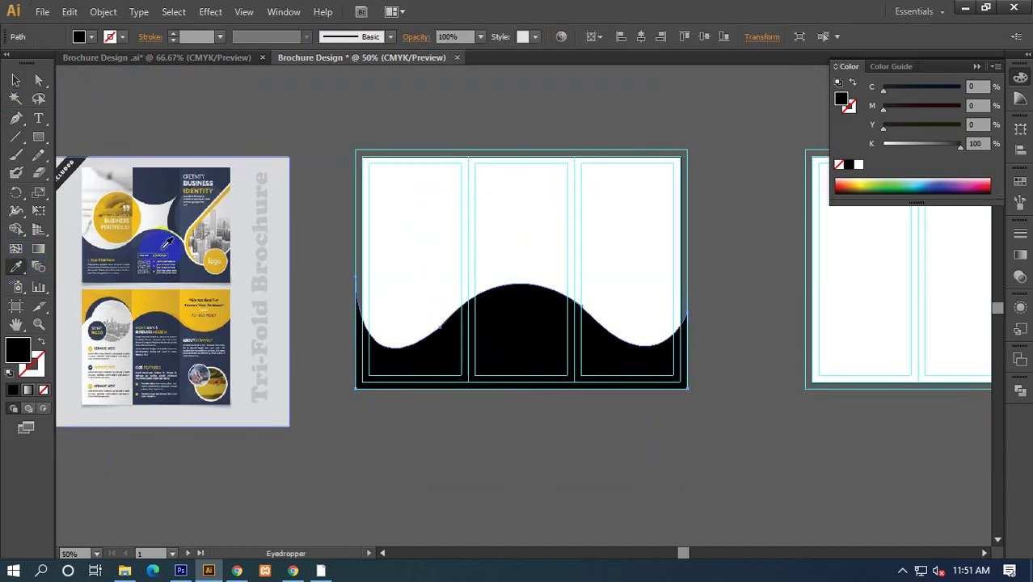
{"action": "left_click", "coordinate": [159, 245]}
{"action": "left_click", "coordinate": [15, 80]}
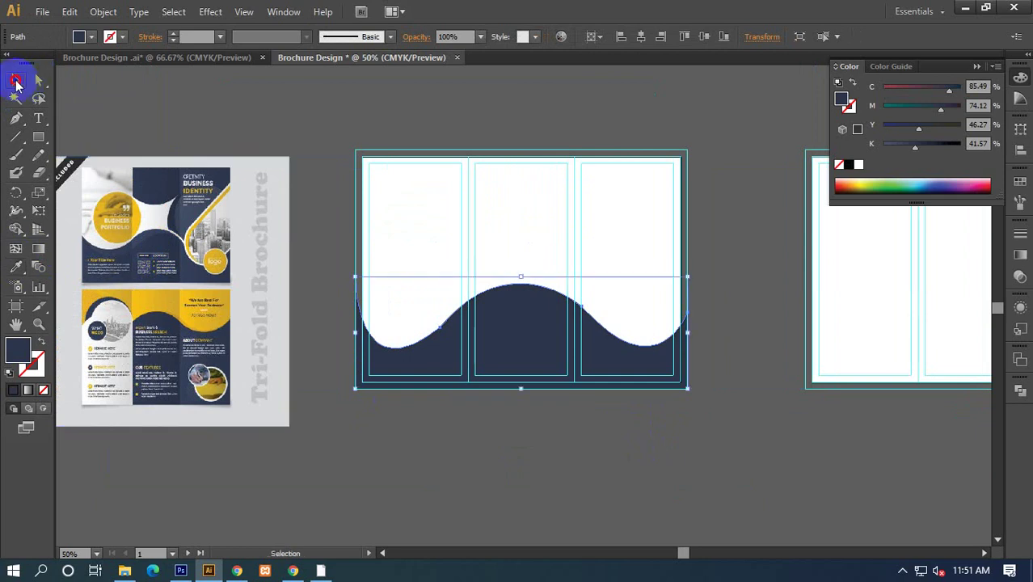
{"action": "left_click", "coordinate": [419, 410]}
Inspect the reference brochure's wave up close, then reselect the navy wave.
{"action": "left_click_drag", "start_coordinate": [369, 390], "coordinate": [392, 381]}
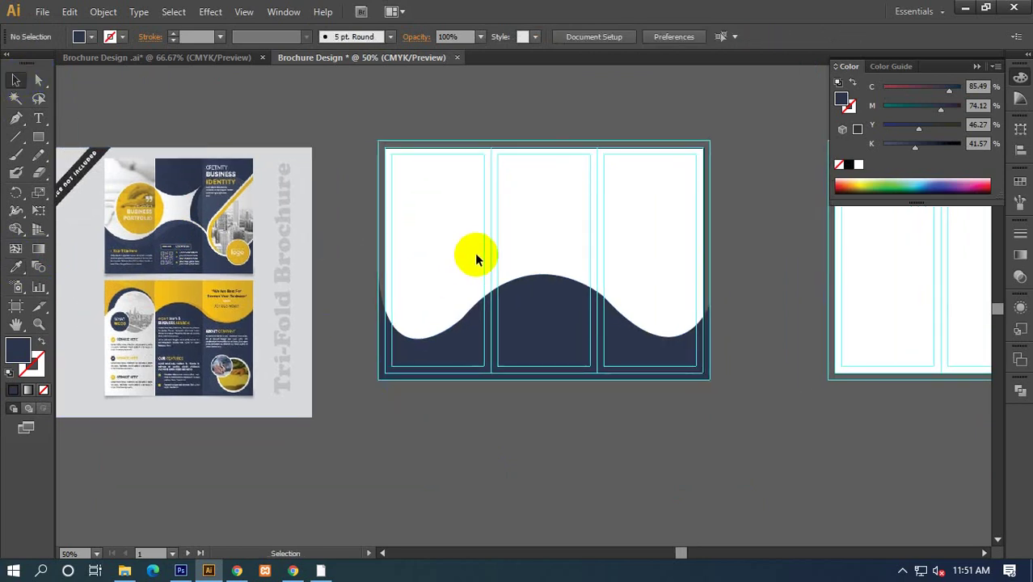
{"action": "scroll", "coordinate": [188, 258], "scroll_direction": "up", "scroll_amount": 4}
{"action": "left_click_drag", "start_coordinate": [187, 258], "coordinate": [443, 285]}
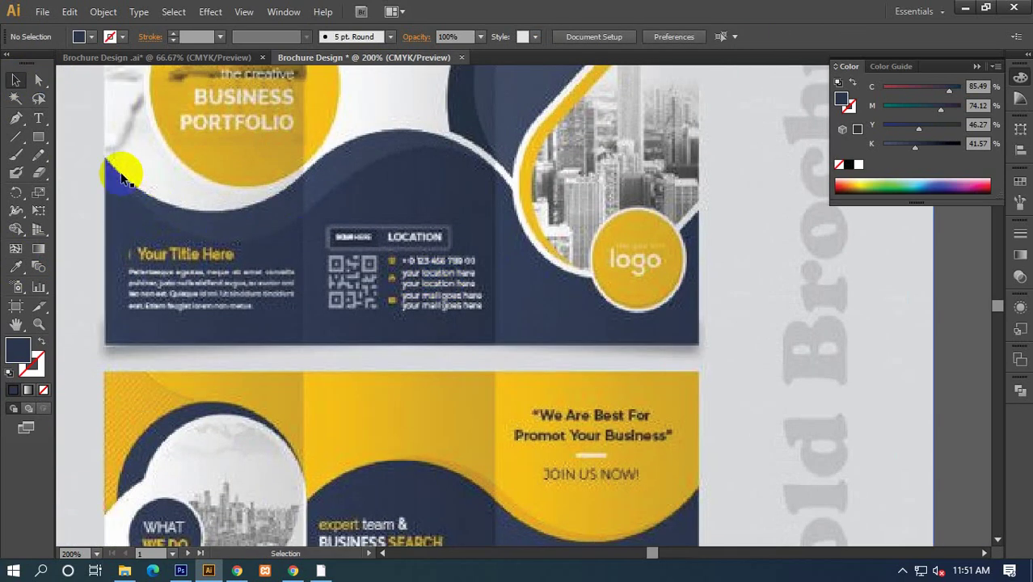
{"action": "left_click", "coordinate": [393, 157]}
{"action": "scroll", "coordinate": [483, 195], "scroll_direction": "down", "scroll_amount": 4}
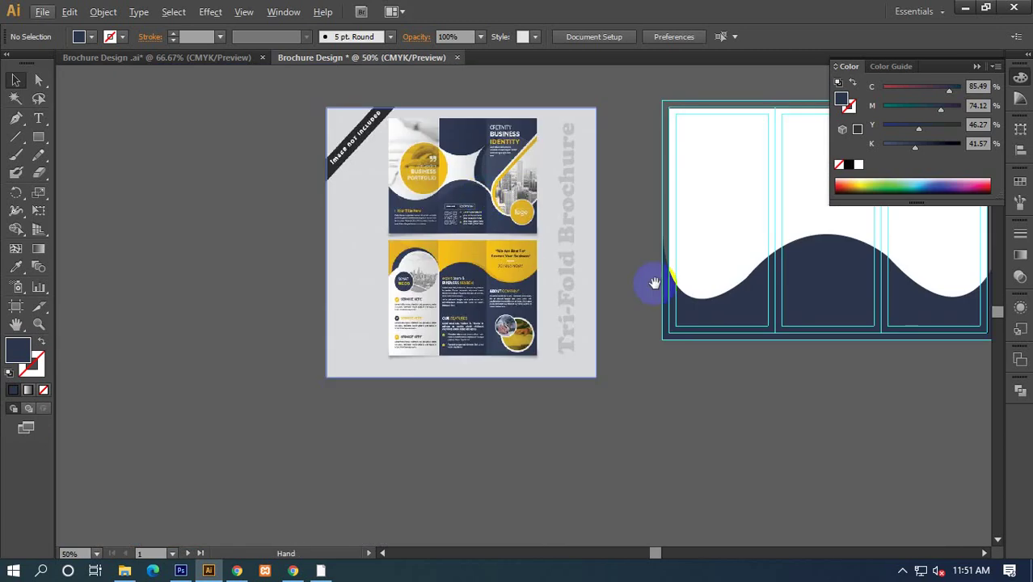
{"action": "left_click_drag", "start_coordinate": [652, 281], "coordinate": [480, 256]}
{"action": "left_click", "coordinate": [481, 256]}
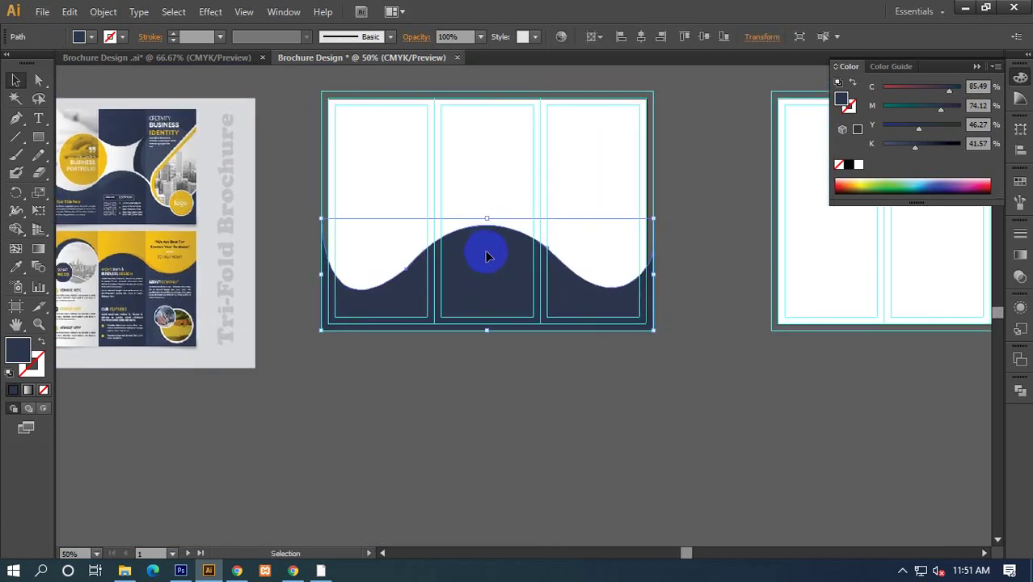
{"action": "key", "text": "a"}
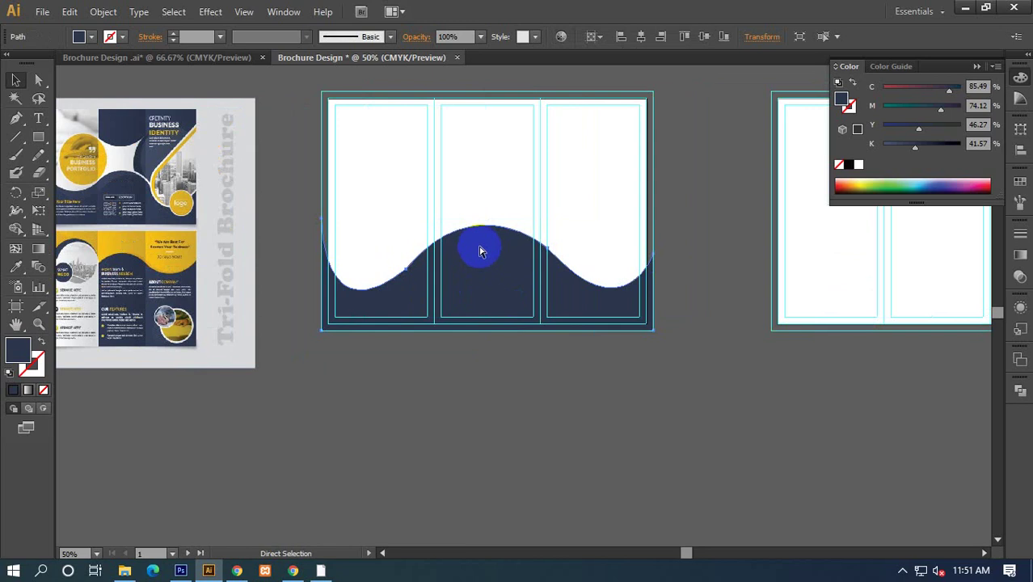
{"action": "key", "text": "v"}
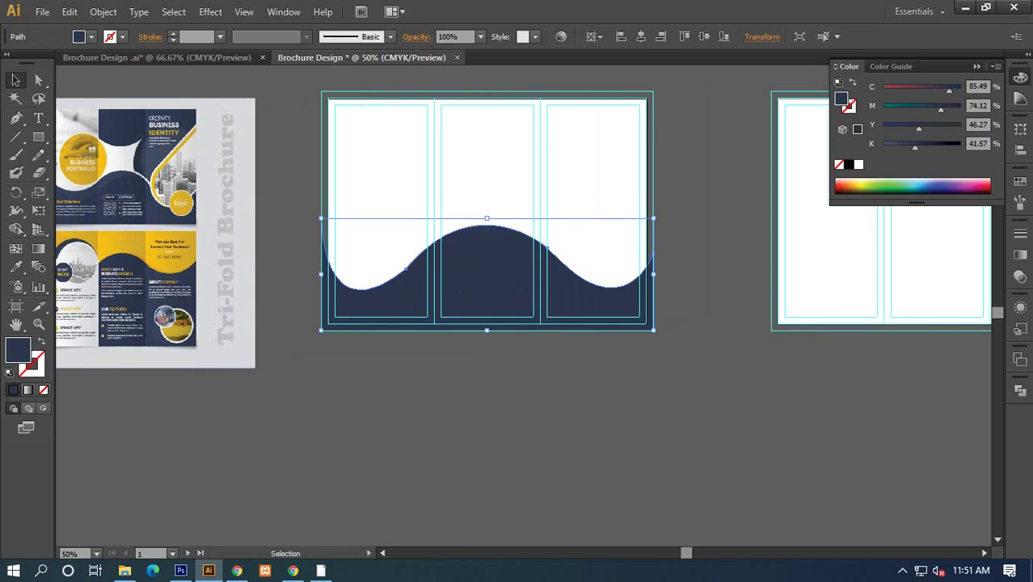
Make the wave copy teal, nudge it up twice and rotate it slightly.
{"action": "left_click_drag", "start_coordinate": [922, 111], "coordinate": [897, 108]}
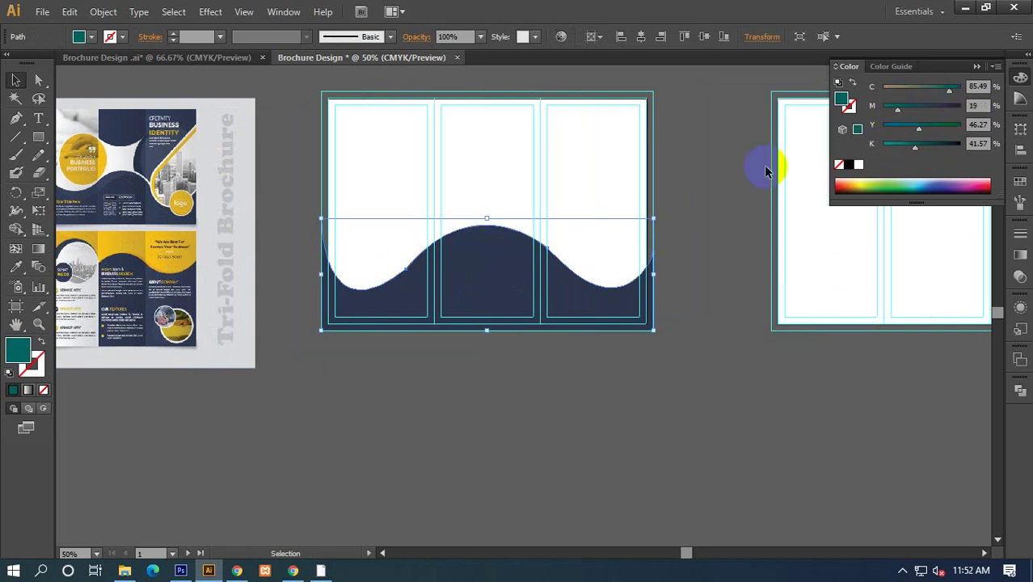
{"action": "key", "text": "Up"}
{"action": "key", "text": "Up"}
{"action": "key", "text": "Up"}
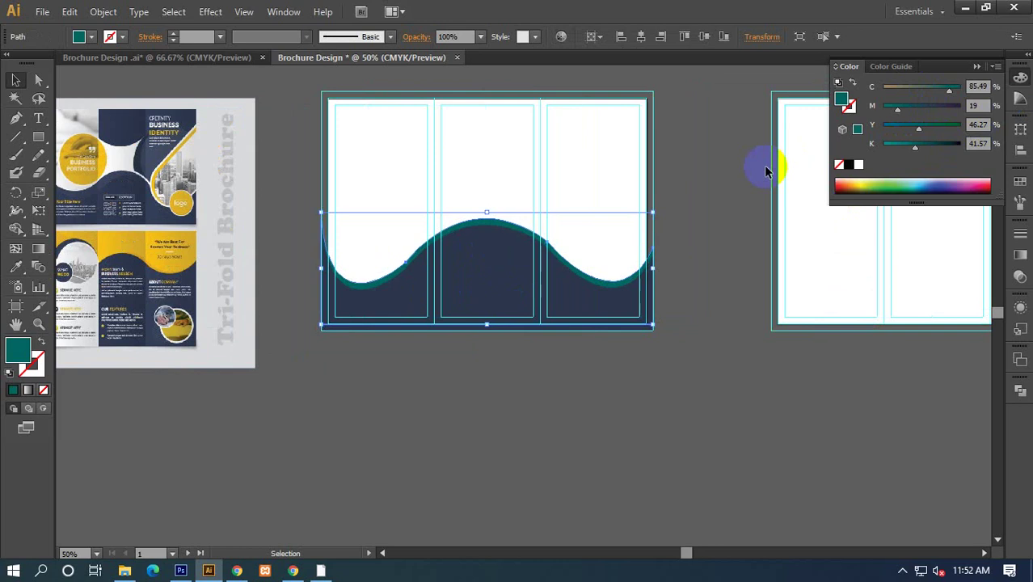
{"action": "key", "text": "Up"}
{"action": "key", "text": "Up"}
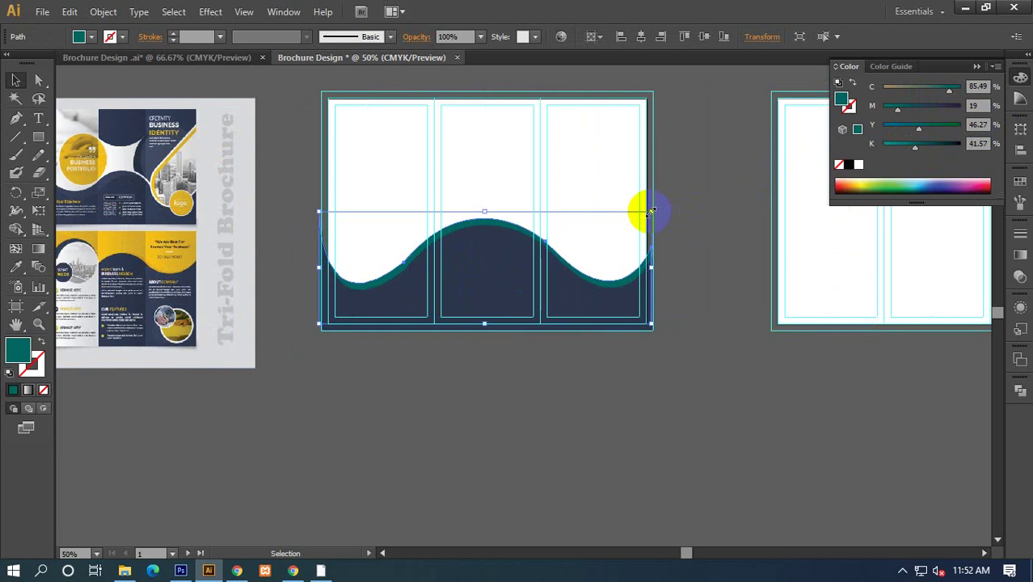
{"action": "left_click_drag", "start_coordinate": [657, 211], "coordinate": [671, 226]}
{"action": "left_click", "coordinate": [715, 232]}
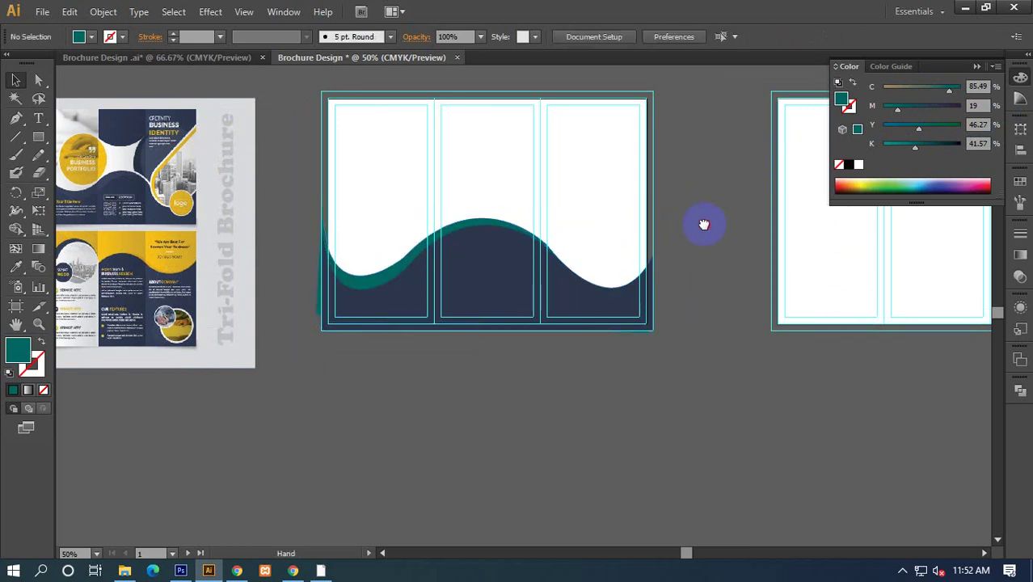
Tilt the back wave about 4 degrees by its corner handle.
{"action": "key", "text": "ctrl+plus"}
{"action": "key", "text": "ctrl+plus"}
{"action": "left_click", "coordinate": [413, 148]}
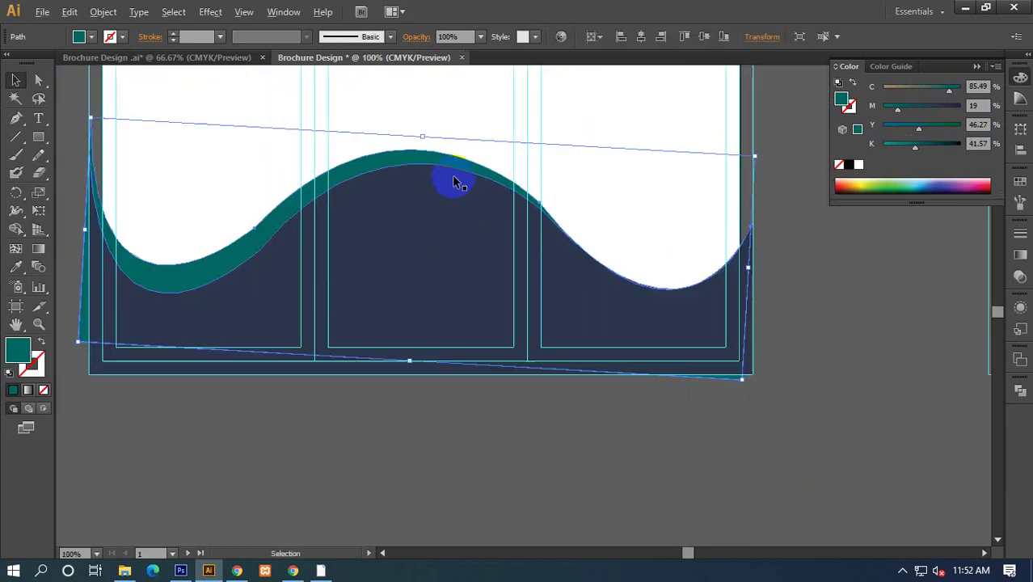
{"action": "scroll", "coordinate": [647, 209], "scroll_direction": "right", "scroll_amount": 2}
{"action": "left_click_drag", "start_coordinate": [687, 143], "coordinate": [697, 155]}
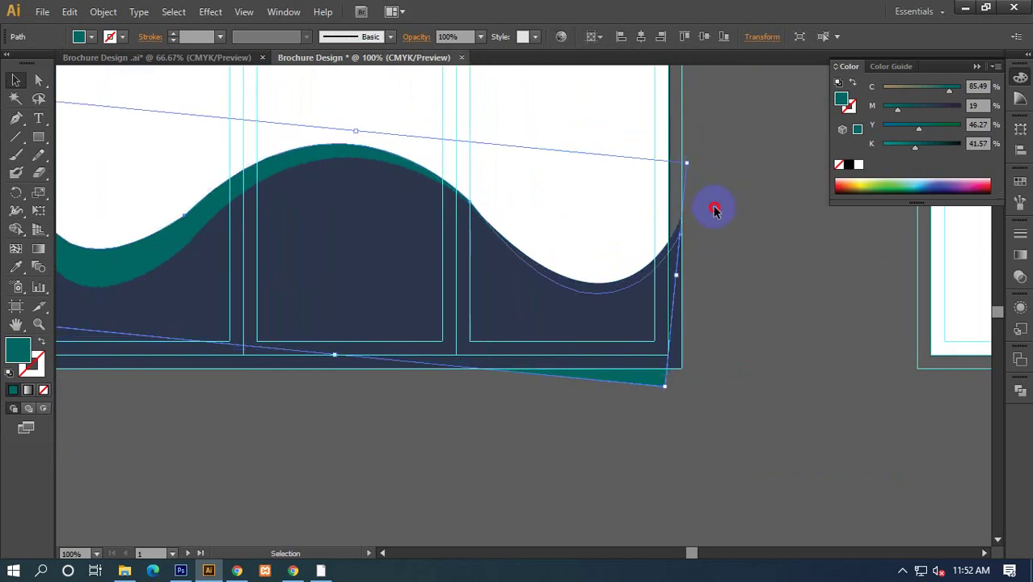
{"action": "left_click", "coordinate": [715, 208]}
{"action": "key", "text": "ctrl+minus"}
{"action": "key", "text": "ctrl+minus"}
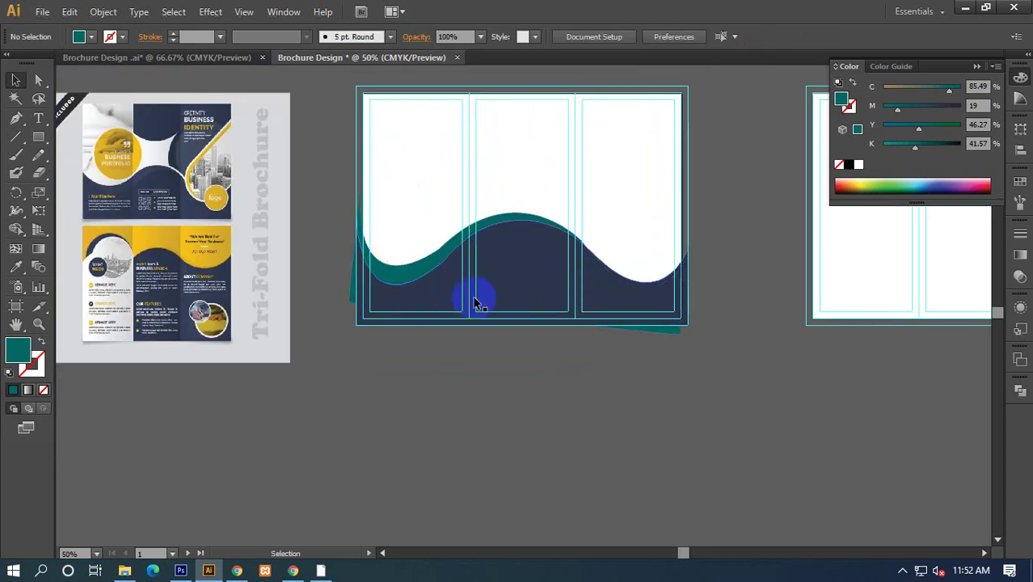
{"action": "scroll", "coordinate": [502, 317], "scroll_direction": "right", "scroll_amount": 2}
Sample the navy fill onto the back wave and lower its magenta to 55.
{"action": "left_click", "coordinate": [372, 286]}
{"action": "left_click", "coordinate": [15, 266]}
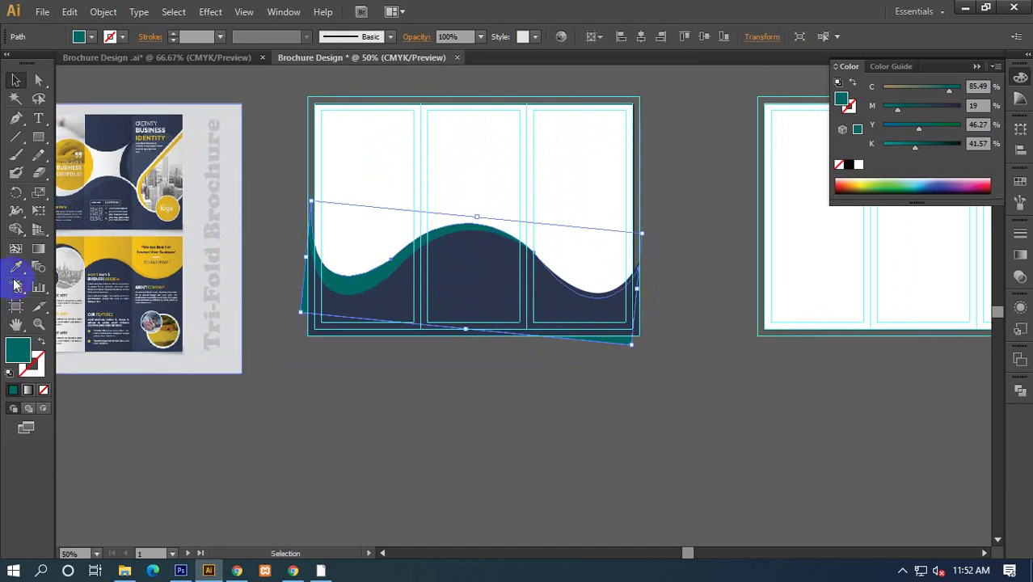
{"action": "left_click", "coordinate": [468, 277]}
{"action": "left_click", "coordinate": [978, 105]}
{"action": "left_click", "coordinate": [940, 116]}
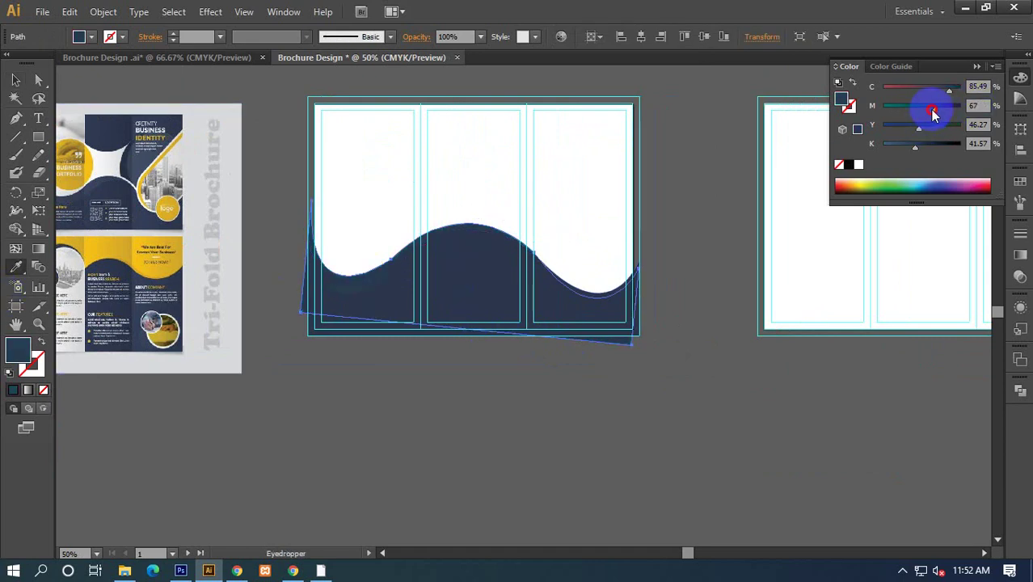
{"action": "left_click", "coordinate": [16, 80]}
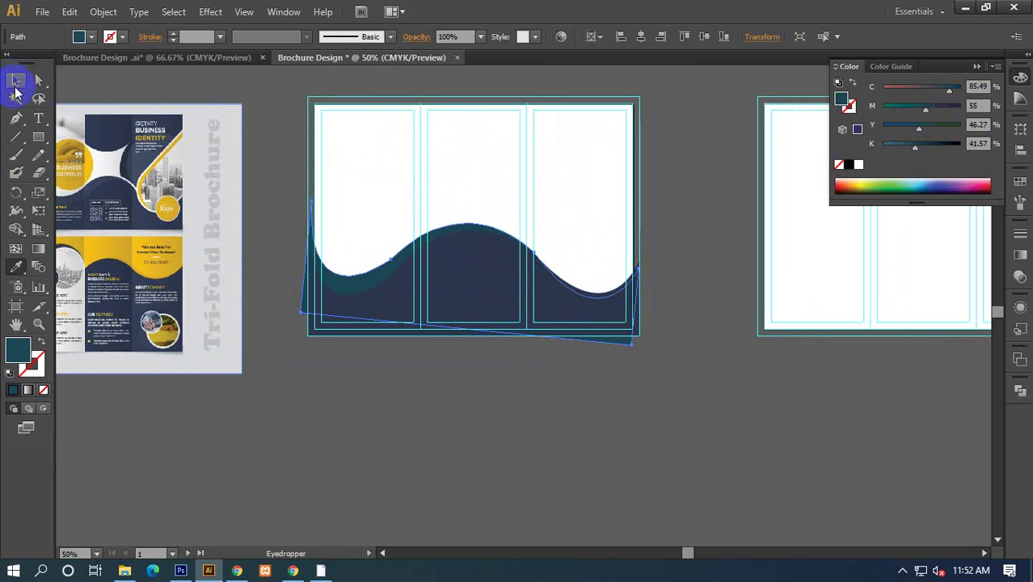
{"action": "left_click", "coordinate": [264, 216]}
{"action": "scroll", "coordinate": [309, 249], "scroll_direction": "left", "scroll_amount": 1}
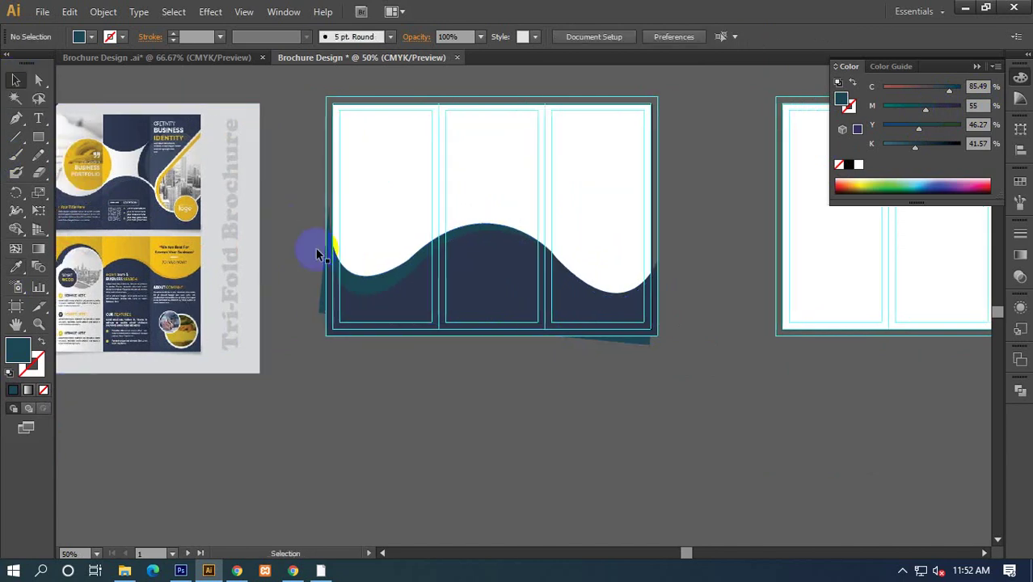
{"action": "left_click_drag", "start_coordinate": [281, 343], "coordinate": [321, 347]}
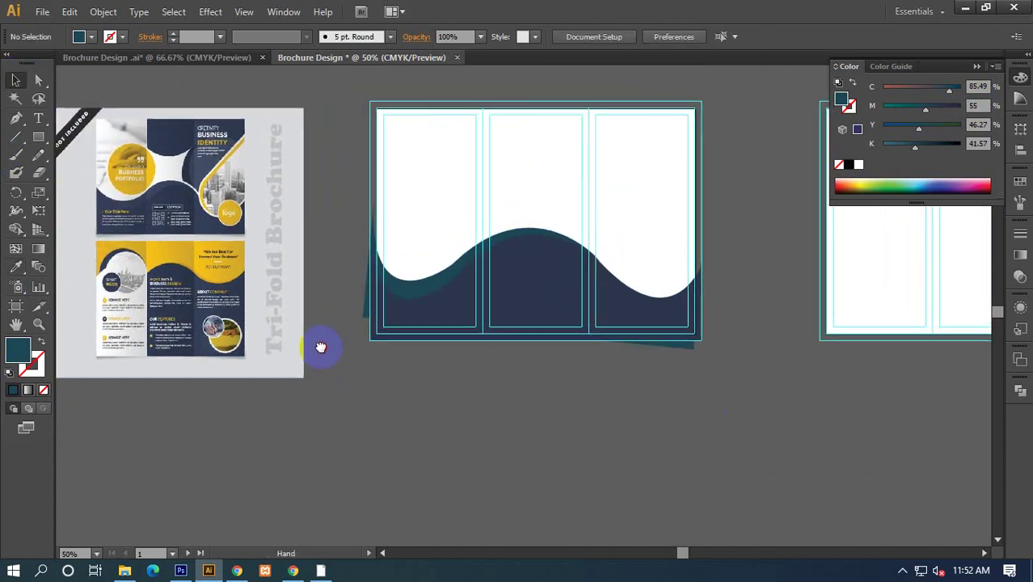
Pick the Rounded Rectangle Tool and draw trial rectangles above the brochure.
{"action": "left_click", "coordinate": [40, 136]}
{"action": "mouse_move", "coordinate": [45, 137]}
{"action": "left_mouse_down"}
{"action": "mouse_move", "coordinate": [104, 156]}
{"action": "mouse_move", "coordinate": [107, 180]}
{"action": "mouse_move", "coordinate": [113, 154]}
{"action": "left_mouse_up"}
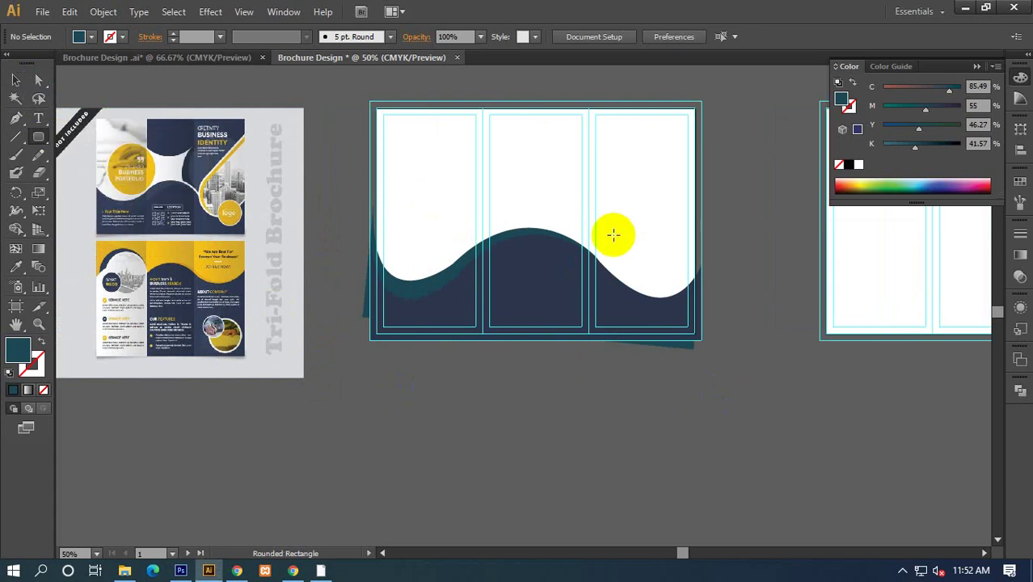
{"action": "left_click_drag", "start_coordinate": [449, 148], "coordinate": [569, 333]}
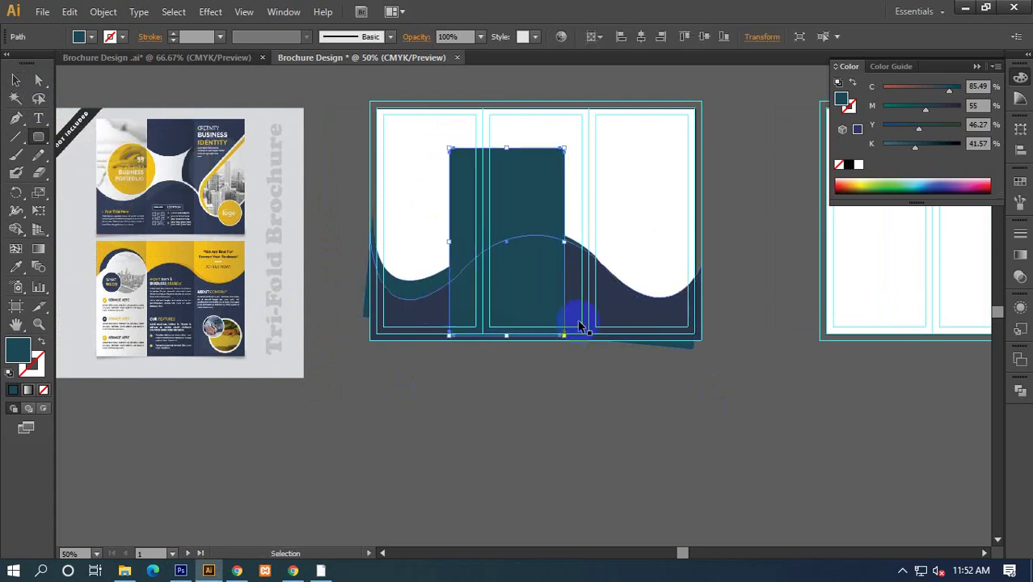
{"action": "key", "text": "ctrl+z"}
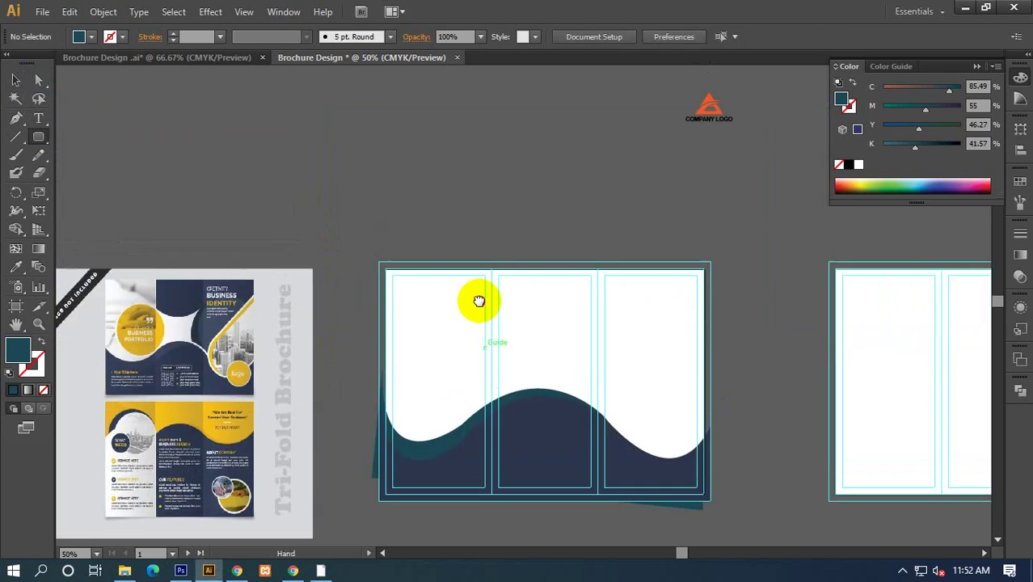
{"action": "left_click_drag", "start_coordinate": [472, 162], "coordinate": [460, 348]}
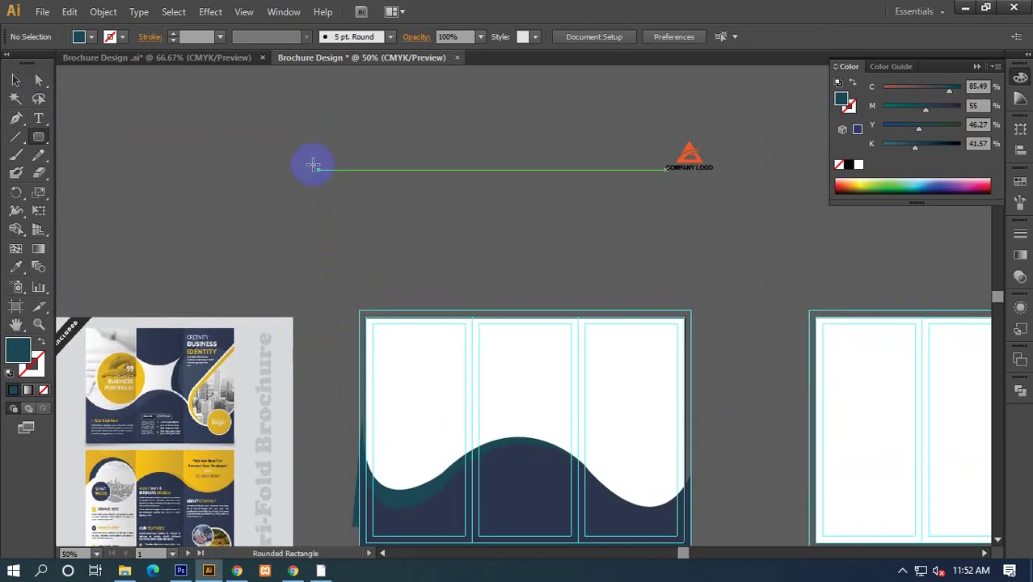
{"action": "left_click_drag", "start_coordinate": [254, 101], "coordinate": [517, 231]}
{"action": "scroll", "coordinate": [243, 104], "scroll_direction": "up", "scroll_amount": 5, "text": "alt"}
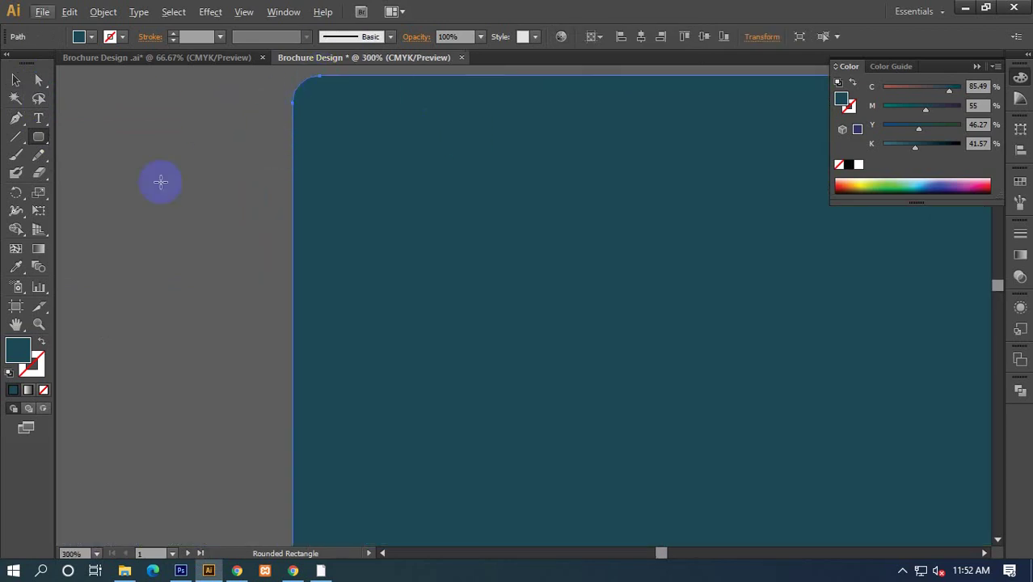
{"action": "scroll", "coordinate": [282, 172], "scroll_direction": "down", "scroll_amount": 8, "text": "alt"}
{"action": "scroll", "coordinate": [325, 188], "scroll_direction": "up", "scroll_amount": 6, "text": "alt"}
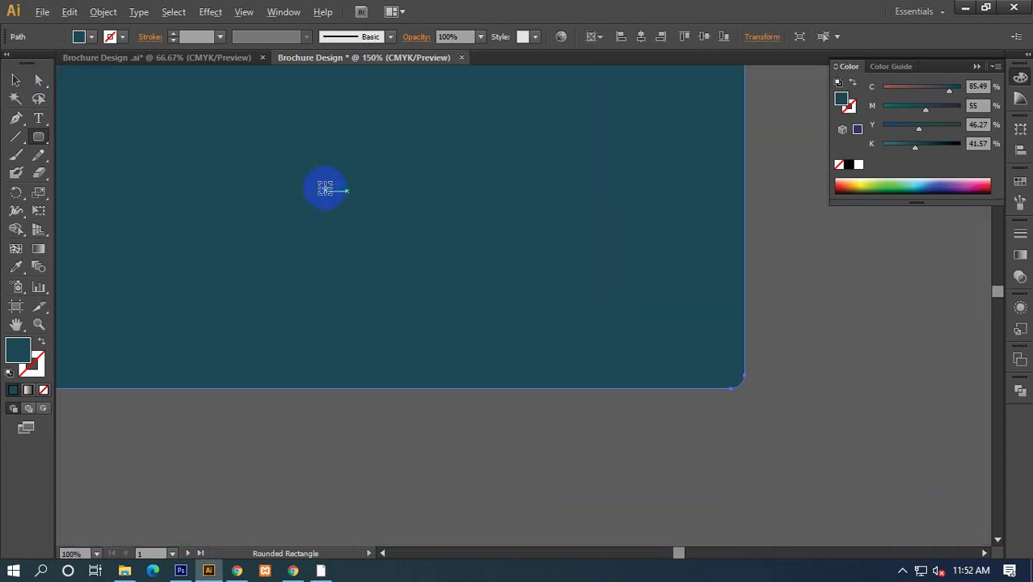
{"action": "scroll", "coordinate": [325, 188], "scroll_direction": "down", "scroll_amount": 3, "text": "alt"}
{"action": "scroll", "coordinate": [325, 188], "scroll_direction": "down", "scroll_amount": 1, "text": "alt"}
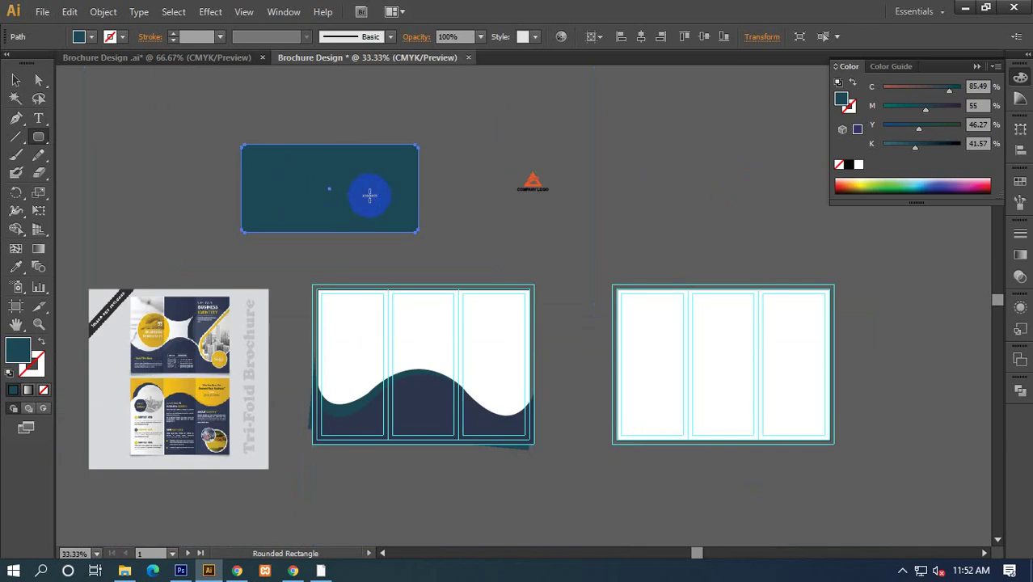
Delete the trial rectangle and create a 9.7222 × 4.8333 in pill with 5.625 in corner radius.
{"action": "key", "text": "Delete"}
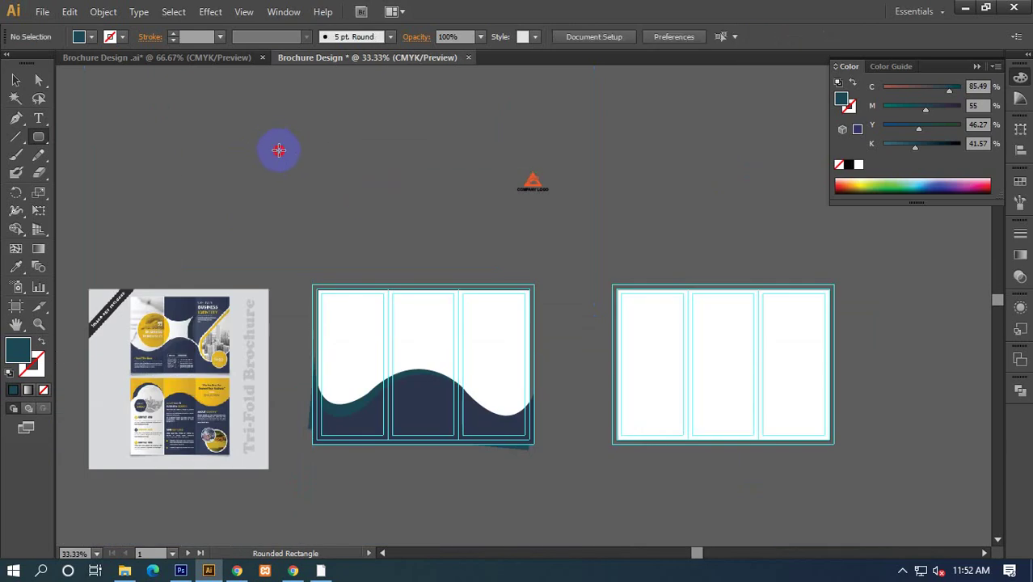
{"action": "left_click", "coordinate": [278, 150]}
{"action": "left_click", "coordinate": [554, 295]}
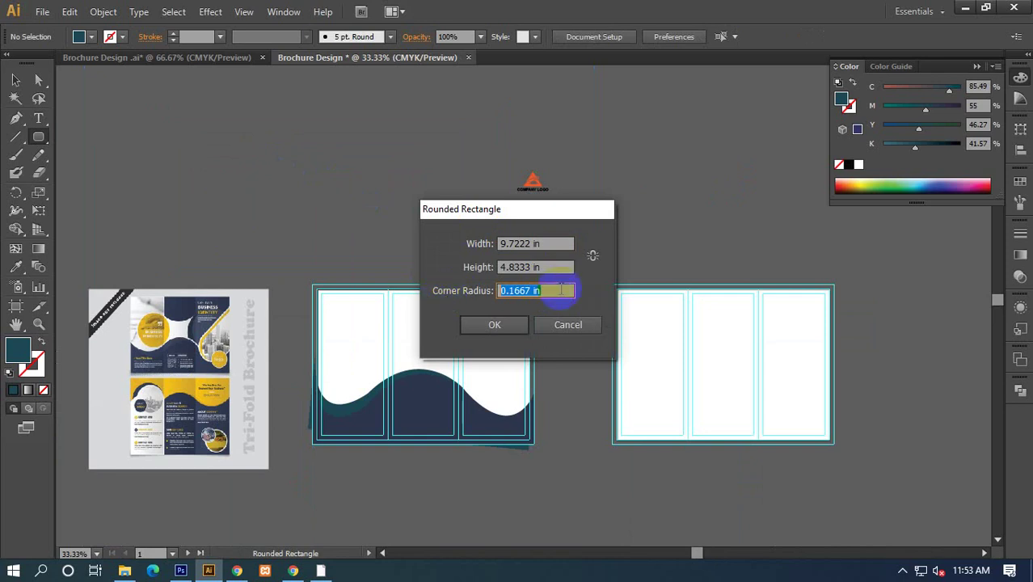
{"action": "left_click", "coordinate": [509, 323]}
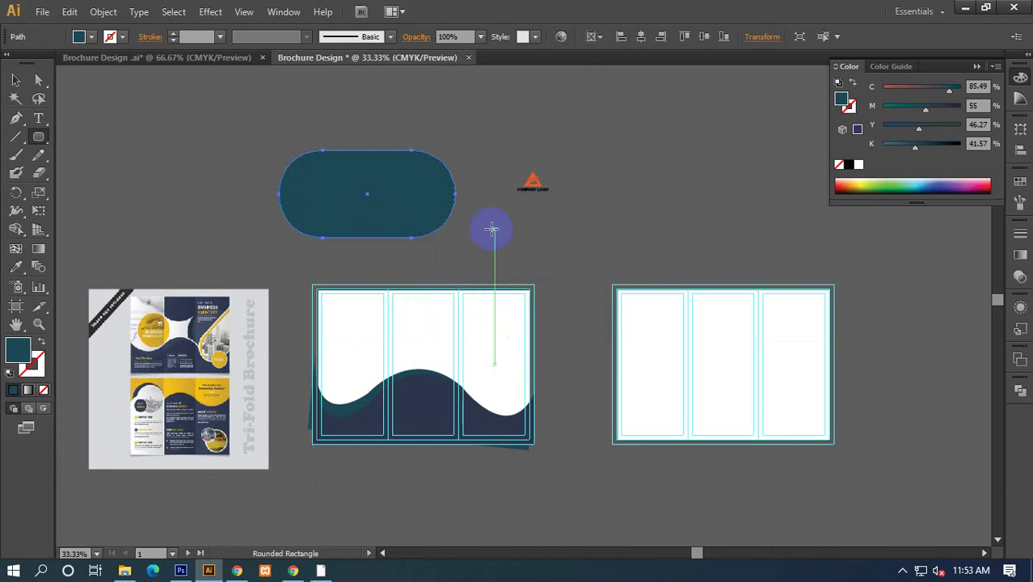
Move the pill onto the right panel, rotate it about 45° and enlarge it.
{"action": "left_click", "coordinate": [18, 81]}
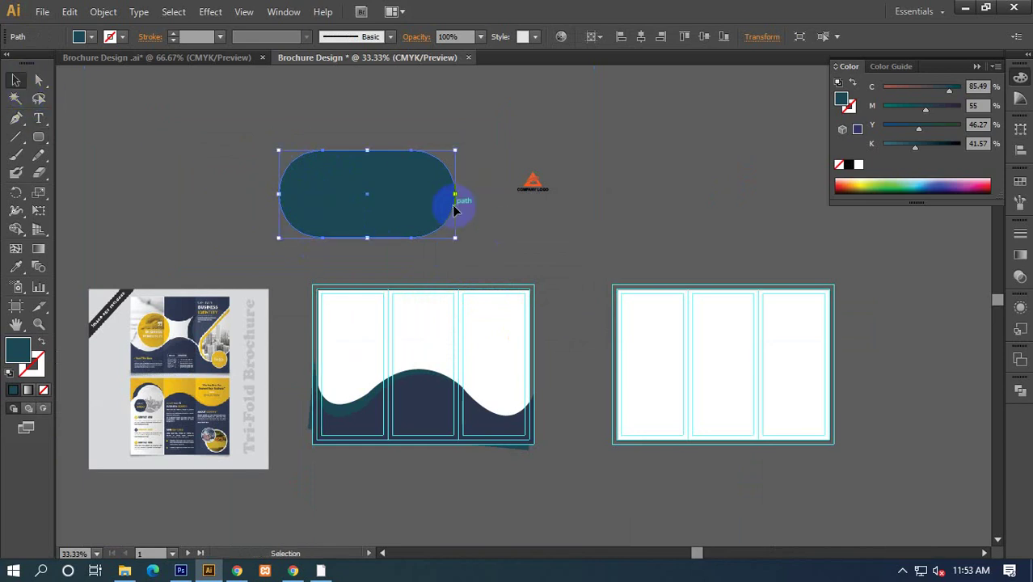
{"action": "mouse_move", "coordinate": [455, 198]}
{"action": "left_mouse_down"}
{"action": "mouse_move", "coordinate": [622, 288]}
{"action": "mouse_move", "coordinate": [532, 336]}
{"action": "left_mouse_up"}
{"action": "scroll", "coordinate": [496, 365], "scroll_direction": "up", "scroll_amount": 1}
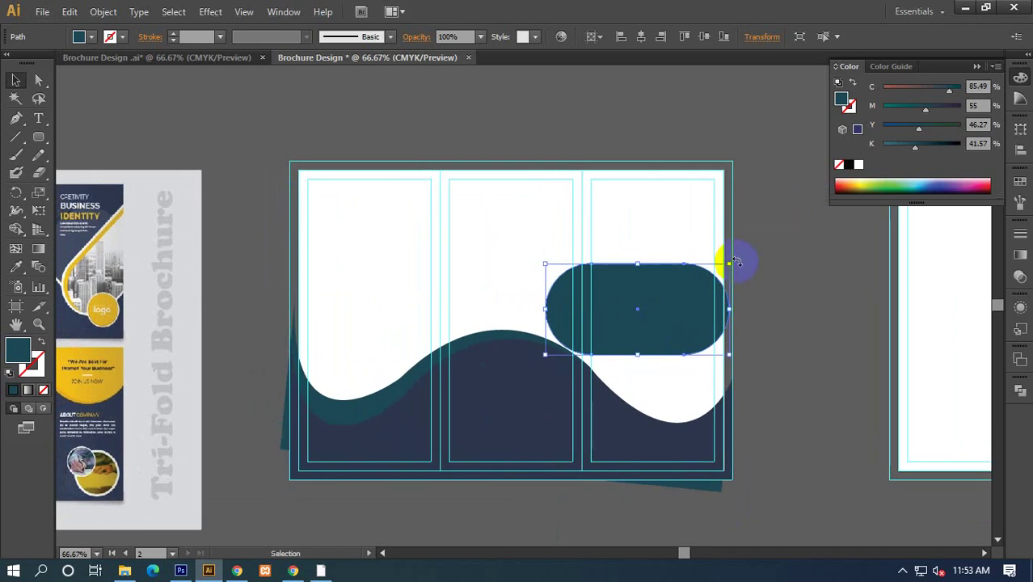
{"action": "left_click_drag", "start_coordinate": [736, 261], "coordinate": [683, 157]}
{"action": "mouse_move", "coordinate": [641, 311]}
{"action": "left_mouse_down"}
{"action": "mouse_move", "coordinate": [688, 350]}
{"action": "mouse_move", "coordinate": [621, 325]}
{"action": "mouse_move", "coordinate": [626, 351]}
{"action": "mouse_move", "coordinate": [636, 351]}
{"action": "left_mouse_up"}
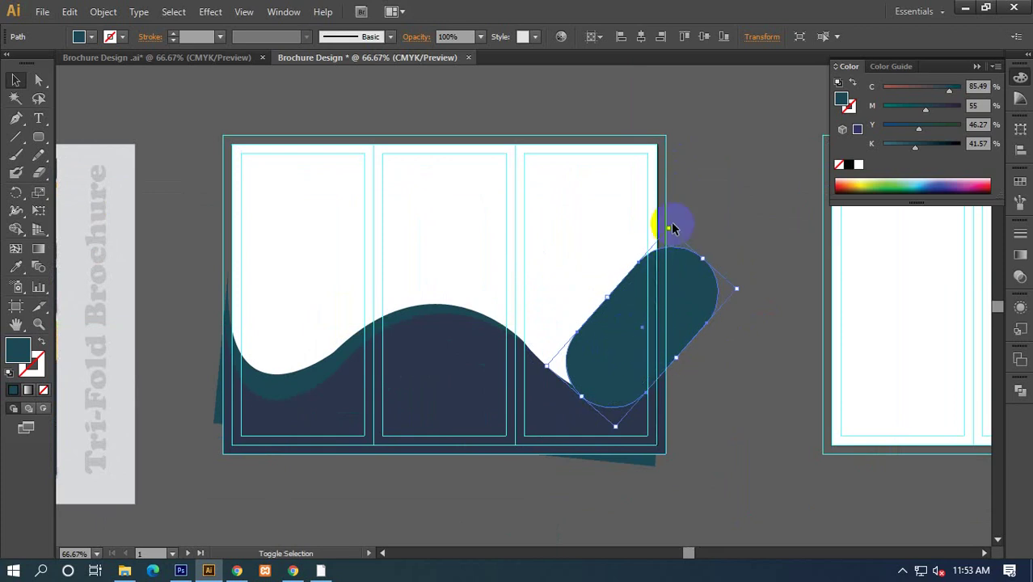
{"action": "left_click_drag", "start_coordinate": [667, 232], "coordinate": [691, 142]}
{"action": "left_click_drag", "start_coordinate": [632, 289], "coordinate": [624, 307]}
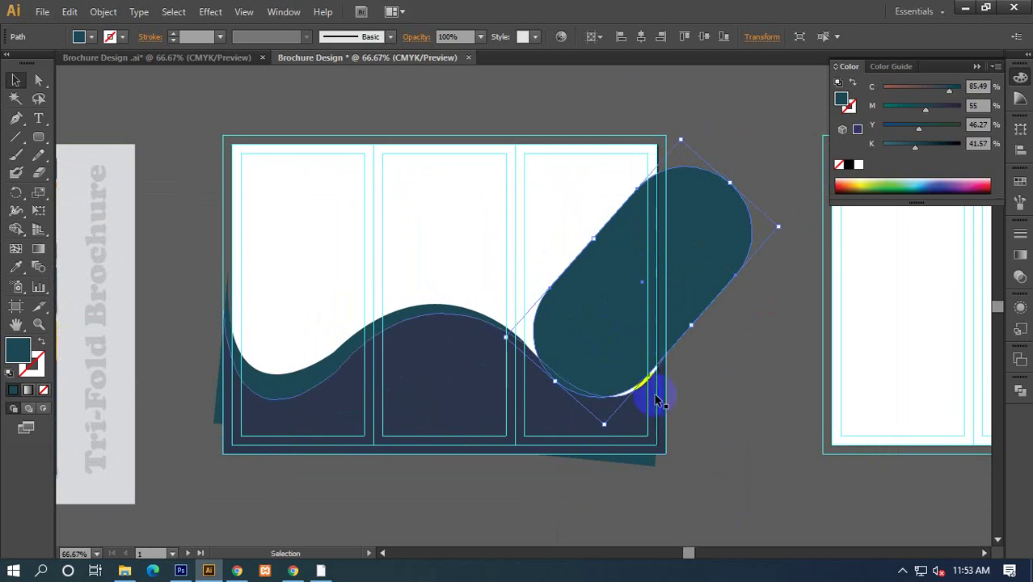
Raise both the navy wave and the back wave slightly with Shift+Up.
{"action": "left_click", "coordinate": [662, 422]}
{"action": "left_click", "coordinate": [639, 420], "text": "shift"}
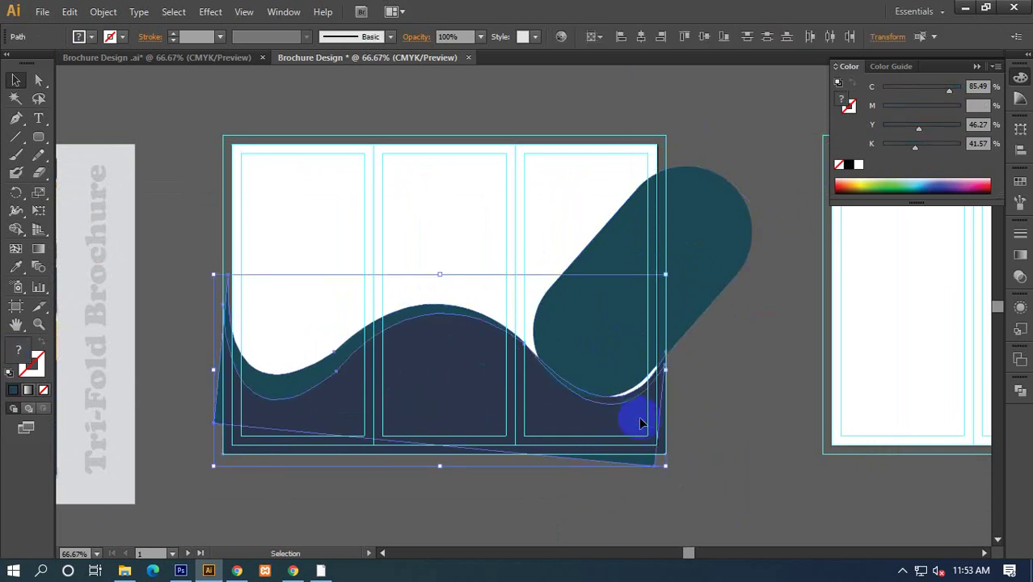
{"action": "key", "text": "shift+Up"}
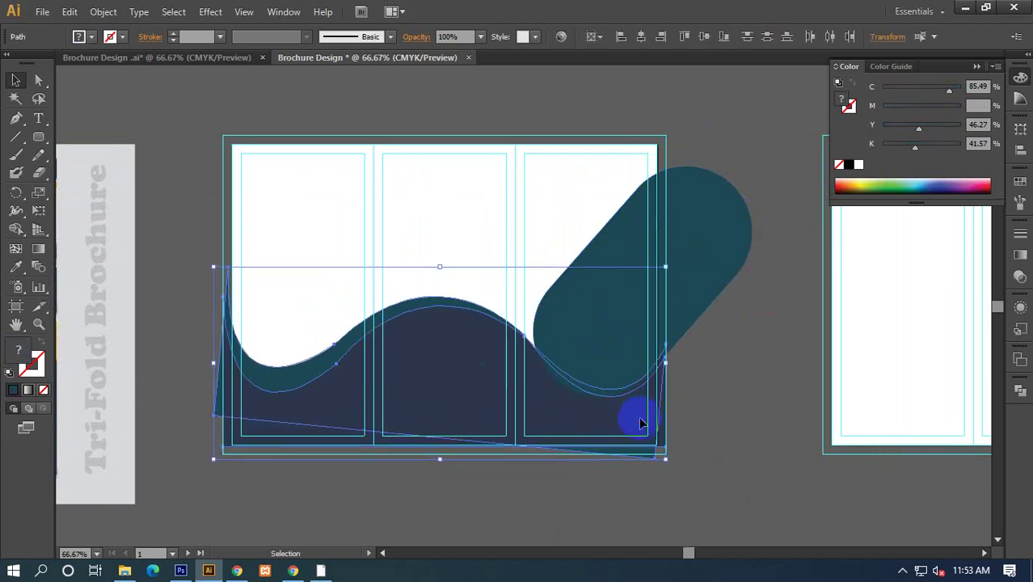
{"action": "key", "text": "shift+Up"}
{"action": "left_click", "coordinate": [707, 457]}
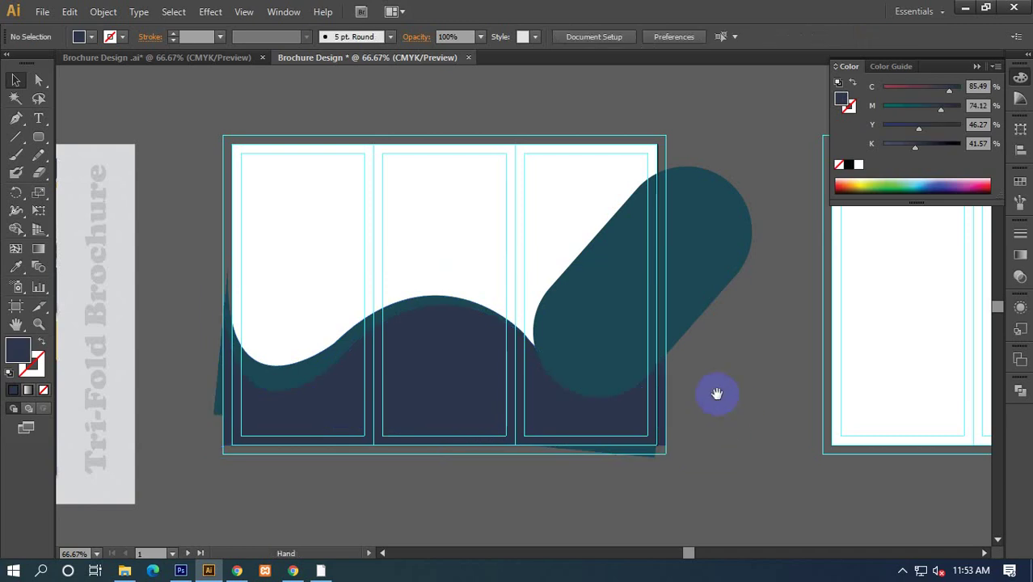
{"action": "left_click_drag", "start_coordinate": [717, 394], "coordinate": [810, 392]}
{"action": "scroll", "coordinate": [810, 392], "scroll_direction": "down", "scroll_amount": 1}
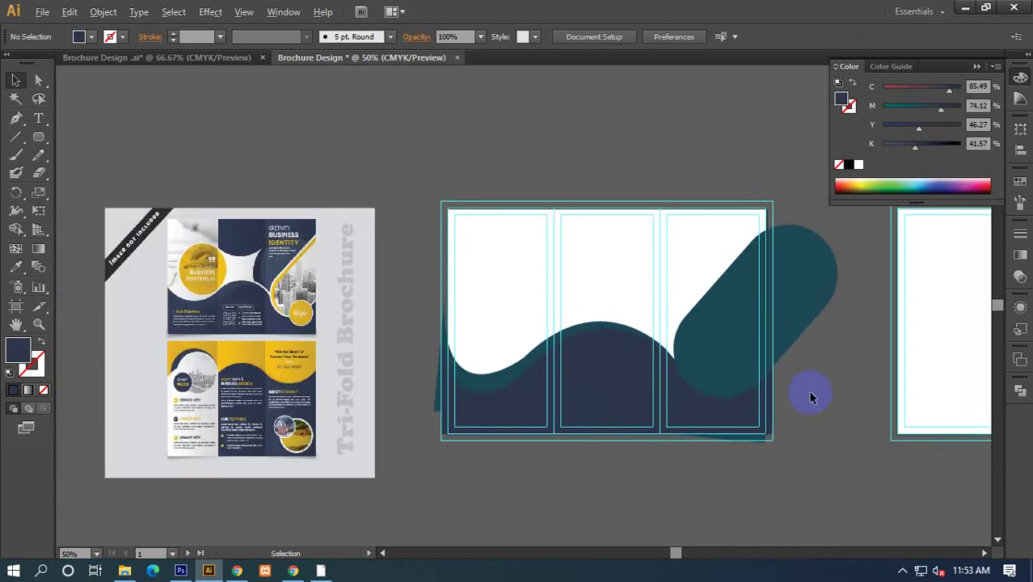
Fill the pill with yellow sampled from the reference brochure.
{"action": "left_click", "coordinate": [737, 320]}
{"action": "scroll", "coordinate": [272, 286], "scroll_direction": "up", "scroll_amount": 5}
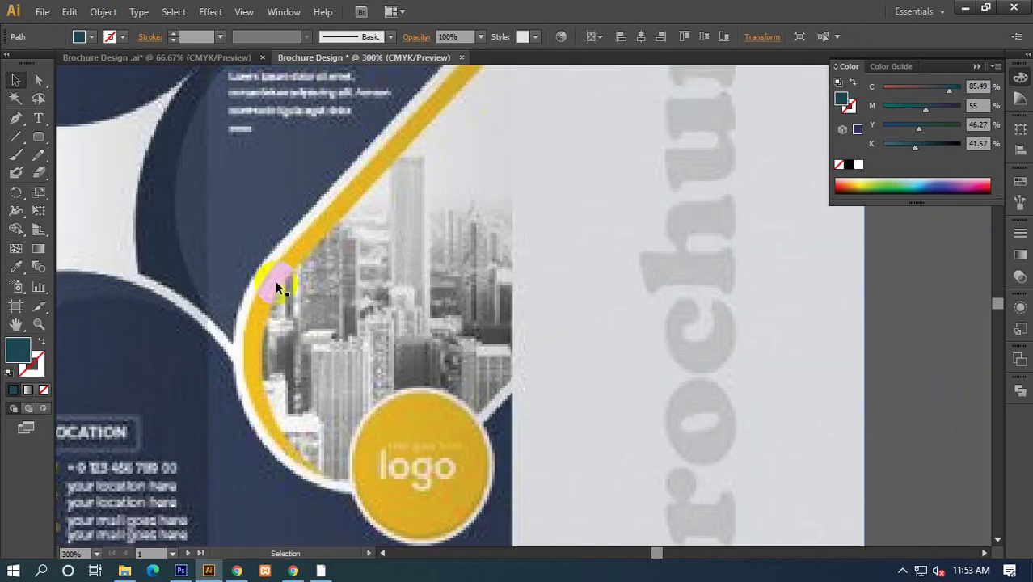
{"action": "scroll", "coordinate": [275, 279], "scroll_direction": "down", "scroll_amount": 3}
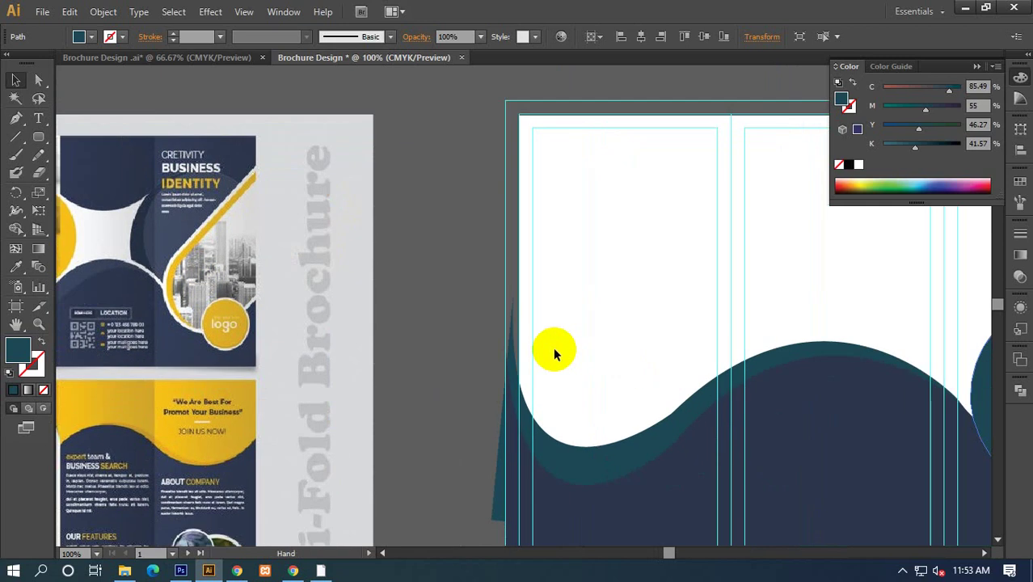
{"action": "scroll", "coordinate": [553, 347], "scroll_direction": "down", "scroll_amount": 1}
{"action": "left_click_drag", "start_coordinate": [708, 423], "coordinate": [381, 335]}
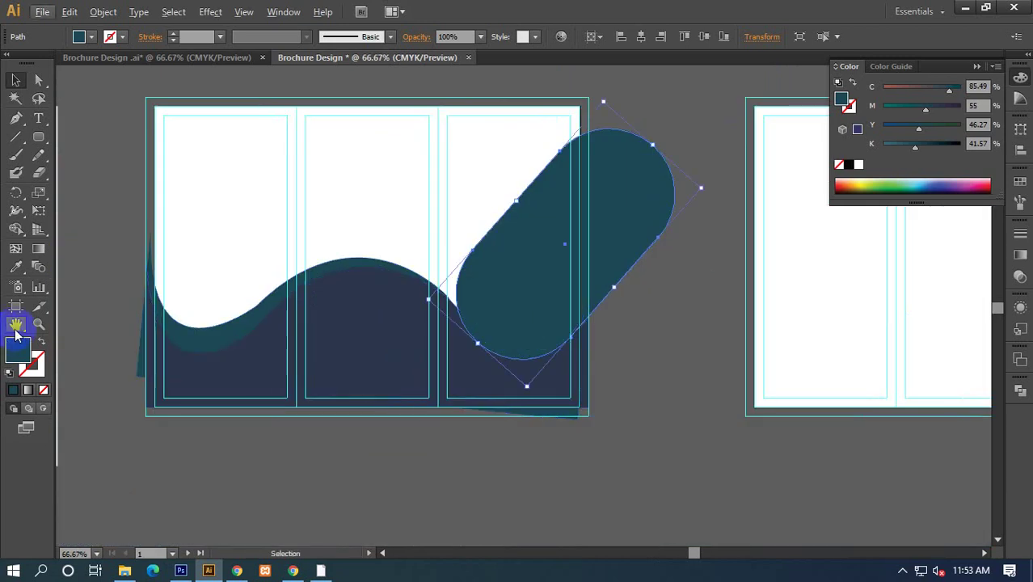
{"action": "left_click", "coordinate": [675, 263], "text": "ctrl"}
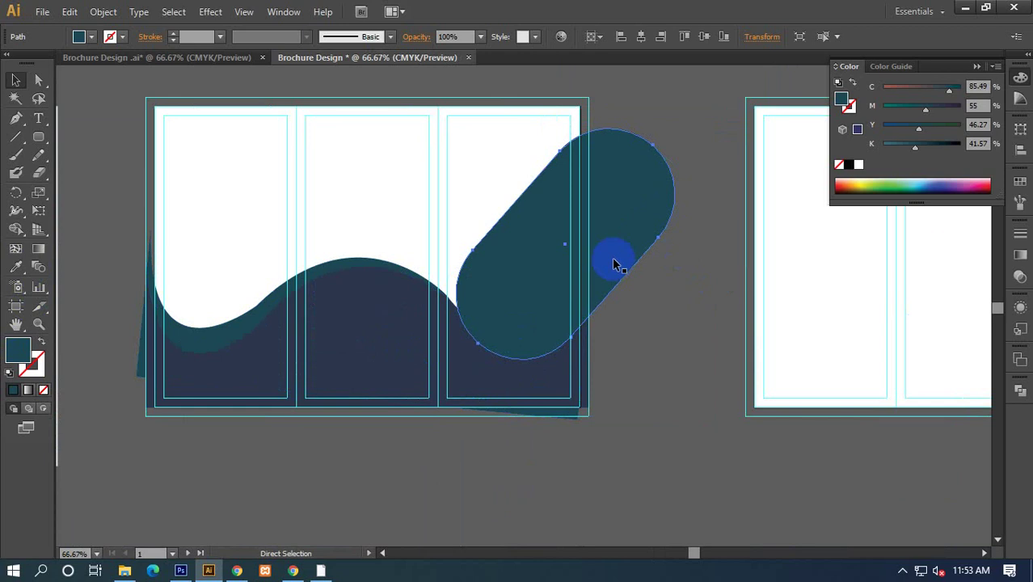
{"action": "left_click", "coordinate": [477, 307], "text": "shift"}
{"action": "mouse_move", "coordinate": [232, 366]}
{"action": "left_mouse_down"}
{"action": "mouse_move", "coordinate": [500, 386]}
{"action": "mouse_move", "coordinate": [486, 385]}
{"action": "left_mouse_up"}
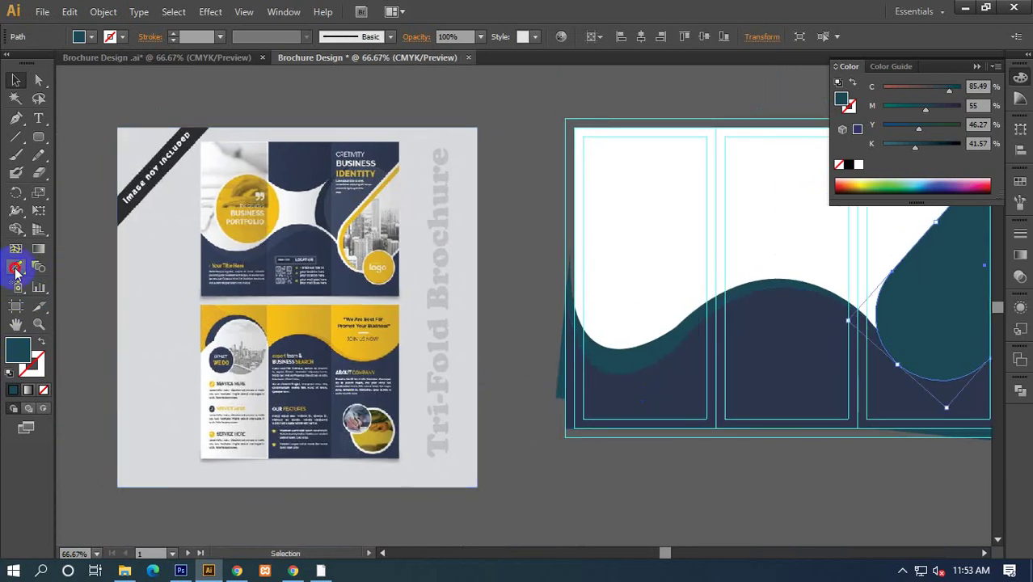
{"action": "left_click", "coordinate": [16, 268]}
{"action": "scroll", "coordinate": [359, 198], "scroll_direction": "up", "scroll_amount": 3}
{"action": "left_click", "coordinate": [357, 196]}
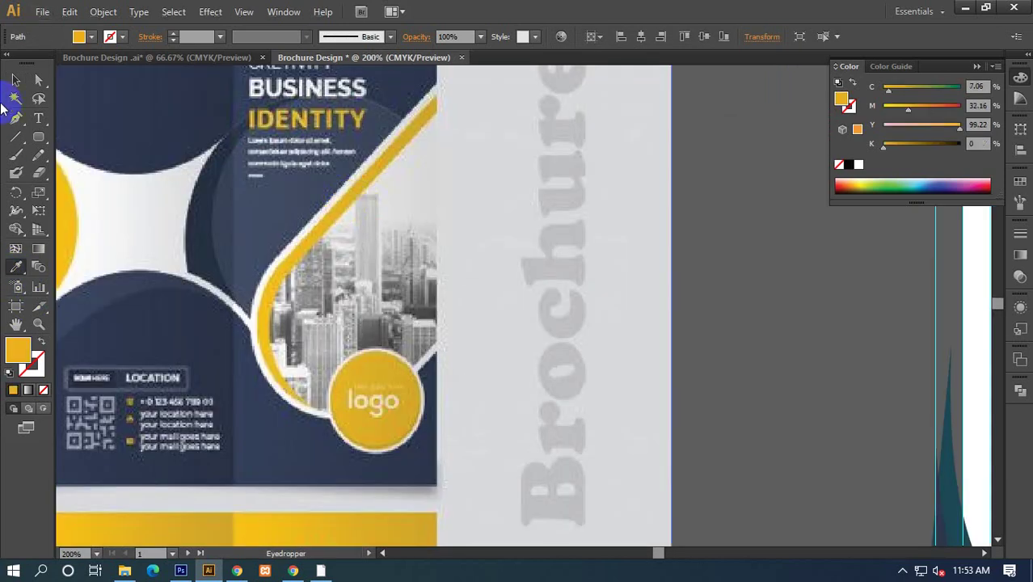
Duplicate the yellow pill and paste the copy behind it.
{"action": "key", "text": "ctrl+minus"}
{"action": "key", "text": "ctrl+minus"}
{"action": "key", "text": "ctrl+minus"}
{"action": "left_click_drag", "start_coordinate": [647, 275], "coordinate": [243, 256]}
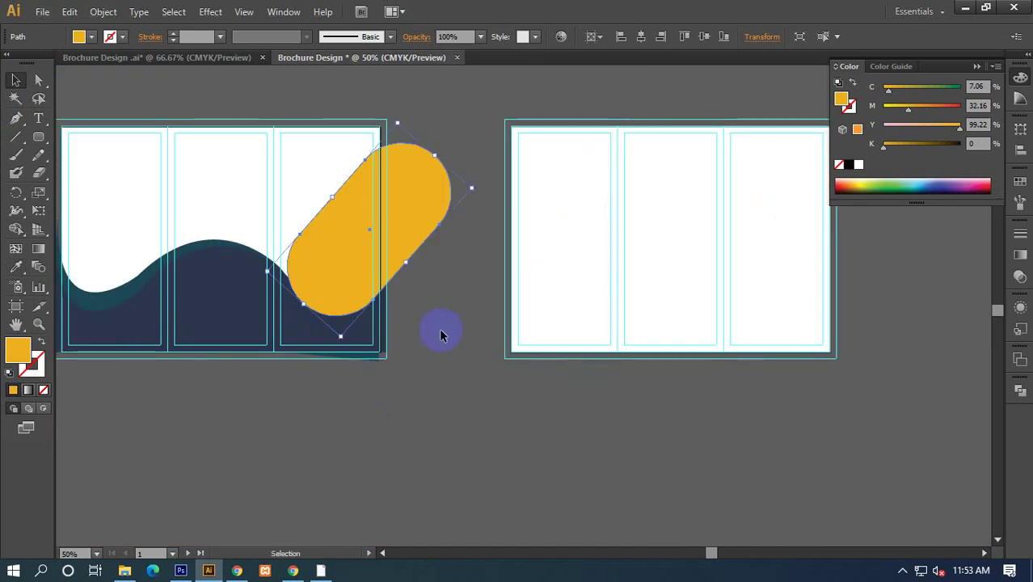
{"action": "left_click_drag", "start_coordinate": [392, 317], "coordinate": [477, 289]}
{"action": "left_click_drag", "start_coordinate": [502, 323], "coordinate": [548, 313]}
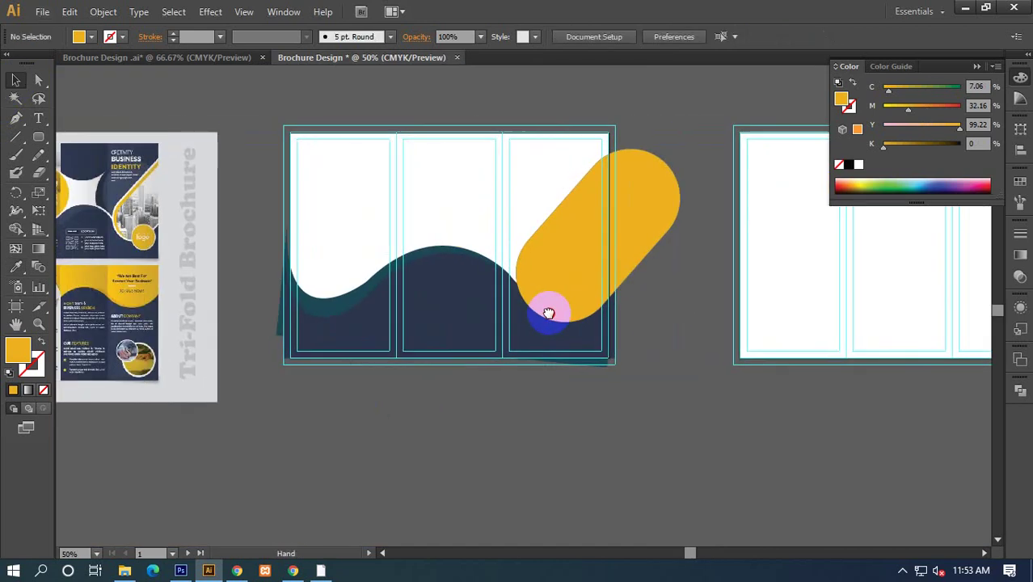
{"action": "key", "text": "a"}
{"action": "left_click", "coordinate": [547, 306]}
{"action": "key", "text": "i"}
{"action": "left_click", "coordinate": [549, 297]}
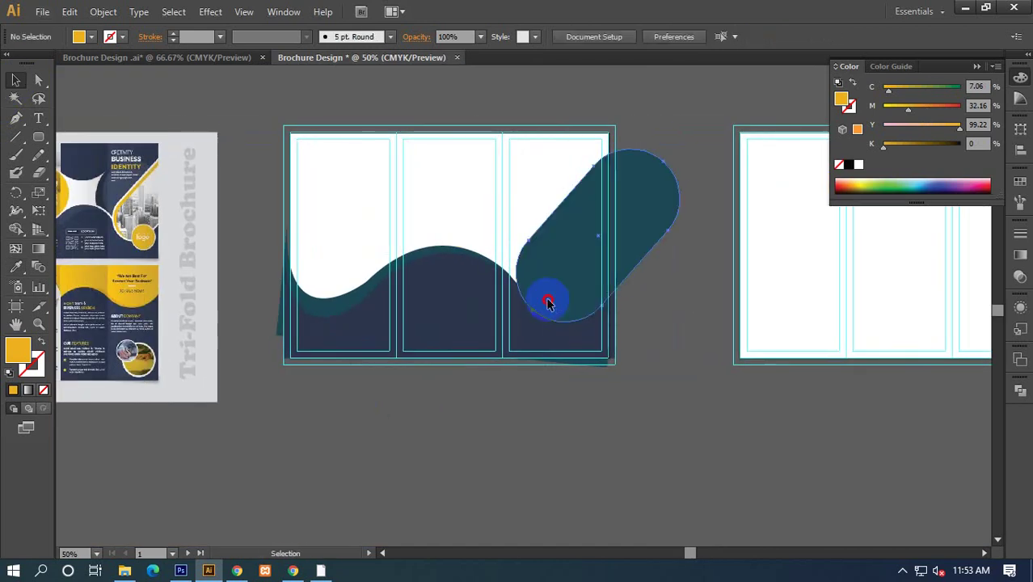
{"action": "key", "text": "v"}
Make the copy white with a 22 pt white stroke, keeping the yellow pill on top.
{"action": "left_click", "coordinate": [859, 165]}
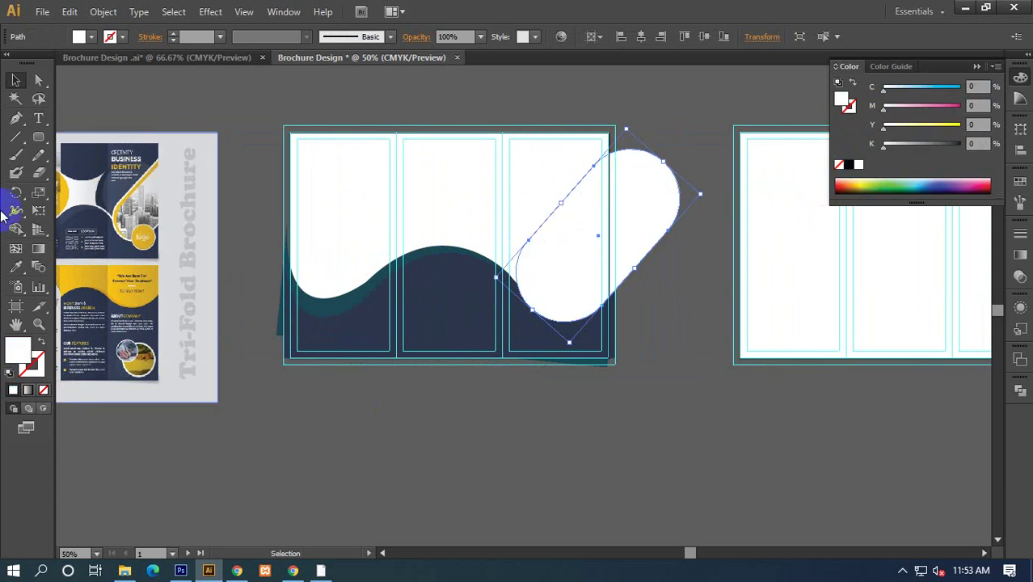
{"action": "key", "text": "d"}
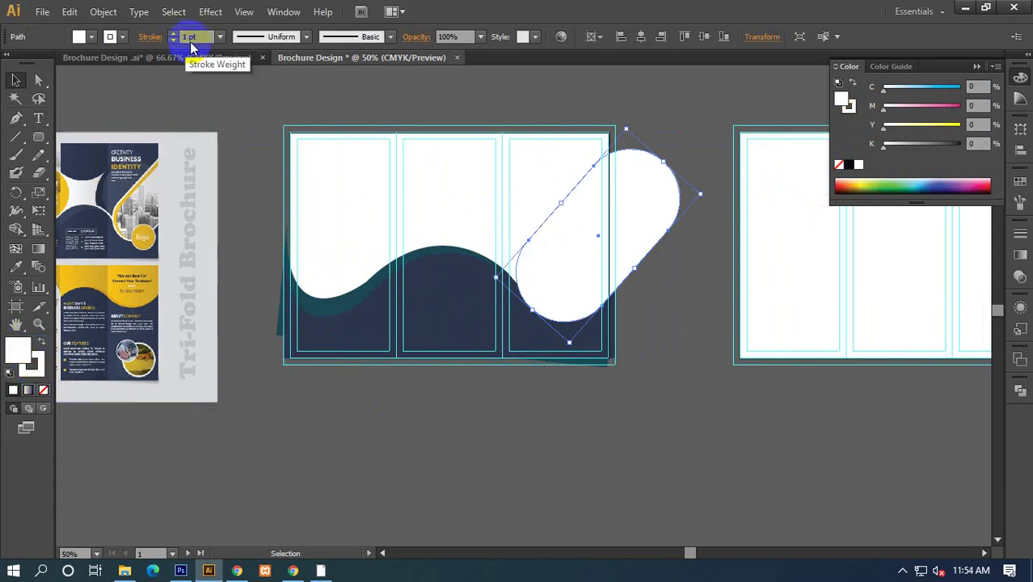
{"action": "left_click", "coordinate": [192, 38]}
{"action": "key", "text": "Up"}
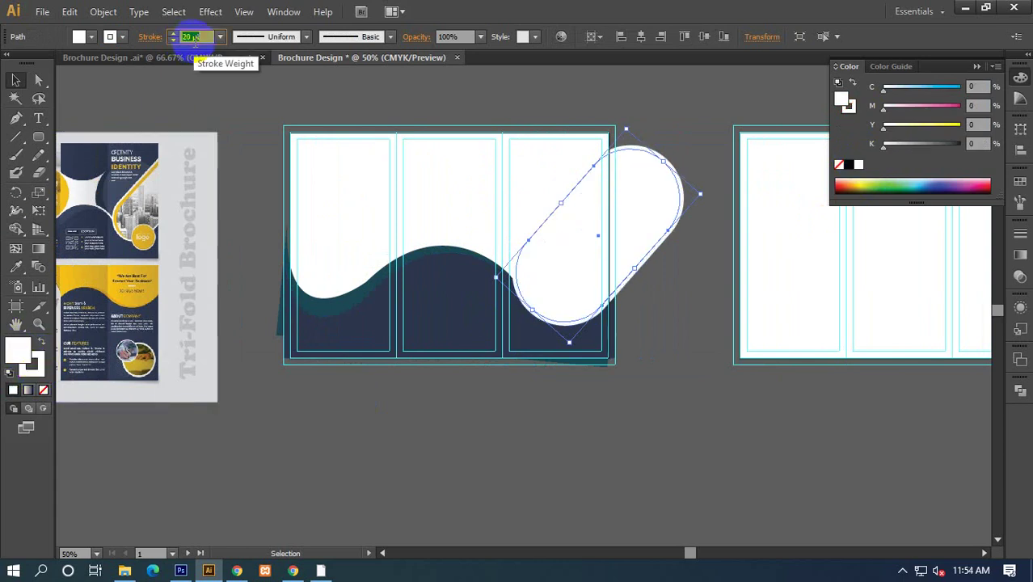
{"action": "left_click", "coordinate": [38, 81]}
{"action": "left_click", "coordinate": [249, 235]}
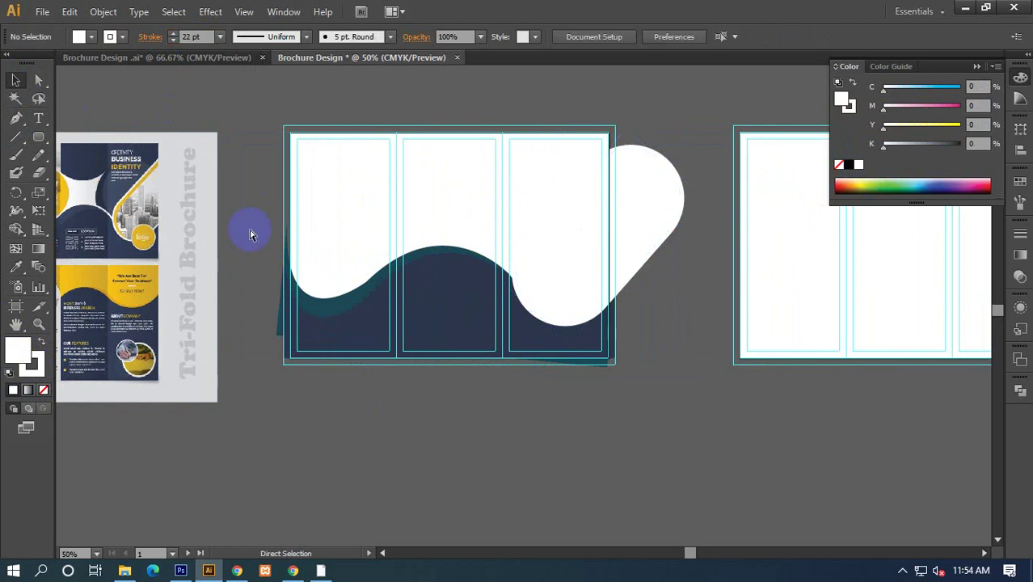
{"action": "key", "text": "ctrl+z"}
{"action": "left_click", "coordinate": [505, 426]}
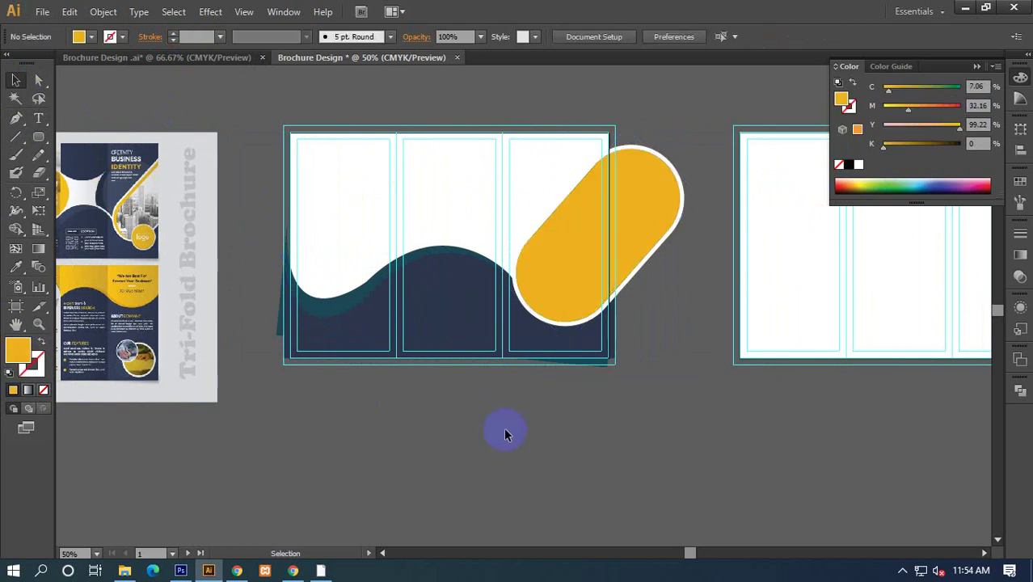
{"action": "left_click_drag", "start_coordinate": [344, 395], "coordinate": [462, 398]}
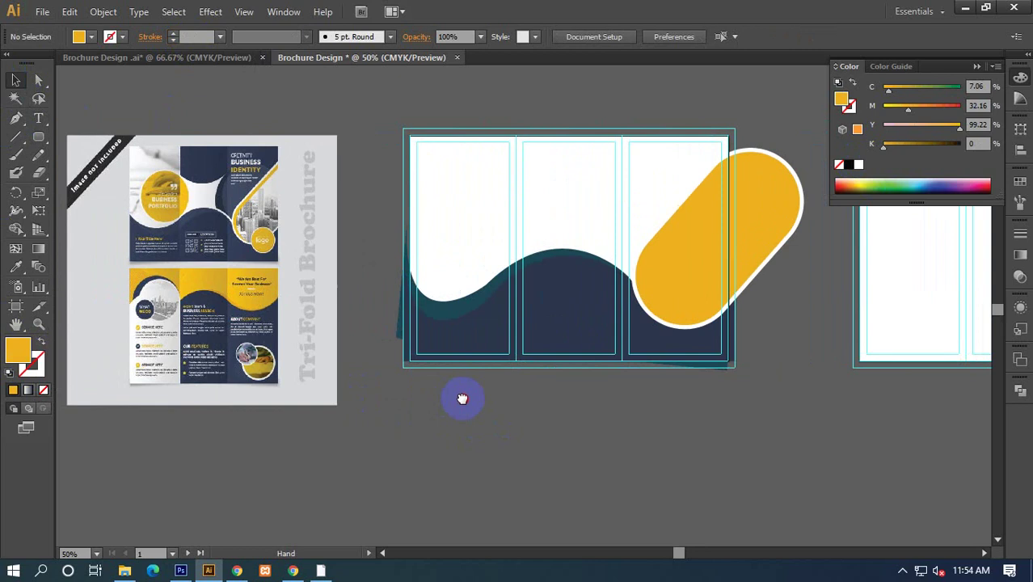
{"action": "left_click_drag", "start_coordinate": [462, 399], "coordinate": [382, 401]}
{"action": "left_click", "coordinate": [618, 272]}
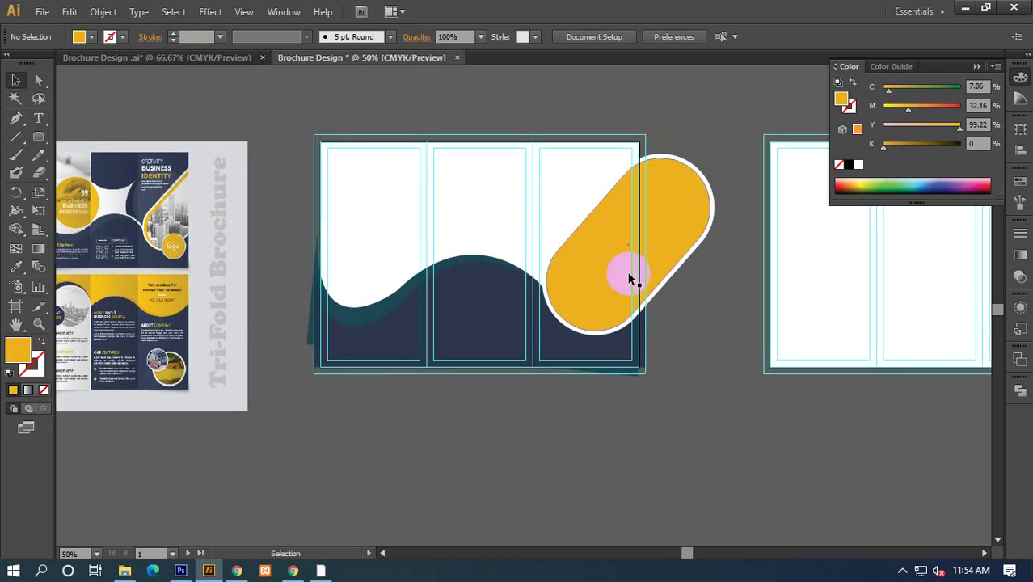
{"action": "left_click", "coordinate": [724, 383]}
{"action": "left_click_drag", "start_coordinate": [544, 392], "coordinate": [573, 396]}
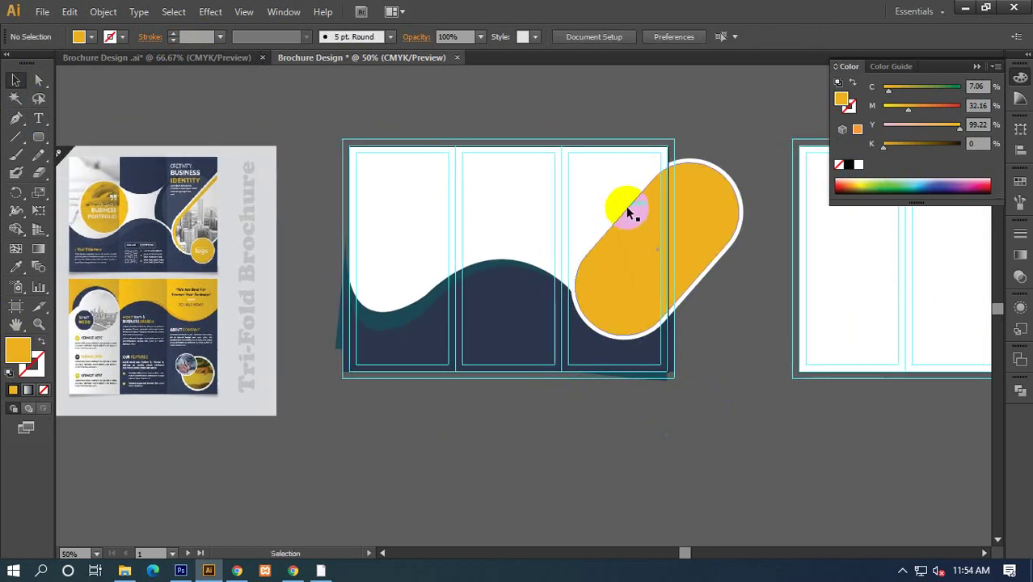
{"action": "left_click_drag", "start_coordinate": [414, 267], "coordinate": [425, 271]}
{"action": "scroll", "coordinate": [130, 194], "scroll_direction": "up", "scroll_amount": 1}
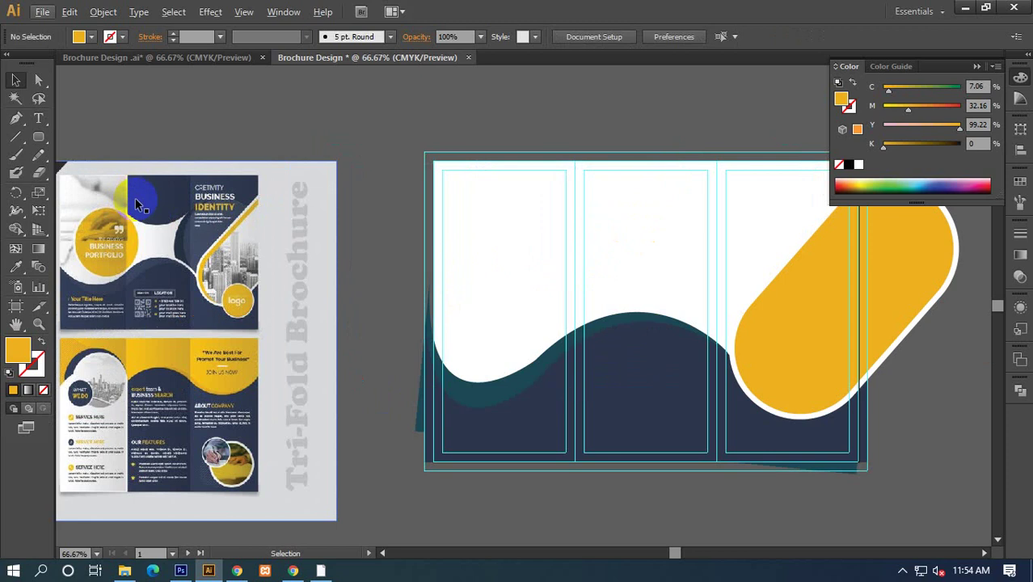
{"action": "left_click_drag", "start_coordinate": [250, 208], "coordinate": [305, 235]}
{"action": "scroll", "coordinate": [260, 232], "scroll_direction": "up", "scroll_amount": 3}
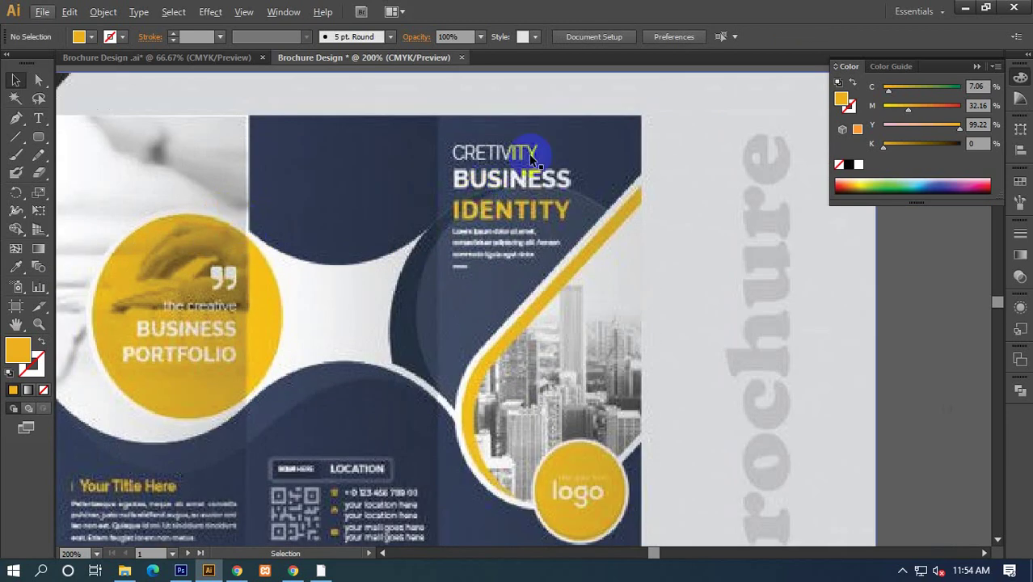
{"action": "scroll", "coordinate": [714, 234], "scroll_direction": "down", "scroll_amount": 4}
{"action": "left_click_drag", "start_coordinate": [754, 292], "coordinate": [237, 259]}
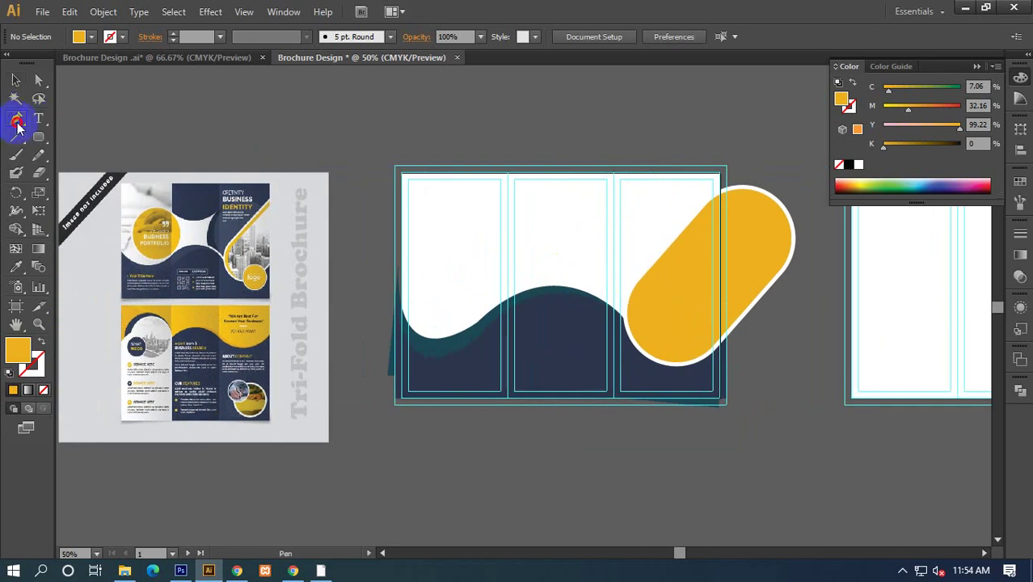
{"action": "mouse_move", "coordinate": [368, 224]}
{"action": "left_mouse_down"}
{"action": "mouse_move", "coordinate": [387, 226]}
{"action": "mouse_move", "coordinate": [346, 219]}
{"action": "mouse_move", "coordinate": [357, 196]}
{"action": "left_mouse_up"}
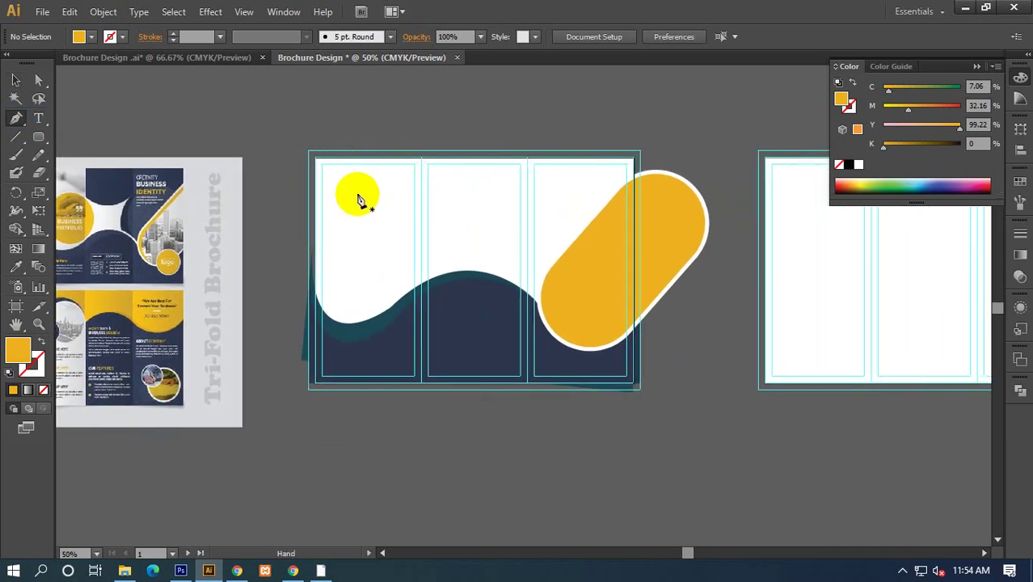
Start the yellow top shape's wavy lower edge from the left edge into the middle panel.
{"action": "left_click", "coordinate": [311, 199]}
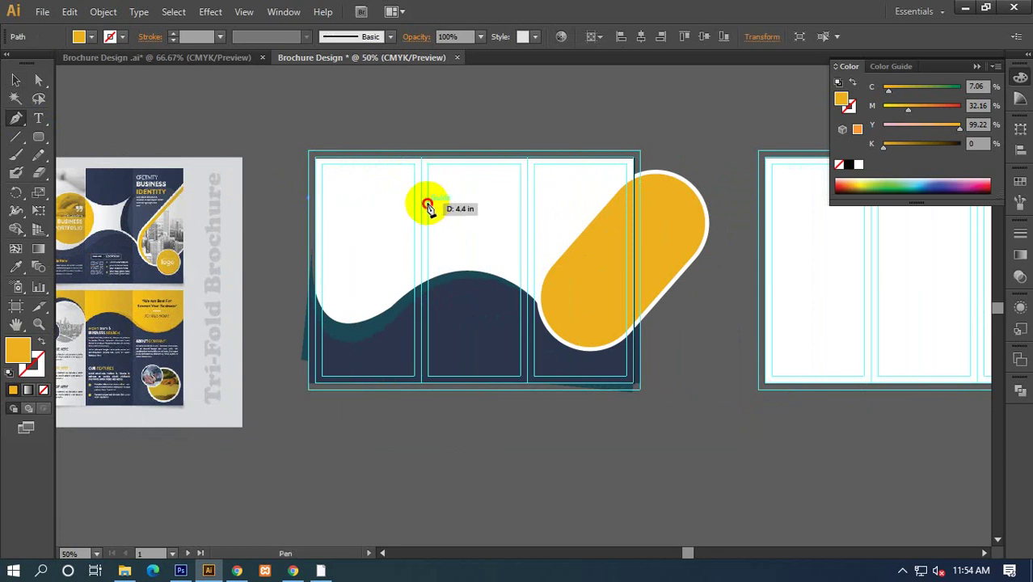
{"action": "left_click_drag", "start_coordinate": [428, 203], "coordinate": [474, 241]}
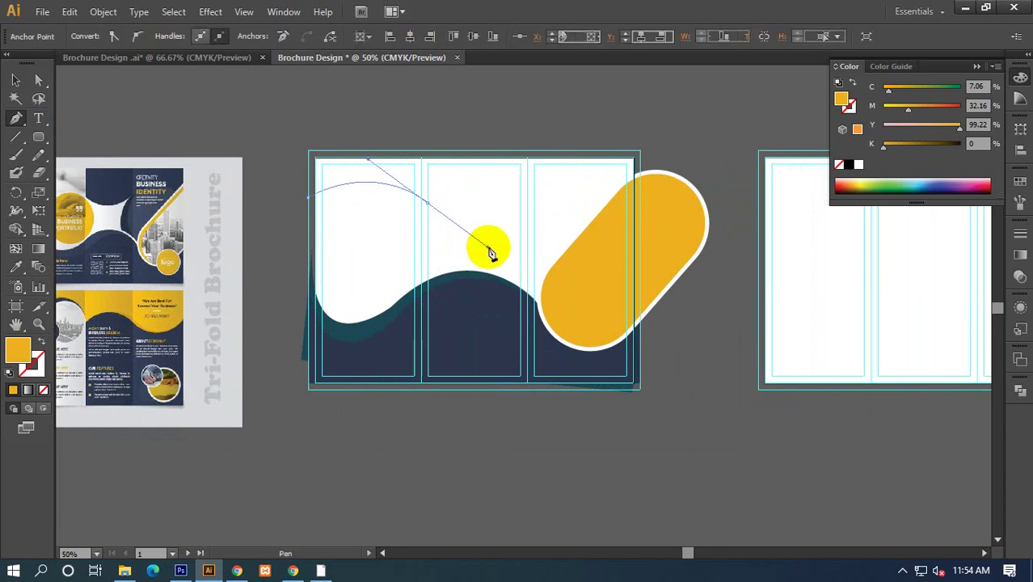
{"action": "left_click", "coordinate": [427, 202]}
{"action": "key", "text": "space"}
{"action": "left_click_drag", "start_coordinate": [528, 186], "coordinate": [515, 195]}
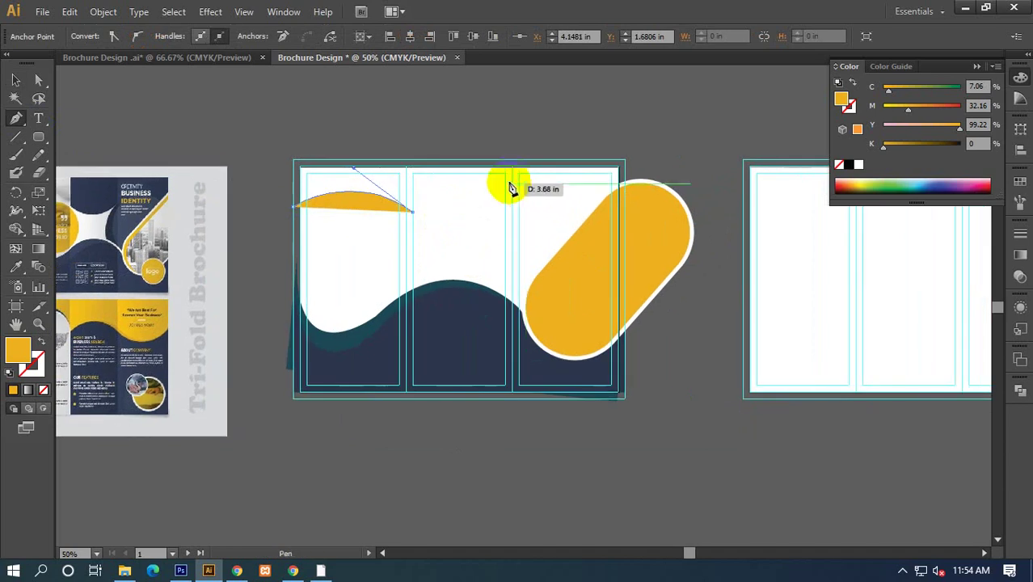
{"action": "scroll", "coordinate": [414, 216], "scroll_direction": "up", "scroll_amount": 4}
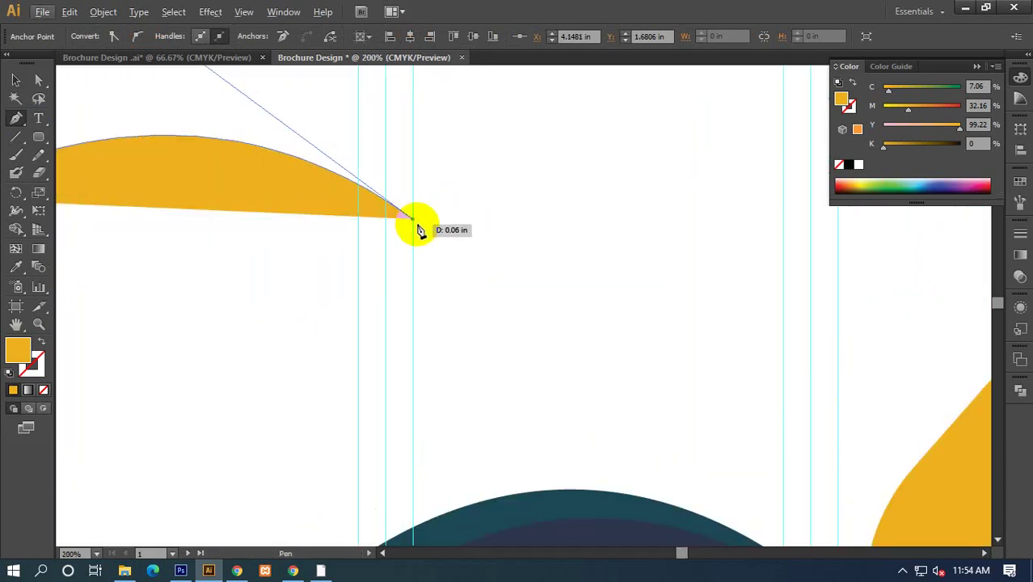
{"action": "scroll", "coordinate": [419, 231], "scroll_direction": "down", "scroll_amount": 1}
{"action": "scroll", "coordinate": [461, 219], "scroll_direction": "left", "scroll_amount": 1}
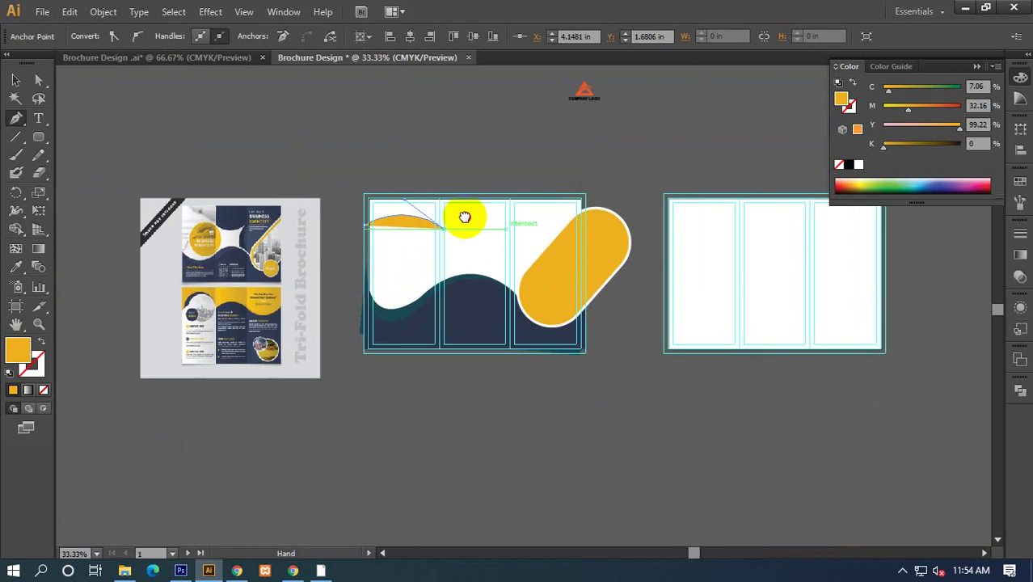
{"action": "scroll", "coordinate": [530, 224], "scroll_direction": "left", "scroll_amount": 1}
{"action": "scroll", "coordinate": [533, 220], "scroll_direction": "up", "scroll_amount": 1}
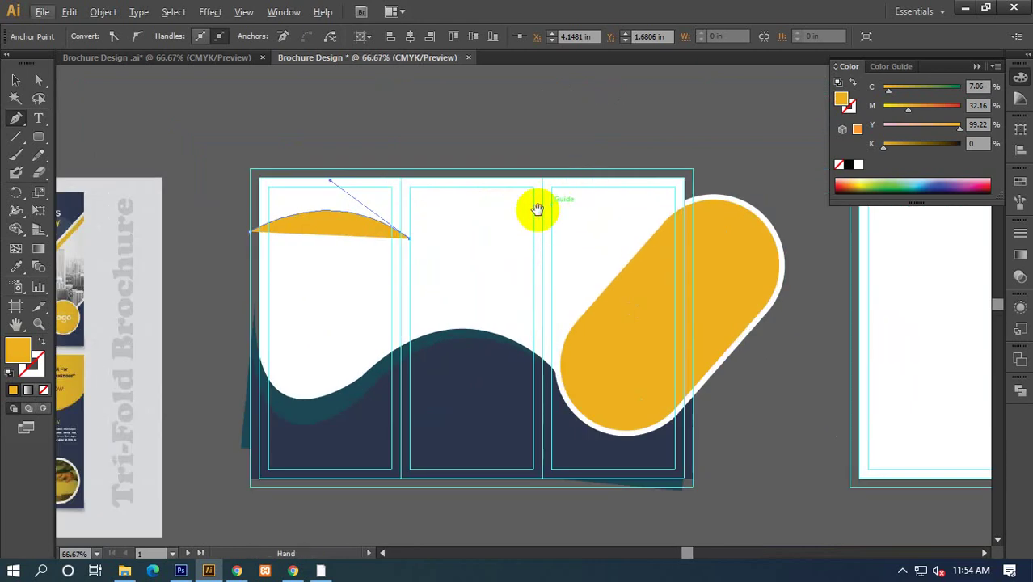
{"action": "scroll", "coordinate": [535, 208], "scroll_direction": "left", "scroll_amount": 1}
{"action": "scroll", "coordinate": [635, 208], "scroll_direction": "left", "scroll_amount": 1}
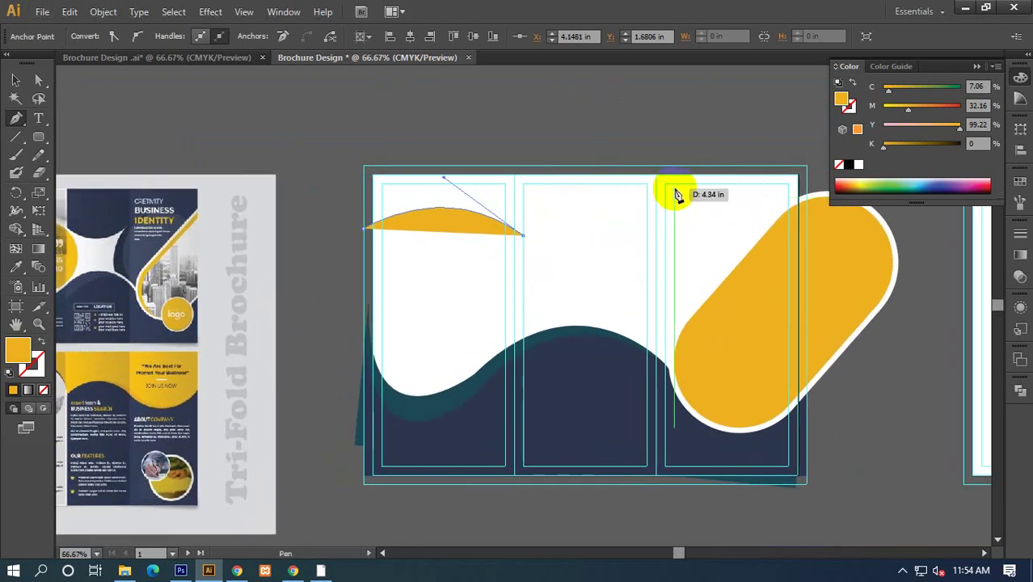
{"action": "scroll", "coordinate": [662, 204], "scroll_direction": "left", "scroll_amount": 1}
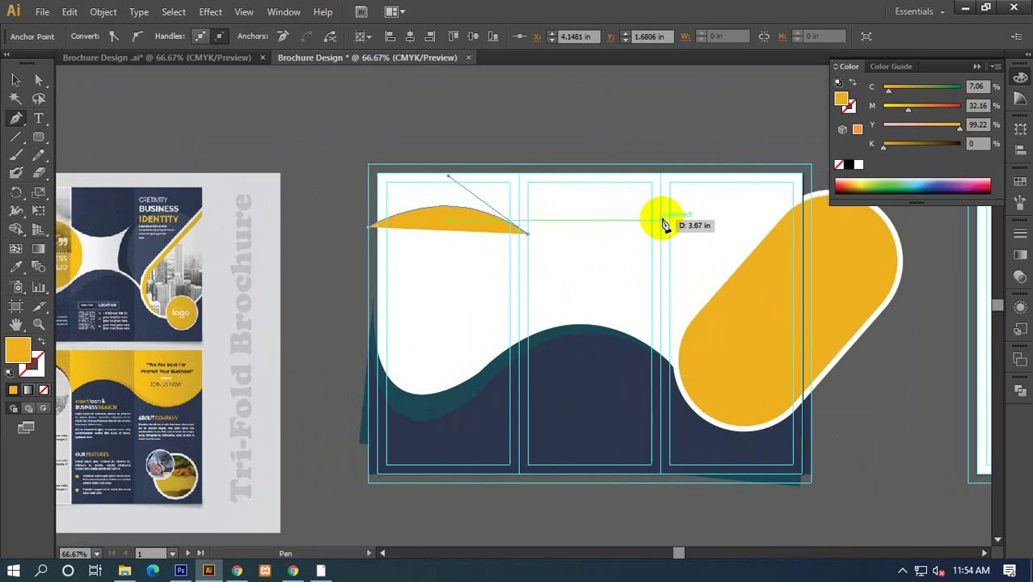
Continue the wave across the right panel and finish through the top-right and top-left corners.
{"action": "left_click_drag", "start_coordinate": [660, 219], "coordinate": [699, 162]}
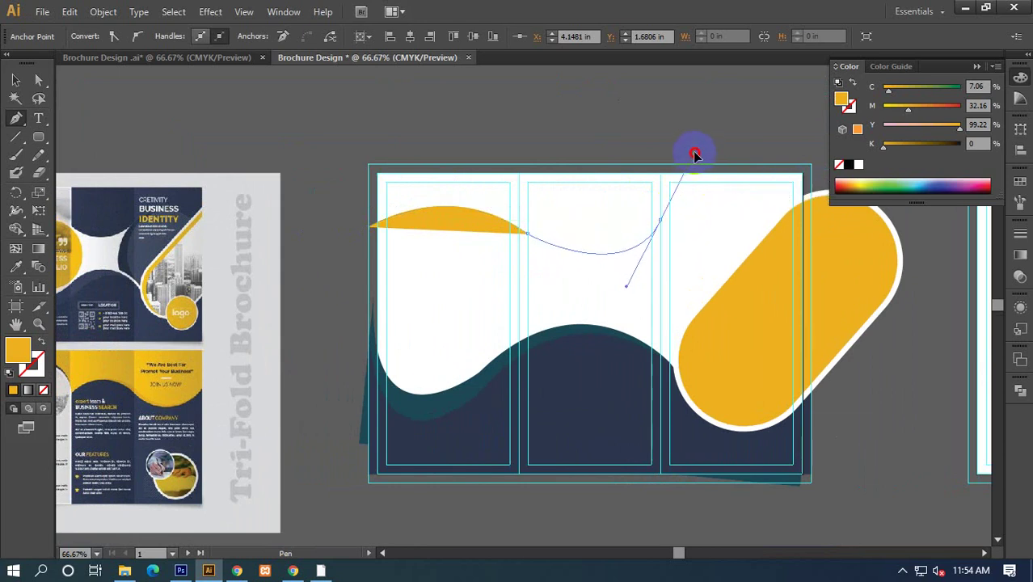
{"action": "left_click_drag", "start_coordinate": [695, 153], "coordinate": [693, 155]}
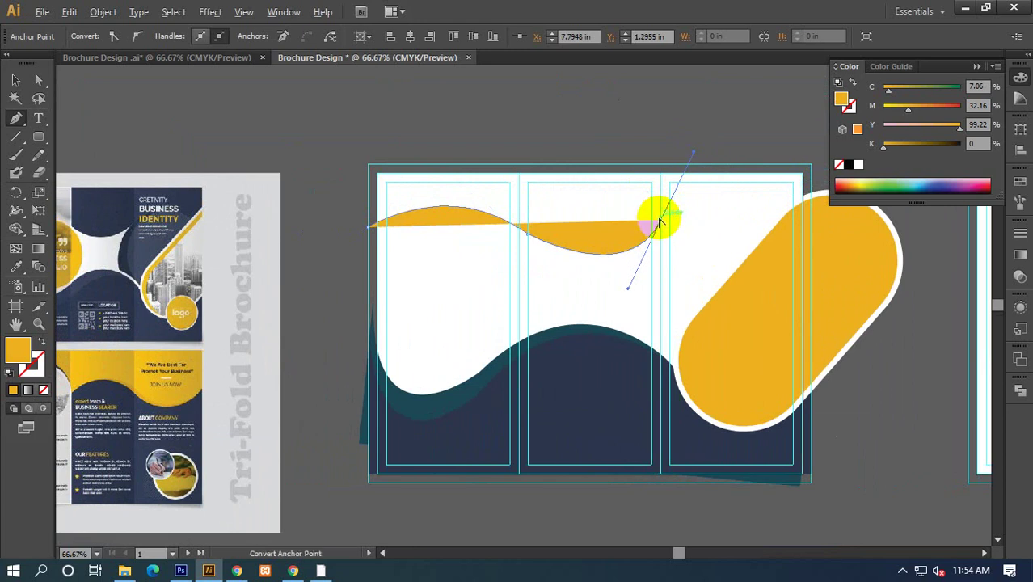
{"action": "left_click", "coordinate": [697, 223]}
{"action": "key", "text": "Return"}
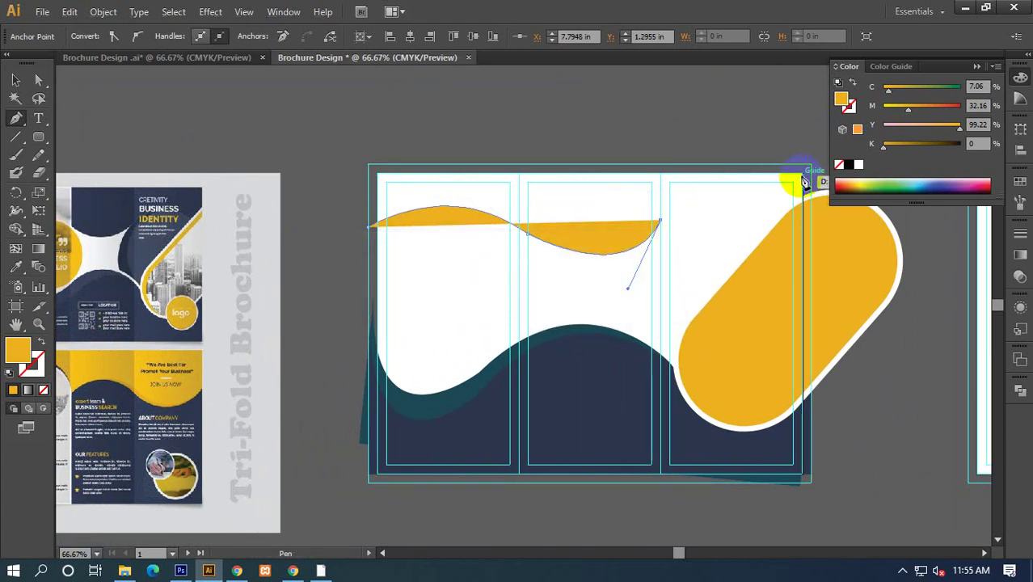
{"action": "left_click_drag", "start_coordinate": [801, 177], "coordinate": [883, 169]}
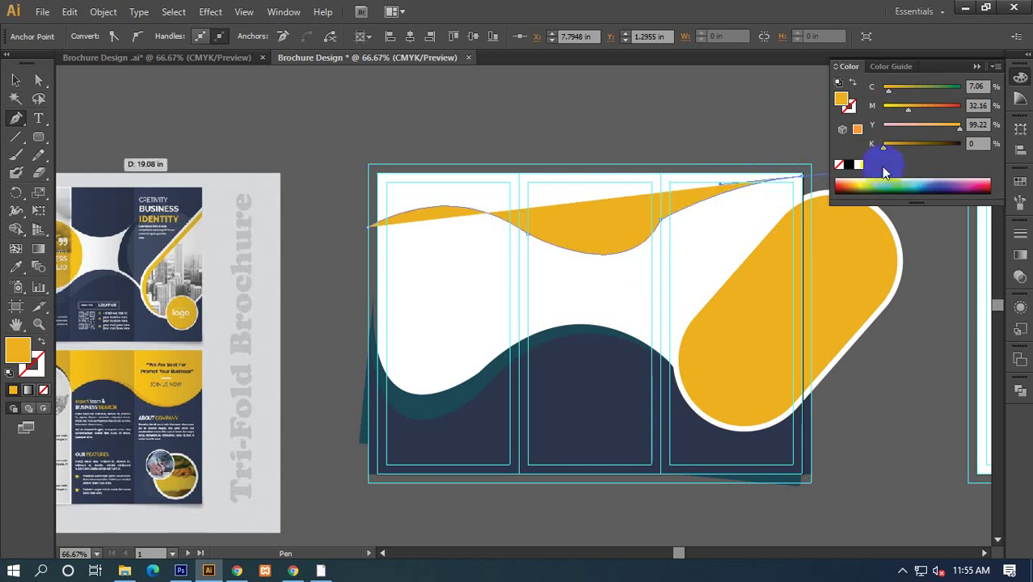
{"action": "left_click", "coordinate": [799, 187]}
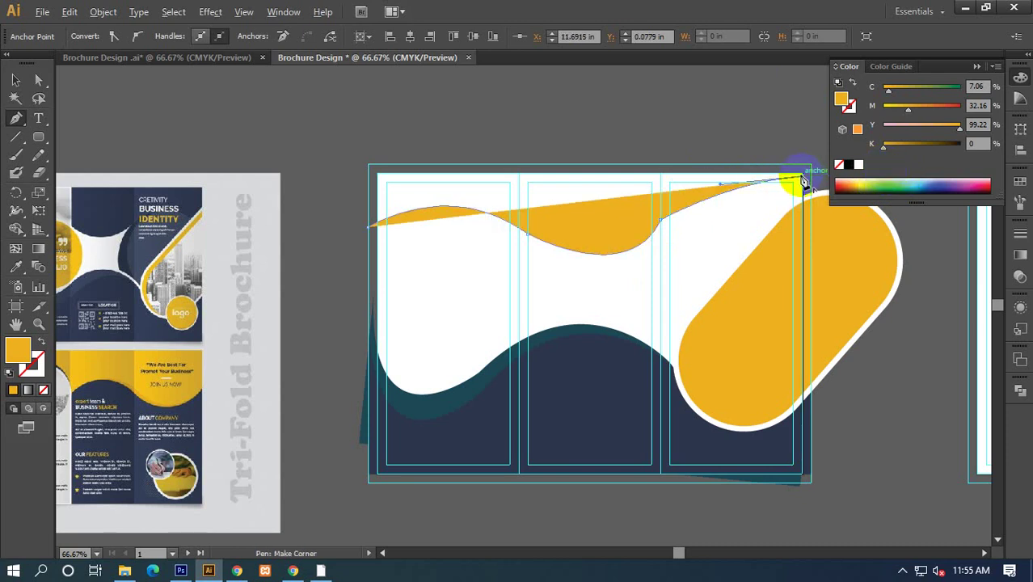
{"action": "left_click_drag", "start_coordinate": [803, 176], "coordinate": [787, 147]}
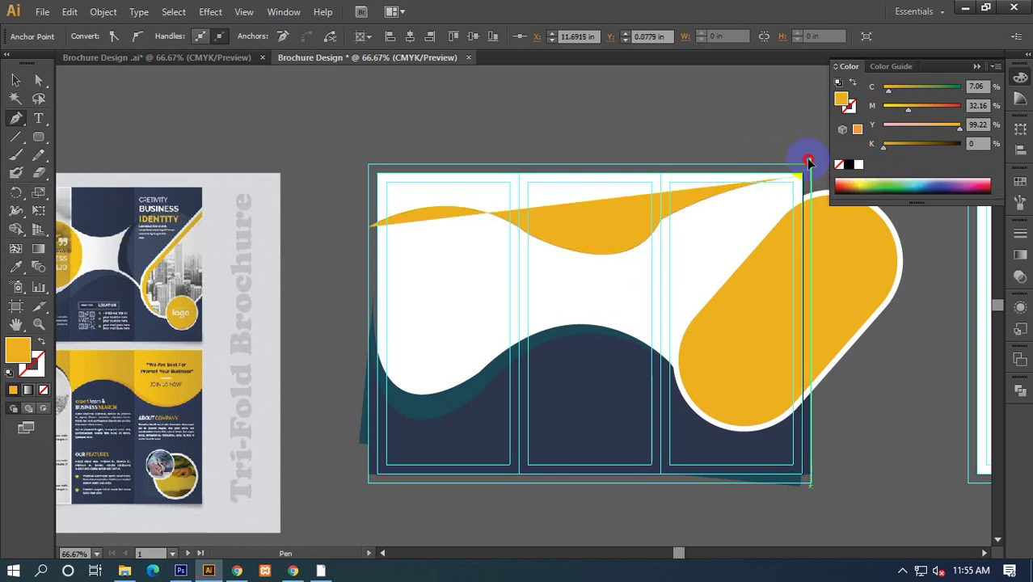
{"action": "mouse_move", "coordinate": [366, 160]}
{"action": "left_mouse_down"}
{"action": "mouse_move", "coordinate": [368, 233]}
{"action": "mouse_move", "coordinate": [4, 64]}
{"action": "left_mouse_up"}
{"action": "left_click", "coordinate": [16, 80]}
{"action": "left_click", "coordinate": [327, 175]}
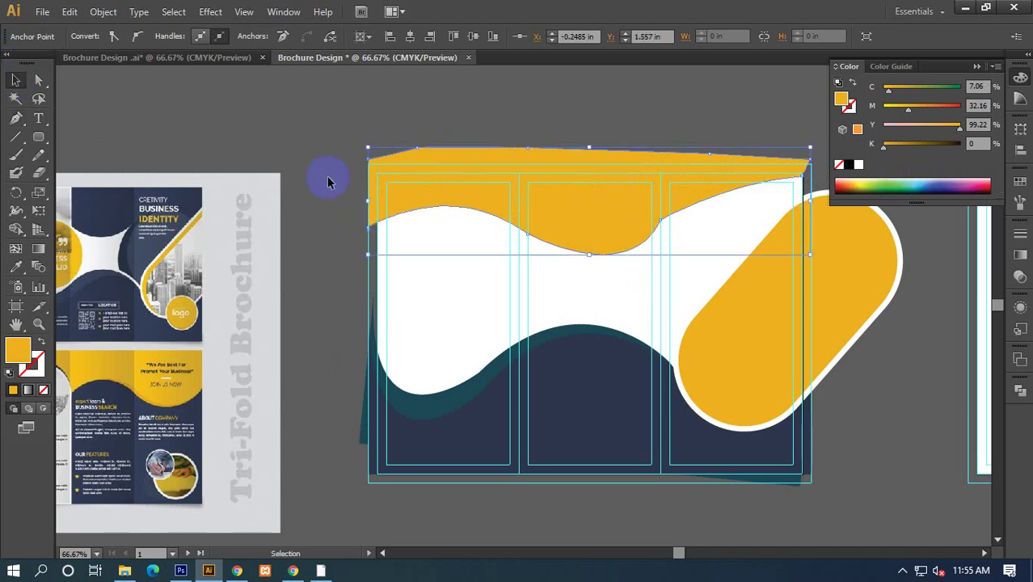
{"action": "scroll", "coordinate": [327, 176], "scroll_direction": "down", "scroll_amount": 1}
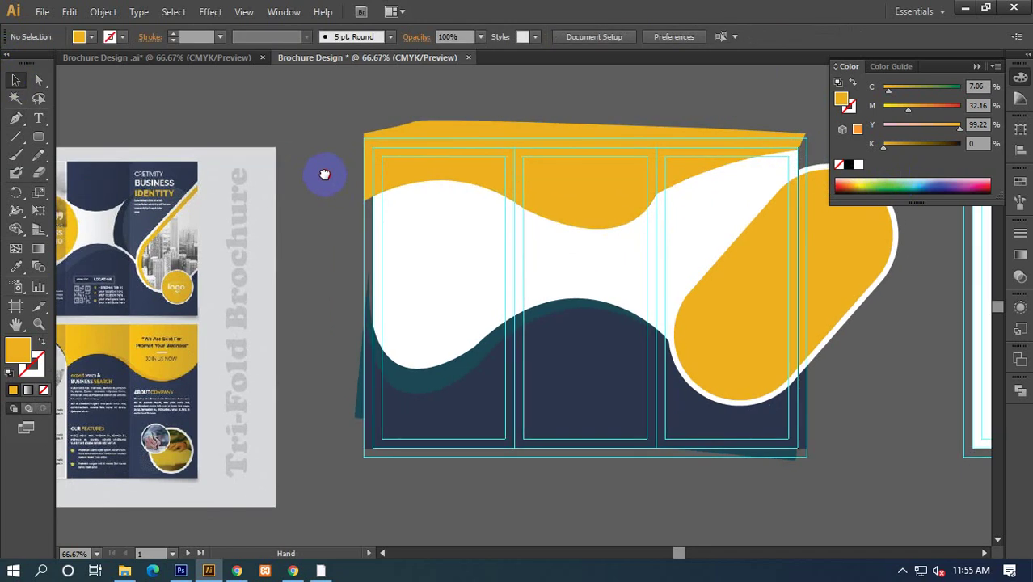
{"action": "left_click_drag", "start_coordinate": [324, 175], "coordinate": [299, 171]}
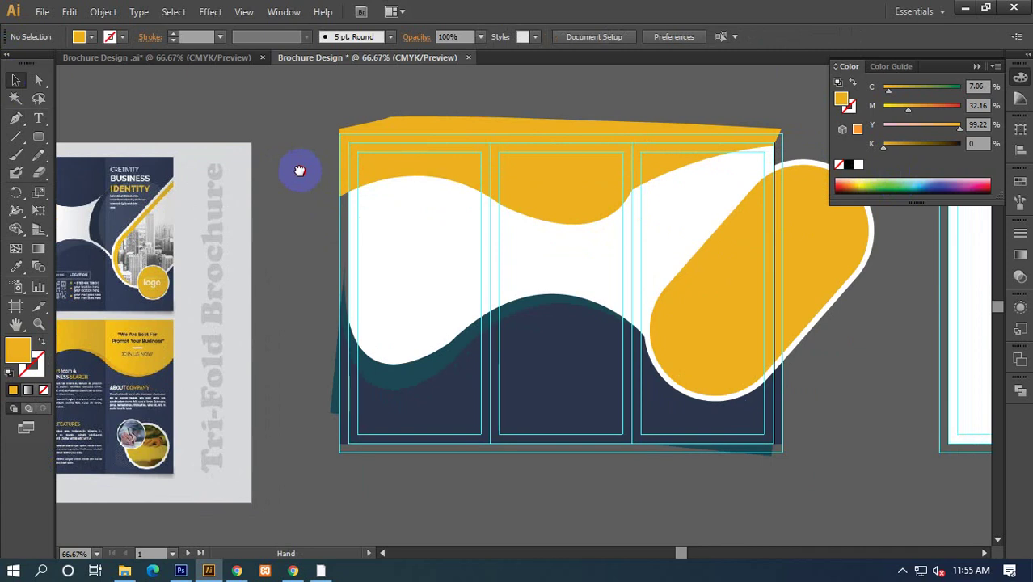
Delete the yellow shape's top-right anchor and resume the open path from its end.
{"action": "left_click_drag", "start_coordinate": [604, 148], "coordinate": [604, 154]}
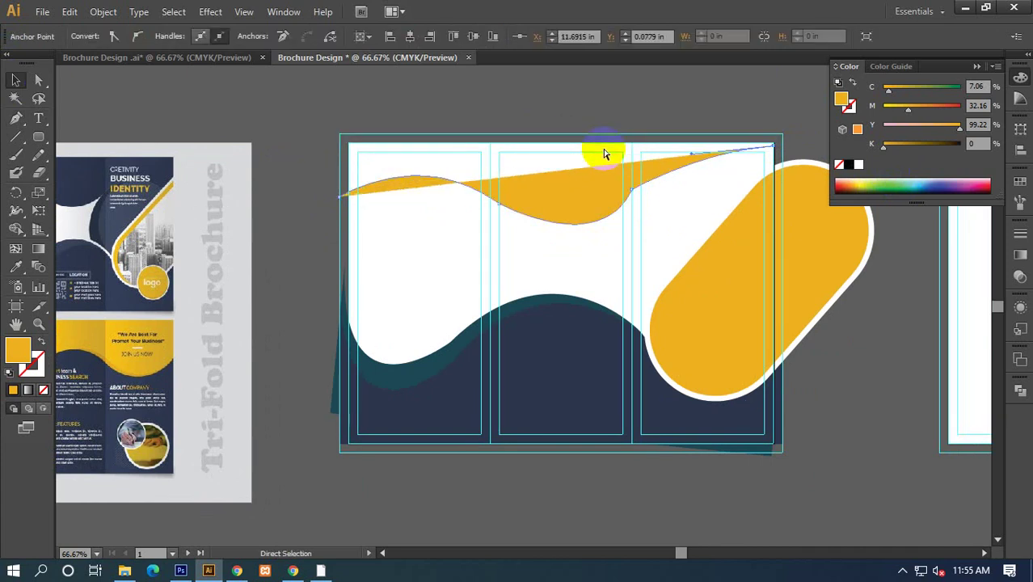
{"action": "key", "text": "Delete"}
{"action": "key", "text": "v"}
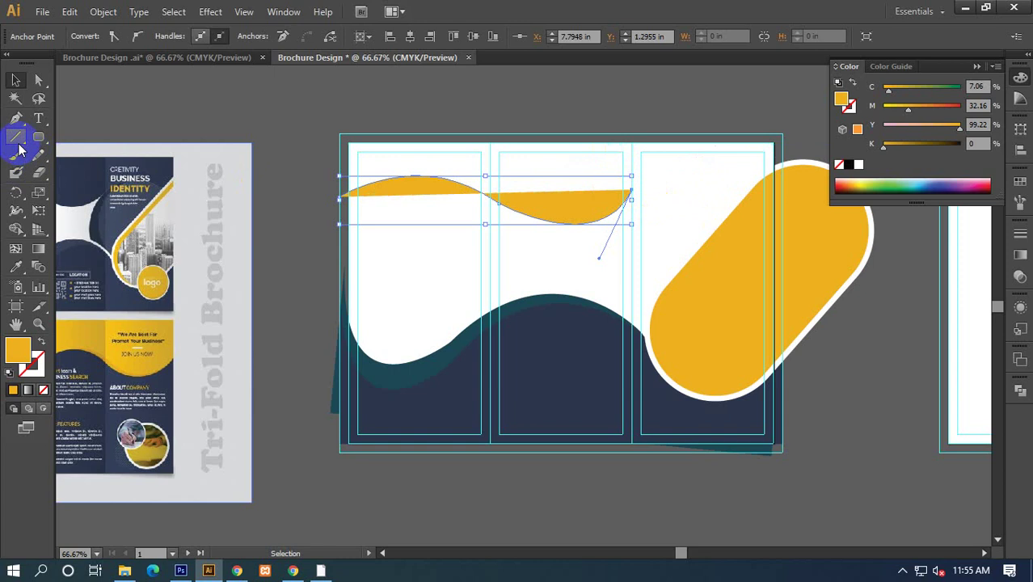
{"action": "left_click", "coordinate": [17, 118]}
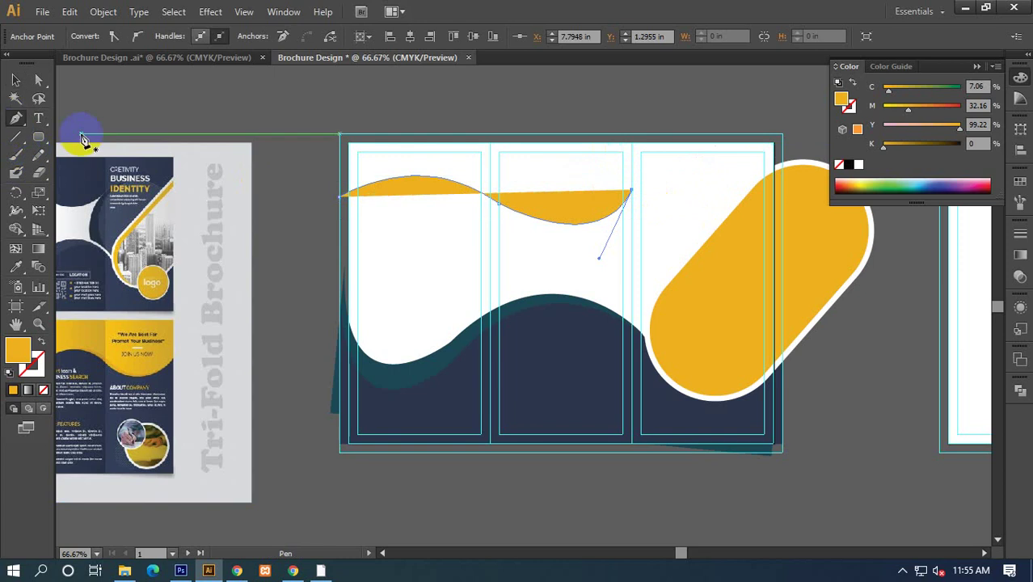
{"action": "left_click", "coordinate": [633, 191]}
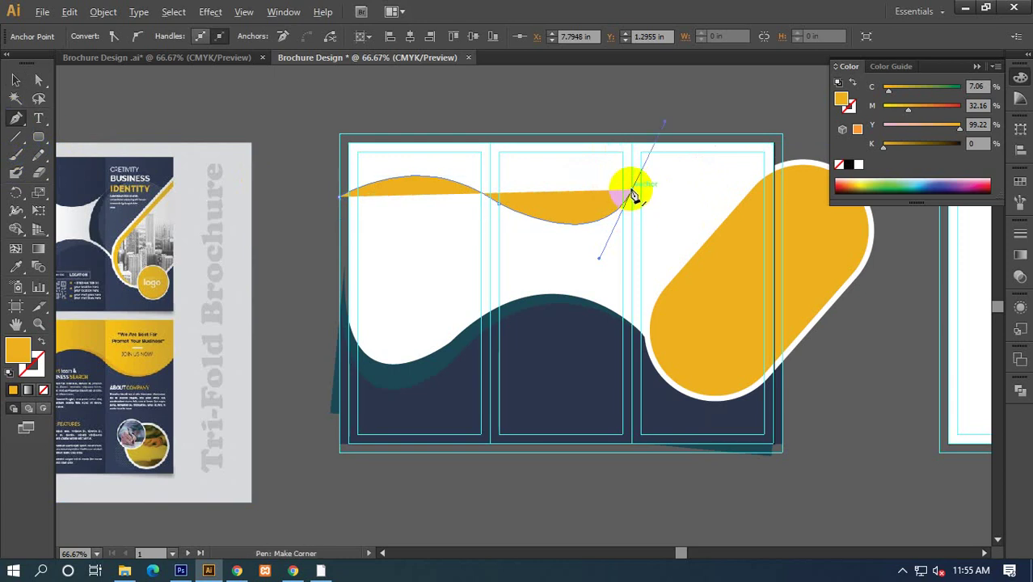
{"action": "left_click", "coordinate": [633, 193]}
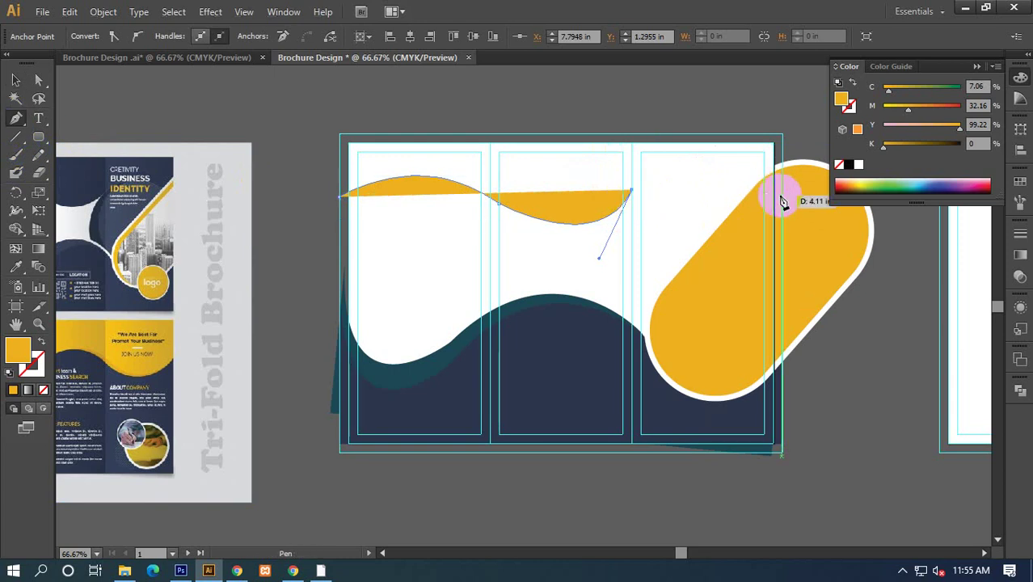
Curve the edge over the right panel, then anchor both top corners and close the path.
{"action": "left_click_drag", "start_coordinate": [783, 212], "coordinate": [850, 253]}
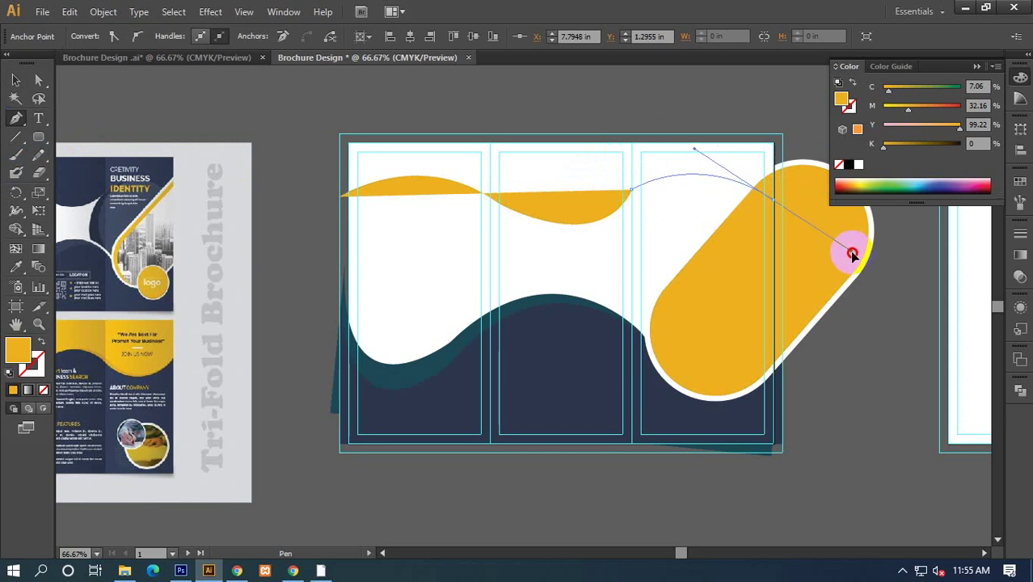
{"action": "left_click_drag", "start_coordinate": [856, 257], "coordinate": [855, 255]}
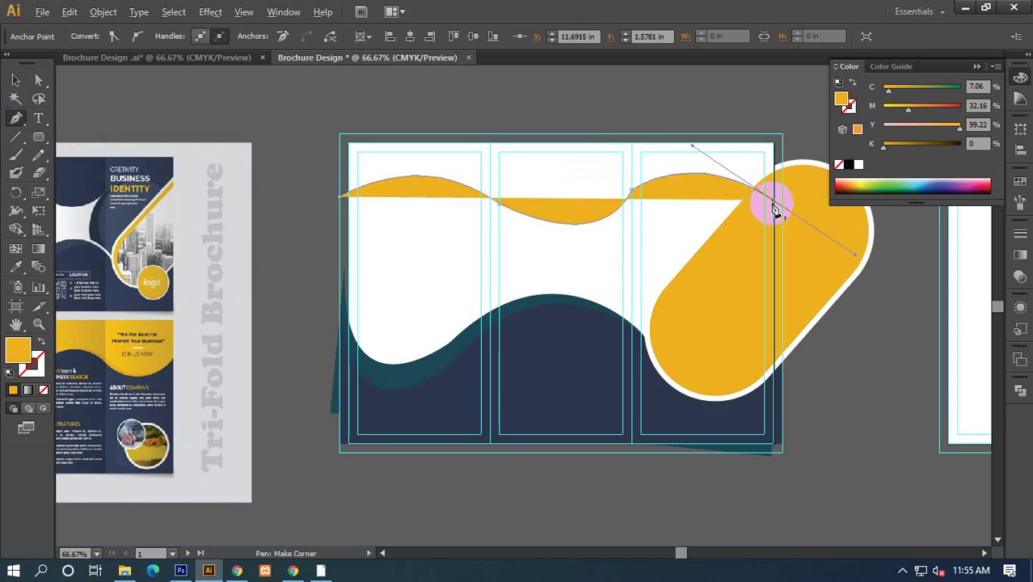
{"action": "left_click_drag", "start_coordinate": [692, 149], "coordinate": [692, 123]}
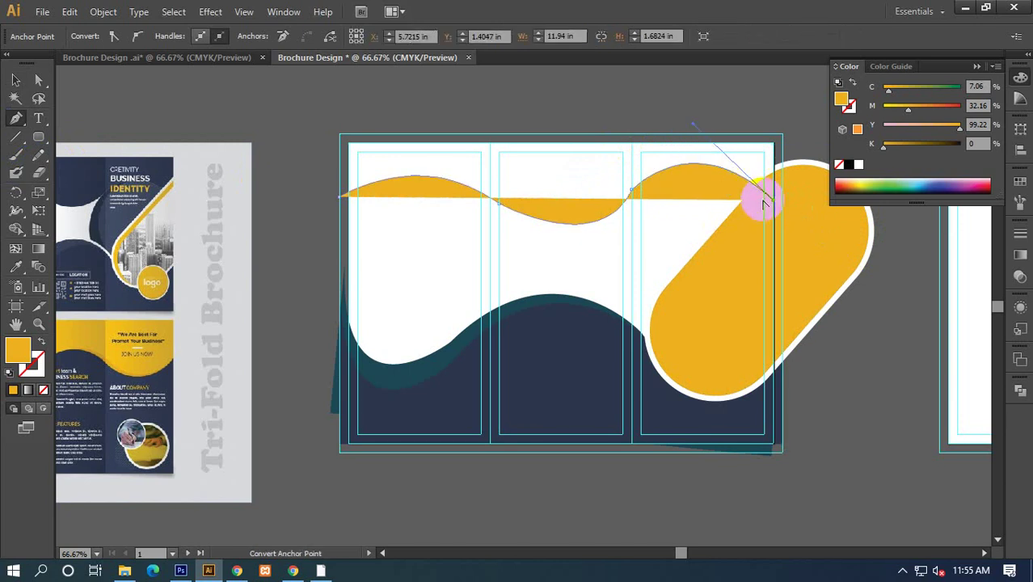
{"action": "left_click_drag", "start_coordinate": [776, 207], "coordinate": [770, 152]}
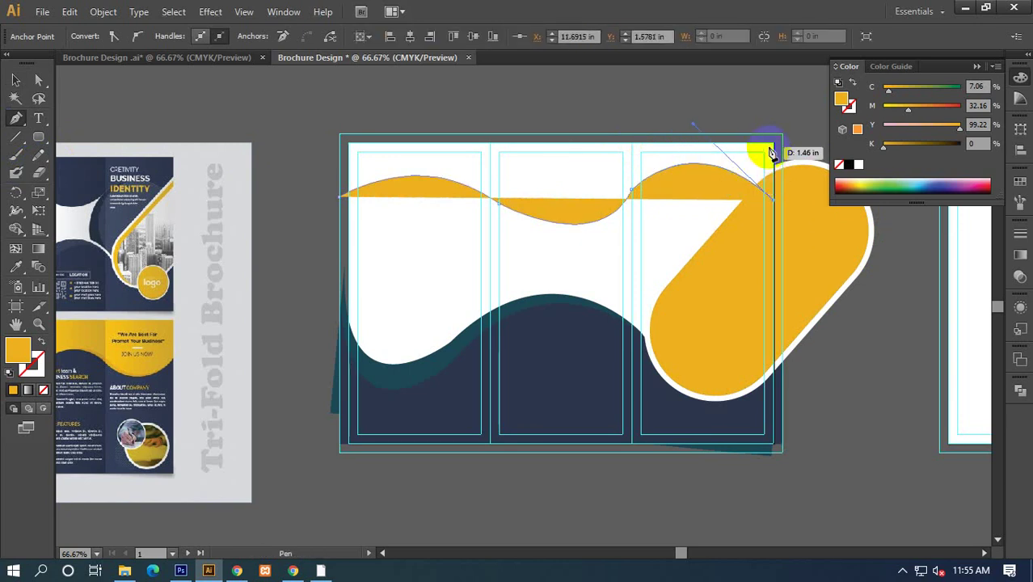
{"action": "left_click", "coordinate": [775, 138]}
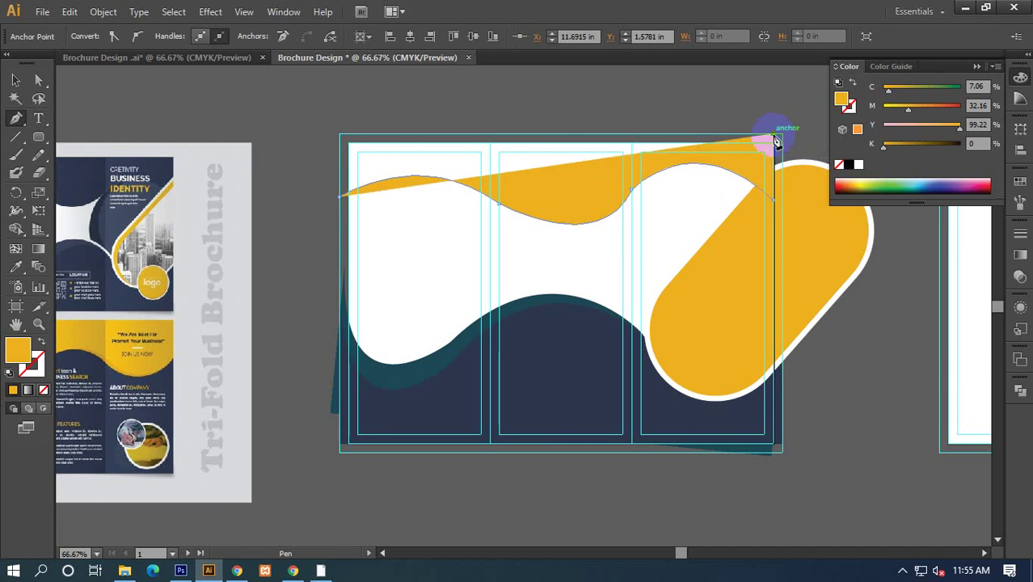
{"action": "left_click", "coordinate": [341, 138]}
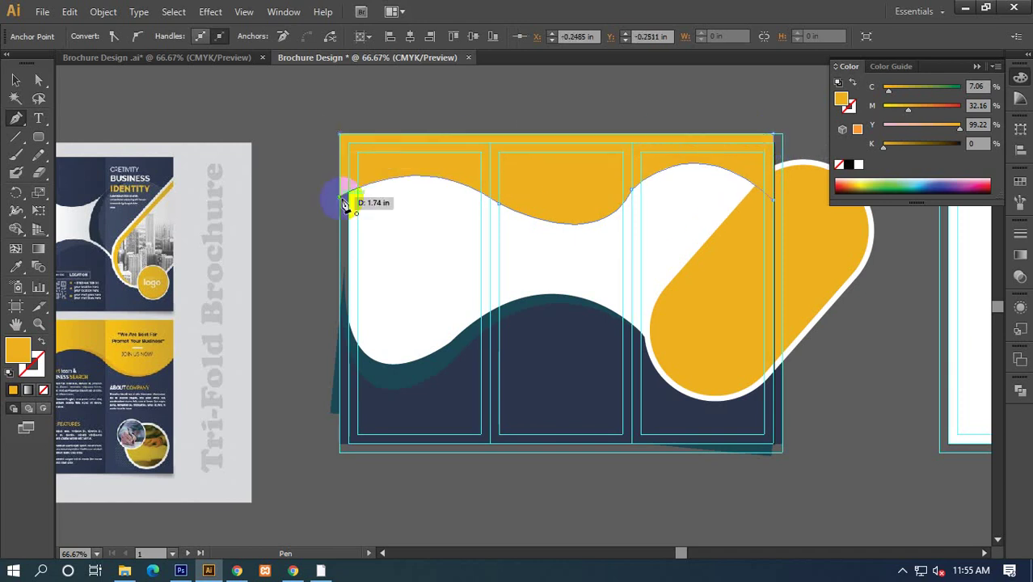
{"action": "left_click", "coordinate": [14, 84]}
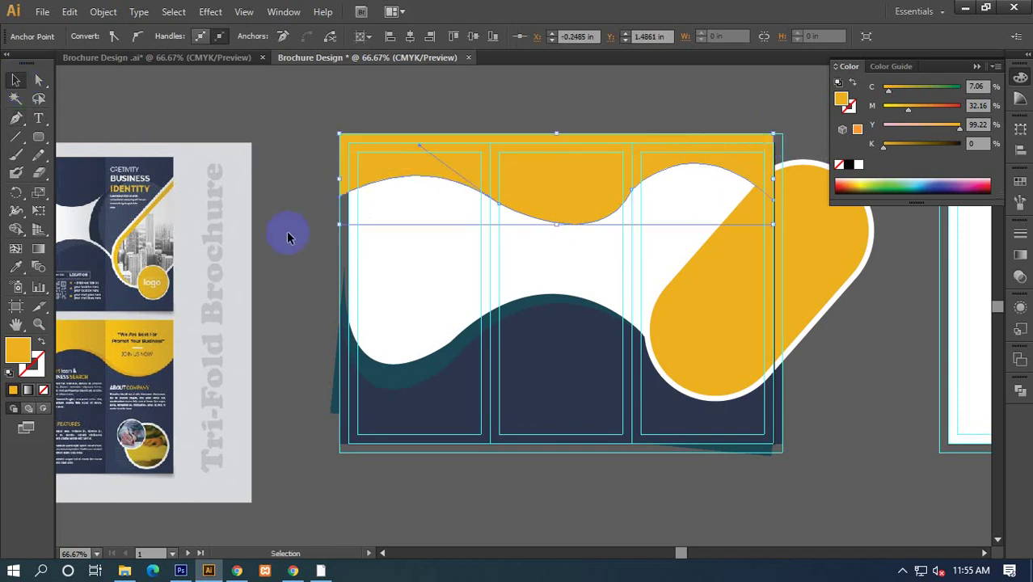
{"action": "scroll", "coordinate": [286, 231], "scroll_direction": "left", "scroll_amount": 2}
{"action": "left_click_drag", "start_coordinate": [43, 140], "coordinate": [138, 168]}
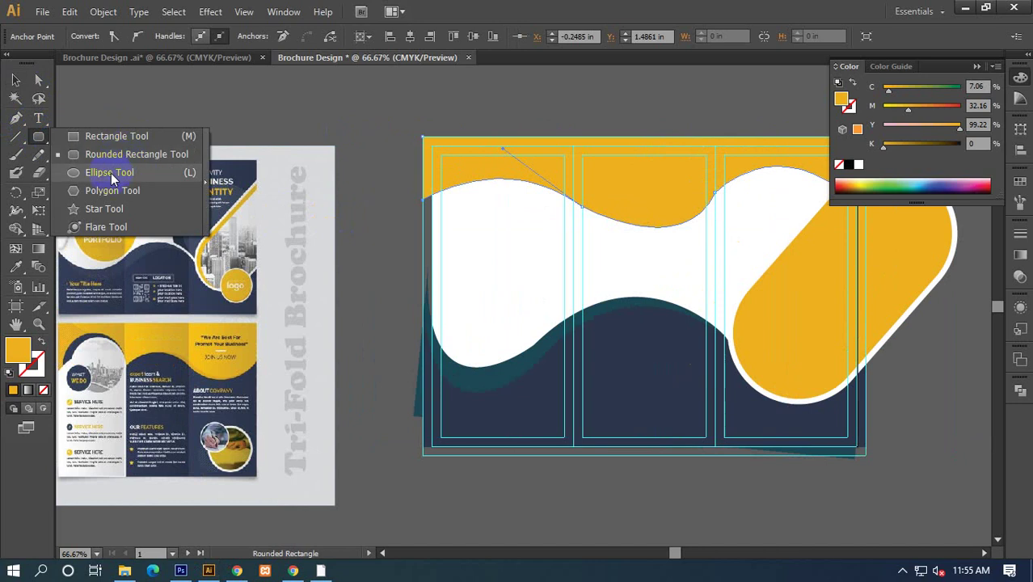
Draw a circle in the right panel filled with the reference yellow (C 12.94, M 31.37, Y 100).
{"action": "left_click_drag", "start_coordinate": [684, 269], "coordinate": [599, 258]}
{"action": "mouse_move", "coordinate": [657, 197]}
{"action": "left_mouse_down"}
{"action": "mouse_move", "coordinate": [718, 260]}
{"action": "mouse_move", "coordinate": [701, 241]}
{"action": "left_mouse_up"}
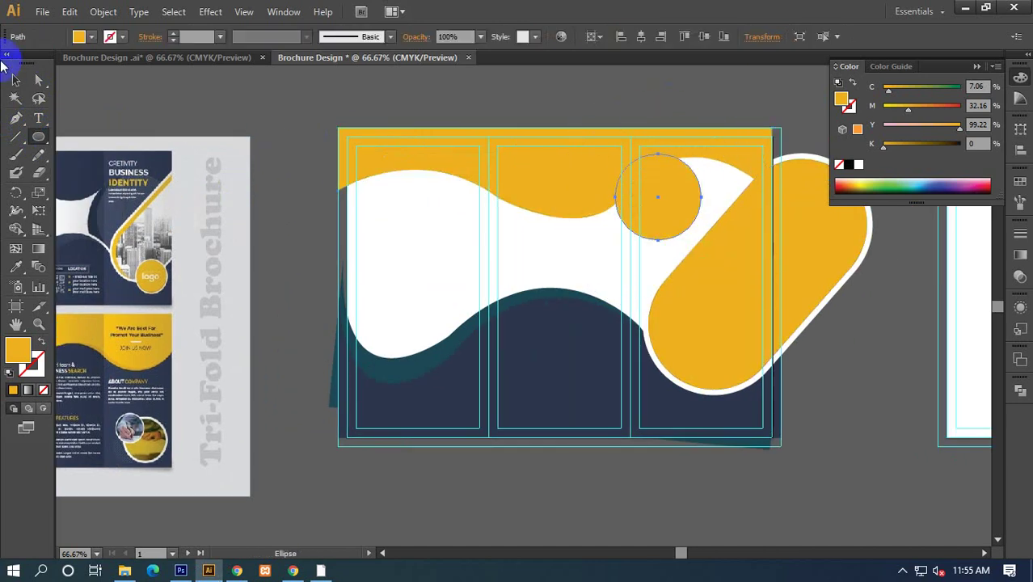
{"action": "left_click", "coordinate": [15, 80]}
{"action": "left_click", "coordinate": [15, 266]}
{"action": "left_click", "coordinate": [143, 208]}
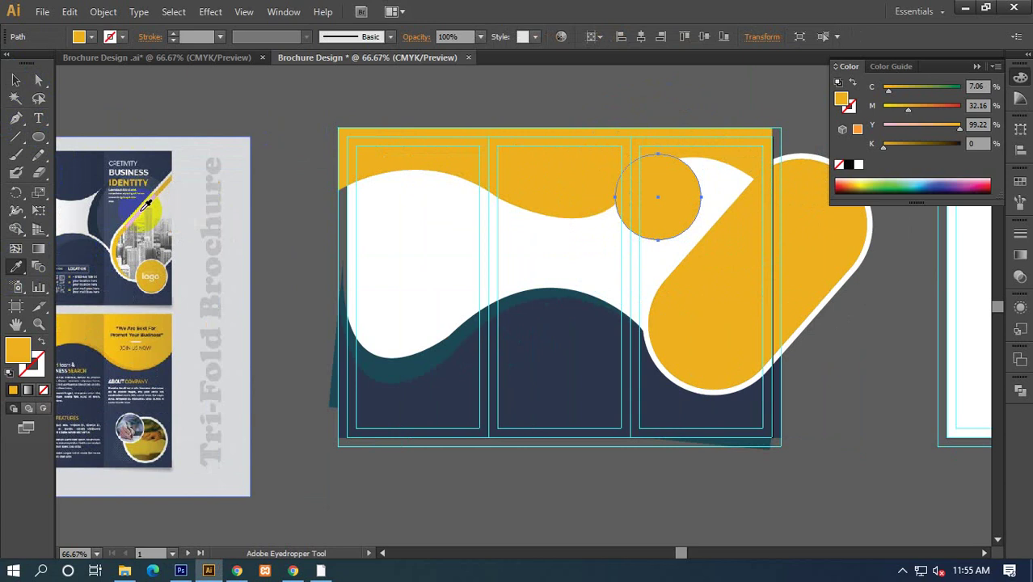
{"action": "left_click", "coordinate": [15, 82]}
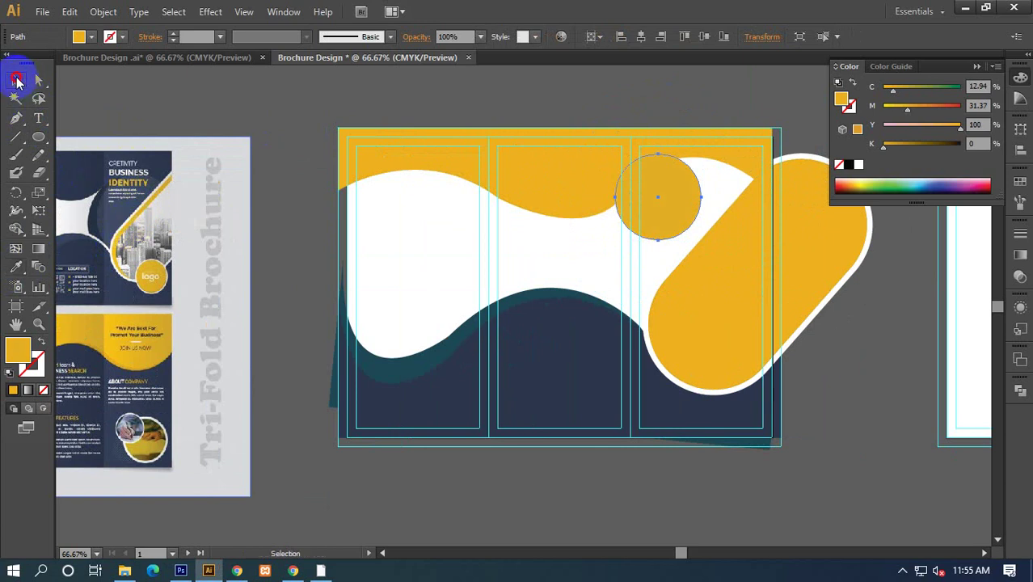
Enlarge the circle and move it to the top of the right panel.
{"action": "left_click", "coordinate": [700, 245]}
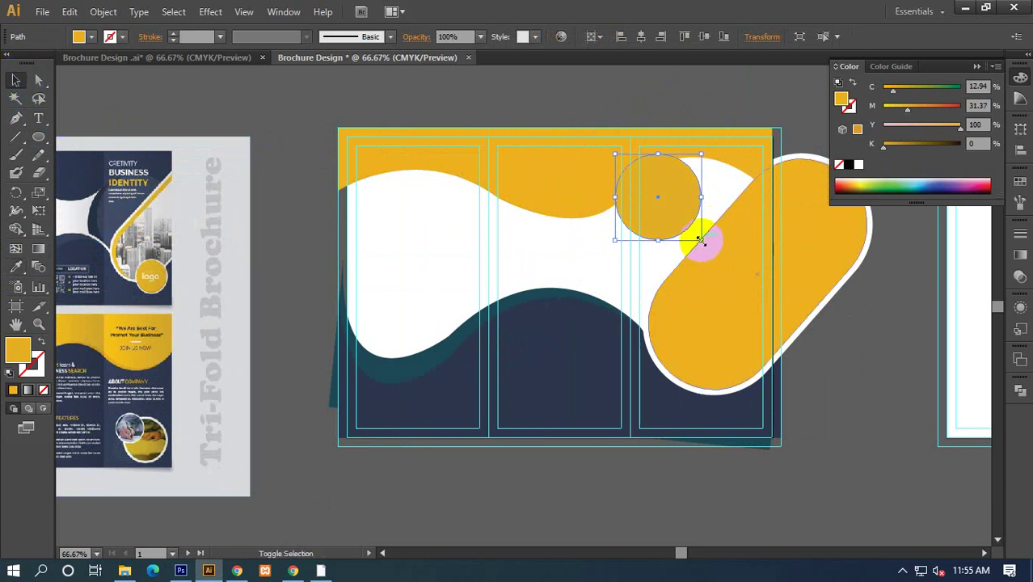
{"action": "left_click_drag", "start_coordinate": [700, 240], "coordinate": [770, 307]}
{"action": "left_click_drag", "start_coordinate": [714, 249], "coordinate": [718, 239]}
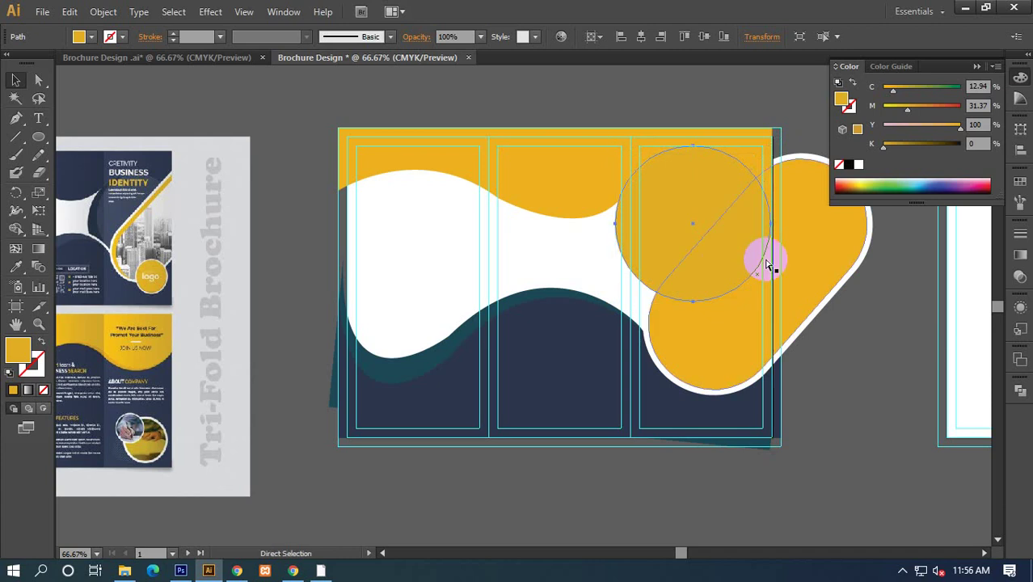
{"action": "left_click", "coordinate": [430, 279]}
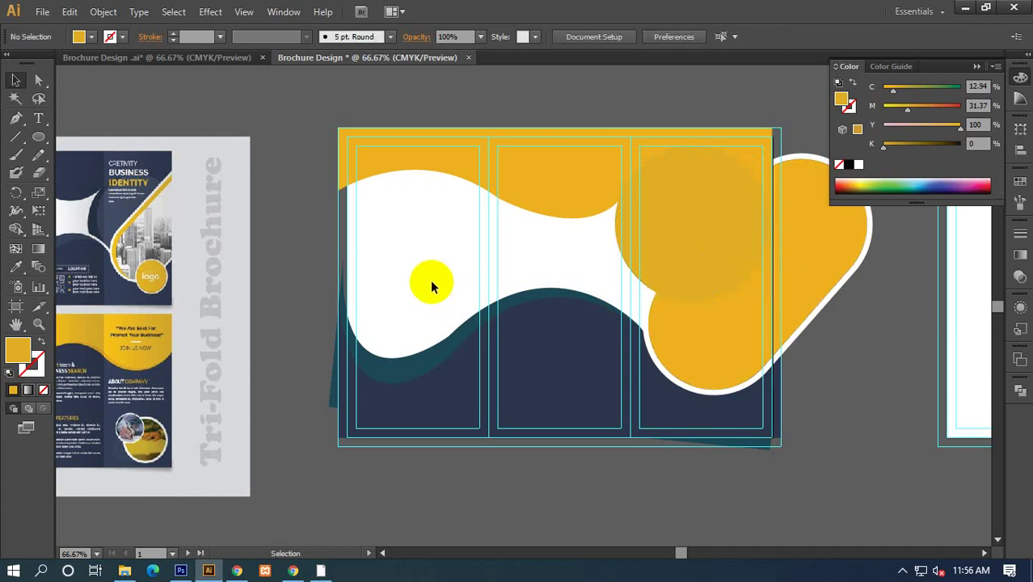
{"action": "left_click", "coordinate": [699, 232]}
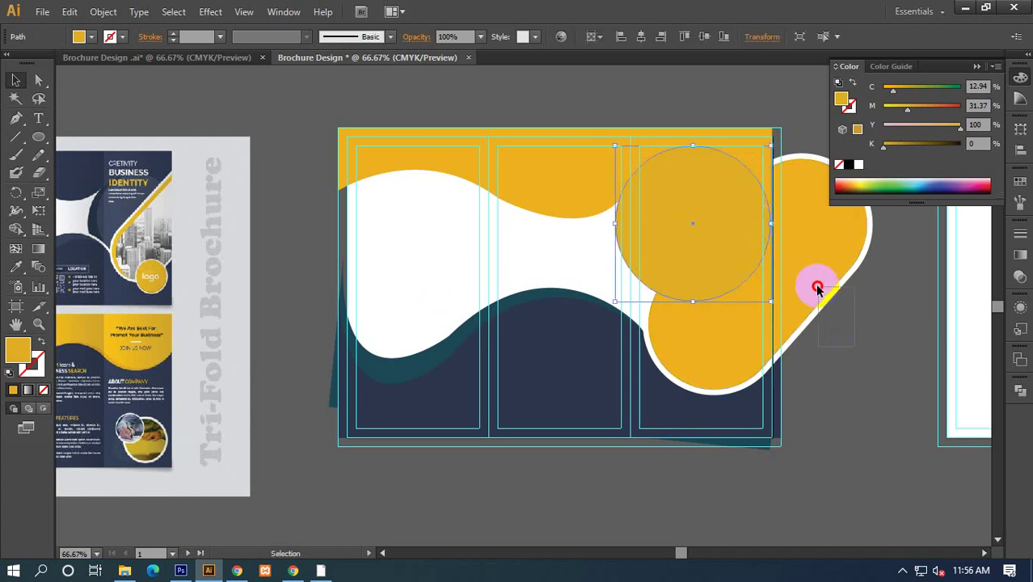
{"action": "left_click", "coordinate": [803, 279], "text": "shift"}
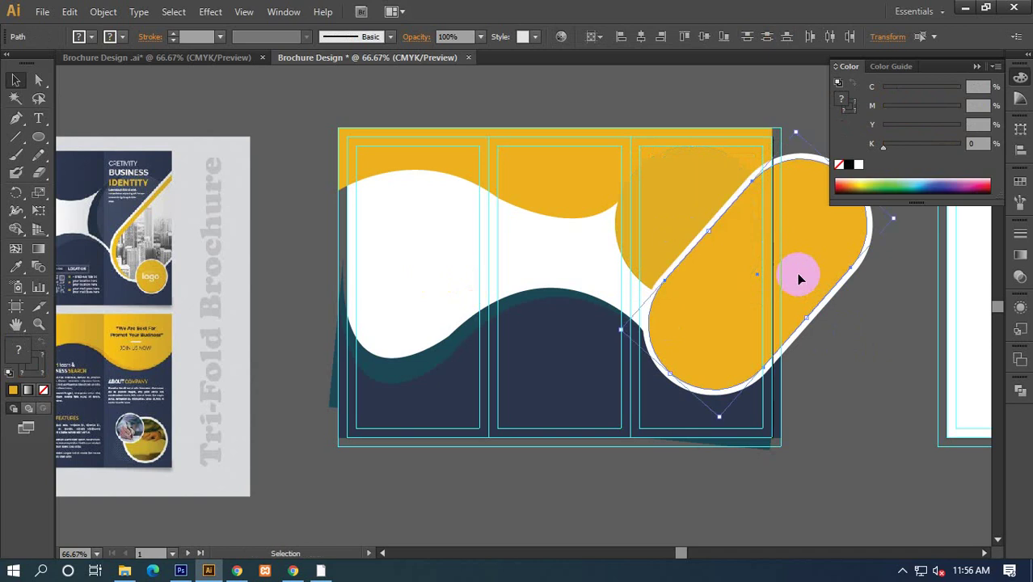
Bring the white-outlined yellow pill in front of the circle with Arrange > Bring to Front.
{"action": "left_click_drag", "start_coordinate": [855, 329], "coordinate": [782, 277]}
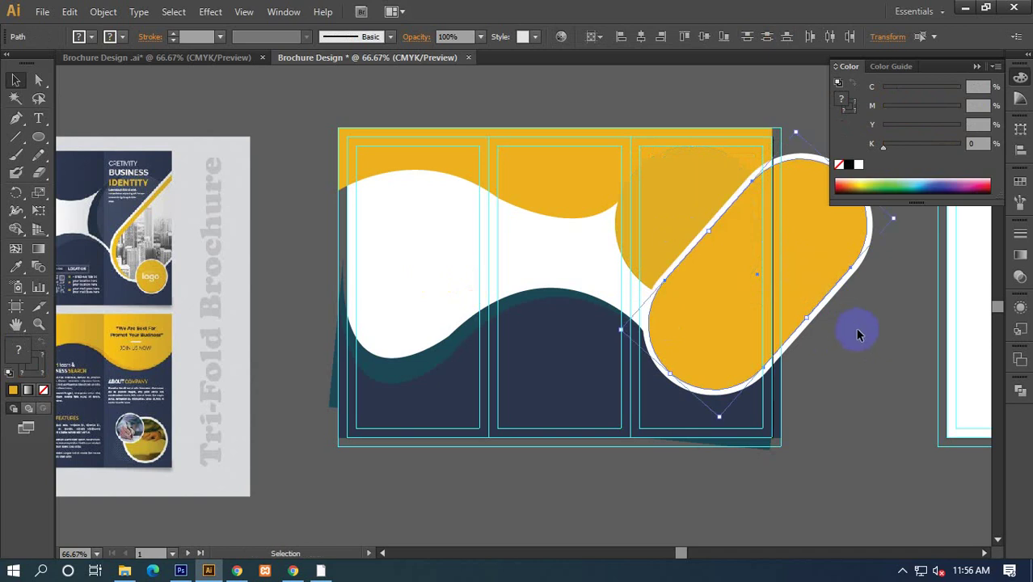
{"action": "right_click", "coordinate": [806, 265]}
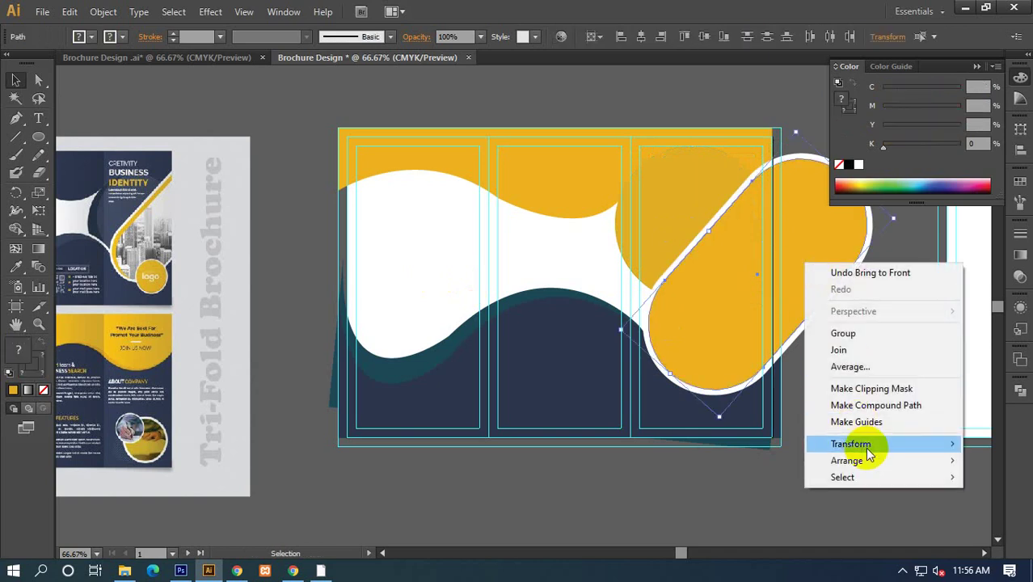
{"action": "mouse_move", "coordinate": [847, 460]}
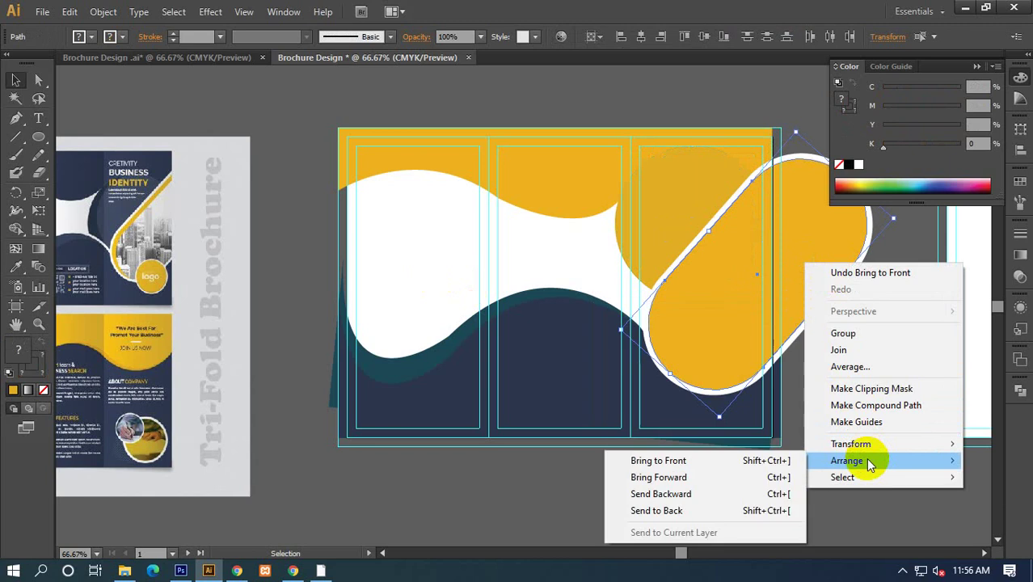
{"action": "left_click", "coordinate": [702, 462]}
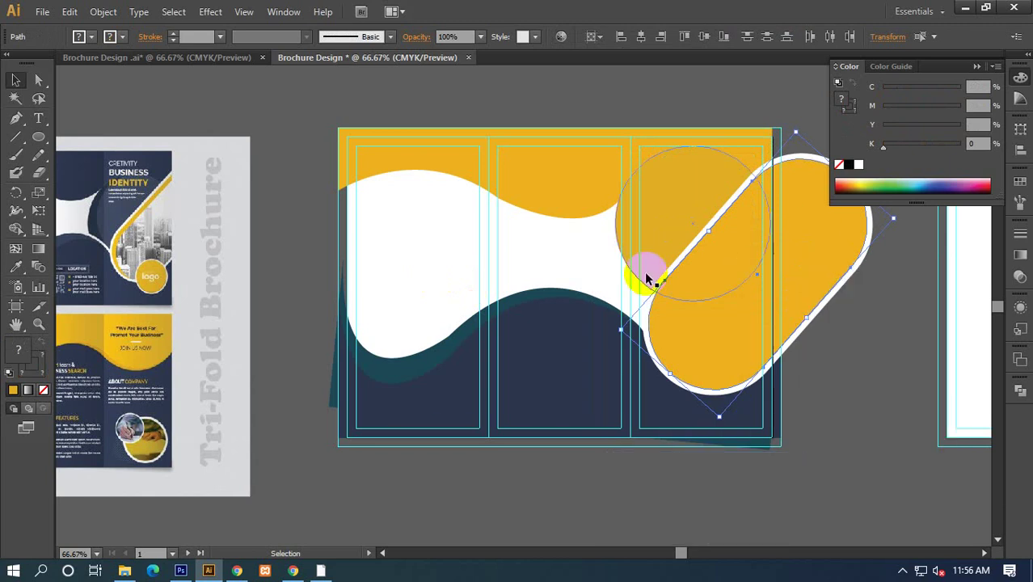
{"action": "left_click", "coordinate": [857, 414]}
{"action": "left_click", "coordinate": [575, 171]}
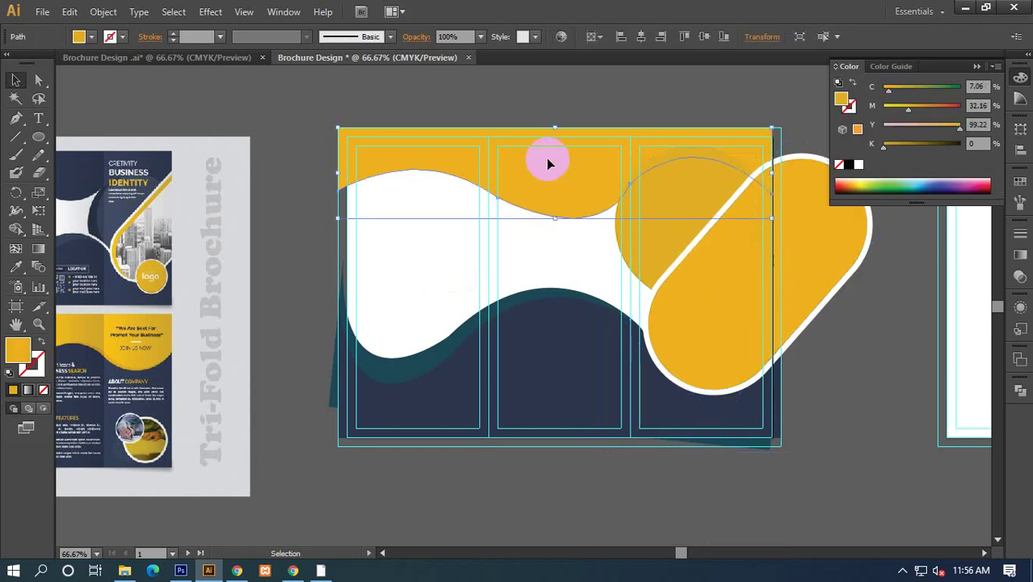
{"action": "left_click", "coordinate": [16, 267]}
{"action": "left_click", "coordinate": [93, 177]}
{"action": "left_click", "coordinate": [15, 80]}
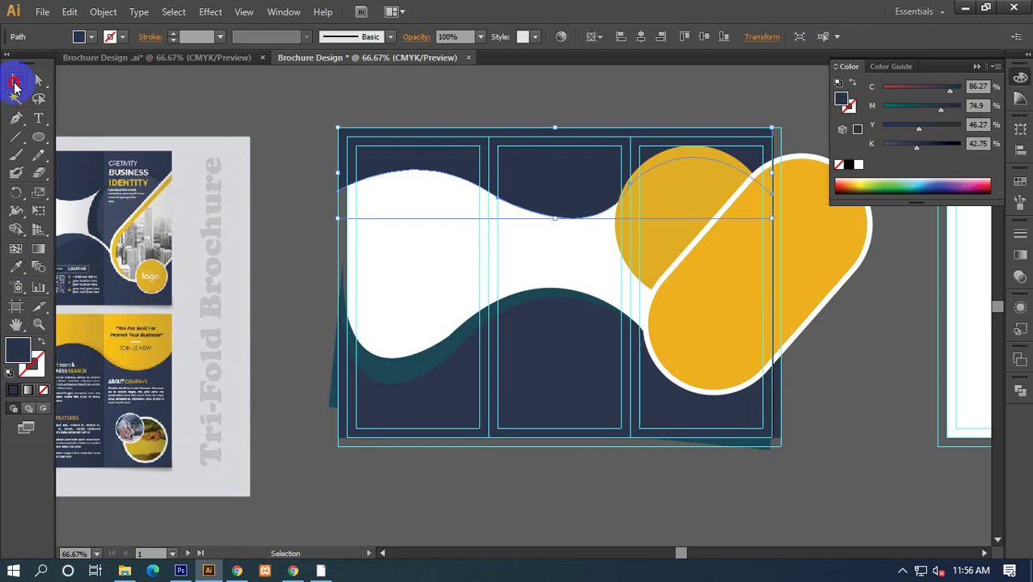
{"action": "left_click", "coordinate": [319, 219]}
{"action": "left_click_drag", "start_coordinate": [285, 218], "coordinate": [303, 219]}
{"action": "left_click", "coordinate": [682, 201]}
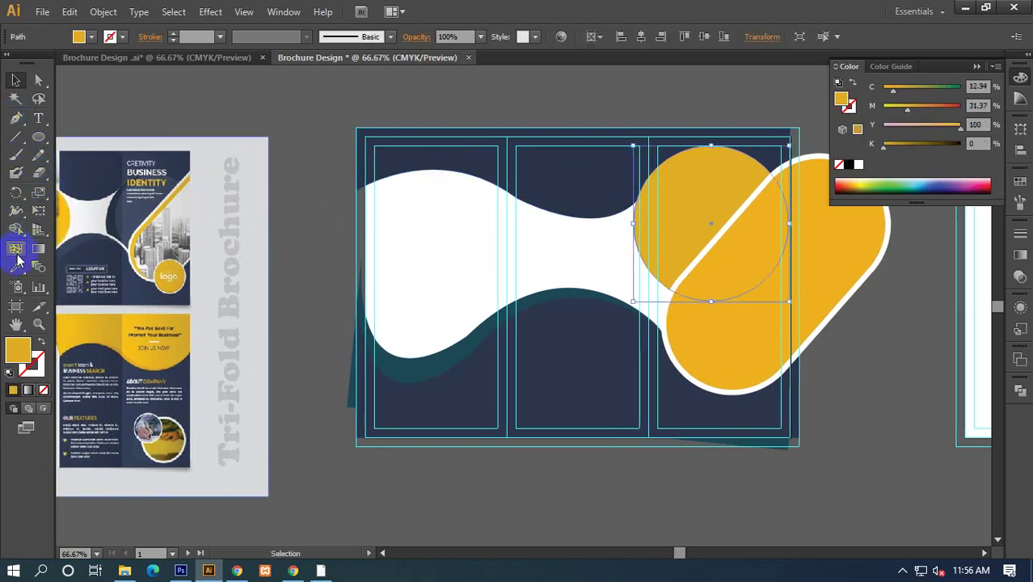
{"action": "left_click", "coordinate": [16, 253]}
{"action": "left_click", "coordinate": [17, 268]}
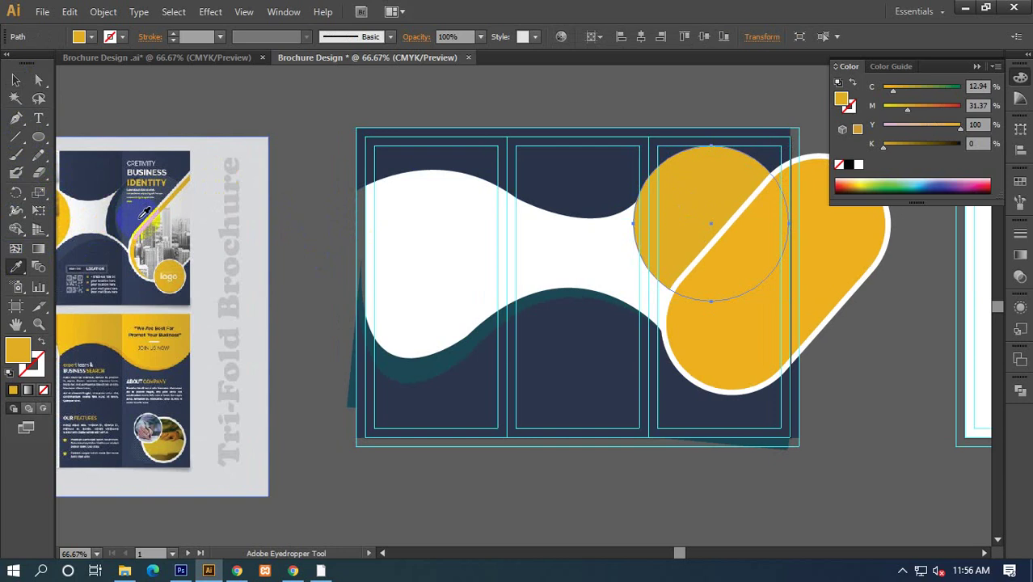
{"action": "left_click", "coordinate": [142, 215]}
{"action": "left_click", "coordinate": [10, 81]}
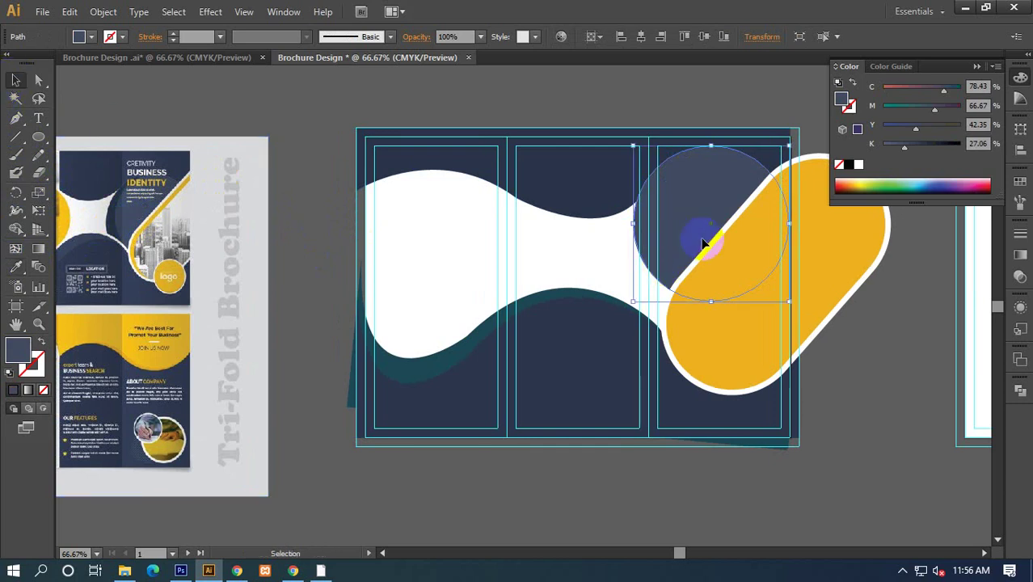
{"action": "scroll", "coordinate": [703, 243], "scroll_direction": "up", "scroll_amount": 1}
{"action": "scroll", "coordinate": [703, 243], "scroll_direction": "up", "scroll_amount": 1}
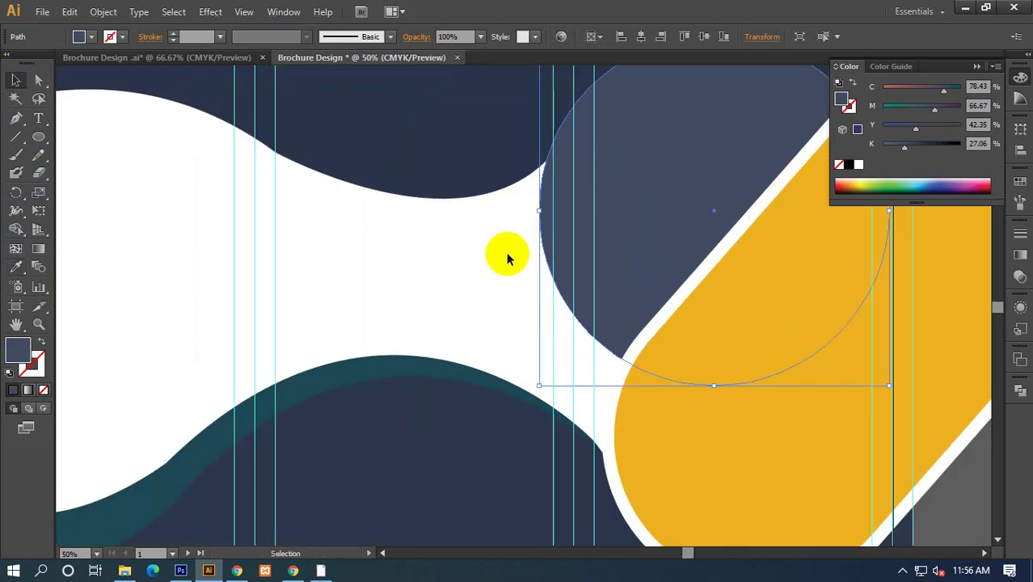
{"action": "scroll", "coordinate": [506, 252], "scroll_direction": "down", "scroll_amount": 1}
{"action": "scroll", "coordinate": [230, 184], "scroll_direction": "up", "scroll_amount": 5}
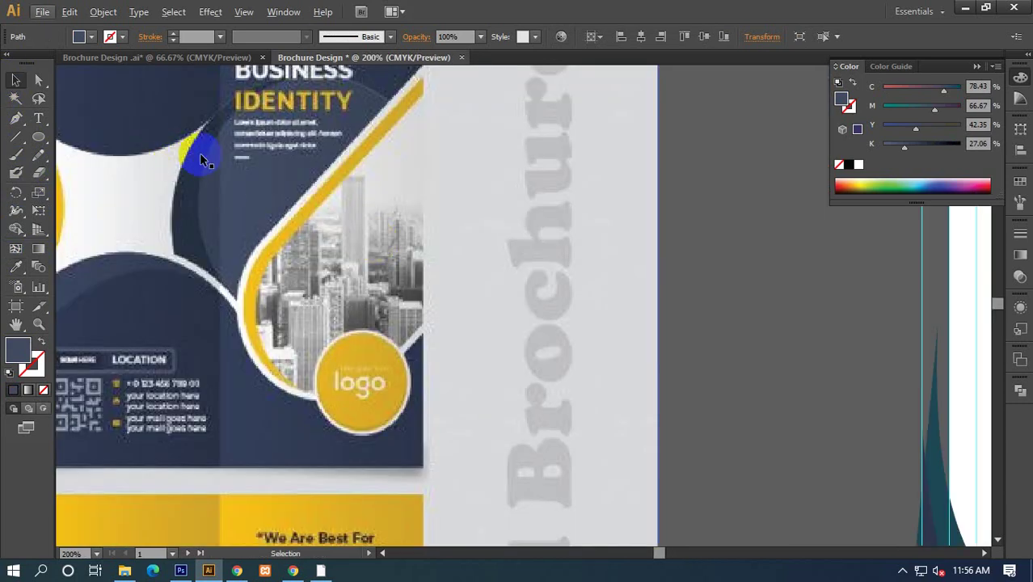
{"action": "scroll", "coordinate": [198, 263], "scroll_direction": "down", "scroll_amount": 3}
{"action": "left_click_drag", "start_coordinate": [640, 293], "coordinate": [601, 289]}
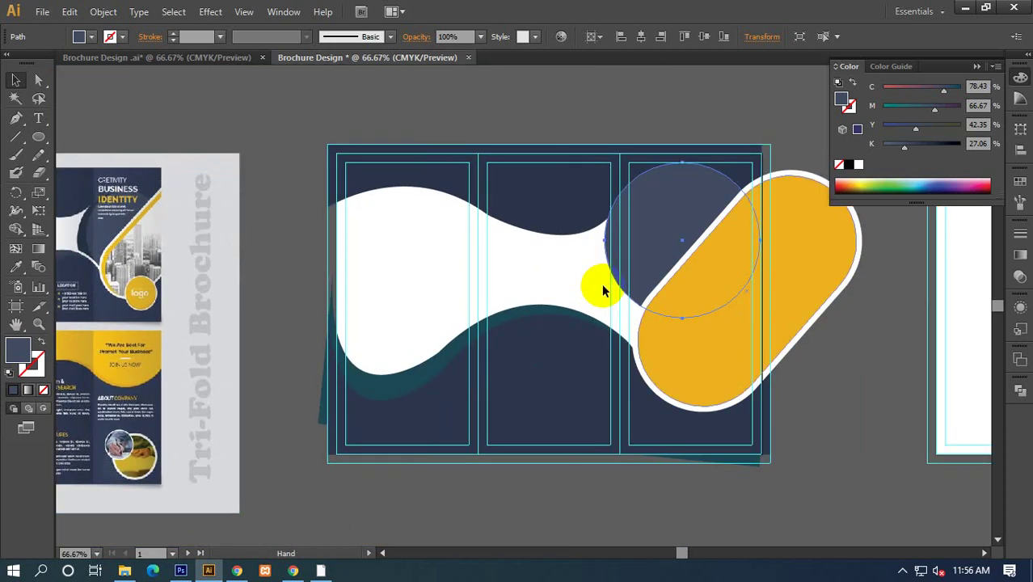
{"action": "left_click", "coordinate": [635, 249]}
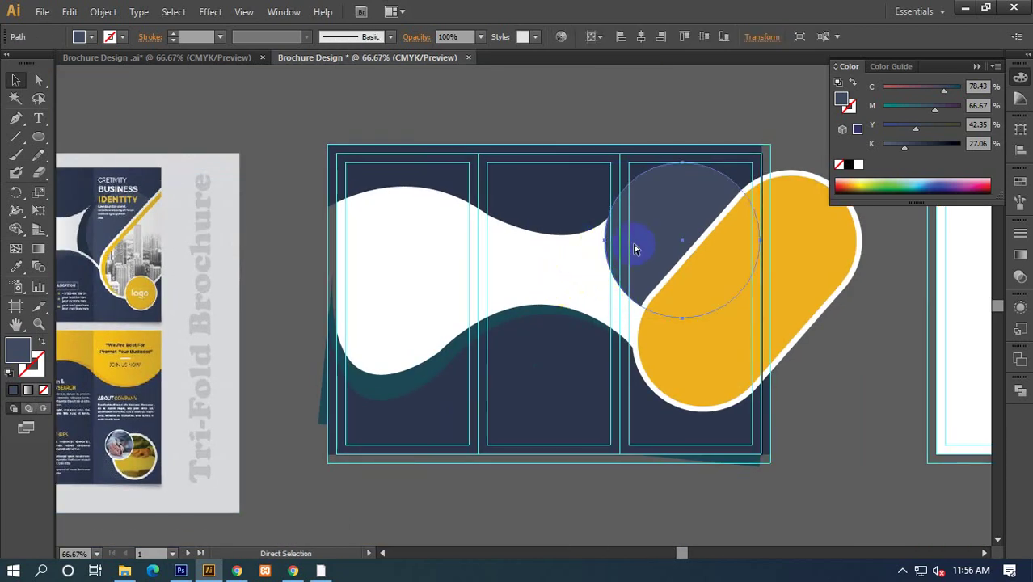
Sample the navy from the reference brochure with the Eyedropper and reselect the circle.
{"action": "left_click", "coordinate": [16, 267]}
{"action": "left_click", "coordinate": [71, 227]}
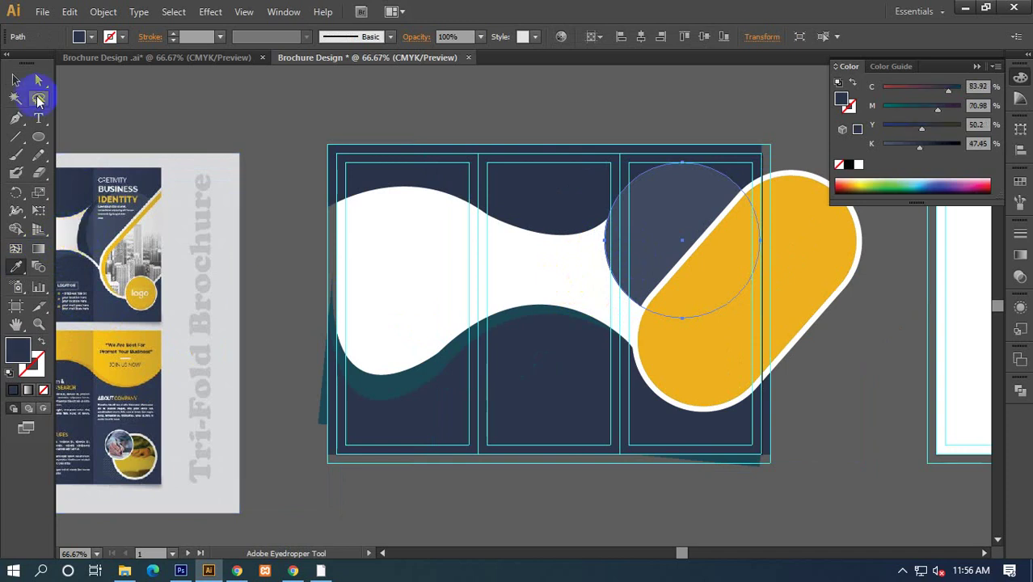
{"action": "left_click", "coordinate": [16, 81]}
{"action": "scroll", "coordinate": [632, 254], "scroll_direction": "up", "scroll_amount": 3}
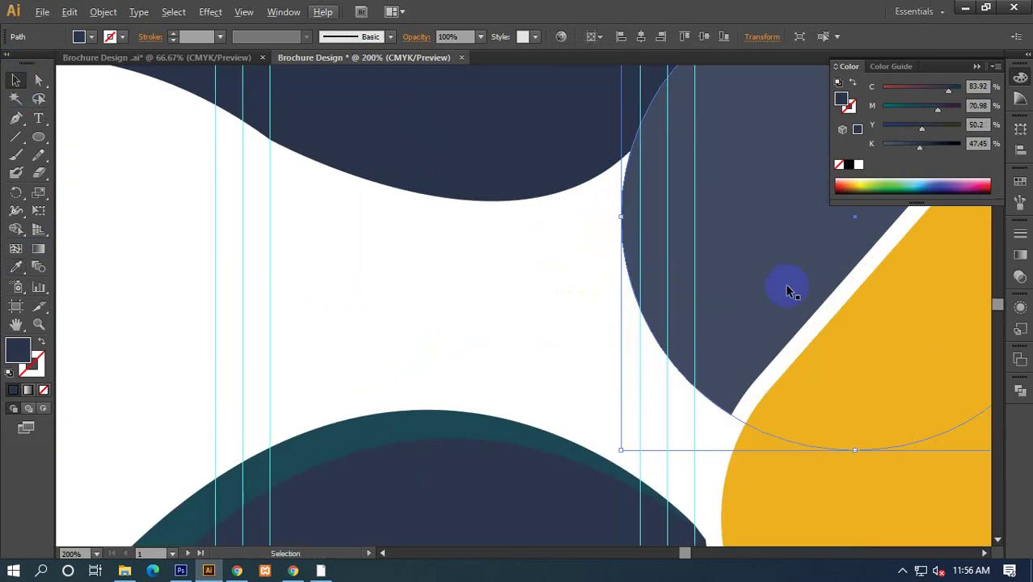
Paste a darker copy of the circle behind it, nudged slightly left of the original.
{"action": "left_click", "coordinate": [743, 261]}
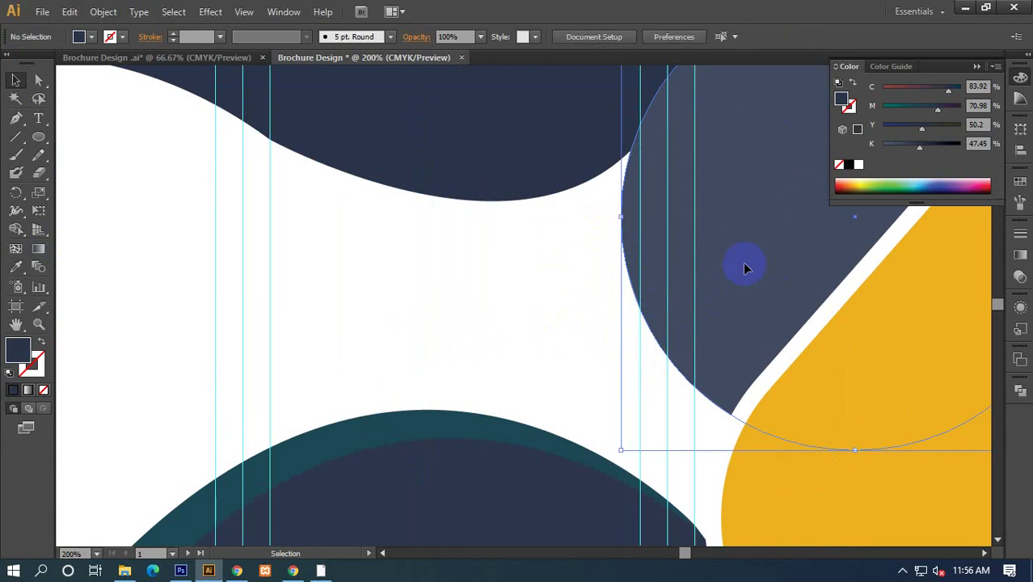
{"action": "key", "text": "a"}
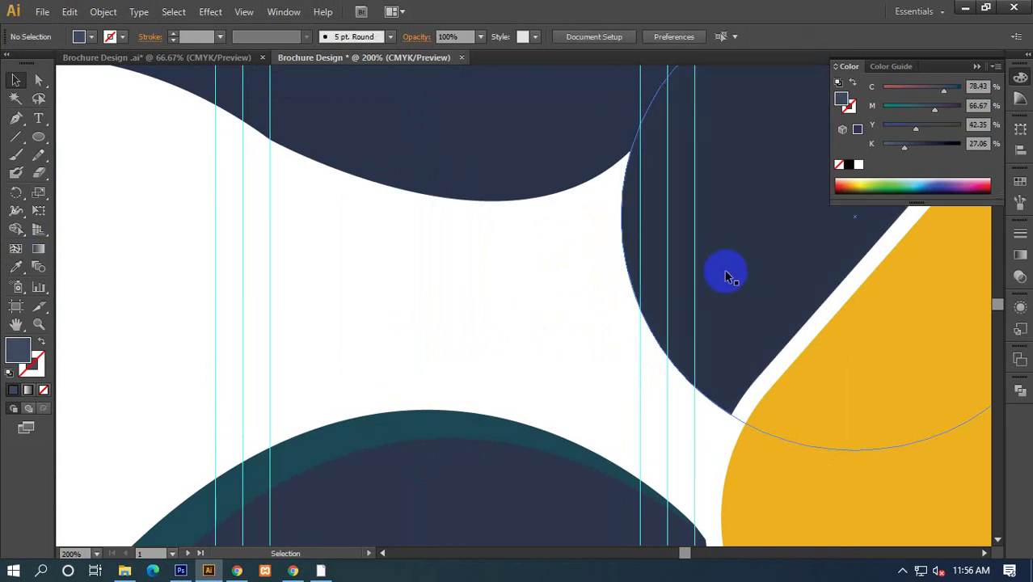
{"action": "key", "text": "v"}
{"action": "key", "text": "shift+Right"}
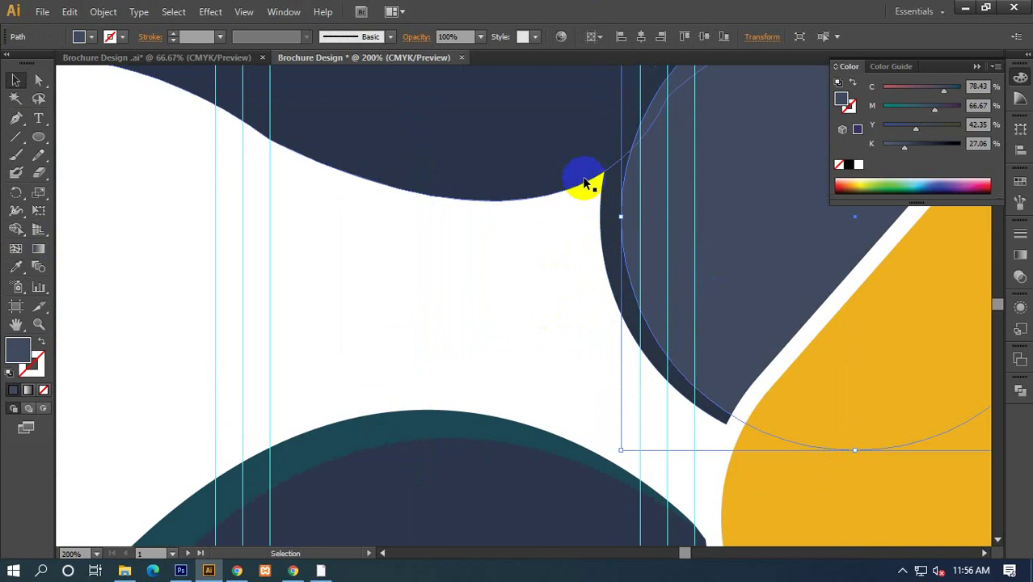
{"action": "key", "text": "shift+Left"}
{"action": "left_click_drag", "start_coordinate": [608, 206], "coordinate": [599, 206]}
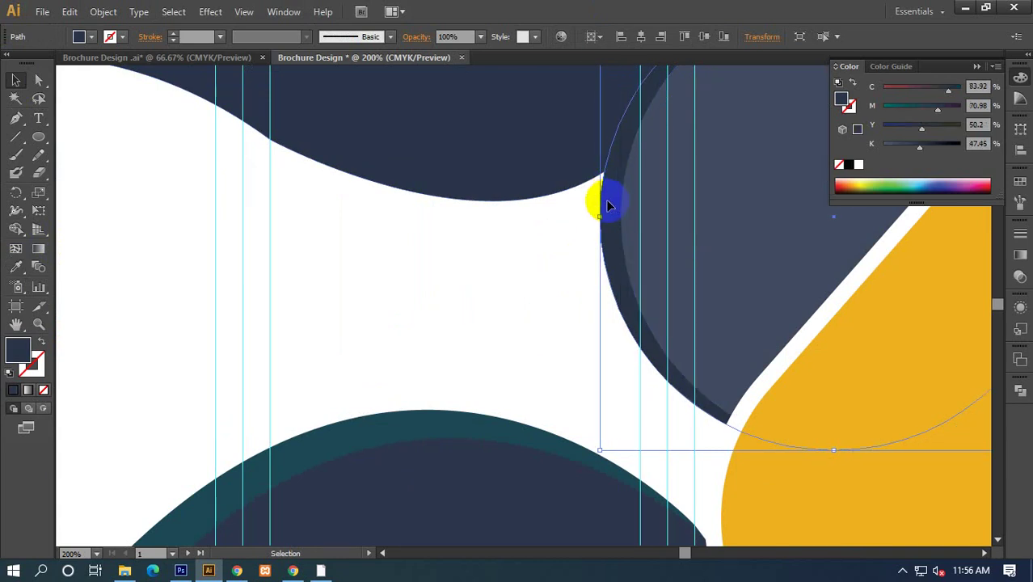
Zoom out to the full layout and drag the navy circle down-left beside the yellow pill.
{"action": "left_click", "coordinate": [498, 324]}
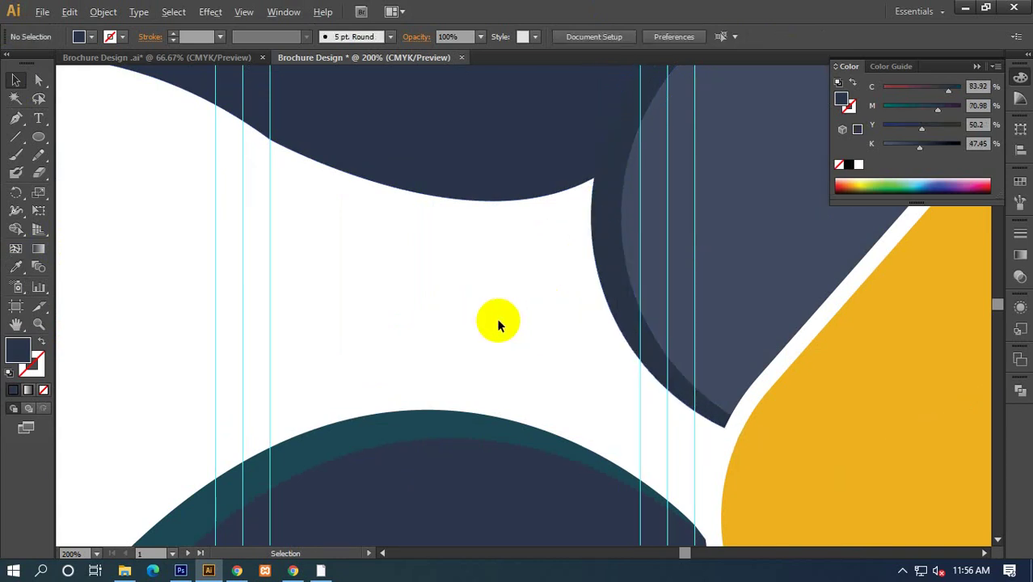
{"action": "key", "text": "ctrl+minus"}
{"action": "key", "text": "ctrl+minus"}
{"action": "key", "text": "ctrl+minus"}
{"action": "mouse_move", "coordinate": [397, 330]}
{"action": "left_mouse_down"}
{"action": "mouse_move", "coordinate": [516, 284]}
{"action": "mouse_move", "coordinate": [503, 275]}
{"action": "left_mouse_up"}
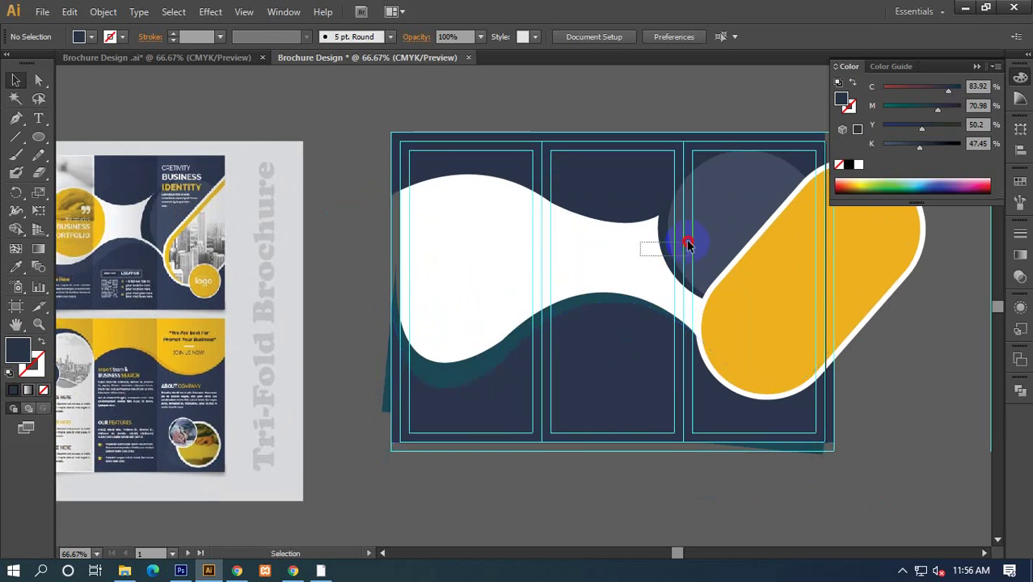
{"action": "left_click_drag", "start_coordinate": [700, 245], "coordinate": [685, 273]}
{"action": "mouse_move", "coordinate": [812, 178]}
{"action": "left_mouse_down"}
{"action": "mouse_move", "coordinate": [735, 217]}
{"action": "mouse_move", "coordinate": [763, 191]}
{"action": "left_mouse_up"}
Deselect and pan so the artboard's top-left corner is within reach.
{"action": "left_click", "coordinate": [514, 289]}
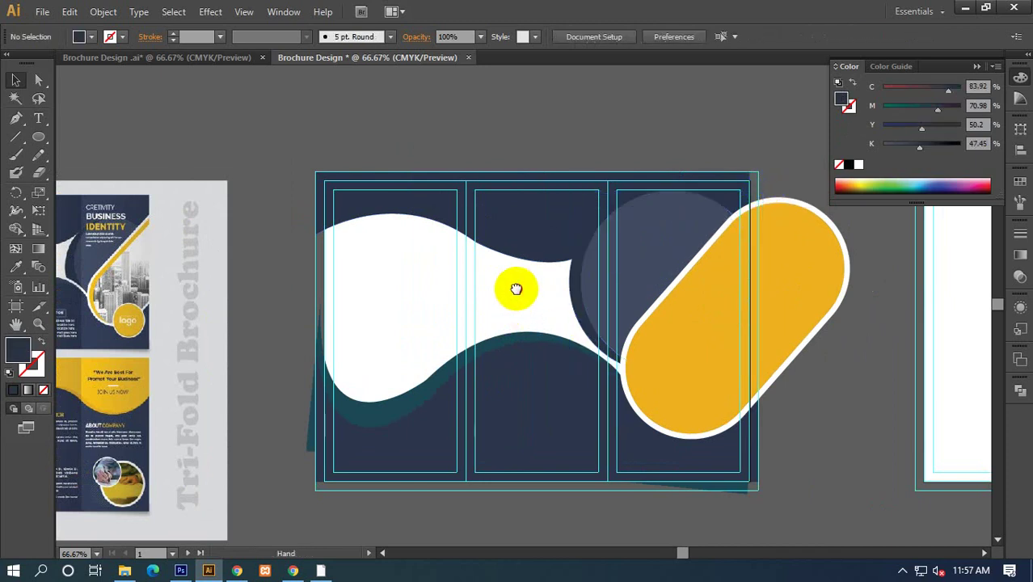
{"action": "mouse_move", "coordinate": [512, 275]}
{"action": "left_mouse_down"}
{"action": "mouse_move", "coordinate": [641, 281]}
{"action": "mouse_move", "coordinate": [559, 273]}
{"action": "left_mouse_up"}
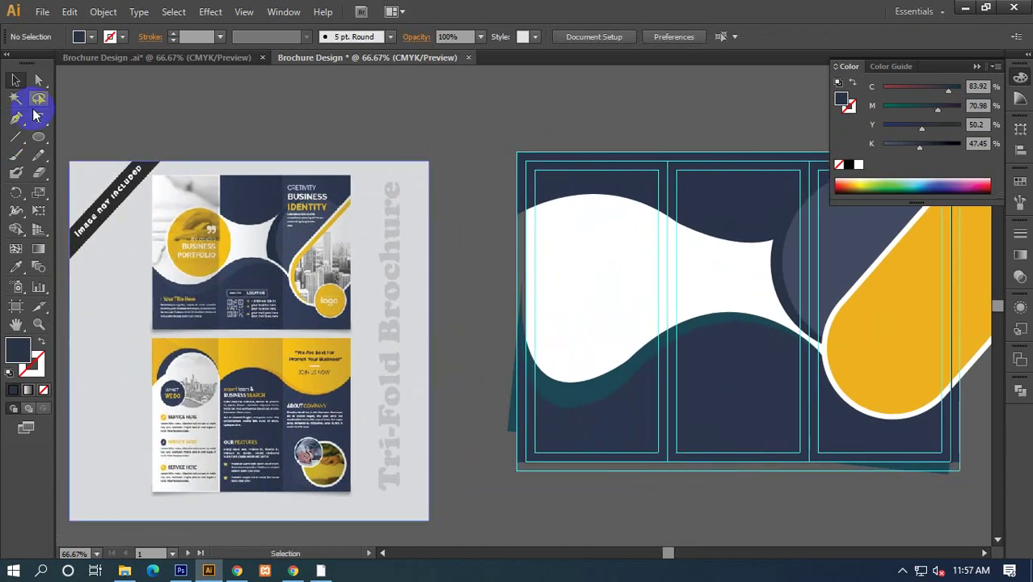
{"action": "left_click_drag", "start_coordinate": [38, 137], "coordinate": [85, 143]}
{"action": "left_click_drag", "start_coordinate": [597, 268], "coordinate": [593, 233]}
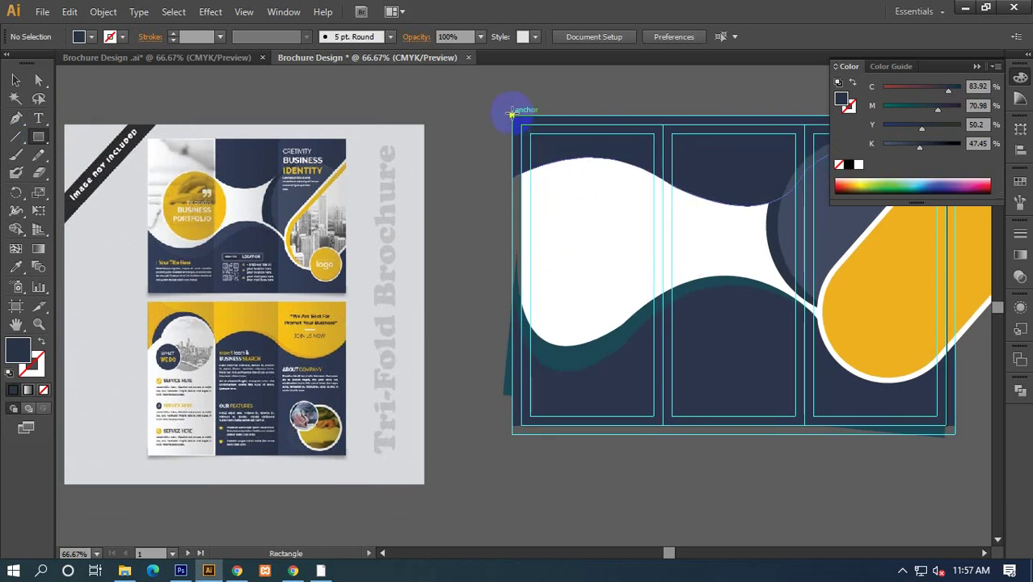
Draw a rectangle covering the left panel and fill it dark red (C set to 0).
{"action": "left_click_drag", "start_coordinate": [511, 114], "coordinate": [663, 437]}
{"action": "left_click", "coordinate": [16, 80]}
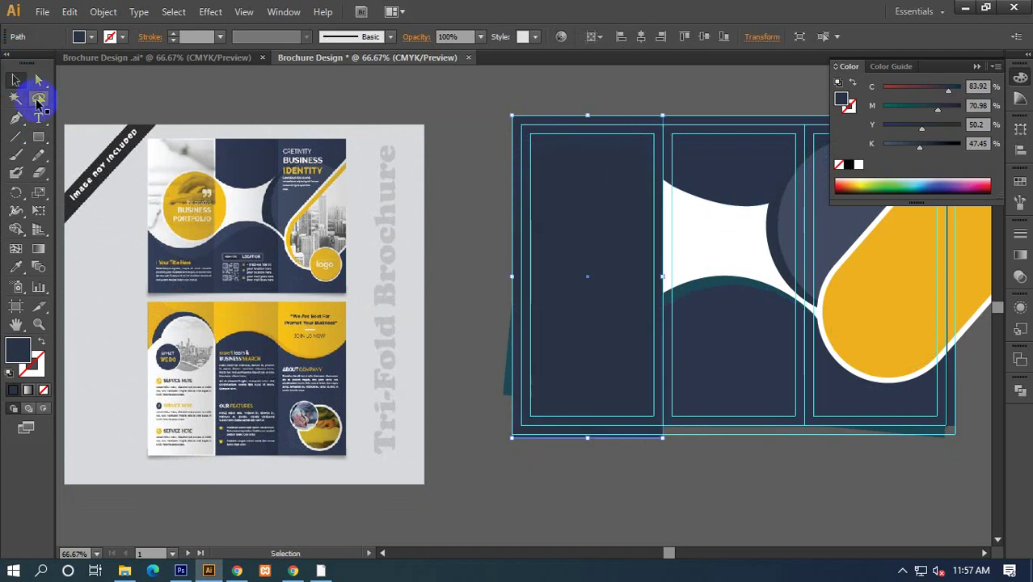
{"action": "left_click", "coordinate": [15, 267]}
{"action": "left_click_drag", "start_coordinate": [948, 89], "coordinate": [859, 95]}
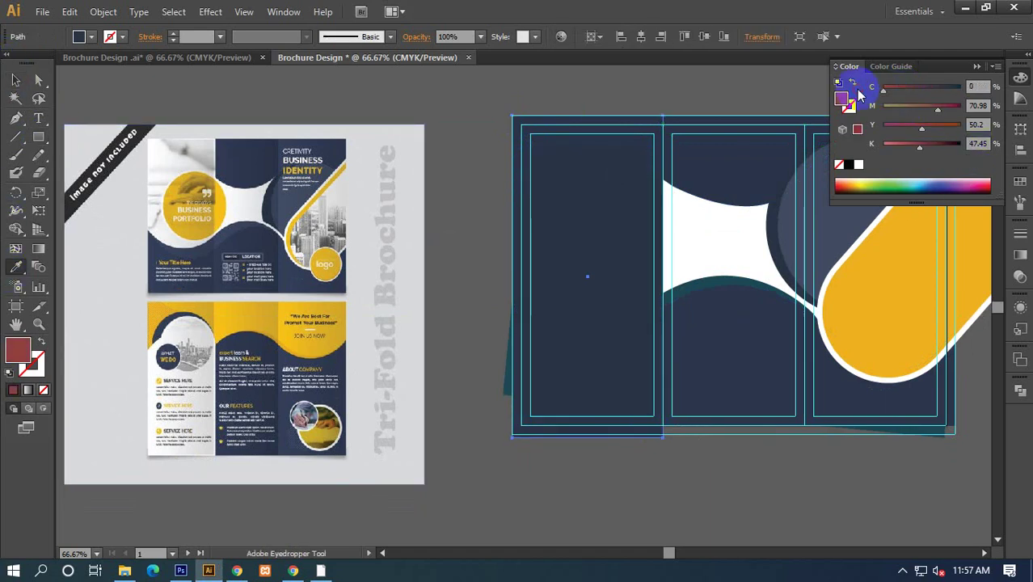
{"action": "left_click", "coordinate": [16, 80]}
{"action": "left_click", "coordinate": [541, 246]}
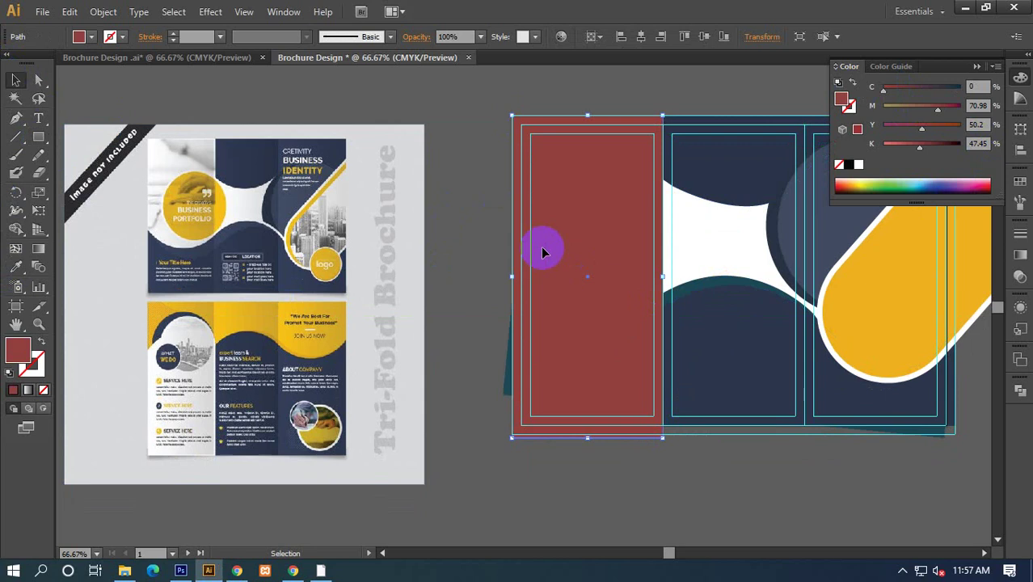
Send the red rectangle to the back so it shows behind the navy header and wave.
{"action": "left_click_drag", "start_coordinate": [484, 130], "coordinate": [368, 129]}
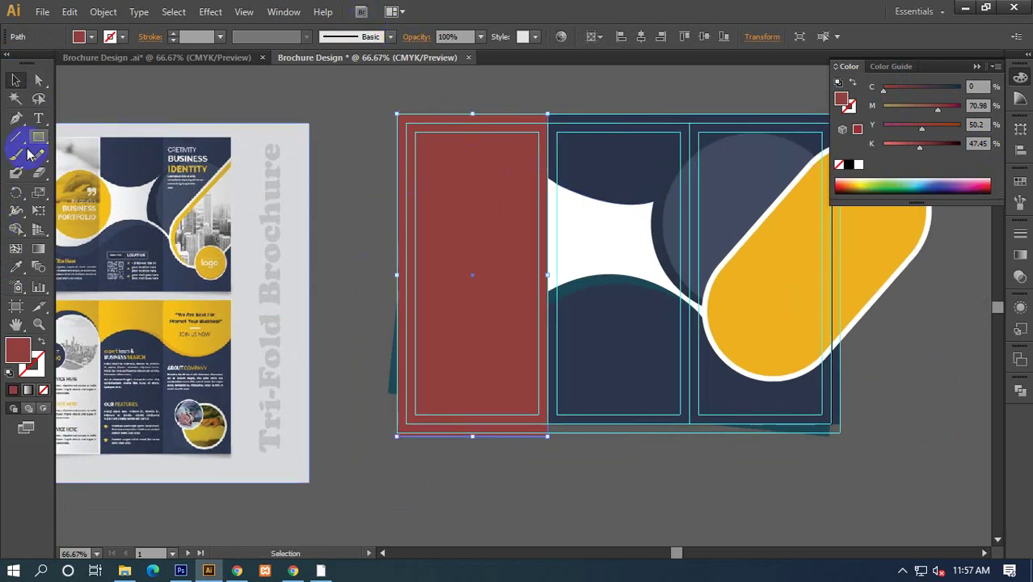
{"action": "left_click", "coordinate": [480, 241]}
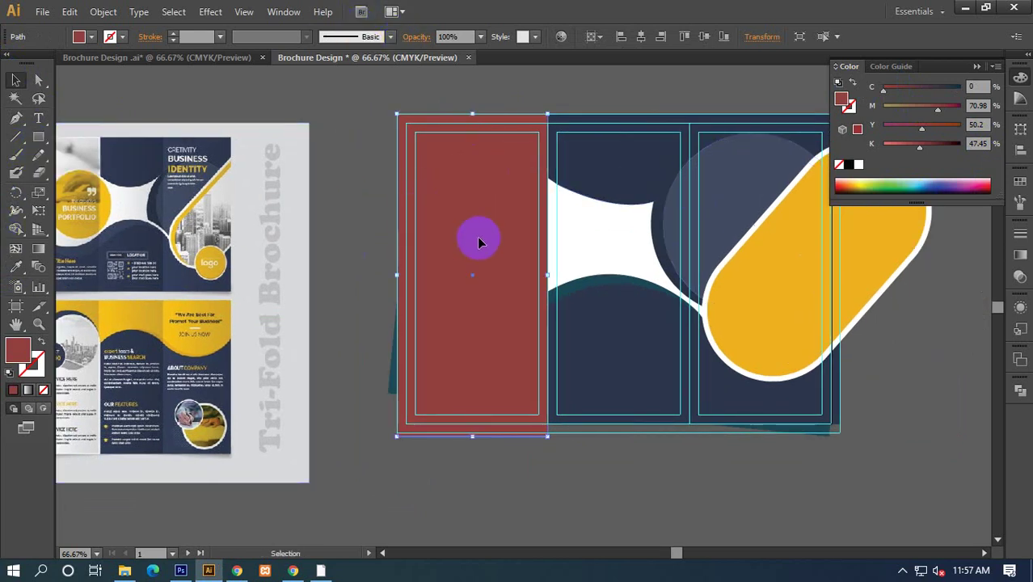
{"action": "right_click", "coordinate": [480, 242]}
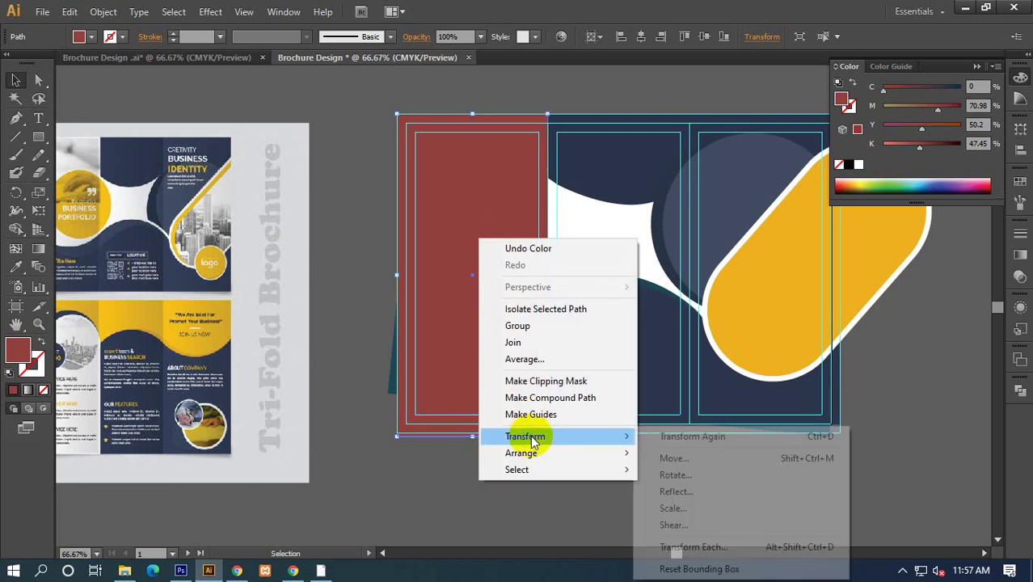
{"action": "mouse_move", "coordinate": [520, 453]}
{"action": "left_click", "coordinate": [679, 505]}
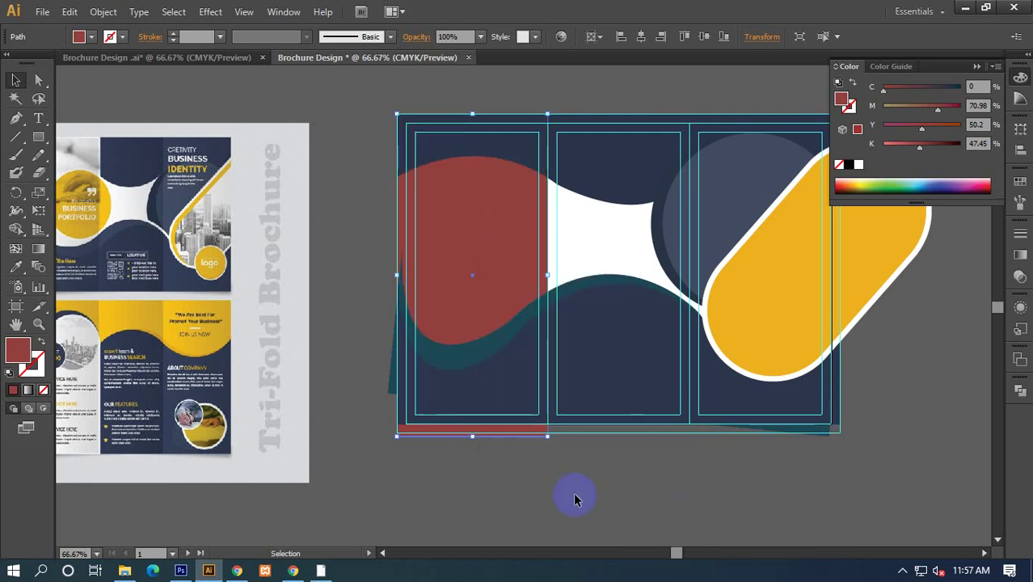
{"action": "left_click", "coordinate": [610, 469]}
{"action": "mouse_move", "coordinate": [609, 468]}
{"action": "left_mouse_down"}
{"action": "mouse_move", "coordinate": [484, 469]}
{"action": "mouse_move", "coordinate": [622, 469]}
{"action": "left_mouse_up"}
{"action": "left_click", "coordinate": [520, 287]}
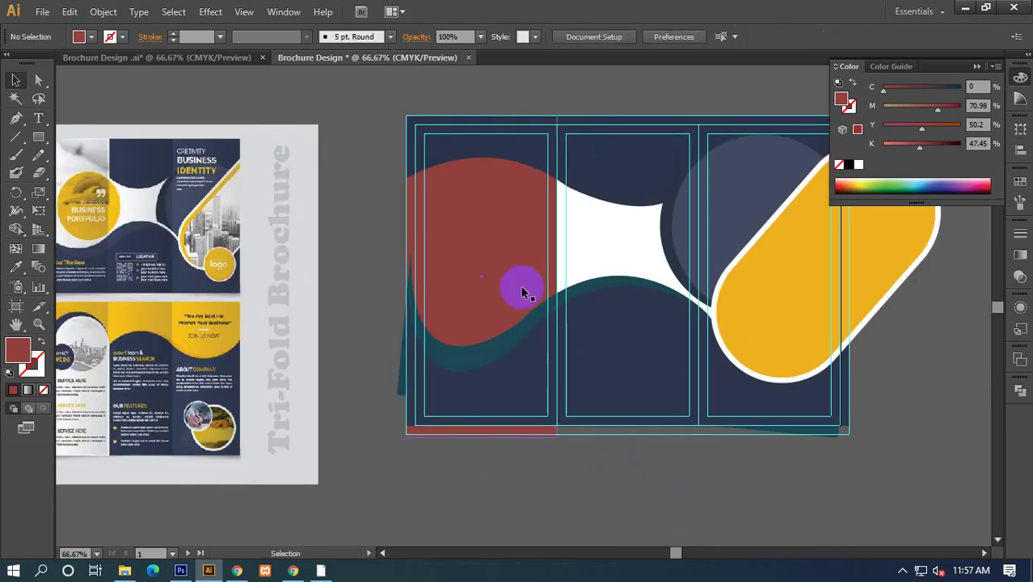
{"action": "scroll", "coordinate": [485, 251], "scroll_direction": "left", "scroll_amount": 5}
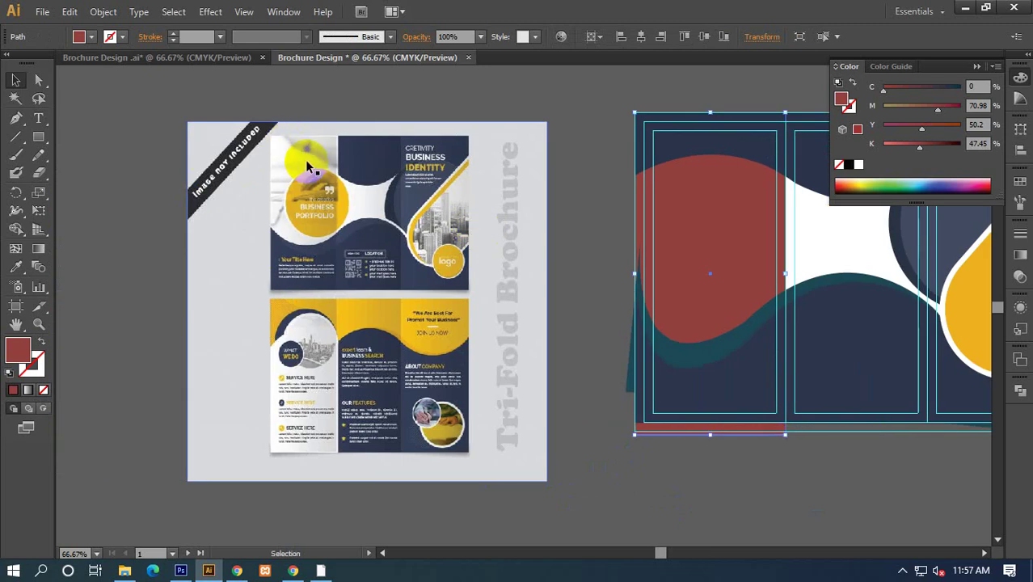
Close the Color panel and zoom out to 33.33% showing the cover and blank second artboard.
{"action": "mouse_move", "coordinate": [676, 201]}
{"action": "left_mouse_down"}
{"action": "mouse_move", "coordinate": [391, 203]}
{"action": "mouse_move", "coordinate": [491, 180]}
{"action": "mouse_move", "coordinate": [416, 212]}
{"action": "mouse_move", "coordinate": [650, 183]}
{"action": "mouse_move", "coordinate": [489, 212]}
{"action": "mouse_move", "coordinate": [314, 202]}
{"action": "mouse_move", "coordinate": [184, 256]}
{"action": "mouse_move", "coordinate": [279, 267]}
{"action": "mouse_move", "coordinate": [453, 195]}
{"action": "left_mouse_up"}
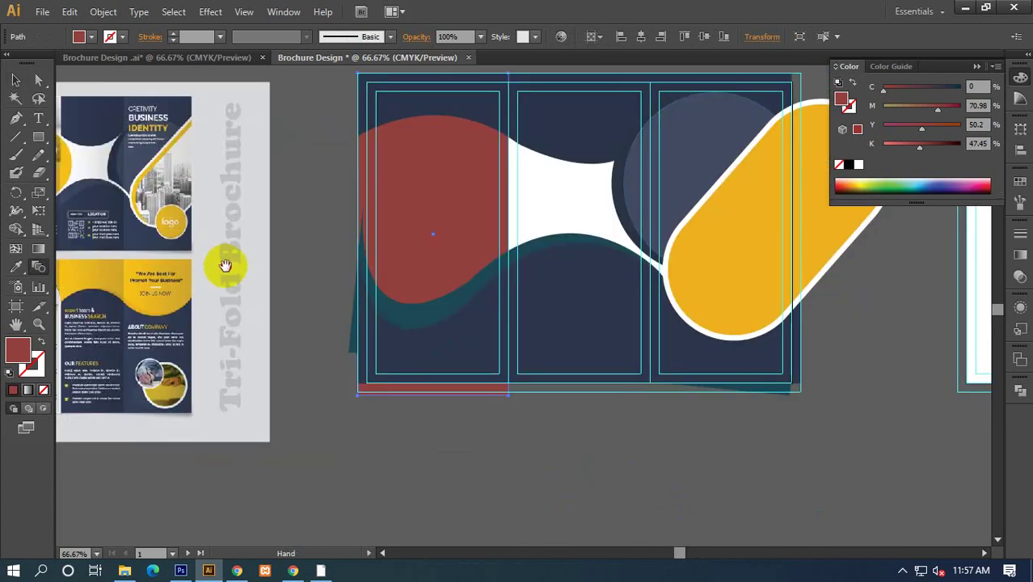
{"action": "left_click_drag", "start_coordinate": [221, 270], "coordinate": [422, 254]}
{"action": "left_click_drag", "start_coordinate": [496, 267], "coordinate": [384, 262]}
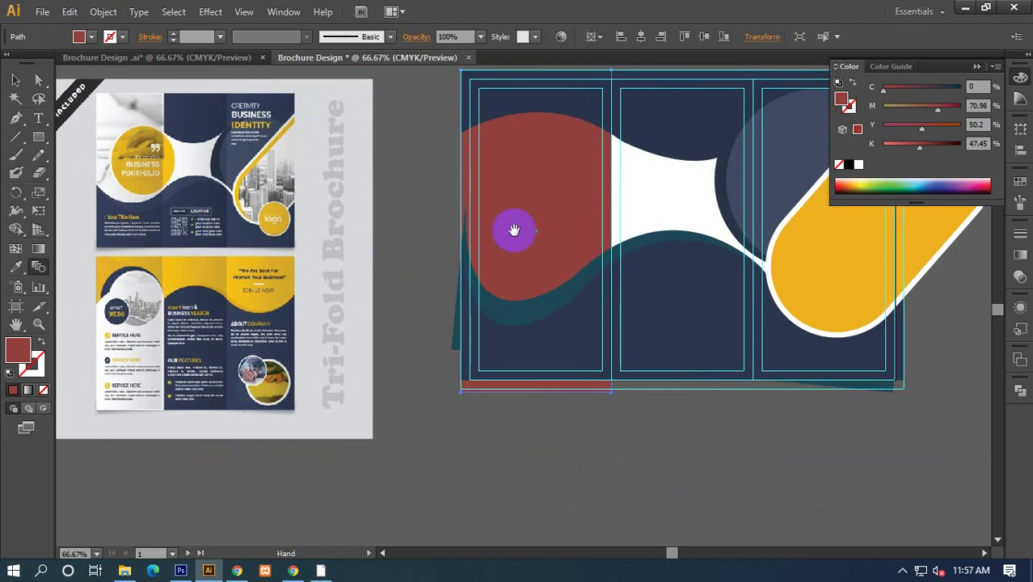
{"action": "left_click", "coordinate": [976, 66]}
{"action": "left_click_drag", "start_coordinate": [595, 309], "coordinate": [549, 296]}
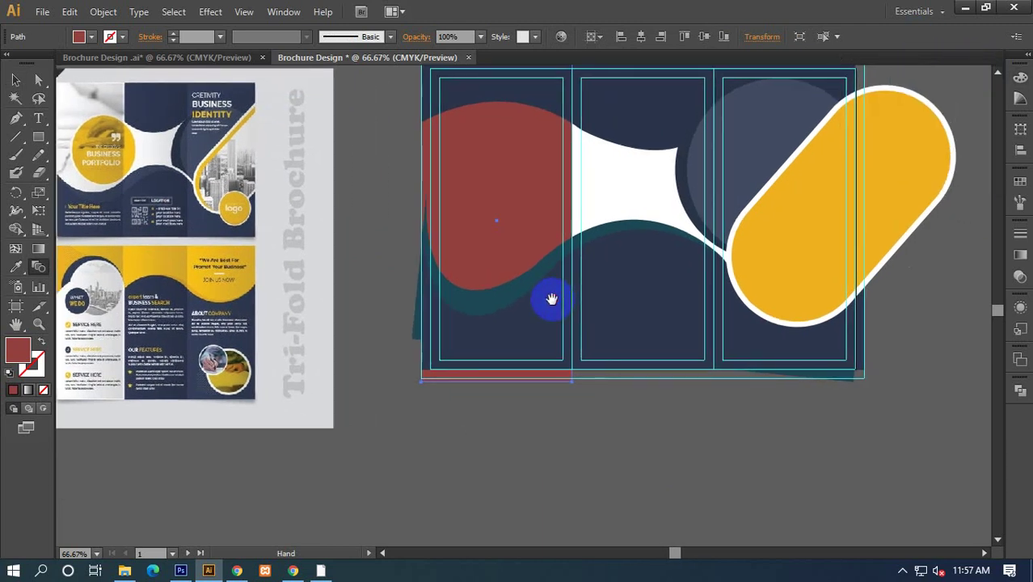
{"action": "scroll", "coordinate": [566, 295], "scroll_direction": "down", "scroll_amount": 1}
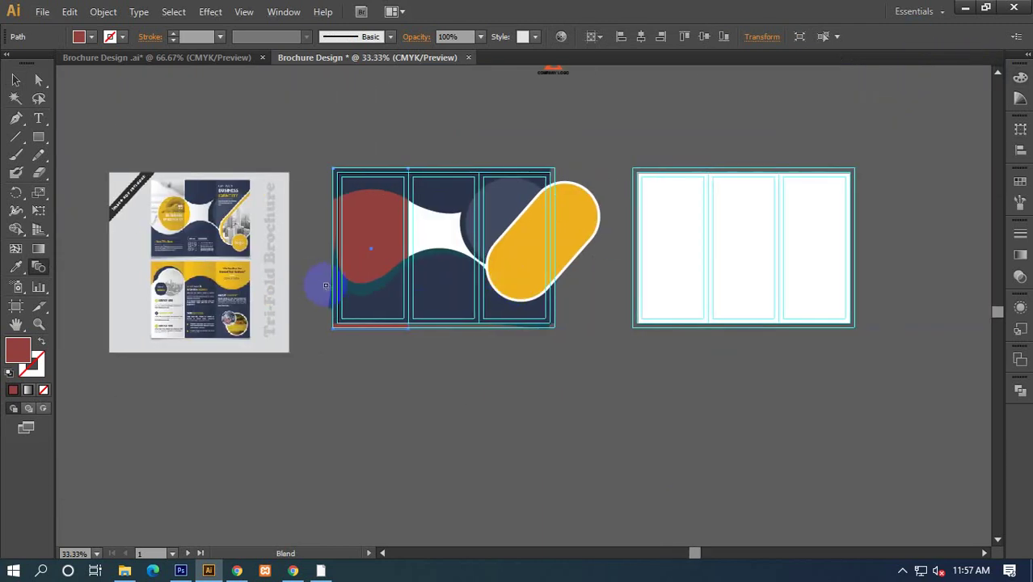
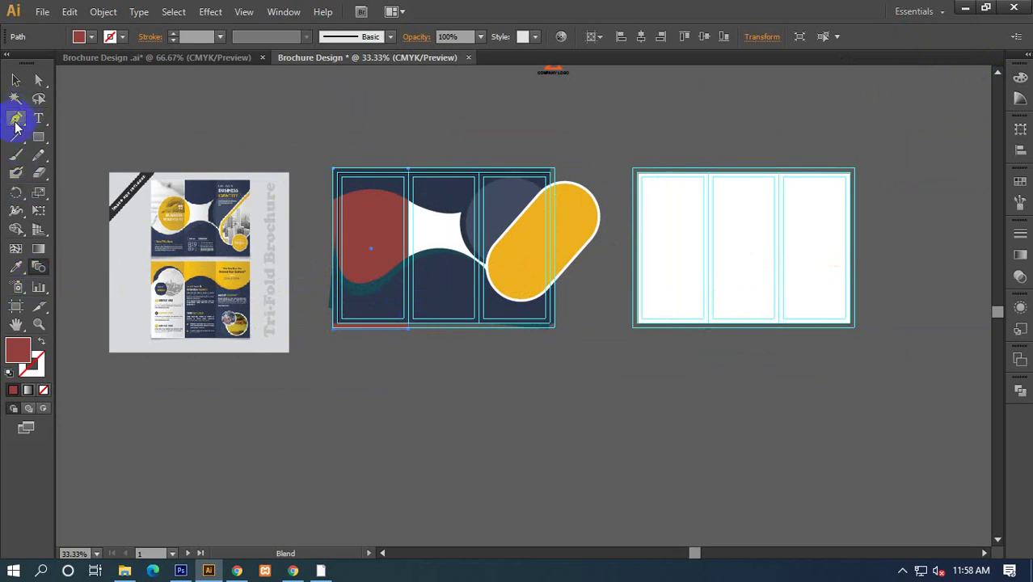
Pick the Pen tool and bring the blank right artboard into view.
{"action": "scroll", "coordinate": [104, 297], "scroll_direction": "up", "scroll_amount": 2}
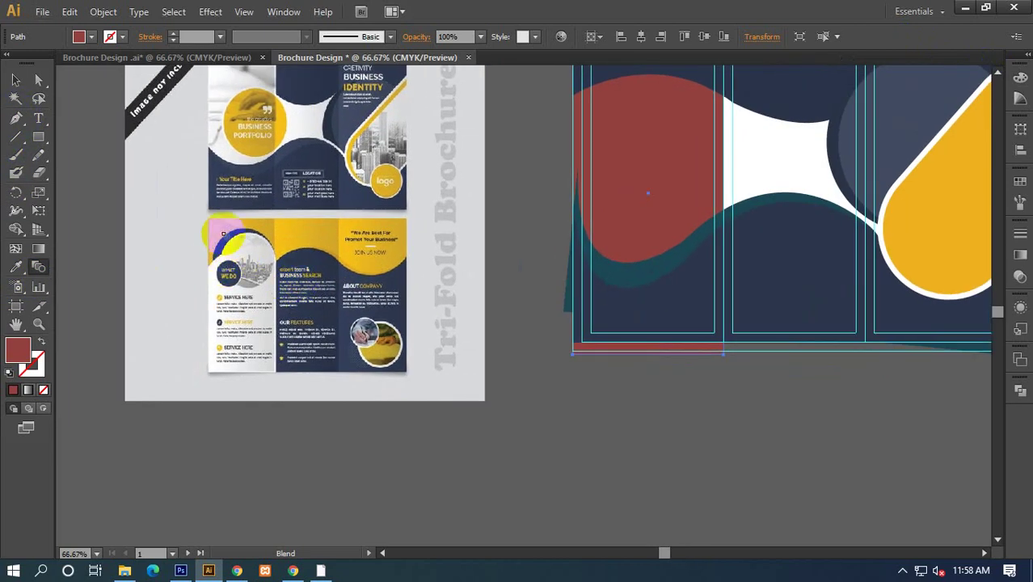
{"action": "left_click", "coordinate": [14, 118]}
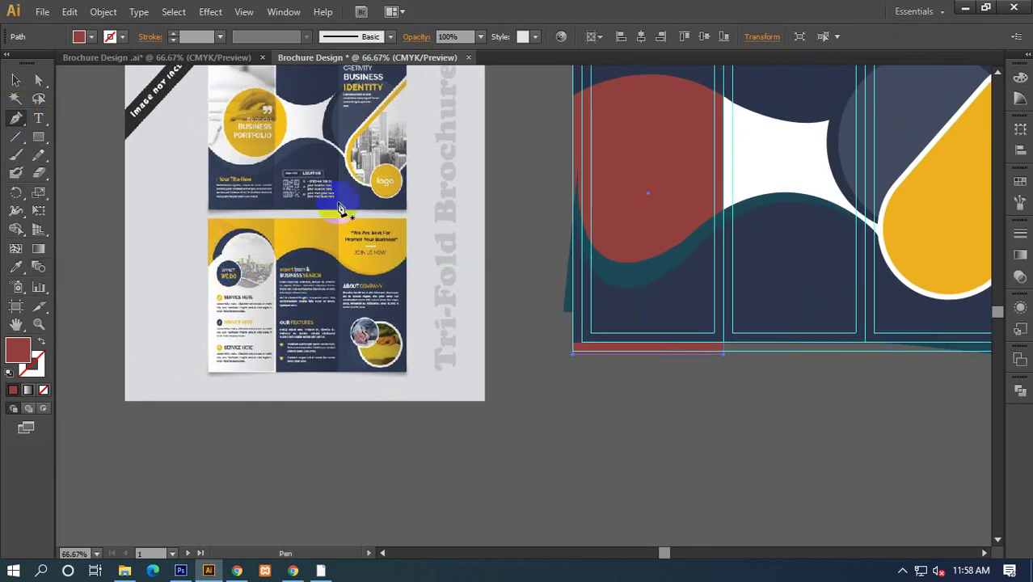
{"action": "left_click", "coordinate": [465, 239]}
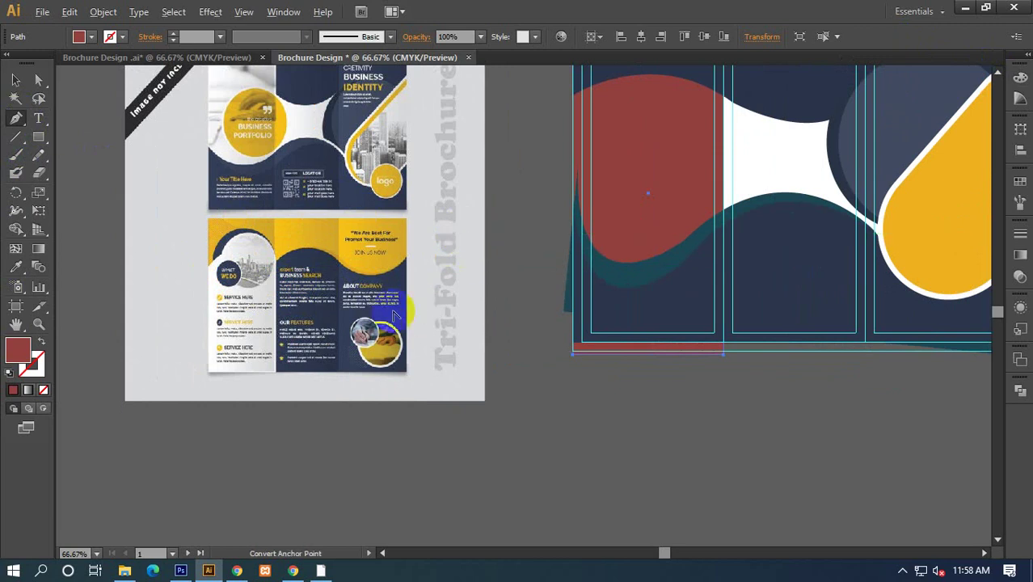
{"action": "scroll", "coordinate": [325, 277], "scroll_direction": "down", "scroll_amount": 1}
{"action": "scroll", "coordinate": [325, 277], "scroll_direction": "right", "scroll_amount": 1}
{"action": "left_click", "coordinate": [15, 267]}
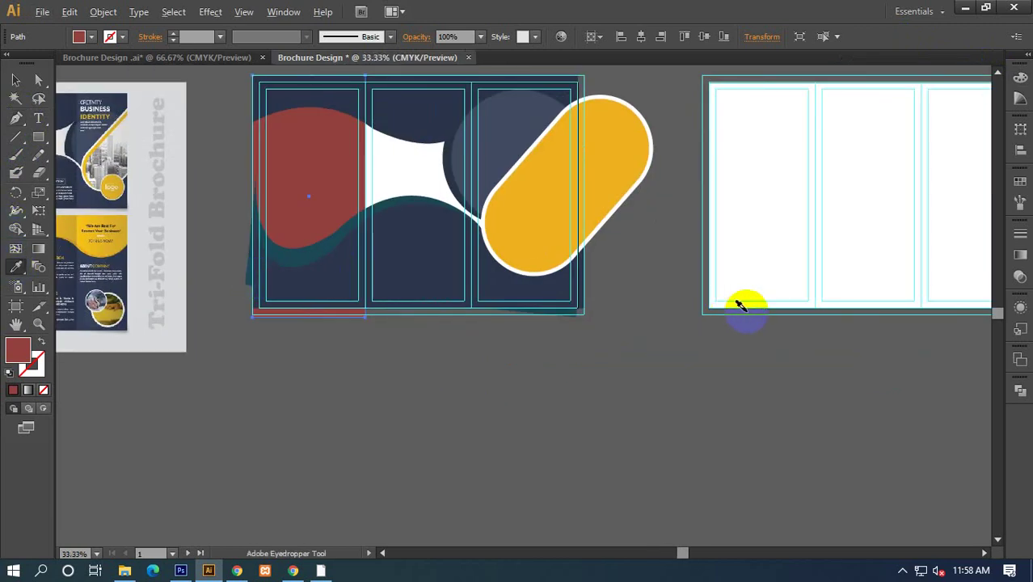
{"action": "scroll", "coordinate": [738, 300], "scroll_direction": "down", "scroll_amount": 1}
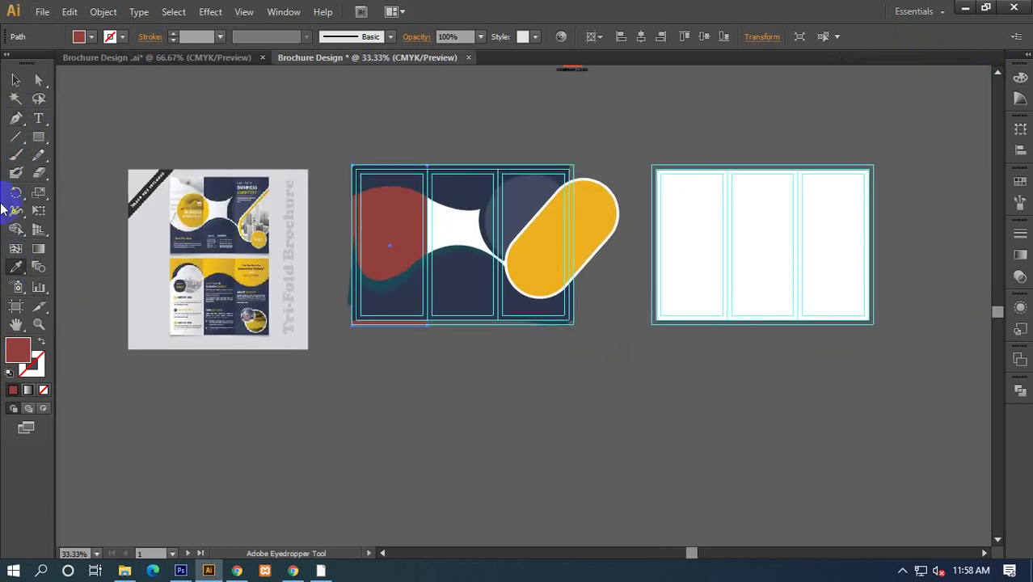
{"action": "left_click", "coordinate": [16, 119]}
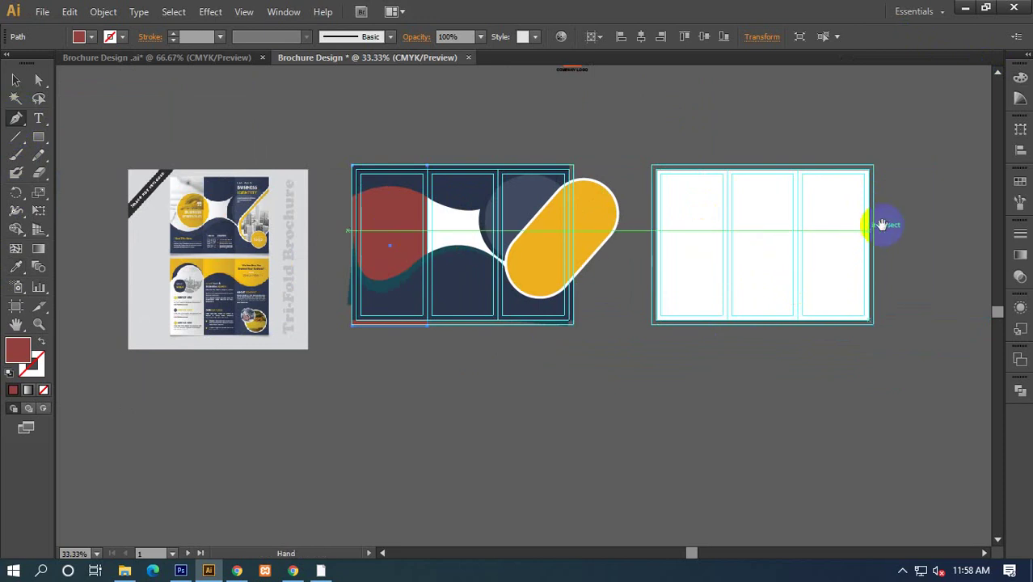
{"action": "scroll", "coordinate": [876, 224], "scroll_direction": "right", "scroll_amount": 1}
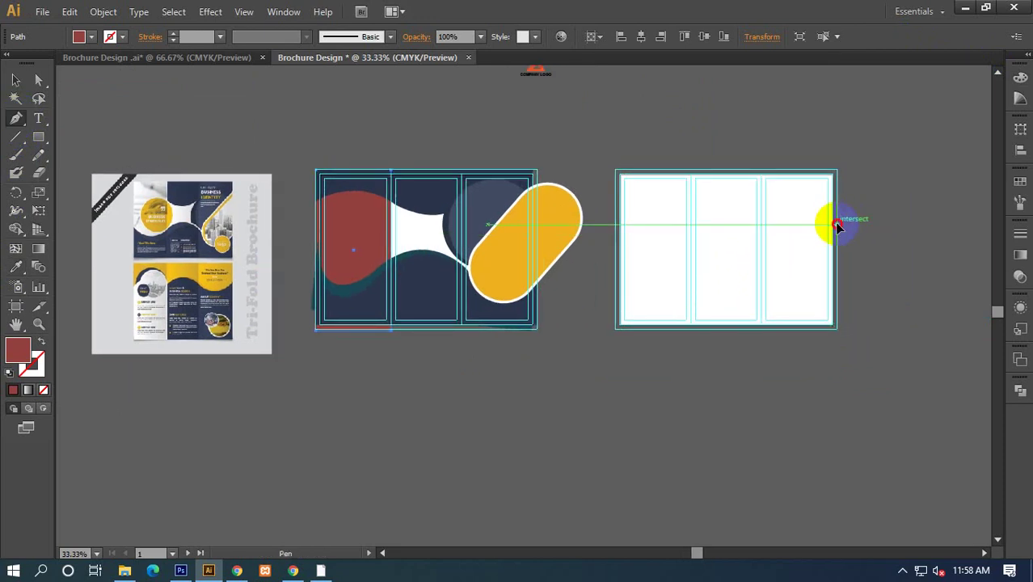
Draw the wave from the right edge, with a sharp corner and a hump dipping into the middle panel.
{"action": "left_click_drag", "start_coordinate": [838, 225], "coordinate": [765, 231]}
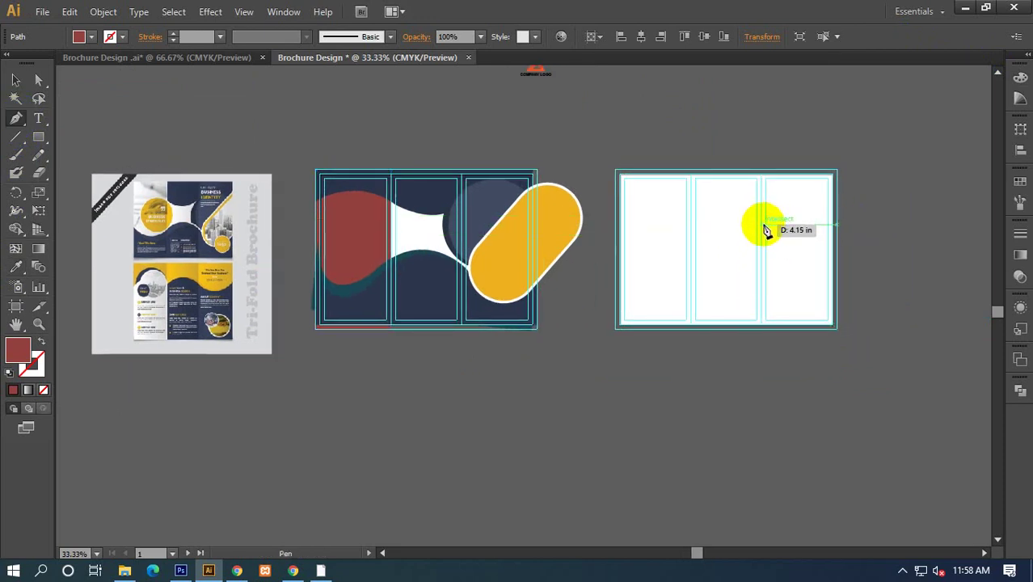
{"action": "left_click_drag", "start_coordinate": [760, 224], "coordinate": [719, 178]}
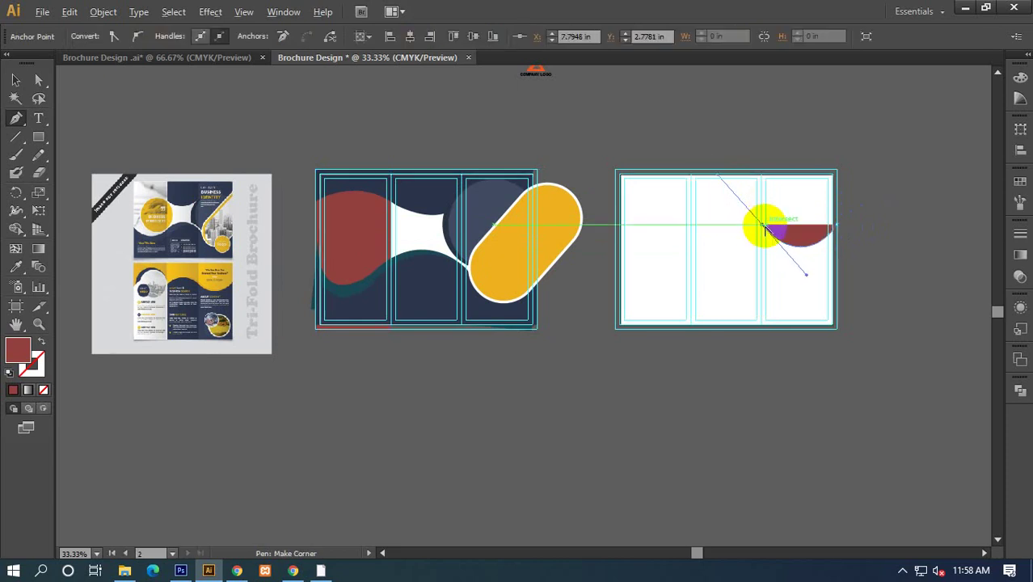
{"action": "left_click", "coordinate": [761, 226]}
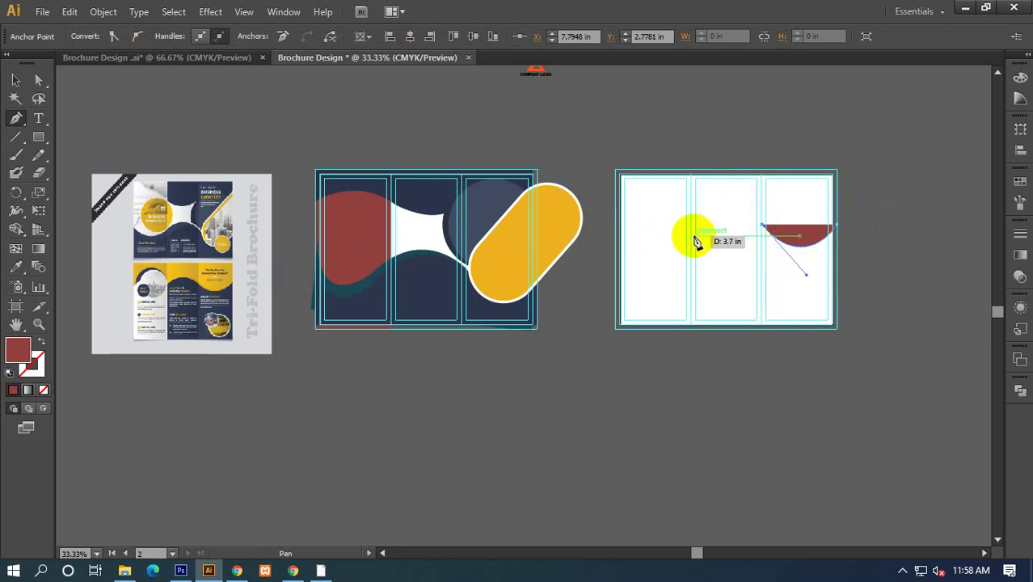
{"action": "mouse_move", "coordinate": [689, 232]}
{"action": "left_mouse_down"}
{"action": "mouse_move", "coordinate": [684, 261]}
{"action": "mouse_move", "coordinate": [653, 303]}
{"action": "left_mouse_up"}
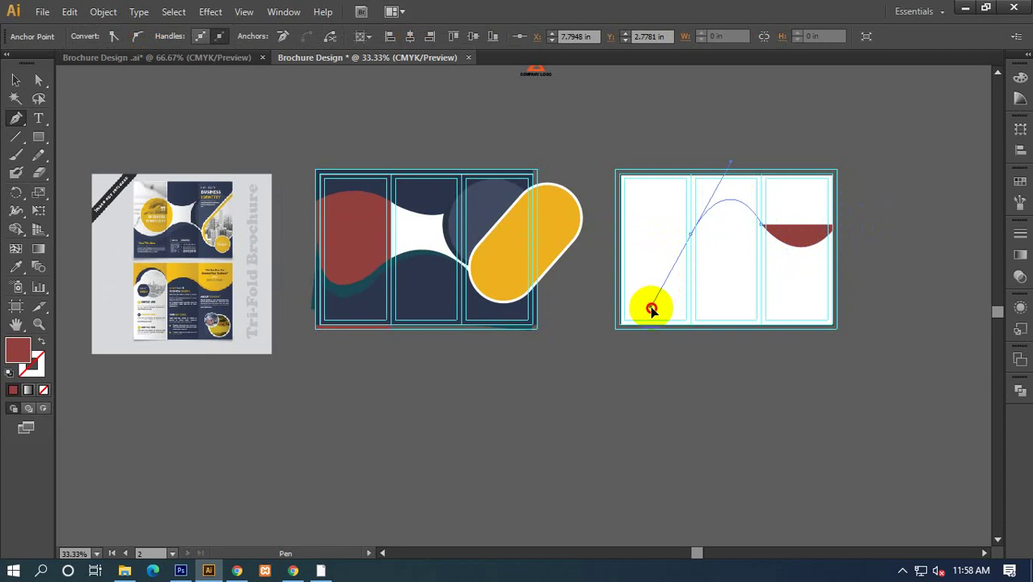
{"action": "left_click_drag", "start_coordinate": [654, 304], "coordinate": [650, 306]}
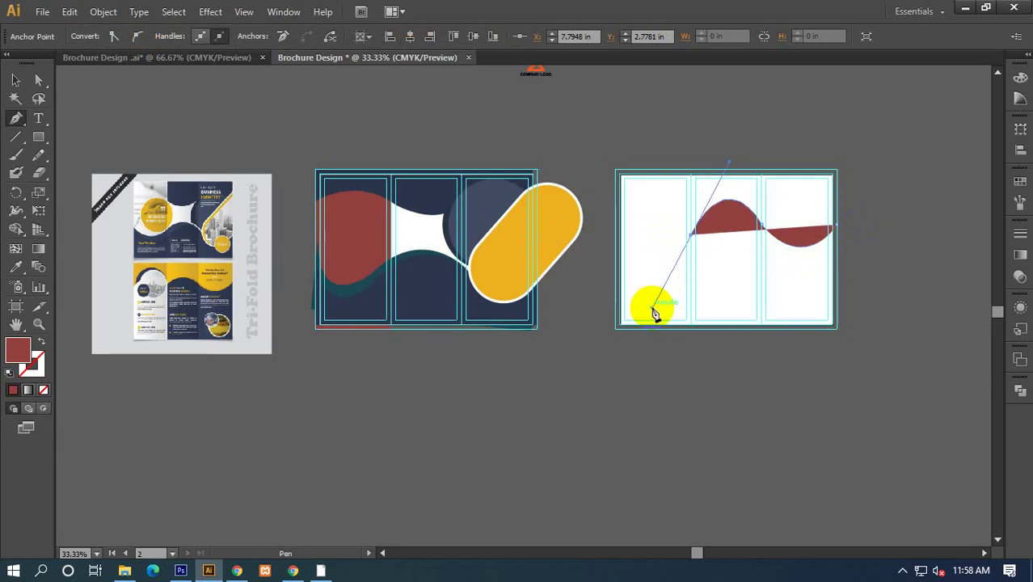
{"action": "left_click", "coordinate": [692, 236]}
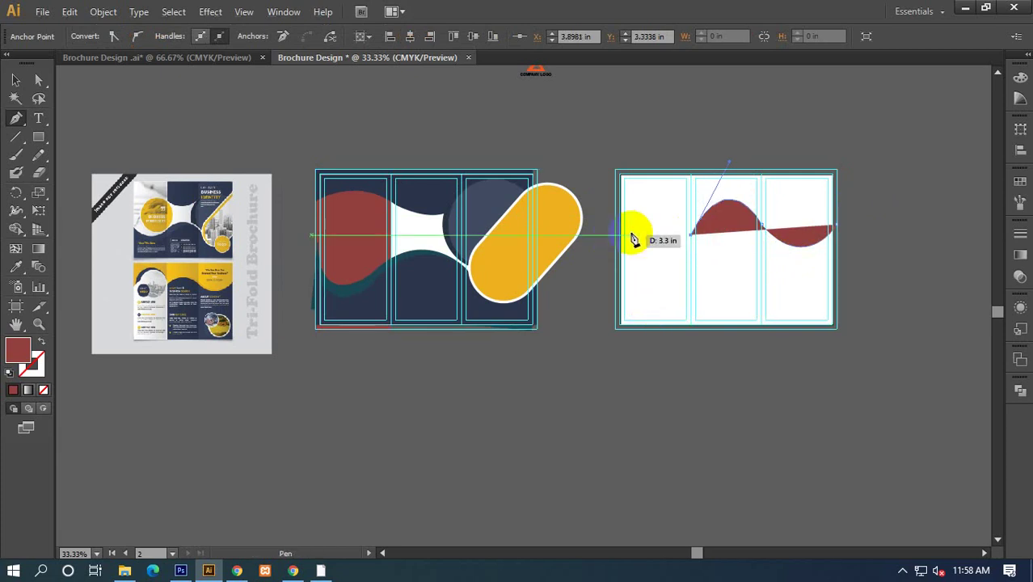
Curve the wave down to the left edge, add the top-left corner and close the shape.
{"action": "left_click_drag", "start_coordinate": [625, 234], "coordinate": [588, 174]}
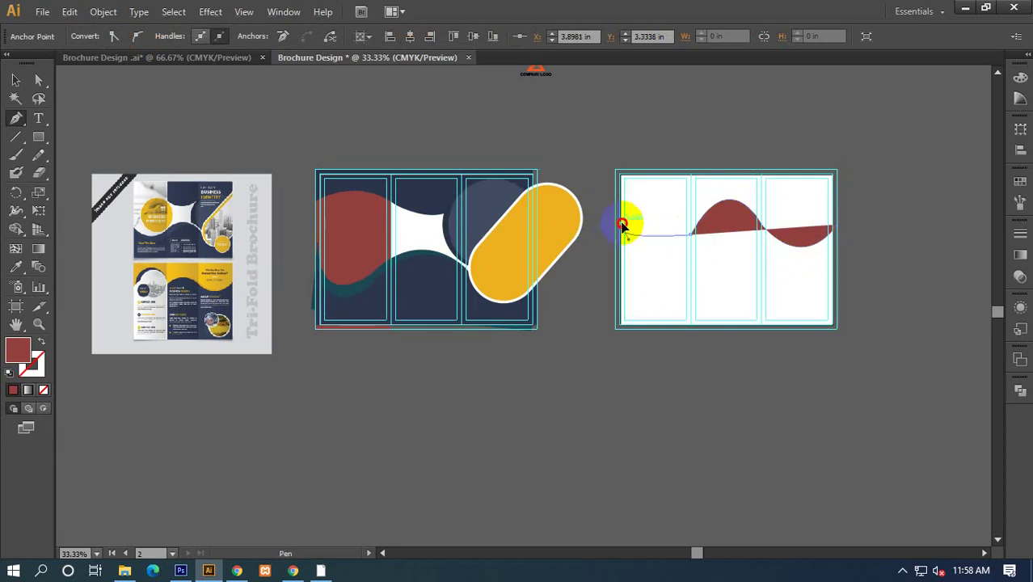
{"action": "left_click", "coordinate": [626, 233], "text": "alt"}
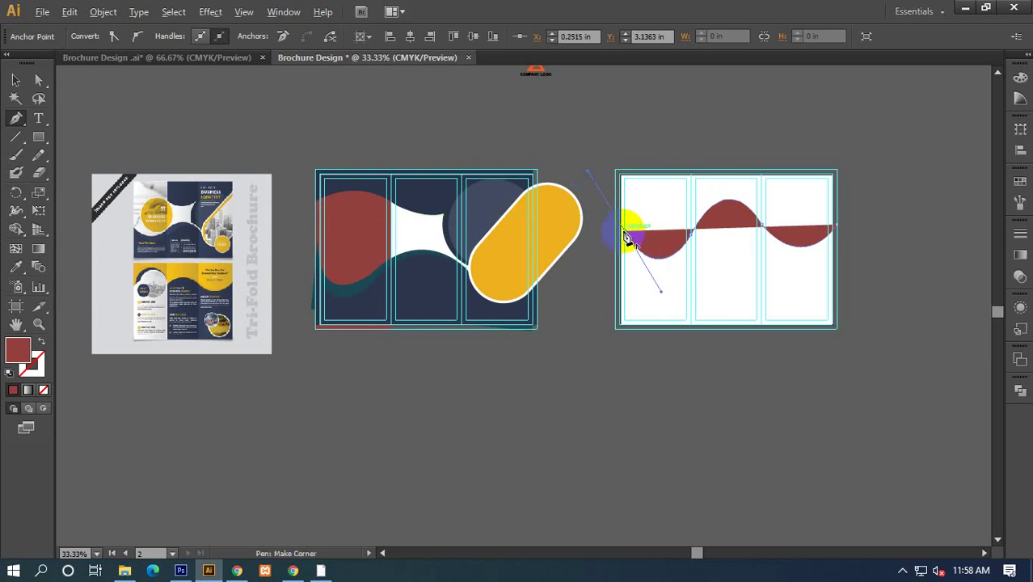
{"action": "left_click", "coordinate": [622, 176]}
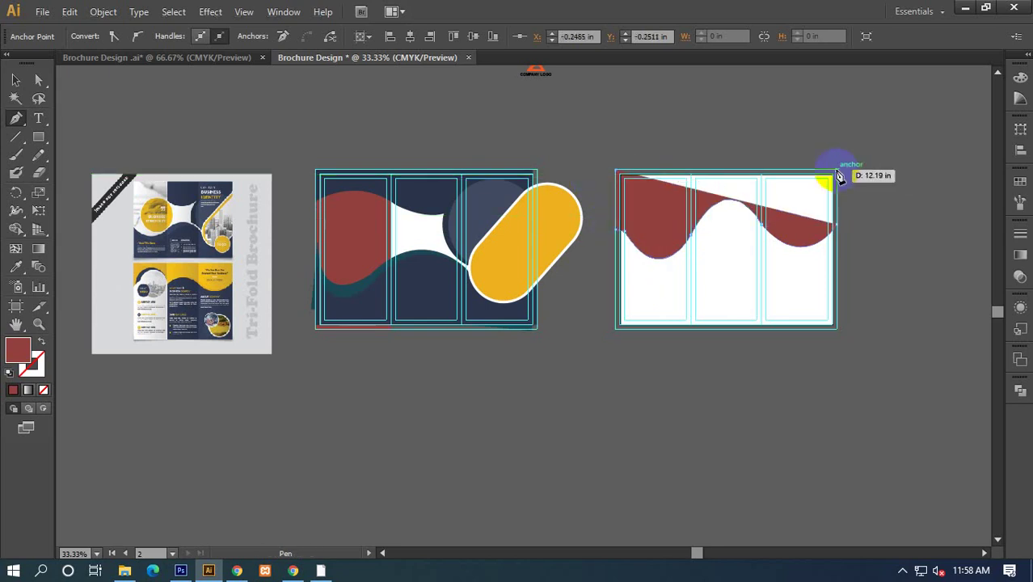
{"action": "left_click", "coordinate": [838, 174]}
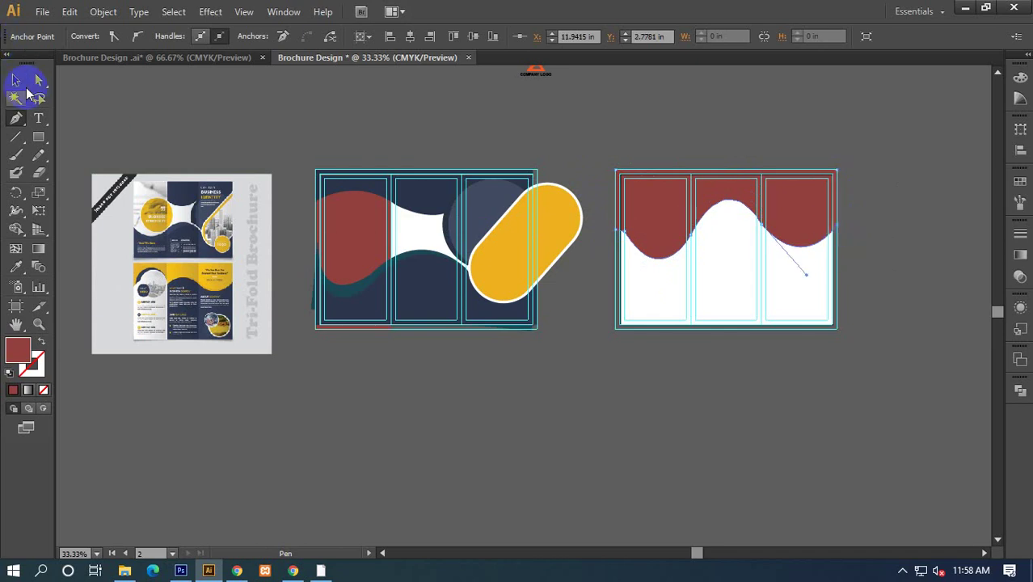
{"action": "left_click", "coordinate": [16, 80]}
{"action": "left_click", "coordinate": [36, 140]}
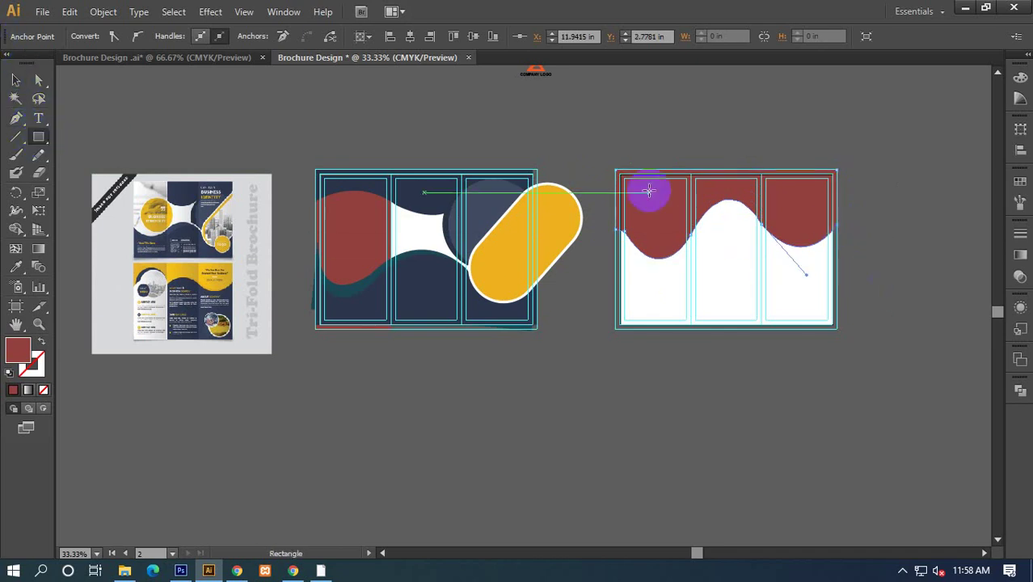
Draw a rectangle covering the whole right artboard and send it behind the wave.
{"action": "left_click_drag", "start_coordinate": [615, 169], "coordinate": [840, 330]}
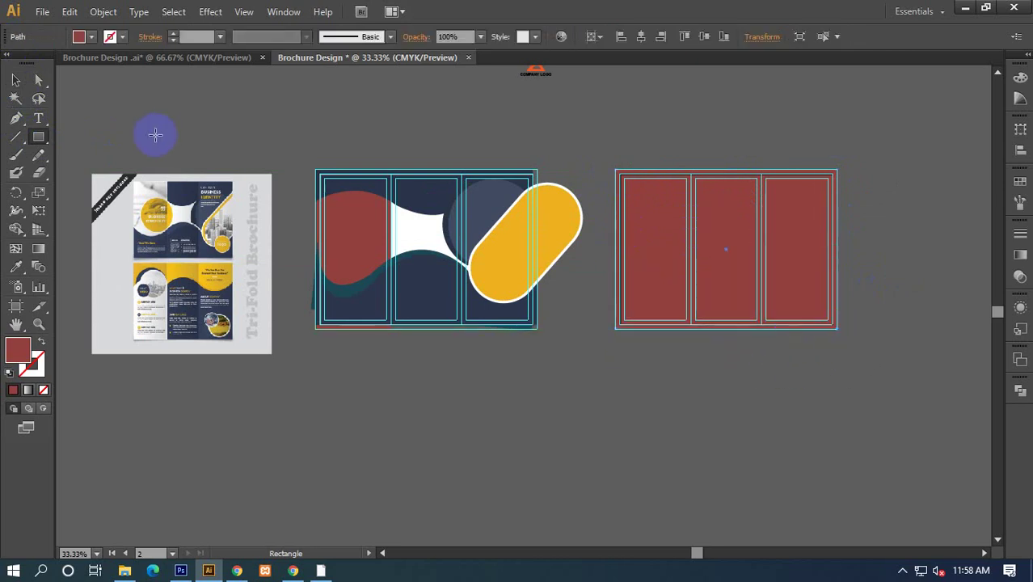
{"action": "left_click", "coordinate": [15, 80]}
{"action": "right_click", "coordinate": [742, 253]}
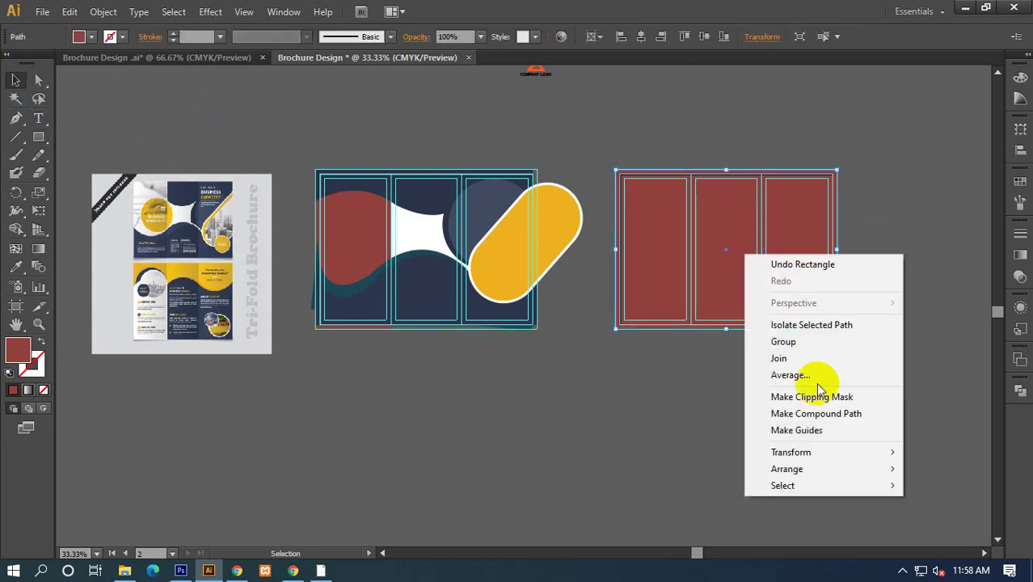
{"action": "mouse_move", "coordinate": [787, 469]}
{"action": "left_click", "coordinate": [640, 518]}
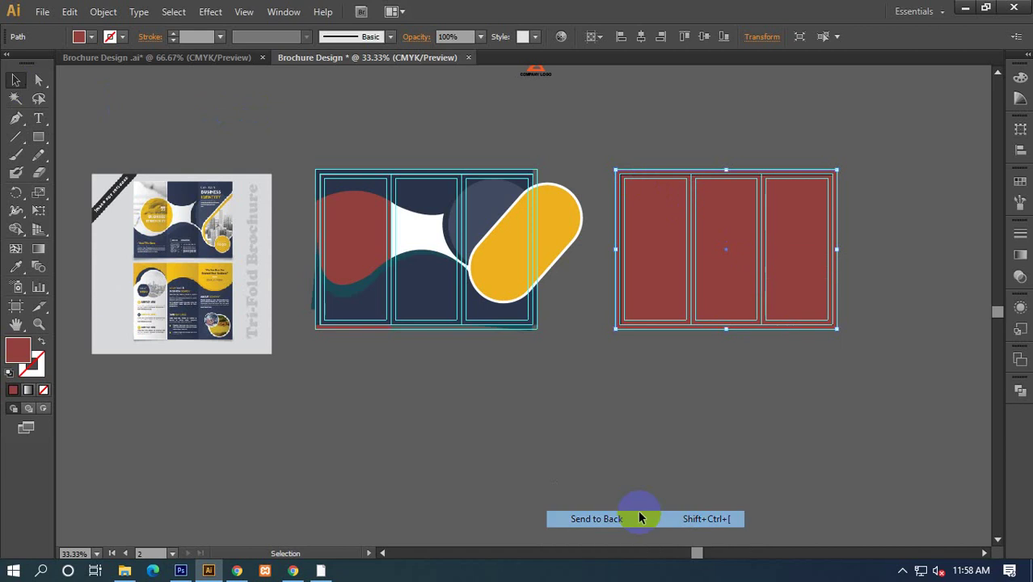
Colour the background navy and the wave yellow, both sampled from the reference brochure.
{"action": "left_click", "coordinate": [16, 268]}
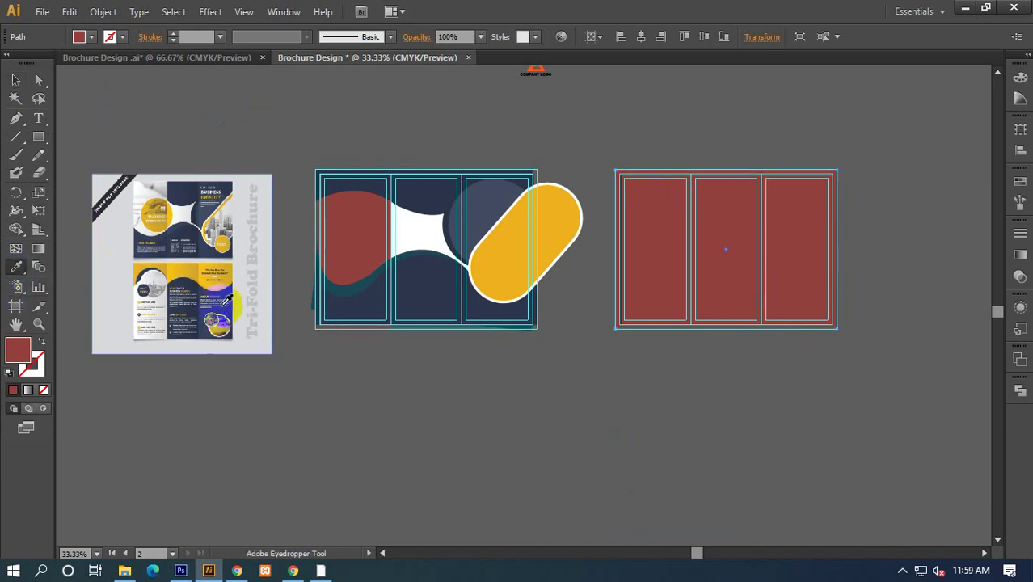
{"action": "left_click", "coordinate": [230, 310]}
{"action": "left_click", "coordinate": [15, 80]}
{"action": "left_click", "coordinate": [653, 440]}
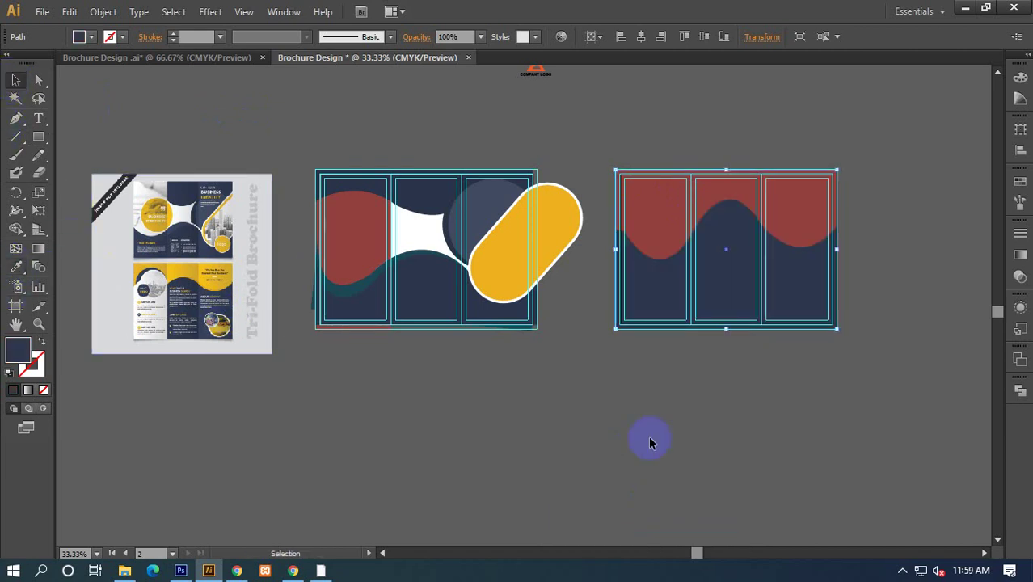
{"action": "left_click", "coordinate": [671, 232]}
{"action": "left_click", "coordinate": [15, 268]}
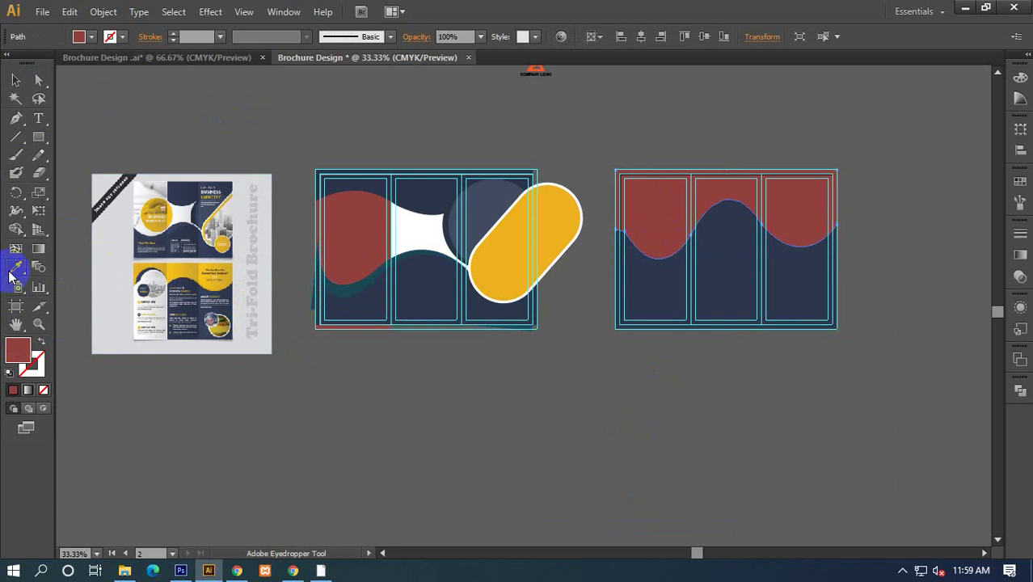
{"action": "left_click", "coordinate": [192, 261]}
{"action": "left_click", "coordinate": [15, 80]}
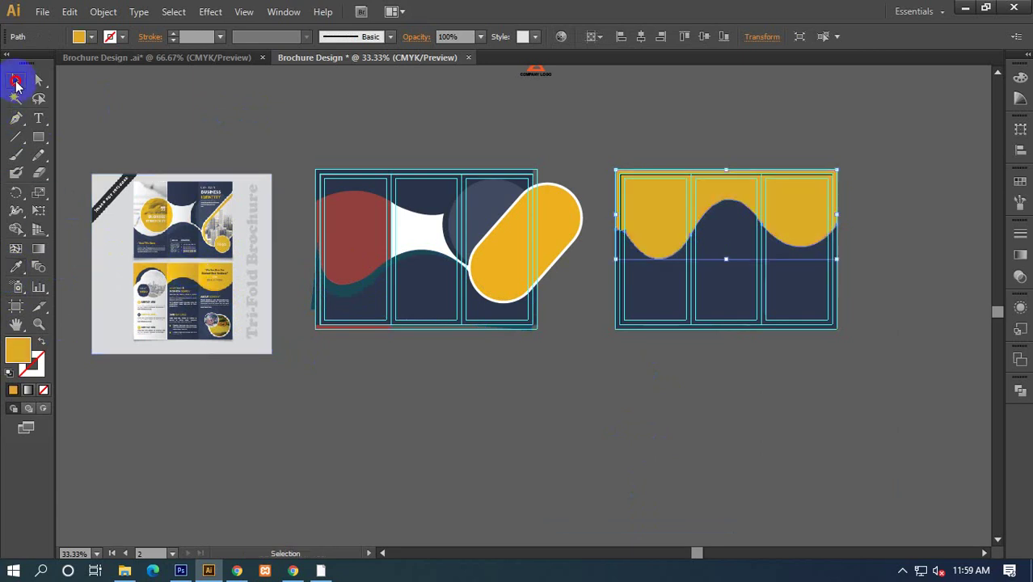
{"action": "left_click", "coordinate": [249, 385]}
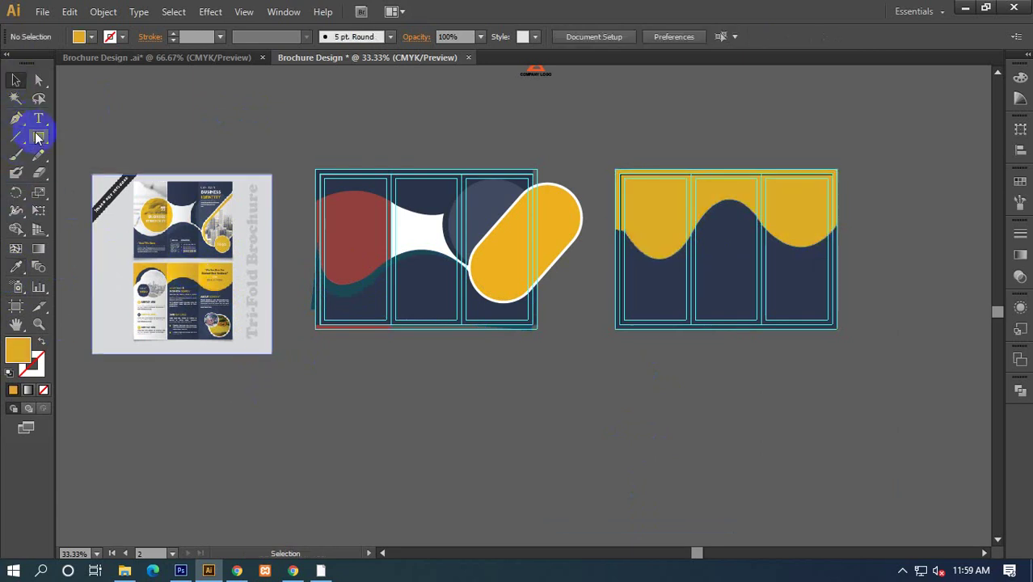
Draw a circle in the first panel, then move and resize it over the wave's lower edge.
{"action": "mouse_move", "coordinate": [38, 137]}
{"action": "left_mouse_down"}
{"action": "mouse_move", "coordinate": [134, 194]}
{"action": "mouse_move", "coordinate": [113, 172]}
{"action": "left_mouse_up"}
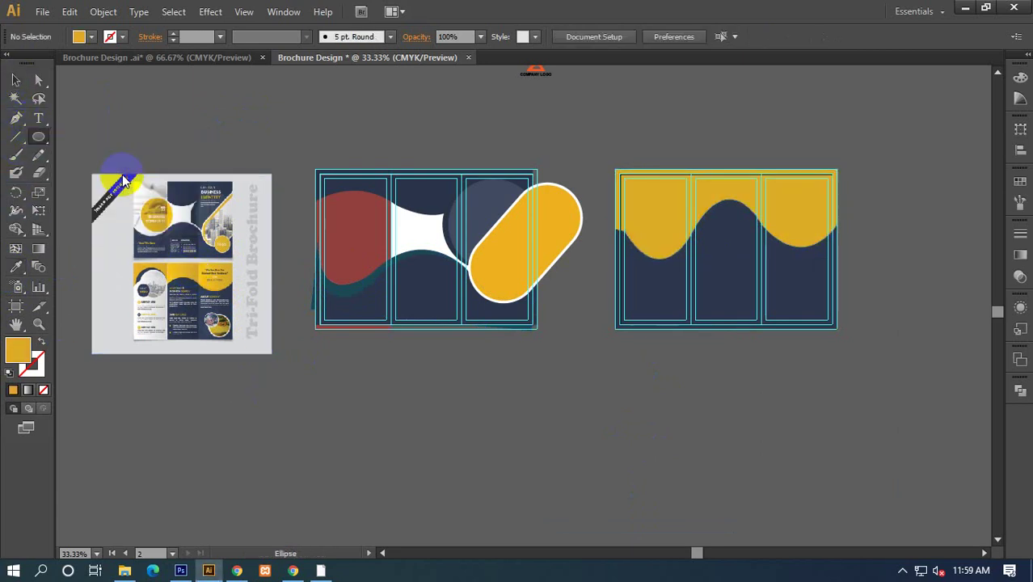
{"action": "scroll", "coordinate": [673, 232], "scroll_direction": "up", "scroll_amount": 2}
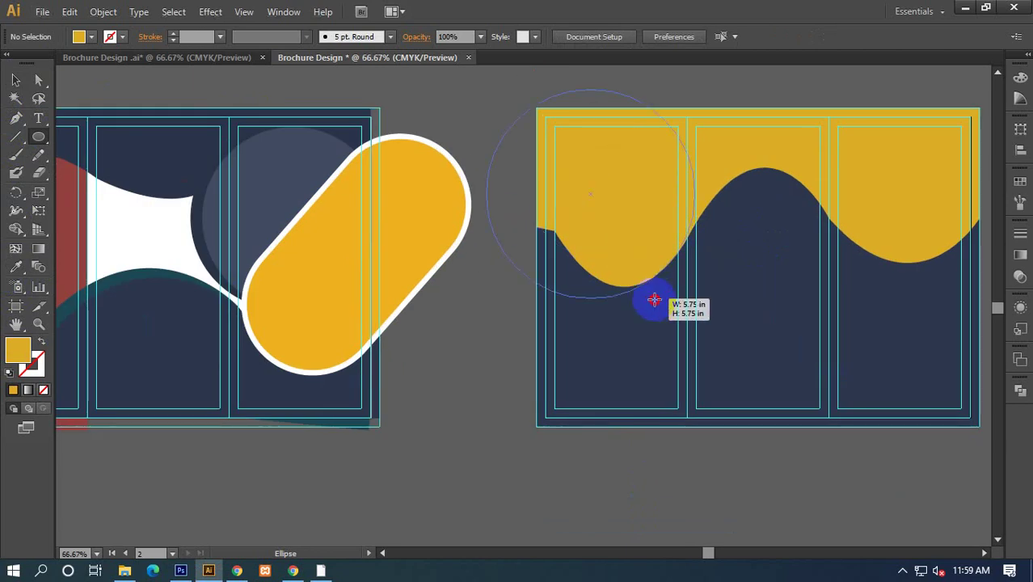
{"action": "left_click_drag", "start_coordinate": [590, 191], "coordinate": [671, 275]}
{"action": "left_click", "coordinate": [15, 80]}
{"action": "left_click_drag", "start_coordinate": [585, 220], "coordinate": [609, 257]}
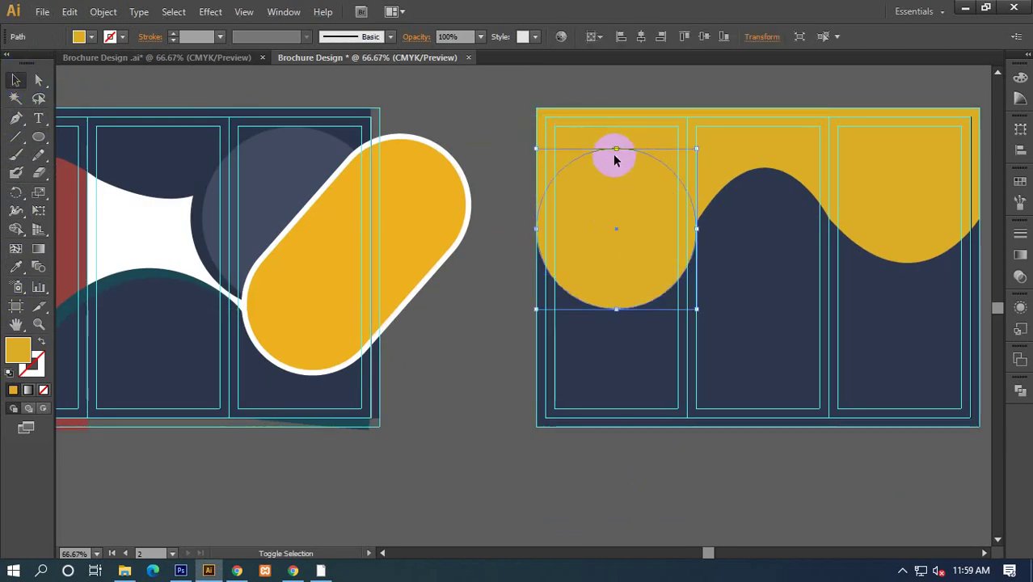
{"action": "left_click_drag", "start_coordinate": [615, 150], "coordinate": [616, 180]}
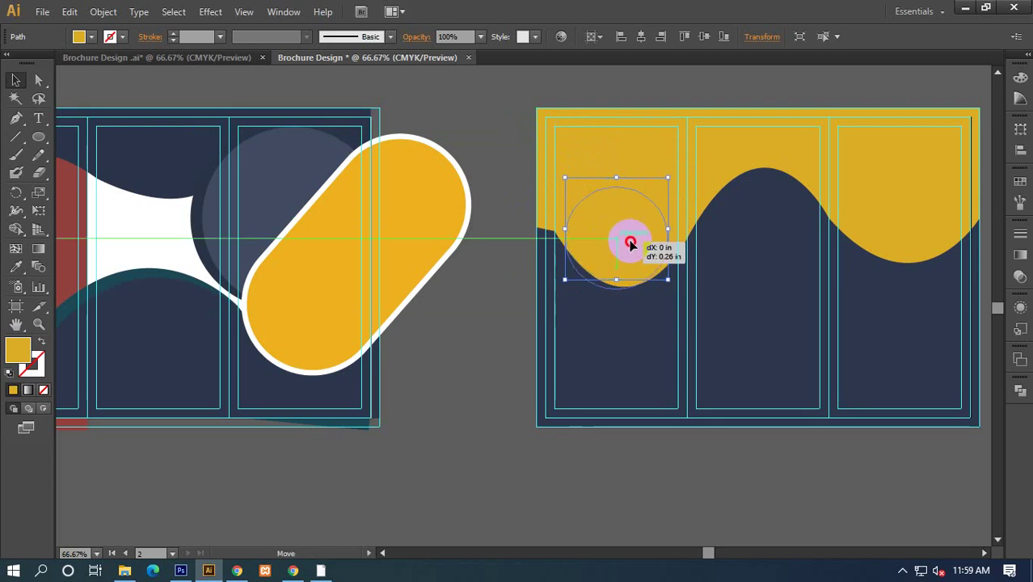
{"action": "left_click_drag", "start_coordinate": [627, 231], "coordinate": [627, 238]}
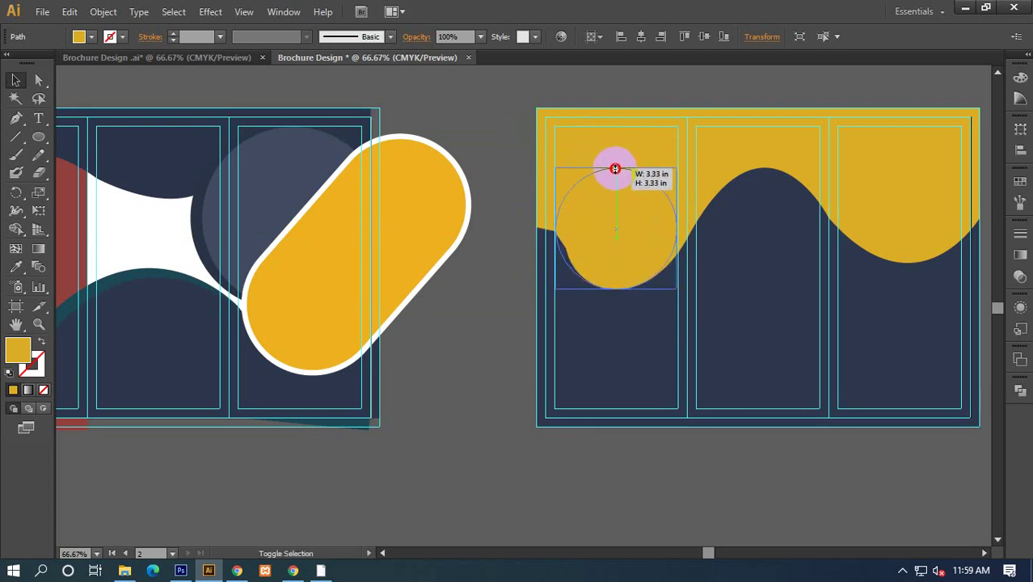
{"action": "left_click_drag", "start_coordinate": [617, 187], "coordinate": [616, 168]}
Fill the circle with white, then zoom out to see all three artboards.
{"action": "scroll", "coordinate": [620, 205], "scroll_direction": "down", "scroll_amount": 1, "text": "alt"}
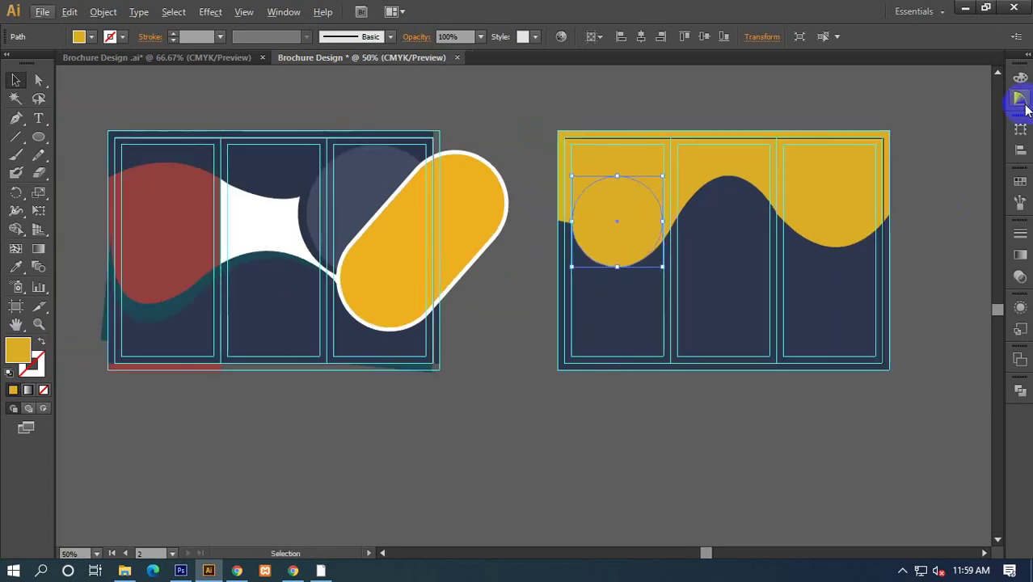
{"action": "left_click", "coordinate": [1020, 78]}
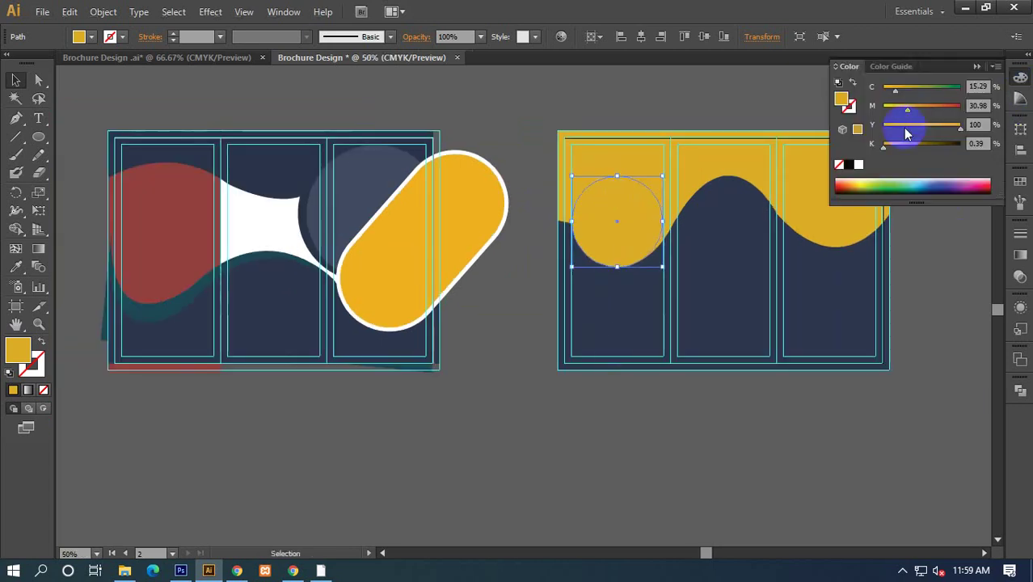
{"action": "left_click", "coordinate": [858, 166]}
{"action": "left_click", "coordinate": [600, 427]}
{"action": "left_click_drag", "start_coordinate": [541, 396], "coordinate": [750, 371]}
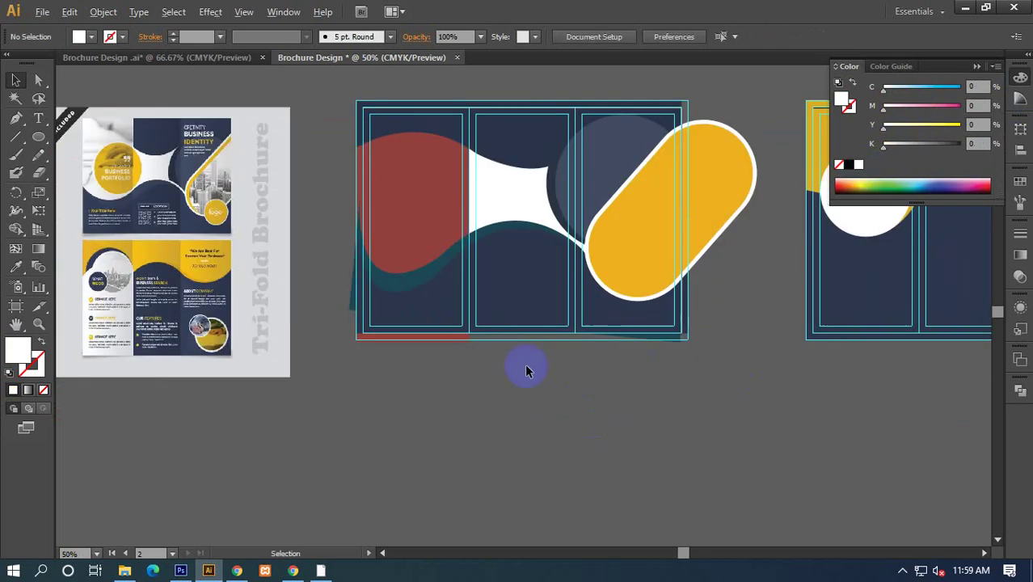
{"action": "left_click_drag", "start_coordinate": [525, 370], "coordinate": [502, 374]}
{"action": "left_click", "coordinate": [976, 67]}
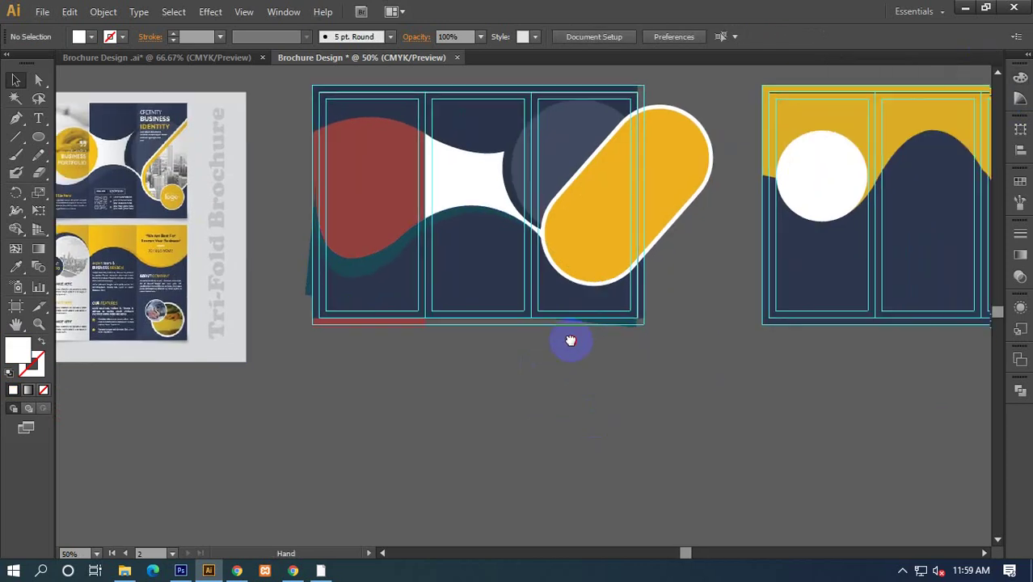
{"action": "key", "text": "ctrl+minus"}
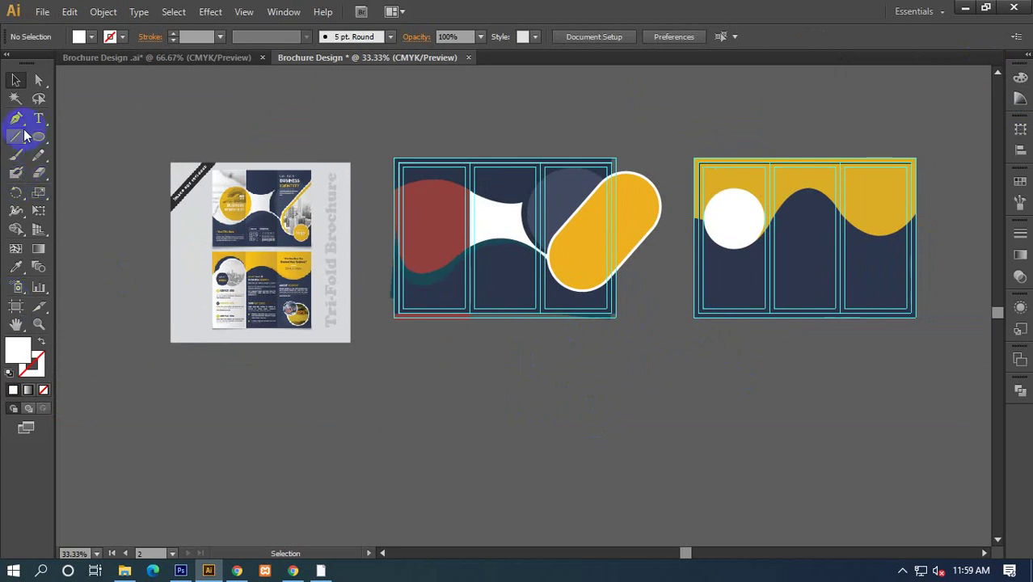
{"action": "left_click_drag", "start_coordinate": [35, 139], "coordinate": [113, 133]}
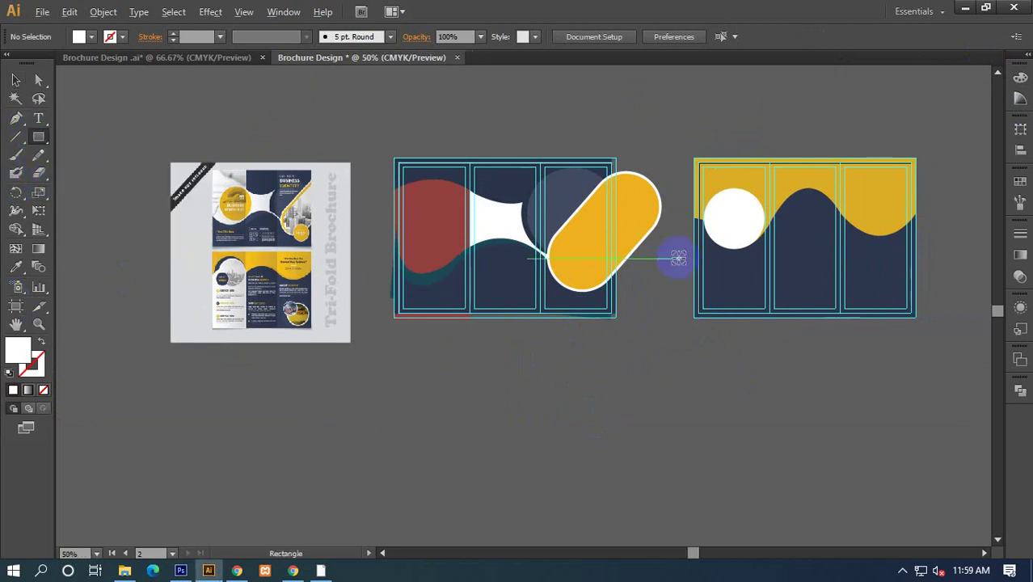
{"action": "key", "text": "ctrl+plus"}
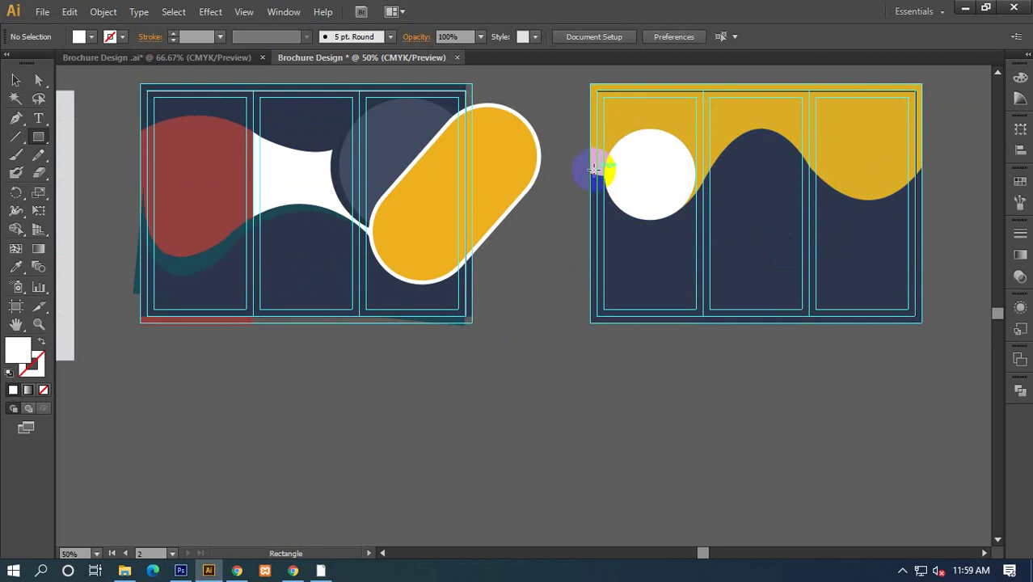
{"action": "left_click_drag", "start_coordinate": [591, 168], "coordinate": [703, 325]}
{"action": "left_click", "coordinate": [16, 80]}
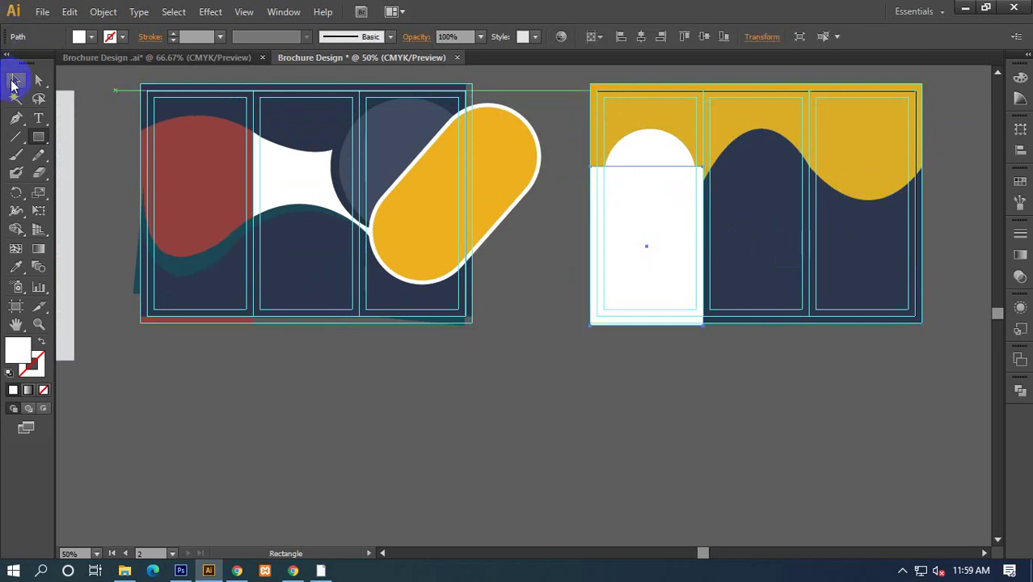
{"action": "key", "text": "a"}
{"action": "left_click", "coordinate": [656, 155]}
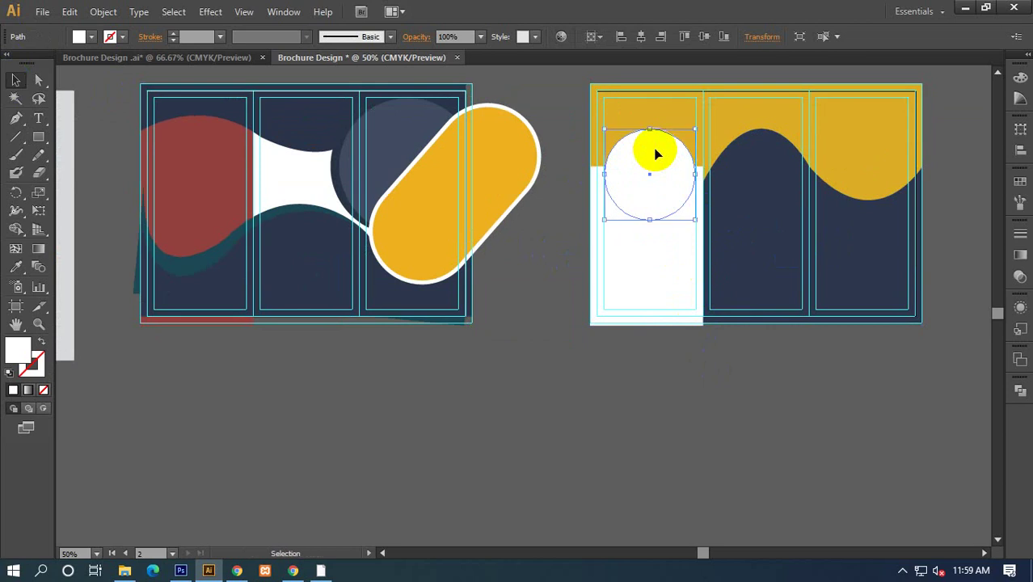
{"action": "left_click", "coordinate": [720, 330]}
{"action": "mouse_move", "coordinate": [451, 349]}
{"action": "left_mouse_down"}
{"action": "mouse_move", "coordinate": [828, 367]}
{"action": "mouse_move", "coordinate": [631, 343]}
{"action": "left_mouse_up"}
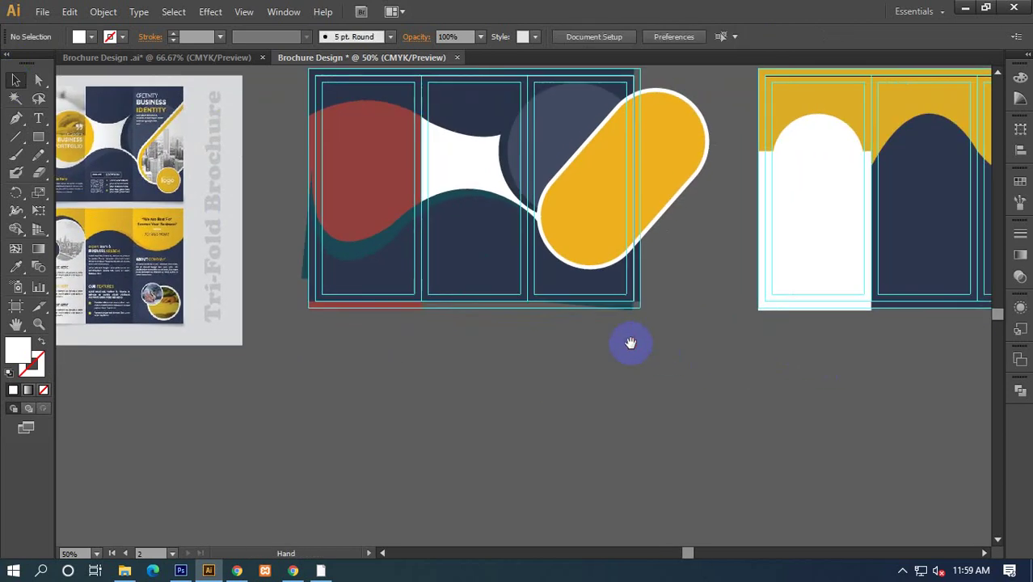
{"action": "mouse_move", "coordinate": [766, 373]}
{"action": "left_mouse_down"}
{"action": "mouse_move", "coordinate": [853, 386]}
{"action": "mouse_move", "coordinate": [742, 393]}
{"action": "left_mouse_up"}
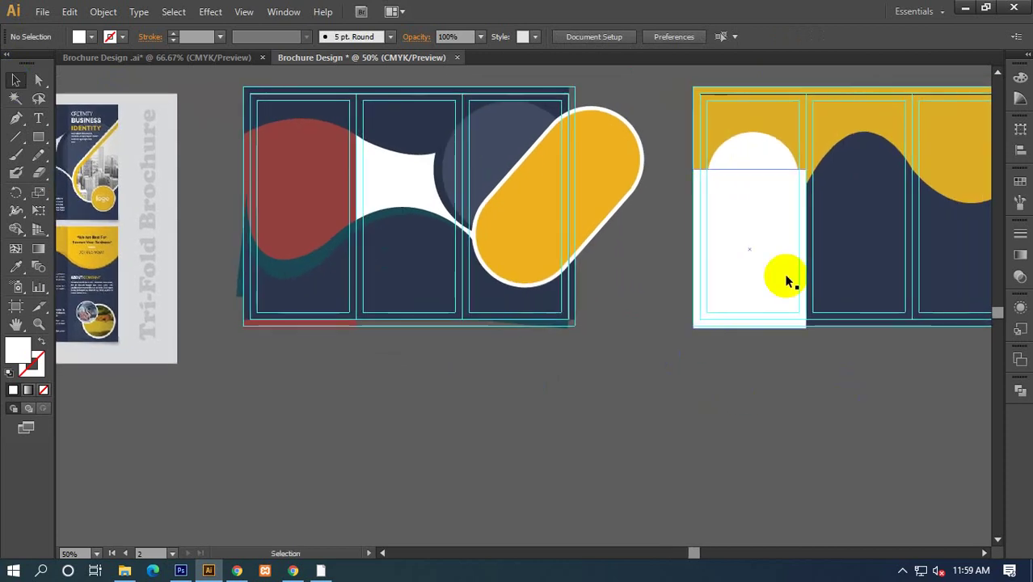
{"action": "left_click", "coordinate": [747, 259]}
{"action": "left_click_drag", "start_coordinate": [734, 203], "coordinate": [687, 184]}
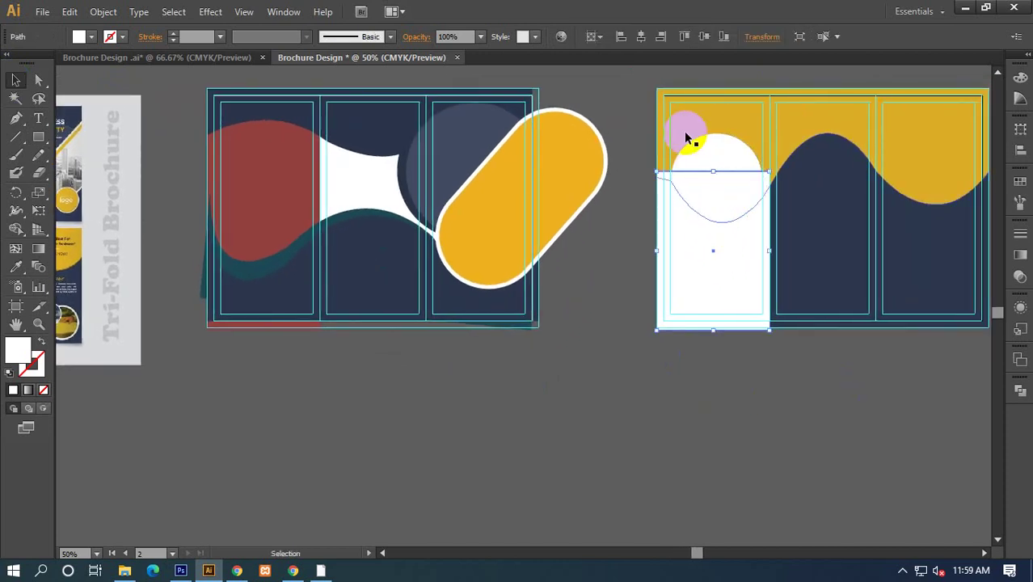
{"action": "left_click_drag", "start_coordinate": [703, 271], "coordinate": [701, 438]}
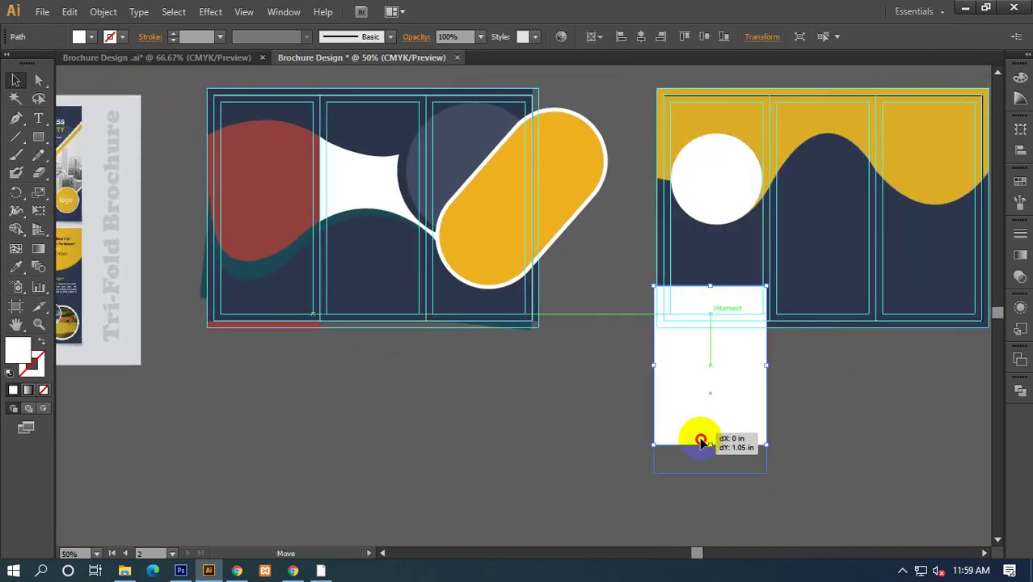
{"action": "mouse_move", "coordinate": [471, 388]}
{"action": "left_mouse_down"}
{"action": "mouse_move", "coordinate": [722, 341]}
{"action": "mouse_move", "coordinate": [369, 346]}
{"action": "left_mouse_up"}
{"action": "mouse_move", "coordinate": [606, 356]}
{"action": "left_mouse_down"}
{"action": "mouse_move", "coordinate": [605, 246]}
{"action": "mouse_move", "coordinate": [610, 364]}
{"action": "left_mouse_up"}
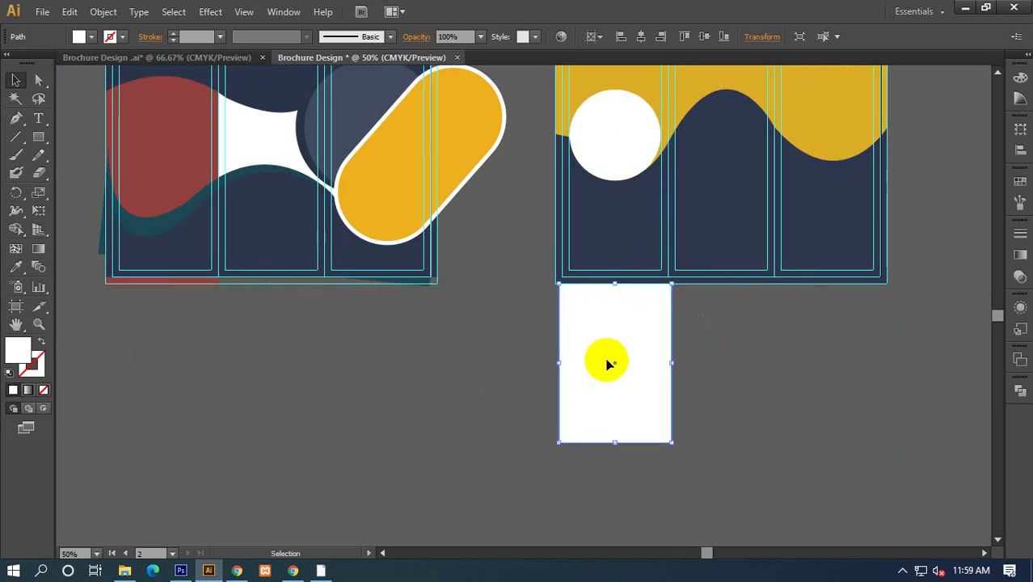
{"action": "key", "text": "Delete"}
{"action": "scroll", "coordinate": [397, 261], "scroll_direction": "up", "scroll_amount": 2}
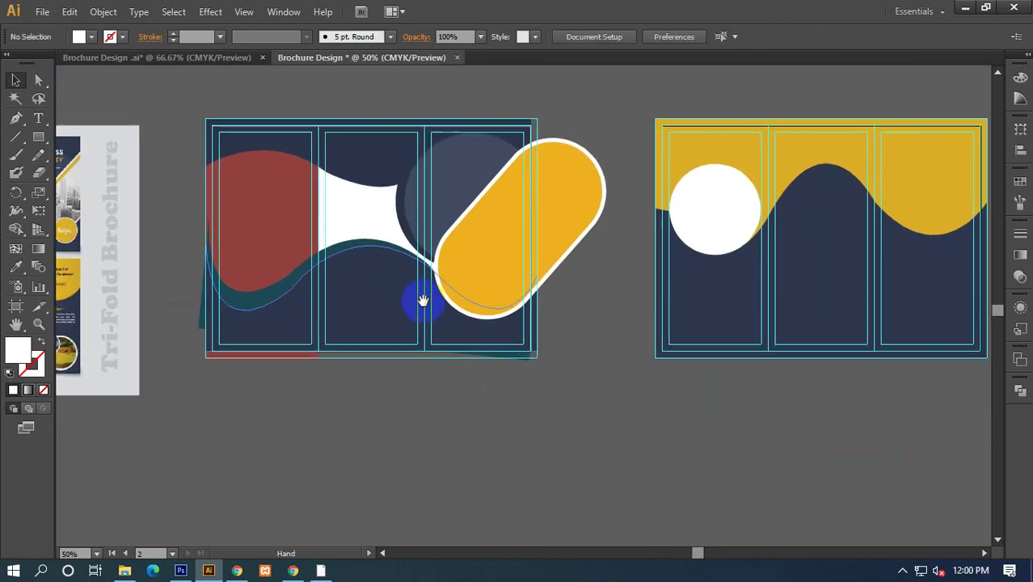
{"action": "scroll", "coordinate": [422, 300], "scroll_direction": "down", "scroll_amount": 1}
{"action": "left_click_drag", "start_coordinate": [530, 291], "coordinate": [567, 319]}
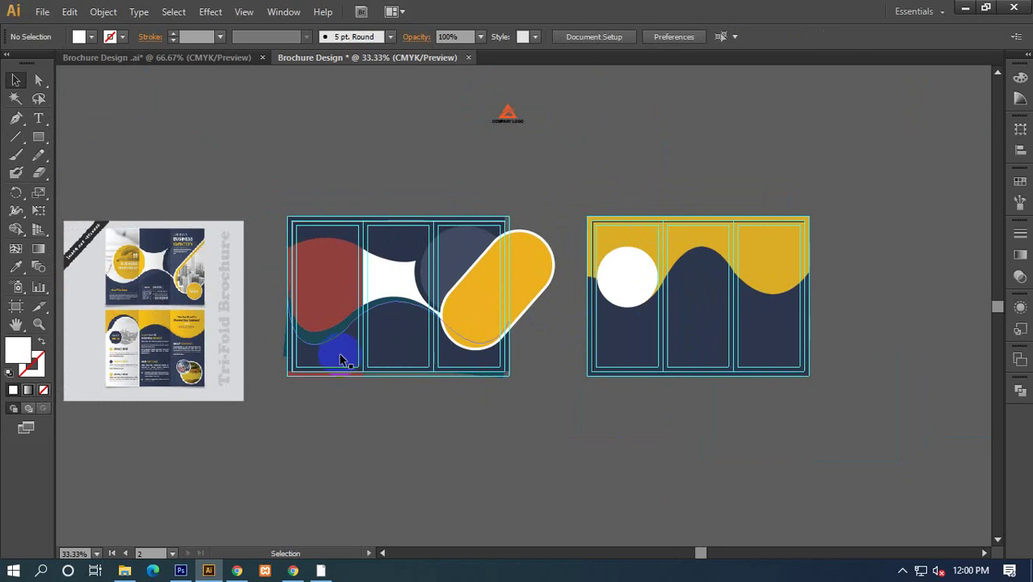
{"action": "left_click_drag", "start_coordinate": [220, 320], "coordinate": [320, 318]}
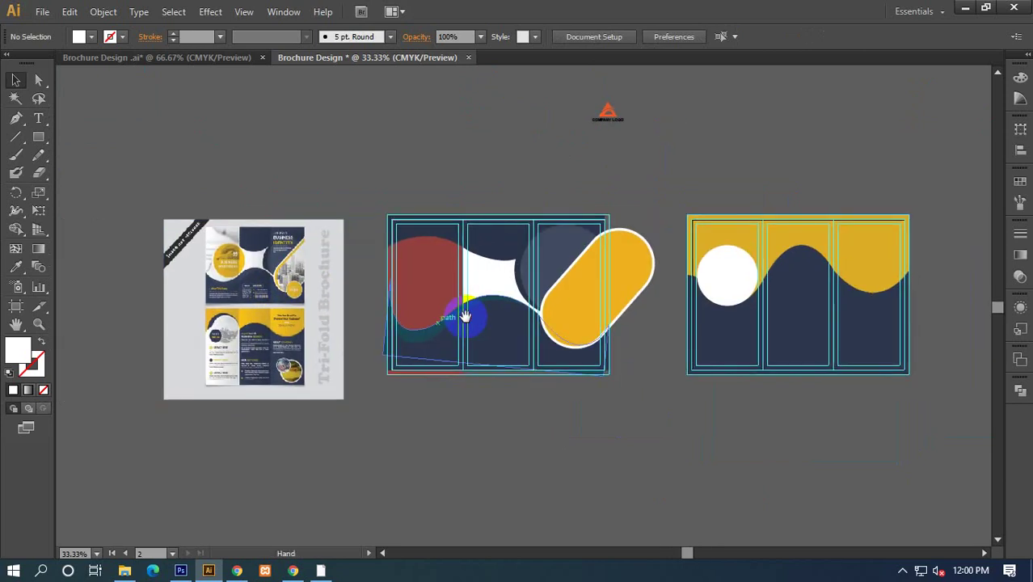
{"action": "left_click_drag", "start_coordinate": [606, 325], "coordinate": [553, 303]}
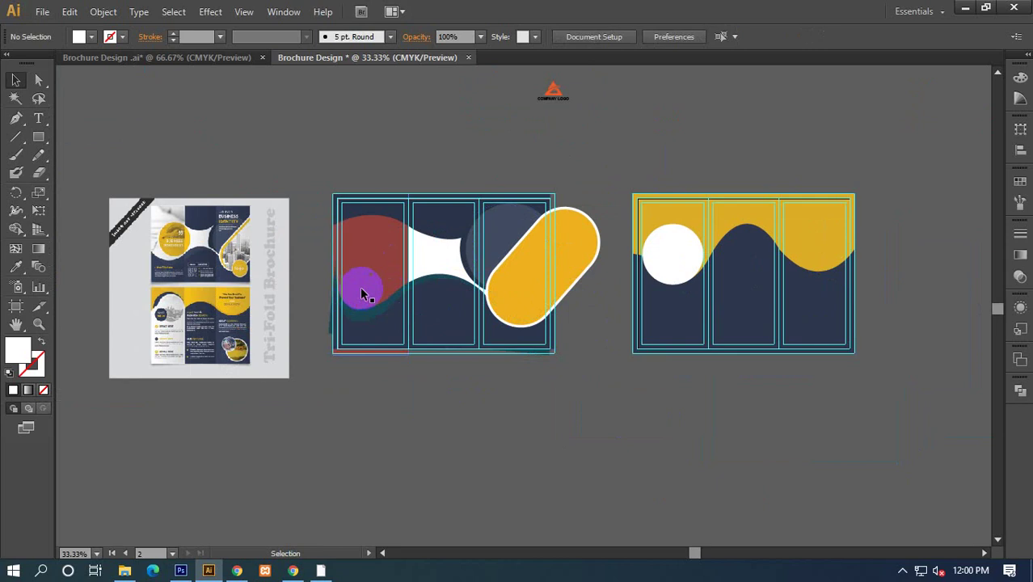
{"action": "mouse_move", "coordinate": [361, 292]}
{"action": "left_mouse_down"}
{"action": "mouse_move", "coordinate": [429, 306]}
{"action": "mouse_move", "coordinate": [453, 296]}
{"action": "left_mouse_up"}
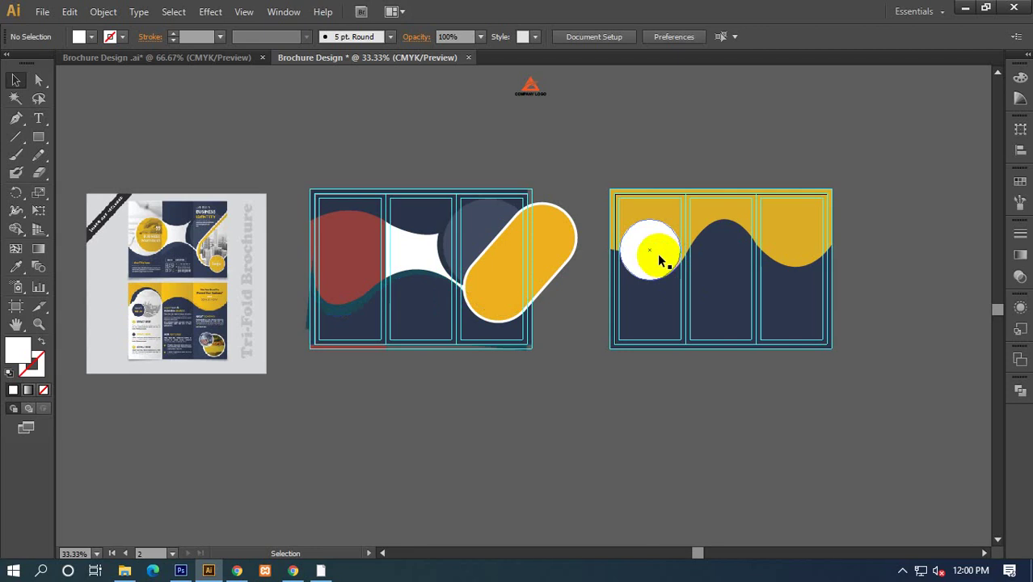
{"action": "left_click", "coordinate": [626, 230]}
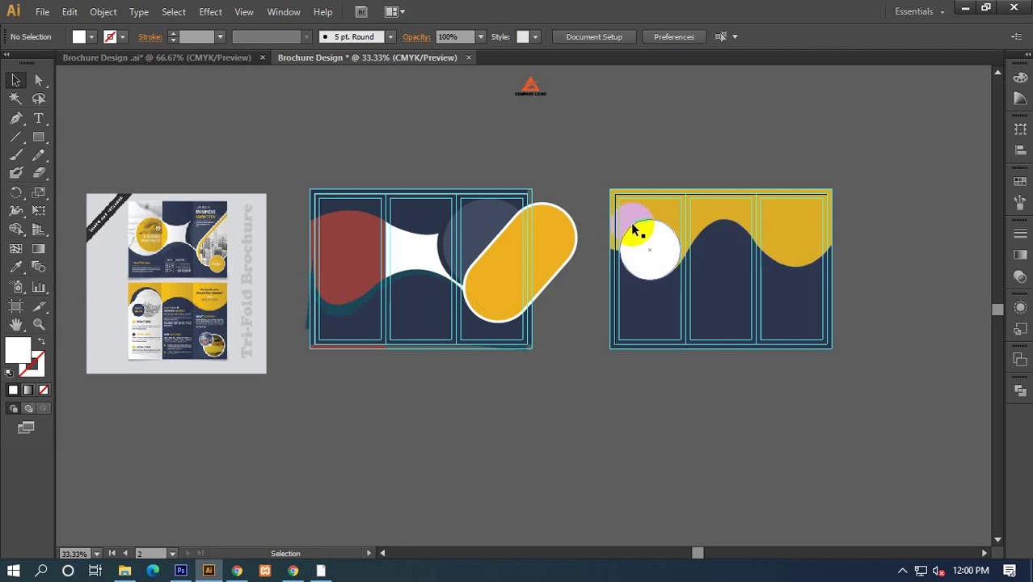
{"action": "scroll", "coordinate": [437, 230], "scroll_direction": "left", "scroll_amount": 5}
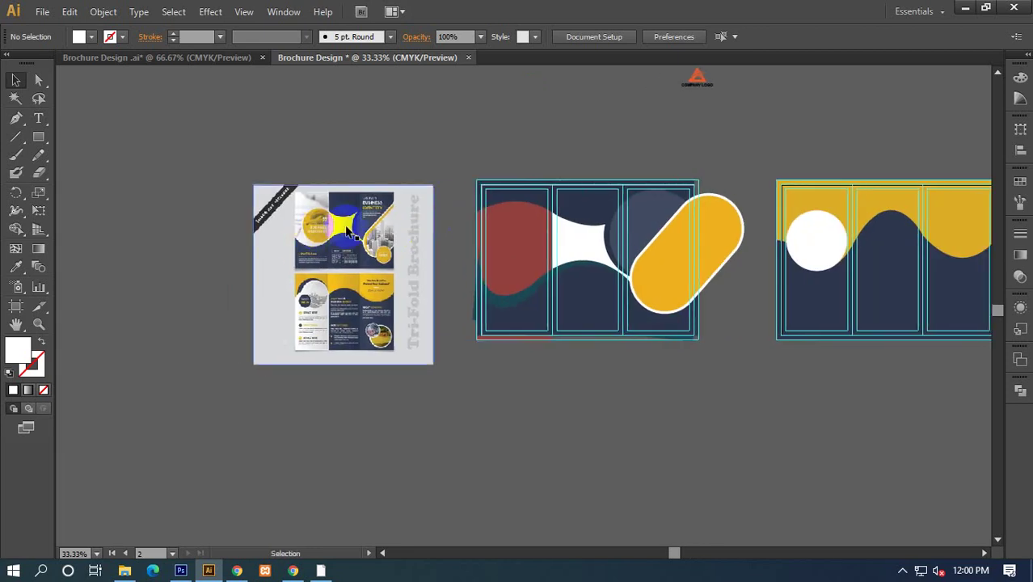
{"action": "scroll", "coordinate": [328, 234], "scroll_direction": "up", "scroll_amount": 4}
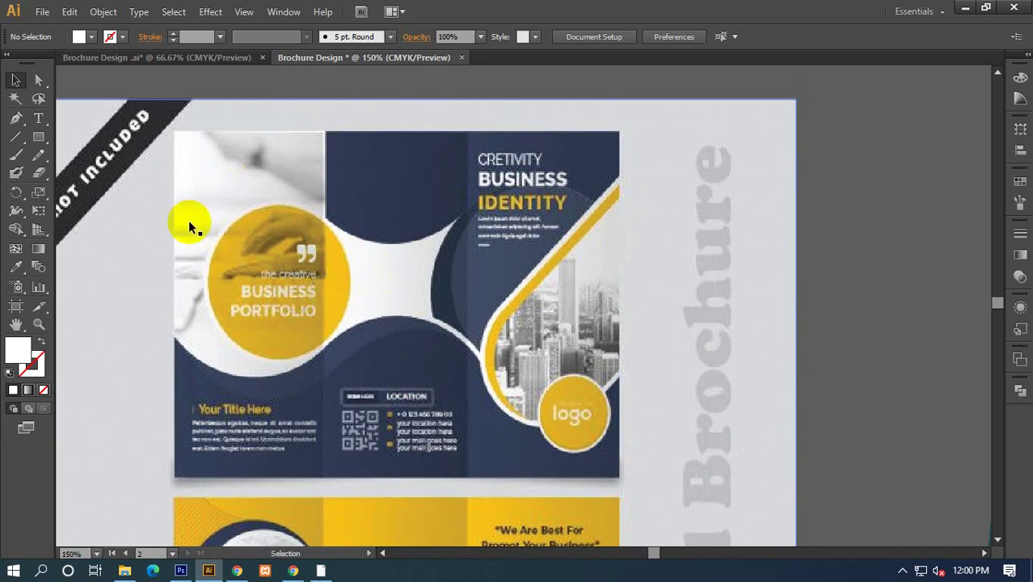
{"action": "left_click", "coordinate": [250, 215]}
{"action": "scroll", "coordinate": [571, 237], "scroll_direction": "down", "scroll_amount": 2}
{"action": "scroll", "coordinate": [346, 184], "scroll_direction": "right", "scroll_amount": 5}
{"action": "left_click", "coordinate": [384, 216]}
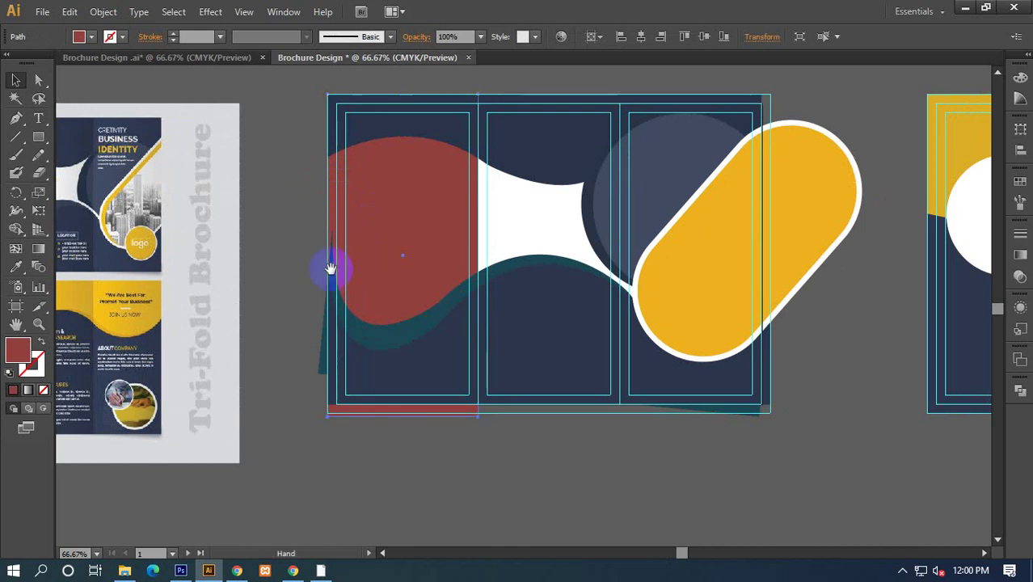
{"action": "scroll", "coordinate": [535, 244], "scroll_direction": "left", "scroll_amount": 5}
{"action": "scroll", "coordinate": [513, 215], "scroll_direction": "left", "scroll_amount": 1}
{"action": "left_click", "coordinate": [741, 179]}
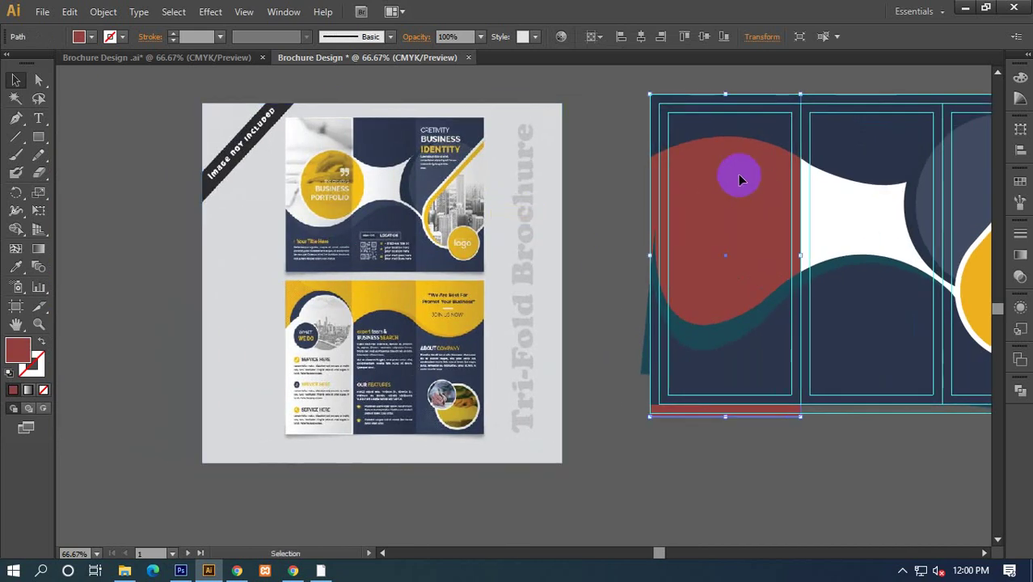
{"action": "scroll", "coordinate": [688, 215], "scroll_direction": "right", "scroll_amount": 2}
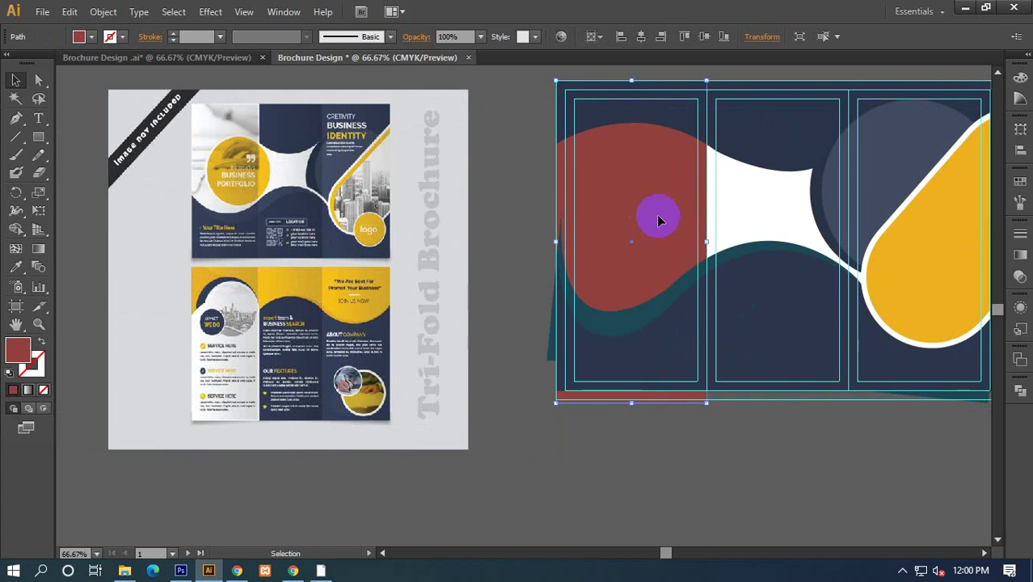
{"action": "scroll", "coordinate": [600, 258], "scroll_direction": "right", "scroll_amount": 3}
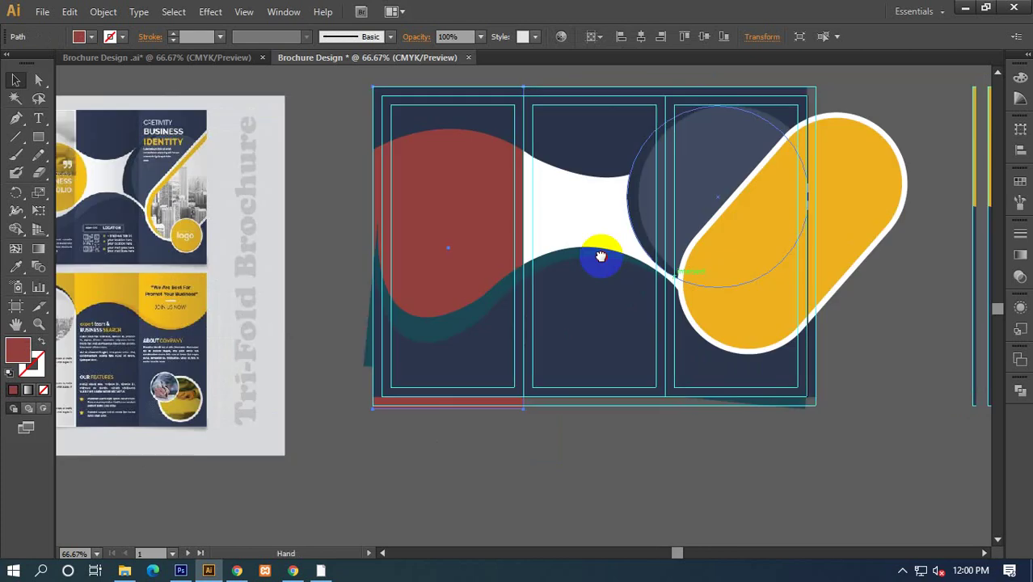
{"action": "scroll", "coordinate": [350, 270], "scroll_direction": "right", "scroll_amount": 2}
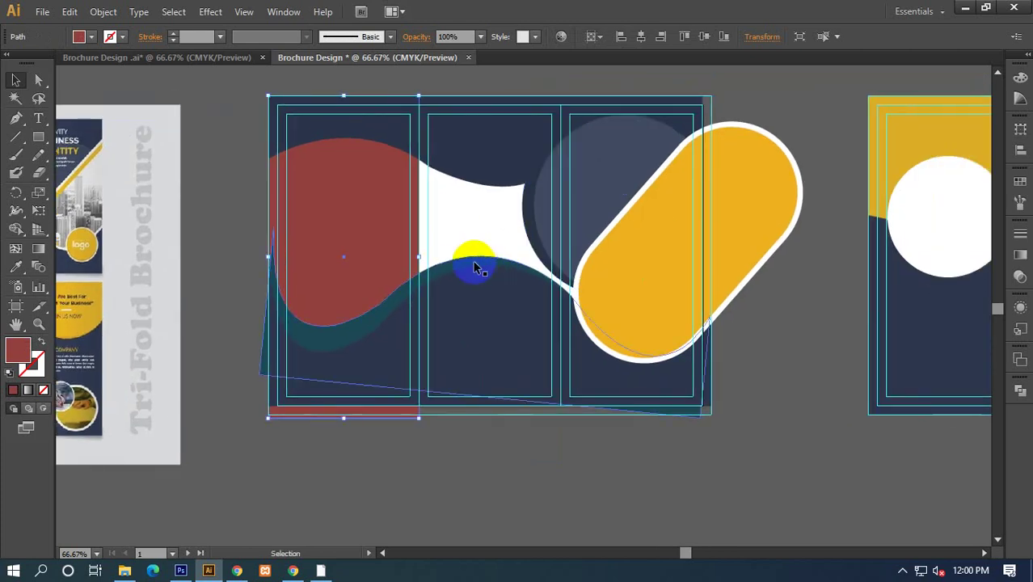
{"action": "scroll", "coordinate": [538, 292], "scroll_direction": "right", "scroll_amount": 1}
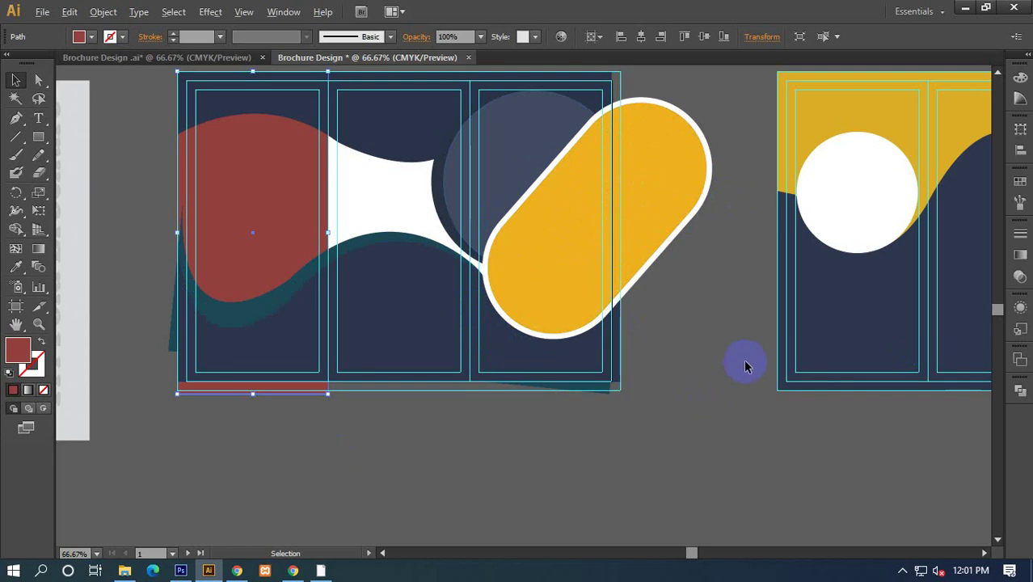
{"action": "scroll", "coordinate": [746, 367], "scroll_direction": "down", "scroll_amount": 1}
{"action": "left_click_drag", "start_coordinate": [662, 321], "coordinate": [646, 308]}
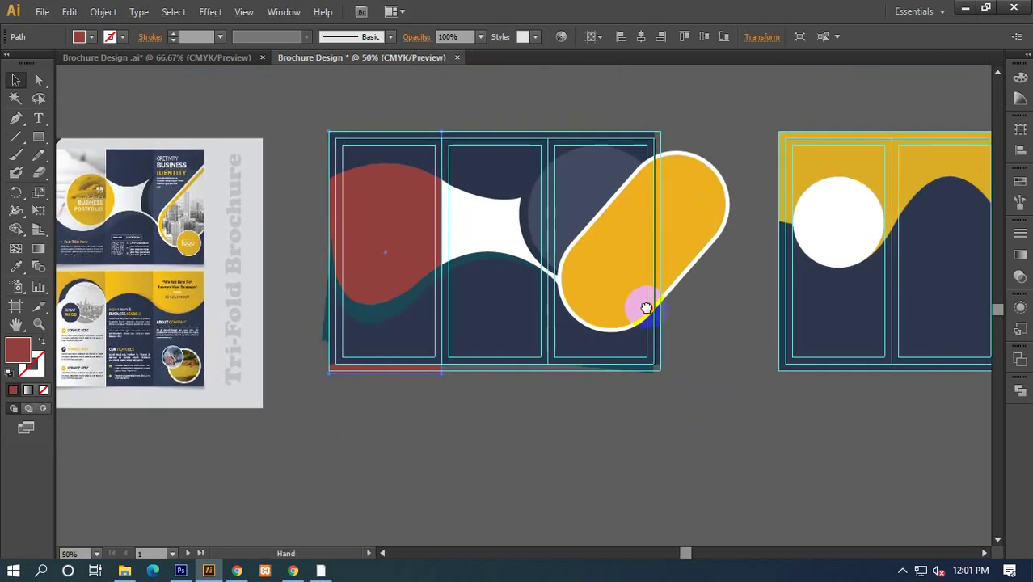
Draw a rectangle covering the whole middle artboard.
{"action": "left_click_drag", "start_coordinate": [461, 200], "coordinate": [433, 187]}
{"action": "left_click", "coordinate": [38, 137]}
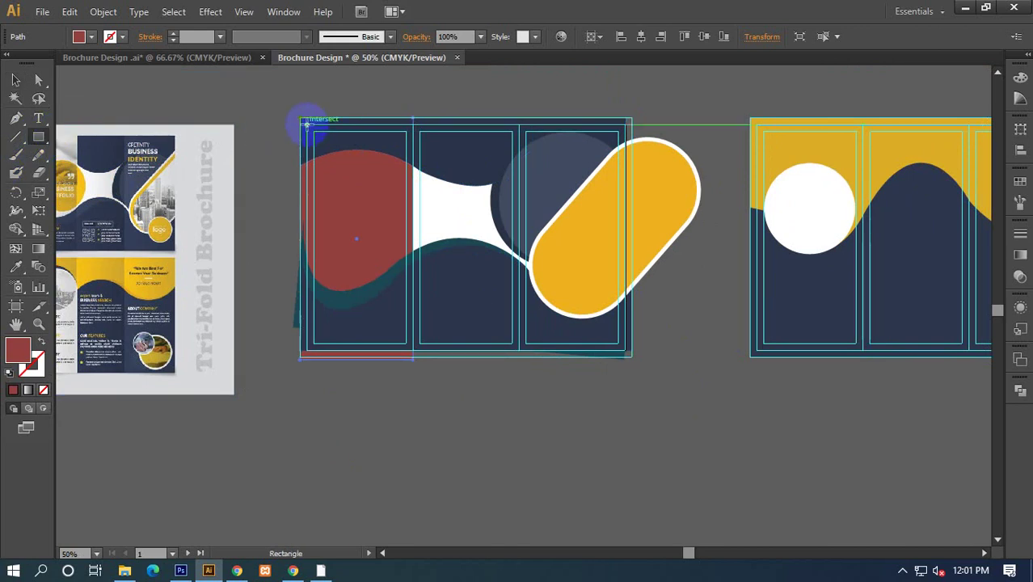
{"action": "left_click_drag", "start_coordinate": [307, 124], "coordinate": [625, 351]}
{"action": "left_click", "coordinate": [16, 79]}
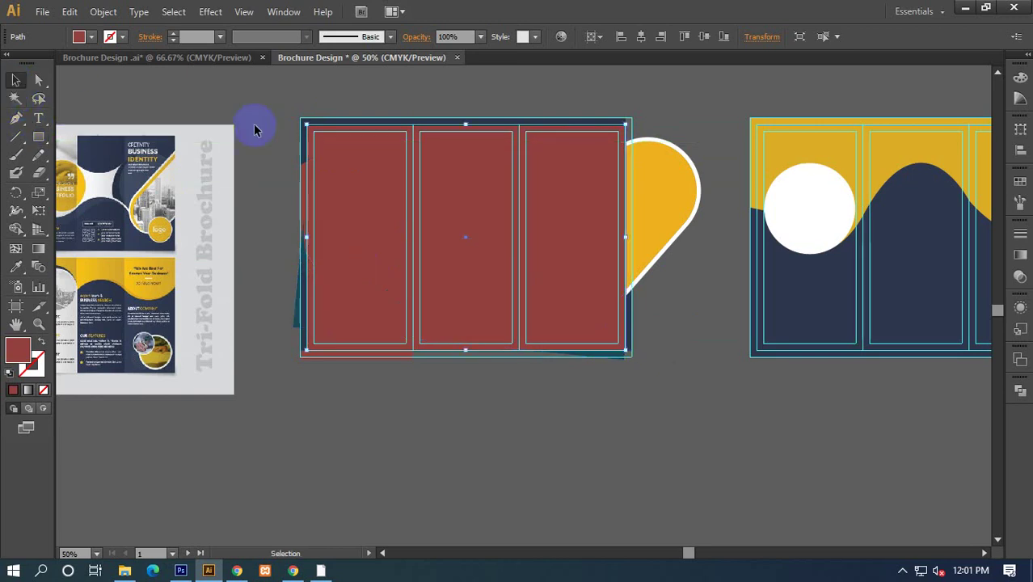
Divide the rectangle and all overlapping shapes with Pathfinder, then ungroup the pieces.
{"action": "left_click_drag", "start_coordinate": [287, 103], "coordinate": [695, 404]}
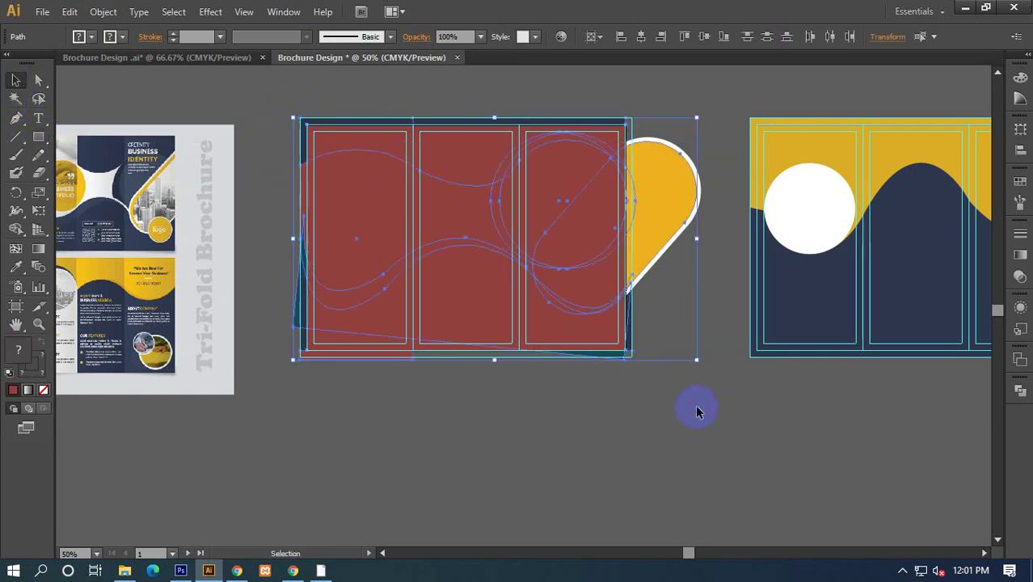
{"action": "left_click", "coordinate": [1020, 390]}
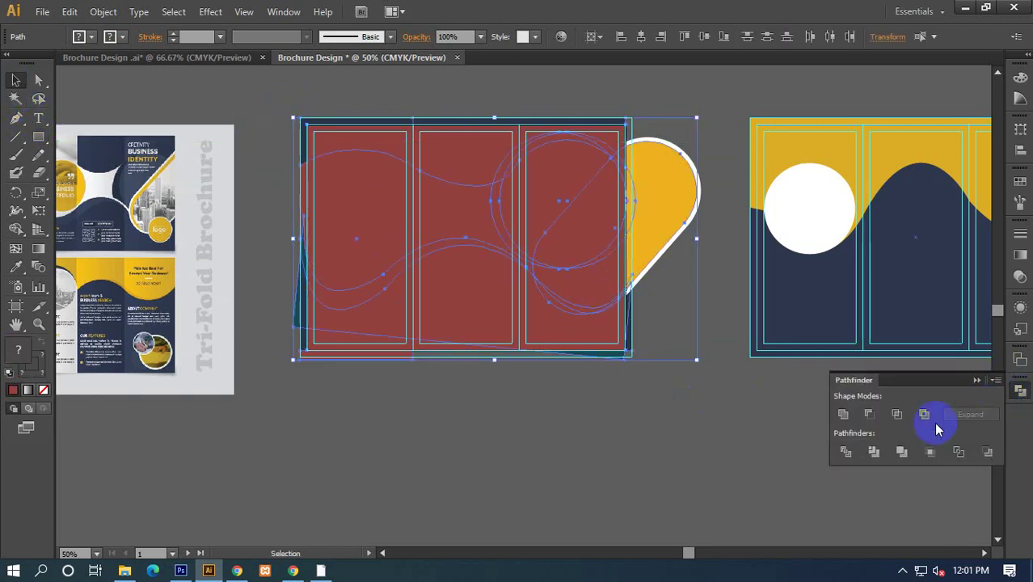
{"action": "left_click", "coordinate": [845, 455]}
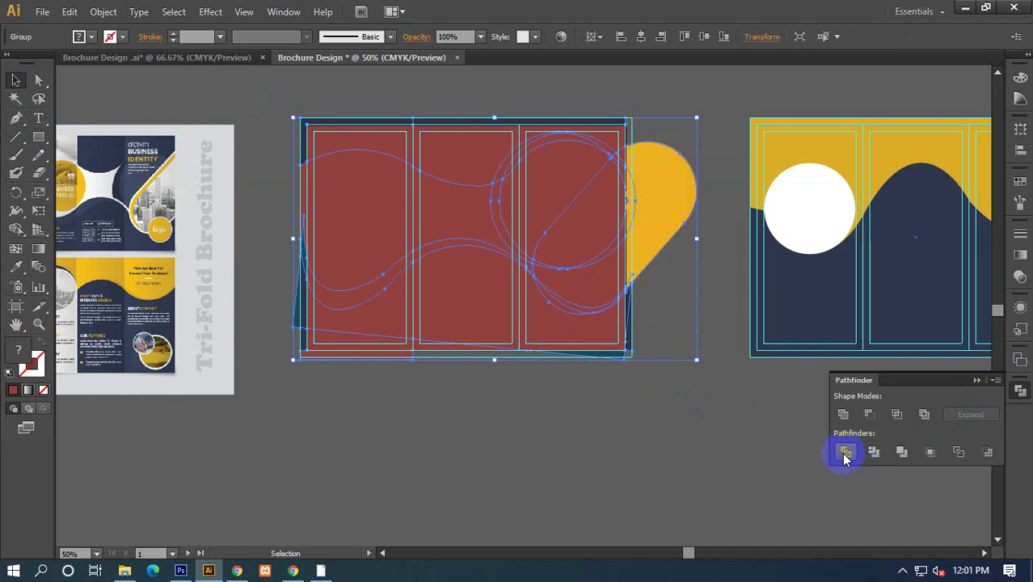
{"action": "right_click", "coordinate": [561, 199]}
{"action": "left_click", "coordinate": [604, 286]}
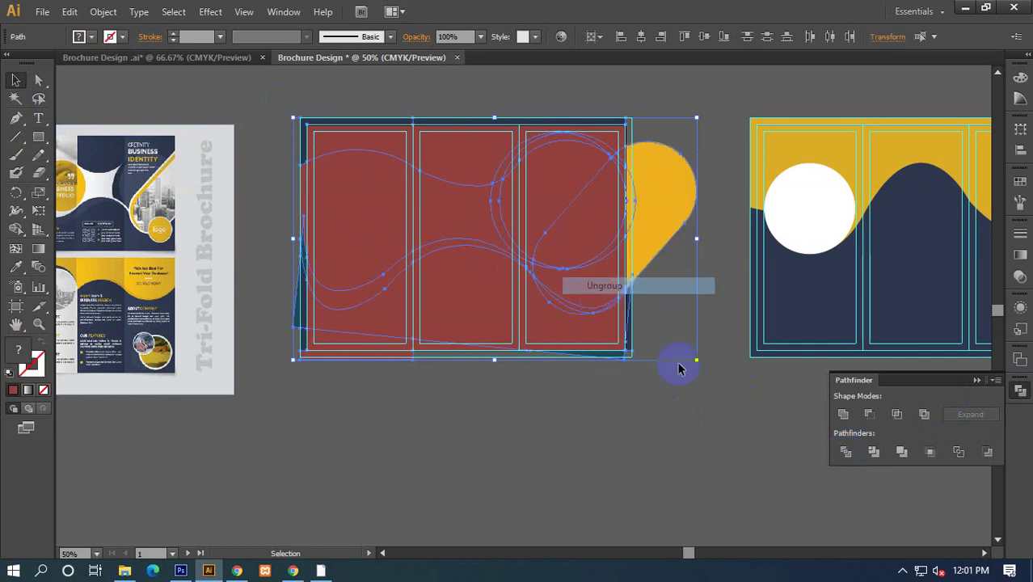
{"action": "left_click", "coordinate": [703, 362]}
{"action": "left_click", "coordinate": [679, 233]}
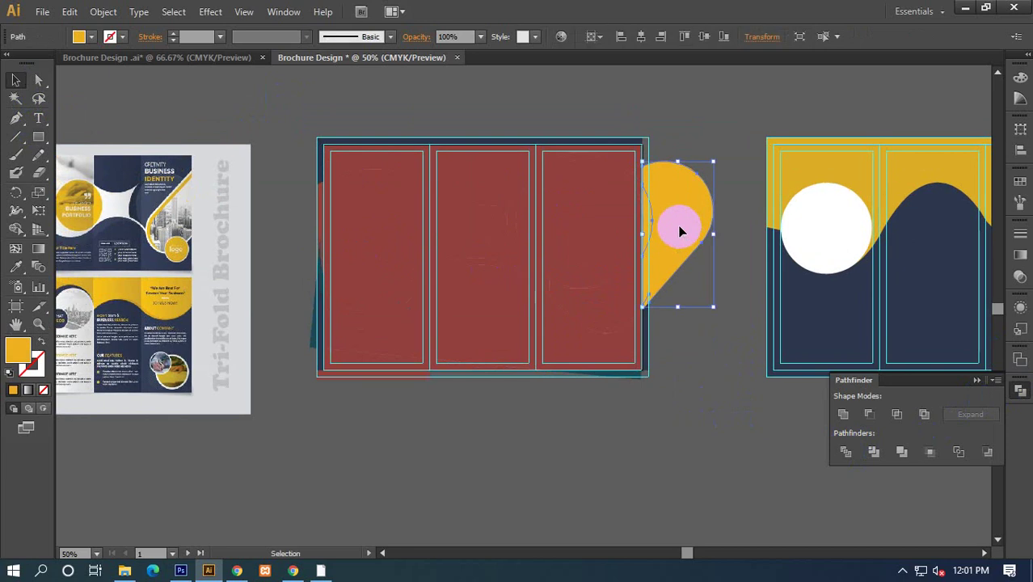
Delete the yellow leftovers past the right edge and send the curved piece behind the red panel.
{"action": "key", "text": "Delete"}
{"action": "left_click", "coordinate": [646, 210]}
{"action": "key", "text": "Delete"}
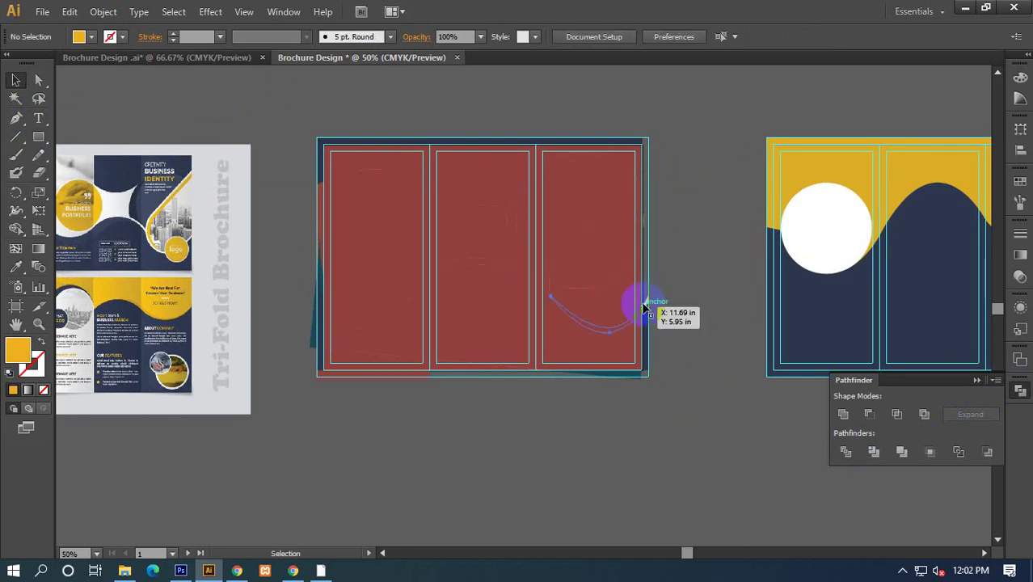
{"action": "left_click", "coordinate": [639, 311]}
{"action": "left_click_drag", "start_coordinate": [647, 299], "coordinate": [657, 313]}
{"action": "key", "text": "ctrl+shift+bracketleft"}
{"action": "left_click", "coordinate": [692, 341]}
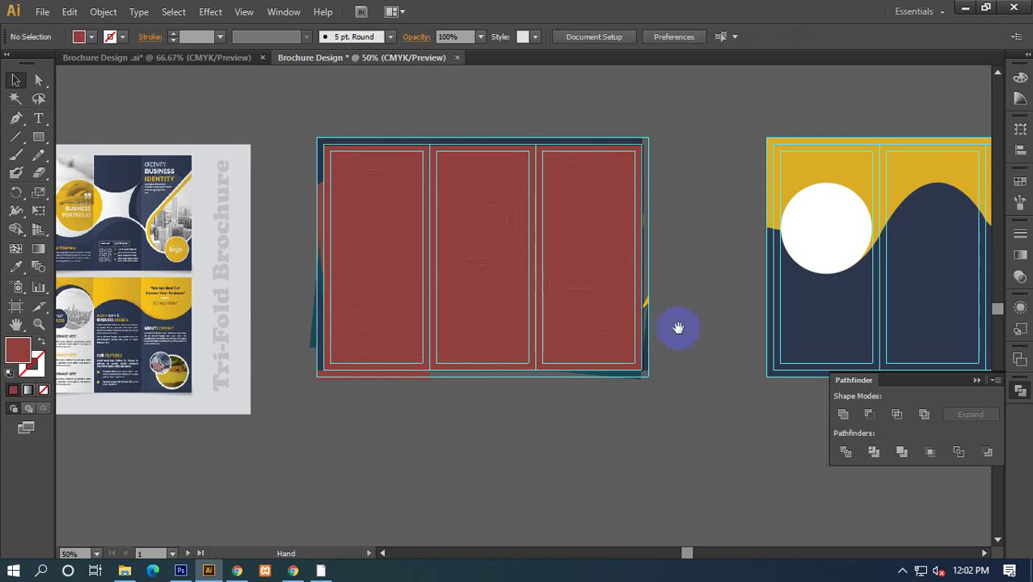
Inspect the divided pieces along the right and left edges, ending on the first panel's curved piece.
{"action": "left_click", "coordinate": [635, 355]}
{"action": "left_click", "coordinate": [639, 336]}
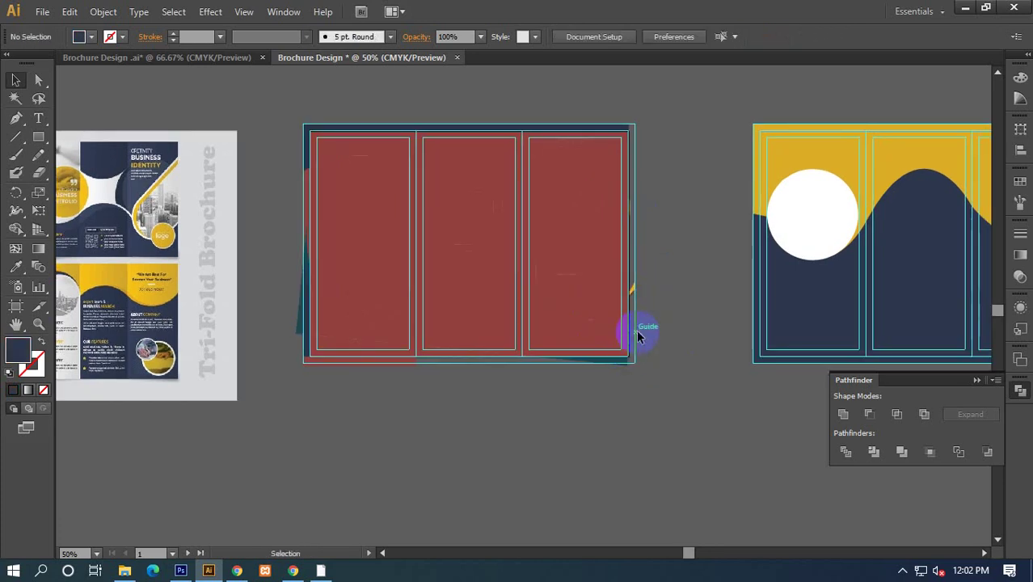
{"action": "left_click", "coordinate": [631, 291]}
{"action": "left_click", "coordinate": [626, 355]}
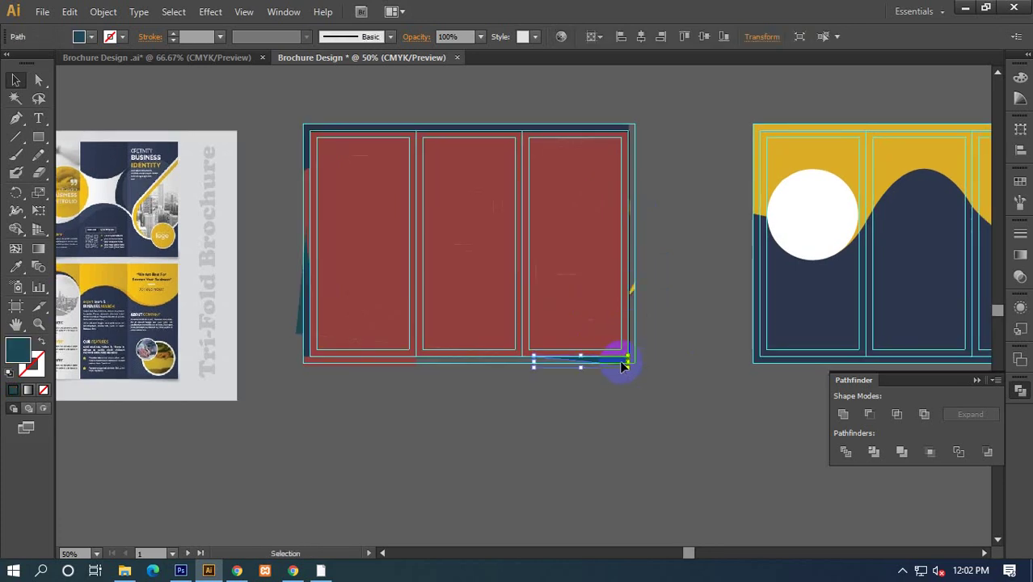
{"action": "left_click", "coordinate": [563, 366]}
{"action": "left_click", "coordinate": [360, 367]}
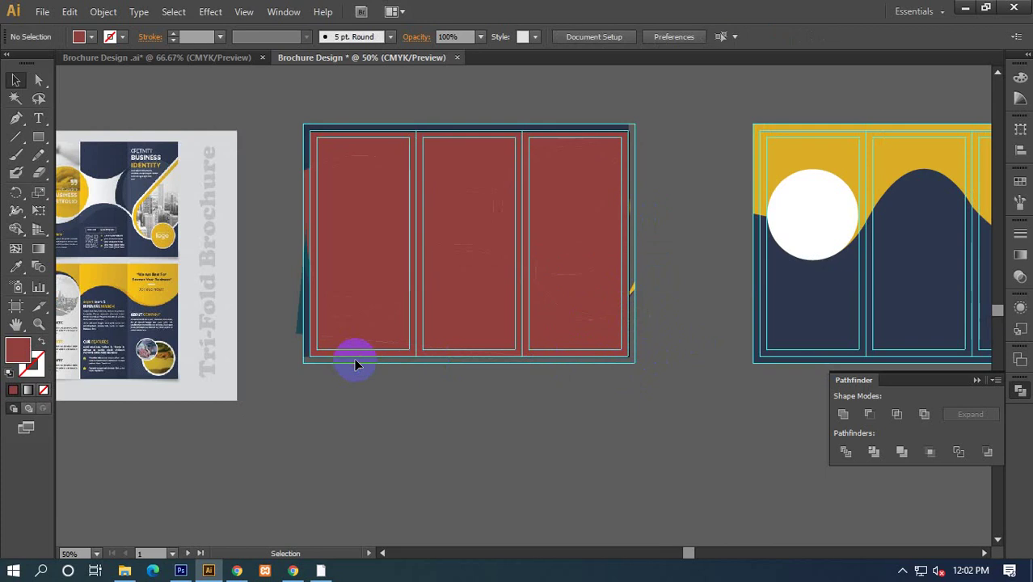
{"action": "left_click", "coordinate": [297, 322]}
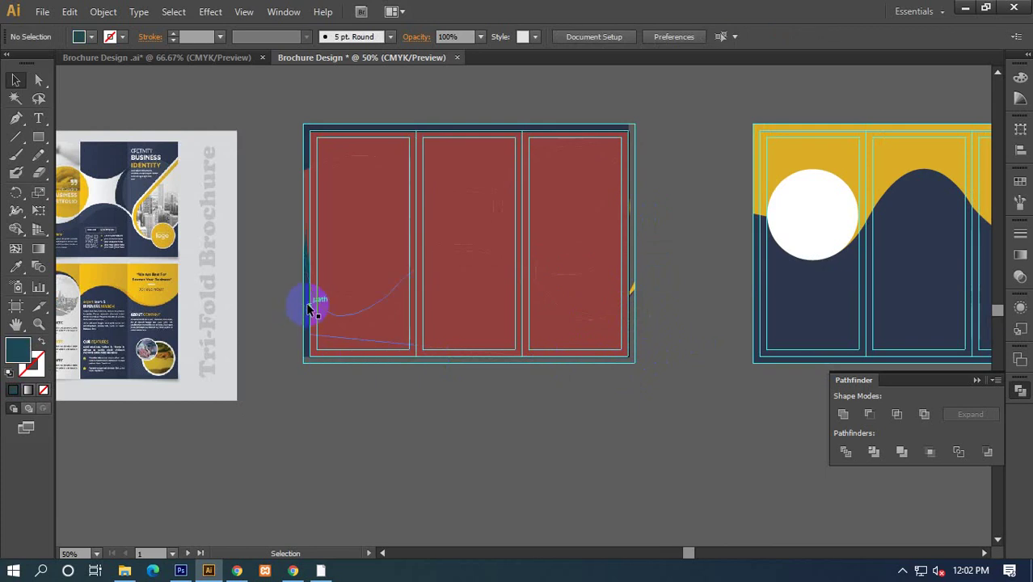
{"action": "left_click", "coordinate": [306, 346]}
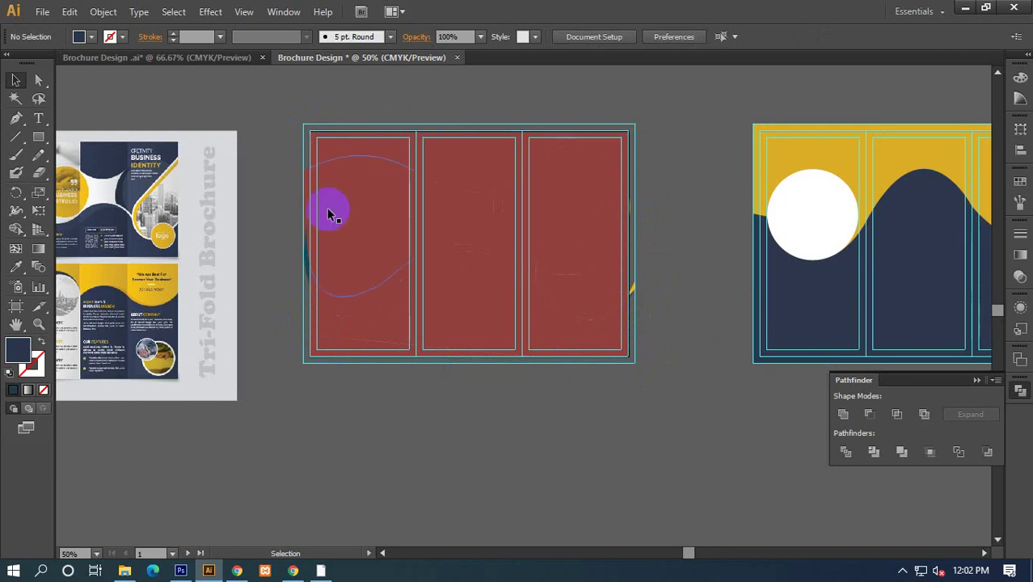
{"action": "left_click", "coordinate": [308, 269]}
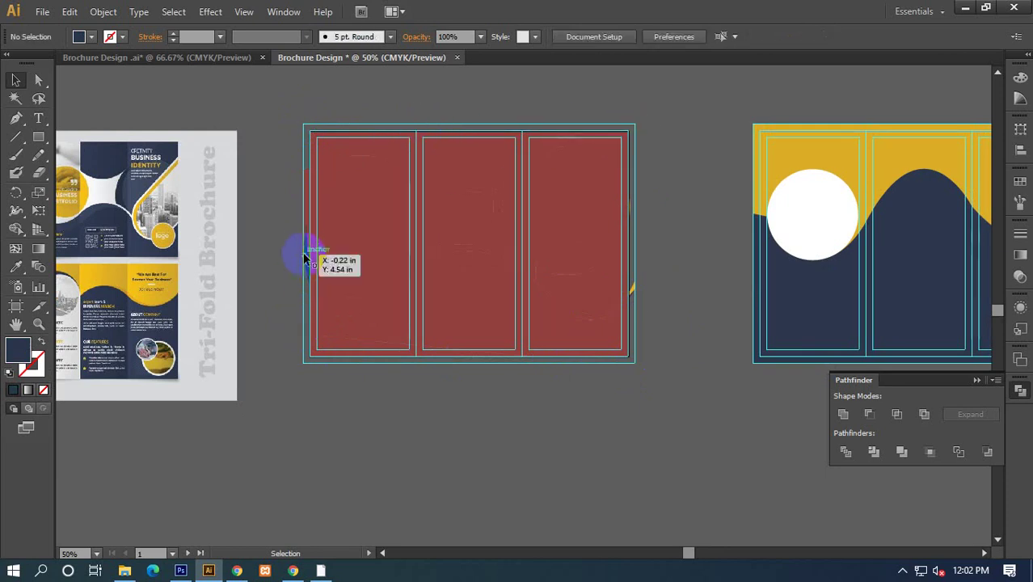
{"action": "left_click", "coordinate": [303, 244]}
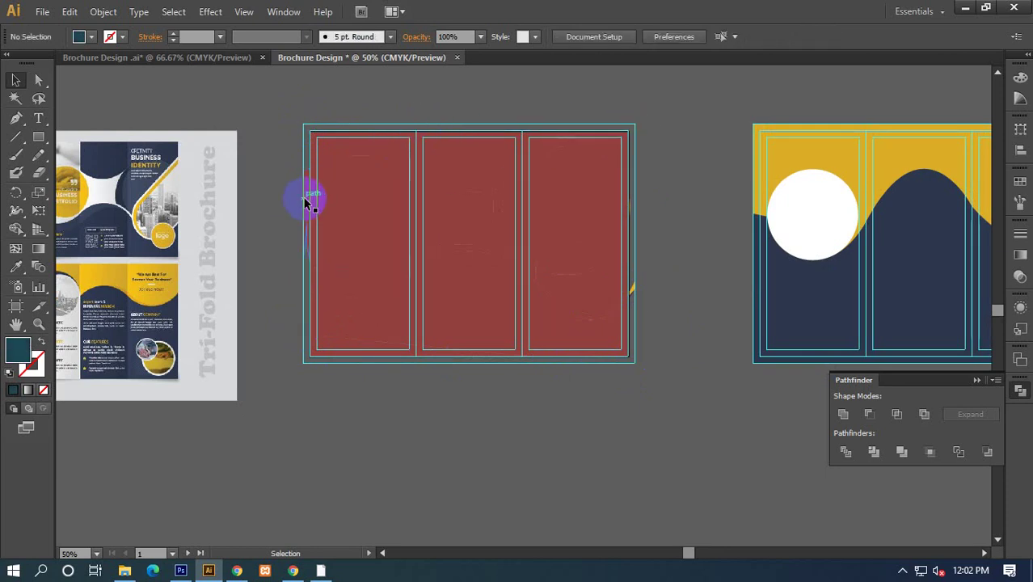
{"action": "left_click_drag", "start_coordinate": [308, 202], "coordinate": [382, 241]}
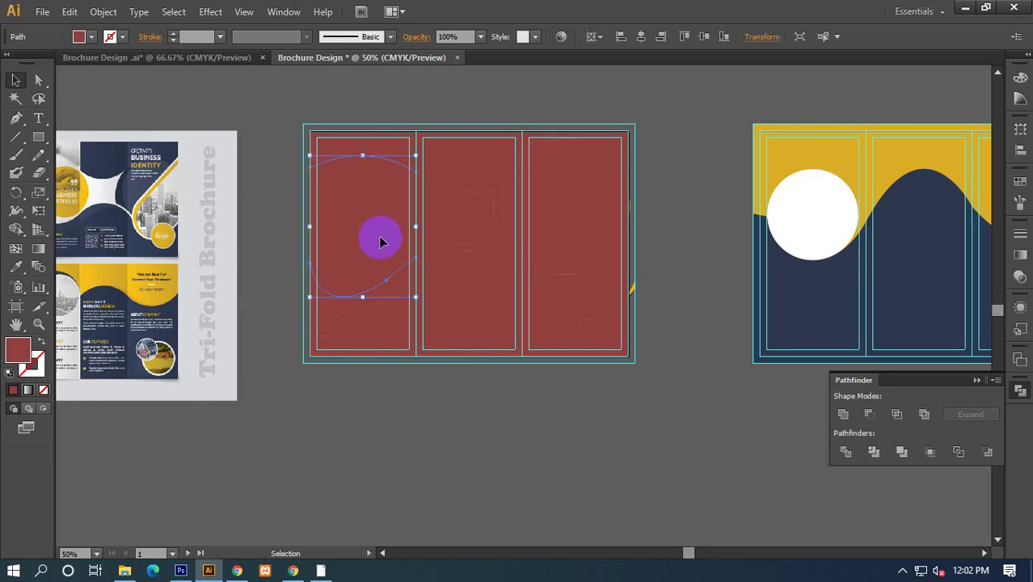
Fill the curved piece in the left panel with white.
{"action": "left_click", "coordinate": [1019, 81]}
{"action": "left_click", "coordinate": [859, 166]}
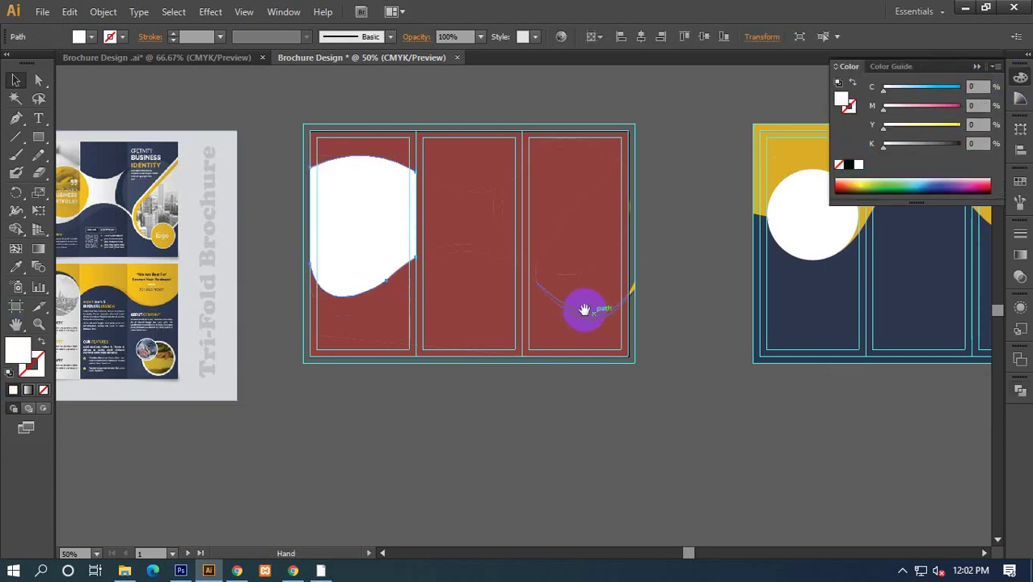
{"action": "left_click", "coordinate": [410, 344]}
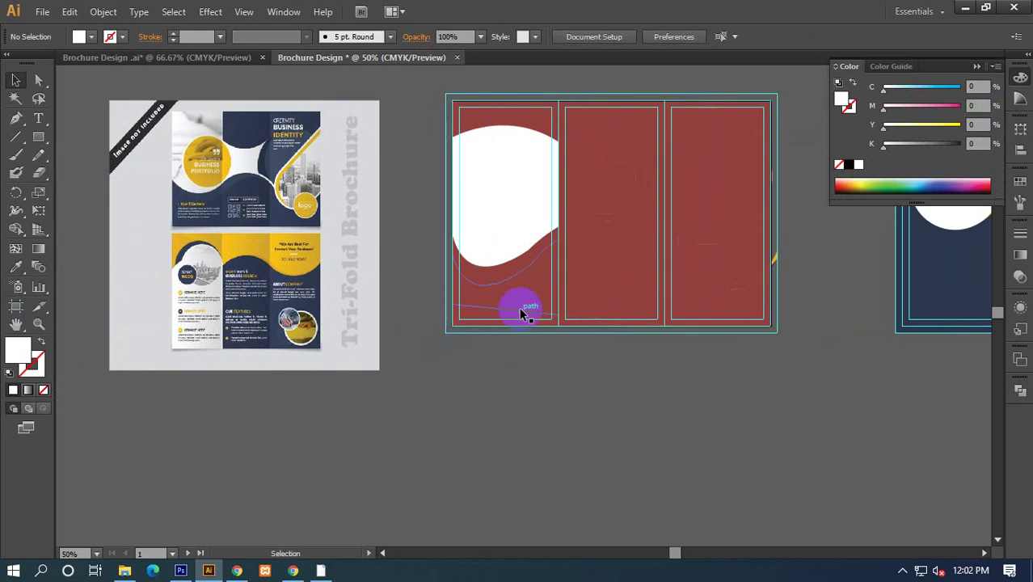
{"action": "left_click", "coordinate": [516, 306]}
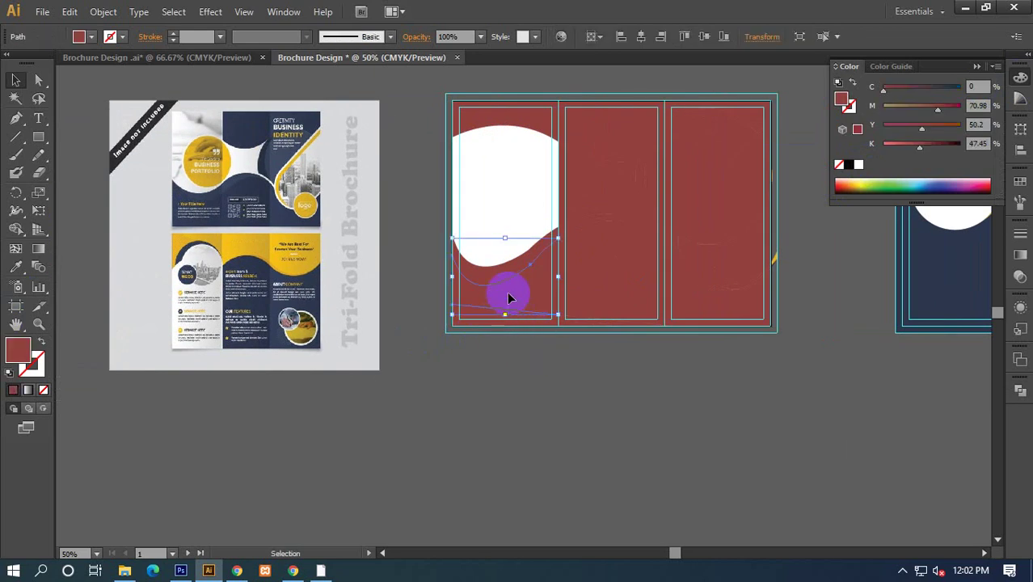
{"action": "left_click", "coordinate": [540, 356]}
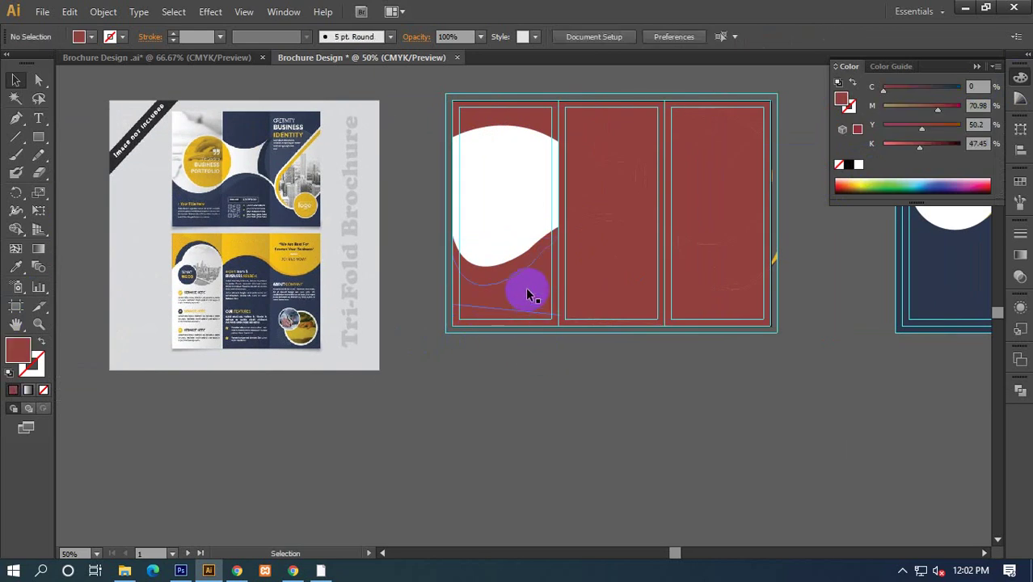
Give the lower wave piece the reference brochure's navy and select it with the bottom-edge sliver.
{"action": "left_click", "coordinate": [655, 304]}
{"action": "left_click", "coordinate": [701, 354]}
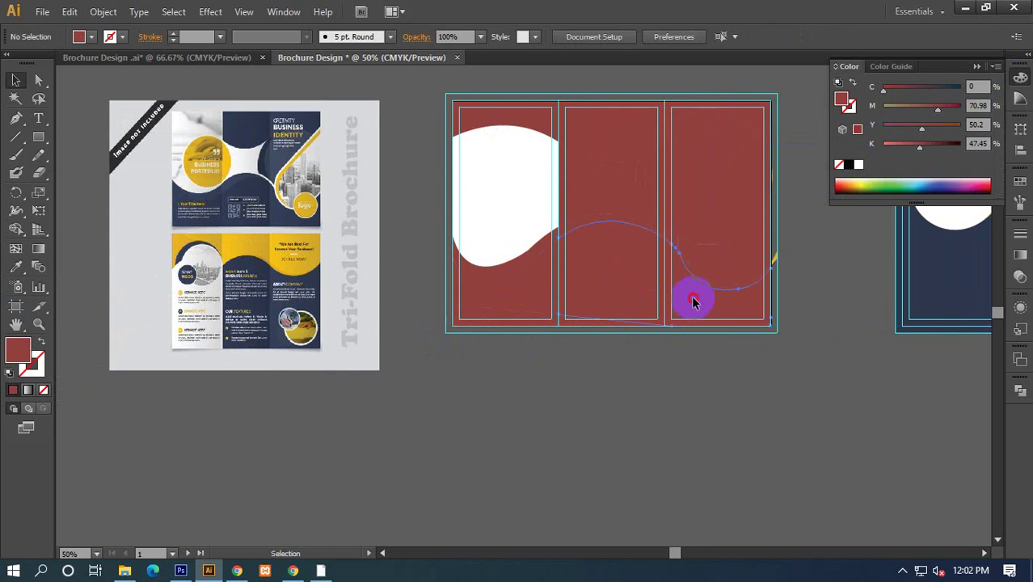
{"action": "left_click", "coordinate": [694, 301]}
{"action": "left_click", "coordinate": [16, 266]}
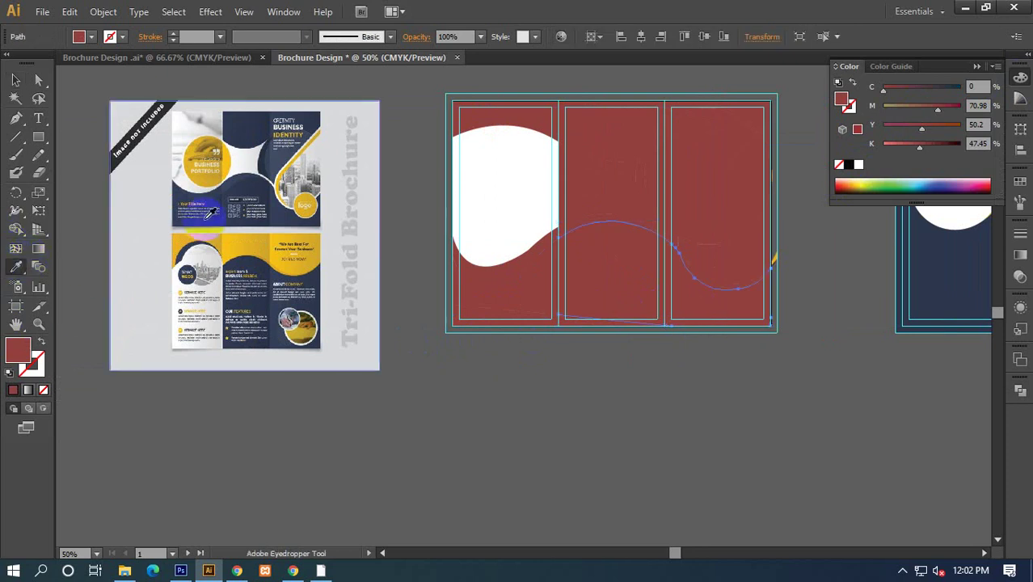
{"action": "left_click", "coordinate": [274, 219]}
{"action": "left_click", "coordinate": [15, 80]}
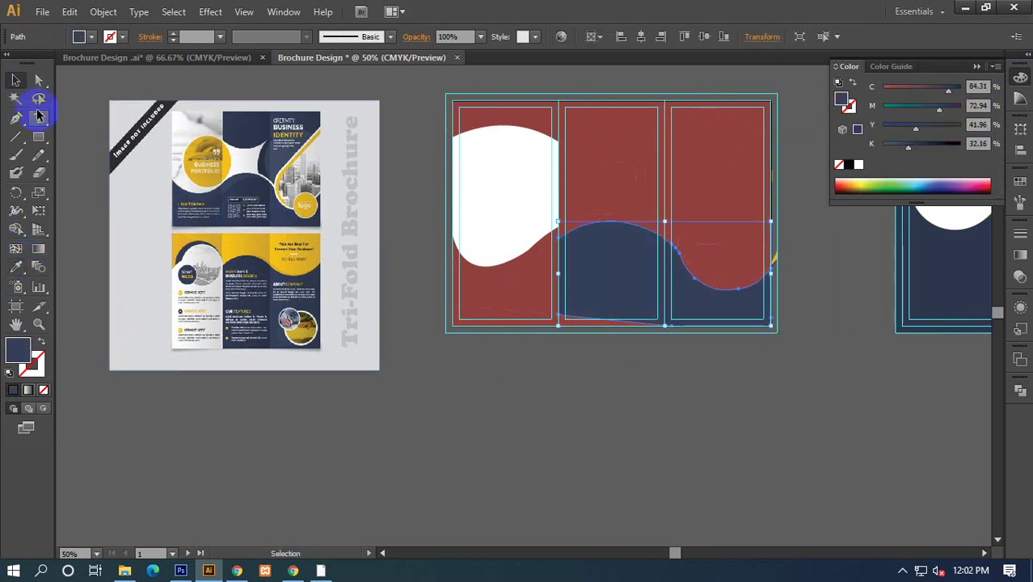
{"action": "left_click", "coordinate": [596, 322]}
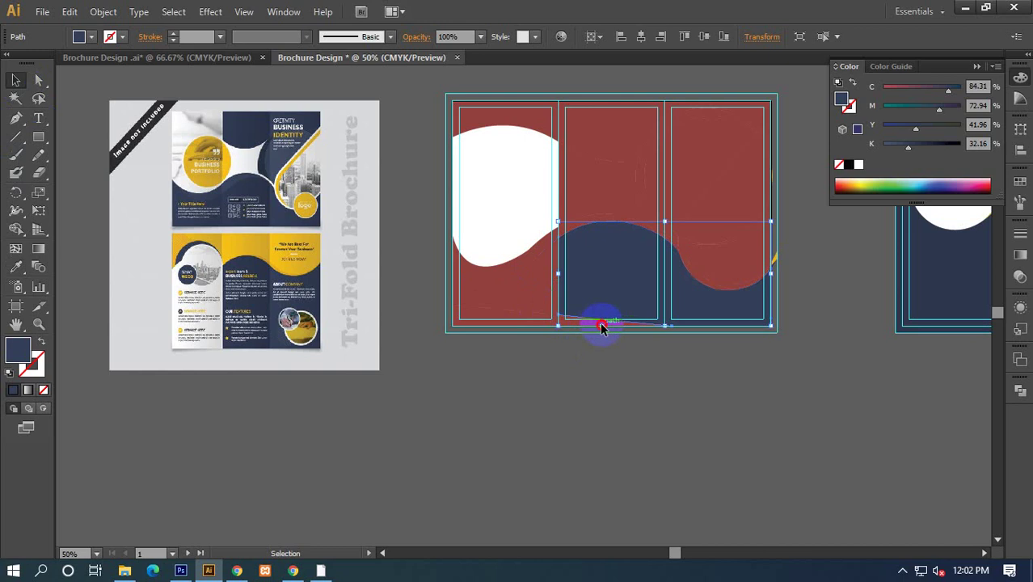
{"action": "left_click", "coordinate": [599, 322]}
{"action": "left_click", "coordinate": [597, 283], "text": "shift"}
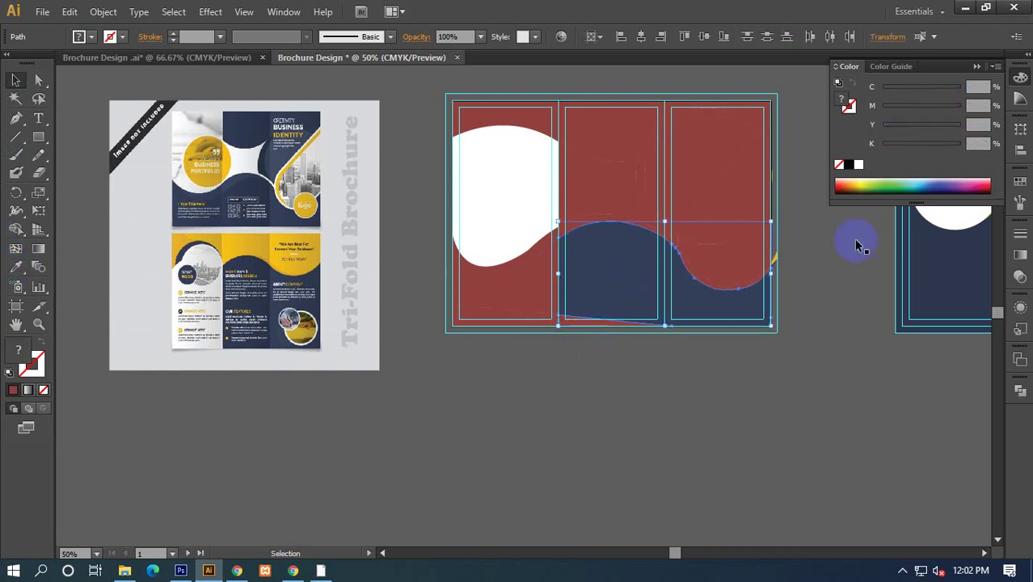
{"action": "left_click", "coordinate": [1019, 390]}
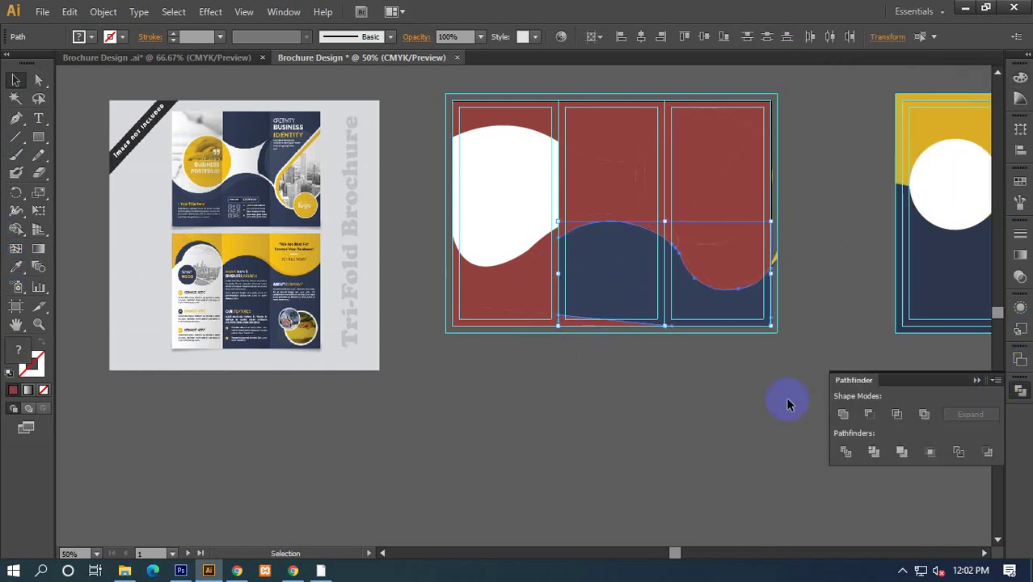
Unite the bottom red sliver with the wave piece above it using Pathfinder.
{"action": "left_click", "coordinate": [843, 415]}
{"action": "left_click", "coordinate": [670, 388]}
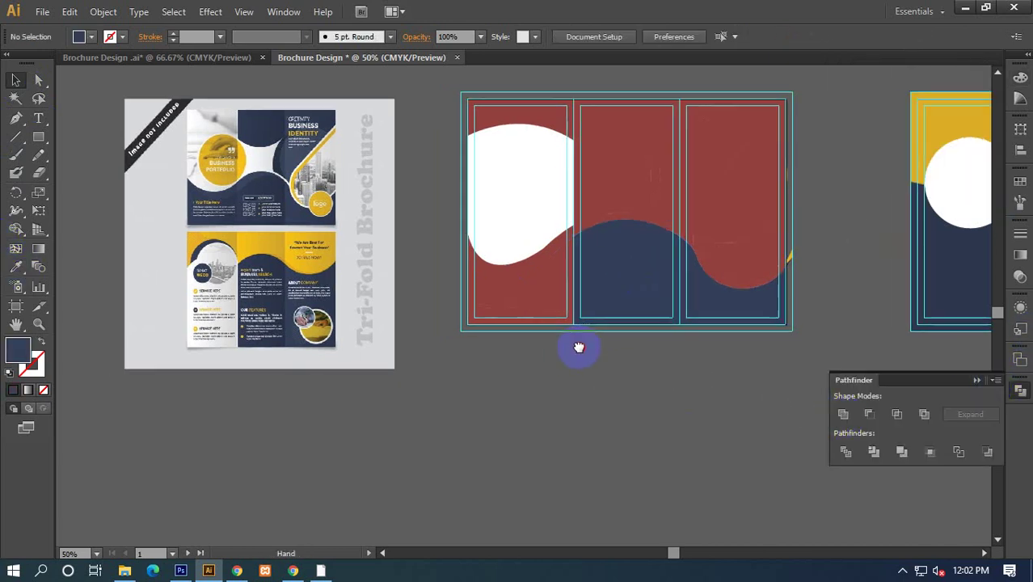
{"action": "left_click", "coordinate": [523, 309]}
{"action": "left_click", "coordinate": [522, 337]}
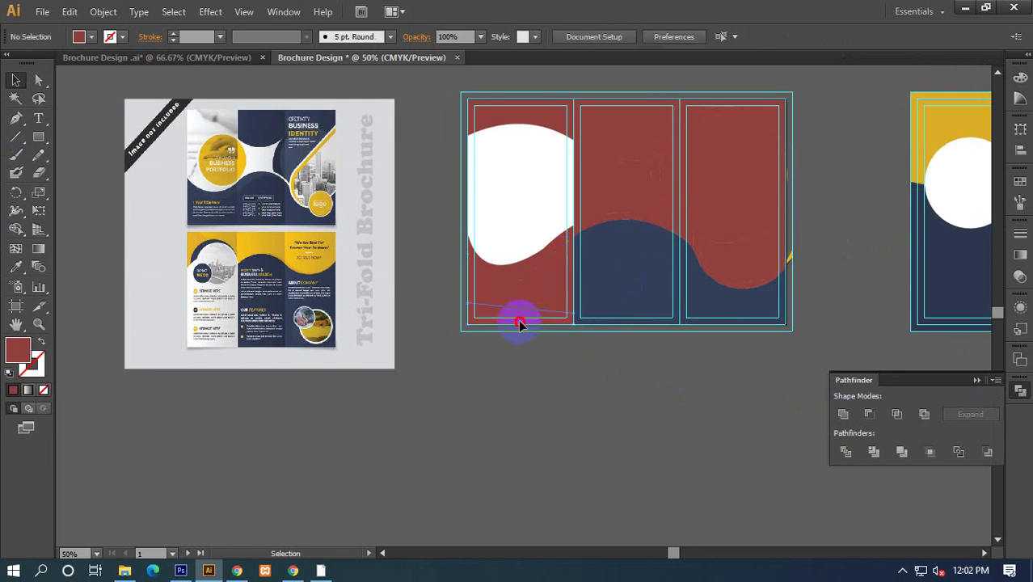
{"action": "left_click", "coordinate": [520, 322]}
{"action": "left_click", "coordinate": [536, 299], "text": "shift"}
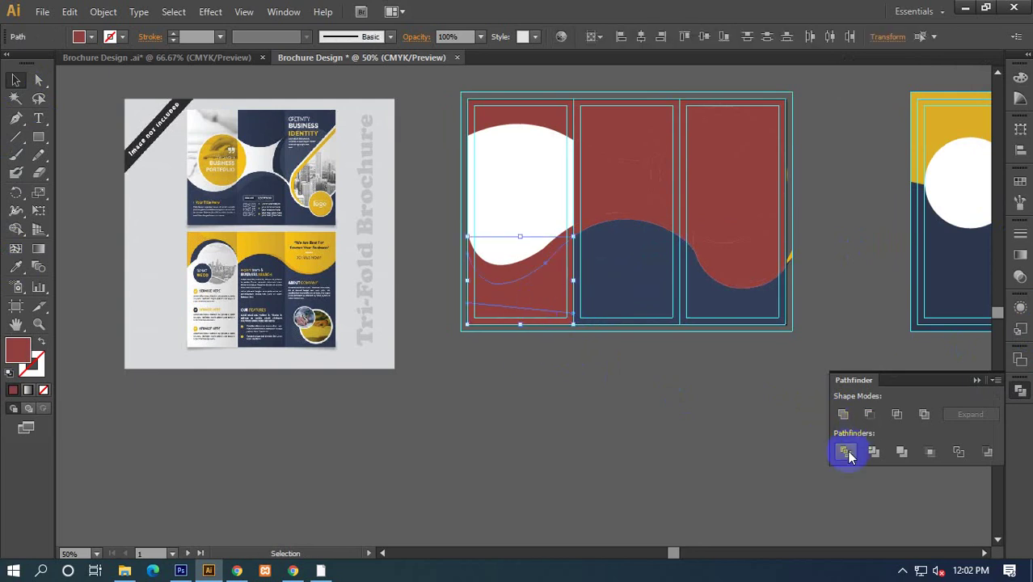
{"action": "left_click", "coordinate": [842, 413]}
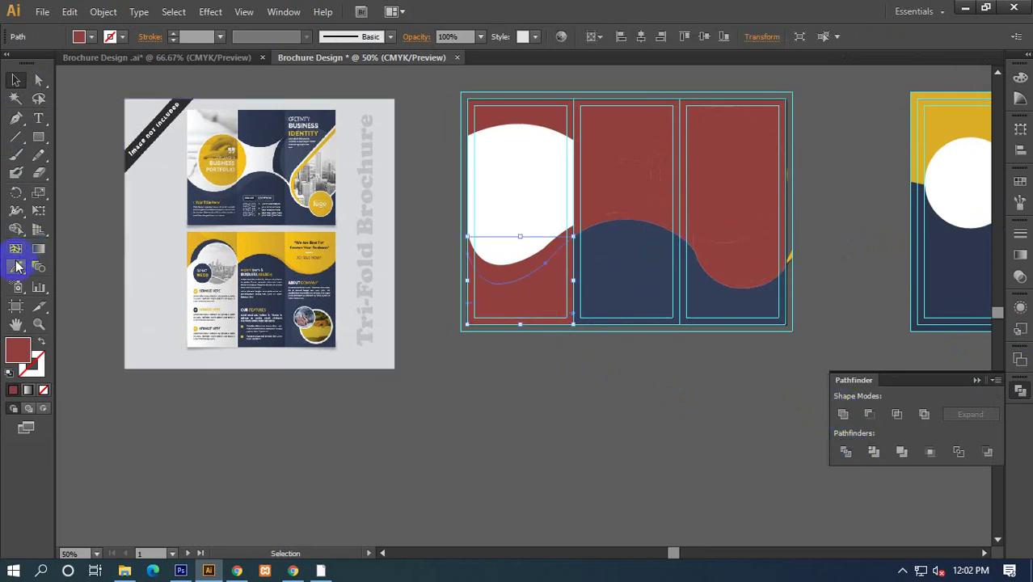
Fill the merged red sliver with navy sampled by the Eyedropper.
{"action": "left_click", "coordinate": [16, 267]}
{"action": "left_click", "coordinate": [616, 279]}
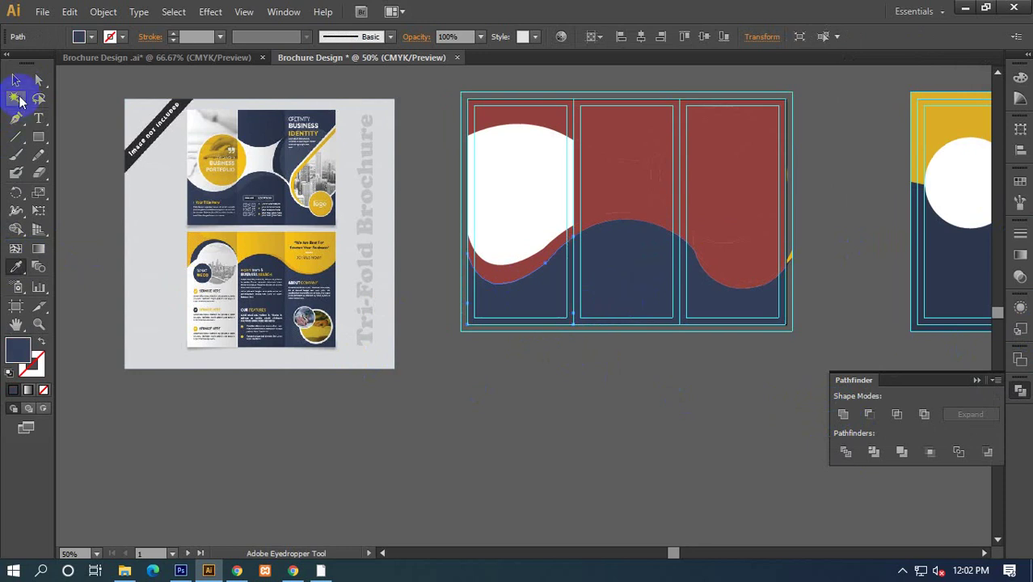
{"action": "left_click", "coordinate": [16, 80]}
{"action": "left_click", "coordinate": [512, 475]}
Recolour the curved middle wave and left curve shapes navy, then unite them.
{"action": "left_click", "coordinate": [530, 255]}
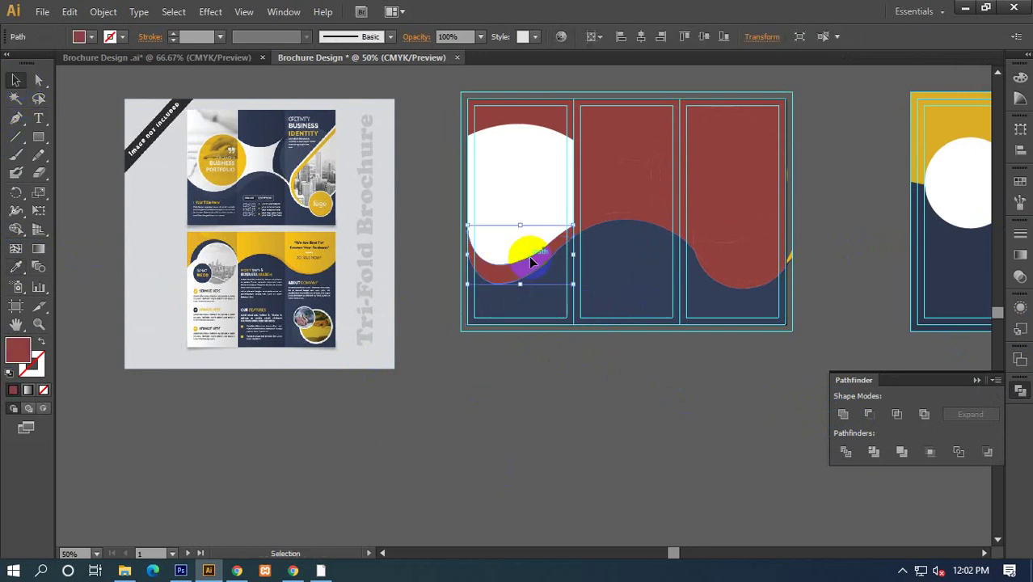
{"action": "left_click", "coordinate": [608, 285]}
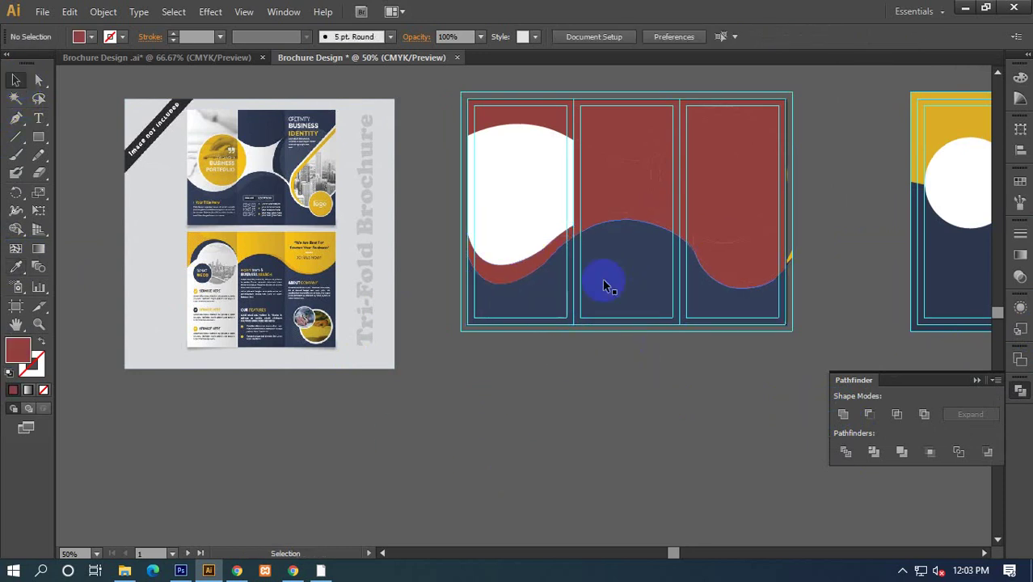
{"action": "left_click", "coordinate": [591, 226]}
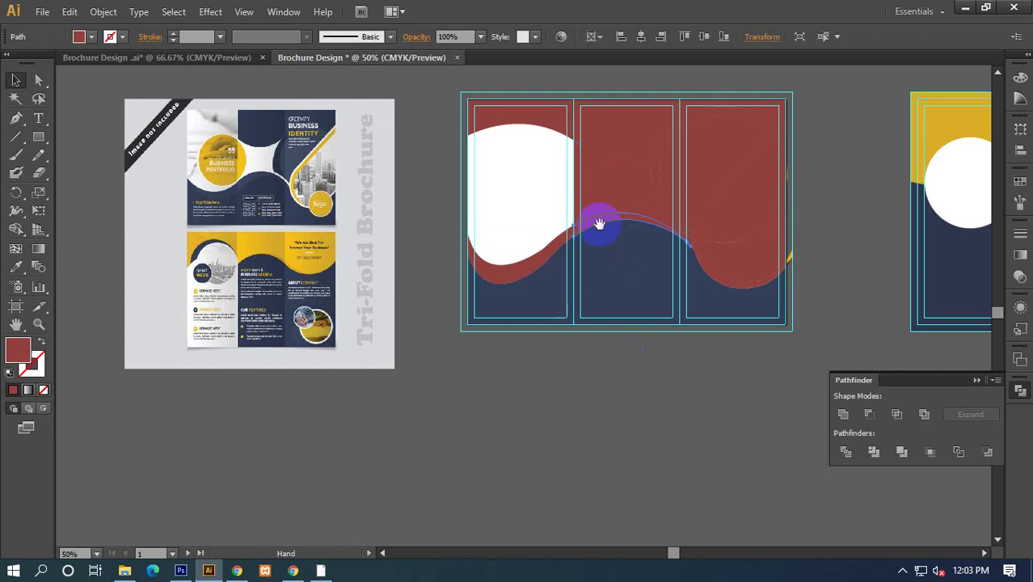
{"action": "left_click", "coordinate": [555, 242], "text": "shift"}
{"action": "left_click", "coordinate": [16, 268]}
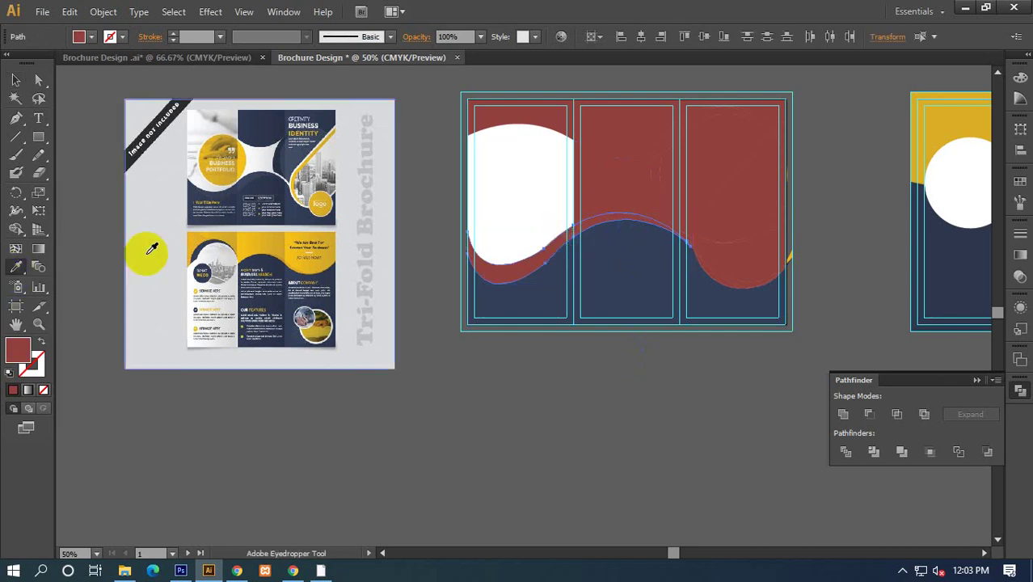
{"action": "left_click", "coordinate": [247, 177]}
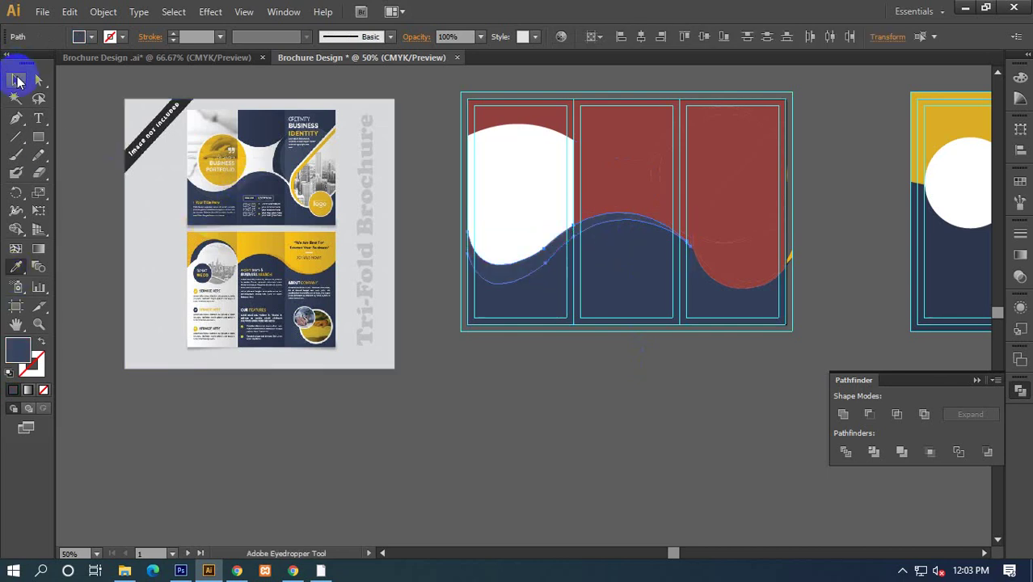
{"action": "left_click", "coordinate": [18, 81]}
{"action": "left_click", "coordinate": [840, 416]}
Undo an accidental move of a wave path and reselect the navy path.
{"action": "left_click", "coordinate": [692, 385]}
{"action": "left_click_drag", "start_coordinate": [692, 385], "coordinate": [630, 400]}
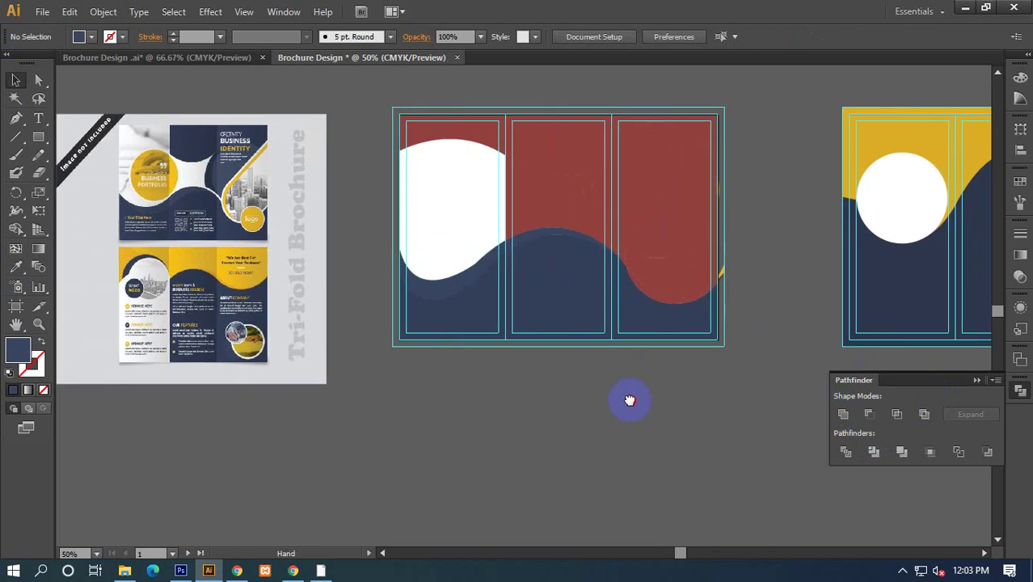
{"action": "mouse_move", "coordinate": [694, 284]}
{"action": "left_mouse_down"}
{"action": "mouse_move", "coordinate": [705, 277]}
{"action": "mouse_move", "coordinate": [714, 293]}
{"action": "left_mouse_up"}
{"action": "left_click", "coordinate": [722, 300]}
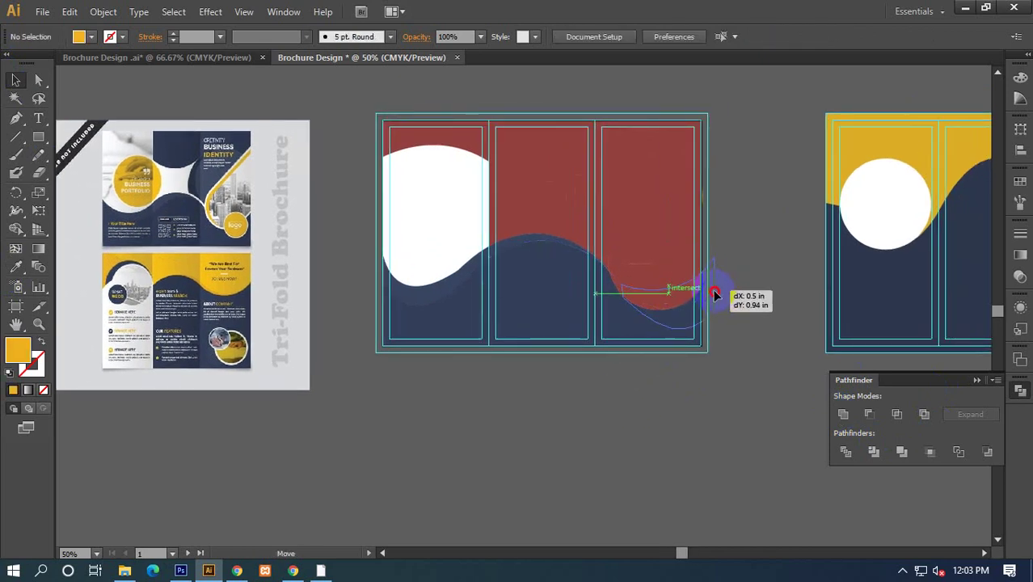
{"action": "key", "text": "ctrl+z"}
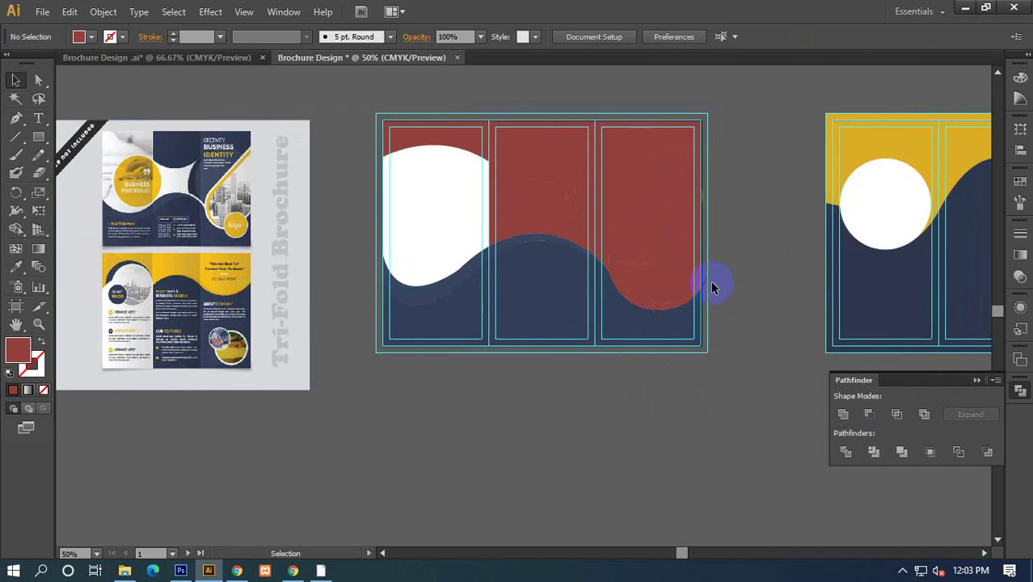
{"action": "left_click", "coordinate": [705, 283]}
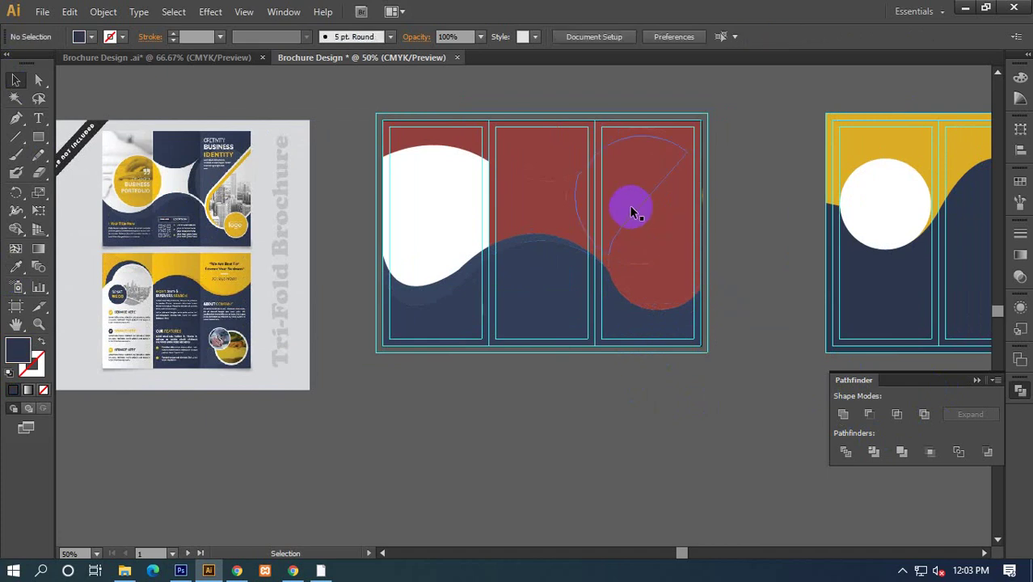
{"action": "left_click", "coordinate": [452, 139]}
Make the curved path across the middle and right panels navy.
{"action": "left_click_drag", "start_coordinate": [537, 265], "coordinate": [572, 264]}
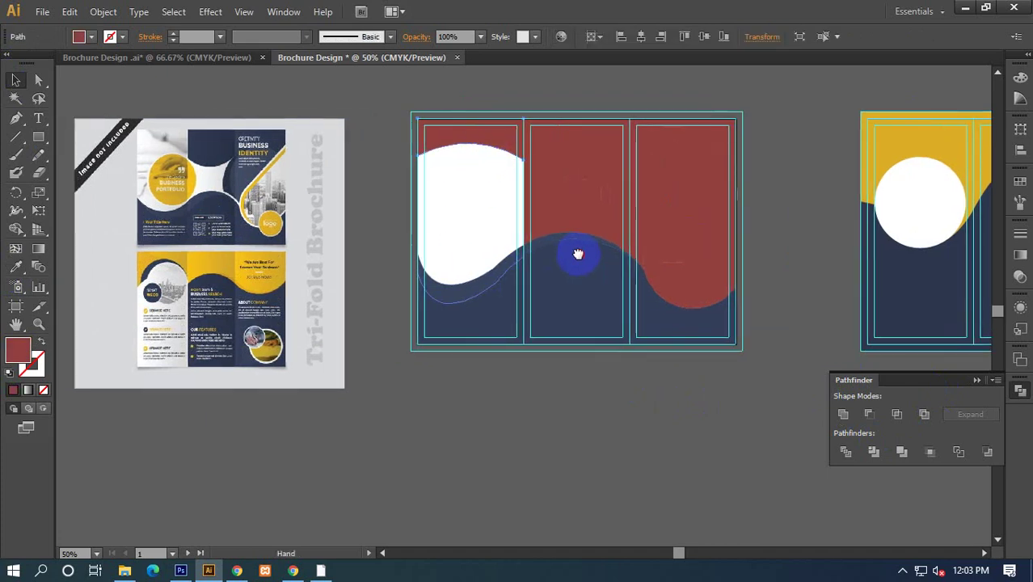
{"action": "left_click", "coordinate": [582, 167]}
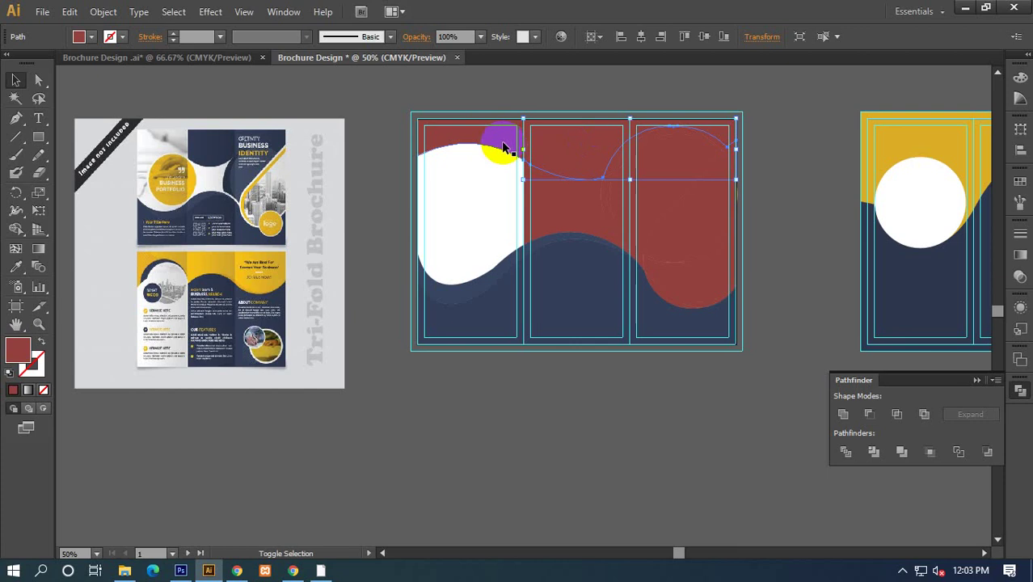
{"action": "left_click", "coordinate": [15, 267]}
{"action": "left_click", "coordinate": [199, 162]}
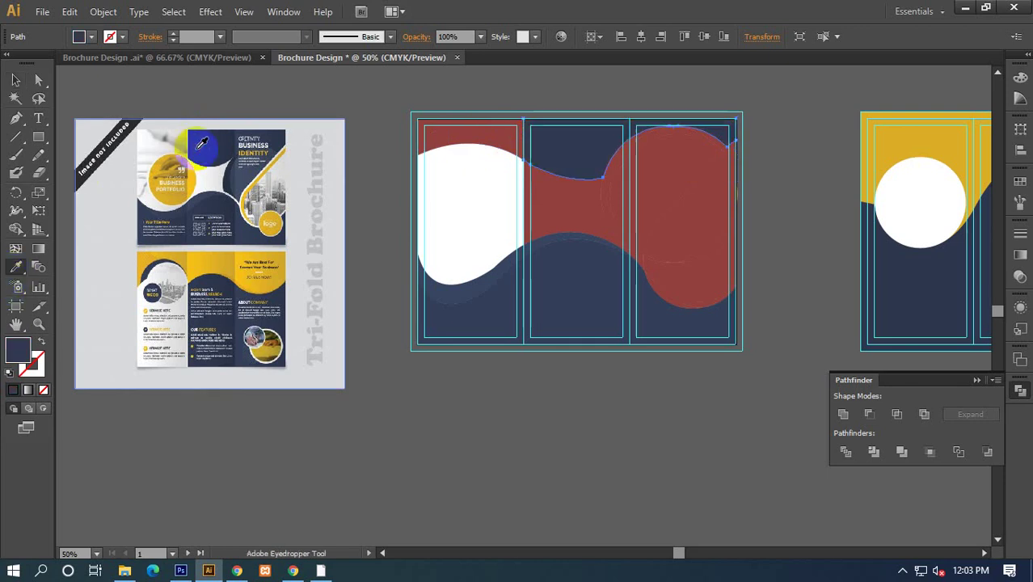
{"action": "left_click", "coordinate": [15, 80]}
{"action": "left_click", "coordinate": [676, 437]}
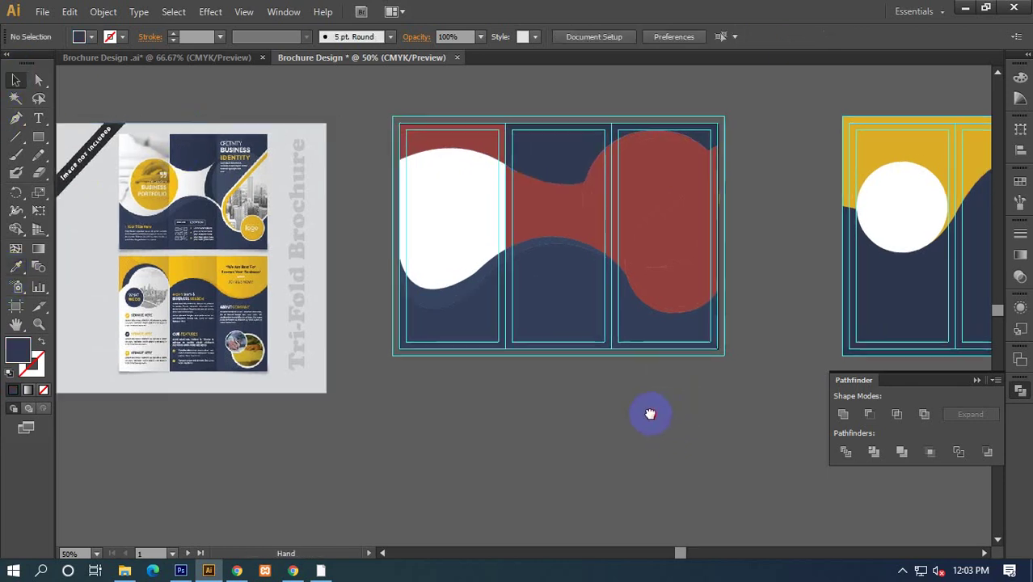
Divide the red shape and circle, recolouring one right-panel piece navy.
{"action": "left_click", "coordinate": [611, 158]}
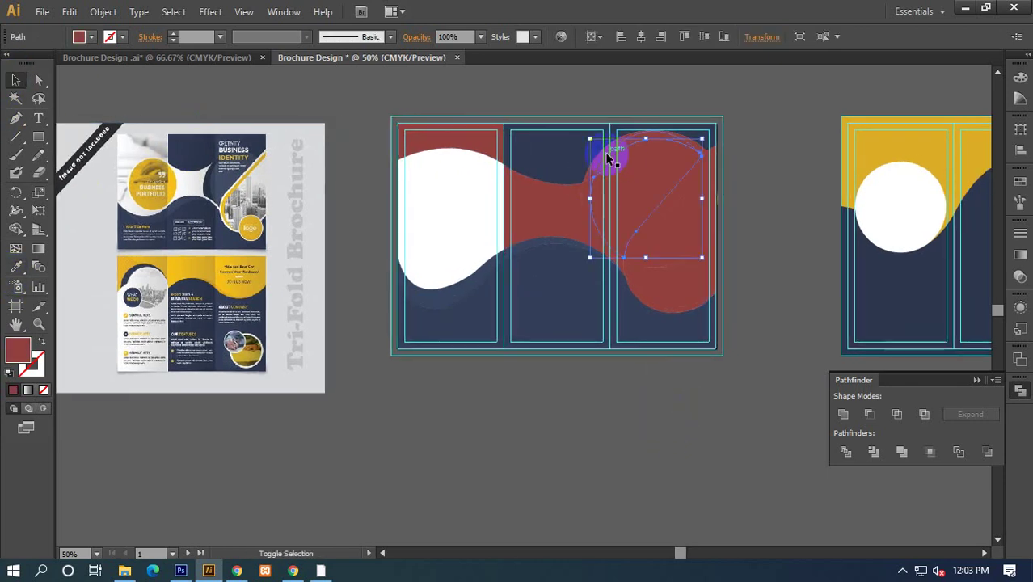
{"action": "left_click", "coordinate": [610, 158], "text": "shift"}
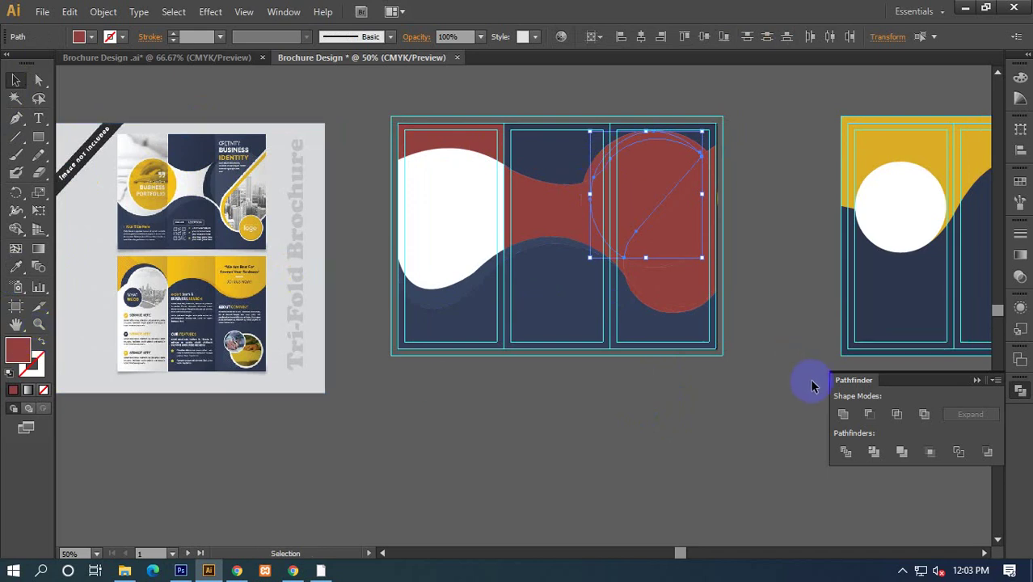
{"action": "left_click", "coordinate": [844, 454]}
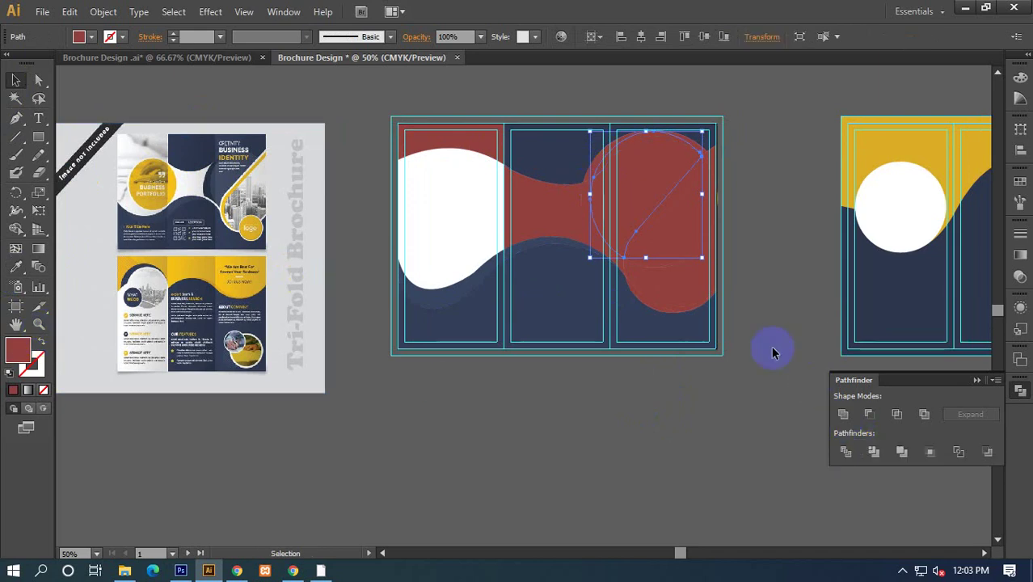
{"action": "left_click", "coordinate": [17, 308]}
{"action": "left_click", "coordinate": [16, 267]}
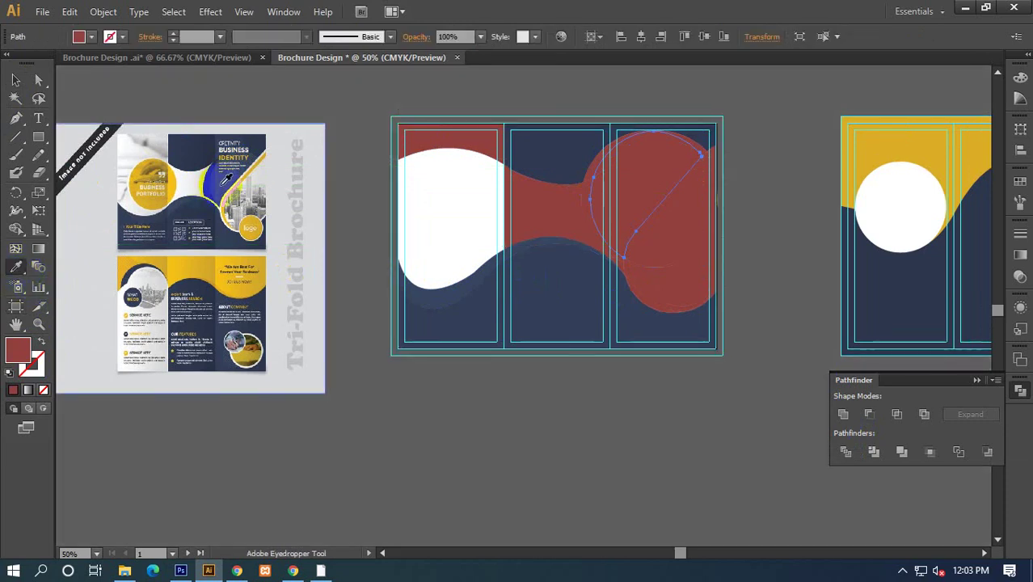
{"action": "left_click", "coordinate": [226, 182]}
{"action": "left_click", "coordinate": [16, 79]}
Stretch the small piece near the circle's bottom upward to reshape it.
{"action": "left_click", "coordinate": [544, 347]}
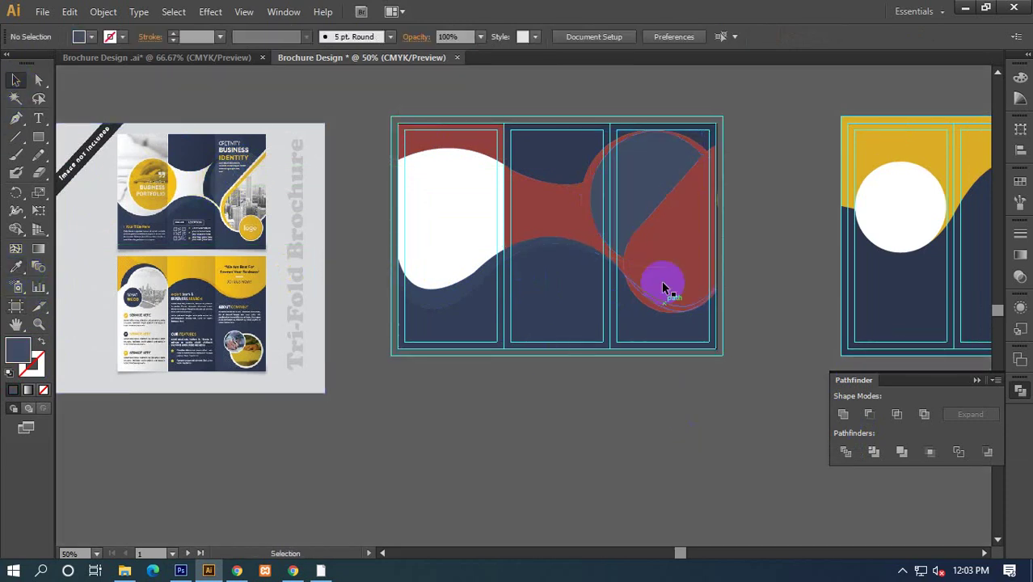
{"action": "left_click", "coordinate": [663, 242]}
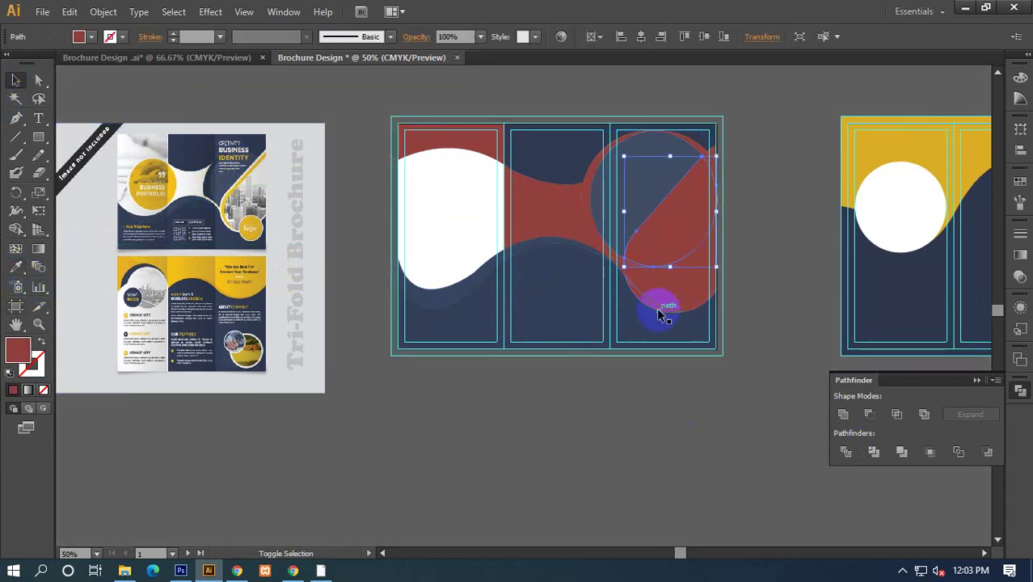
{"action": "left_click", "coordinate": [688, 320]}
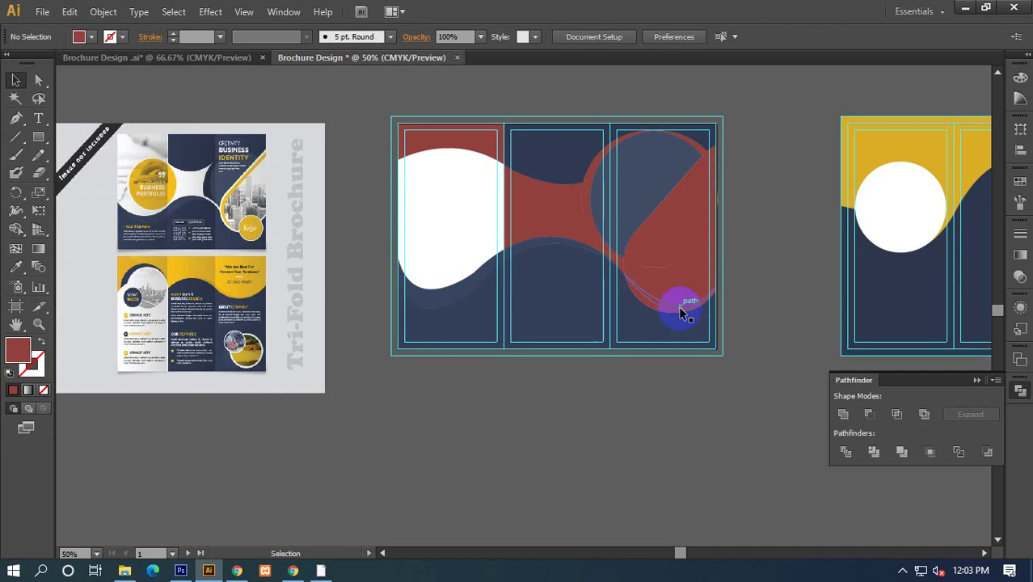
{"action": "left_click", "coordinate": [680, 312]}
{"action": "left_click", "coordinate": [683, 361]}
{"action": "left_click", "coordinate": [671, 299]}
{"action": "left_click_drag", "start_coordinate": [670, 289], "coordinate": [671, 250]}
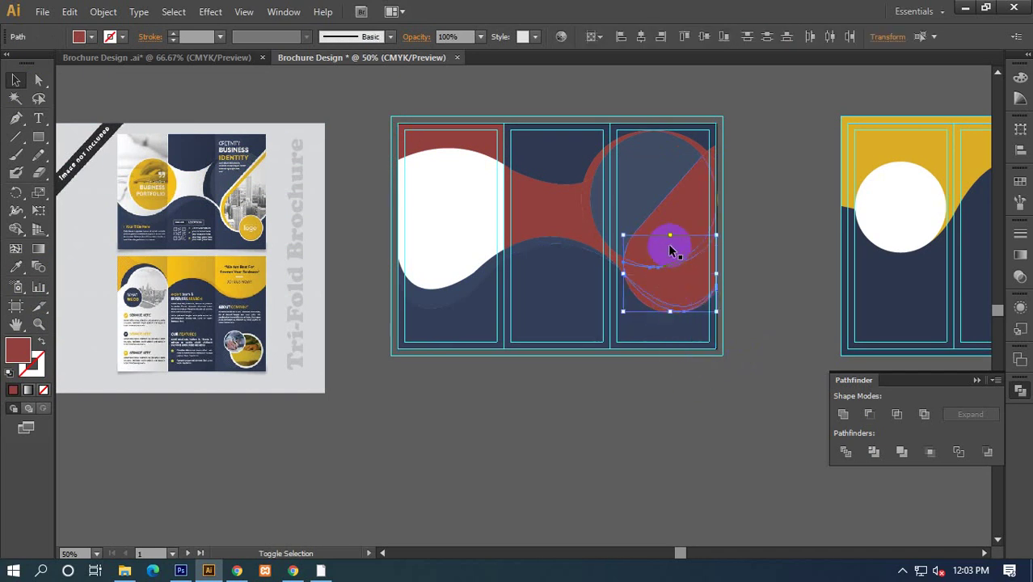
{"action": "mouse_move", "coordinate": [644, 302]}
{"action": "left_mouse_down"}
{"action": "mouse_move", "coordinate": [670, 208]}
{"action": "mouse_move", "coordinate": [716, 168]}
{"action": "left_mouse_up"}
{"action": "left_click", "coordinate": [758, 238]}
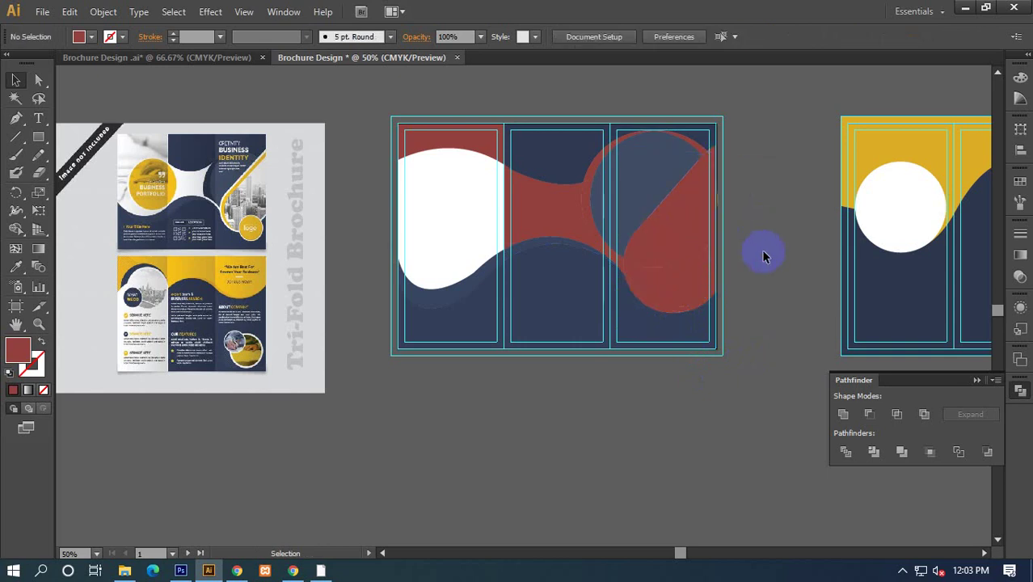
{"action": "scroll", "coordinate": [748, 258], "scroll_direction": "right", "scroll_amount": 1}
{"action": "left_click", "coordinate": [501, 235]}
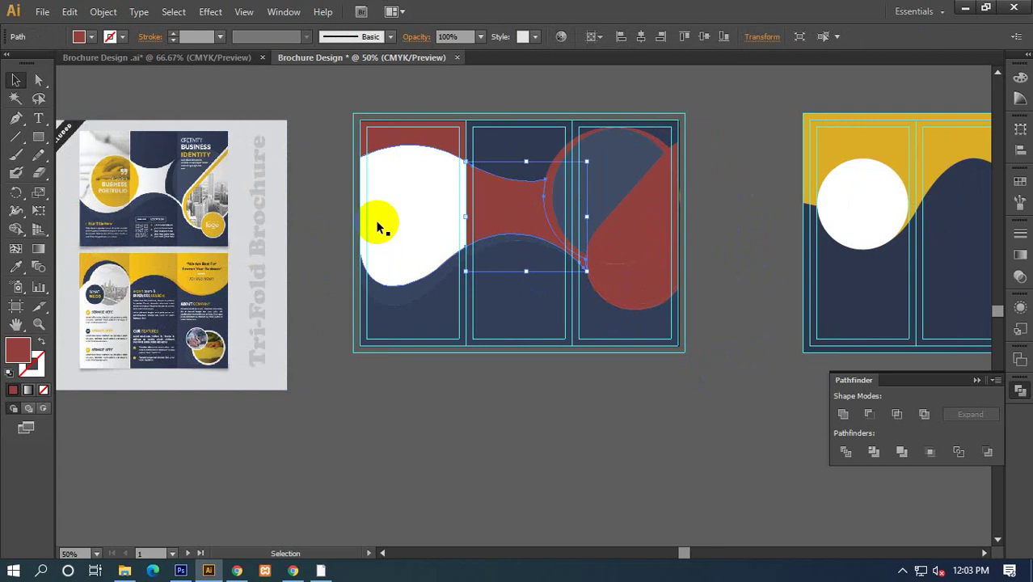
Delete the red middle band, unite the thin path with the red circle, and make it navy.
{"action": "key", "text": "Delete"}
{"action": "left_click", "coordinate": [547, 198]}
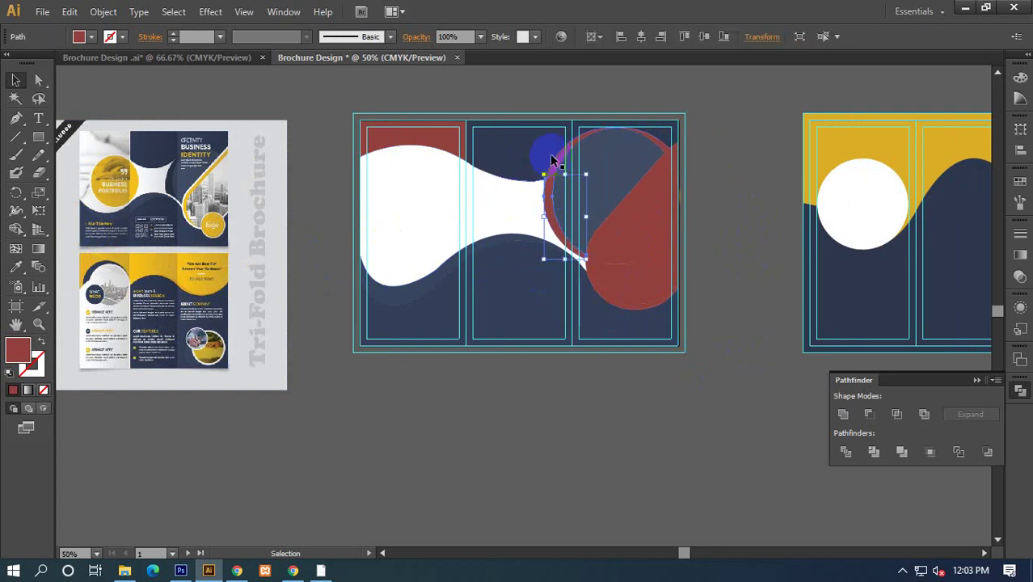
{"action": "left_click", "coordinate": [560, 167], "text": "shift"}
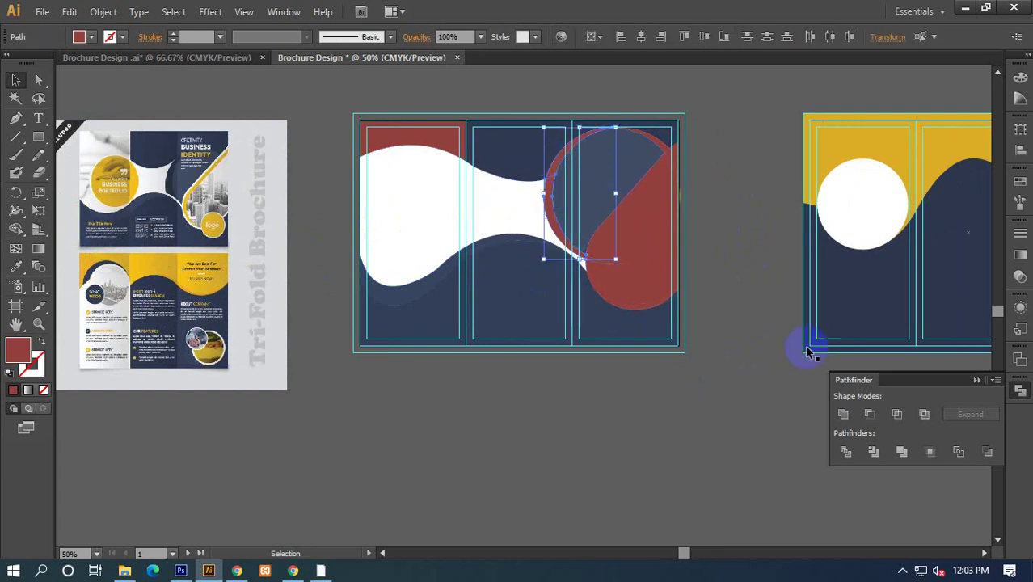
{"action": "left_click", "coordinate": [845, 416]}
{"action": "left_click", "coordinate": [15, 266]}
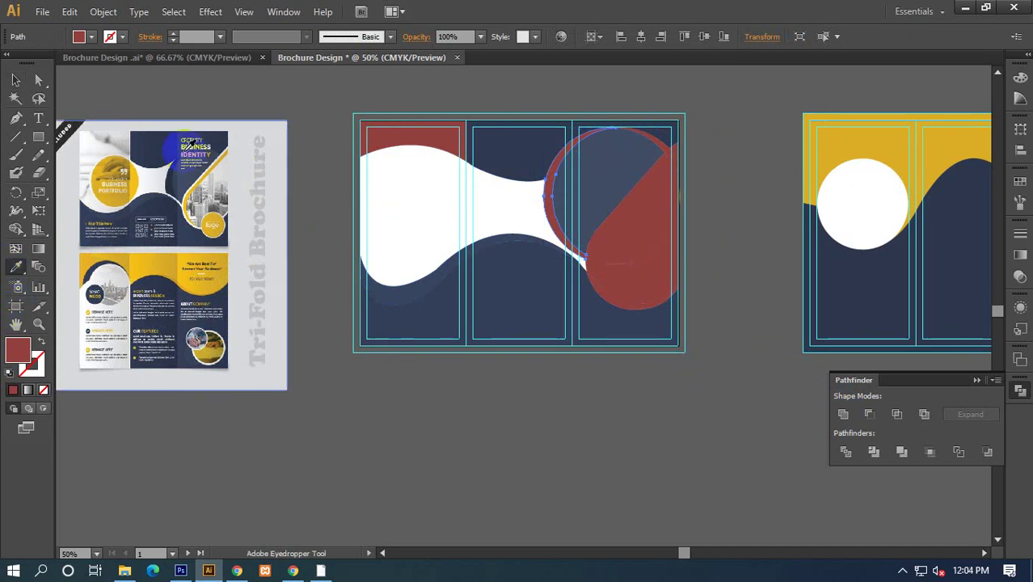
{"action": "left_click", "coordinate": [172, 169]}
{"action": "left_click", "coordinate": [15, 80]}
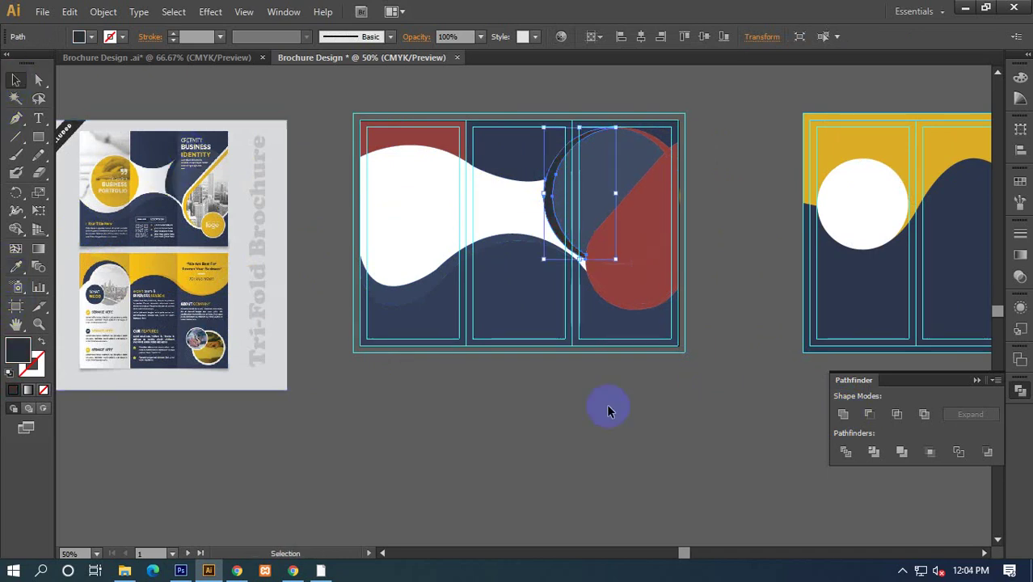
{"action": "left_click", "coordinate": [607, 411]}
Fill the small red top-left corner piece navy and unite it with the background.
{"action": "left_click_drag", "start_coordinate": [620, 162], "coordinate": [613, 160]}
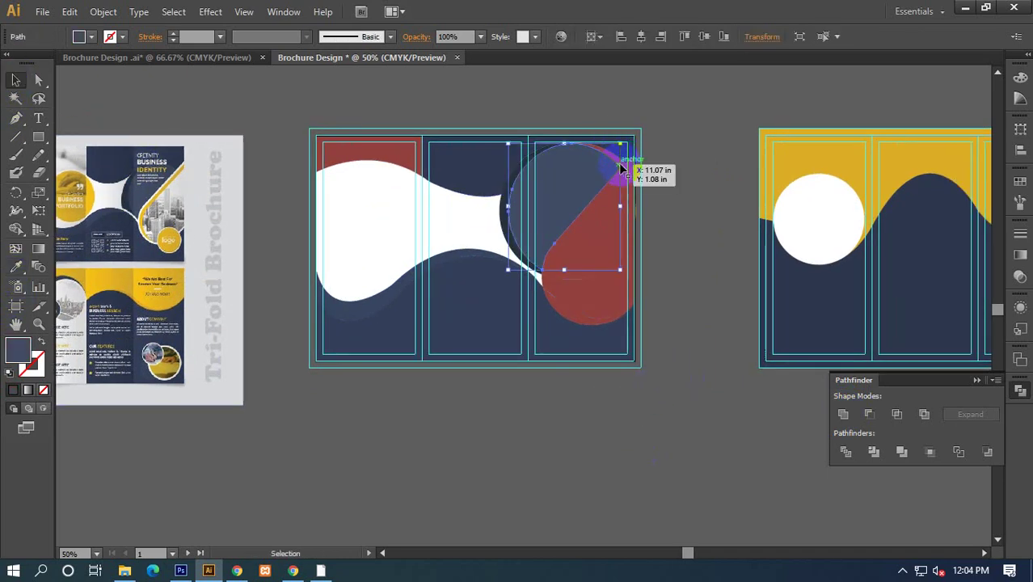
{"action": "left_click", "coordinate": [15, 267]}
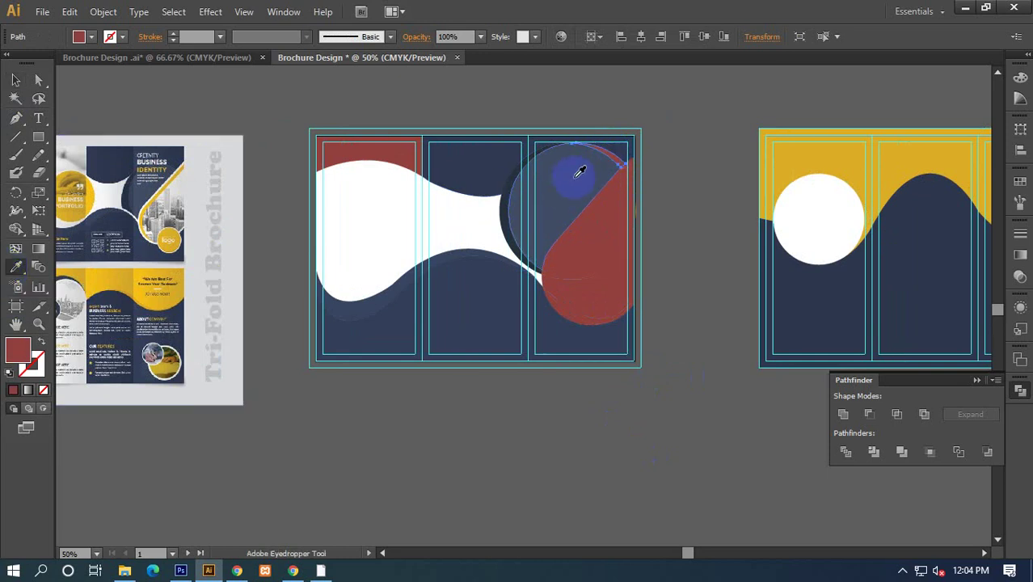
{"action": "left_click", "coordinate": [15, 80]}
{"action": "left_click", "coordinate": [619, 289]}
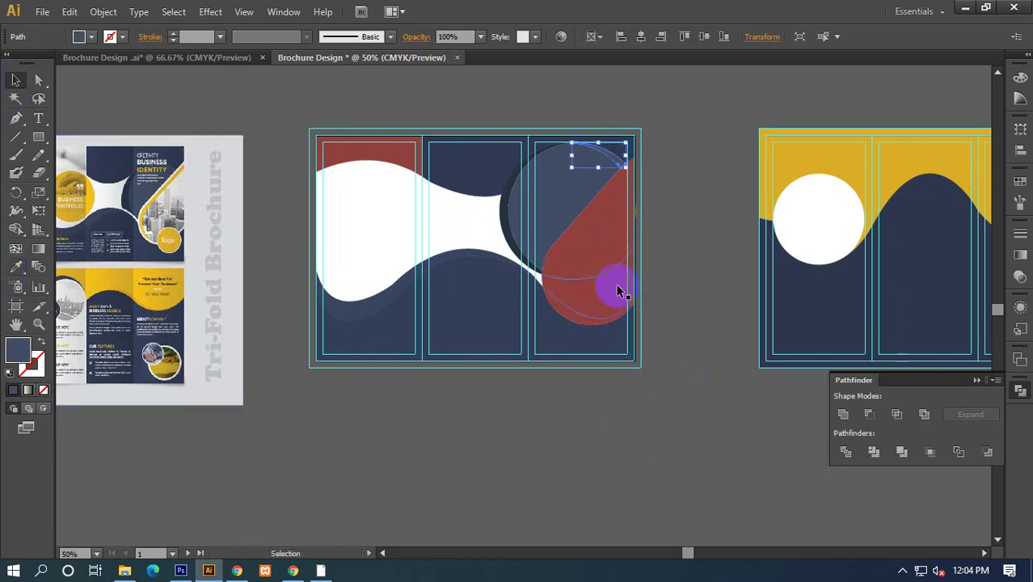
{"action": "left_click", "coordinate": [564, 211]}
{"action": "left_click", "coordinate": [709, 421]}
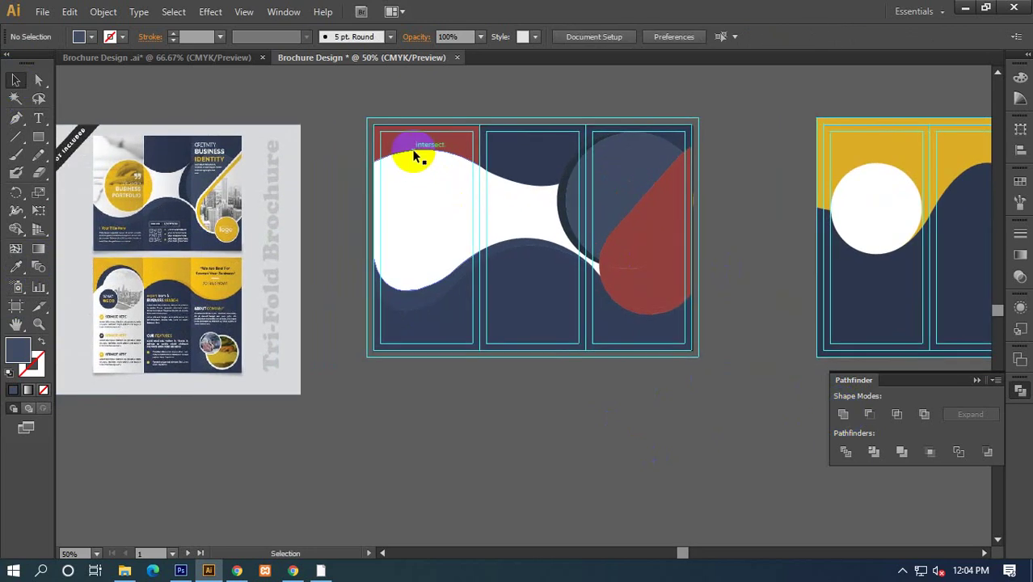
{"action": "left_click", "coordinate": [412, 147]}
{"action": "left_click", "coordinate": [15, 266]}
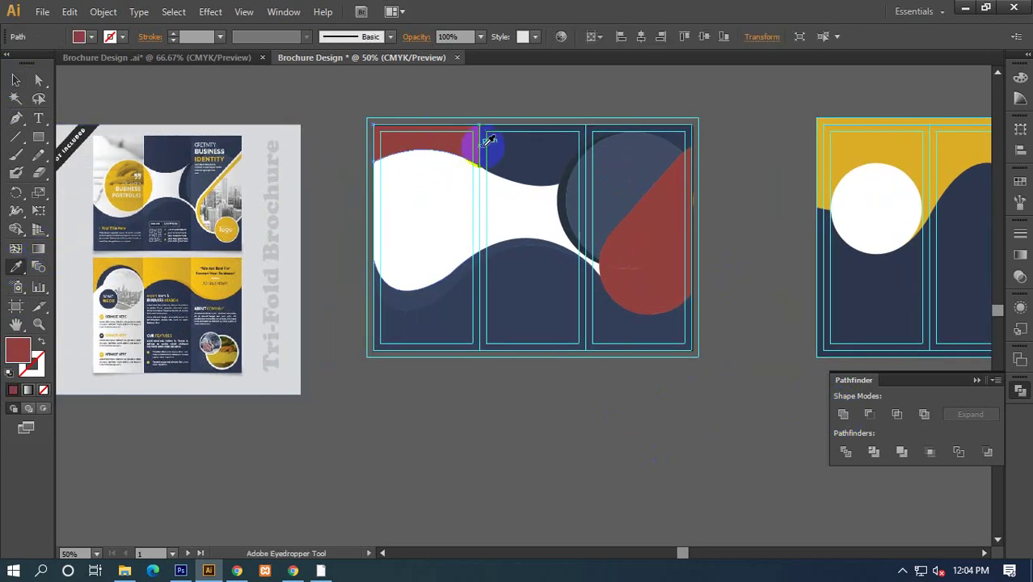
{"action": "left_click", "coordinate": [194, 119]}
{"action": "left_click", "coordinate": [15, 80]}
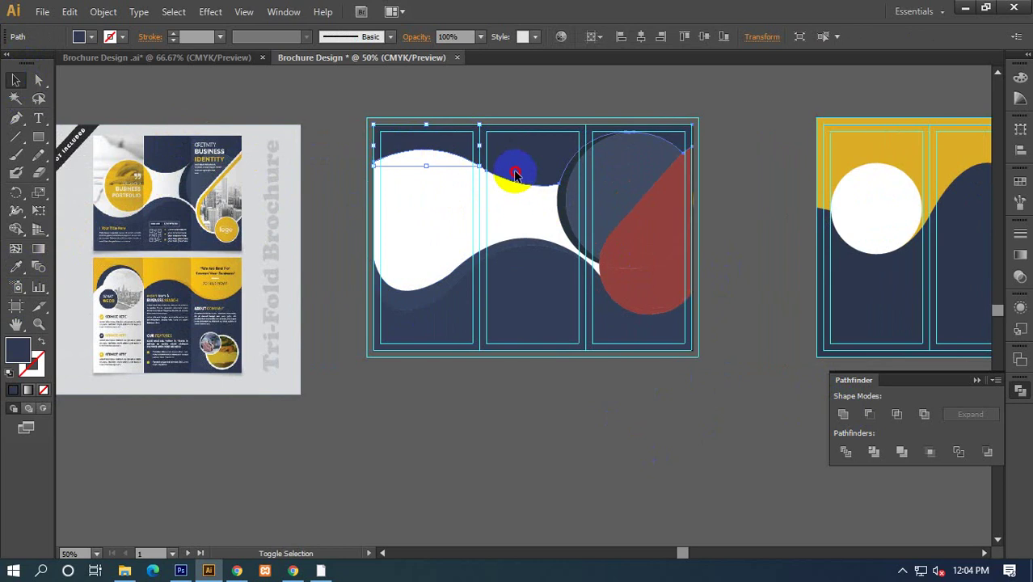
{"action": "left_click", "coordinate": [843, 413]}
{"action": "left_click", "coordinate": [731, 279]}
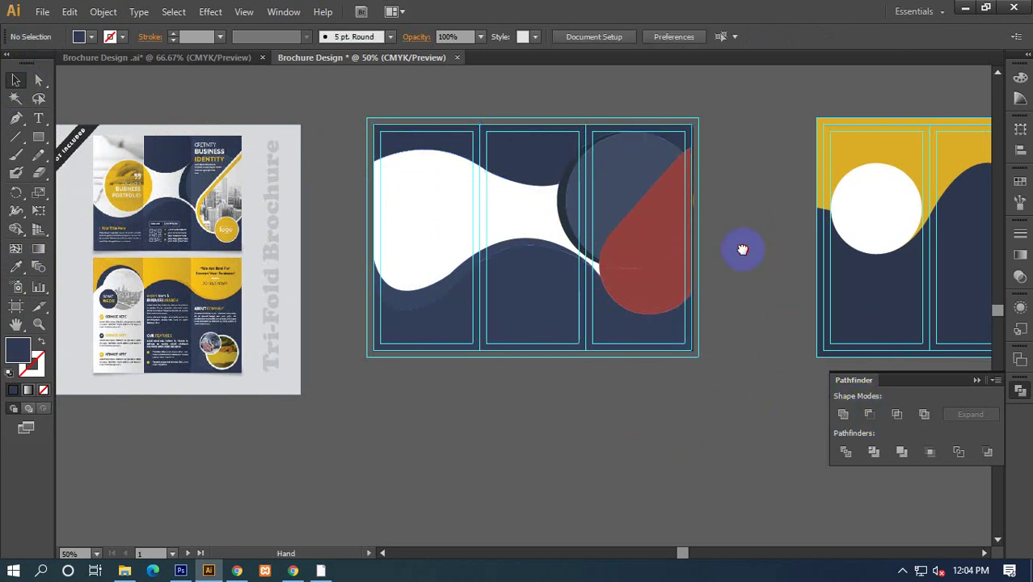
{"action": "left_click_drag", "start_coordinate": [740, 246], "coordinate": [732, 219]}
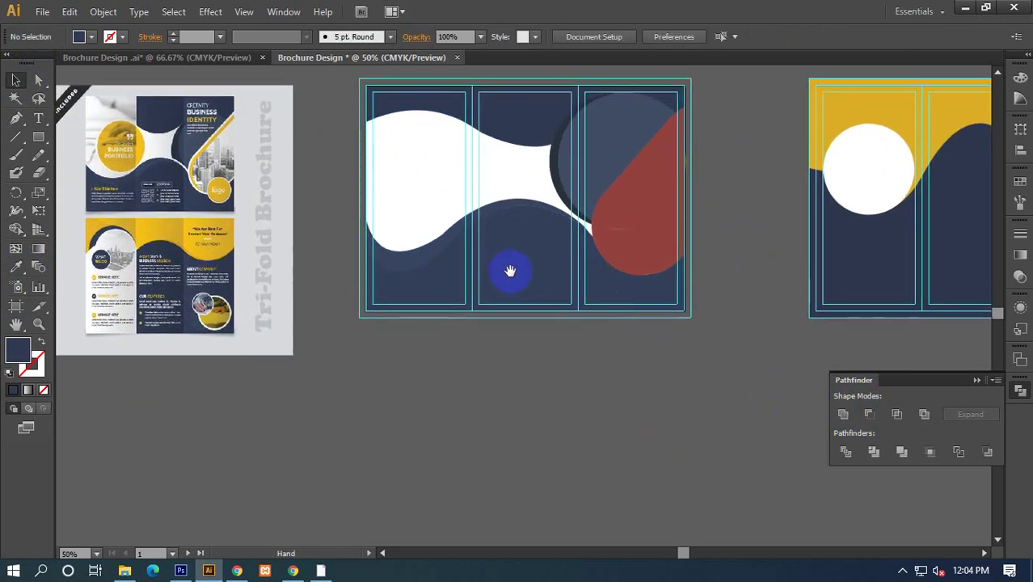
{"action": "left_click", "coordinate": [485, 271]}
{"action": "left_click", "coordinate": [643, 386]}
{"action": "left_click", "coordinate": [634, 237]}
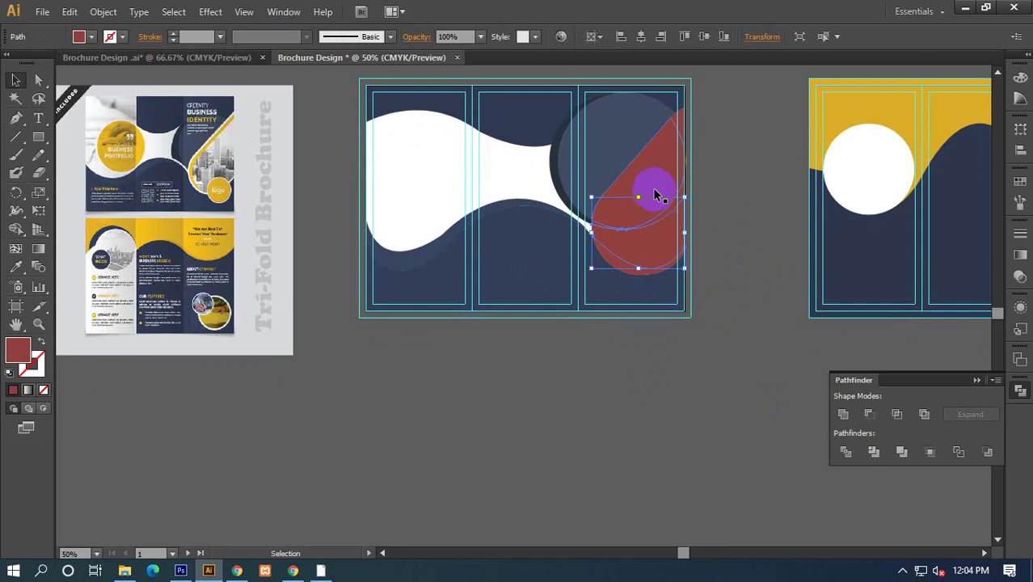
{"action": "left_click", "coordinate": [620, 152]}
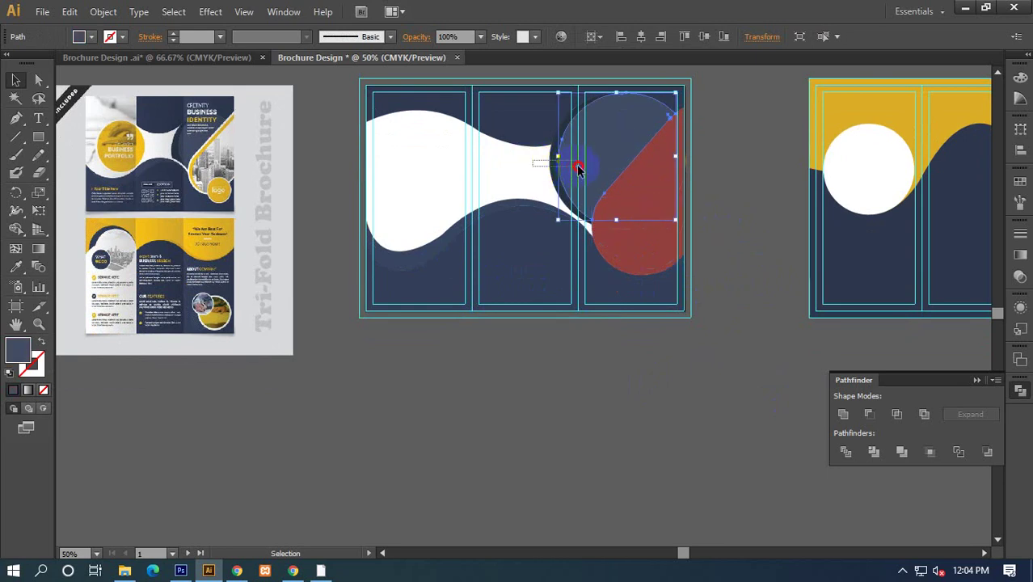
{"action": "key", "text": "a"}
{"action": "key", "text": "ctrl+x"}
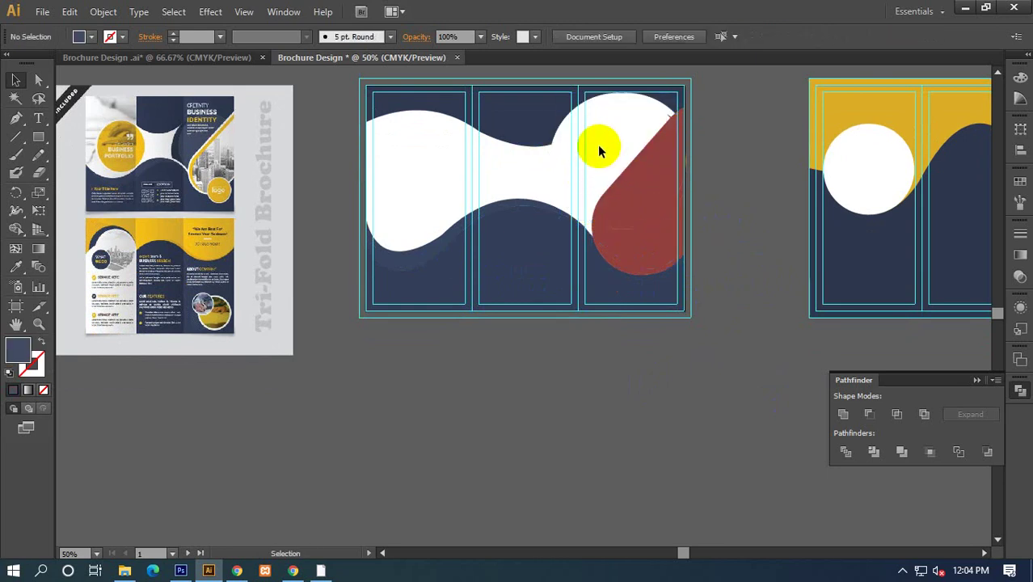
{"action": "mouse_move", "coordinate": [599, 150]}
{"action": "left_mouse_down"}
{"action": "mouse_move", "coordinate": [662, 231]}
{"action": "mouse_move", "coordinate": [669, 216]}
{"action": "left_mouse_up"}
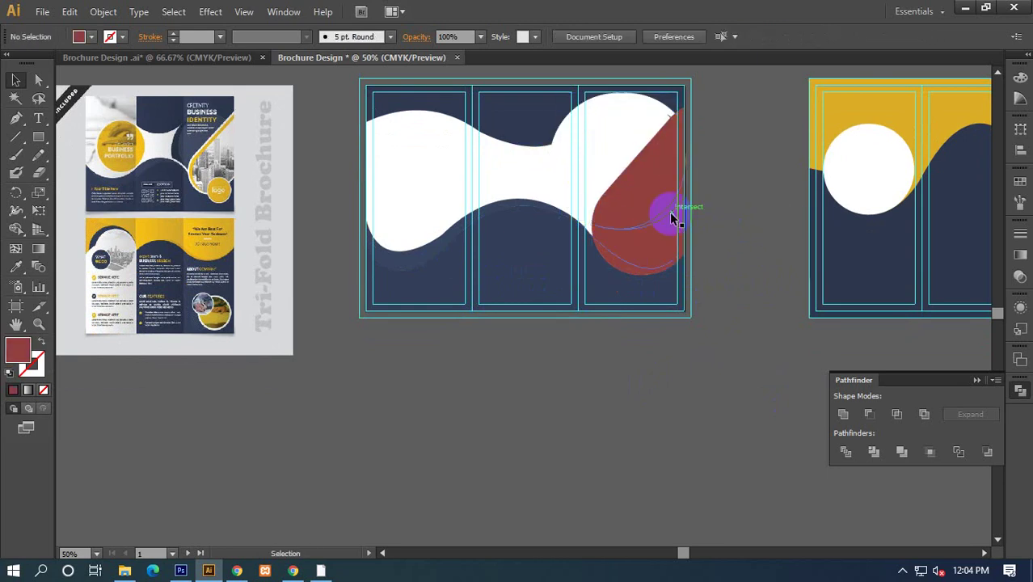
{"action": "left_click_drag", "start_coordinate": [604, 173], "coordinate": [724, 275]}
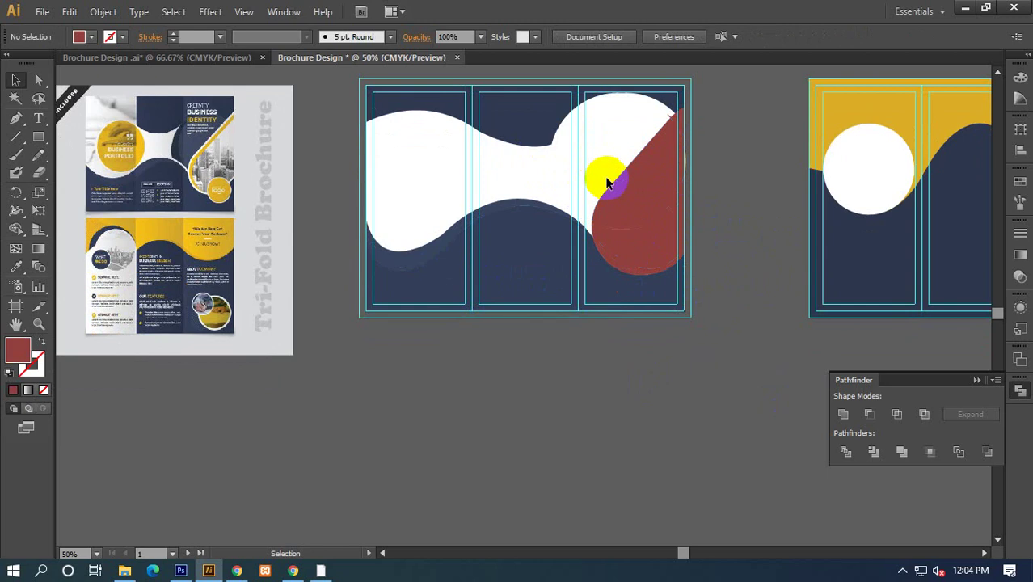
{"action": "left_click", "coordinate": [846, 414]}
{"action": "left_click_drag", "start_coordinate": [603, 183], "coordinate": [631, 166]}
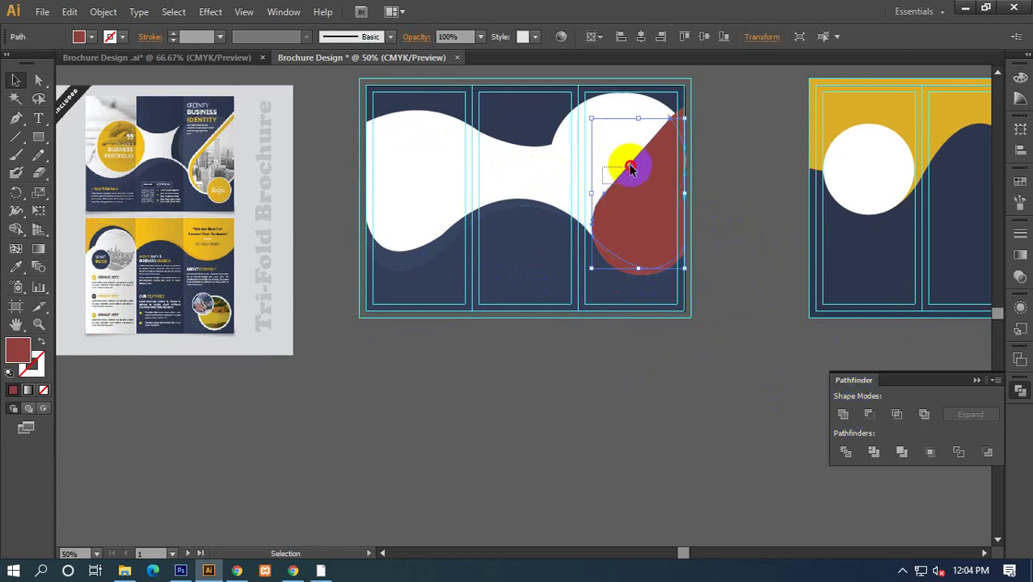
{"action": "left_click", "coordinate": [563, 293]}
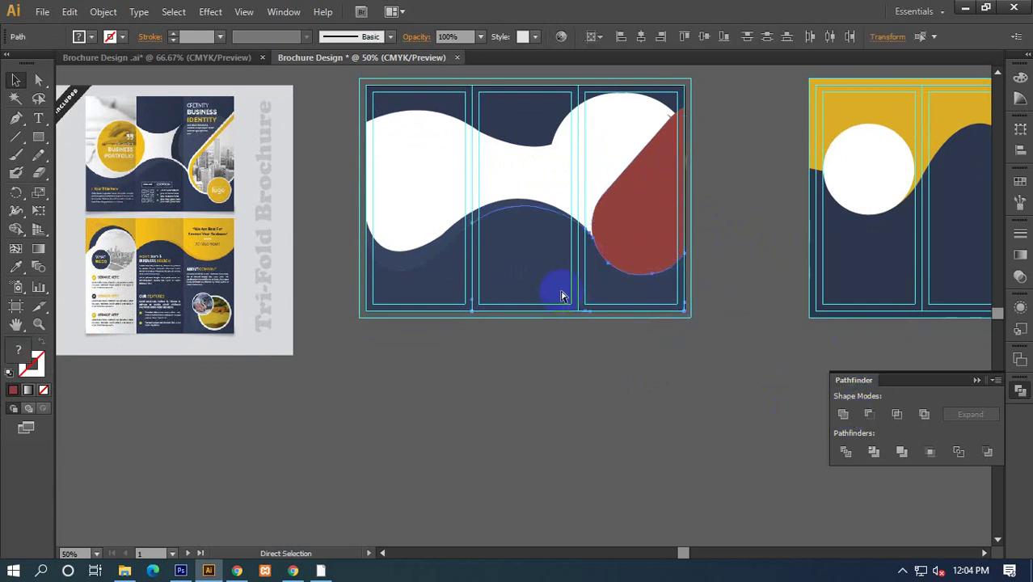
{"action": "key", "text": "Delete"}
{"action": "left_click_drag", "start_coordinate": [521, 172], "coordinate": [575, 283]}
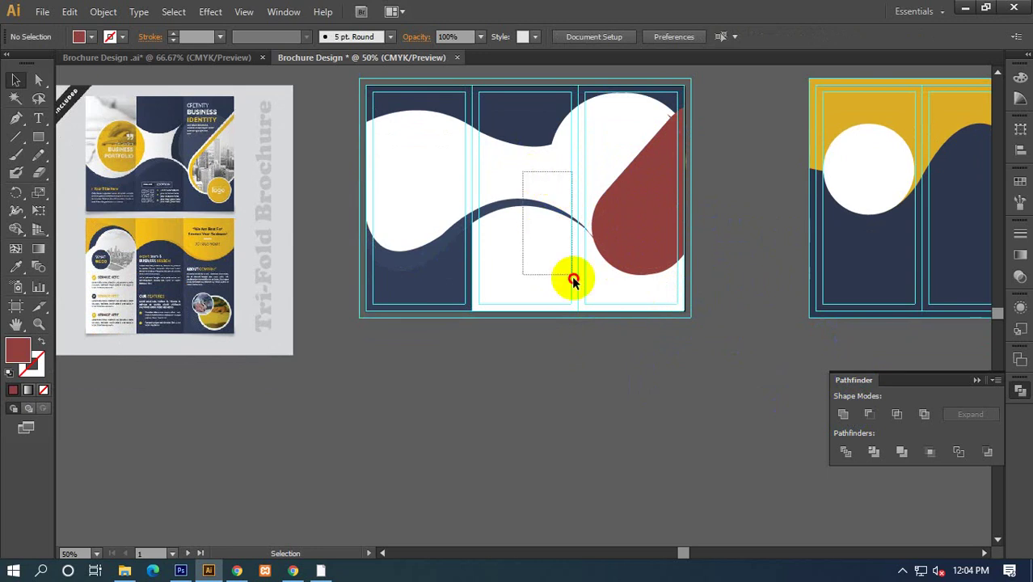
{"action": "left_click", "coordinate": [579, 293]}
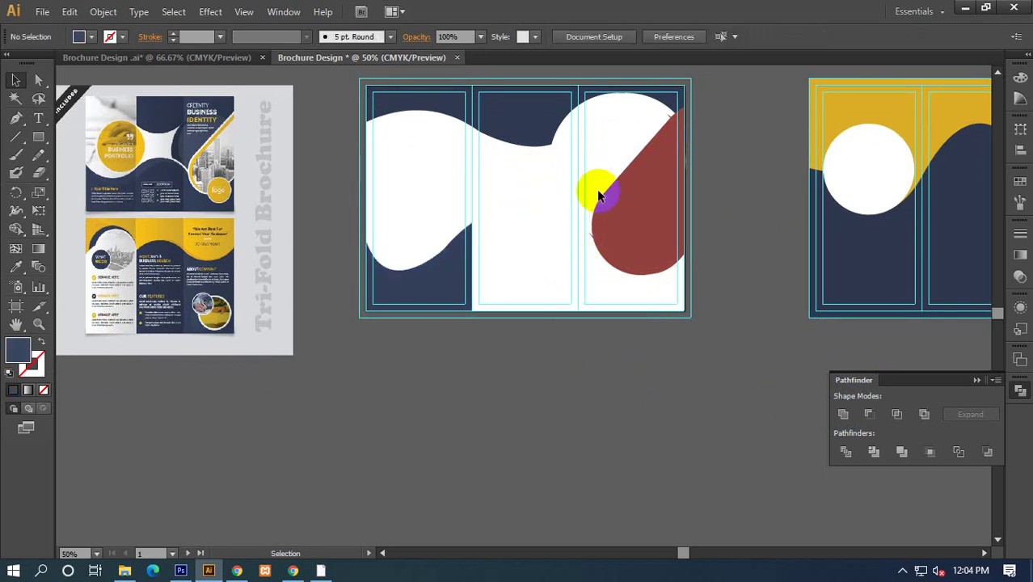
{"action": "scroll", "coordinate": [595, 260], "scroll_direction": "up", "scroll_amount": 3, "text": "alt"}
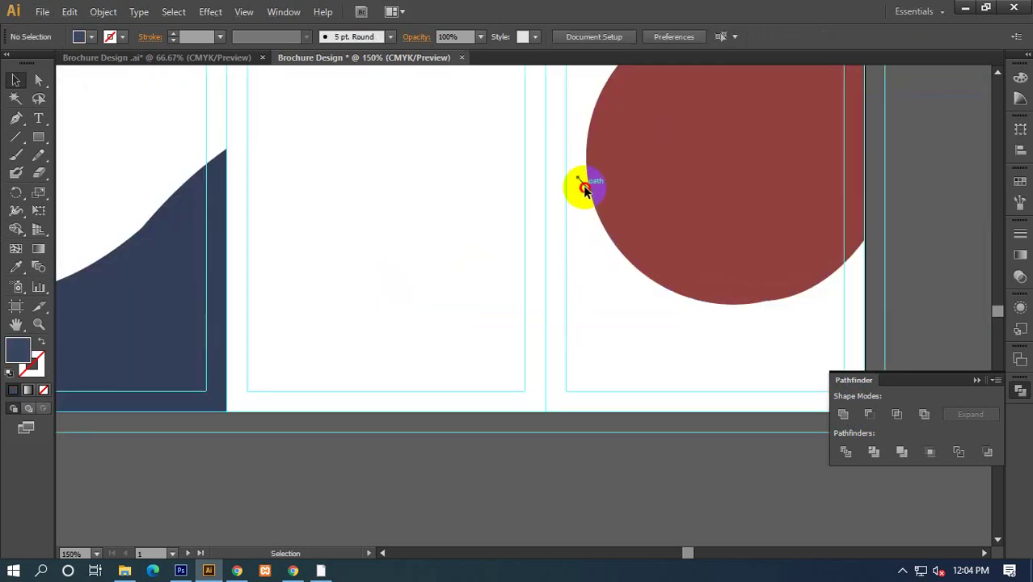
{"action": "left_click", "coordinate": [586, 188]}
{"action": "scroll", "coordinate": [673, 288], "scroll_direction": "down", "scroll_amount": 2}
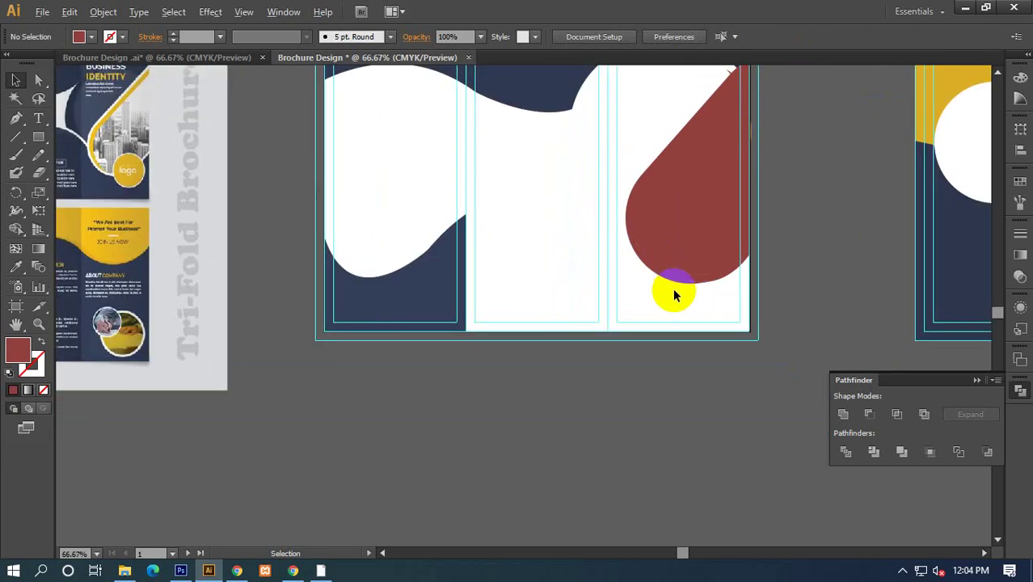
{"action": "left_click_drag", "start_coordinate": [641, 127], "coordinate": [744, 327]}
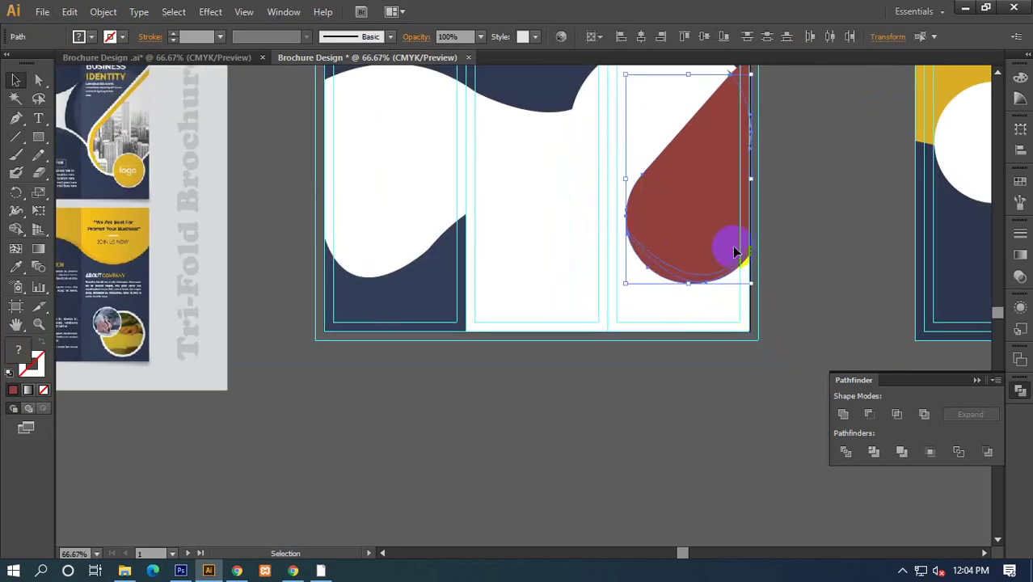
{"action": "left_click", "coordinate": [843, 414]}
{"action": "scroll", "coordinate": [790, 316], "scroll_direction": "up", "scroll_amount": 3}
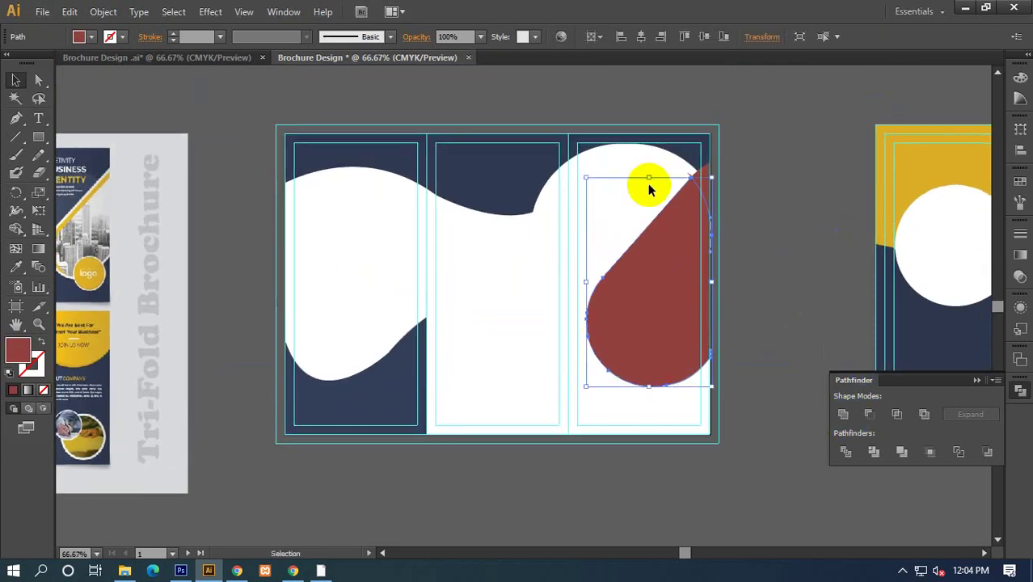
{"action": "left_click", "coordinate": [680, 167]}
{"action": "scroll", "coordinate": [687, 173], "scroll_direction": "up", "scroll_amount": 5}
{"action": "left_click", "coordinate": [665, 200]}
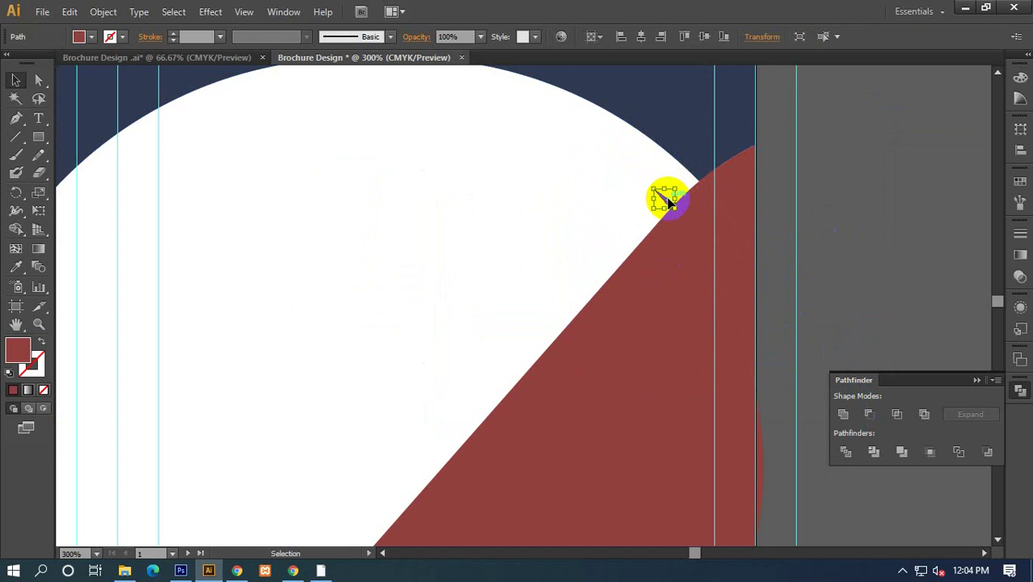
{"action": "left_click", "coordinate": [778, 260]}
{"action": "scroll", "coordinate": [648, 249], "scroll_direction": "down", "scroll_amount": 1}
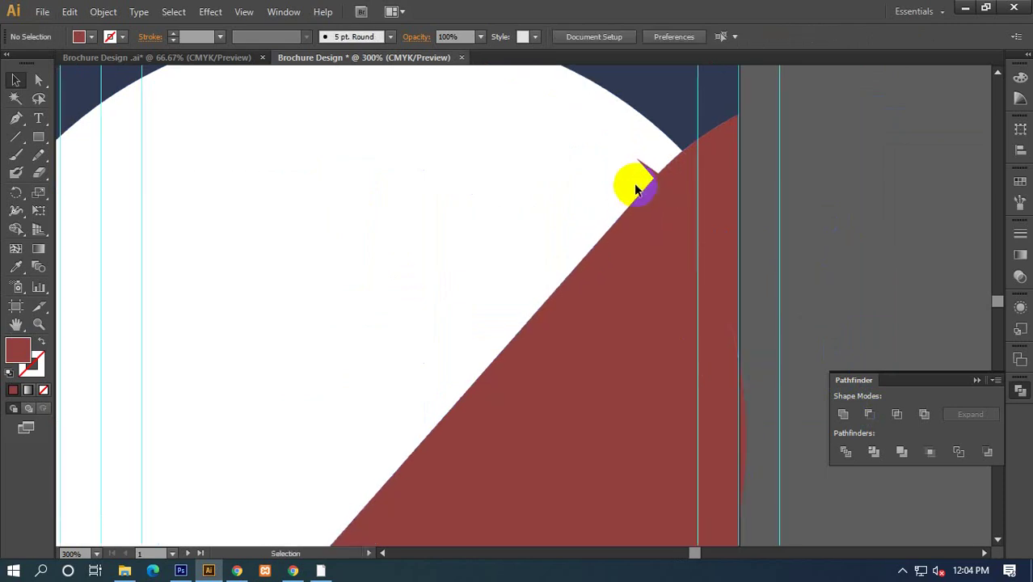
{"action": "scroll", "coordinate": [671, 226], "scroll_direction": "down", "scroll_amount": 2}
{"action": "scroll", "coordinate": [715, 265], "scroll_direction": "down", "scroll_amount": 1}
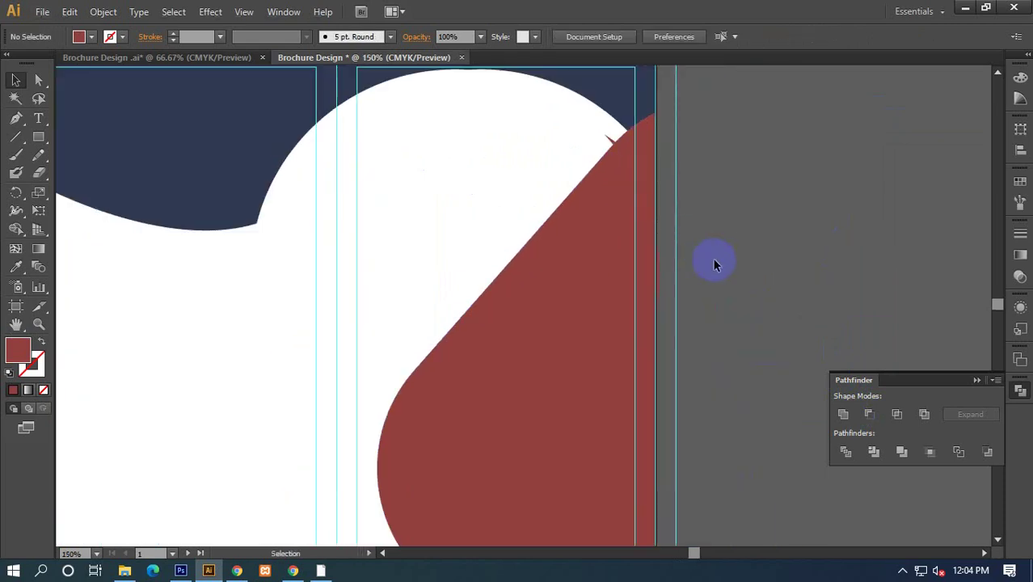
{"action": "left_click", "coordinate": [635, 161]}
{"action": "left_click", "coordinate": [721, 308]}
{"action": "scroll", "coordinate": [677, 291], "scroll_direction": "down", "scroll_amount": 5}
{"action": "left_click", "coordinate": [564, 217]}
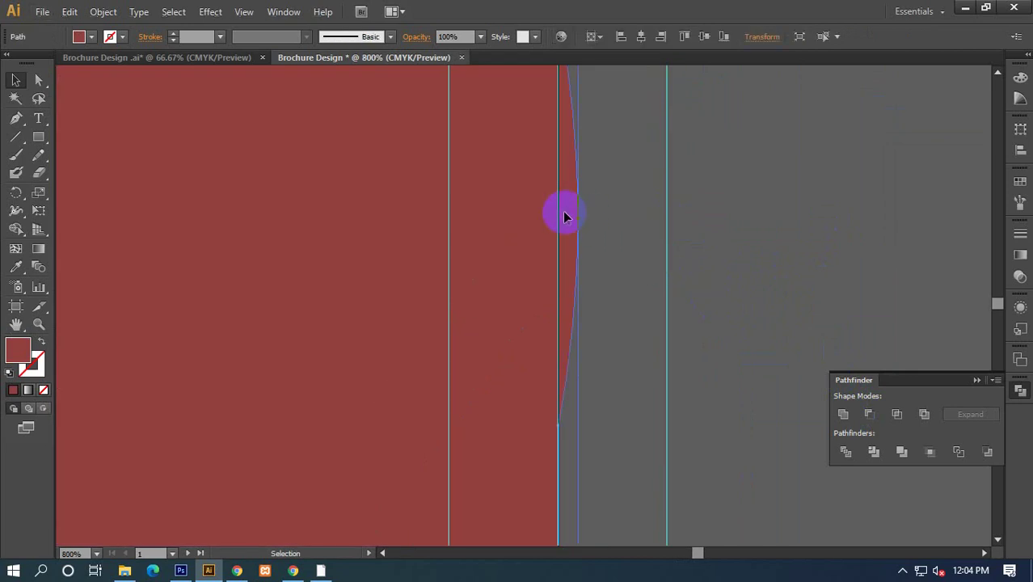
{"action": "key", "text": "Delete"}
{"action": "key", "text": "ctrl+z"}
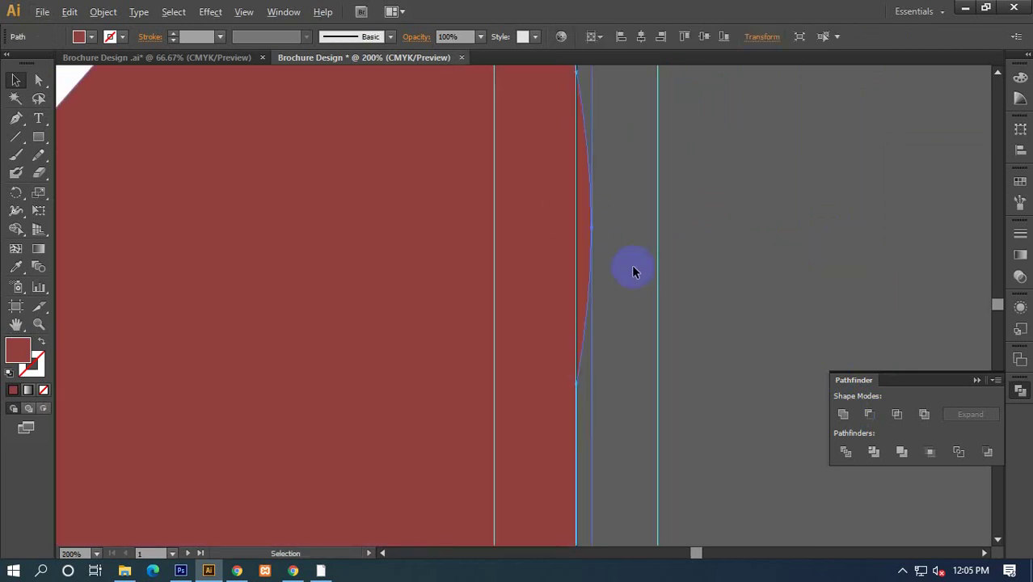
{"action": "scroll", "coordinate": [632, 264], "scroll_direction": "down", "scroll_amount": 4}
{"action": "left_click", "coordinate": [624, 154]}
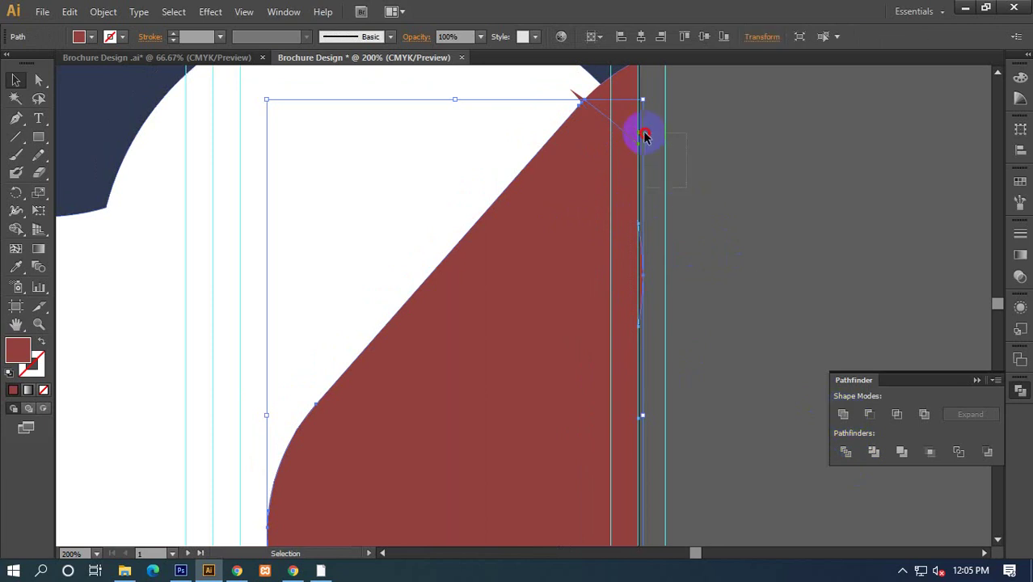
{"action": "left_click", "coordinate": [643, 134], "text": "shift"}
{"action": "left_click", "coordinate": [843, 414]}
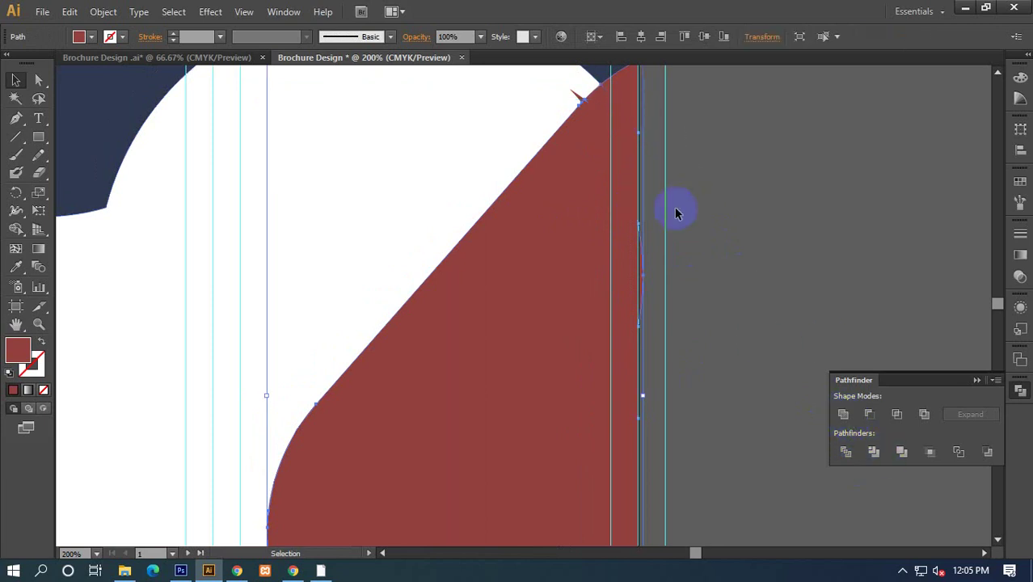
{"action": "key", "text": "ctrl+0"}
{"action": "left_click", "coordinate": [728, 357]}
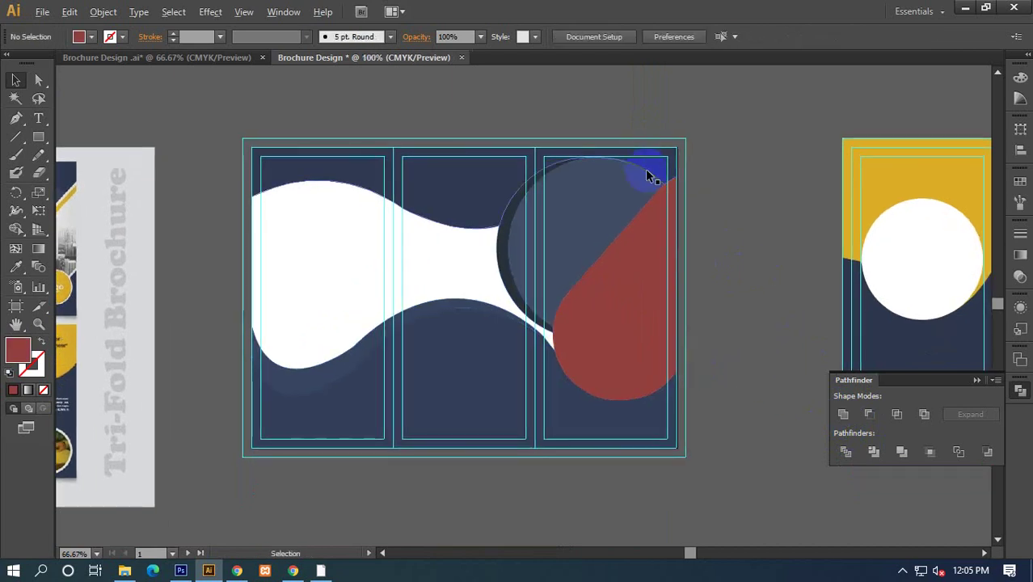
Inspect the dark wave shape on the right panel in isolation mode, then exit.
{"action": "scroll", "coordinate": [647, 169], "scroll_direction": "up", "scroll_amount": 5}
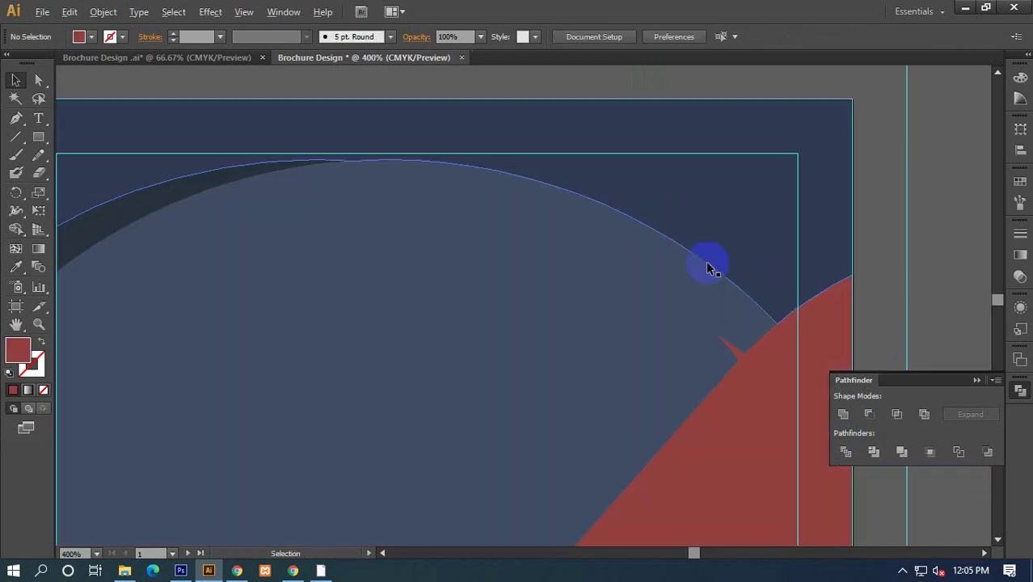
{"action": "left_click", "coordinate": [735, 347]}
{"action": "double_click", "coordinate": [735, 351]}
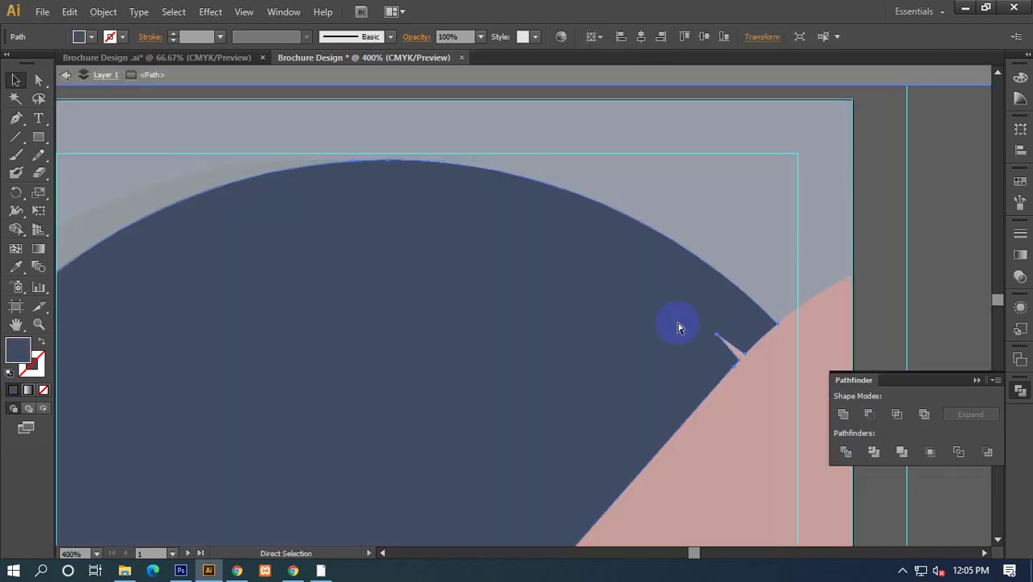
{"action": "left_click", "coordinate": [841, 308]}
{"action": "left_click", "coordinate": [740, 349]}
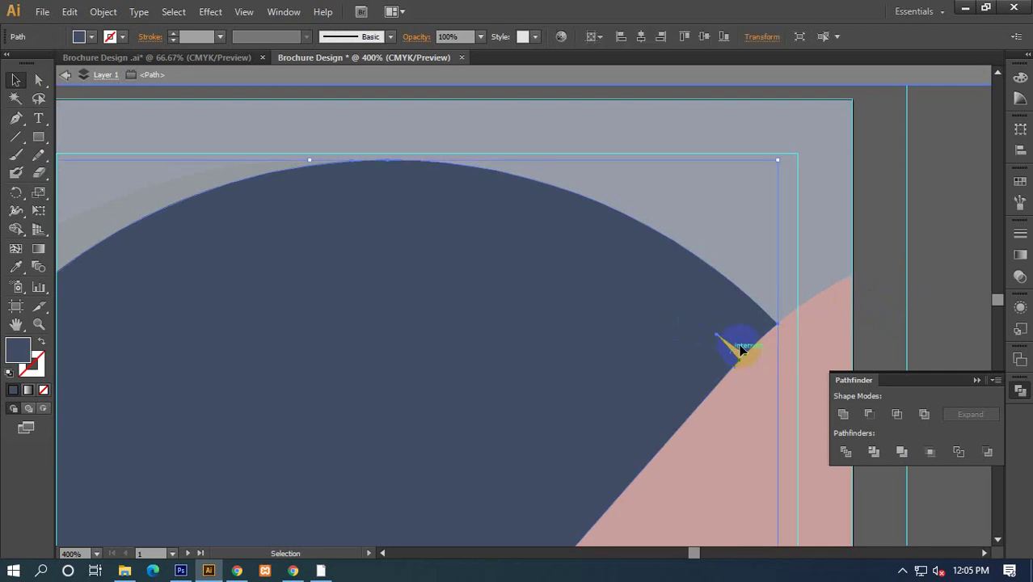
{"action": "double_click", "coordinate": [885, 329]}
Fill the red curved shape with yellow sampled from the reference brochure.
{"action": "scroll", "coordinate": [883, 328], "scroll_direction": "down", "scroll_amount": 5}
{"action": "mouse_move", "coordinate": [871, 336]}
{"action": "left_mouse_down"}
{"action": "mouse_move", "coordinate": [616, 236]}
{"action": "mouse_move", "coordinate": [663, 224]}
{"action": "left_mouse_up"}
{"action": "scroll", "coordinate": [661, 214], "scroll_direction": "down", "scroll_amount": 1}
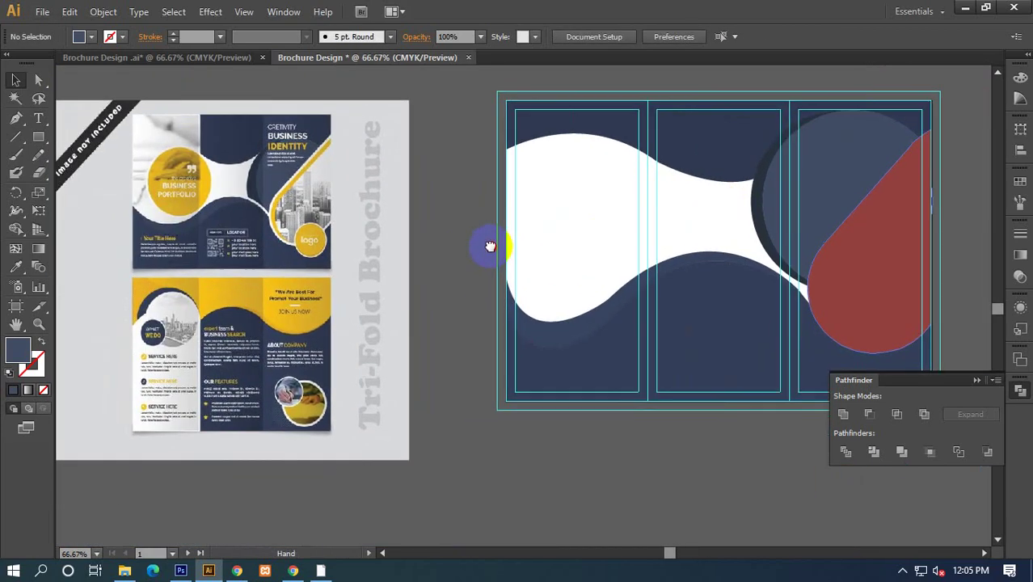
{"action": "scroll", "coordinate": [490, 246], "scroll_direction": "down", "scroll_amount": 1}
{"action": "scroll", "coordinate": [525, 243], "scroll_direction": "right", "scroll_amount": 3}
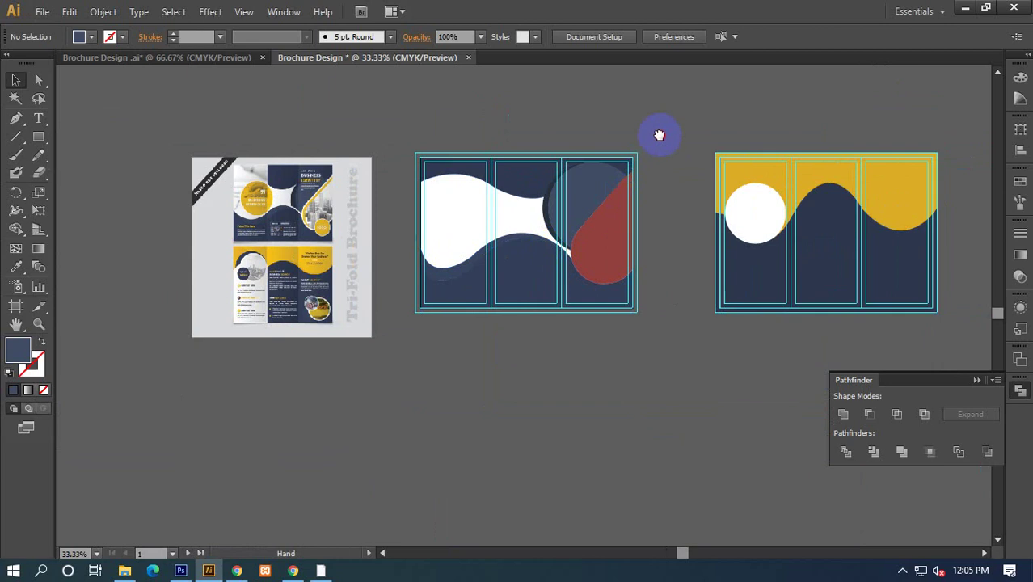
{"action": "left_click_drag", "start_coordinate": [660, 135], "coordinate": [654, 135]}
{"action": "left_click", "coordinate": [610, 264]}
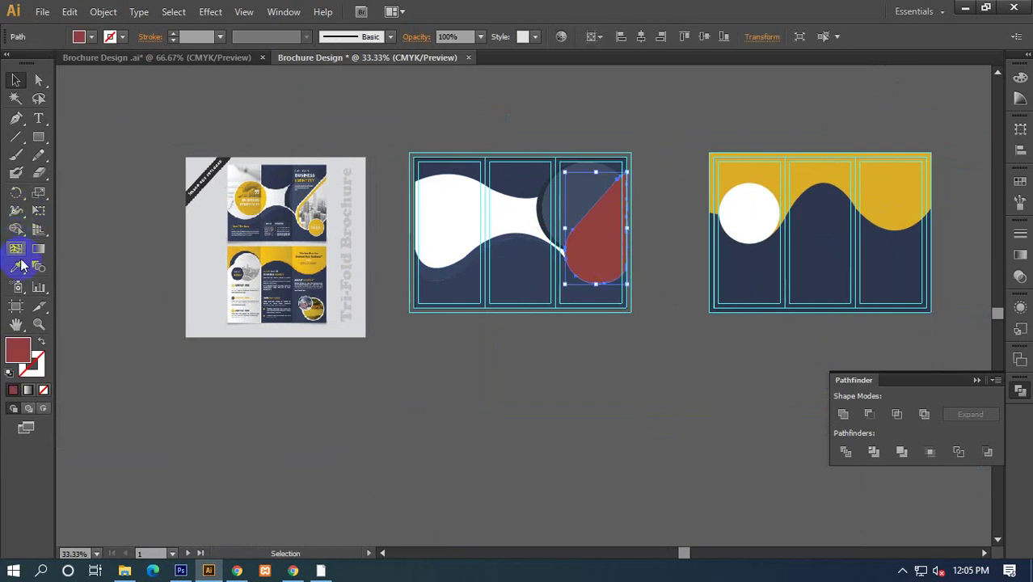
{"action": "left_click", "coordinate": [18, 267]}
{"action": "left_click", "coordinate": [266, 257]}
{"action": "left_click", "coordinate": [19, 81]}
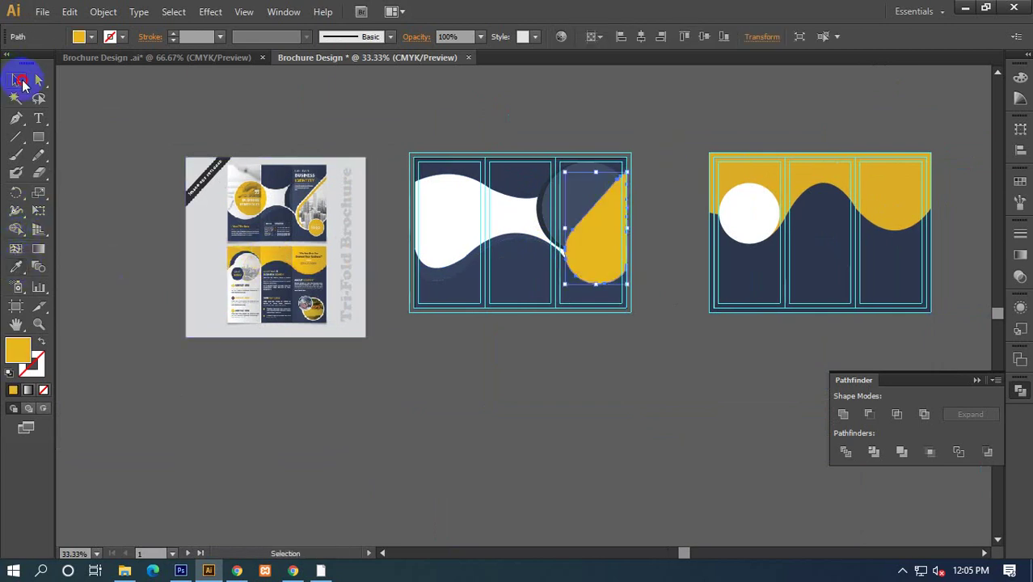
{"action": "left_click_drag", "start_coordinate": [670, 427], "coordinate": [598, 416]}
{"action": "left_click", "coordinate": [526, 305]}
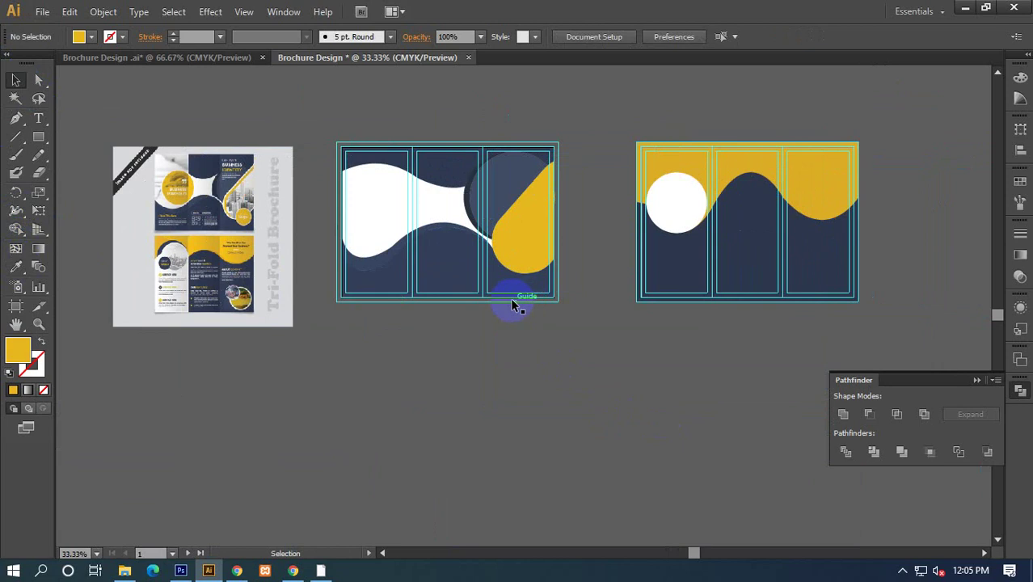
Switch to the browser and replace the Google Images query with 'image'.
{"action": "left_click", "coordinate": [370, 190]}
{"action": "left_click", "coordinate": [410, 385]}
{"action": "left_click", "coordinate": [293, 571]}
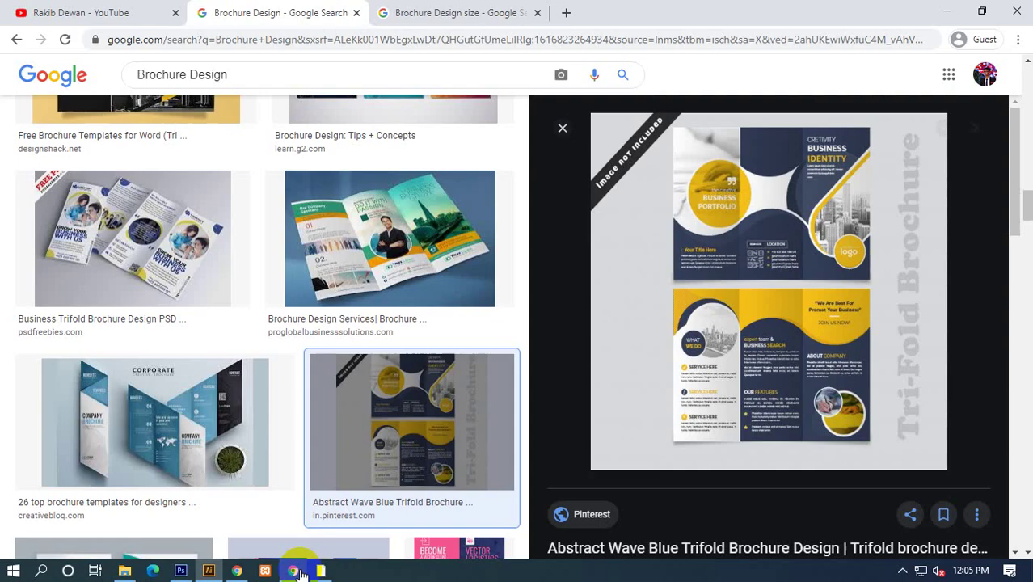
{"action": "left_click", "coordinate": [502, 15]}
{"action": "left_click_drag", "start_coordinate": [339, 75], "coordinate": [5, 32]}
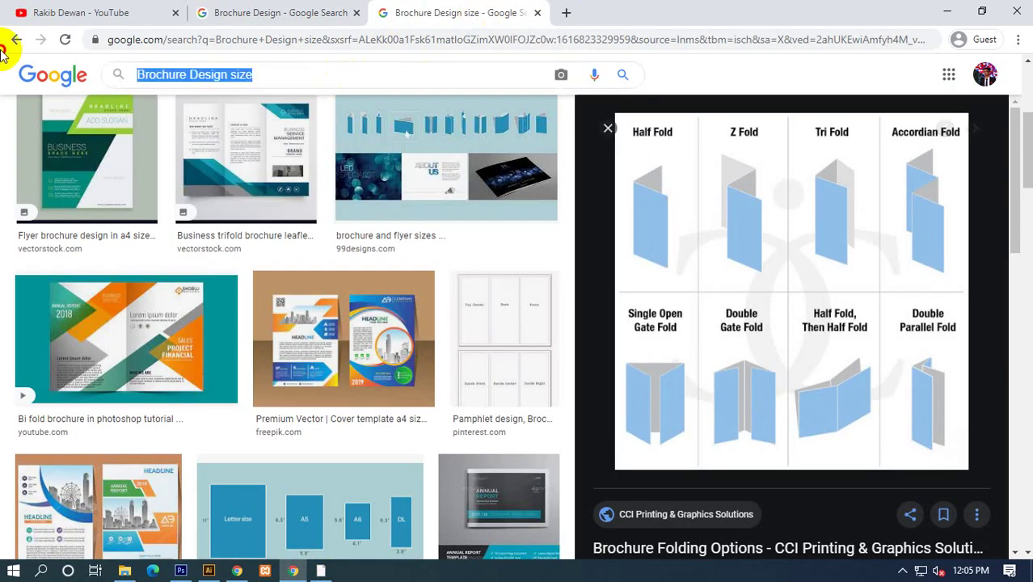
{"action": "type", "text": "image"}
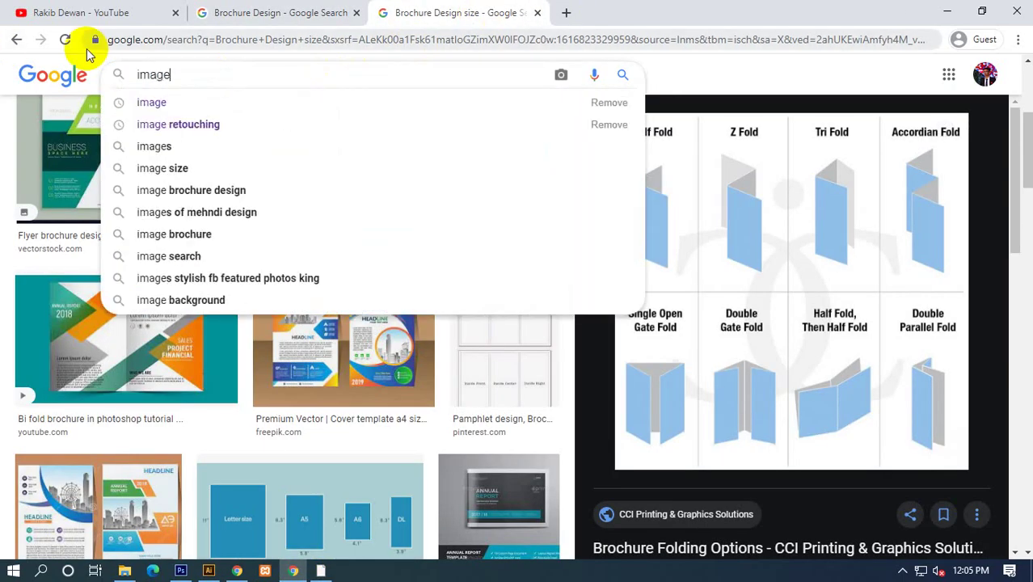
{"action": "key", "text": "Return"}
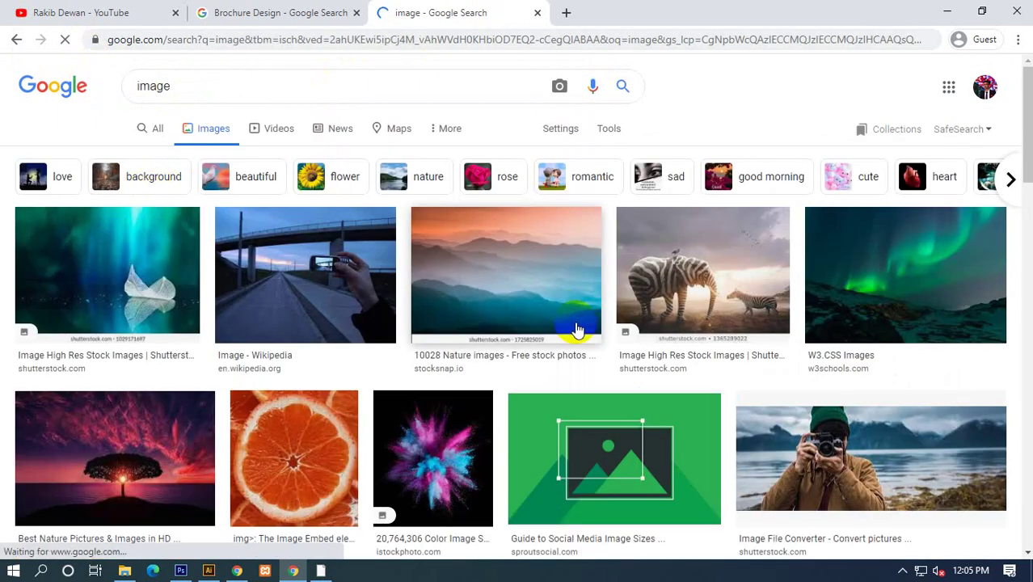
Refine the image search to 'corporate image'.
{"action": "scroll", "coordinate": [553, 344], "scroll_direction": "down", "scroll_amount": 5}
{"action": "scroll", "coordinate": [553, 344], "scroll_direction": "up", "scroll_amount": 3}
{"action": "scroll", "coordinate": [324, 307], "scroll_direction": "up", "scroll_amount": 3}
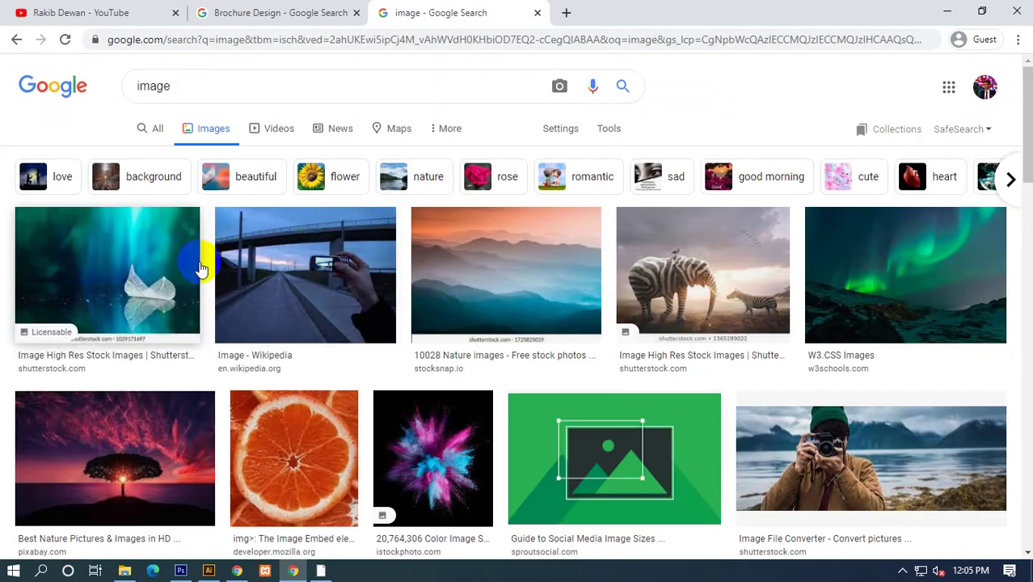
{"action": "left_click_drag", "start_coordinate": [219, 85], "coordinate": [0, 113]}
{"action": "type", "text": "o"}
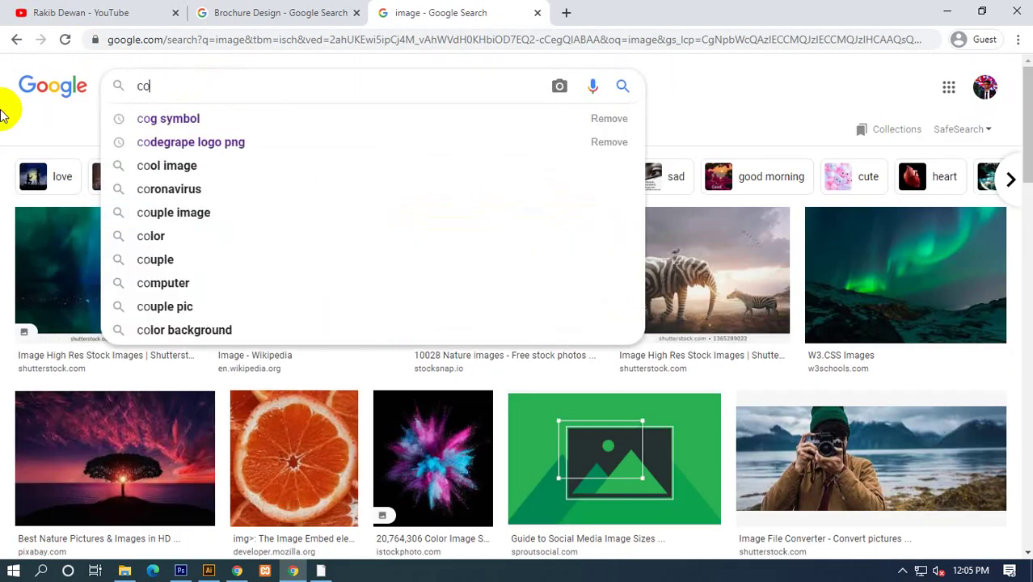
{"action": "type", "text": "rporate"}
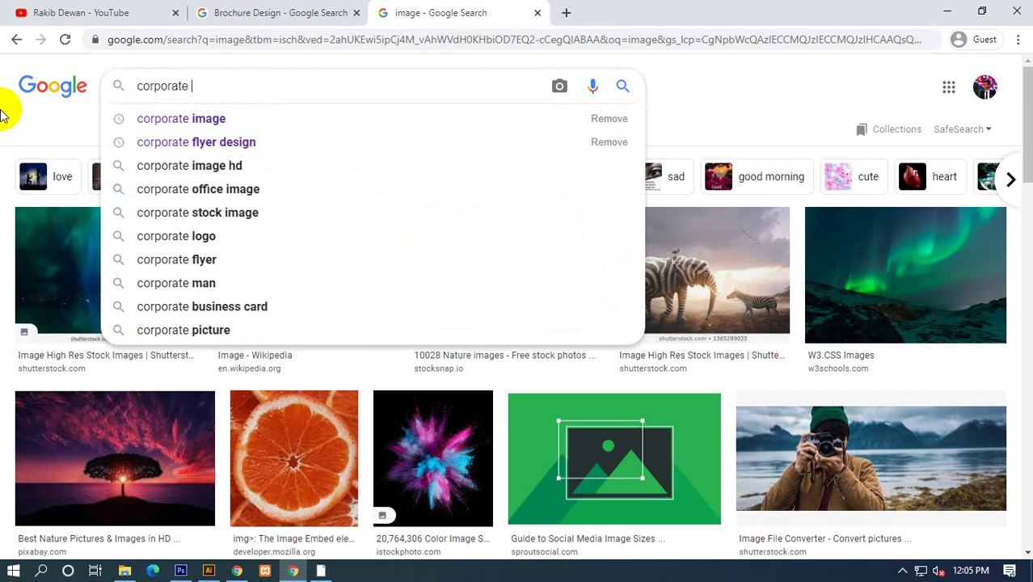
{"action": "left_click", "coordinate": [201, 138]}
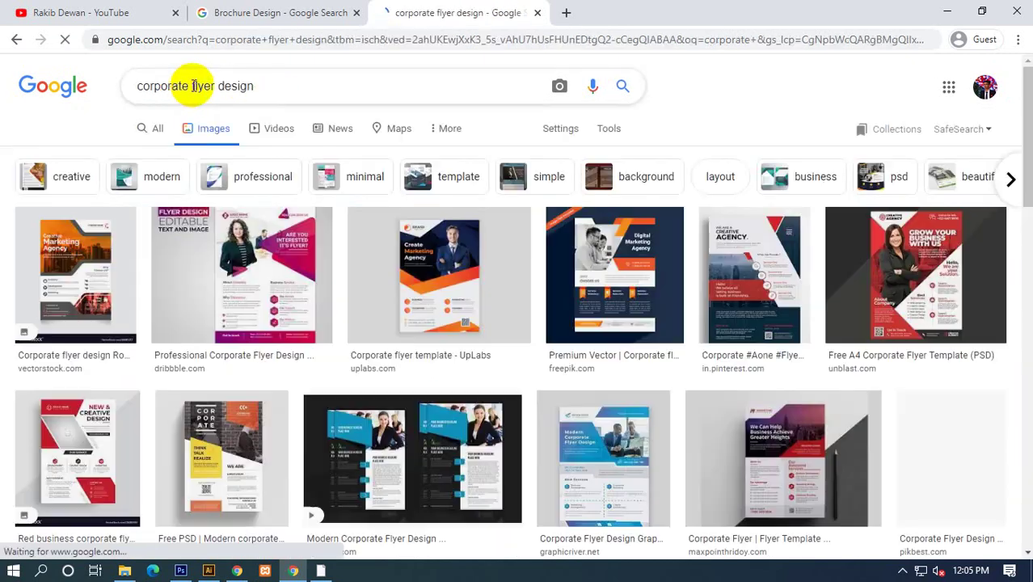
{"action": "left_click_drag", "start_coordinate": [193, 86], "coordinate": [339, 99]}
{"action": "key", "text": "BackSpace"}
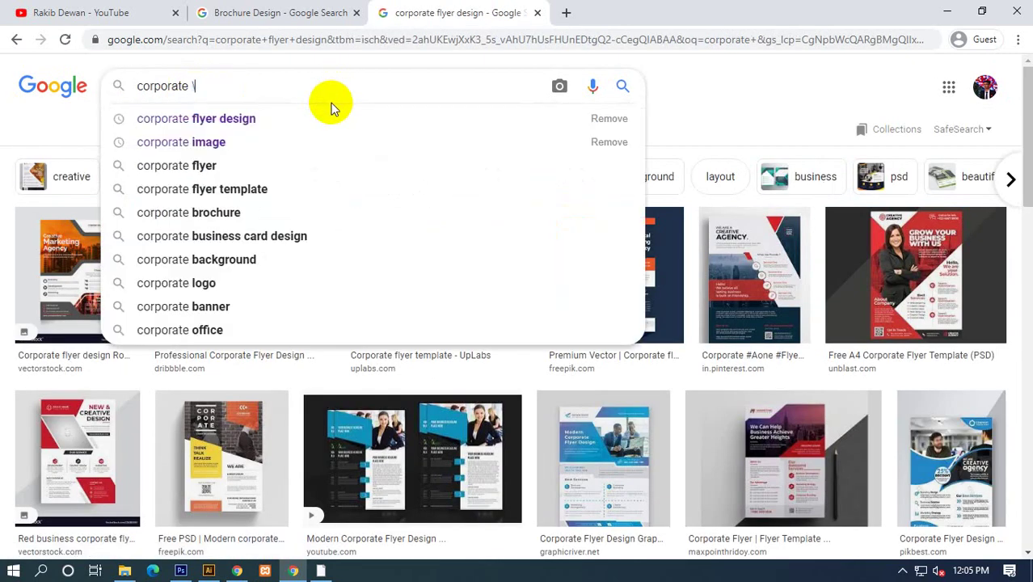
{"action": "left_click", "coordinate": [194, 142]}
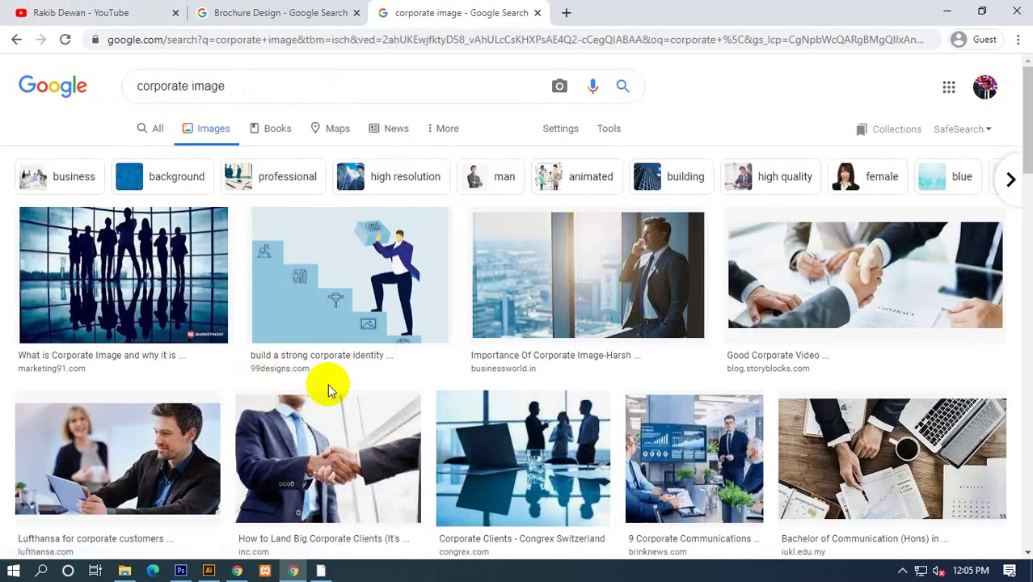
Open the glass-skyscraper photo, copy it, and return to Illustrator.
{"action": "scroll", "coordinate": [562, 356], "scroll_direction": "down", "scroll_amount": 5}
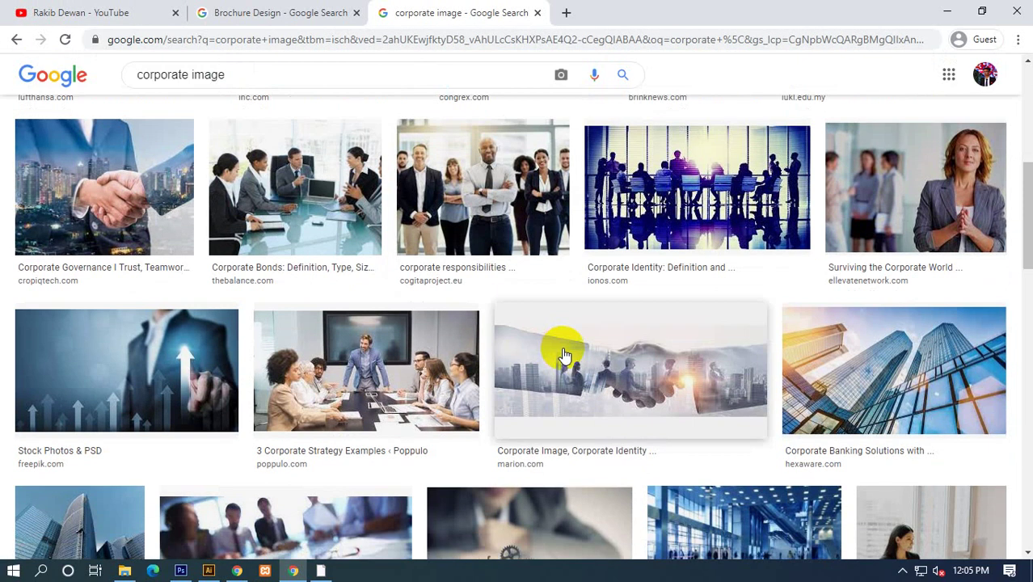
{"action": "scroll", "coordinate": [564, 356], "scroll_direction": "down", "scroll_amount": 1}
{"action": "scroll", "coordinate": [564, 356], "scroll_direction": "down", "scroll_amount": 3}
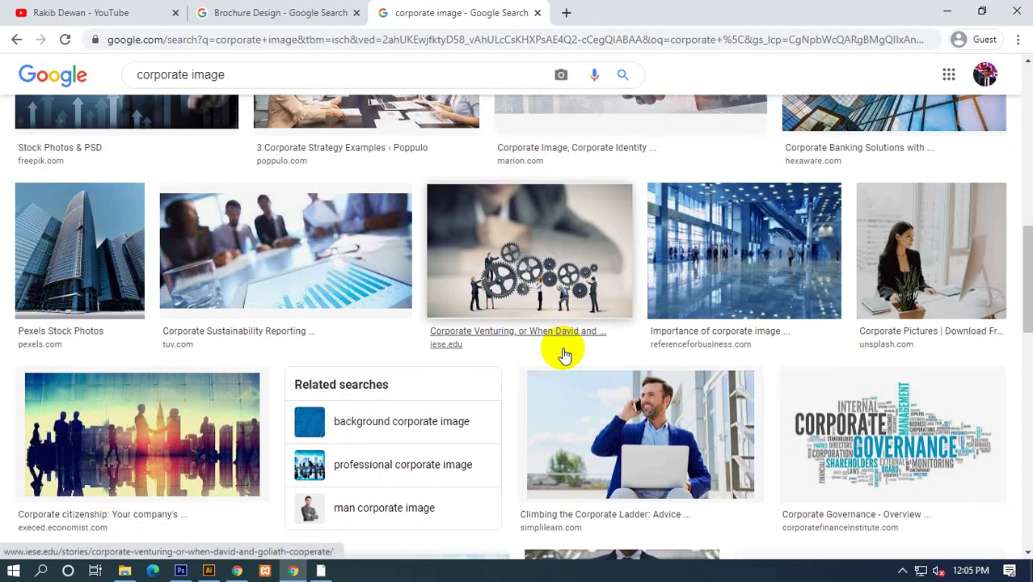
{"action": "scroll", "coordinate": [565, 356], "scroll_direction": "down", "scroll_amount": 3}
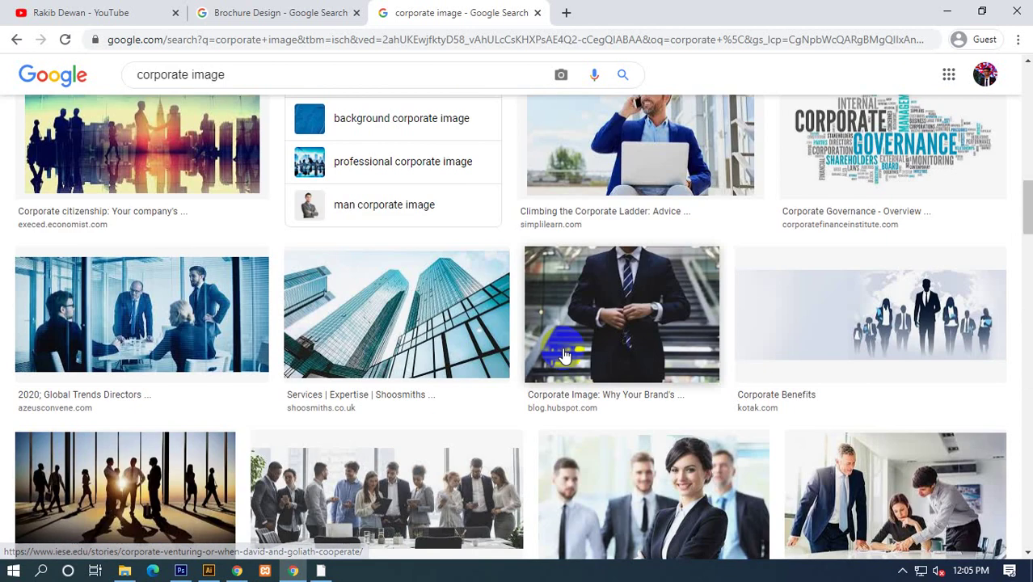
{"action": "left_click", "coordinate": [414, 301]}
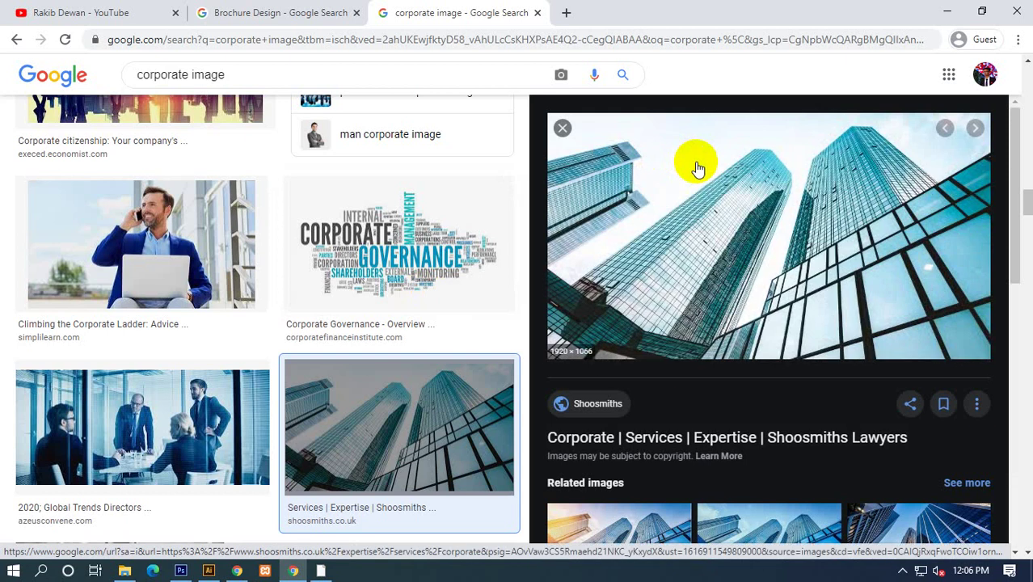
{"action": "right_click", "coordinate": [696, 166]}
{"action": "left_click", "coordinate": [739, 319]}
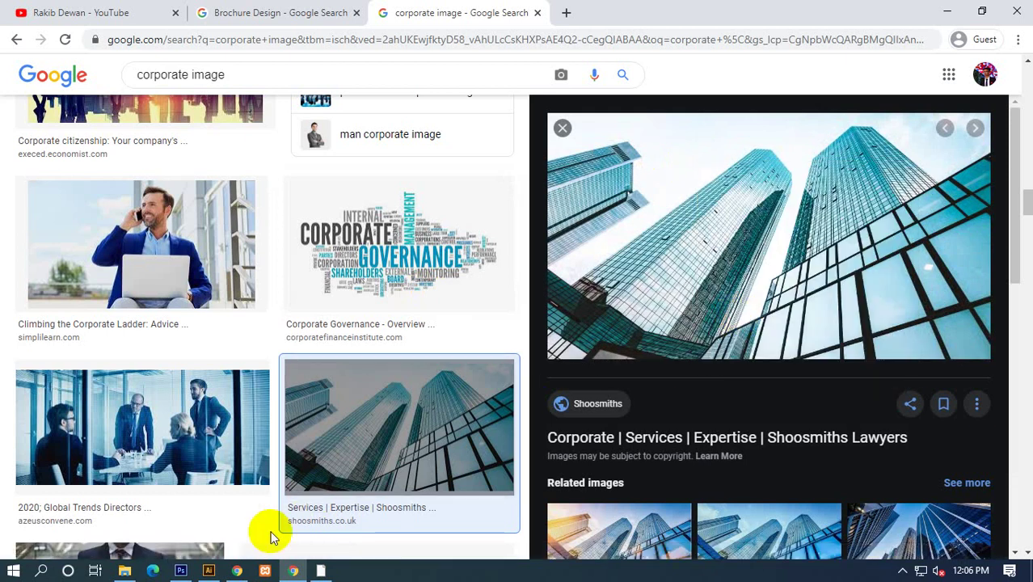
{"action": "left_click", "coordinate": [209, 571]}
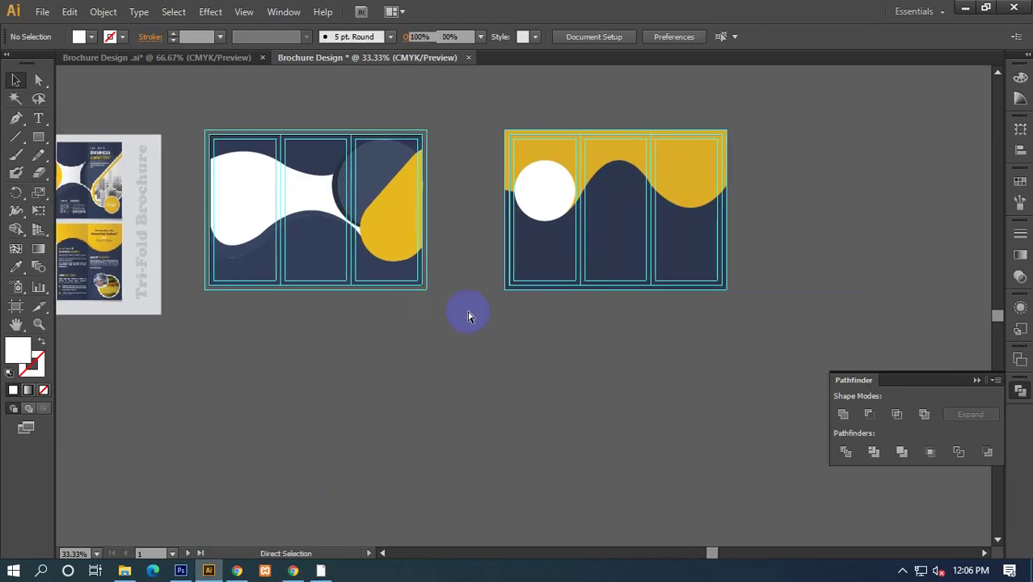
Paste the skyscraper photo, shrink it, and place it below the wave spread.
{"action": "key", "text": "ctrl+v"}
{"action": "scroll", "coordinate": [548, 277], "scroll_direction": "left", "scroll_amount": 2}
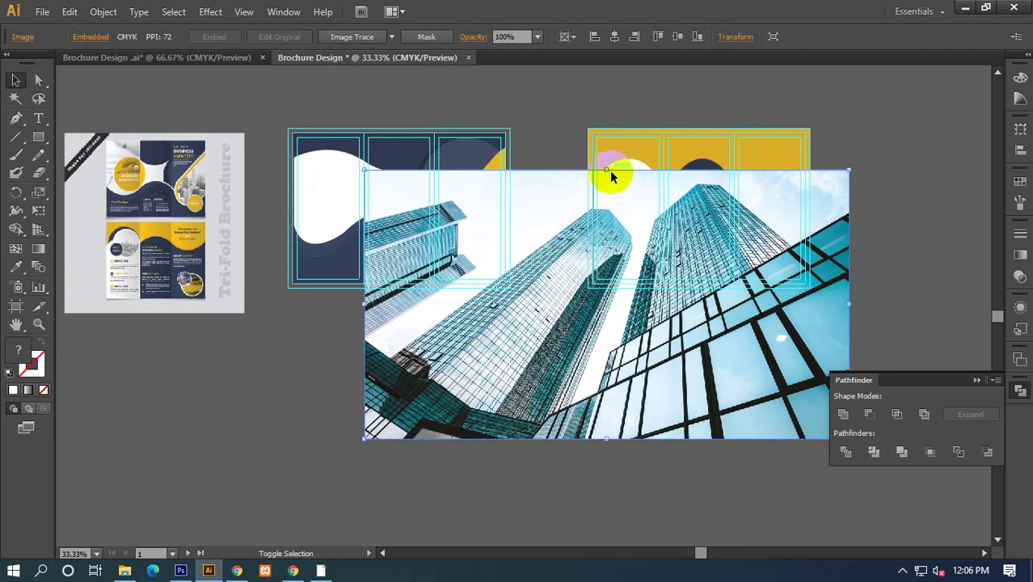
{"action": "left_click_drag", "start_coordinate": [607, 172], "coordinate": [606, 354]}
{"action": "scroll", "coordinate": [403, 414], "scroll_direction": "left", "scroll_amount": 5}
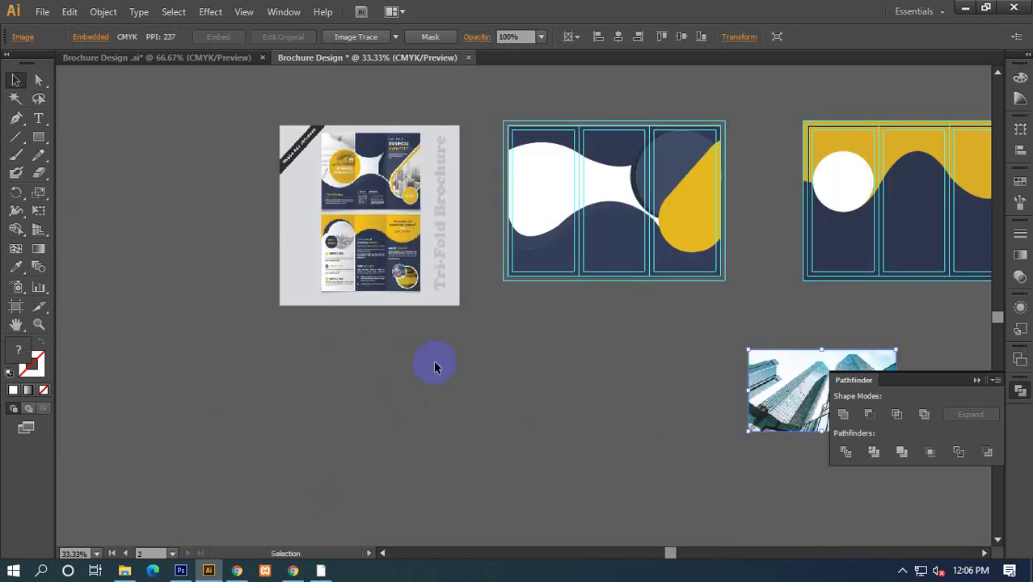
{"action": "left_click_drag", "start_coordinate": [392, 244], "coordinate": [317, 182]}
{"action": "left_click_drag", "start_coordinate": [752, 393], "coordinate": [380, 415]}
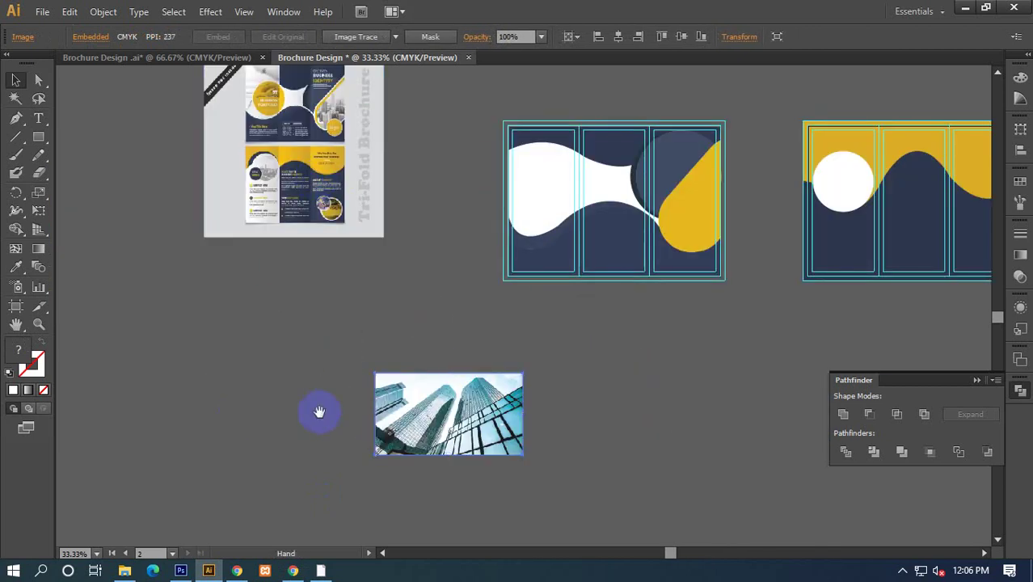
{"action": "left_click_drag", "start_coordinate": [370, 339], "coordinate": [436, 387]}
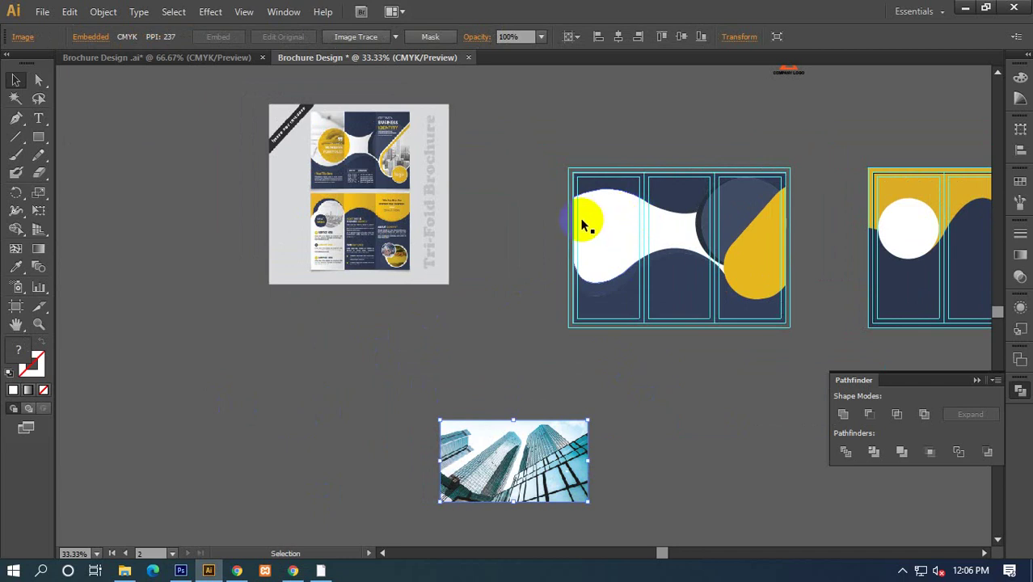
{"action": "scroll", "coordinate": [324, 139], "scroll_direction": "up", "scroll_amount": 1}
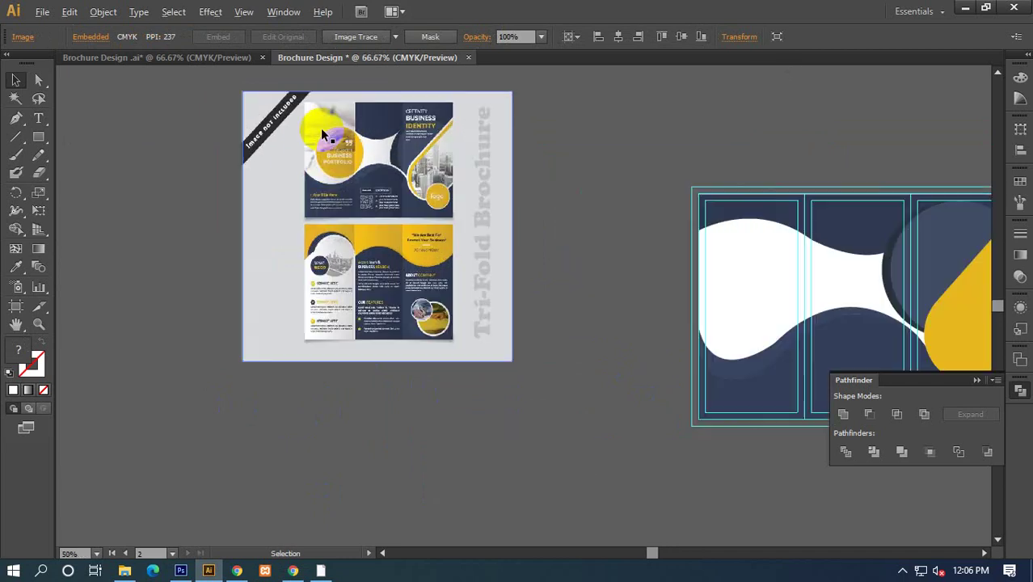
{"action": "scroll", "coordinate": [323, 136], "scroll_direction": "up", "scroll_amount": 2}
{"action": "scroll", "coordinate": [332, 121], "scroll_direction": "down", "scroll_amount": 3}
{"action": "scroll", "coordinate": [513, 158], "scroll_direction": "down", "scroll_amount": 2}
{"action": "scroll", "coordinate": [514, 158], "scroll_direction": "right", "scroll_amount": 2}
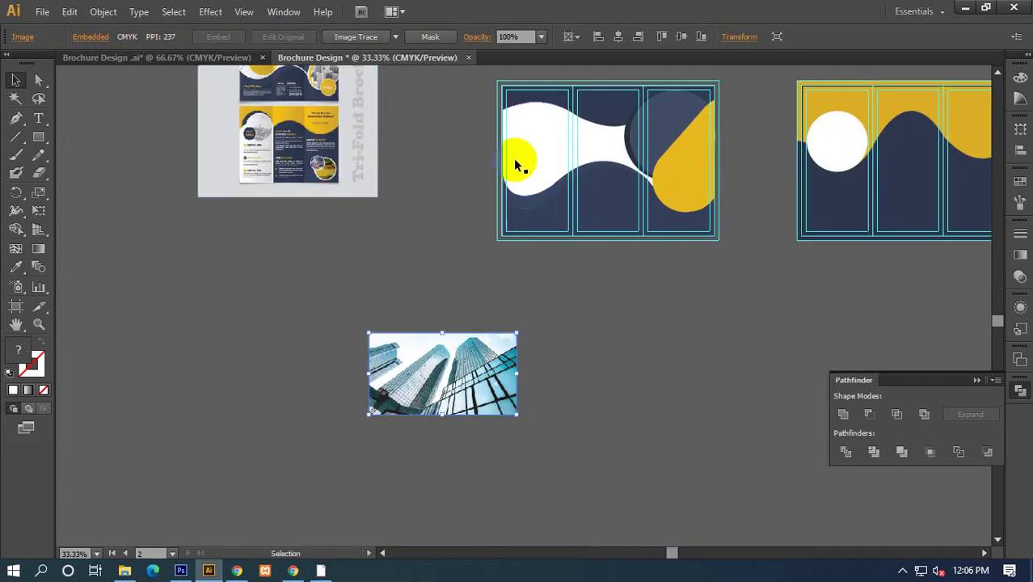
Drag a copy of the white wave shape onto the photo and bring it to front.
{"action": "left_click", "coordinate": [536, 150]}
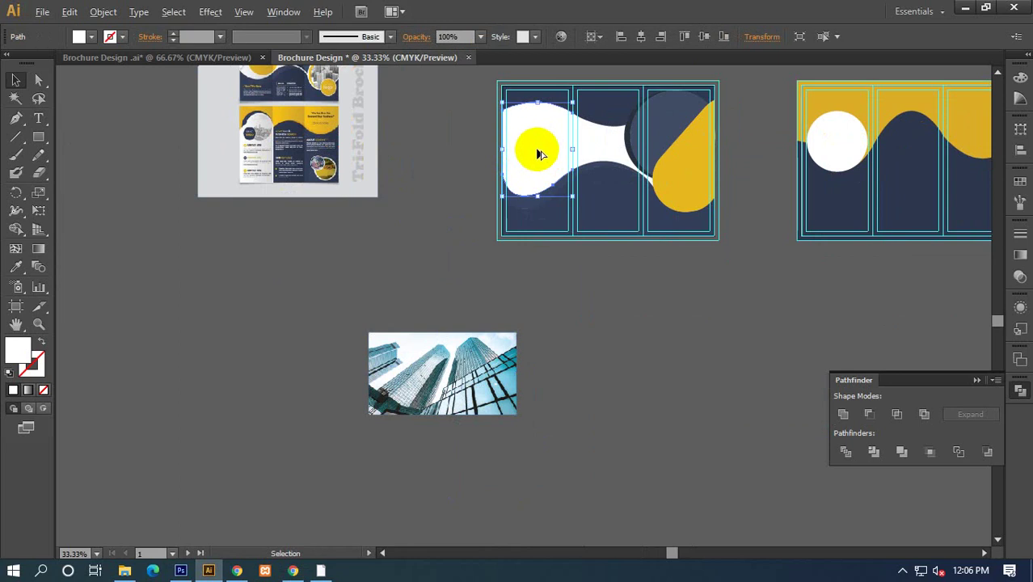
{"action": "left_click_drag", "start_coordinate": [538, 152], "coordinate": [272, 349]}
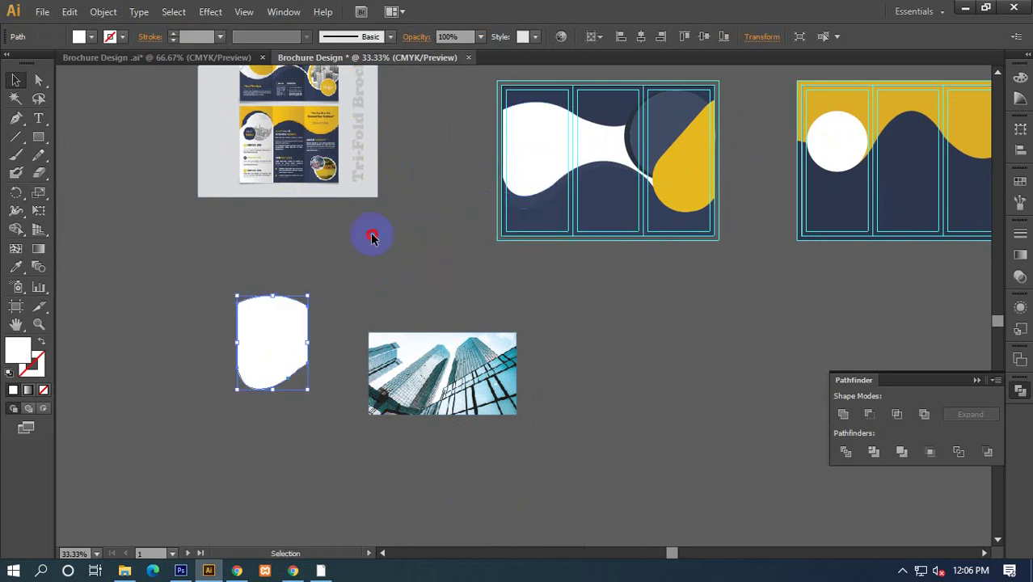
{"action": "left_click", "coordinate": [372, 237]}
{"action": "left_click_drag", "start_coordinate": [265, 302], "coordinate": [434, 340]}
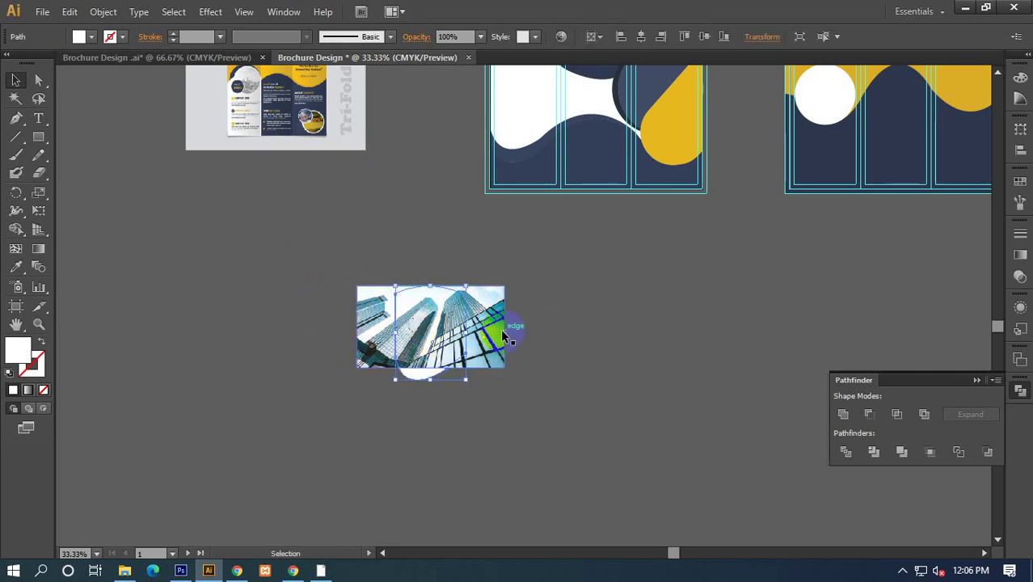
{"action": "right_click", "coordinate": [424, 333]}
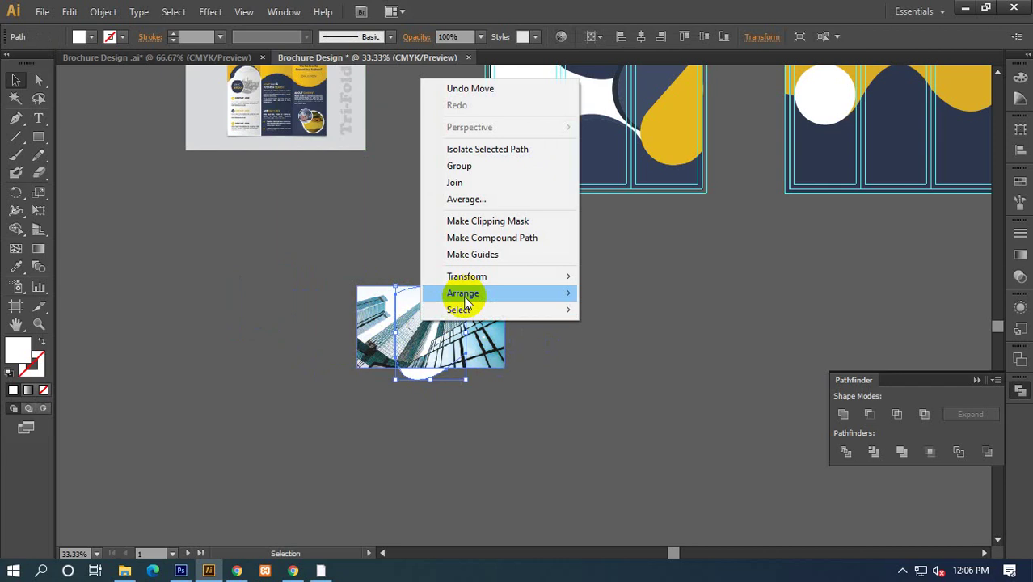
{"action": "left_click", "coordinate": [669, 294]}
Enlarge the photo slightly, cover its right half with the white shape, and select both.
{"action": "left_click", "coordinate": [488, 357]}
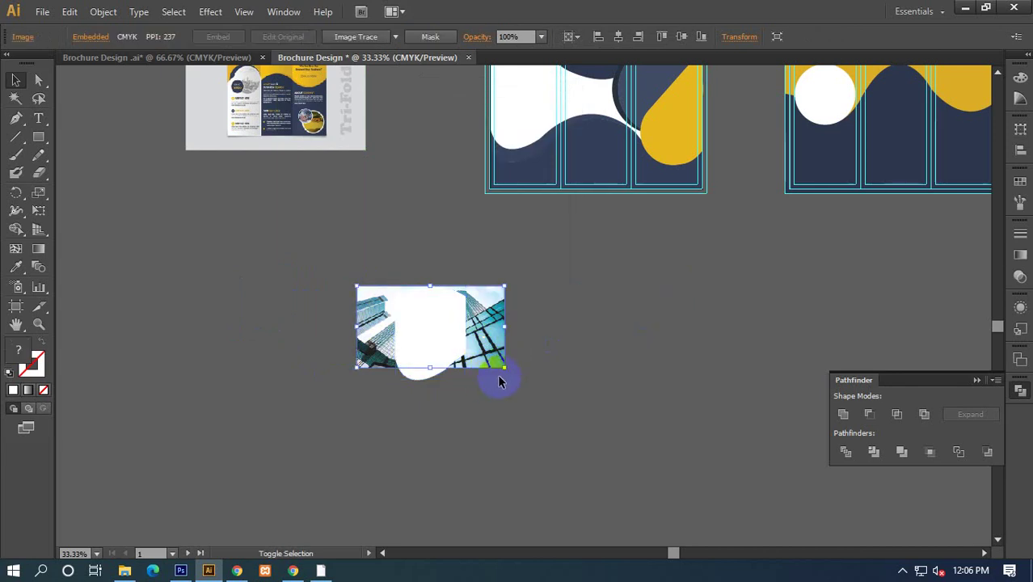
{"action": "left_click_drag", "start_coordinate": [505, 367], "coordinate": [525, 390]}
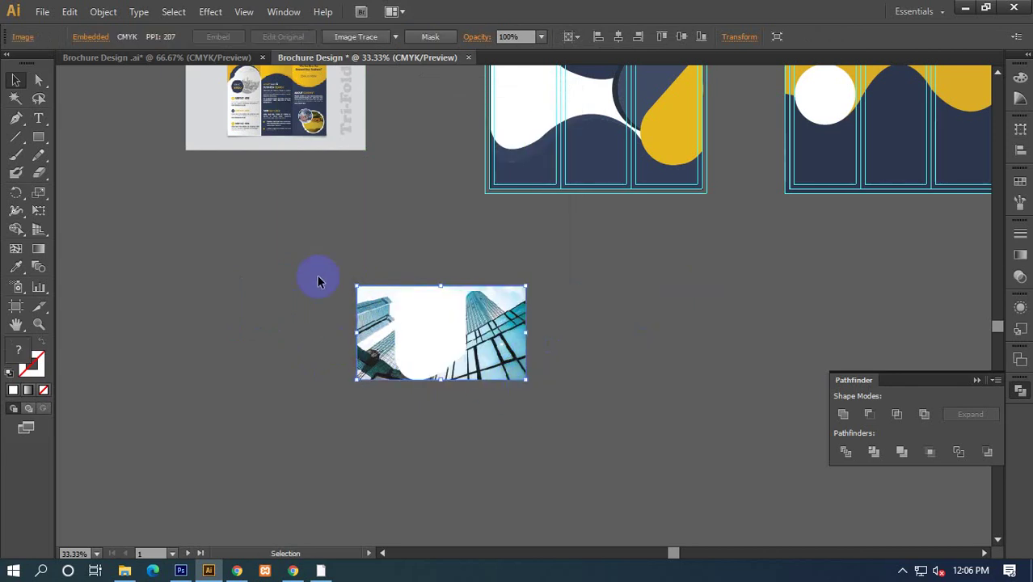
{"action": "left_click_drag", "start_coordinate": [426, 335], "coordinate": [473, 335]}
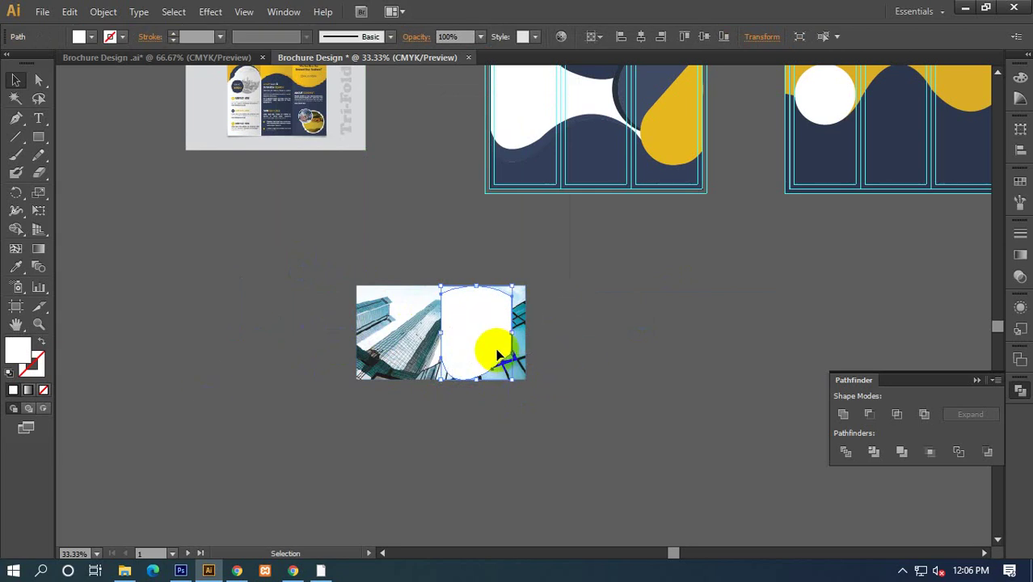
{"action": "left_click", "coordinate": [466, 333]}
{"action": "scroll", "coordinate": [467, 333], "scroll_direction": "up", "scroll_amount": 1, "text": "alt"}
{"action": "scroll", "coordinate": [485, 307], "scroll_direction": "down", "scroll_amount": 2}
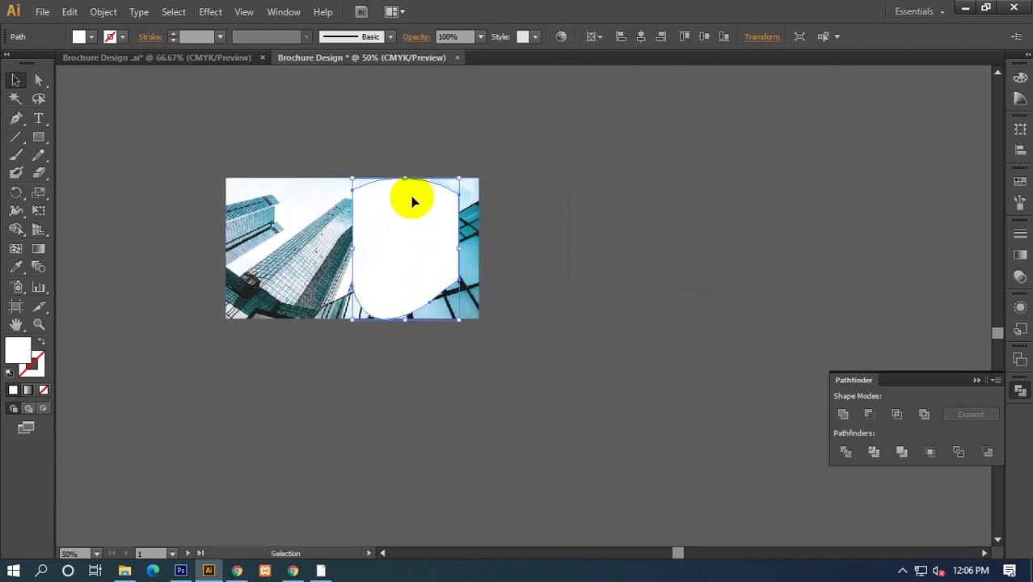
{"action": "left_click_drag", "start_coordinate": [366, 155], "coordinate": [496, 324]}
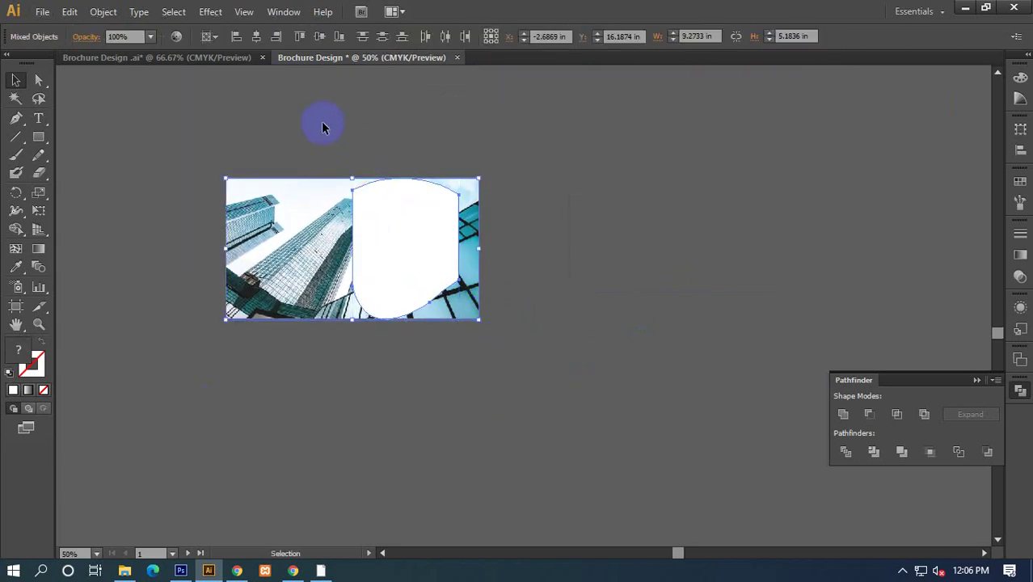
Clip the building photo to the white wave shape with a clipping mask.
{"action": "right_click", "coordinate": [429, 202]}
{"action": "left_click", "coordinate": [473, 297]}
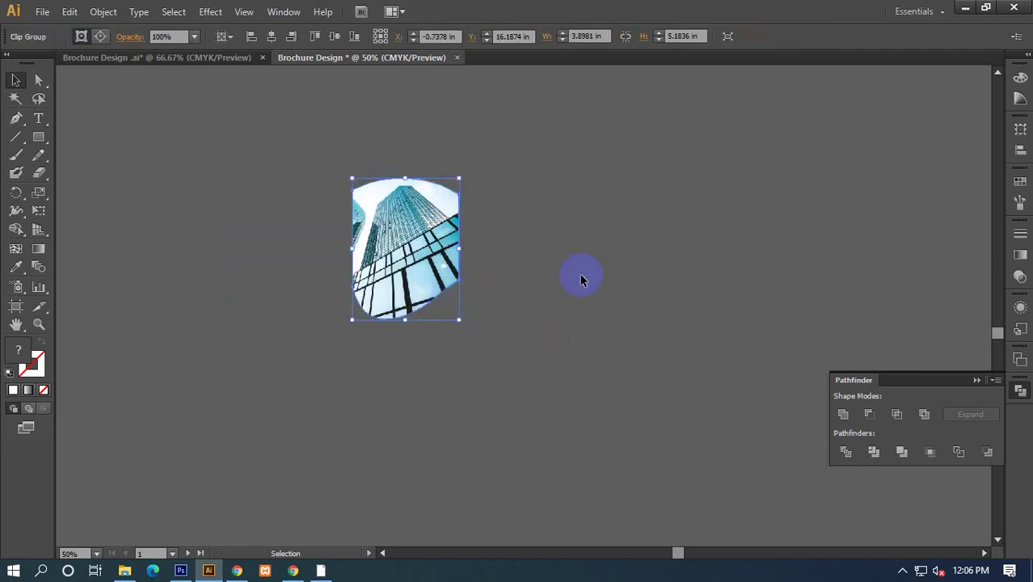
{"action": "left_click", "coordinate": [577, 271]}
{"action": "scroll", "coordinate": [594, 249], "scroll_direction": "down", "scroll_amount": 2}
{"action": "left_click_drag", "start_coordinate": [594, 249], "coordinate": [413, 374]}
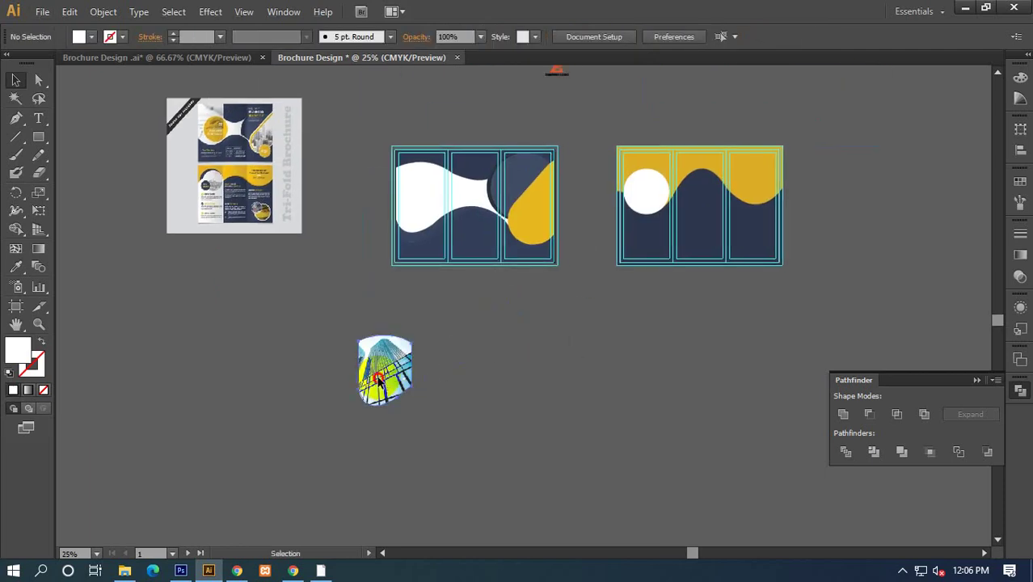
Select the clipped building photo together with the white wave shape.
{"action": "left_click", "coordinate": [412, 358]}
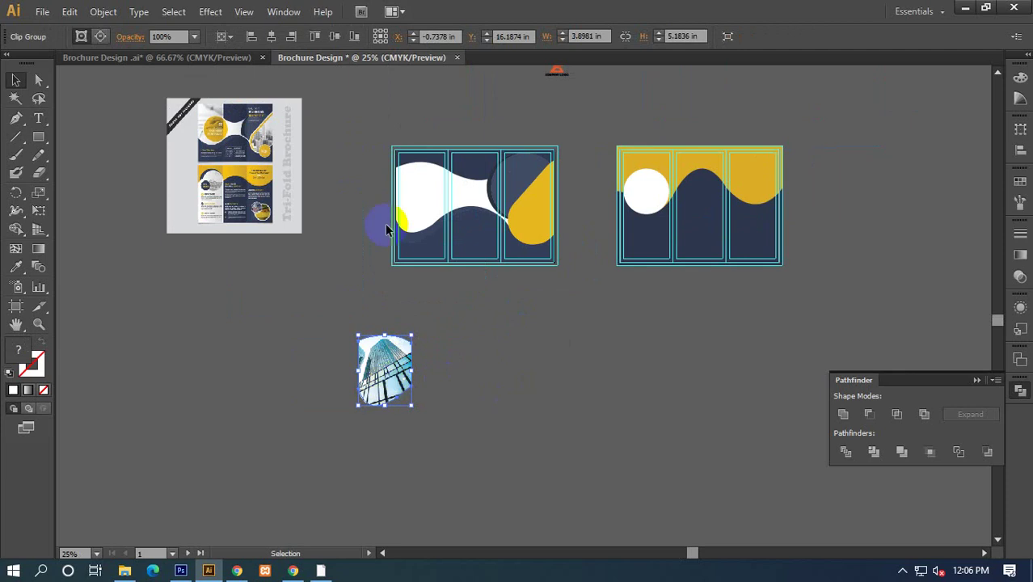
{"action": "left_click_drag", "start_coordinate": [463, 172], "coordinate": [558, 269]}
{"action": "left_click", "coordinate": [433, 200]}
{"action": "left_click", "coordinate": [385, 370]}
{"action": "left_click", "coordinate": [418, 189]}
{"action": "left_click", "coordinate": [420, 190], "text": "shift"}
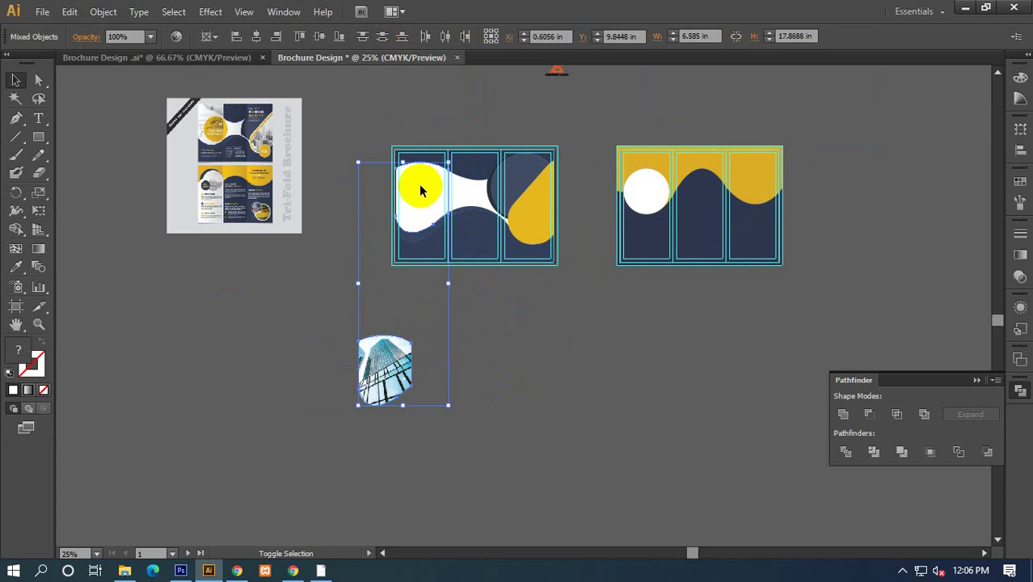
{"action": "scroll", "coordinate": [425, 203], "scroll_direction": "up", "scroll_amount": 1}
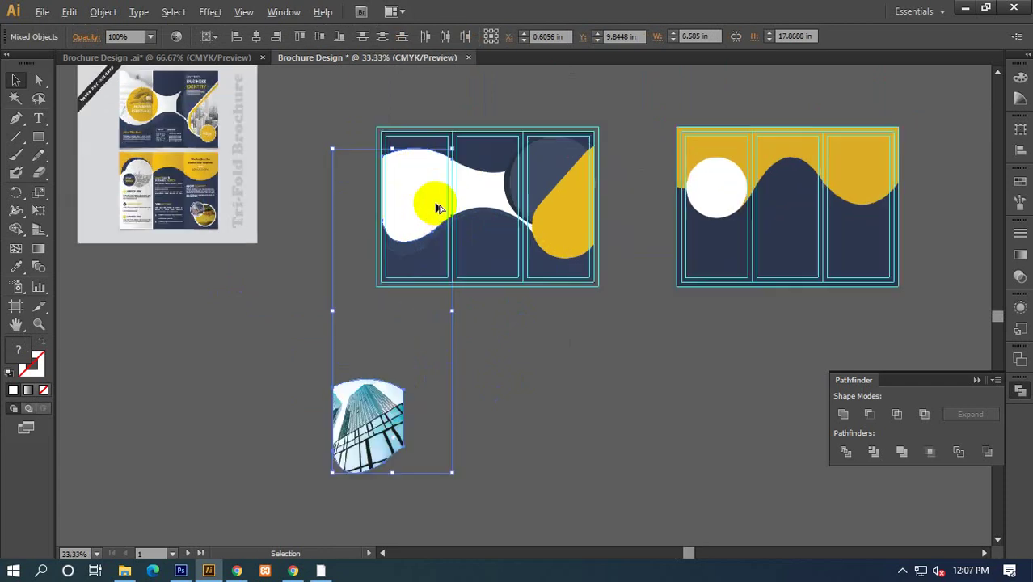
{"action": "scroll", "coordinate": [434, 203], "scroll_direction": "up", "scroll_amount": 1}
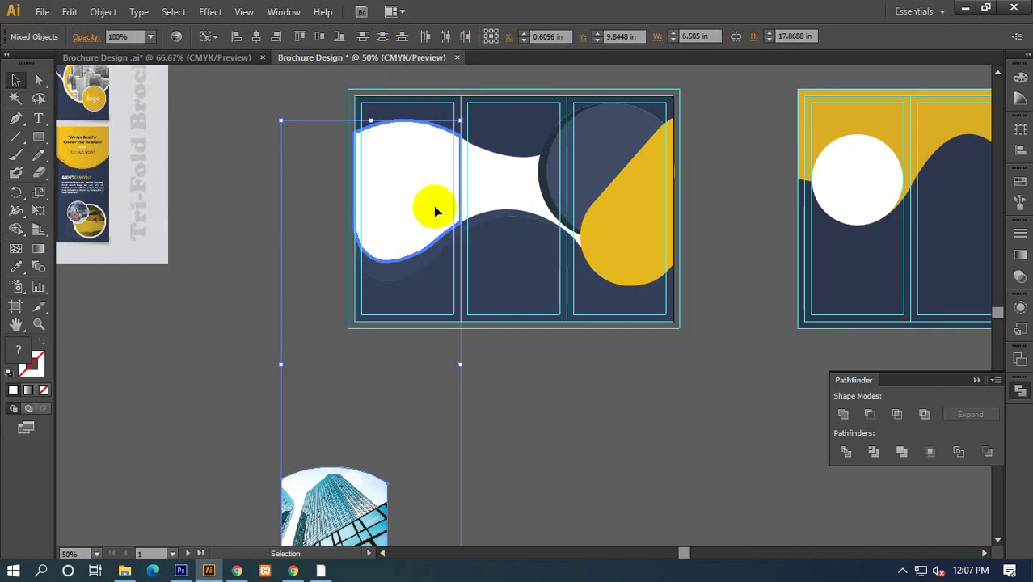
Align the photo's left and top edges to the white wave on the left panel.
{"action": "left_click", "coordinate": [247, 43]}
{"action": "left_click", "coordinate": [256, 36]}
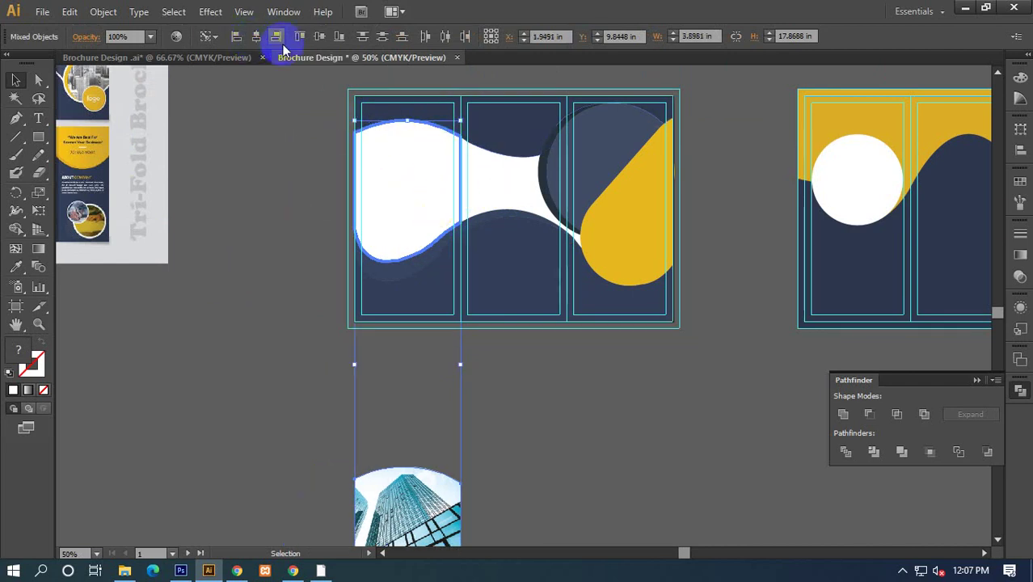
{"action": "left_click", "coordinate": [324, 37]}
{"action": "left_click", "coordinate": [291, 205]}
{"action": "scroll", "coordinate": [271, 223], "scroll_direction": "right", "scroll_amount": 2}
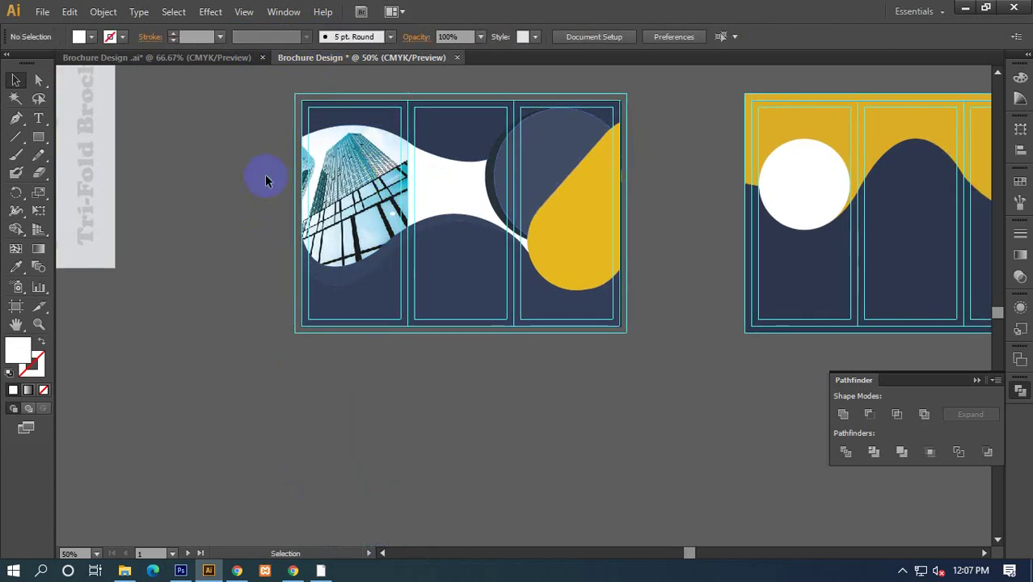
Fade the clipped building photo to about 32% opacity.
{"action": "left_click", "coordinate": [380, 179]}
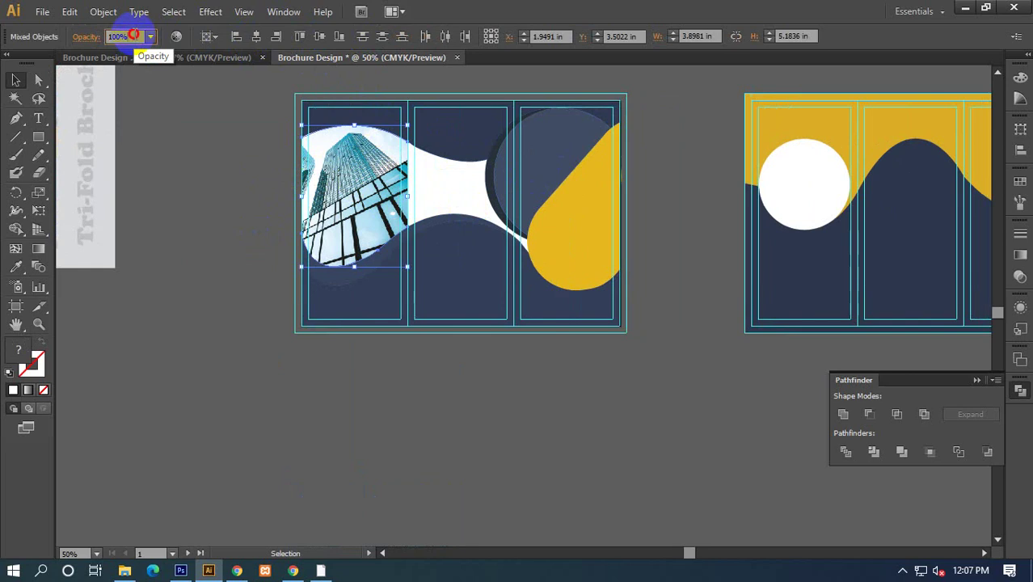
{"action": "left_click", "coordinate": [130, 36]}
{"action": "scroll", "coordinate": [129, 36], "scroll_direction": "down", "scroll_amount": 13}
{"action": "scroll", "coordinate": [130, 35], "scroll_direction": "down", "scroll_amount": 13}
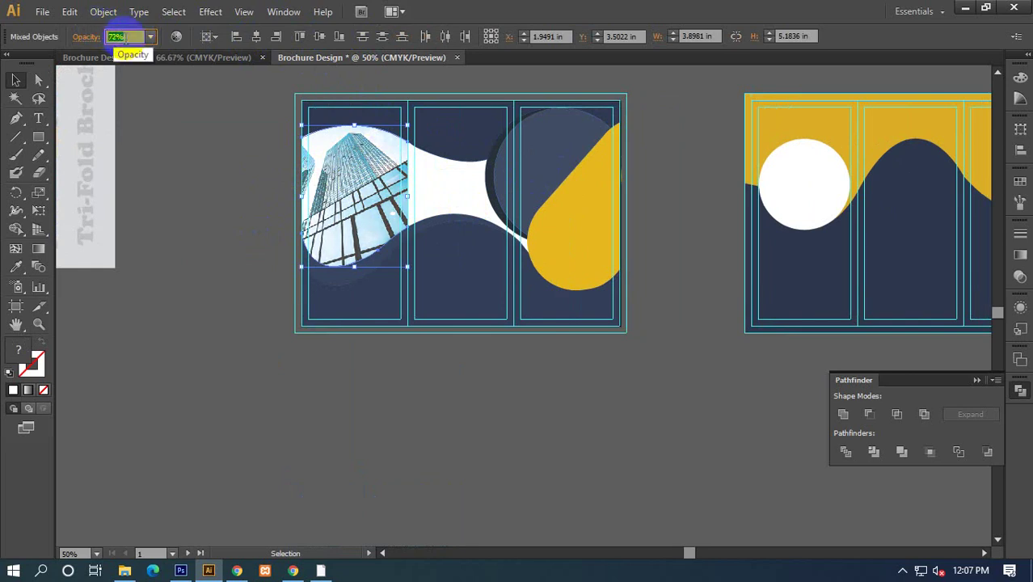
{"action": "scroll", "coordinate": [130, 36], "scroll_direction": "down", "scroll_amount": 13}
{"action": "scroll", "coordinate": [129, 35], "scroll_direction": "down", "scroll_amount": 11}
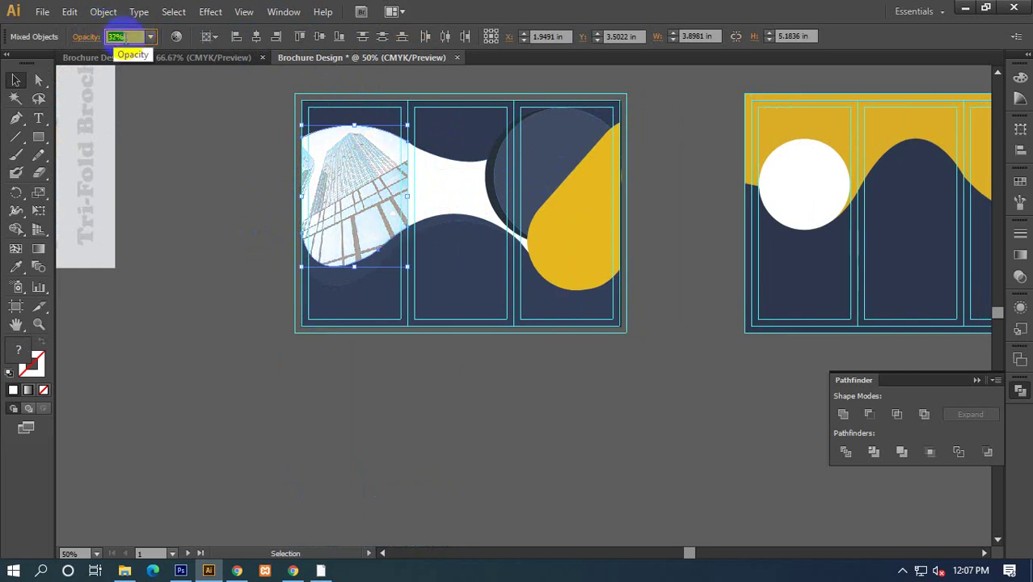
Compare the faded photo with the reference brochure, then clear the selection.
{"action": "left_click", "coordinate": [216, 203]}
{"action": "mouse_move", "coordinate": [217, 202]}
{"action": "left_mouse_down"}
{"action": "mouse_move", "coordinate": [409, 263]}
{"action": "mouse_move", "coordinate": [518, 266]}
{"action": "mouse_move", "coordinate": [414, 311]}
{"action": "mouse_move", "coordinate": [368, 259]}
{"action": "mouse_move", "coordinate": [330, 256]}
{"action": "mouse_move", "coordinate": [373, 258]}
{"action": "mouse_move", "coordinate": [181, 252]}
{"action": "left_mouse_up"}
{"action": "left_click", "coordinate": [538, 305]}
{"action": "left_click", "coordinate": [332, 257]}
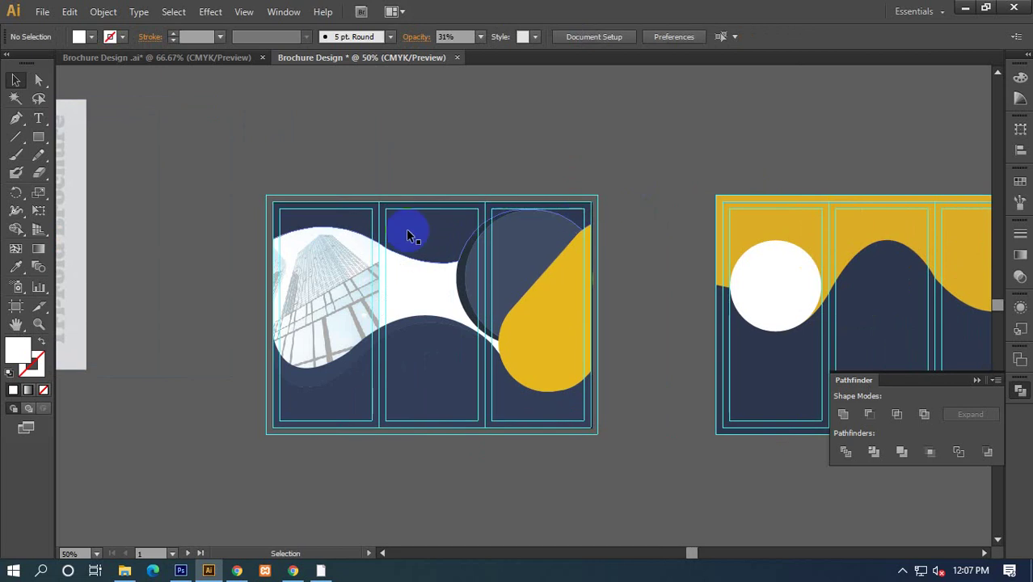
{"action": "left_click_drag", "start_coordinate": [406, 226], "coordinate": [512, 192]}
{"action": "left_click_drag", "start_coordinate": [291, 113], "coordinate": [714, 442]}
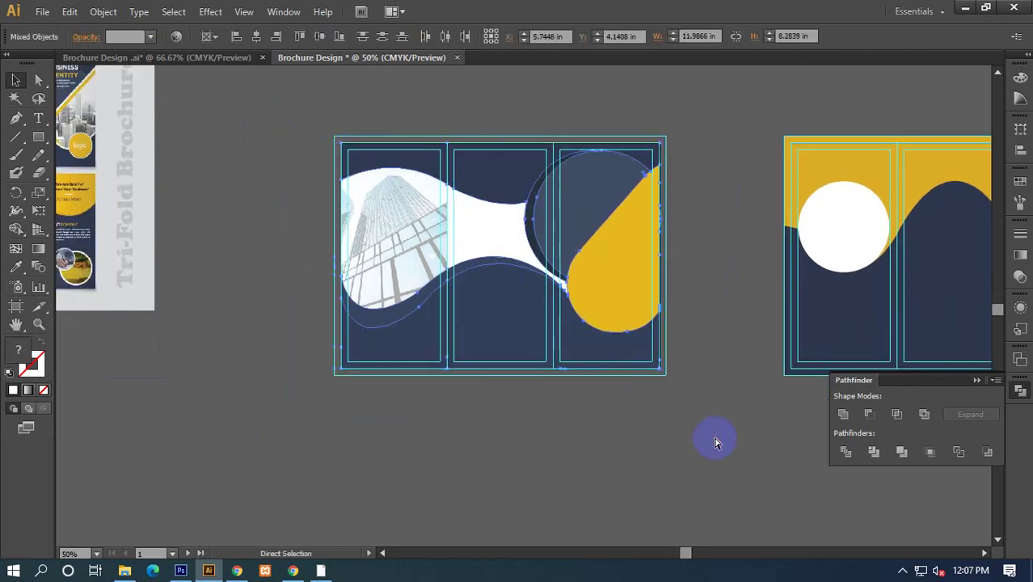
{"action": "left_click", "coordinate": [715, 442]}
{"action": "scroll", "coordinate": [719, 347], "scroll_direction": "up", "scroll_amount": 2}
{"action": "scroll", "coordinate": [720, 348], "scroll_direction": "left", "scroll_amount": 3}
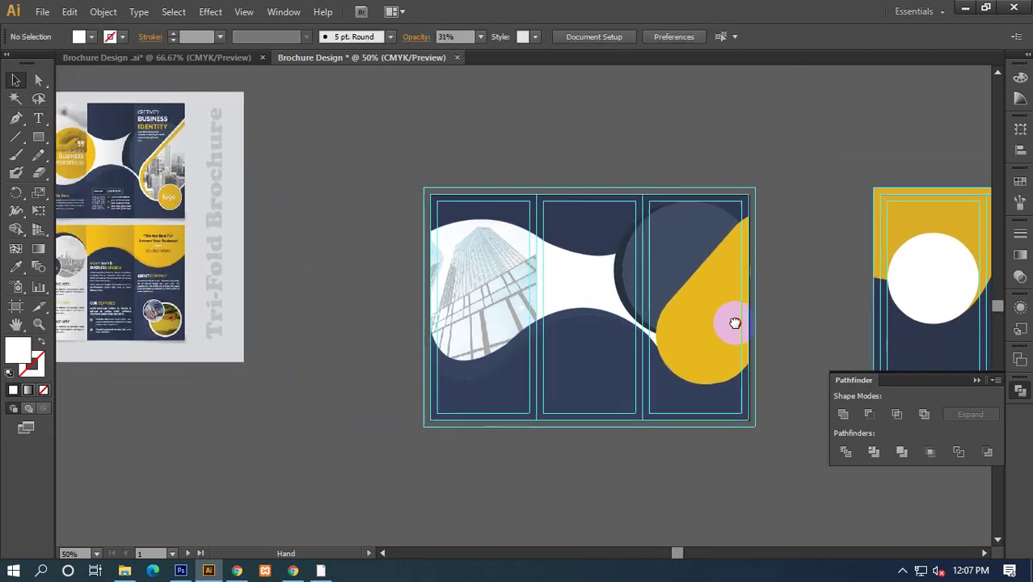
{"action": "scroll", "coordinate": [420, 307], "scroll_direction": "up", "scroll_amount": 3}
{"action": "scroll", "coordinate": [420, 307], "scroll_direction": "left", "scroll_amount": 5}
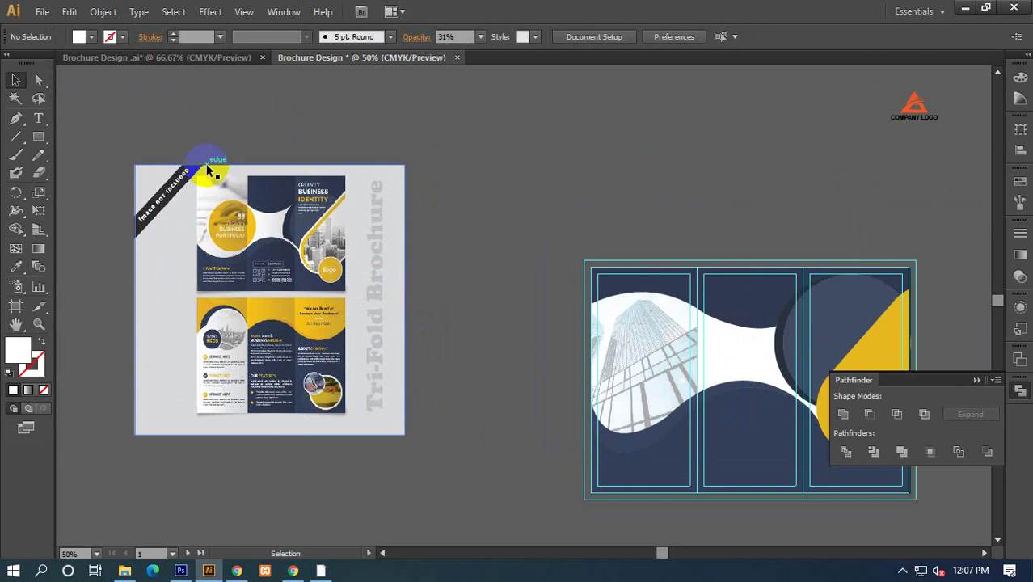
Move the company logo onto the brochure's circle and bring it in front.
{"action": "scroll", "coordinate": [687, 153], "scroll_direction": "right", "scroll_amount": 5}
{"action": "left_click_drag", "start_coordinate": [536, 91], "coordinate": [482, 283]}
{"action": "scroll", "coordinate": [482, 283], "scroll_direction": "up", "scroll_amount": 3}
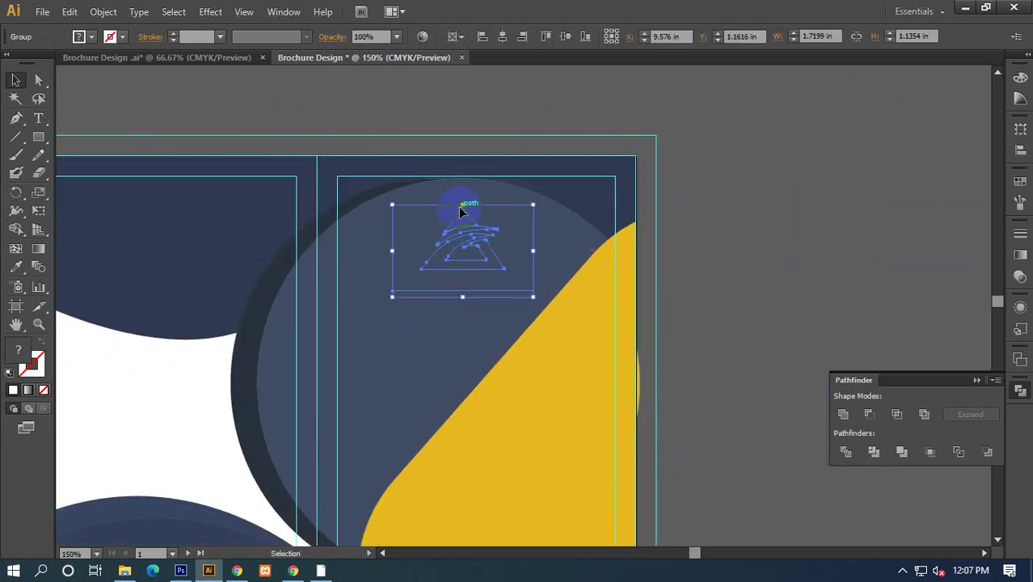
{"action": "left_click_drag", "start_coordinate": [458, 206], "coordinate": [463, 251]}
{"action": "right_click", "coordinate": [462, 243]}
{"action": "mouse_move", "coordinate": [503, 367]}
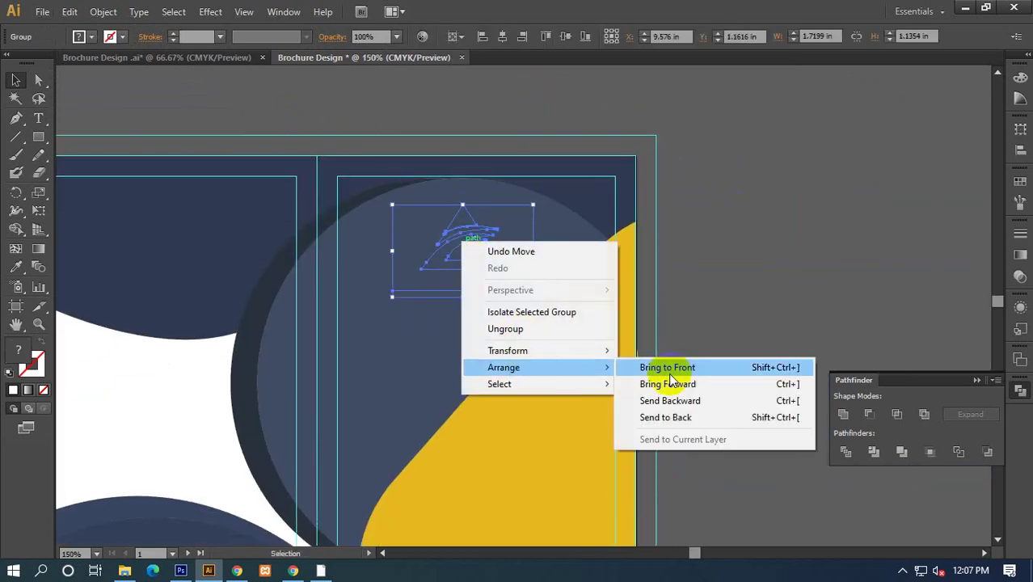
{"action": "left_click", "coordinate": [667, 370]}
{"action": "left_click", "coordinate": [728, 274]}
Ungroup the logo and give its triangle icon the brochure's yellow.
{"action": "left_click_drag", "start_coordinate": [485, 266], "coordinate": [527, 244]}
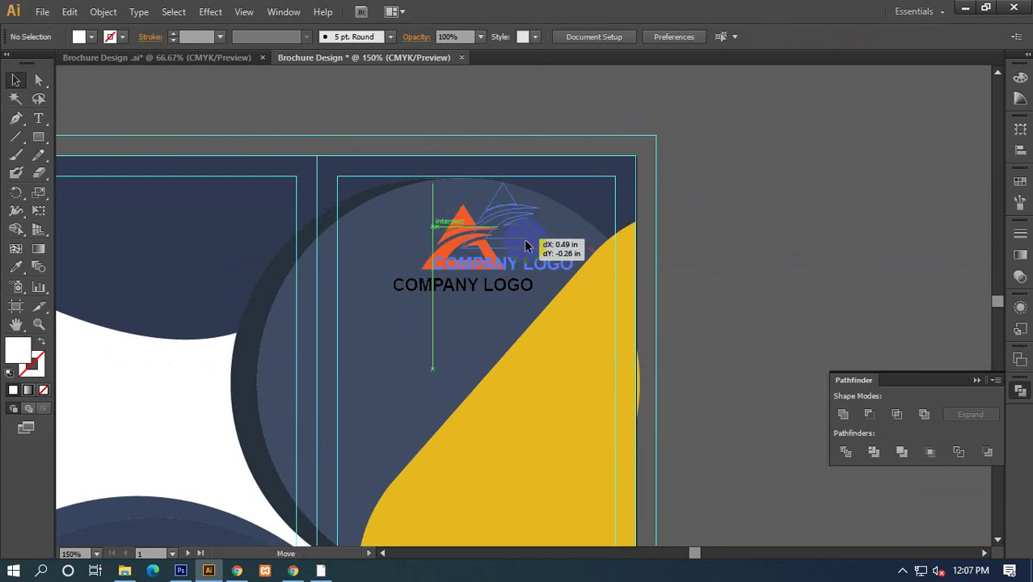
{"action": "right_click", "coordinate": [527, 243]}
{"action": "left_click", "coordinate": [584, 328]}
{"action": "left_click", "coordinate": [774, 298]}
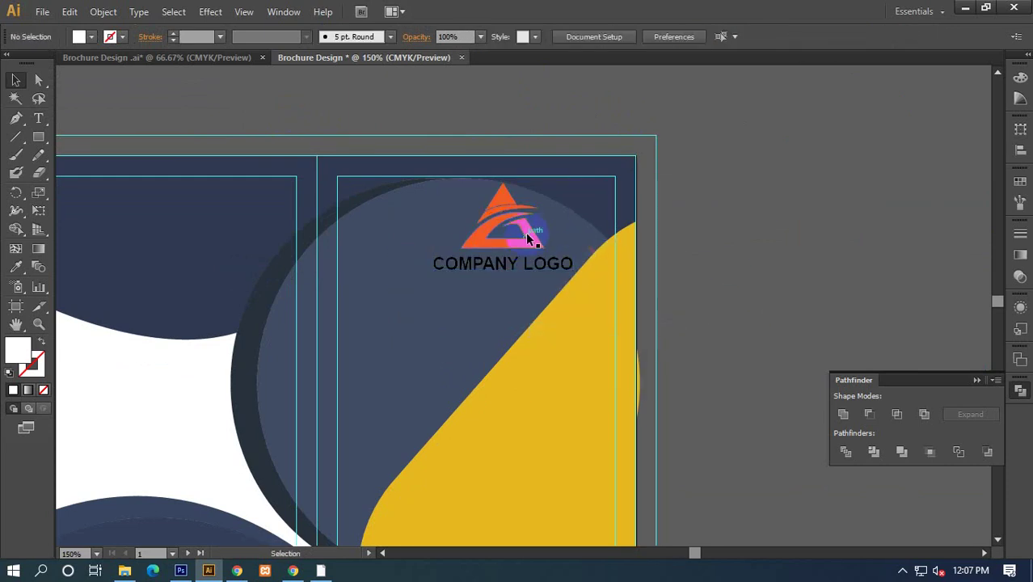
{"action": "left_click", "coordinate": [510, 226]}
{"action": "left_click", "coordinate": [15, 267]}
{"action": "left_click", "coordinate": [543, 372]}
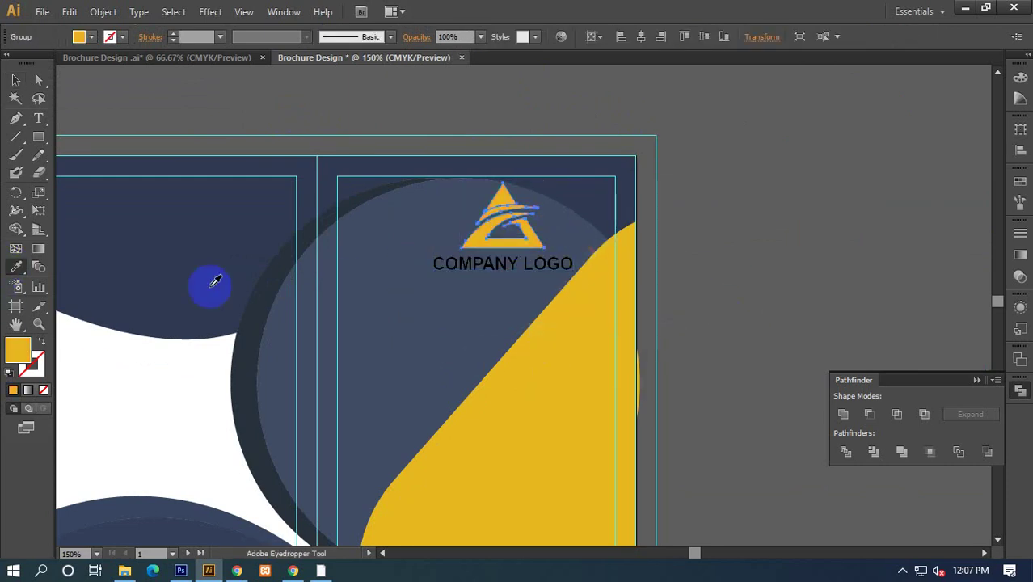
{"action": "left_click", "coordinate": [17, 82]}
Make the COMPANY LOGO text white and group it with the yellow icon.
{"action": "left_click", "coordinate": [467, 263]}
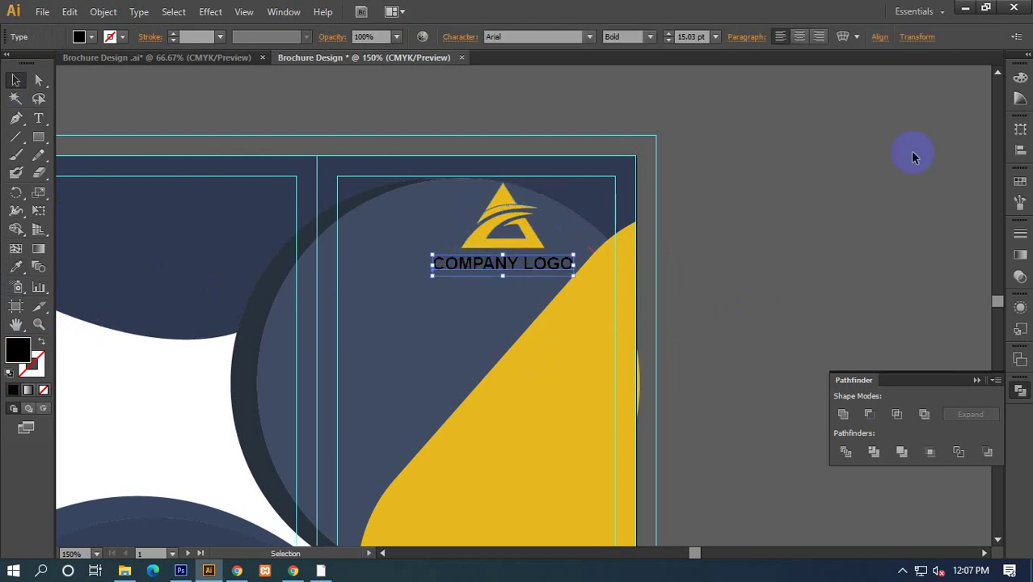
{"action": "left_click", "coordinate": [1020, 78]}
{"action": "left_click", "coordinate": [859, 165]}
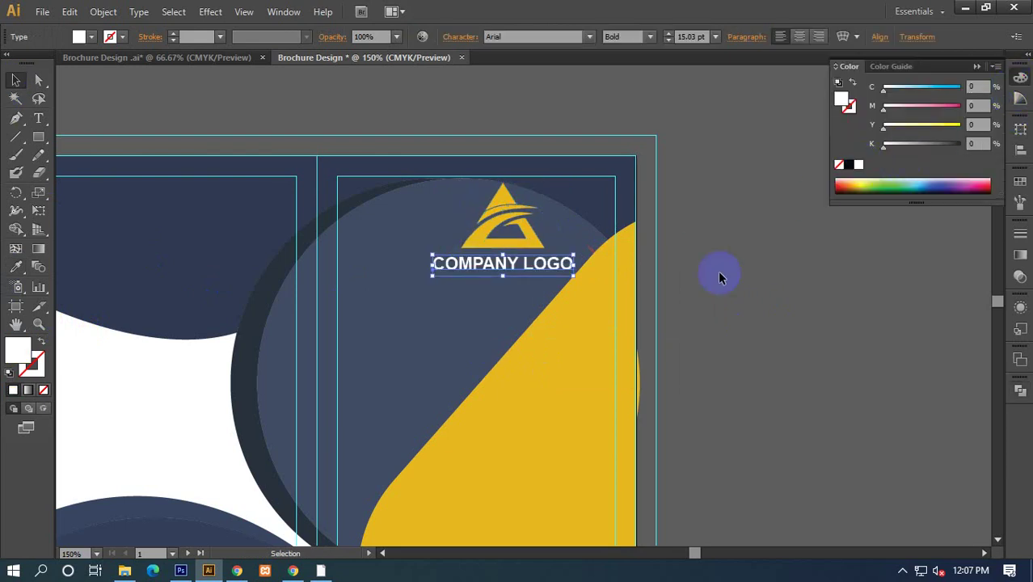
{"action": "left_click", "coordinate": [718, 270]}
{"action": "left_click", "coordinate": [533, 242]}
{"action": "left_click", "coordinate": [501, 267], "text": "shift"}
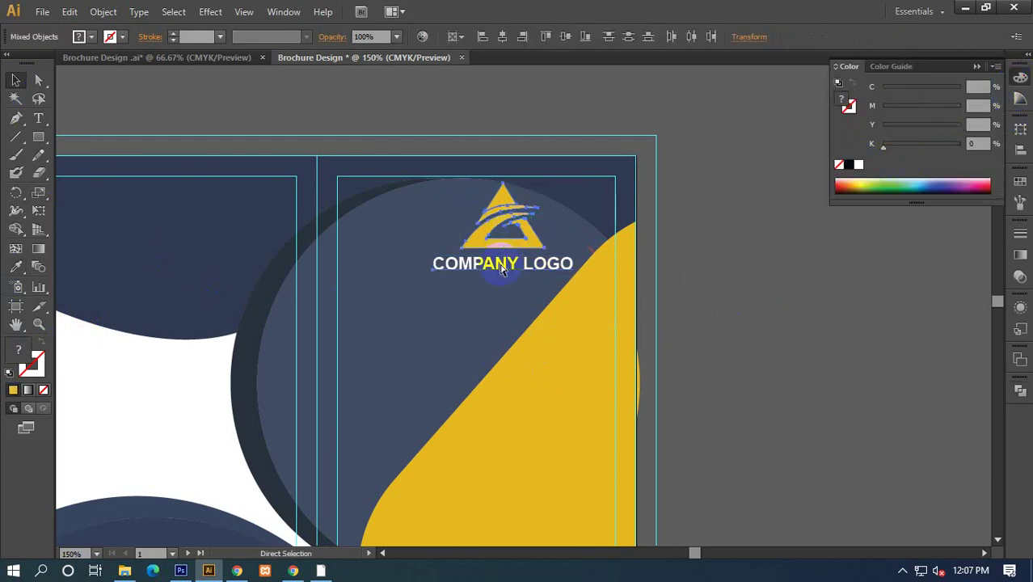
{"action": "key", "text": "ctrl+g"}
Shrink the logo group and place it near the top of the right panel.
{"action": "mouse_move", "coordinate": [514, 214]}
{"action": "left_mouse_down"}
{"action": "mouse_move", "coordinate": [404, 212]}
{"action": "mouse_move", "coordinate": [418, 209]}
{"action": "left_mouse_up"}
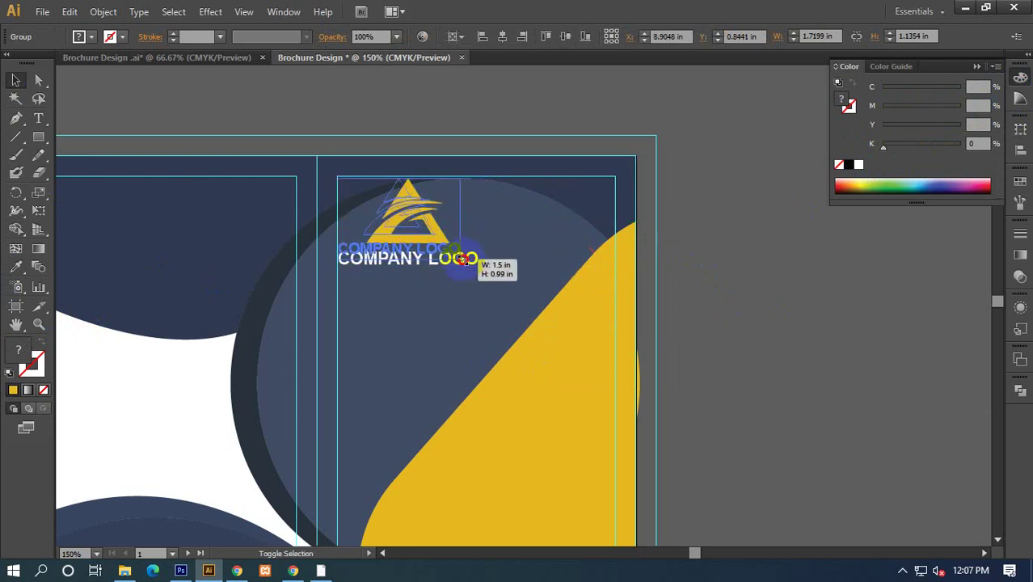
{"action": "left_click_drag", "start_coordinate": [479, 271], "coordinate": [446, 248]}
{"action": "left_click", "coordinate": [667, 291]}
{"action": "left_click_drag", "start_coordinate": [348, 196], "coordinate": [382, 198]}
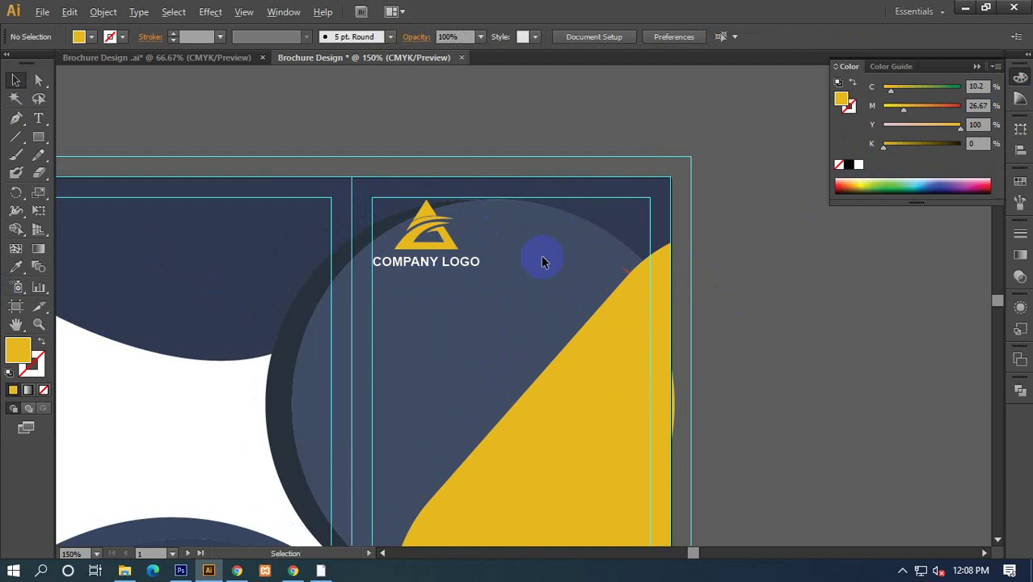
{"action": "key", "text": "ctrl+Tab"}
{"action": "key", "text": "ctrl+Tab"}
{"action": "left_click_drag", "start_coordinate": [476, 257], "coordinate": [485, 288]}
{"action": "left_click", "coordinate": [751, 335]}
Zoom out to check the logo placement against the reference brochure.
{"action": "key", "text": "ctrl+minus"}
{"action": "key", "text": "ctrl+minus"}
{"action": "key", "text": "ctrl+minus"}
{"action": "mouse_move", "coordinate": [737, 335]}
{"action": "left_mouse_down"}
{"action": "mouse_move", "coordinate": [523, 320]}
{"action": "mouse_move", "coordinate": [561, 320]}
{"action": "left_mouse_up"}
{"action": "key", "text": "ctrl+plus"}
{"action": "key", "text": "ctrl+plus"}
{"action": "key", "text": "ctrl+plus"}
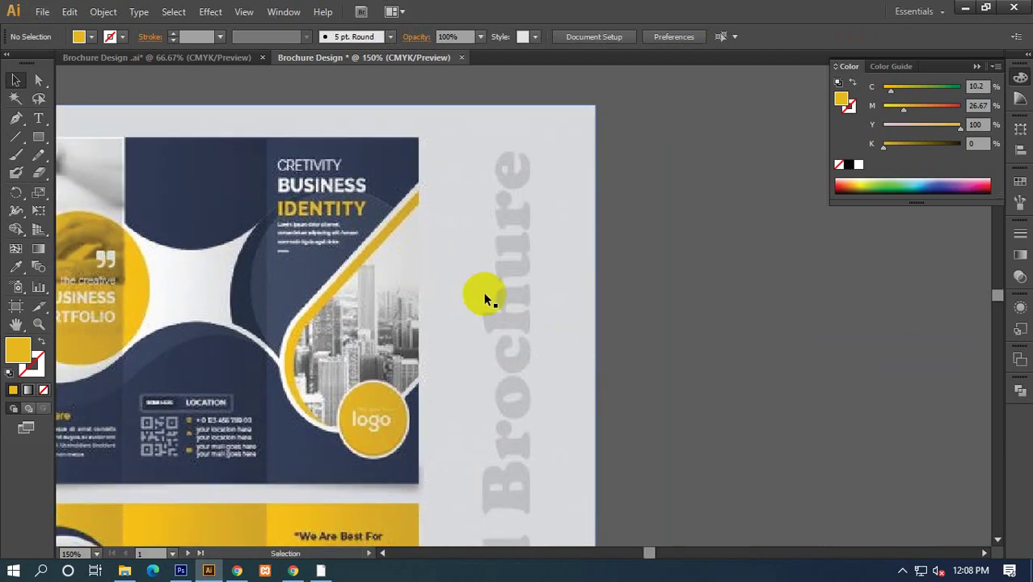
{"action": "key", "text": "ctrl+minus"}
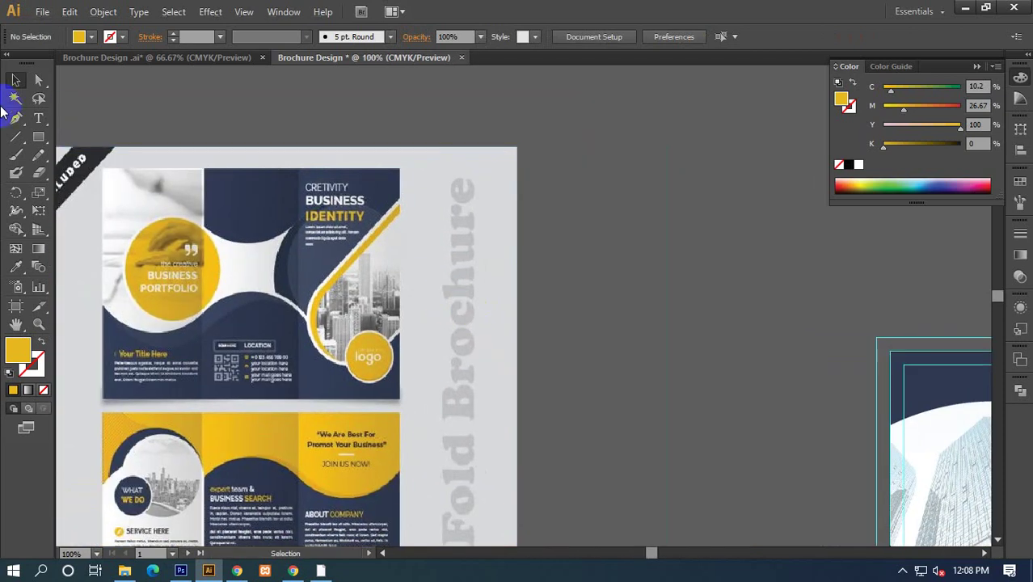
Type the 'Creative Business Identity' headline and break it onto separate lines.
{"action": "left_click", "coordinate": [36, 120]}
{"action": "left_click", "coordinate": [588, 272]}
{"action": "type", "text": "Creative Business Identity"}
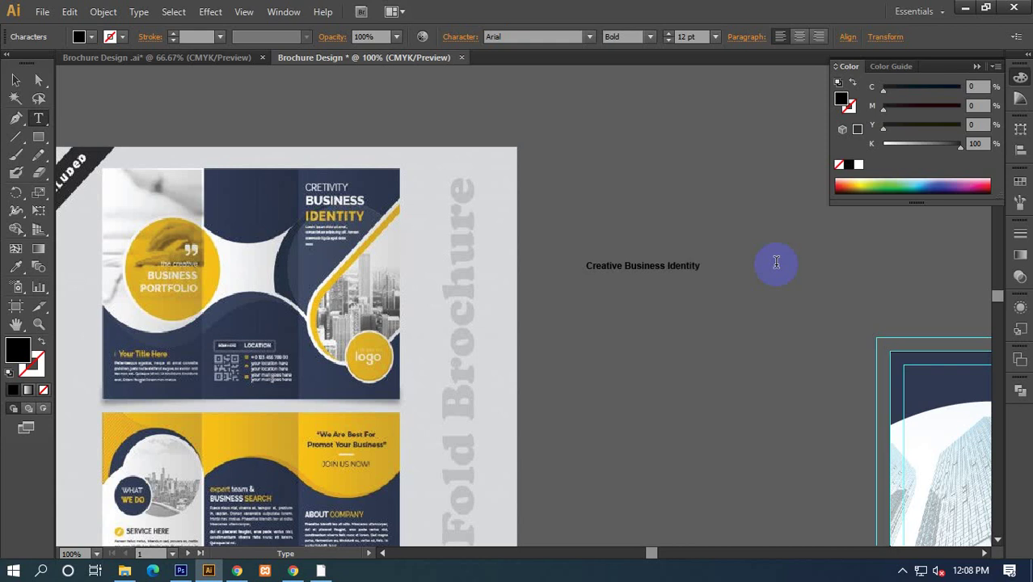
{"action": "scroll", "coordinate": [555, 205], "scroll_direction": "right", "scroll_amount": 3}
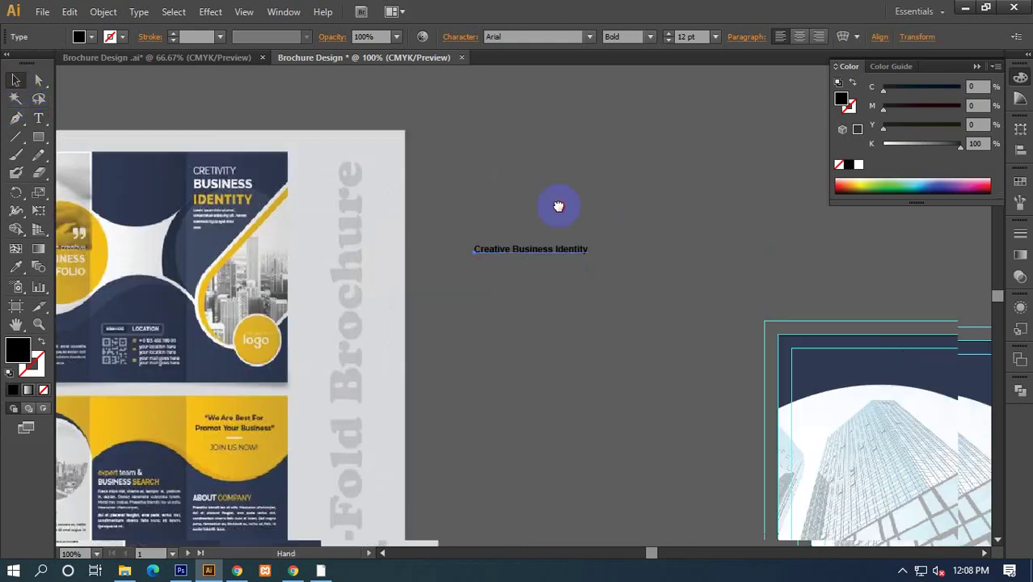
{"action": "left_click", "coordinate": [461, 212]}
{"action": "scroll", "coordinate": [457, 211], "scroll_direction": "up", "scroll_amount": 2}
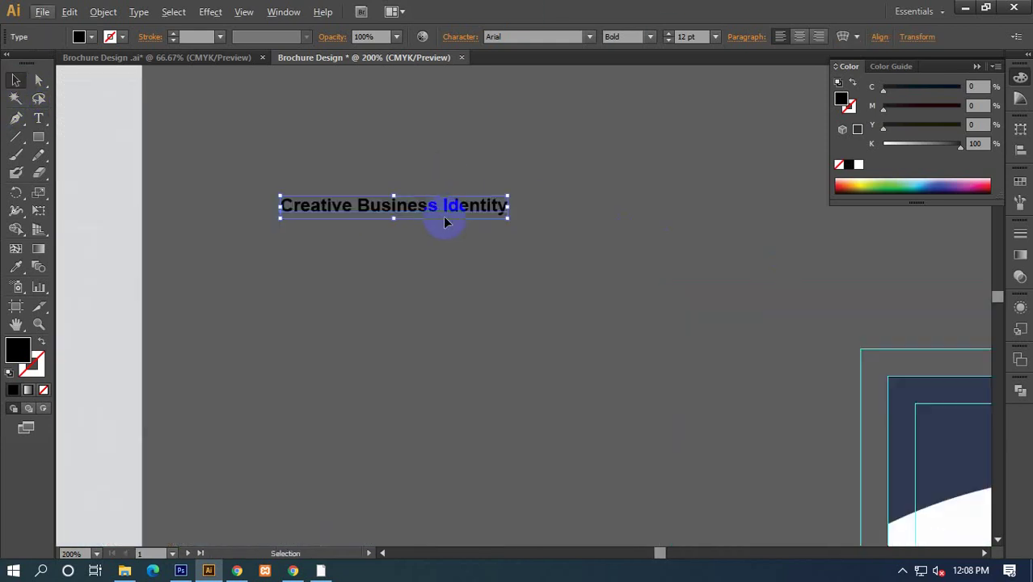
{"action": "double_click", "coordinate": [360, 211]}
{"action": "key", "text": "Return"}
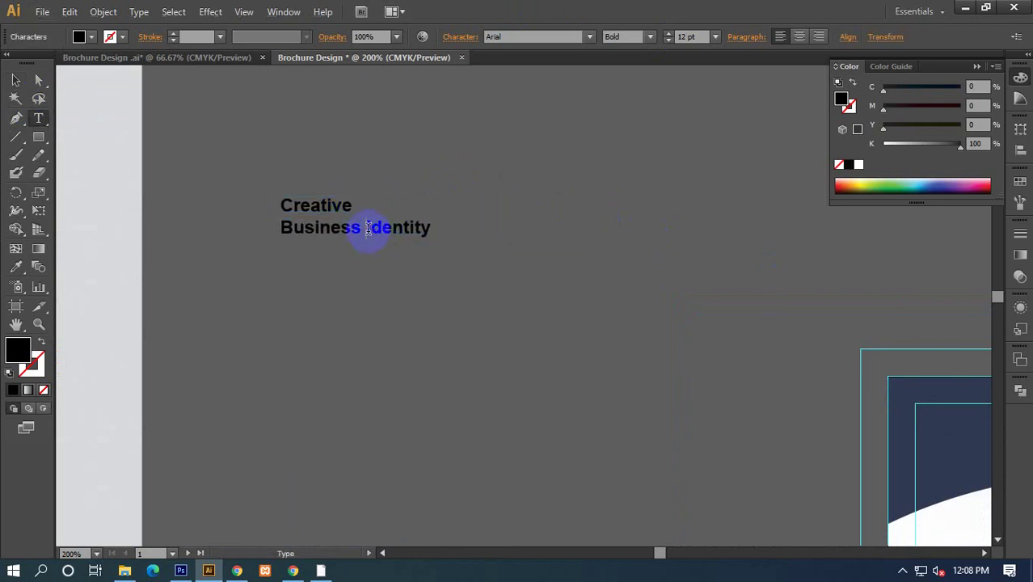
Enlarge the headline text block to about 40 pt.
{"action": "left_click", "coordinate": [16, 81]}
{"action": "left_click", "coordinate": [337, 244]}
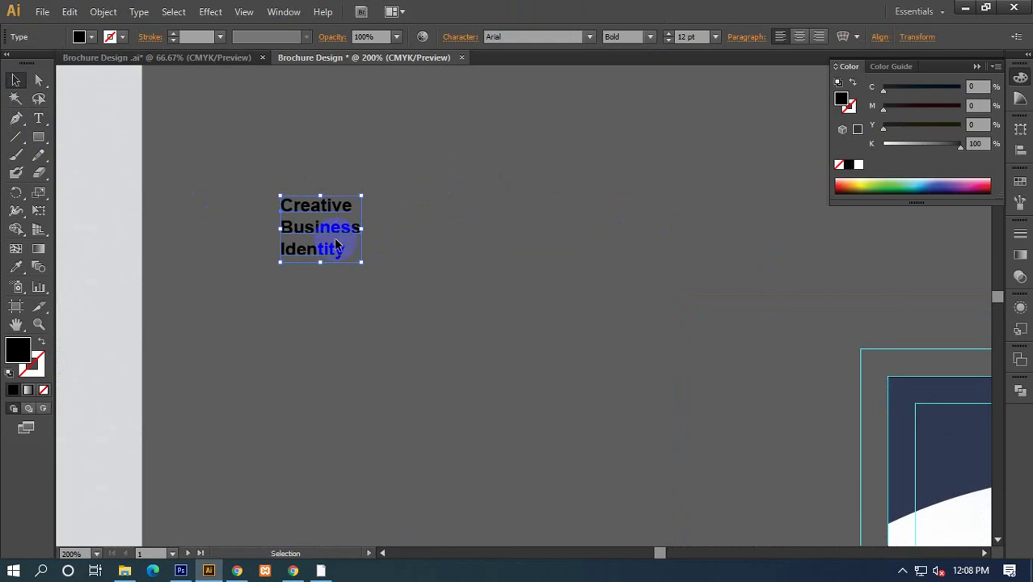
{"action": "mouse_move", "coordinate": [361, 261]}
{"action": "left_mouse_down"}
{"action": "mouse_move", "coordinate": [492, 330]}
{"action": "mouse_move", "coordinate": [496, 346]}
{"action": "left_mouse_up"}
{"action": "key", "text": "ctrl+minus"}
{"action": "key", "text": "ctrl+minus"}
{"action": "key", "text": "ctrl+minus"}
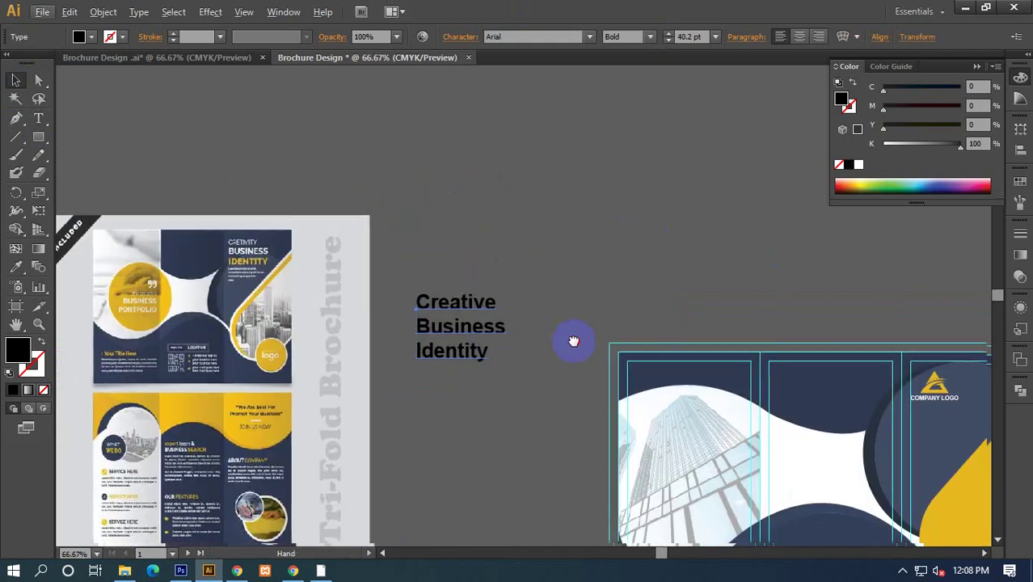
{"action": "mouse_move", "coordinate": [571, 341]}
{"action": "left_mouse_down"}
{"action": "mouse_move", "coordinate": [156, 133]}
{"action": "mouse_move", "coordinate": [651, 247]}
{"action": "mouse_move", "coordinate": [647, 238]}
{"action": "mouse_move", "coordinate": [468, 230]}
{"action": "mouse_move", "coordinate": [454, 211]}
{"action": "left_mouse_up"}
{"action": "scroll", "coordinate": [647, 237], "scroll_direction": "up", "scroll_amount": 1}
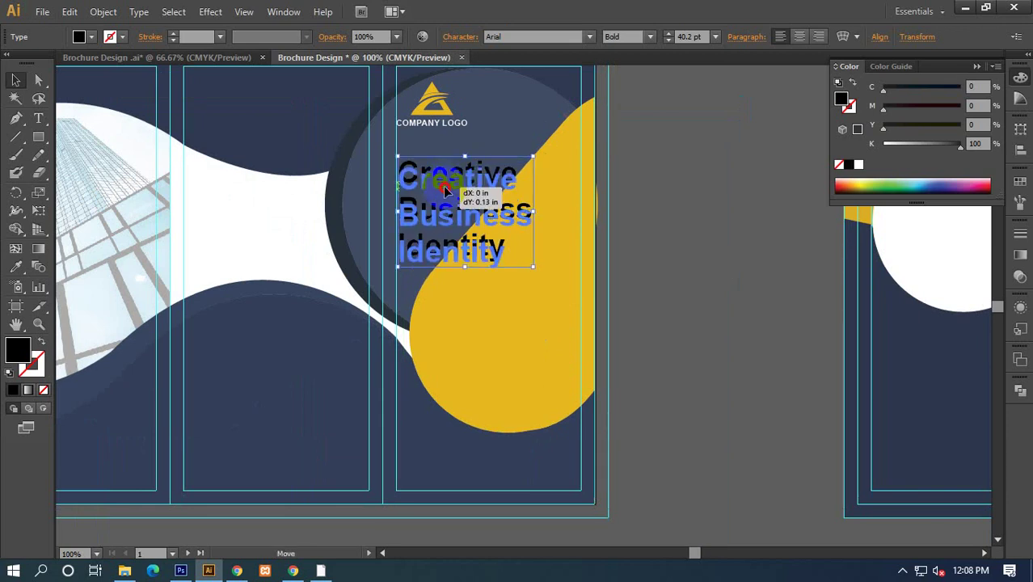
Position the headline below the logo and enlarge it to about 46 pt.
{"action": "left_click", "coordinate": [659, 242]}
{"action": "left_click_drag", "start_coordinate": [659, 242], "coordinate": [680, 259]}
{"action": "scroll", "coordinate": [499, 251], "scroll_direction": "up", "scroll_amount": 1}
{"action": "scroll", "coordinate": [499, 251], "scroll_direction": "up", "scroll_amount": 1}
{"action": "left_click", "coordinate": [516, 259]}
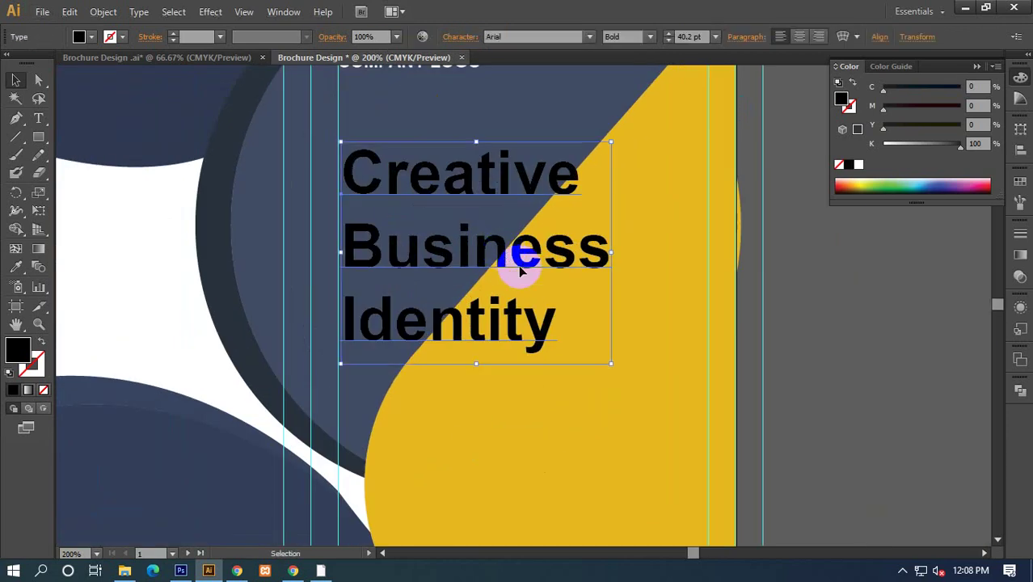
{"action": "left_click_drag", "start_coordinate": [612, 363], "coordinate": [652, 396]}
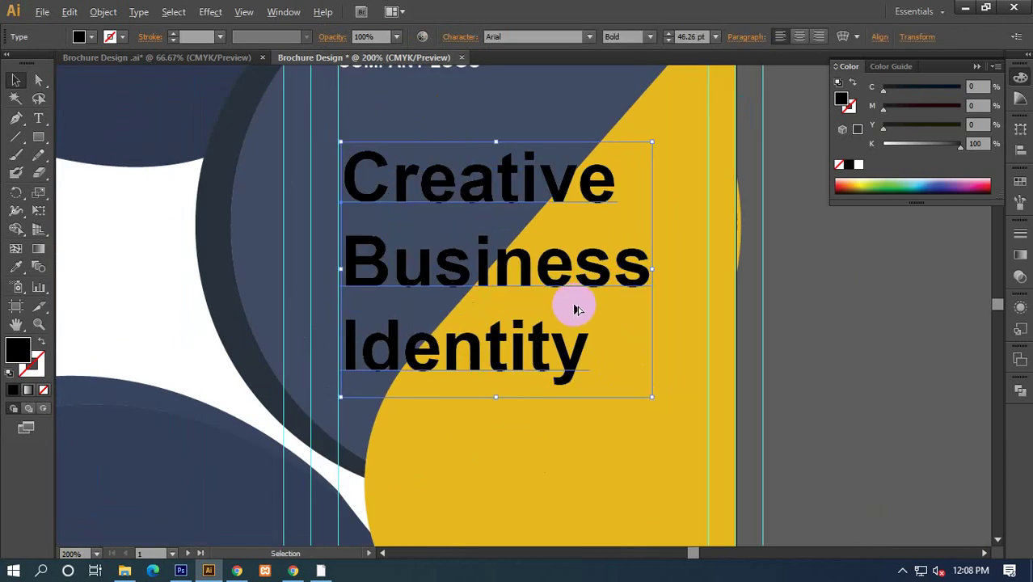
{"action": "scroll", "coordinate": [571, 300], "scroll_direction": "down", "scroll_amount": 1}
Set 'Business Identity' to 36 pt Regular.
{"action": "double_click", "coordinate": [596, 289]}
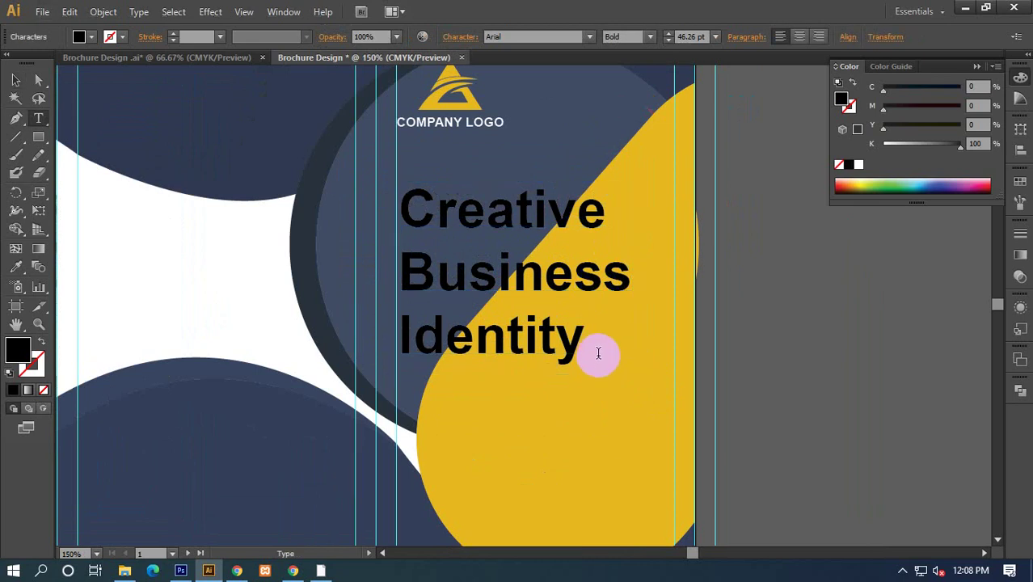
{"action": "left_click_drag", "start_coordinate": [595, 353], "coordinate": [401, 267]}
{"action": "left_click", "coordinate": [688, 37]}
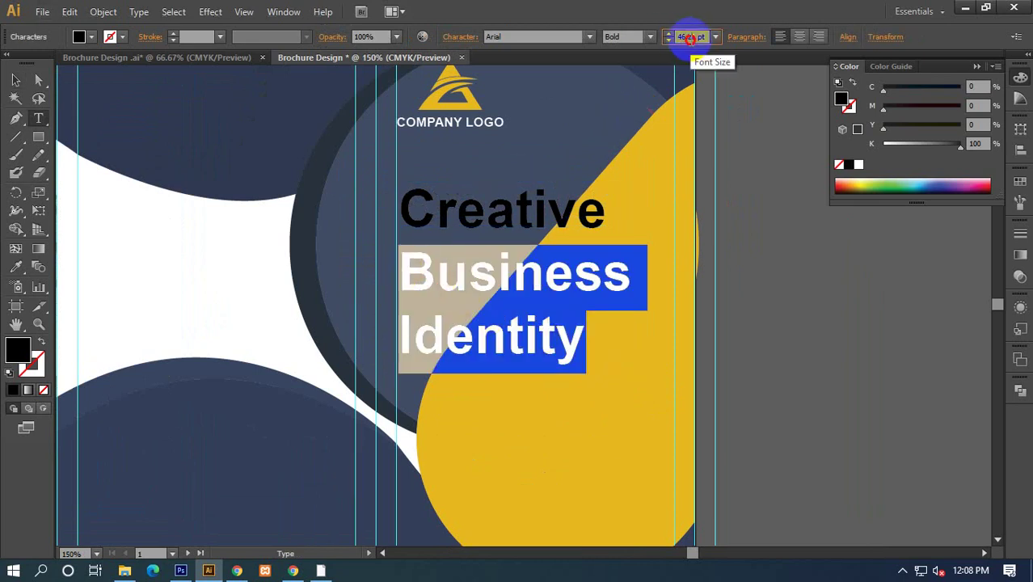
{"action": "scroll", "coordinate": [687, 37], "scroll_direction": "down", "scroll_amount": 3}
{"action": "scroll", "coordinate": [687, 38], "scroll_direction": "down", "scroll_amount": 4}
{"action": "scroll", "coordinate": [687, 37], "scroll_direction": "down", "scroll_amount": 3}
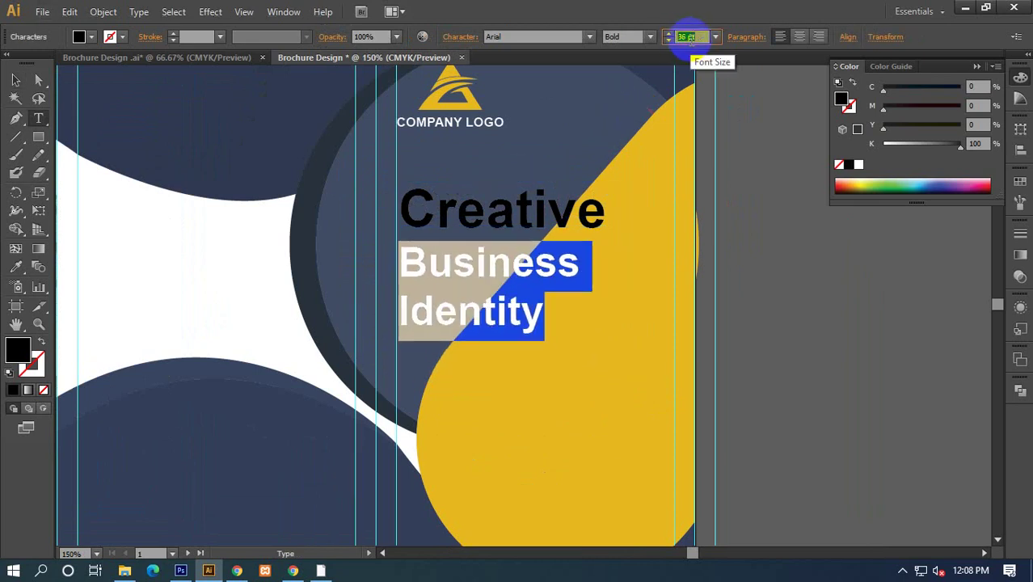
{"action": "left_click", "coordinate": [651, 38]}
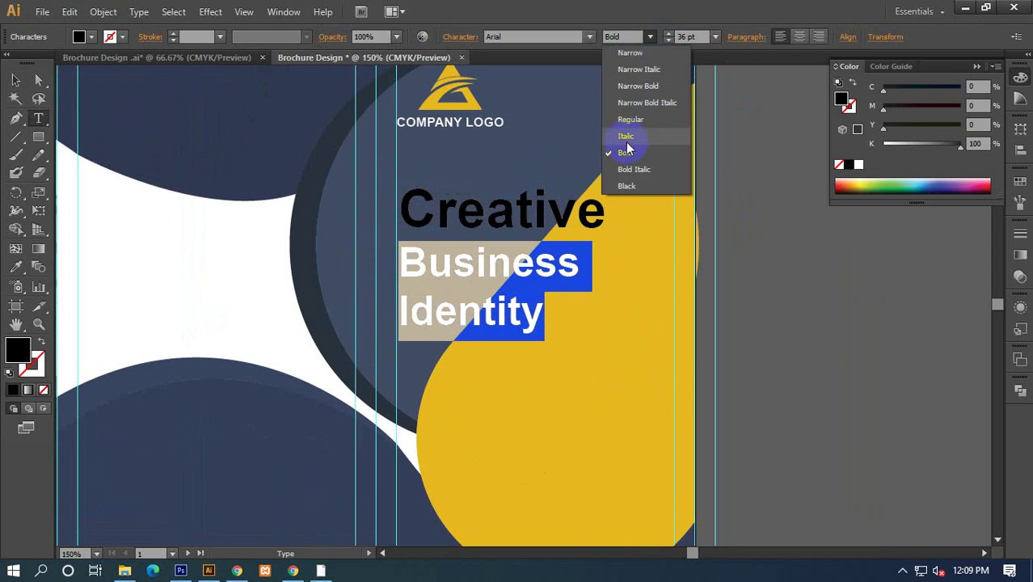
{"action": "left_click", "coordinate": [621, 124]}
{"action": "left_click", "coordinate": [565, 220]}
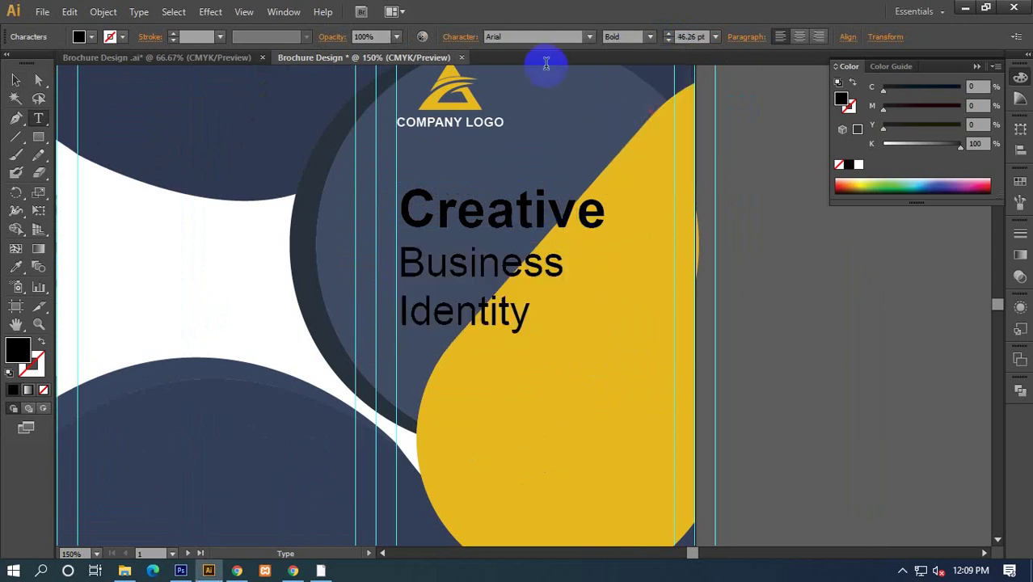
Colour the word 'Creative' white, sampled from the wave.
{"action": "left_click", "coordinate": [16, 83]}
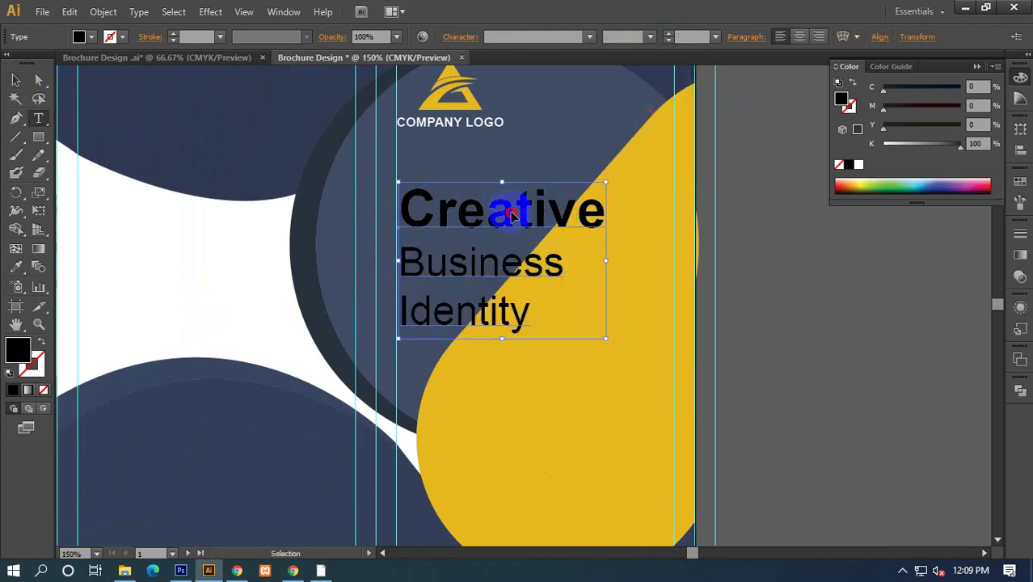
{"action": "left_click_drag", "start_coordinate": [630, 219], "coordinate": [260, 213]}
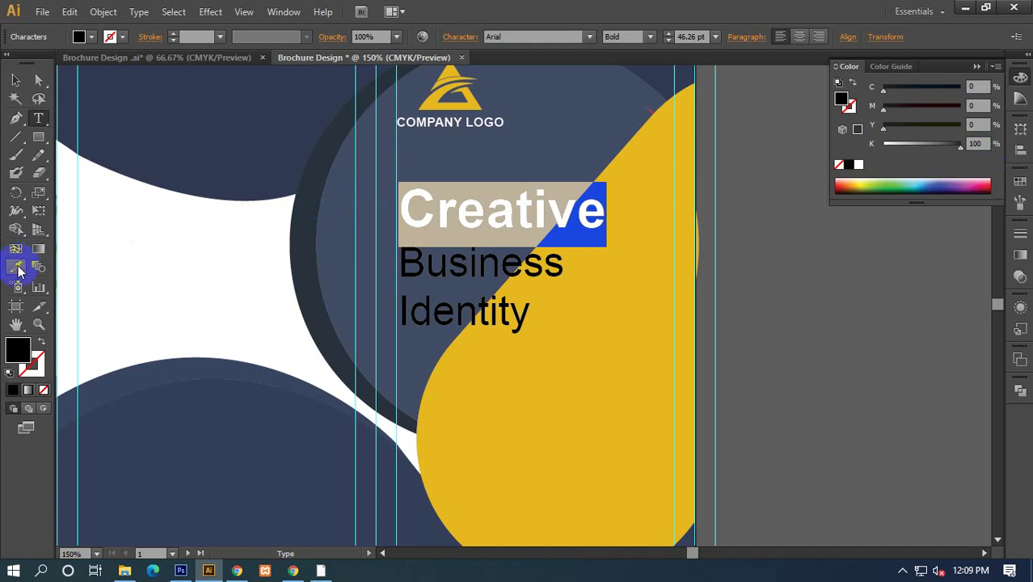
{"action": "left_click", "coordinate": [260, 261]}
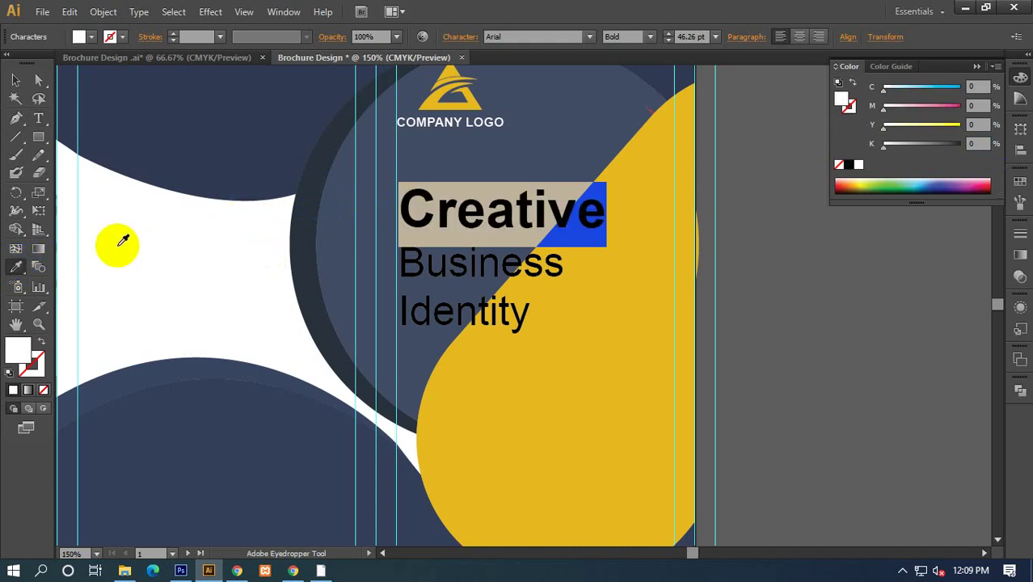
{"action": "left_click", "coordinate": [16, 81]}
{"action": "left_click", "coordinate": [783, 313]}
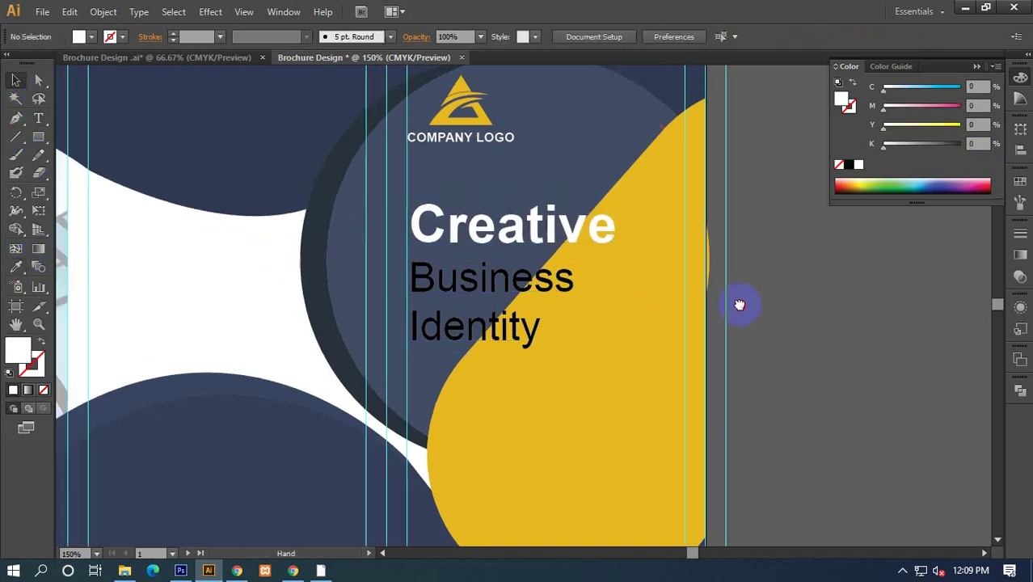
Highlight the words 'Business Identity' in the headline again.
{"action": "double_click", "coordinate": [512, 319]}
{"action": "left_click_drag", "start_coordinate": [558, 341], "coordinate": [346, 270]}
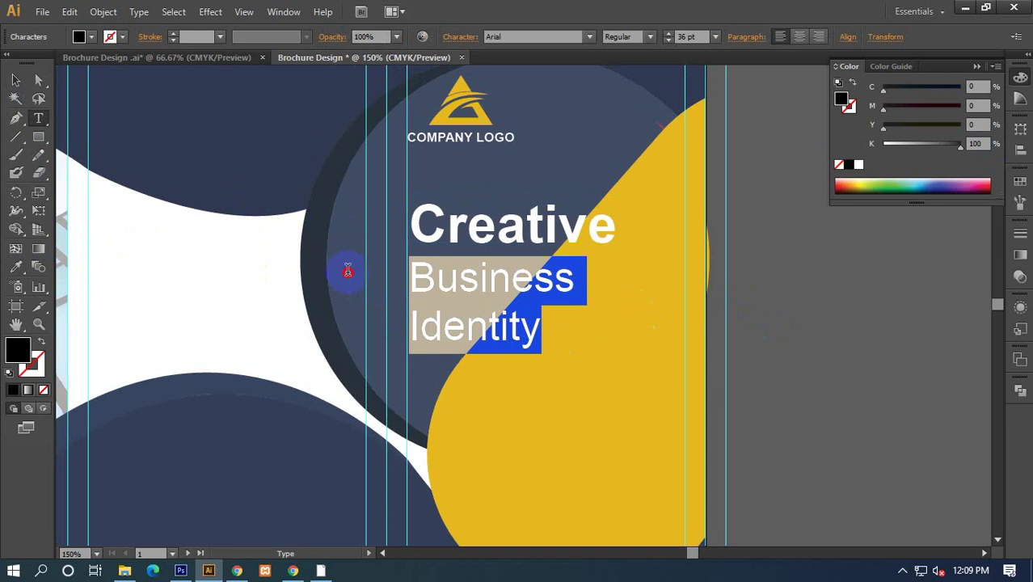
{"action": "key", "text": "ctrl+a"}
{"action": "left_click", "coordinate": [566, 305]}
{"action": "left_click_drag", "start_coordinate": [566, 305], "coordinate": [419, 291]}
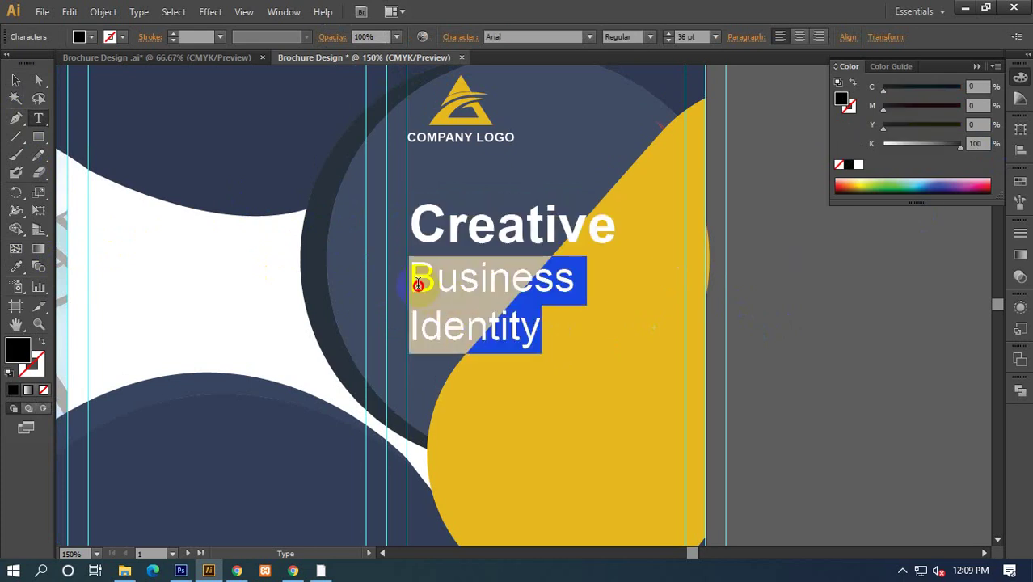
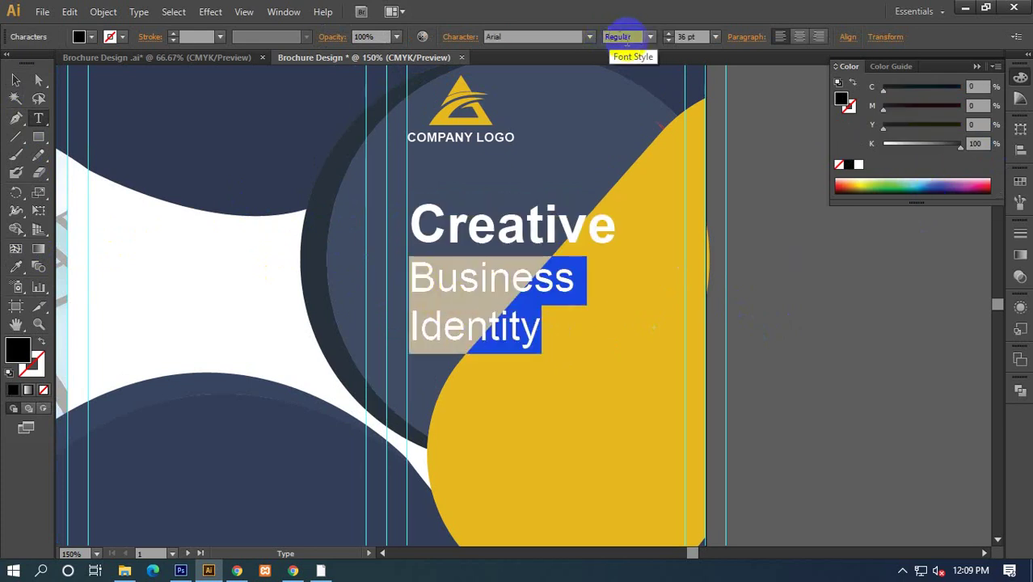
Set the Business line to 41 pt and the Identity line to 49 pt.
{"action": "left_click", "coordinate": [687, 37]}
{"action": "scroll", "coordinate": [686, 36], "scroll_direction": "up", "scroll_amount": 2}
{"action": "scroll", "coordinate": [686, 36], "scroll_direction": "up", "scroll_amount": 3}
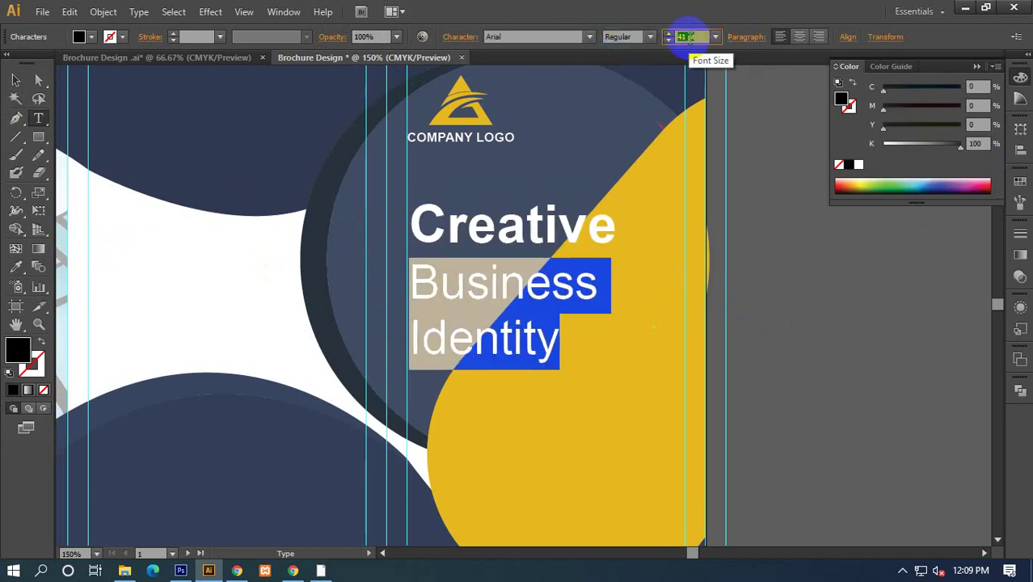
{"action": "left_click_drag", "start_coordinate": [558, 340], "coordinate": [424, 336]}
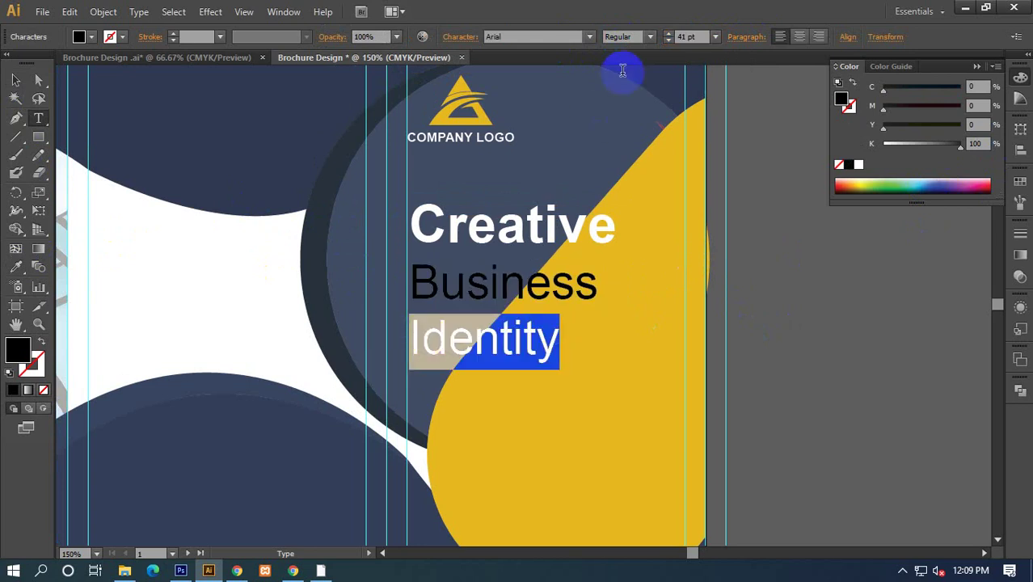
{"action": "left_click", "coordinate": [688, 36]}
{"action": "scroll", "coordinate": [691, 37], "scroll_direction": "up", "scroll_amount": 3}
{"action": "scroll", "coordinate": [693, 37], "scroll_direction": "up", "scroll_amount": 4}
{"action": "scroll", "coordinate": [693, 37], "scroll_direction": "up", "scroll_amount": 1}
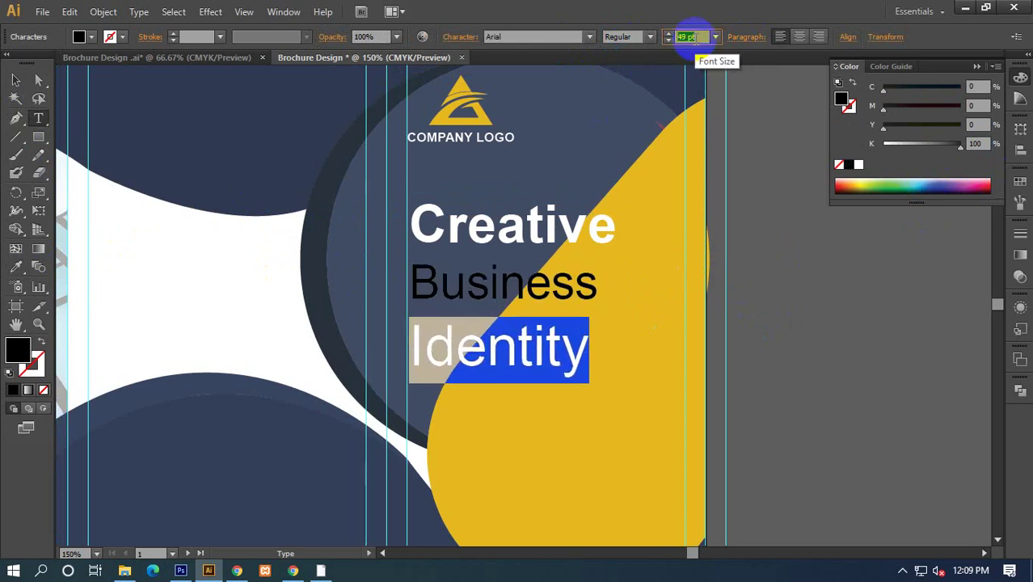
Try blue, purple, yellow and olive swatches on the Business and Identity lines.
{"action": "left_click_drag", "start_coordinate": [616, 290], "coordinate": [457, 323]}
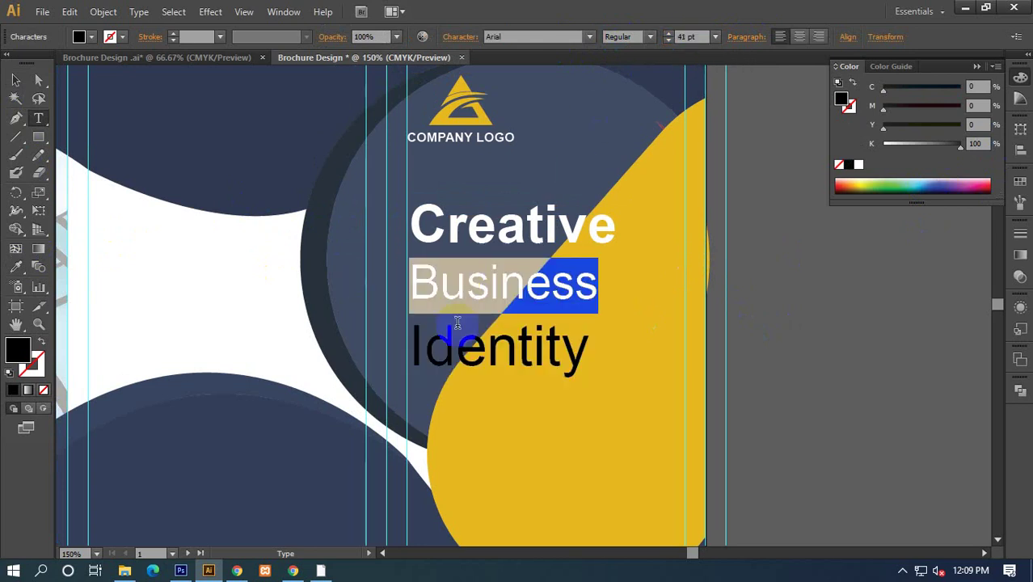
{"action": "mouse_move", "coordinate": [602, 356]}
{"action": "left_mouse_down"}
{"action": "mouse_move", "coordinate": [472, 315]}
{"action": "mouse_move", "coordinate": [411, 279]}
{"action": "left_mouse_up"}
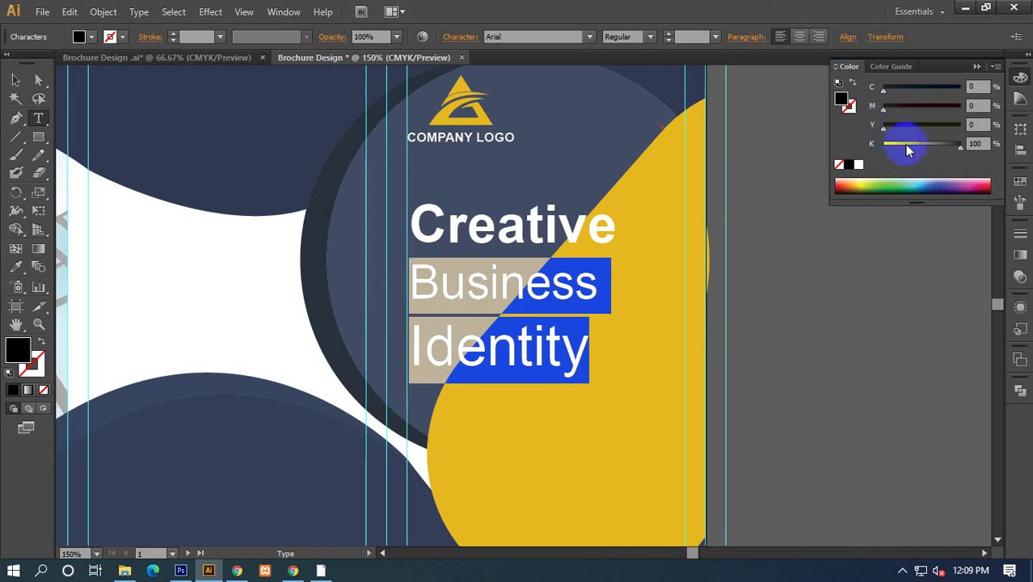
{"action": "left_click", "coordinate": [924, 184]}
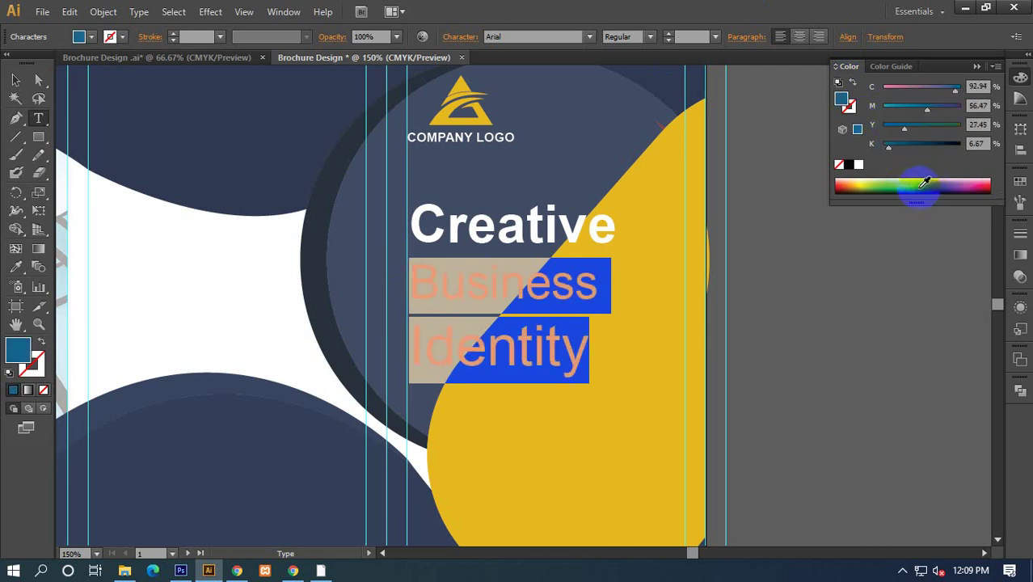
{"action": "left_click", "coordinate": [980, 185]}
{"action": "left_click", "coordinate": [948, 177]}
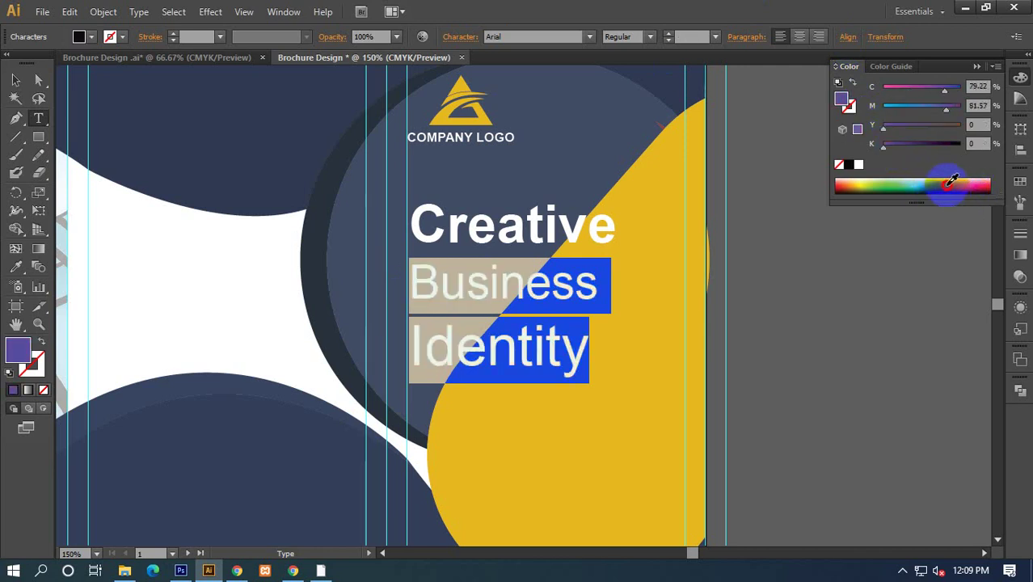
{"action": "left_click", "coordinate": [859, 182]}
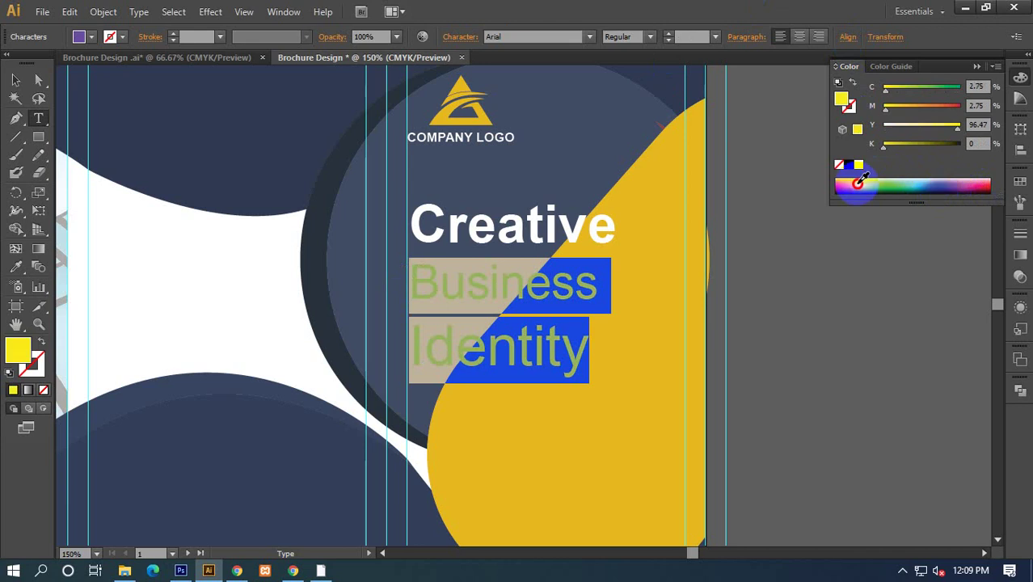
{"action": "left_click", "coordinate": [858, 185]}
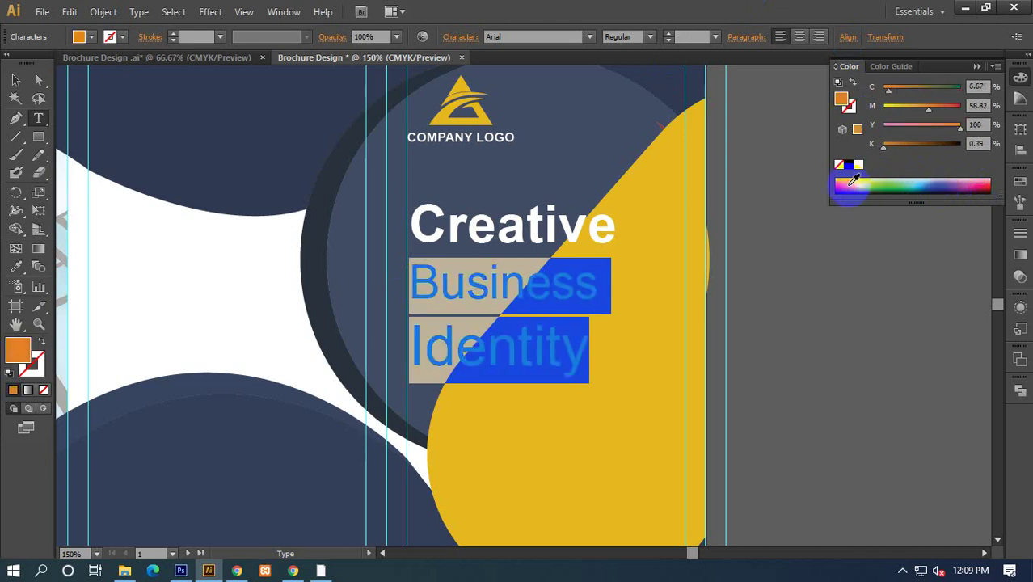
Reselect the Business and Identity lines and return them to black.
{"action": "left_click", "coordinate": [14, 79]}
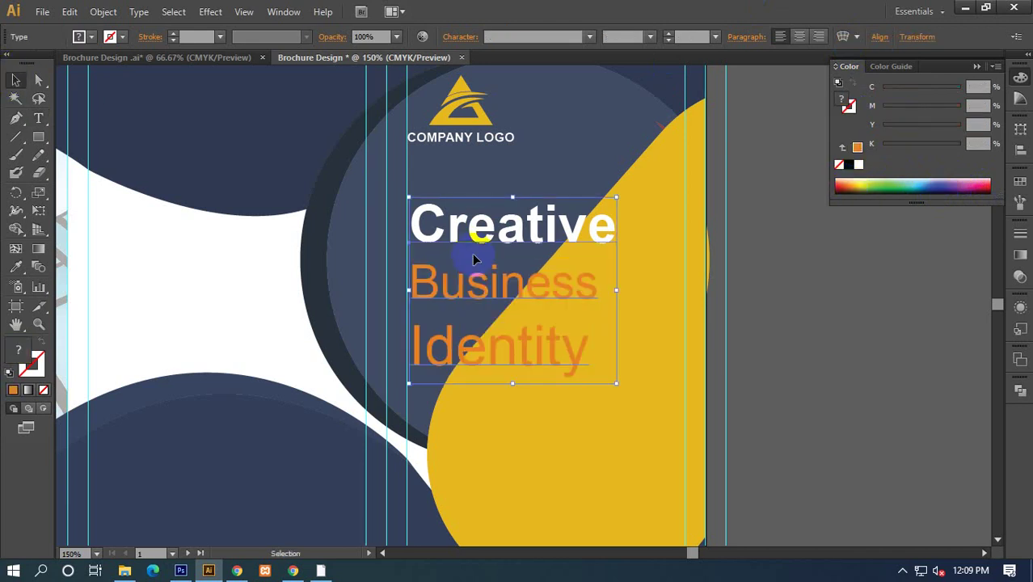
{"action": "double_click", "coordinate": [525, 291]}
{"action": "left_click_drag", "start_coordinate": [618, 362], "coordinate": [388, 275]}
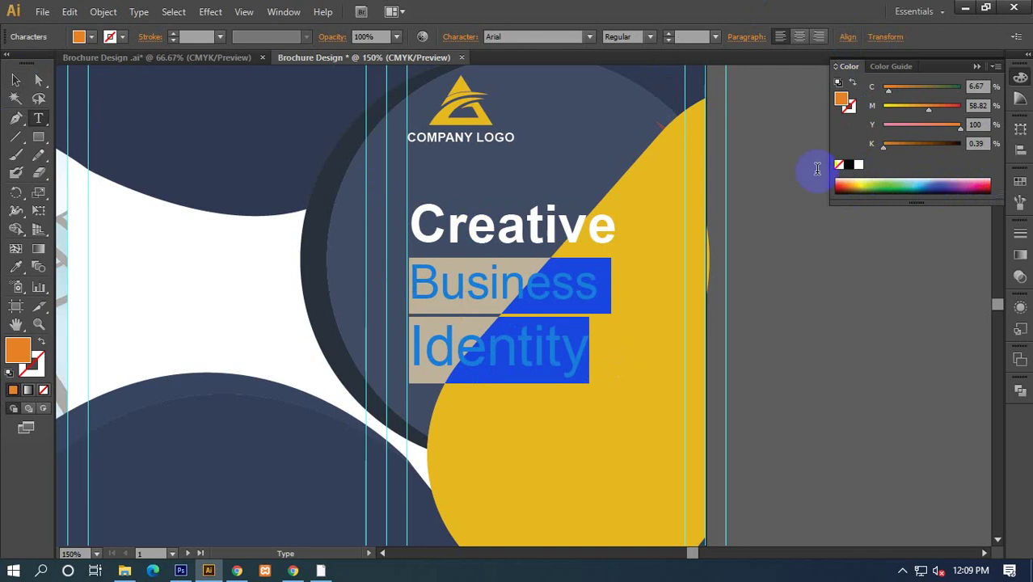
{"action": "left_click", "coordinate": [851, 174]}
Raise the headline block slightly on the cover.
{"action": "left_click", "coordinate": [13, 79]}
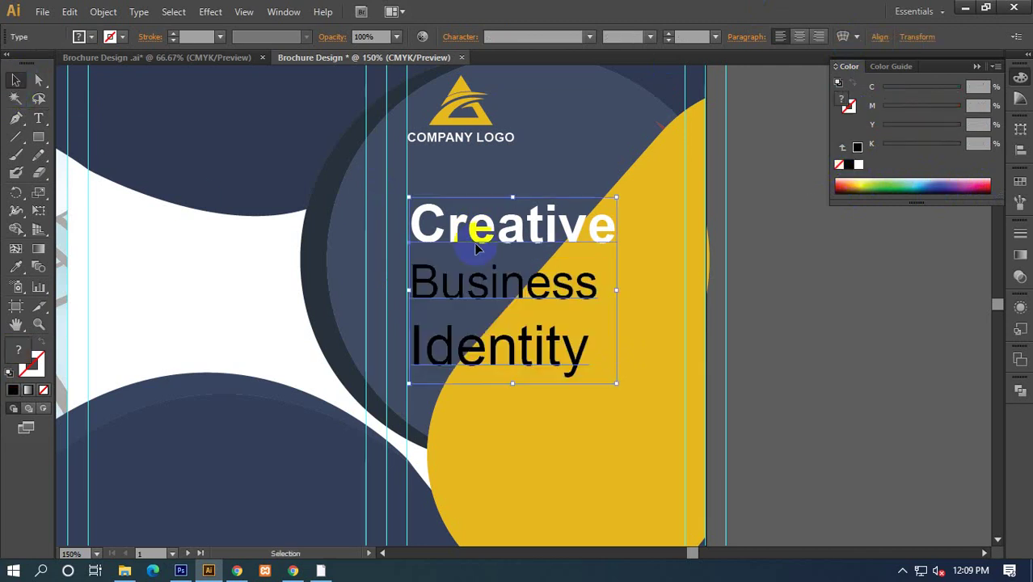
{"action": "left_click_drag", "start_coordinate": [534, 241], "coordinate": [534, 213]}
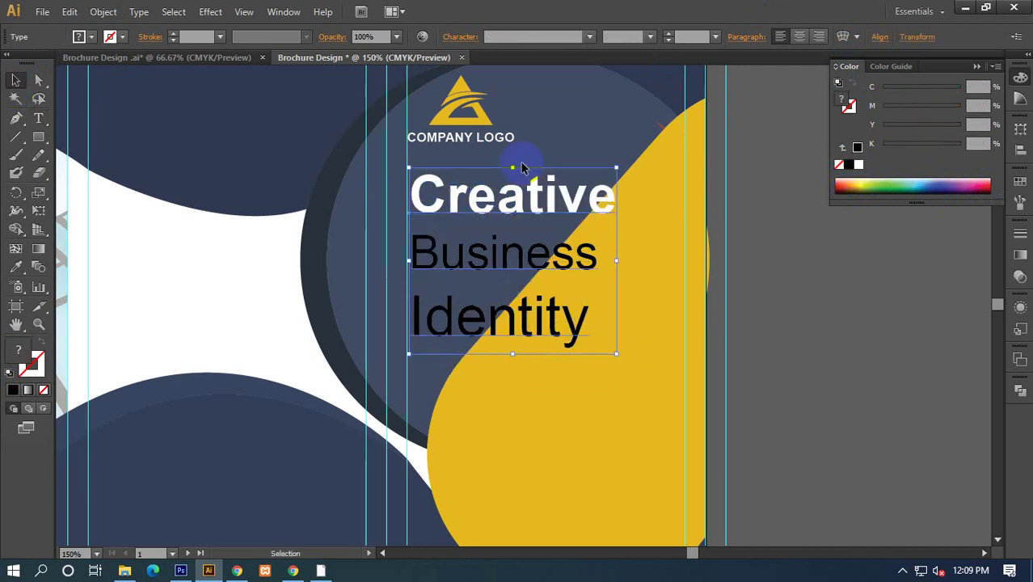
{"action": "scroll", "coordinate": [511, 197], "scroll_direction": "up", "scroll_amount": 2}
{"action": "left_click", "coordinate": [636, 185]}
{"action": "scroll", "coordinate": [636, 185], "scroll_direction": "down", "scroll_amount": 2}
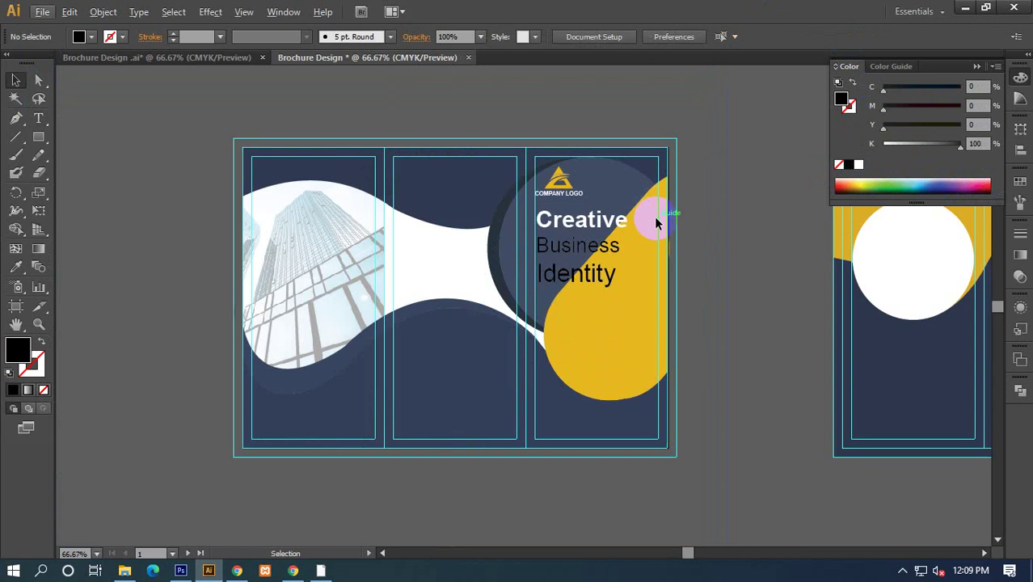
{"action": "scroll", "coordinate": [558, 252], "scroll_direction": "up", "scroll_amount": 1}
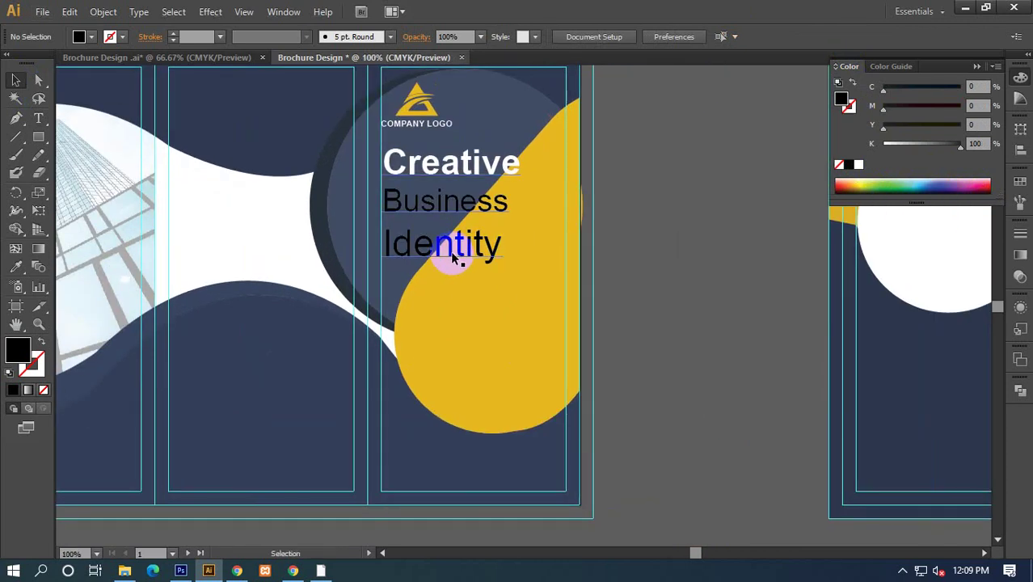
{"action": "scroll", "coordinate": [462, 249], "scroll_direction": "up", "scroll_amount": 1}
Set the leading of the Business and Identity lines to 54 pt.
{"action": "double_click", "coordinate": [515, 249]}
{"action": "left_click_drag", "start_coordinate": [515, 249], "coordinate": [349, 173]}
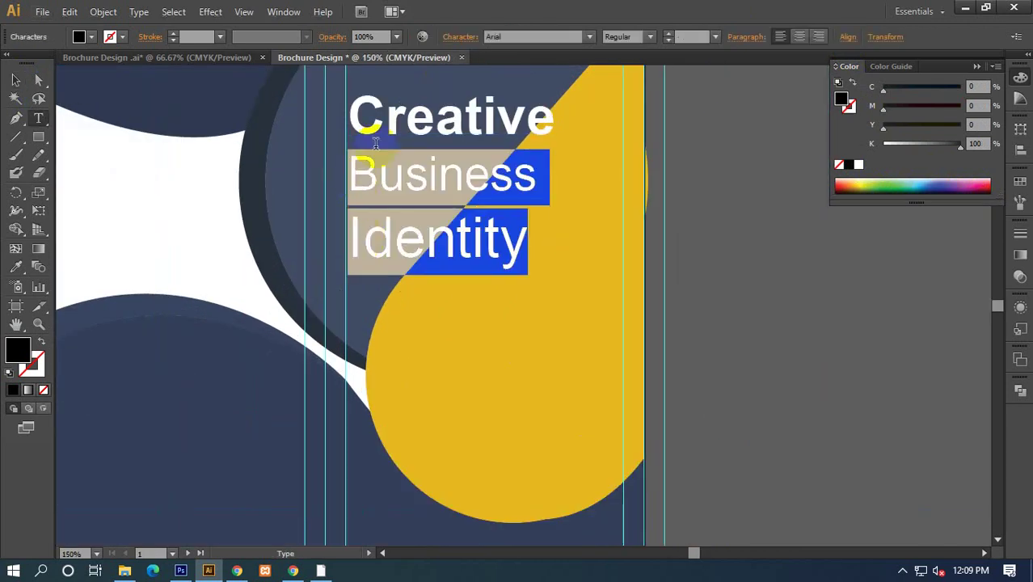
{"action": "left_click", "coordinate": [467, 38]}
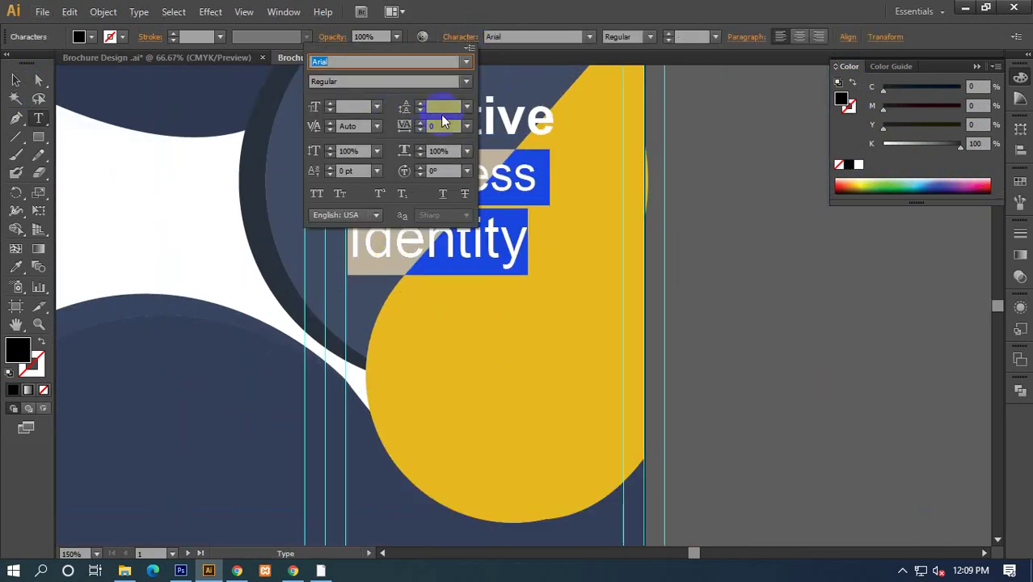
{"action": "left_click", "coordinate": [441, 113]}
{"action": "scroll", "coordinate": [441, 114], "scroll_direction": "down", "scroll_amount": 5}
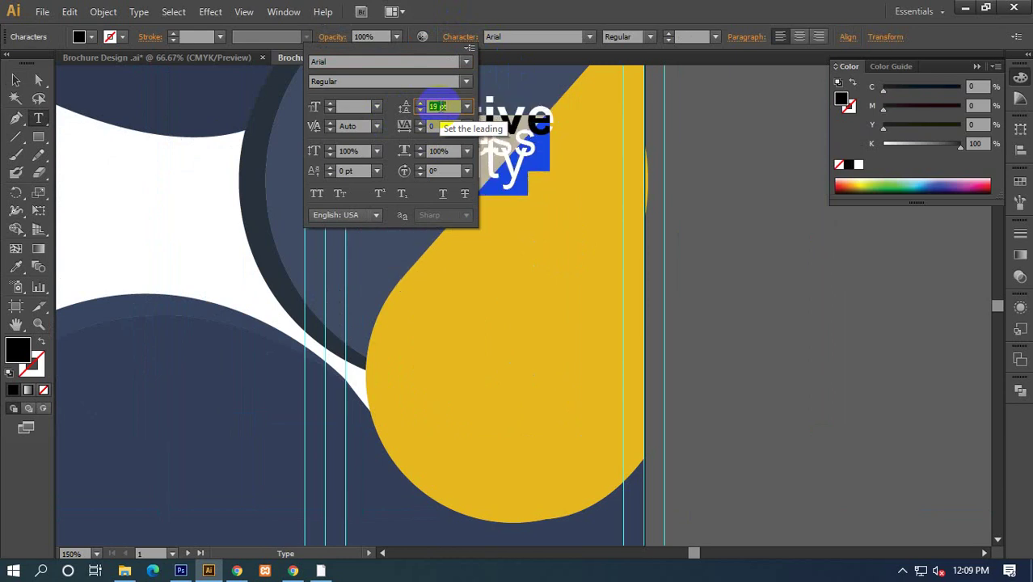
{"action": "scroll", "coordinate": [437, 108], "scroll_direction": "up", "scroll_amount": 8}
{"action": "scroll", "coordinate": [438, 108], "scroll_direction": "up", "scroll_amount": 9}
{"action": "scroll", "coordinate": [437, 107], "scroll_direction": "up", "scroll_amount": 9}
{"action": "scroll", "coordinate": [437, 108], "scroll_direction": "up", "scroll_amount": 9}
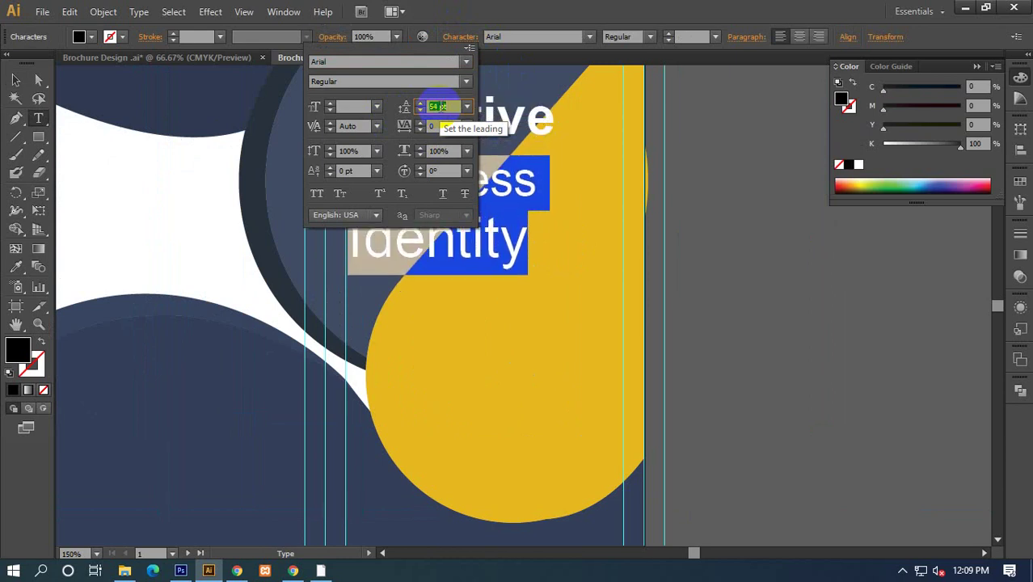
{"action": "left_click", "coordinate": [577, 249]}
Increase only the Identity line's leading to 59 pt.
{"action": "left_click_drag", "start_coordinate": [576, 257], "coordinate": [350, 250]}
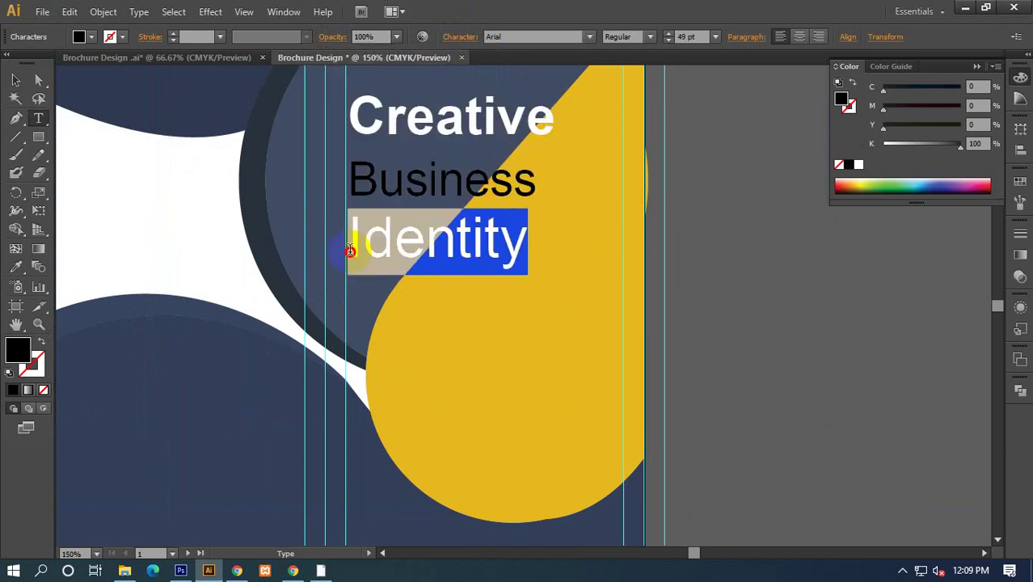
{"action": "left_click", "coordinate": [460, 37]}
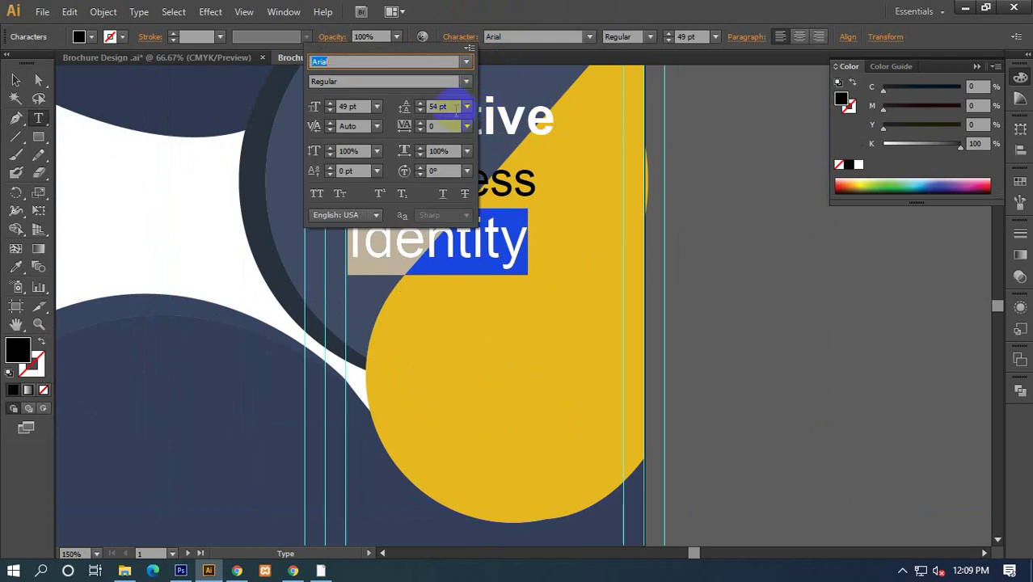
{"action": "scroll", "coordinate": [455, 110], "scroll_direction": "up", "scroll_amount": 4}
{"action": "scroll", "coordinate": [453, 110], "scroll_direction": "up", "scroll_amount": 1}
{"action": "scroll", "coordinate": [450, 111], "scroll_direction": "up", "scroll_amount": 1}
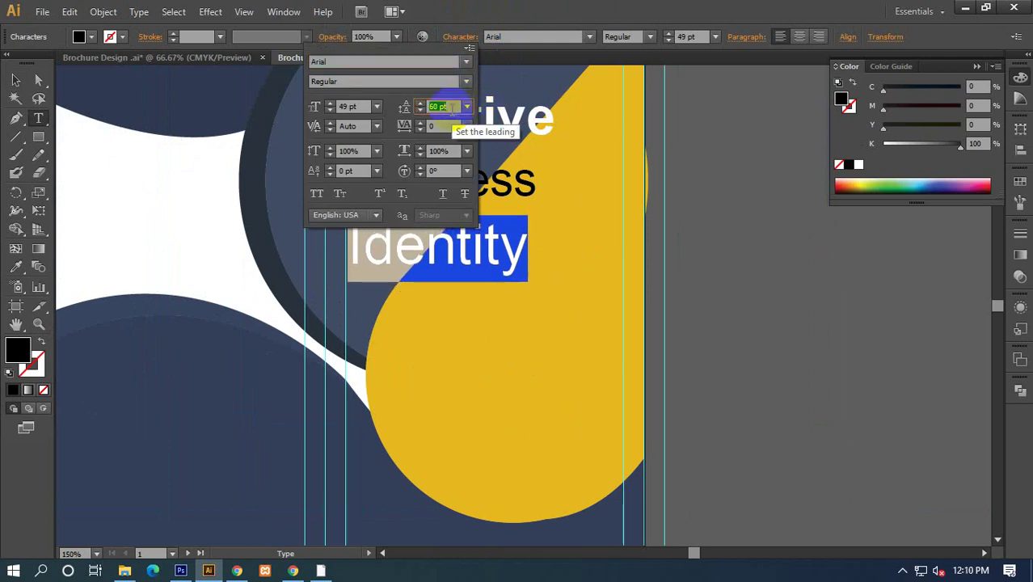
{"action": "scroll", "coordinate": [450, 110], "scroll_direction": "down", "scroll_amount": 1}
Exit the headline, re-enter it, reselect Business and Identity, then leave text editing.
{"action": "left_click", "coordinate": [18, 77]}
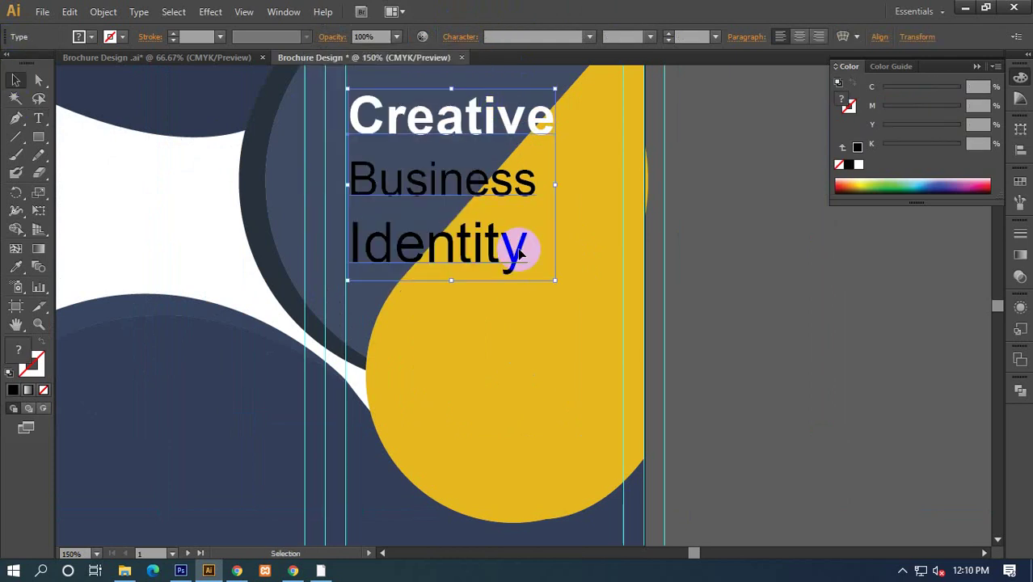
{"action": "left_click", "coordinate": [555, 249]}
{"action": "double_click", "coordinate": [518, 261]}
{"action": "key", "text": "ctrl+a"}
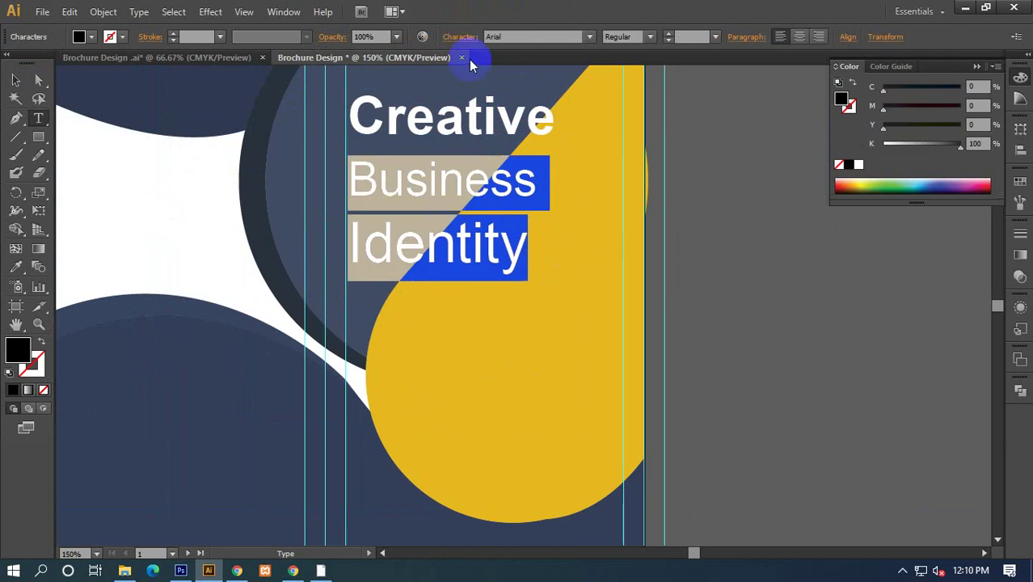
{"action": "left_click", "coordinate": [473, 242]}
{"action": "left_click_drag", "start_coordinate": [531, 243], "coordinate": [242, 211]}
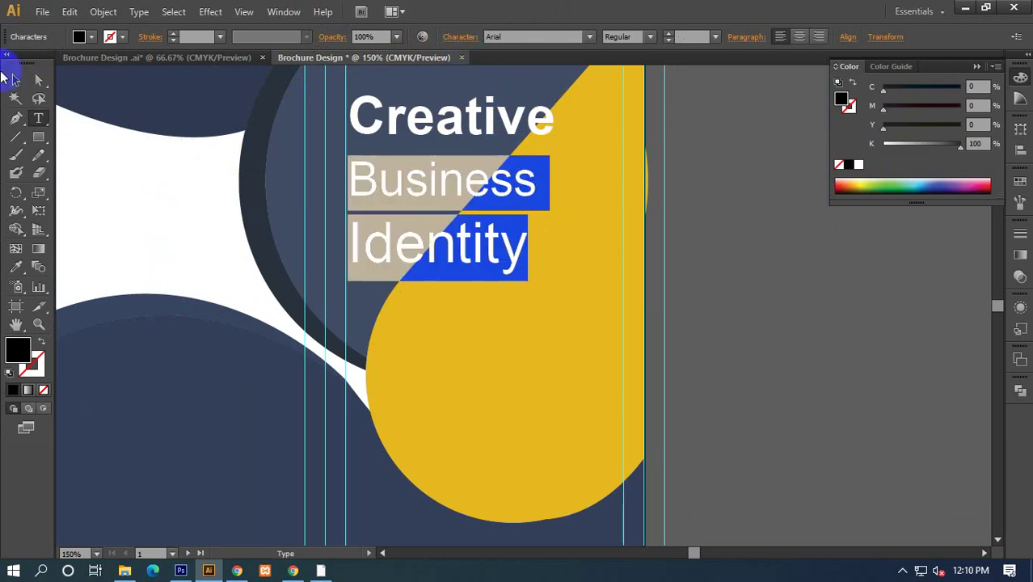
{"action": "left_click", "coordinate": [15, 80]}
Zoom out and pan to centre the tri-fold artboard beside the reference brochure.
{"action": "left_click", "coordinate": [690, 232]}
{"action": "scroll", "coordinate": [688, 225], "scroll_direction": "down", "scroll_amount": 3}
{"action": "left_click_drag", "start_coordinate": [397, 201], "coordinate": [486, 249]}
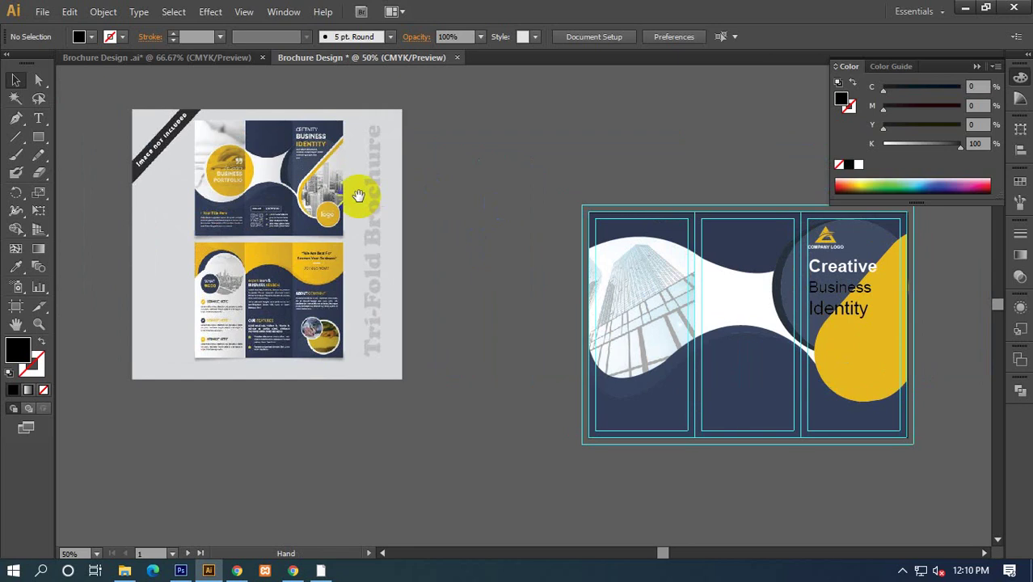
{"action": "left_click_drag", "start_coordinate": [429, 277], "coordinate": [433, 267]}
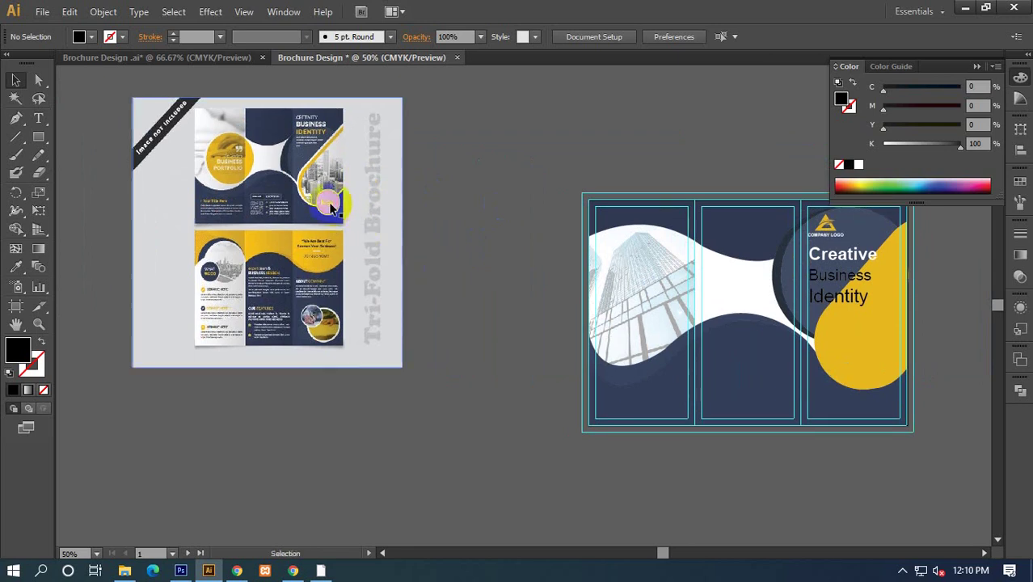
{"action": "left_click_drag", "start_coordinate": [831, 339], "coordinate": [588, 264]}
Move the company logo to the right panel's bottom corner.
{"action": "left_click", "coordinate": [593, 230]}
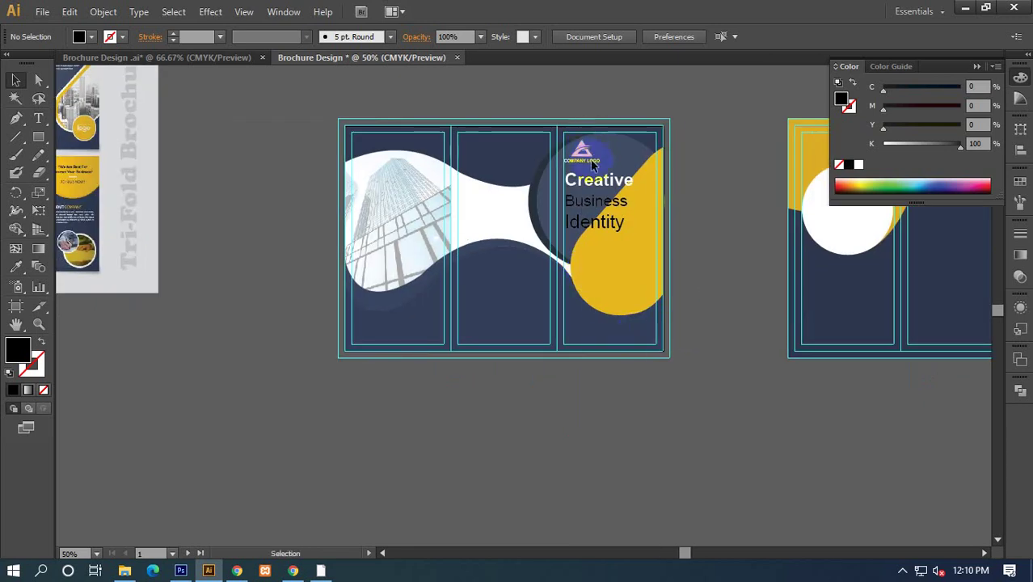
{"action": "mouse_move", "coordinate": [587, 159]}
{"action": "left_mouse_down"}
{"action": "mouse_move", "coordinate": [605, 299]}
{"action": "mouse_move", "coordinate": [632, 337]}
{"action": "left_mouse_up"}
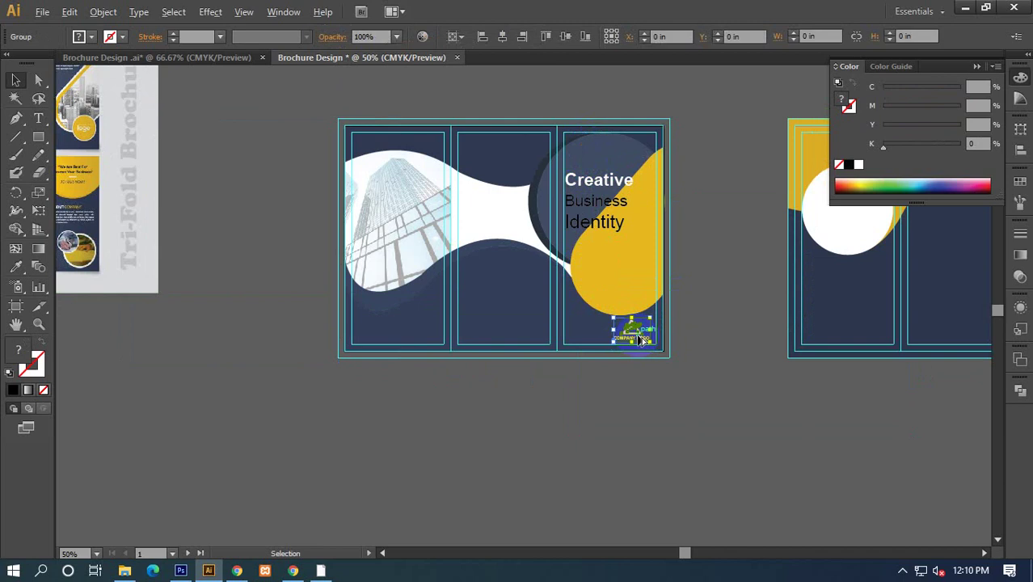
{"action": "scroll", "coordinate": [632, 336], "scroll_direction": "up", "scroll_amount": 3}
{"action": "mouse_move", "coordinate": [514, 245]}
{"action": "left_mouse_down"}
{"action": "mouse_move", "coordinate": [444, 210]}
{"action": "mouse_move", "coordinate": [435, 219]}
{"action": "left_mouse_up"}
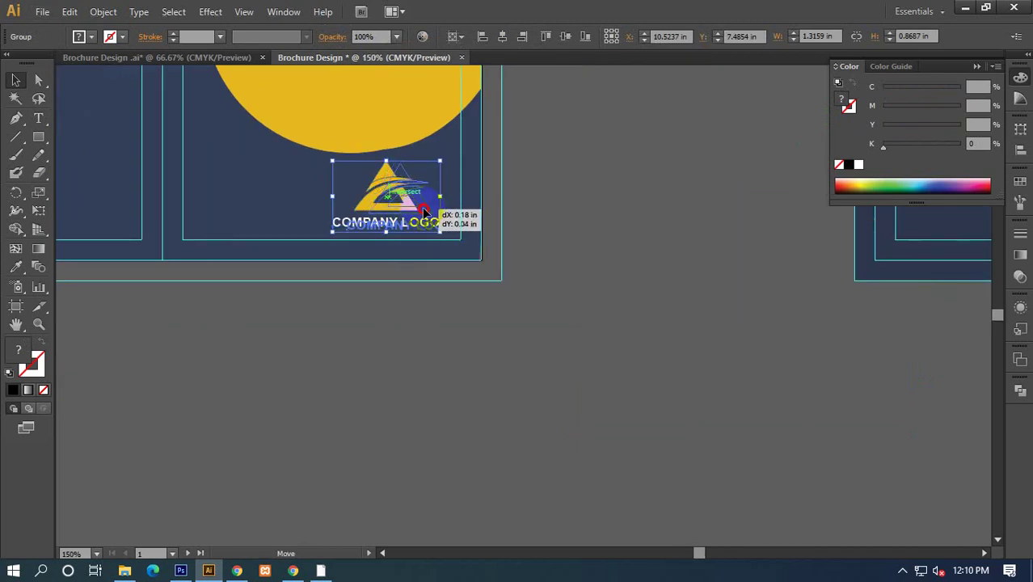
{"action": "left_click", "coordinate": [647, 278]}
Move the headline text block further up.
{"action": "scroll", "coordinate": [576, 318], "scroll_direction": "up", "scroll_amount": 3}
{"action": "scroll", "coordinate": [528, 322], "scroll_direction": "up", "scroll_amount": 3}
{"action": "scroll", "coordinate": [491, 292], "scroll_direction": "up", "scroll_amount": 5}
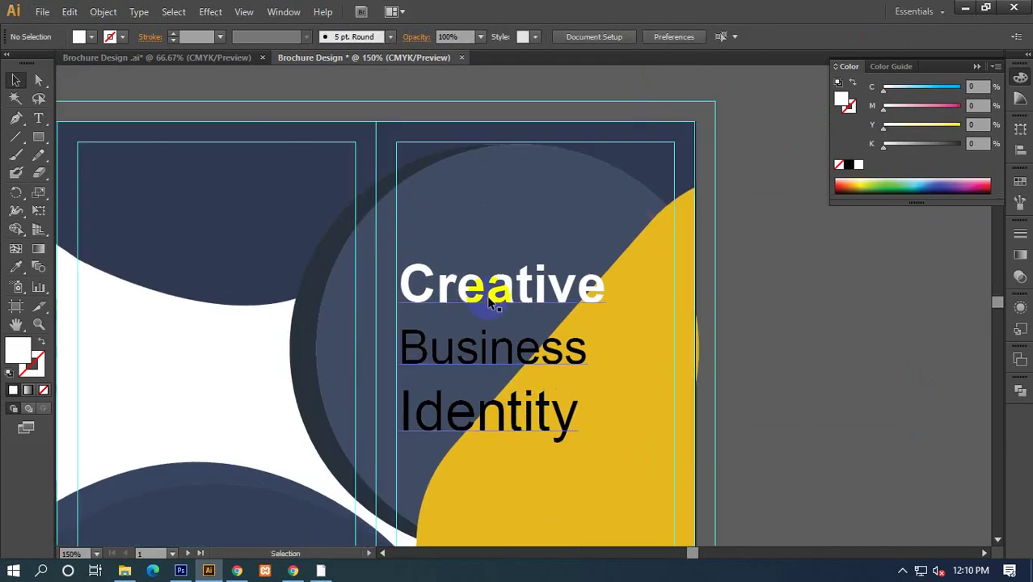
{"action": "mouse_move", "coordinate": [485, 292]}
{"action": "left_mouse_down"}
{"action": "mouse_move", "coordinate": [481, 244]}
{"action": "mouse_move", "coordinate": [496, 190]}
{"action": "left_mouse_up"}
{"action": "left_click", "coordinate": [775, 305]}
Zoom out and pan so both brochure artboards show side by side.
{"action": "scroll", "coordinate": [776, 315], "scroll_direction": "down", "scroll_amount": 1}
{"action": "scroll", "coordinate": [547, 328], "scroll_direction": "down", "scroll_amount": 1}
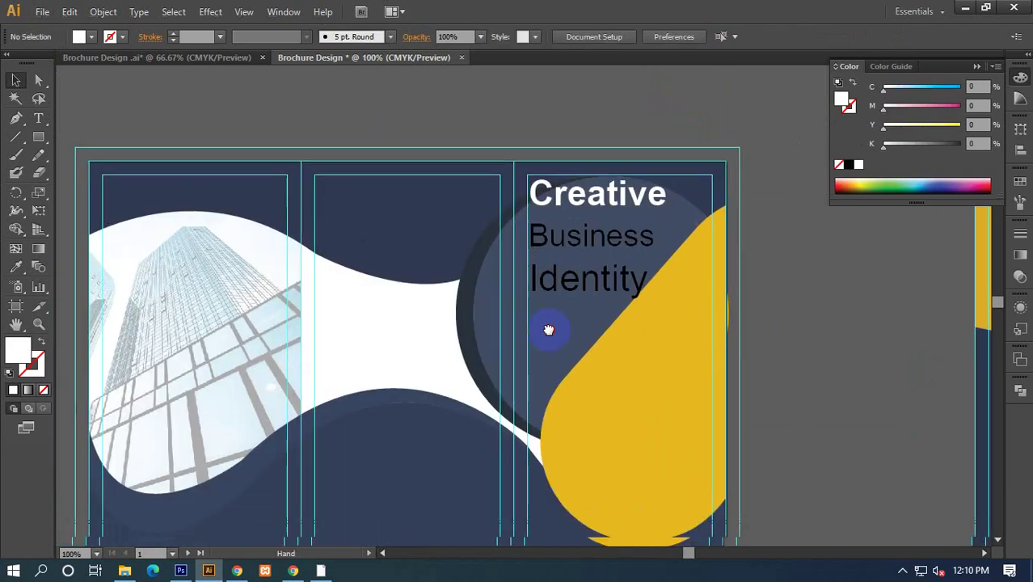
{"action": "scroll", "coordinate": [570, 234], "scroll_direction": "down", "scroll_amount": 1}
{"action": "scroll", "coordinate": [570, 235], "scroll_direction": "down", "scroll_amount": 1}
{"action": "left_click_drag", "start_coordinate": [438, 265], "coordinate": [459, 270]}
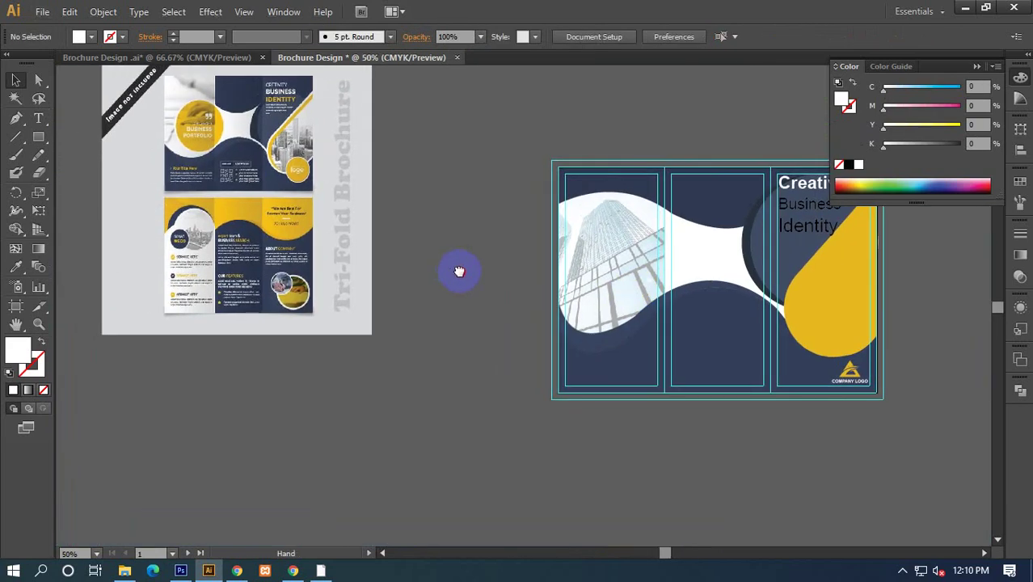
{"action": "left_click_drag", "start_coordinate": [592, 272], "coordinate": [563, 280]}
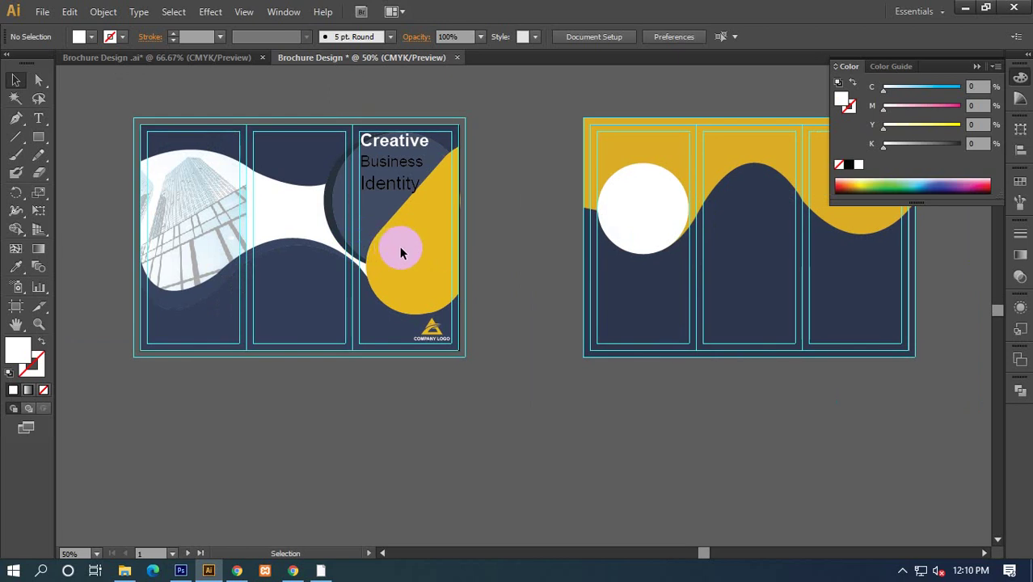
Select the yellow curved shape and undo the stray sliver pulled off it.
{"action": "key", "text": "ctrl"}
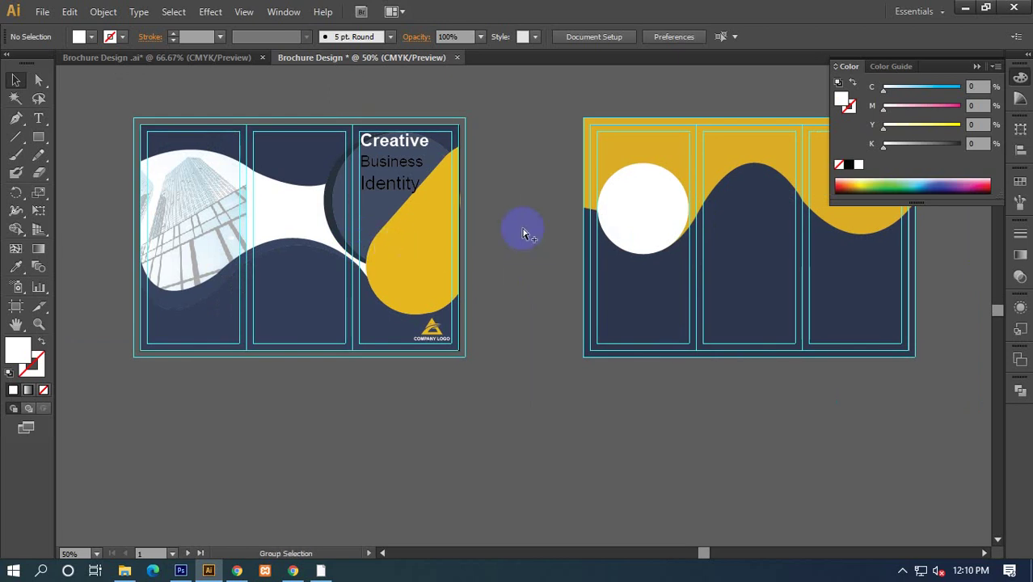
{"action": "key", "text": "ctrl+a"}
{"action": "left_click", "coordinate": [521, 233]}
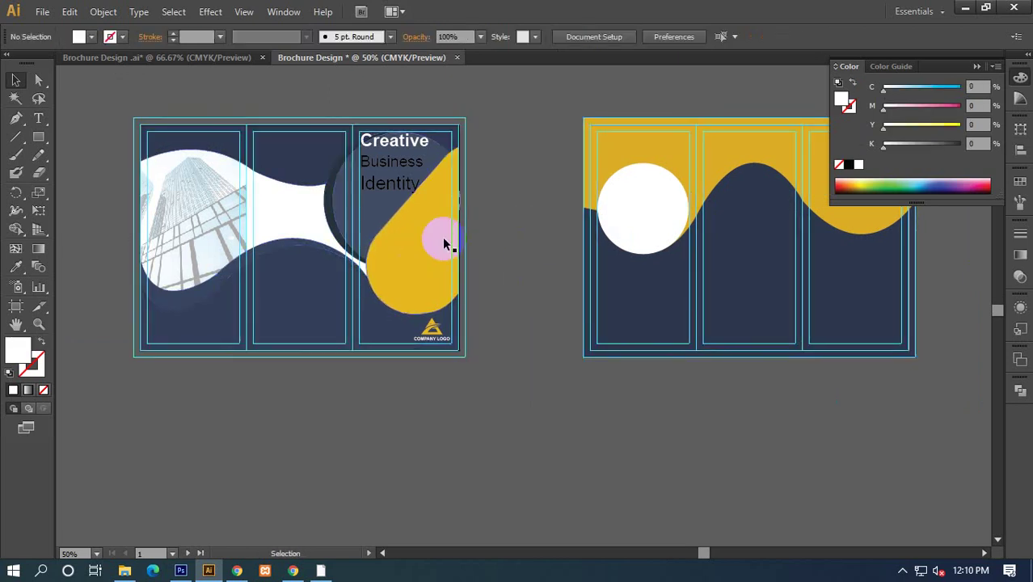
{"action": "left_click", "coordinate": [438, 240]}
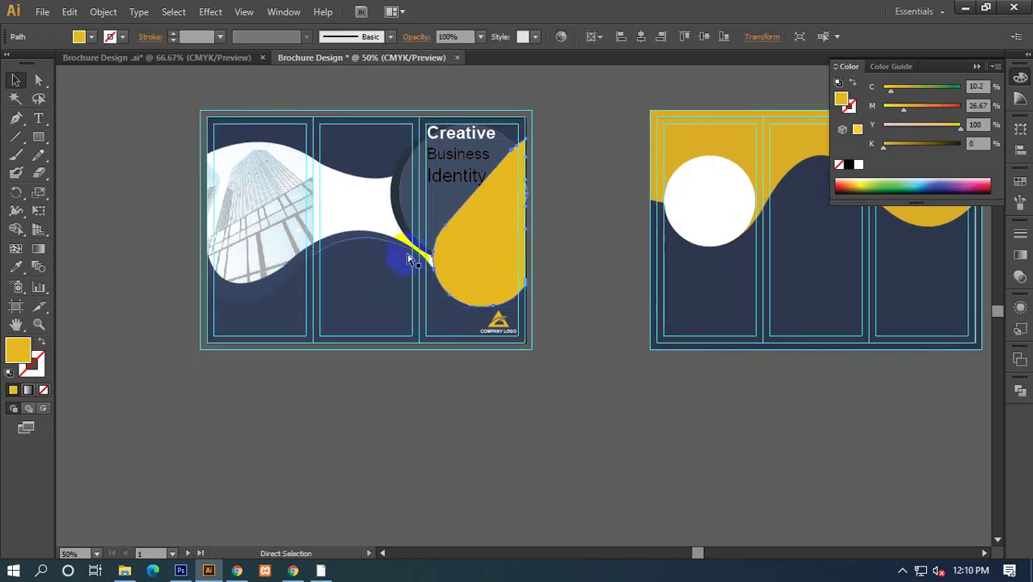
{"action": "key", "text": "ctrl+z"}
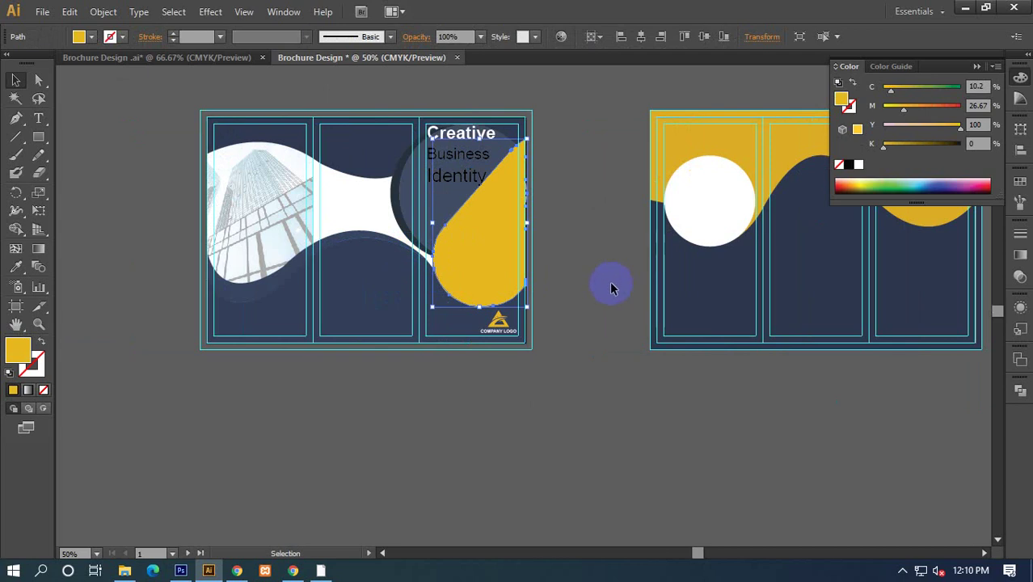
{"action": "left_click", "coordinate": [609, 281]}
{"action": "left_click", "coordinate": [467, 271]}
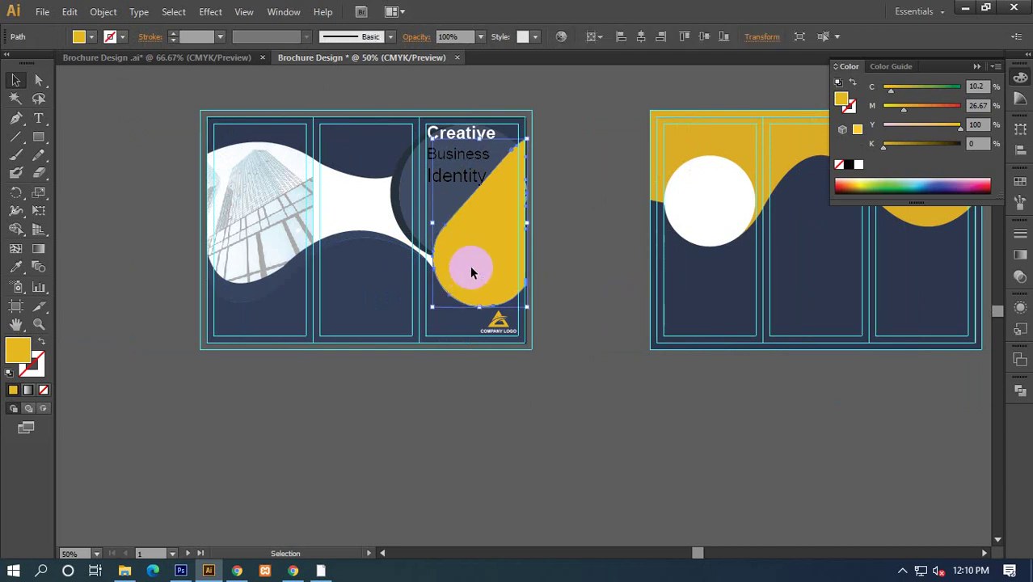
Fill the curved shape white and nudge it two steps right, leaving a yellow rim.
{"action": "left_click", "coordinate": [860, 166]}
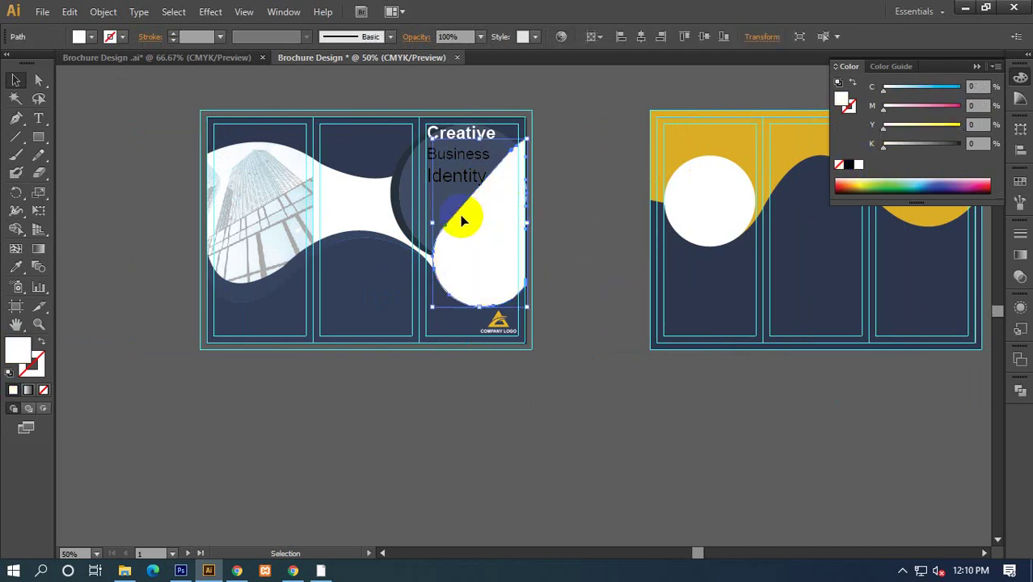
{"action": "key", "text": "Right"}
{"action": "key", "text": "Right"}
{"action": "key", "text": "Right"}
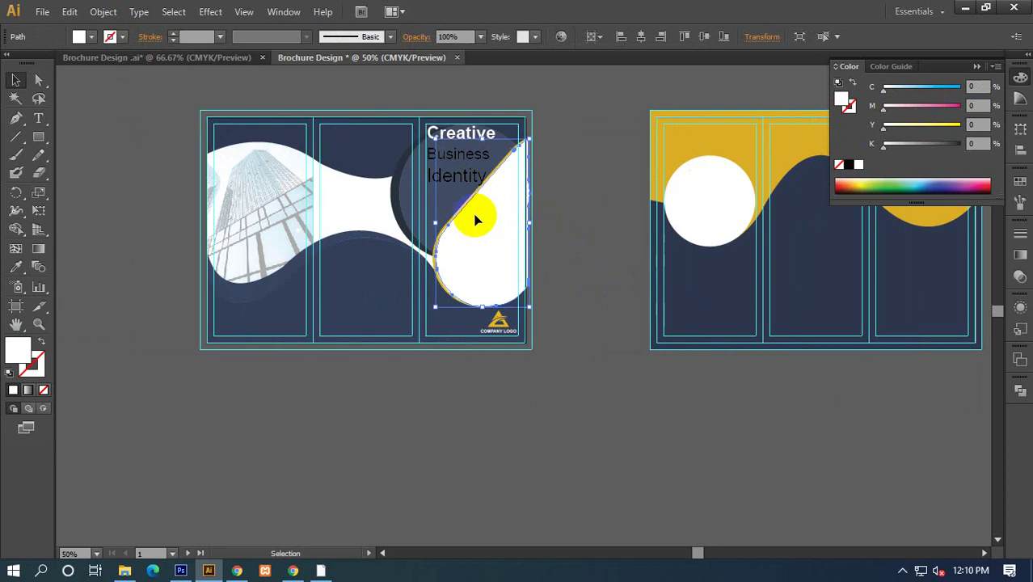
{"action": "key", "text": "Right"}
{"action": "key", "text": "Right"}
{"action": "key", "text": "Right"}
{"action": "key", "text": "Right"}
{"action": "key", "text": "Right"}
{"action": "key", "text": "Right"}
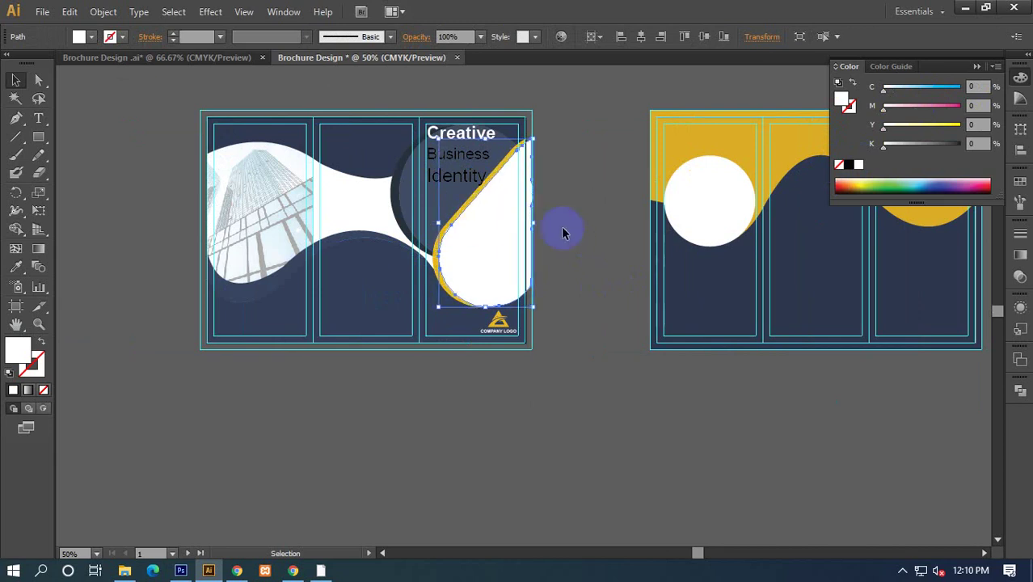
{"action": "left_click", "coordinate": [564, 233]}
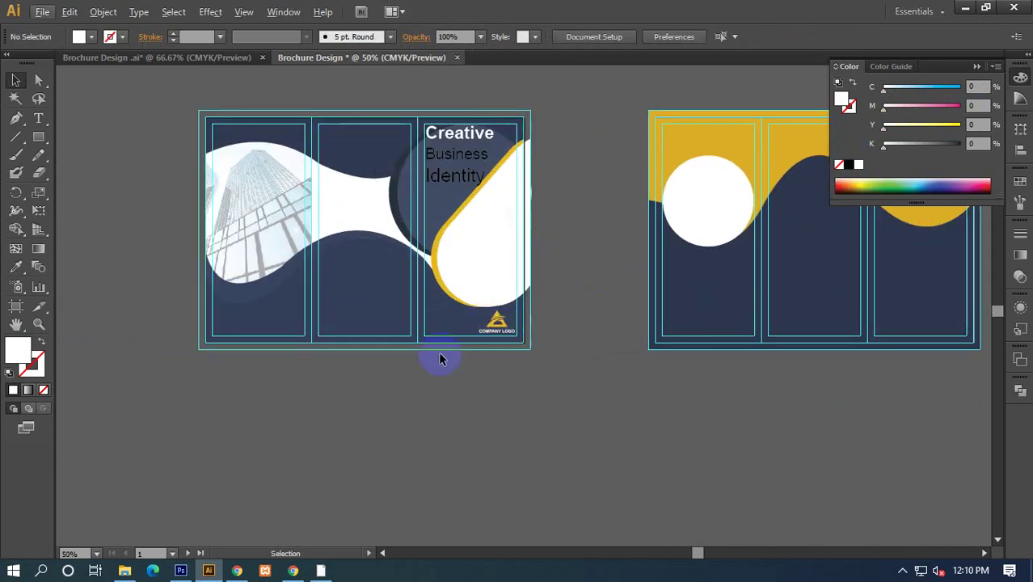
Browse the 'corporate image' Google Images results for a building photo.
{"action": "left_click", "coordinate": [293, 571]}
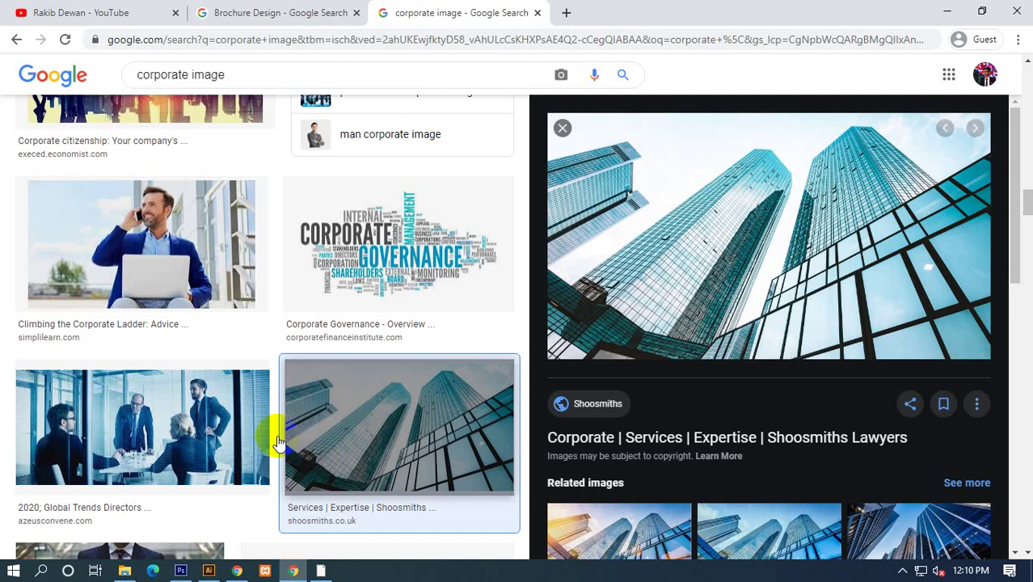
{"action": "scroll", "coordinate": [646, 291], "scroll_direction": "down", "scroll_amount": 5}
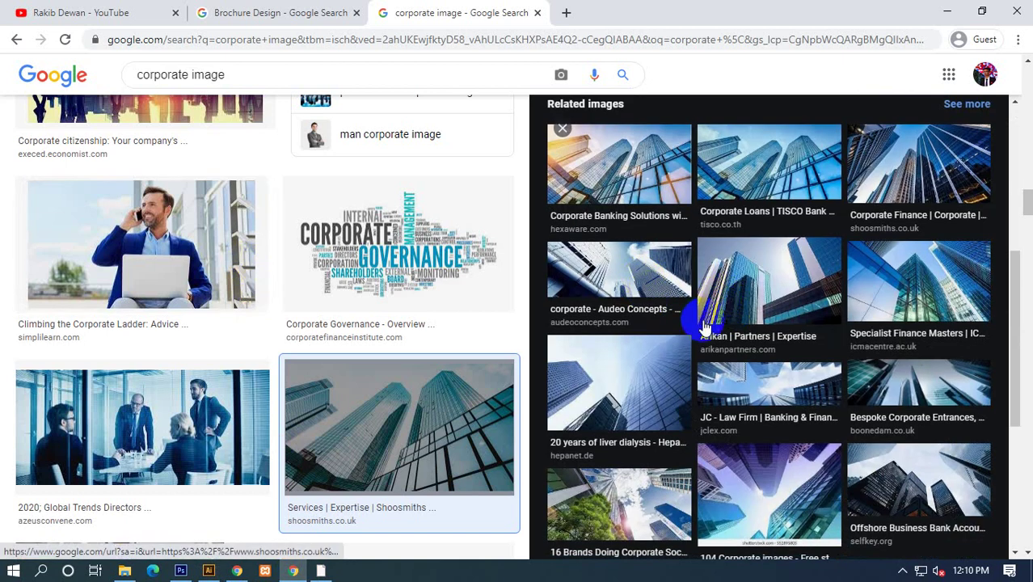
{"action": "scroll", "coordinate": [703, 323], "scroll_direction": "down", "scroll_amount": 3}
{"action": "scroll", "coordinate": [346, 434], "scroll_direction": "down", "scroll_amount": 3}
{"action": "scroll", "coordinate": [318, 443], "scroll_direction": "down", "scroll_amount": 1}
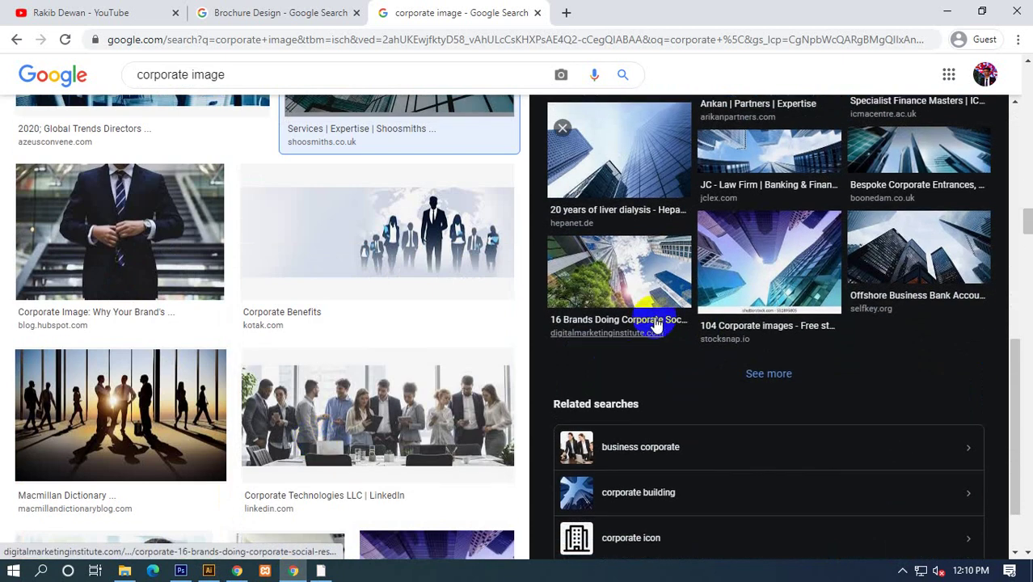
{"action": "scroll", "coordinate": [657, 323], "scroll_direction": "down", "scroll_amount": 2}
{"action": "scroll", "coordinate": [513, 324], "scroll_direction": "up", "scroll_amount": 5}
{"action": "scroll", "coordinate": [384, 330], "scroll_direction": "up", "scroll_amount": 5}
{"action": "scroll", "coordinate": [385, 330], "scroll_direction": "up", "scroll_amount": 5}
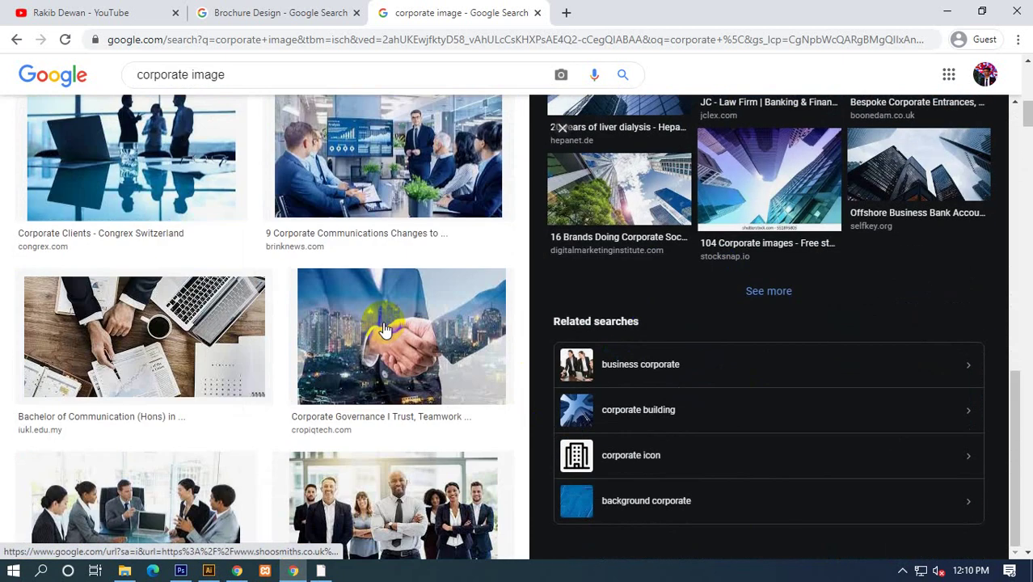
{"action": "scroll", "coordinate": [385, 329], "scroll_direction": "up", "scroll_amount": 5}
{"action": "scroll", "coordinate": [381, 323], "scroll_direction": "up", "scroll_amount": 4}
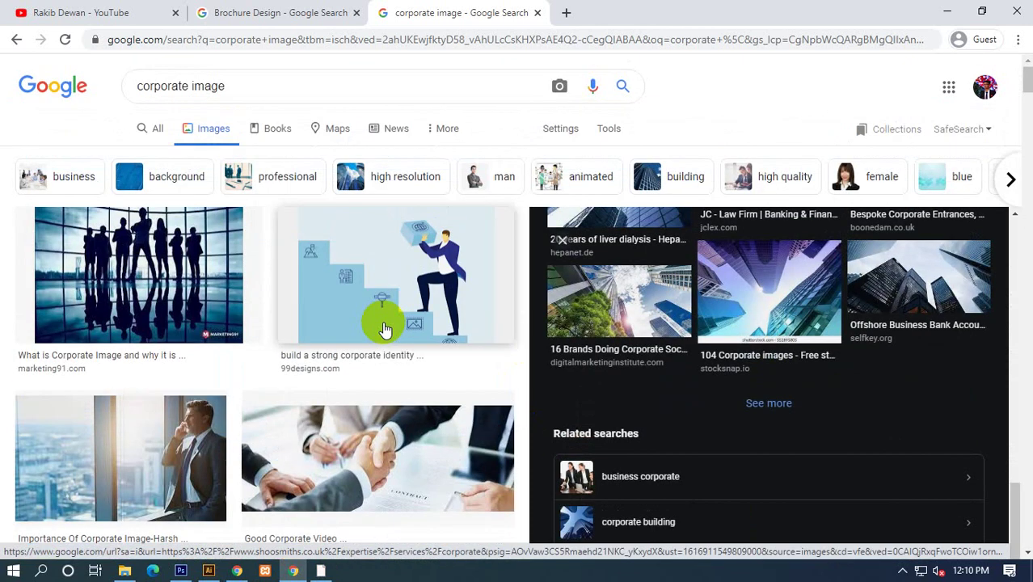
{"action": "scroll", "coordinate": [879, 346], "scroll_direction": "down", "scroll_amount": 7}
{"action": "scroll", "coordinate": [855, 354], "scroll_direction": "up", "scroll_amount": 10}
{"action": "scroll", "coordinate": [856, 353], "scroll_direction": "down", "scroll_amount": 1}
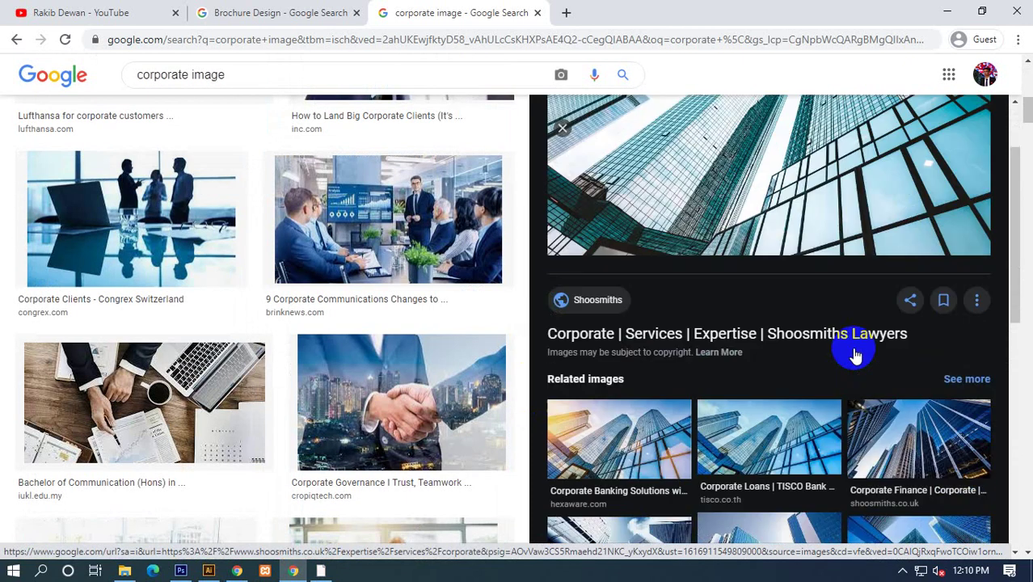
{"action": "scroll", "coordinate": [853, 351], "scroll_direction": "down", "scroll_amount": 3}
Copy the ICMA Centre glass-skyscraper photo and return to Illustrator.
{"action": "left_click", "coordinate": [852, 351]}
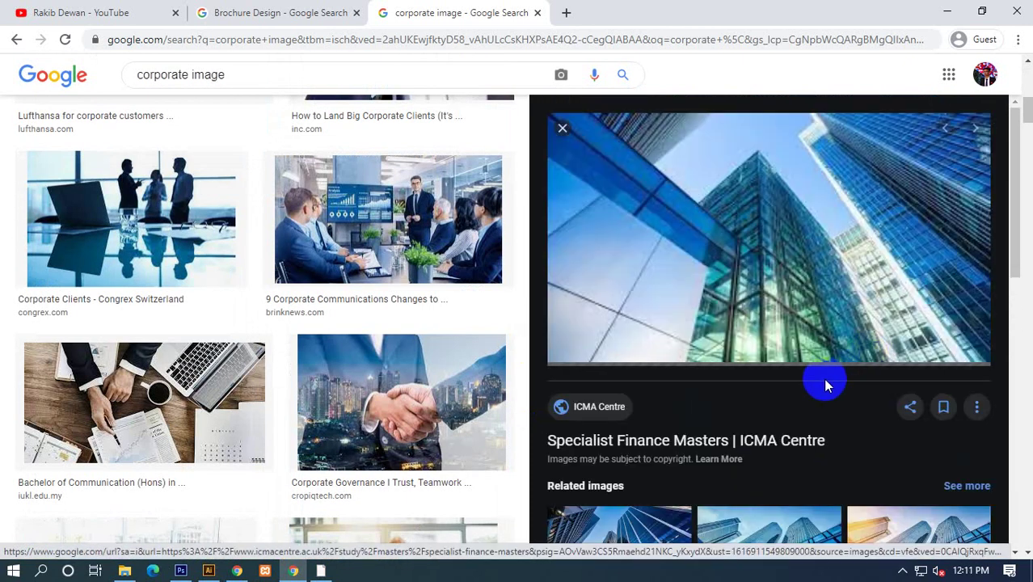
{"action": "right_click", "coordinate": [779, 218]}
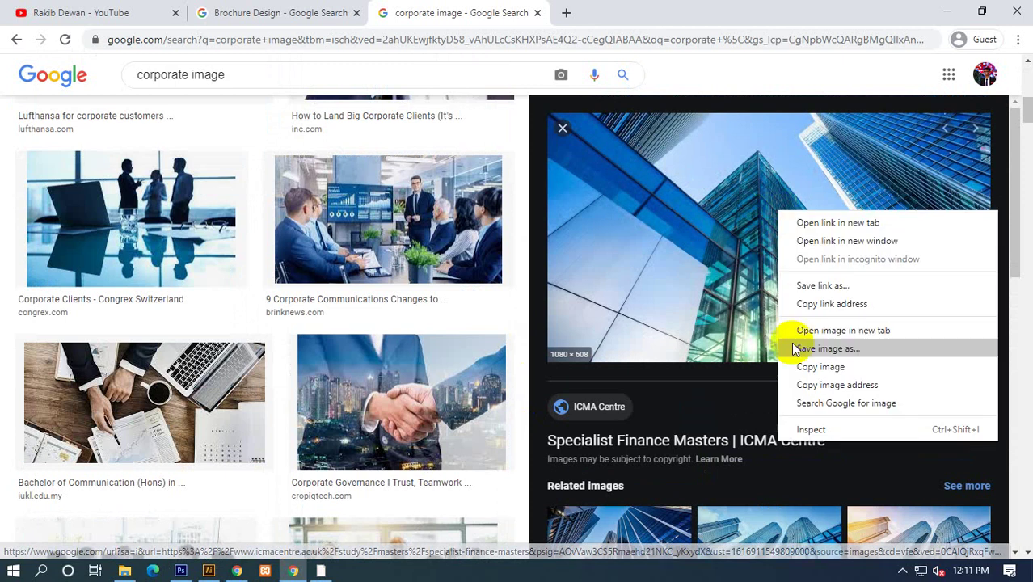
{"action": "left_click", "coordinate": [721, 404]}
{"action": "left_click", "coordinate": [215, 566]}
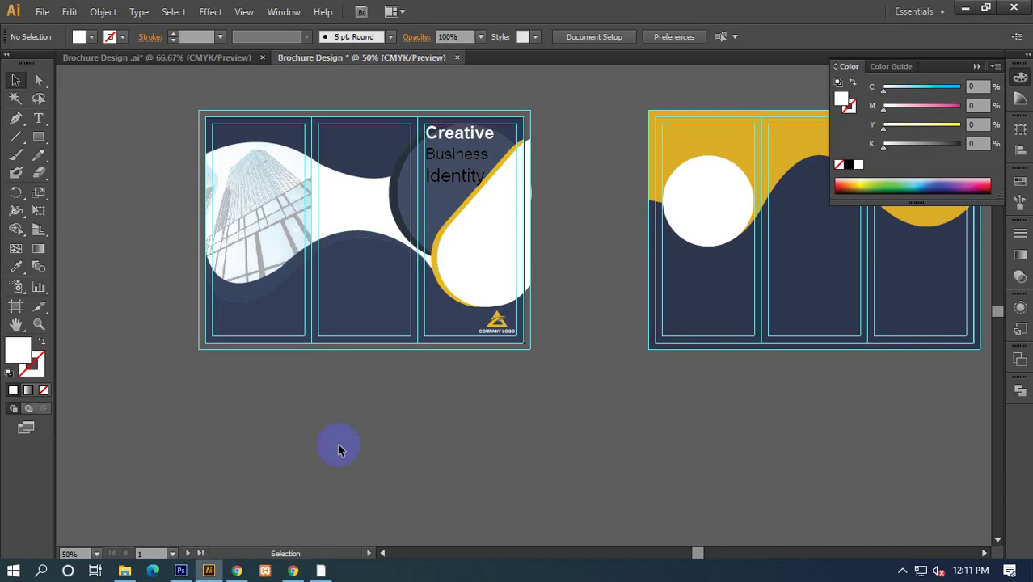
Paste the building photo, shrink it, and park it beside the brochure.
{"action": "key", "text": "ctrl+v"}
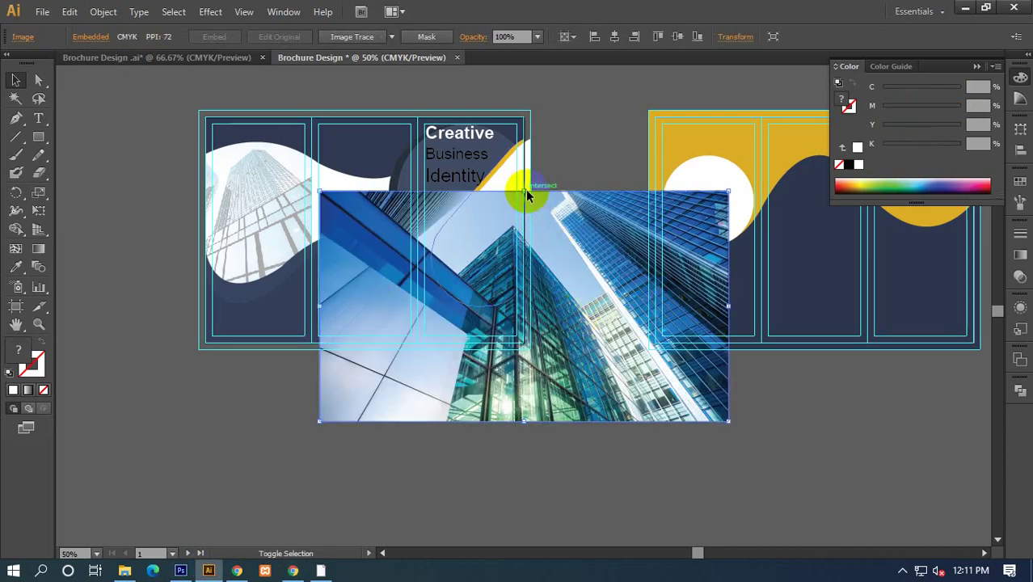
{"action": "left_click_drag", "start_coordinate": [527, 195], "coordinate": [530, 351]}
{"action": "mouse_move", "coordinate": [464, 371]}
{"action": "left_mouse_down"}
{"action": "mouse_move", "coordinate": [706, 309]}
{"action": "mouse_move", "coordinate": [411, 297]}
{"action": "left_mouse_up"}
{"action": "left_click", "coordinate": [712, 199]}
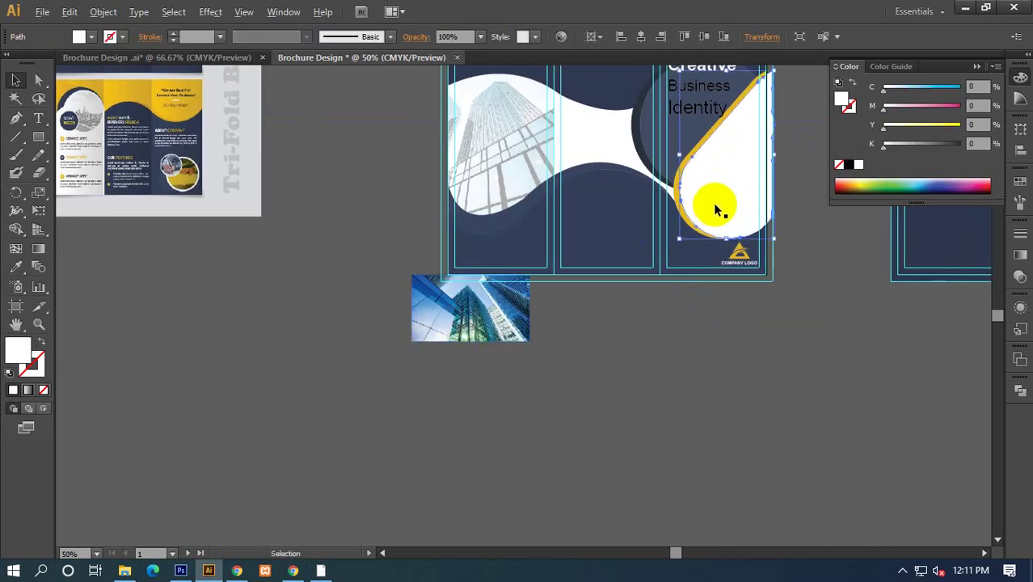
{"action": "left_click_drag", "start_coordinate": [453, 331], "coordinate": [281, 310]}
Duplicate the white teardrop shape into empty space below the brochure.
{"action": "left_click", "coordinate": [739, 191]}
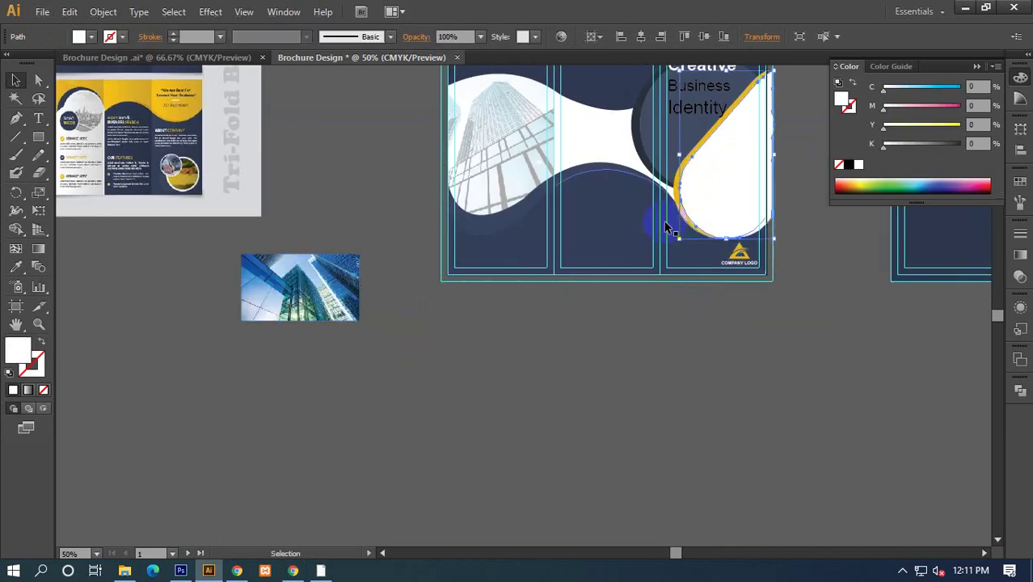
{"action": "left_click_drag", "start_coordinate": [658, 168], "coordinate": [700, 177]}
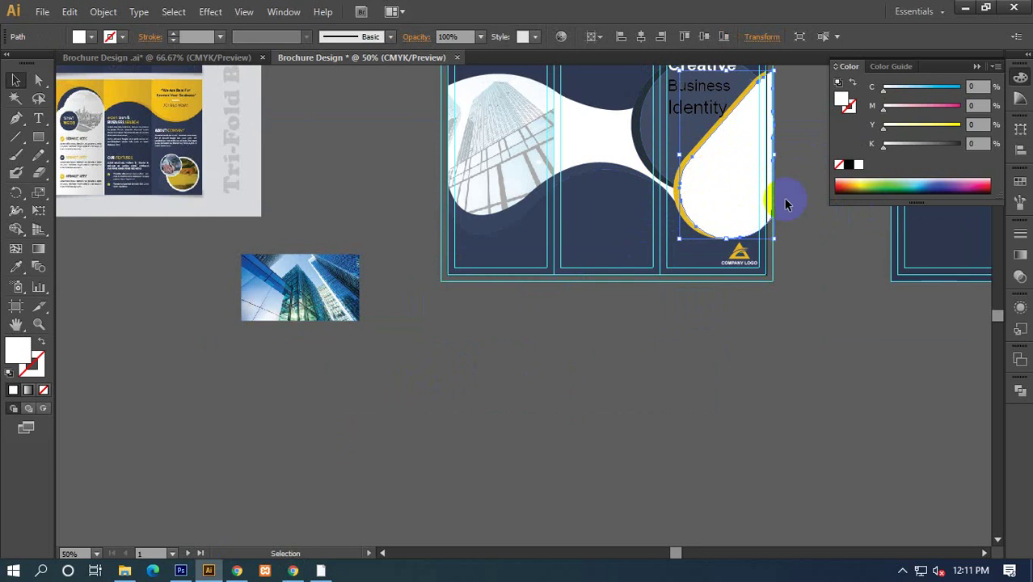
{"action": "left_click", "coordinate": [717, 197]}
{"action": "left_click_drag", "start_coordinate": [717, 196], "coordinate": [368, 457]}
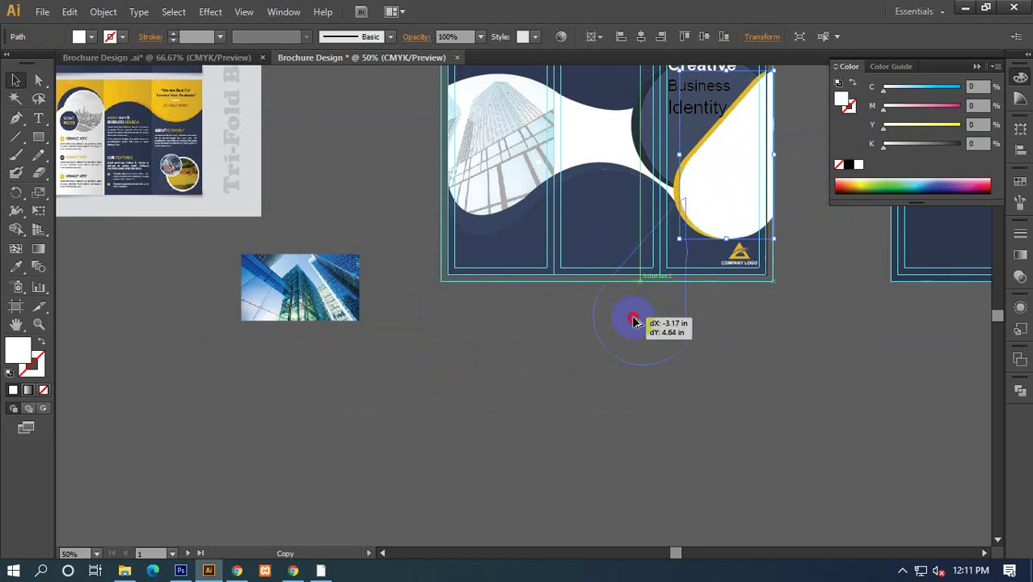
{"action": "left_click_drag", "start_coordinate": [371, 413], "coordinate": [539, 369]}
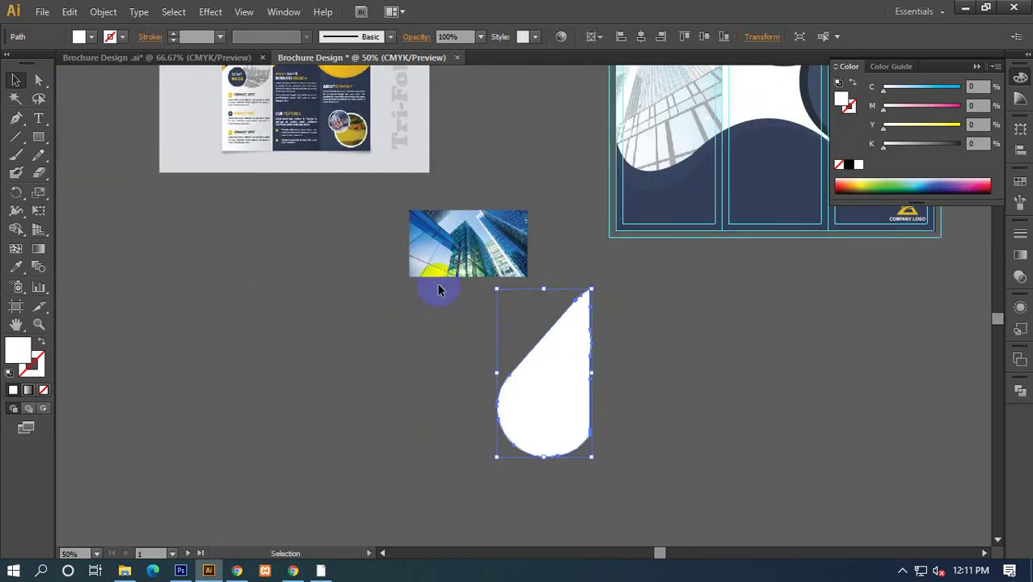
Enlarge the photo over the teardrop copy and send it behind the shape.
{"action": "left_click", "coordinate": [432, 272]}
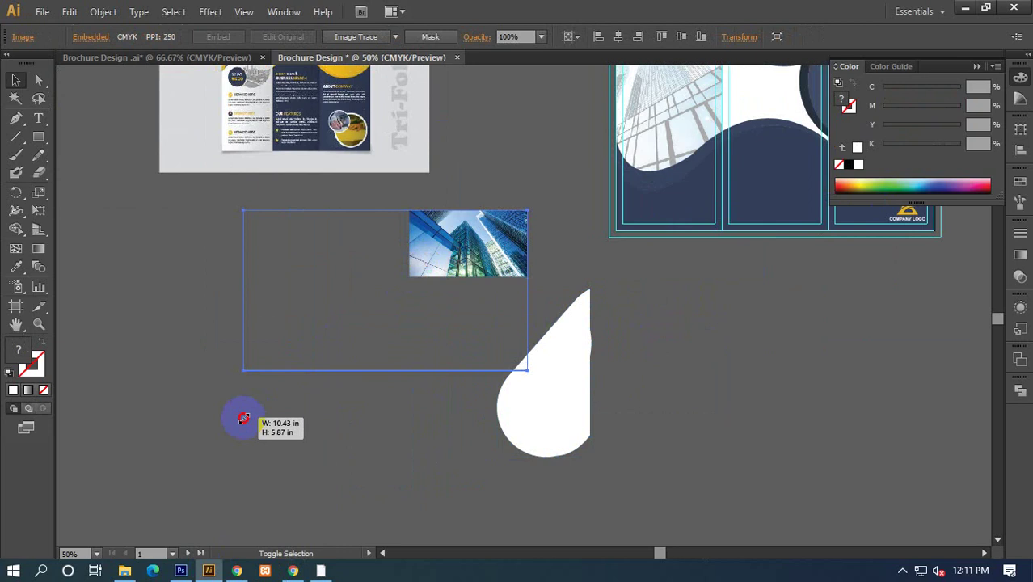
{"action": "left_click_drag", "start_coordinate": [409, 277], "coordinate": [242, 370]}
{"action": "left_click_drag", "start_coordinate": [544, 424], "coordinate": [393, 352]}
{"action": "left_click_drag", "start_coordinate": [350, 340], "coordinate": [350, 346]}
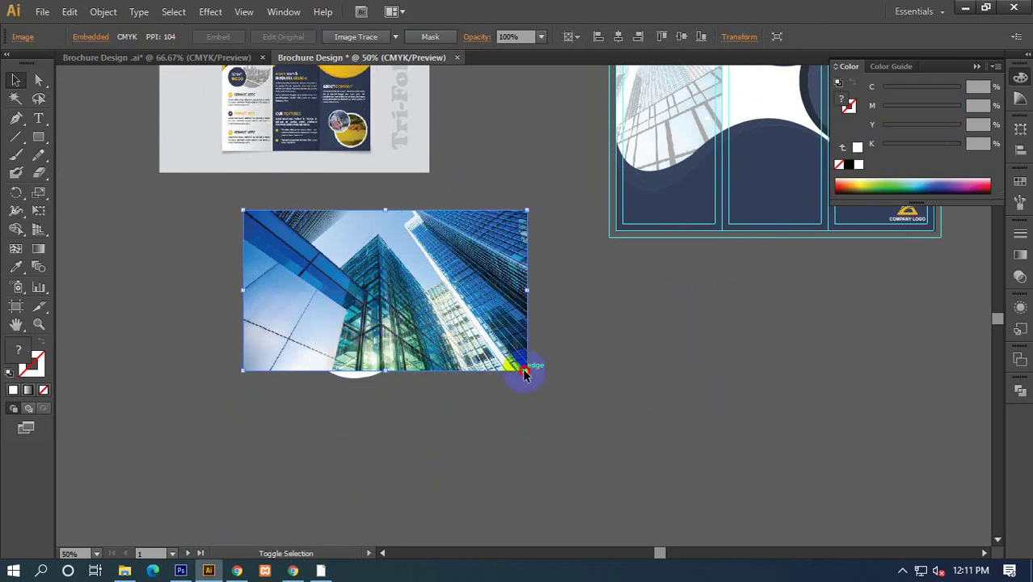
{"action": "left_click", "coordinate": [526, 377]}
{"action": "left_click_drag", "start_coordinate": [528, 370], "coordinate": [543, 378]}
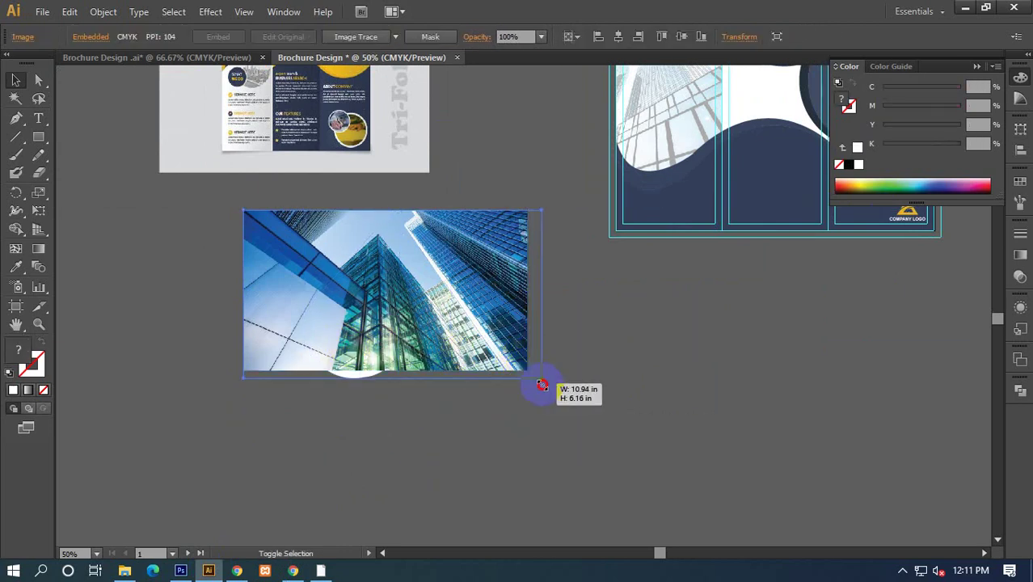
{"action": "right_click", "coordinate": [454, 304]}
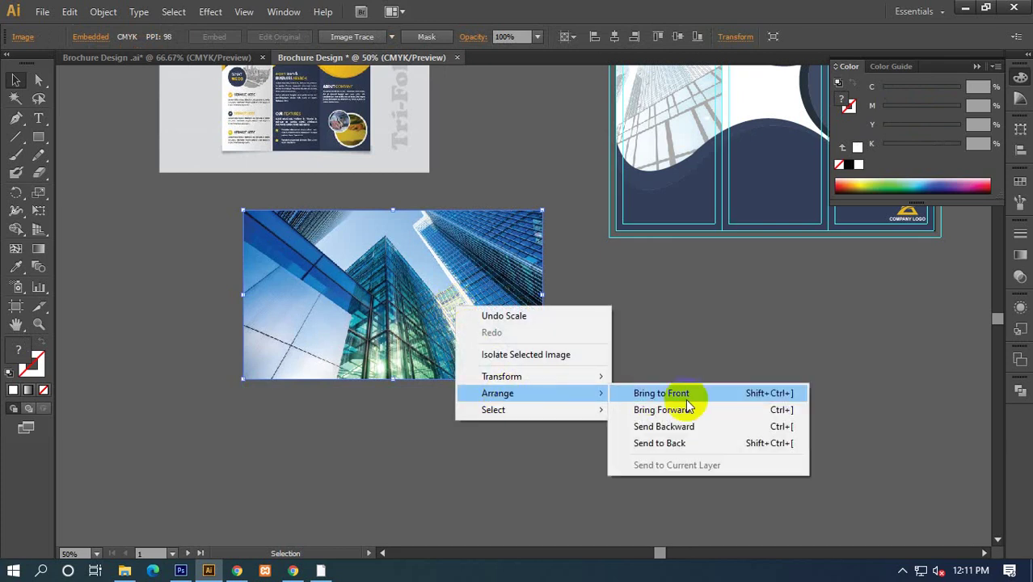
{"action": "left_click", "coordinate": [678, 441]}
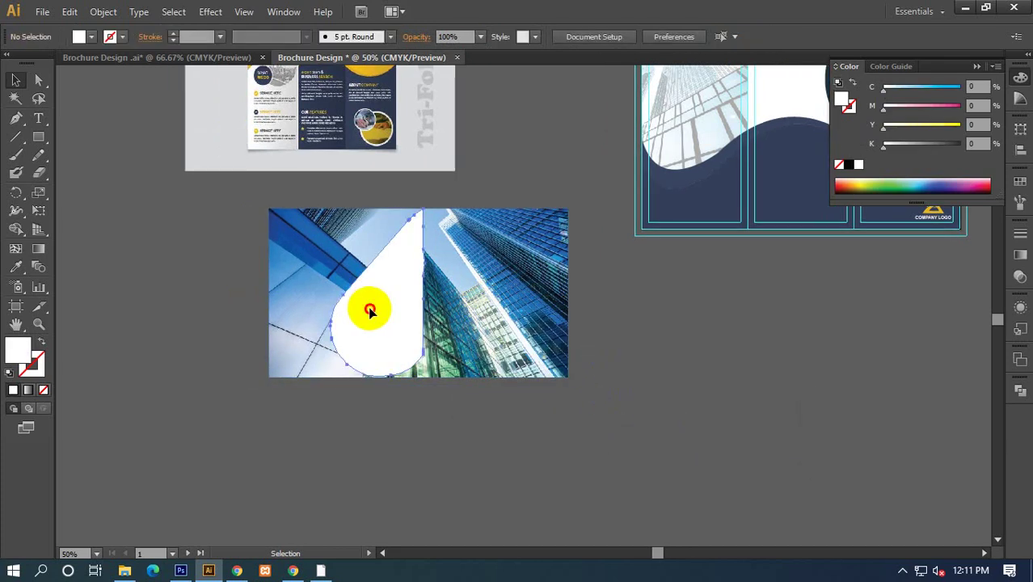
{"action": "mouse_move", "coordinate": [369, 307]}
{"action": "left_mouse_down"}
{"action": "mouse_move", "coordinate": [478, 318]}
{"action": "mouse_move", "coordinate": [317, 314]}
{"action": "left_mouse_up"}
Clip the photo to the teardrop and align the clip group with the brochure's teardrop.
{"action": "left_click_drag", "start_coordinate": [224, 217], "coordinate": [566, 404]}
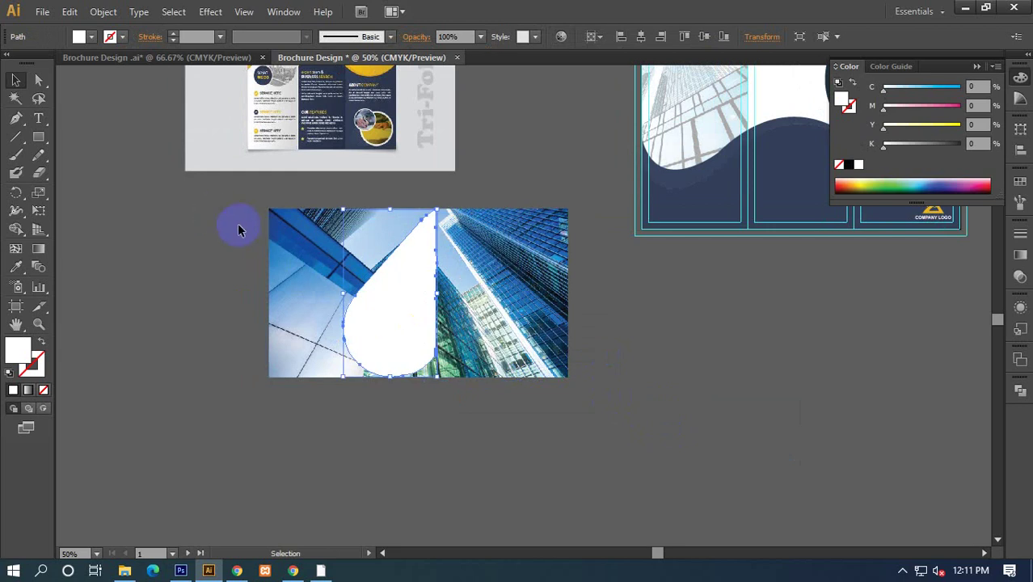
{"action": "right_click", "coordinate": [368, 257]}
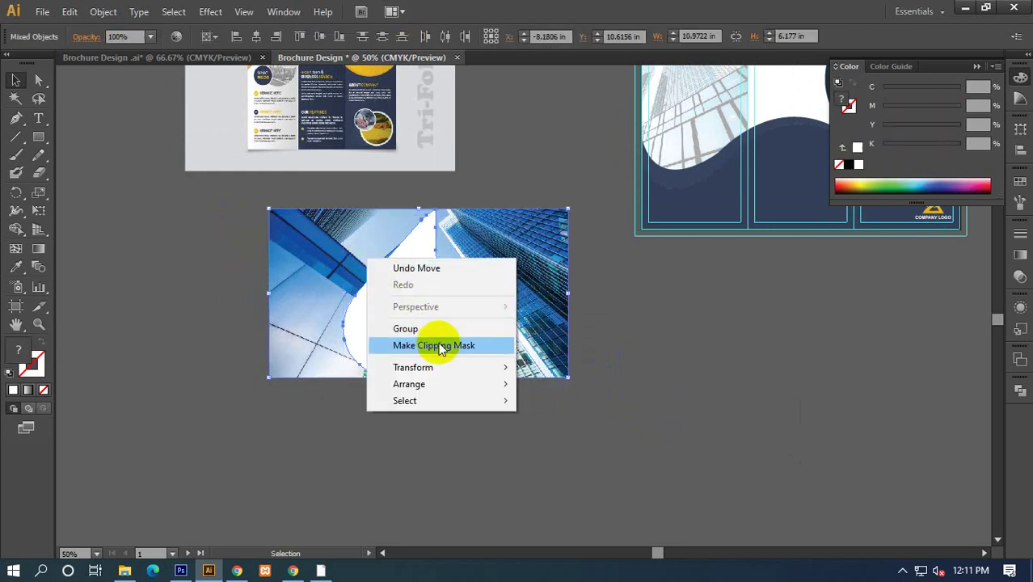
{"action": "left_click", "coordinate": [441, 346]}
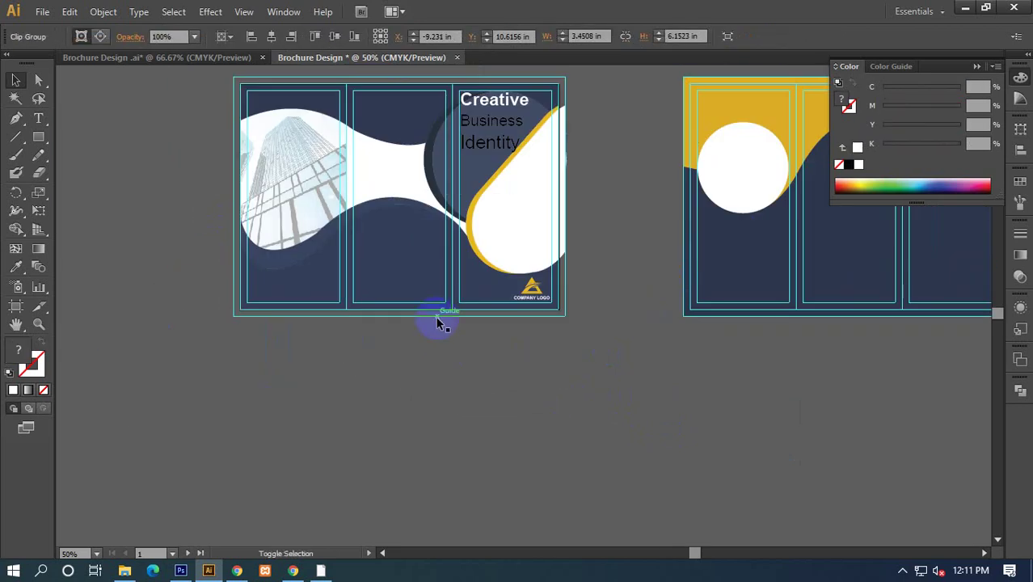
{"action": "left_click", "coordinate": [514, 226]}
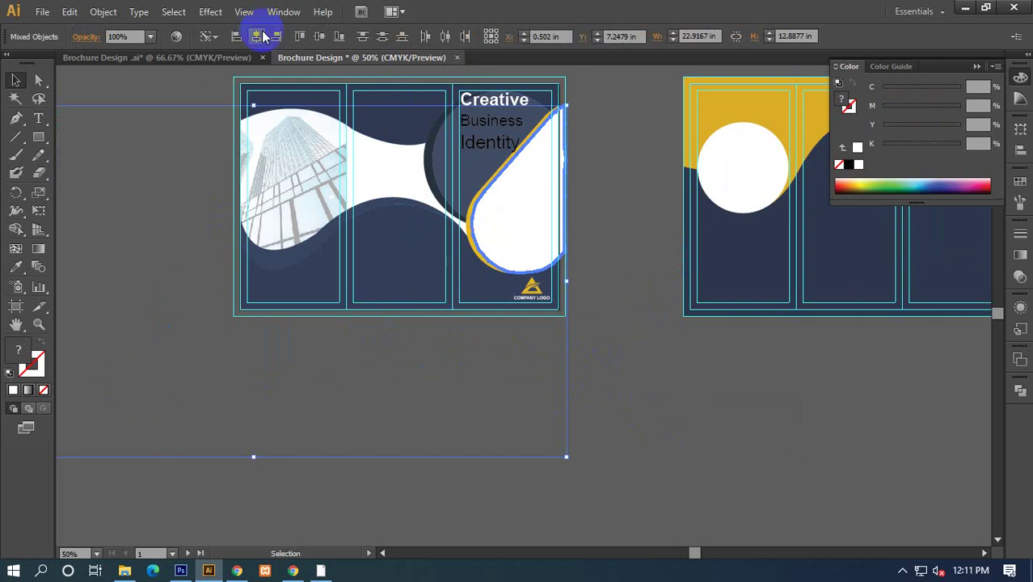
{"action": "left_click", "coordinate": [321, 37]}
{"action": "left_click", "coordinate": [633, 306]}
Pan and zoom out to fit both brochure sides in view.
{"action": "left_click_drag", "start_coordinate": [633, 307], "coordinate": [610, 309]}
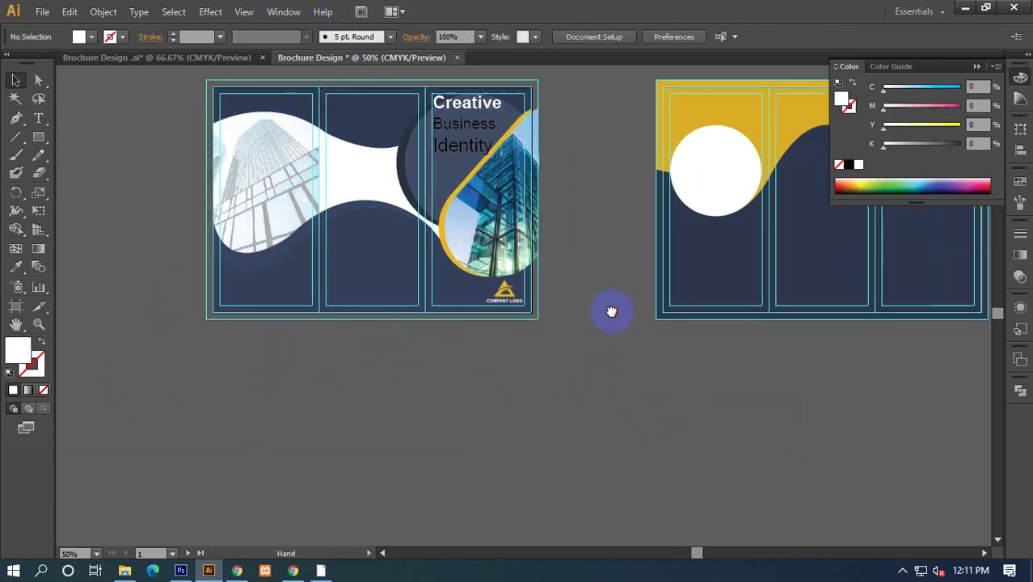
{"action": "left_click_drag", "start_coordinate": [547, 270], "coordinate": [592, 273]}
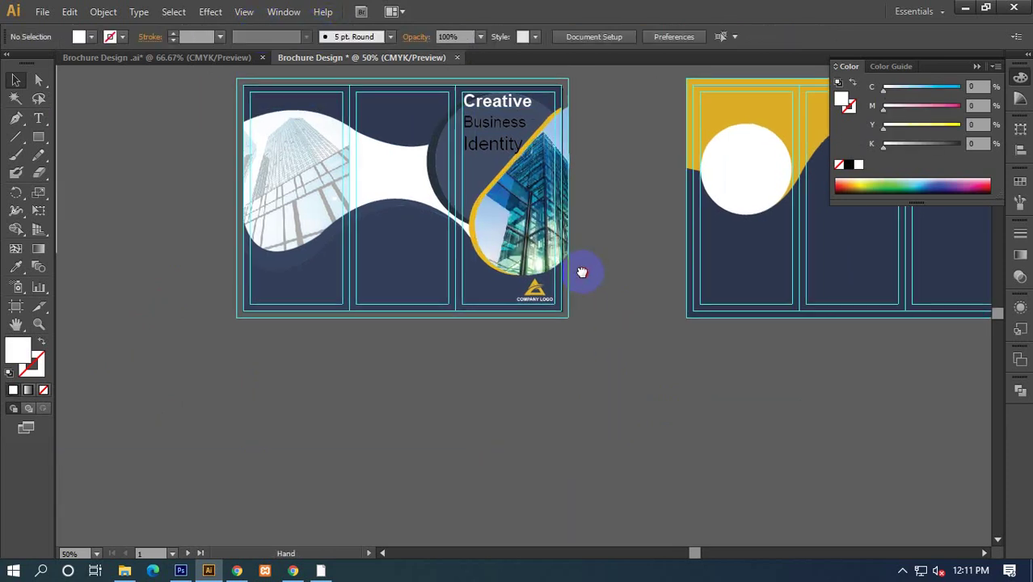
{"action": "left_click_drag", "start_coordinate": [319, 277], "coordinate": [618, 320]}
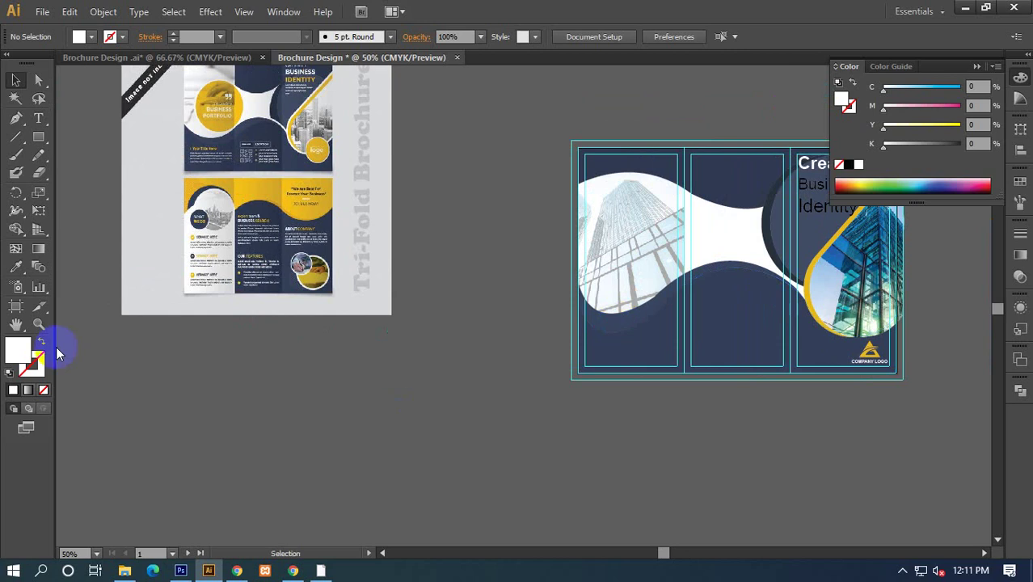
{"action": "left_click_drag", "start_coordinate": [751, 320], "coordinate": [468, 353]}
{"action": "left_click_drag", "start_coordinate": [429, 166], "coordinate": [365, 173]}
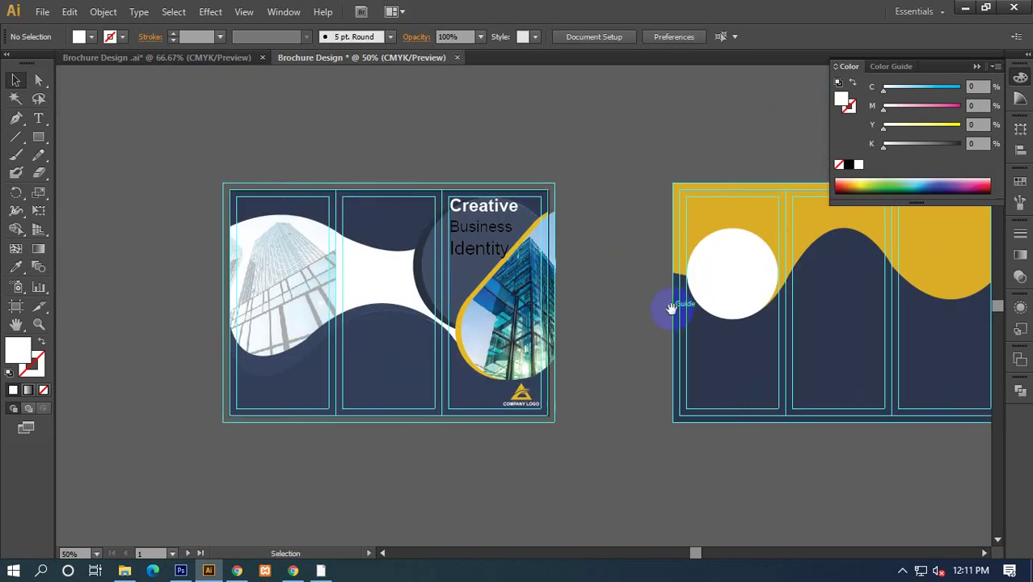
{"action": "left_click_drag", "start_coordinate": [749, 320], "coordinate": [462, 275]}
{"action": "scroll", "coordinate": [595, 265], "scroll_direction": "down", "scroll_amount": 1}
{"action": "mouse_move", "coordinate": [332, 258]}
{"action": "left_mouse_down"}
{"action": "mouse_move", "coordinate": [461, 217]}
{"action": "mouse_move", "coordinate": [426, 221]}
{"action": "left_mouse_up"}
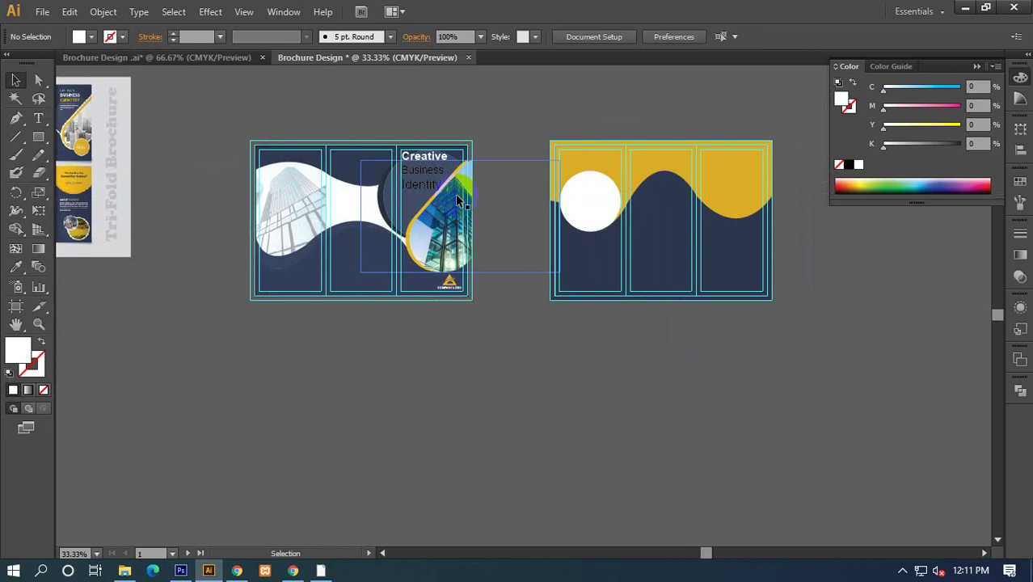
Make the 'Business Identity' headline line white.
{"action": "scroll", "coordinate": [462, 196], "scroll_direction": "up", "scroll_amount": 3}
{"action": "double_click", "coordinate": [364, 192]}
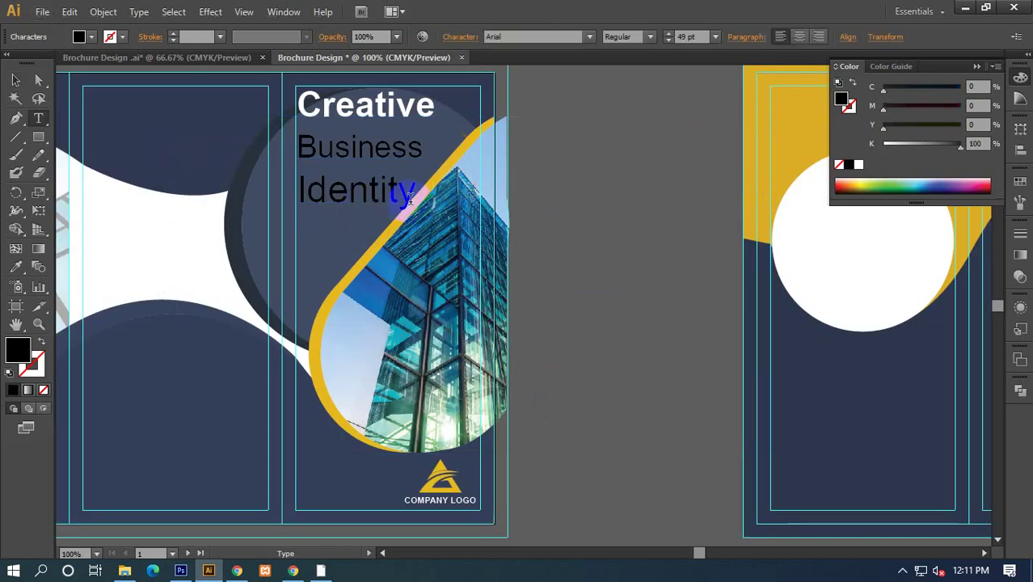
{"action": "mouse_move", "coordinate": [416, 191]}
{"action": "left_mouse_down"}
{"action": "mouse_move", "coordinate": [362, 192]}
{"action": "mouse_move", "coordinate": [299, 142]}
{"action": "left_mouse_up"}
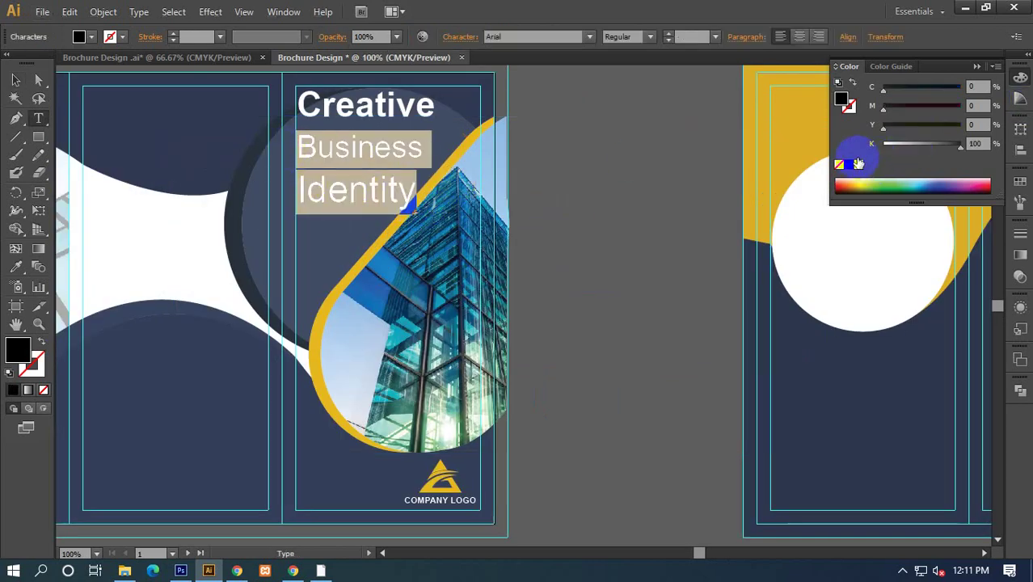
{"action": "left_click", "coordinate": [859, 164]}
{"action": "left_click", "coordinate": [16, 80]}
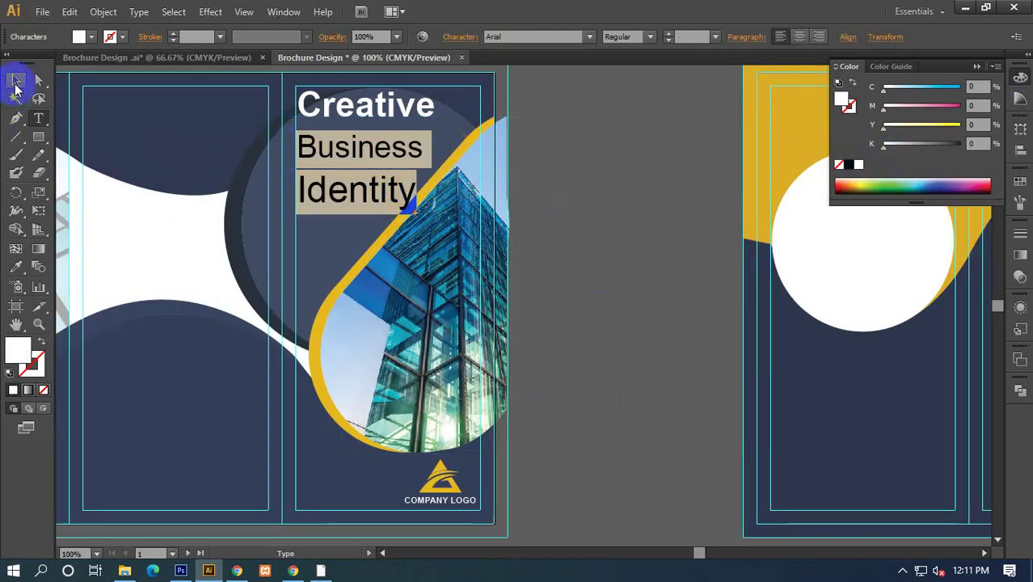
{"action": "left_click", "coordinate": [565, 245]}
Colour 'Creative' yellow from the curved band with the Eyedropper, and tighten the headline lines.
{"action": "scroll", "coordinate": [566, 245], "scroll_direction": "down", "scroll_amount": 2}
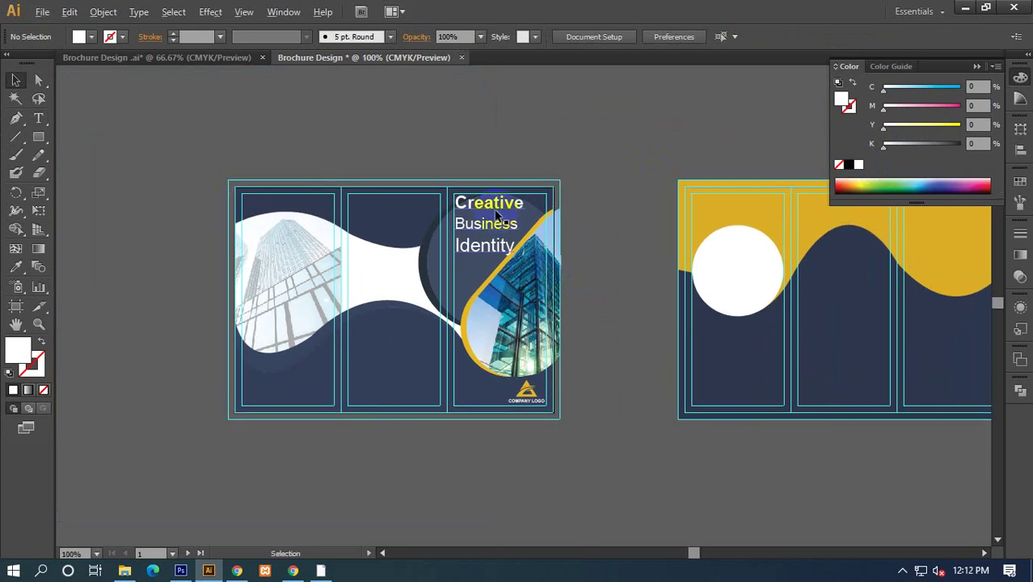
{"action": "scroll", "coordinate": [498, 202], "scroll_direction": "up", "scroll_amount": 3}
{"action": "left_click", "coordinate": [497, 202]}
{"action": "double_click", "coordinate": [497, 202]}
{"action": "left_click_drag", "start_coordinate": [493, 198], "coordinate": [121, 221]}
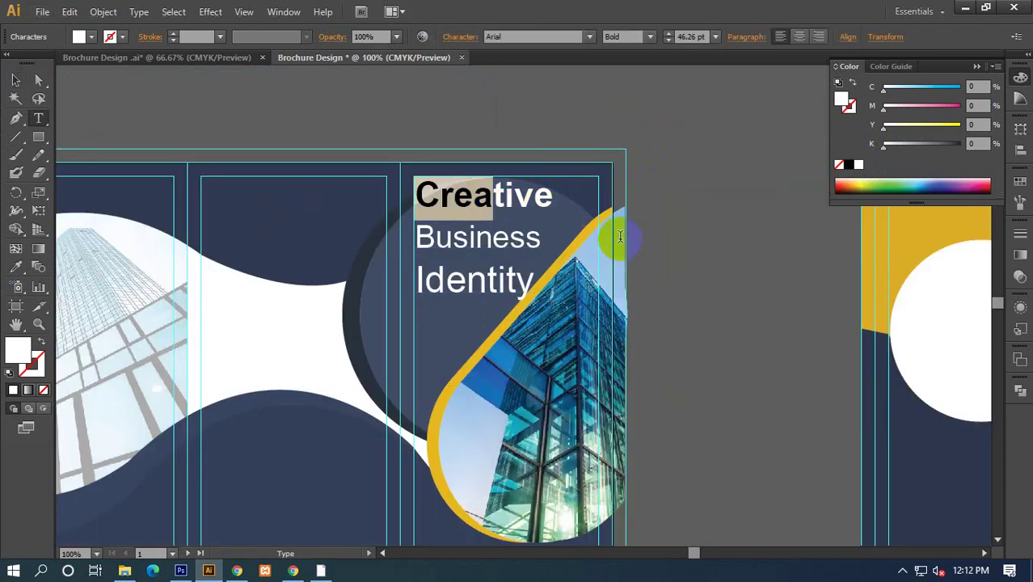
{"action": "left_click_drag", "start_coordinate": [554, 198], "coordinate": [36, 220]}
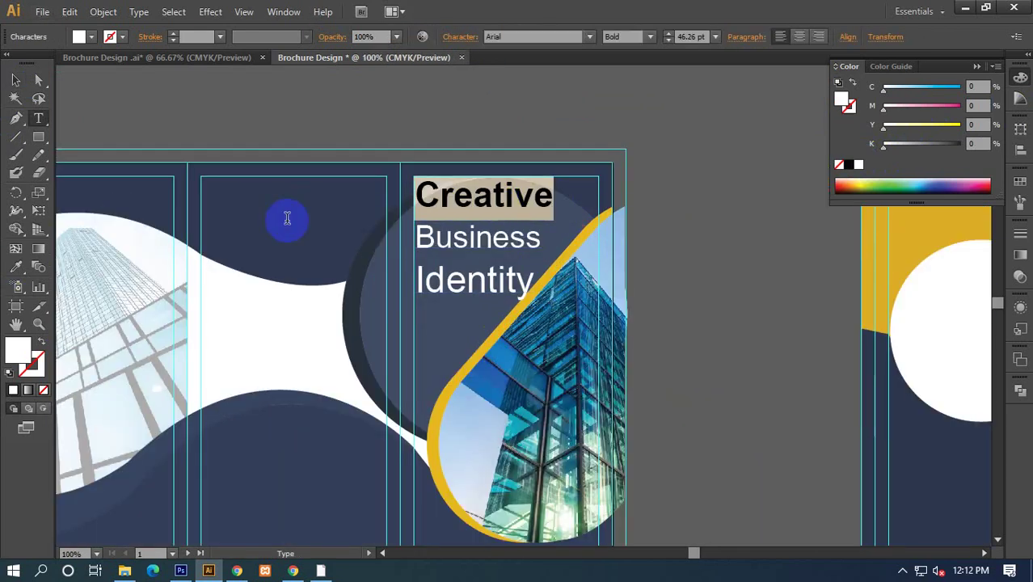
{"action": "left_click", "coordinate": [16, 267]}
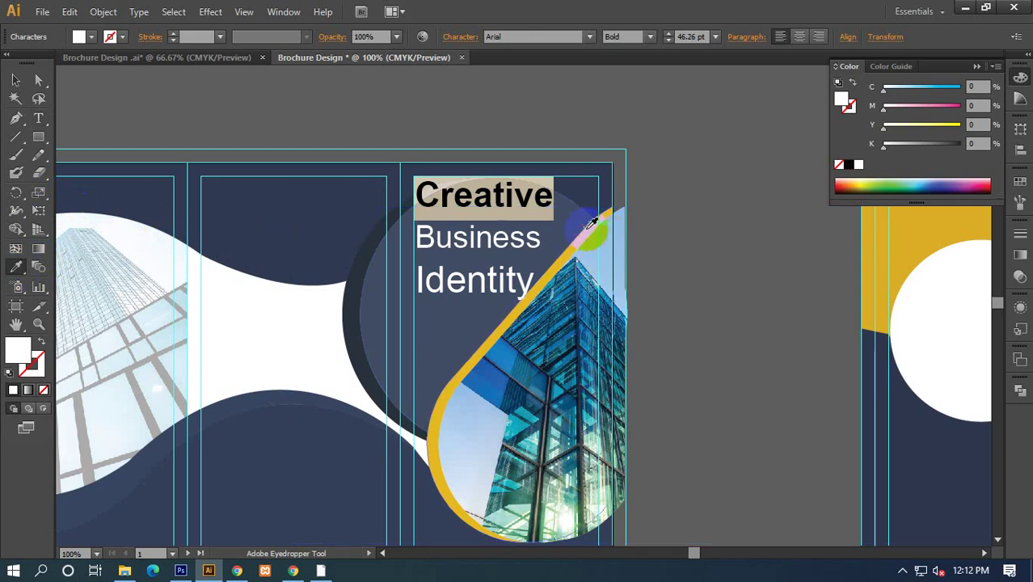
{"action": "left_click", "coordinate": [588, 220]}
{"action": "left_click", "coordinate": [16, 80]}
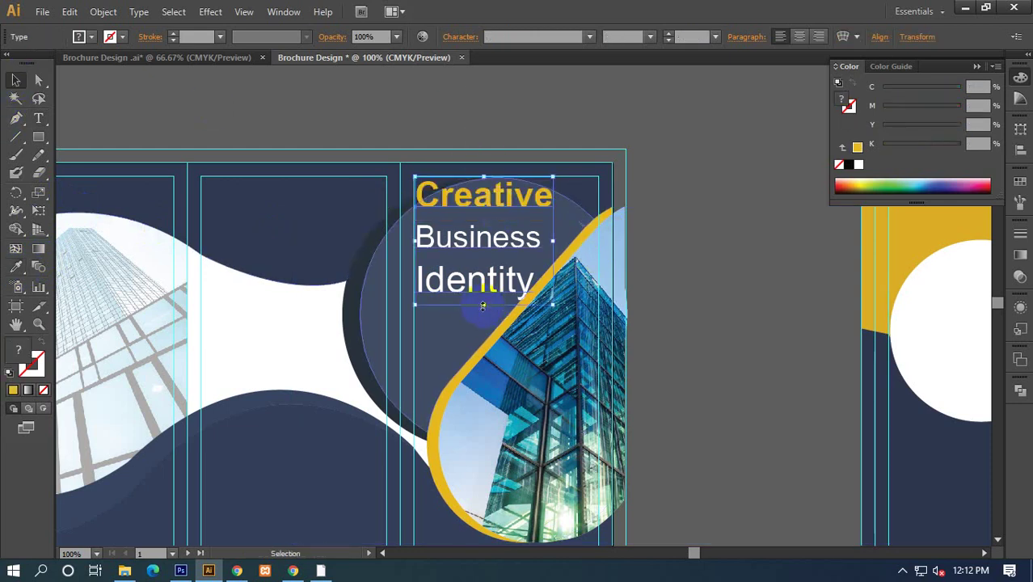
{"action": "left_click_drag", "start_coordinate": [483, 305], "coordinate": [483, 289]}
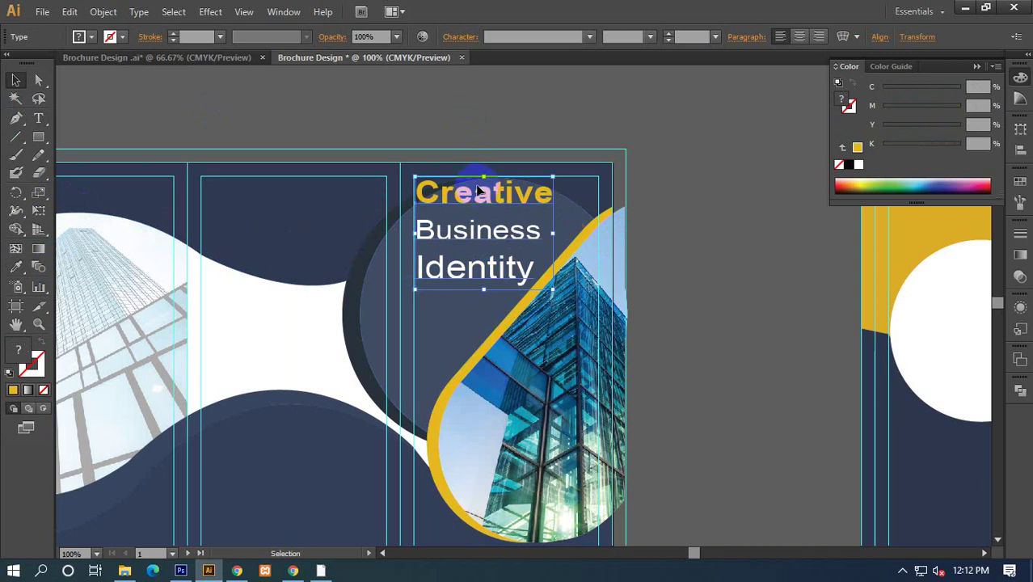
{"action": "left_click", "coordinate": [724, 275]}
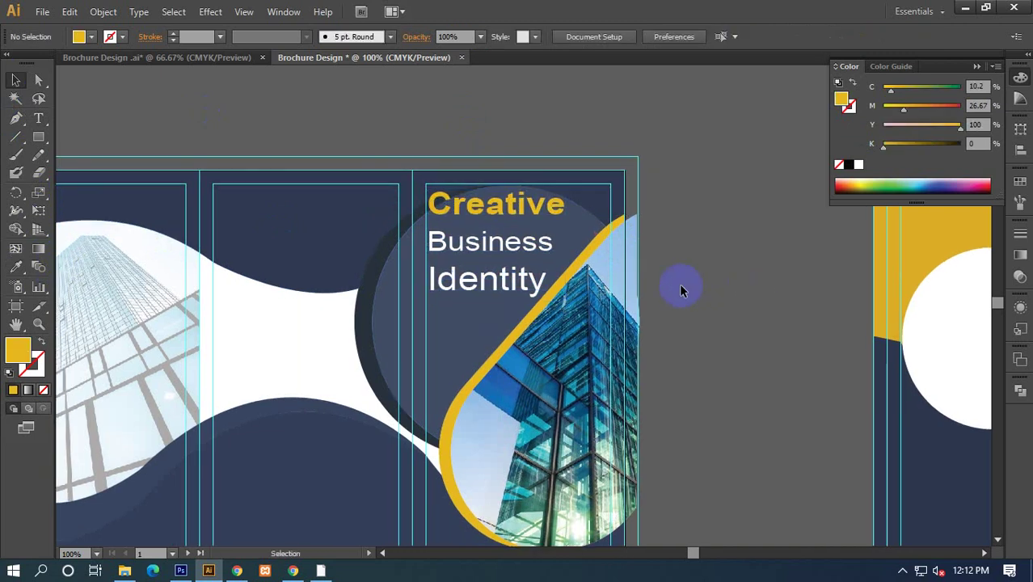
Collapse the Color panel and frame the front and back brochure sides together.
{"action": "scroll", "coordinate": [680, 289], "scroll_direction": "down", "scroll_amount": 1, "text": "alt"}
{"action": "left_click_drag", "start_coordinate": [680, 323], "coordinate": [627, 224]}
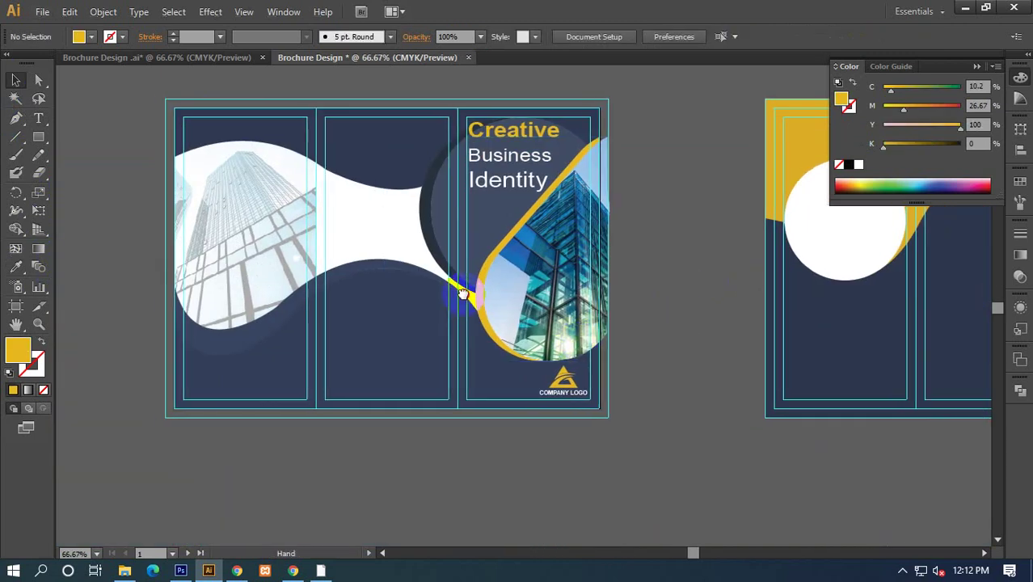
{"action": "left_click_drag", "start_coordinate": [463, 293], "coordinate": [530, 280]}
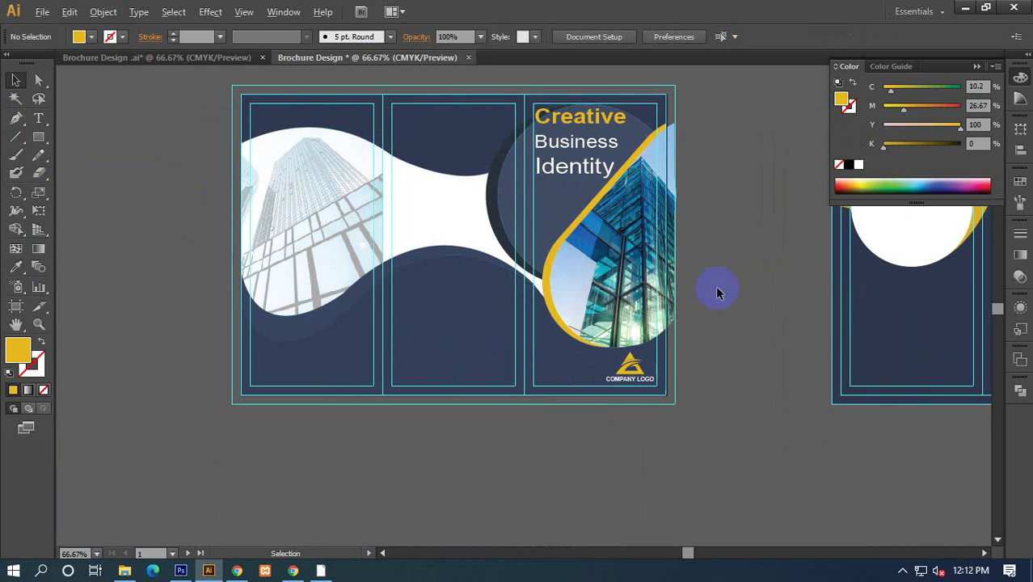
{"action": "scroll", "coordinate": [718, 293], "scroll_direction": "down", "scroll_amount": 2, "text": "alt"}
{"action": "left_click_drag", "start_coordinate": [744, 301], "coordinate": [479, 301]}
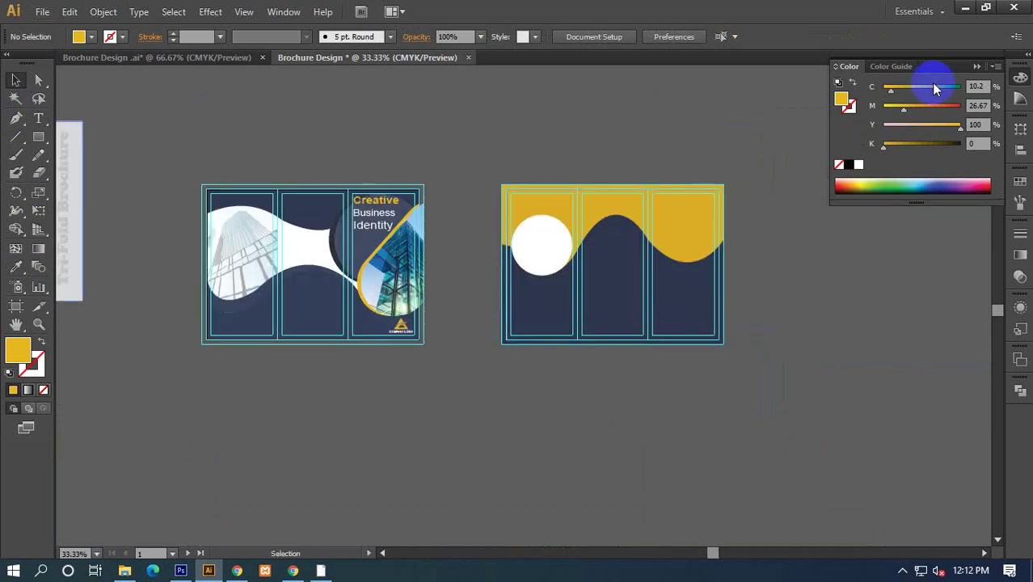
{"action": "left_click", "coordinate": [976, 66]}
{"action": "scroll", "coordinate": [810, 199], "scroll_direction": "up", "scroll_amount": 1, "text": "alt"}
{"action": "mouse_move", "coordinate": [535, 279]}
{"action": "left_mouse_down"}
{"action": "mouse_move", "coordinate": [722, 261]}
{"action": "mouse_move", "coordinate": [770, 271]}
{"action": "left_mouse_up"}
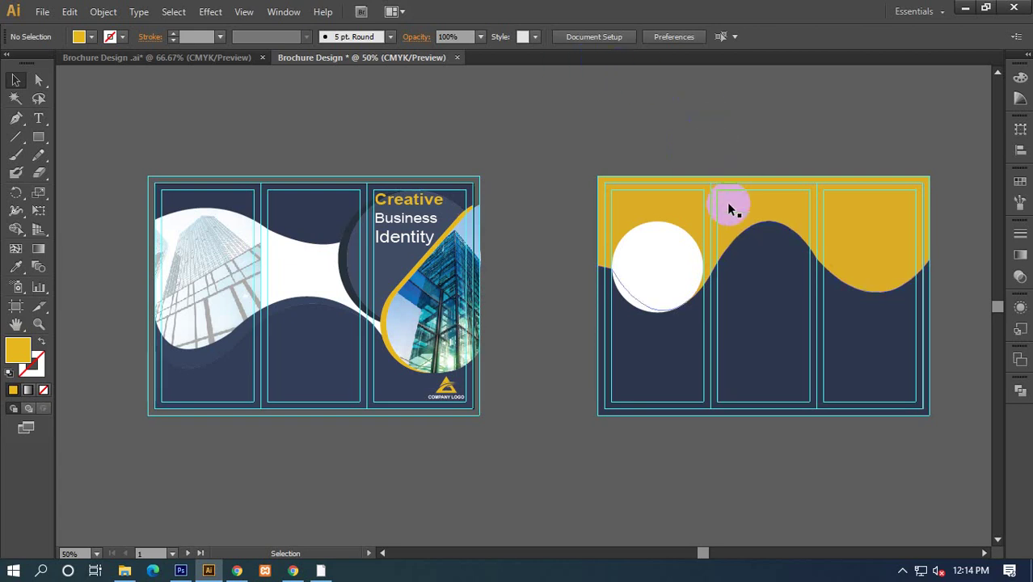
{"action": "left_click", "coordinate": [406, 216]}
{"action": "left_click", "coordinate": [428, 130]}
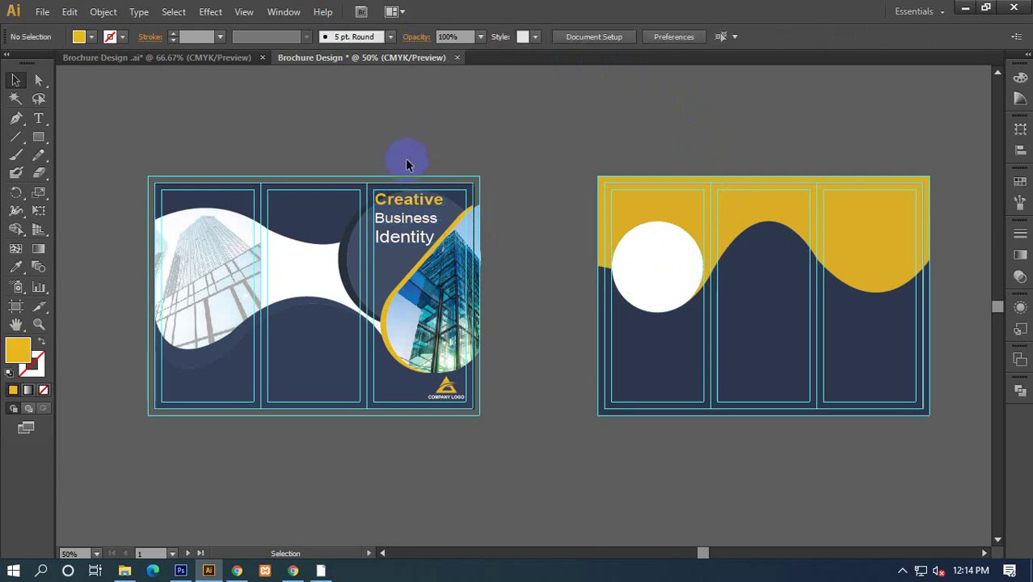
{"action": "mouse_move", "coordinate": [404, 170]}
{"action": "left_mouse_down"}
{"action": "mouse_move", "coordinate": [388, 210]}
{"action": "mouse_move", "coordinate": [410, 159]}
{"action": "left_mouse_up"}
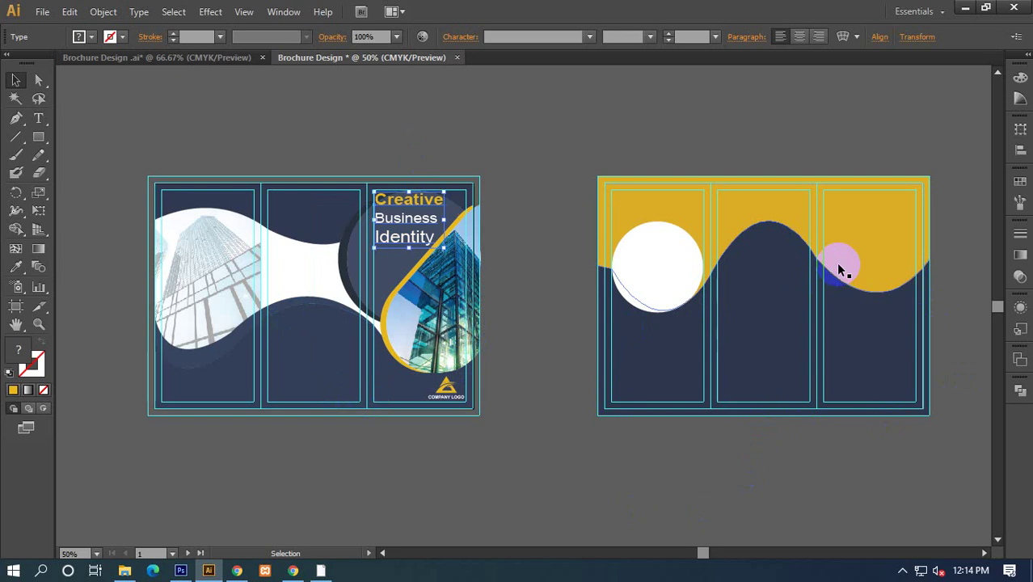
{"action": "left_click", "coordinate": [682, 292]}
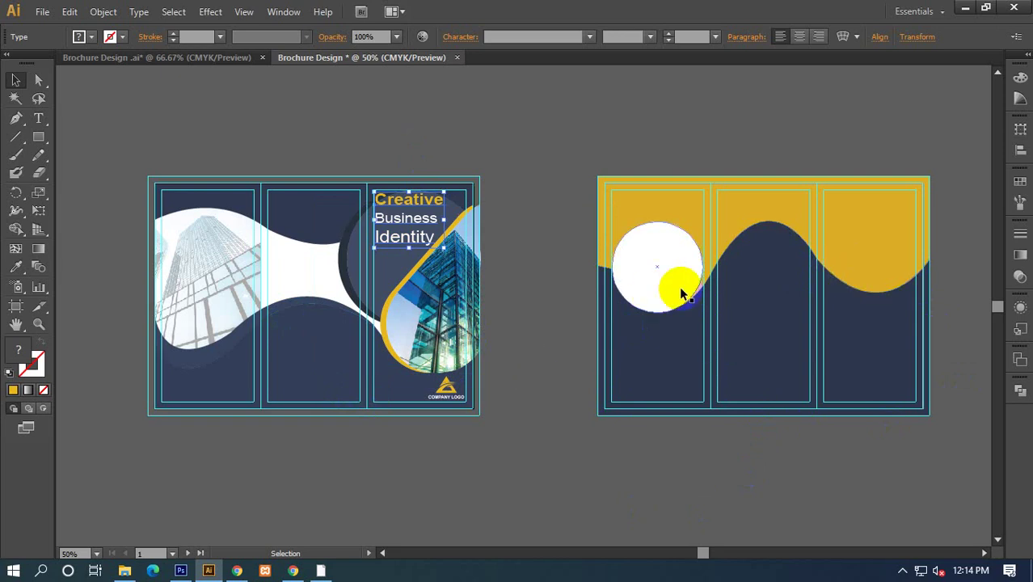
{"action": "left_click", "coordinate": [555, 234]}
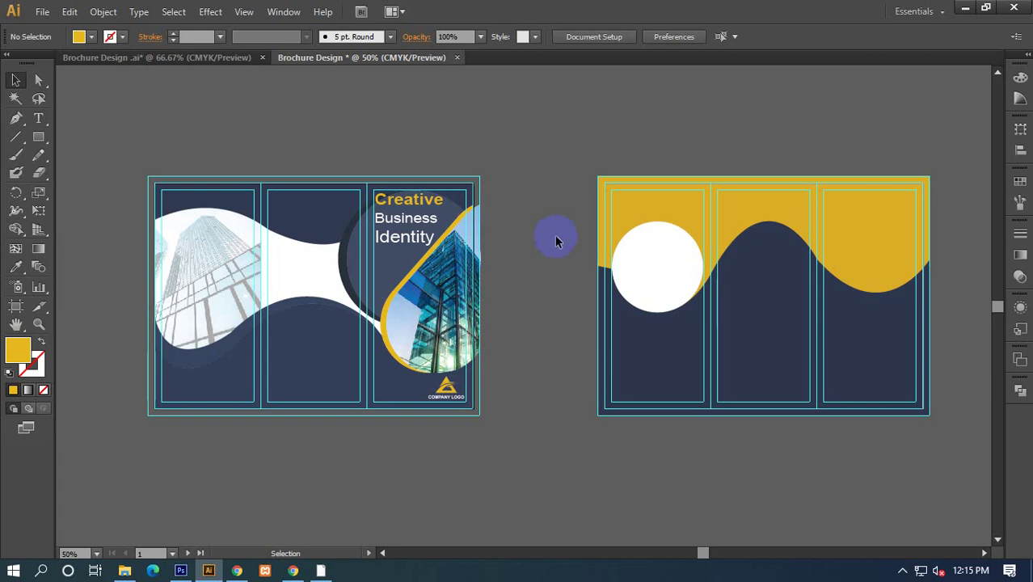
{"action": "left_click_drag", "start_coordinate": [556, 210], "coordinate": [429, 205]}
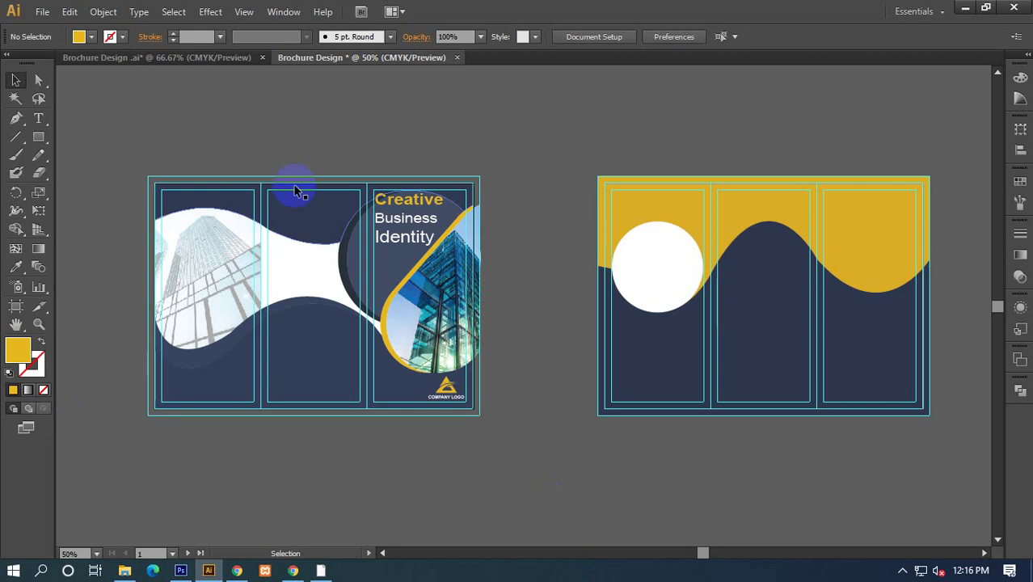
Check the artwork by selecting Creative, all artwork, then the cover's clipped building photo.
{"action": "left_click_drag", "start_coordinate": [368, 194], "coordinate": [391, 210]}
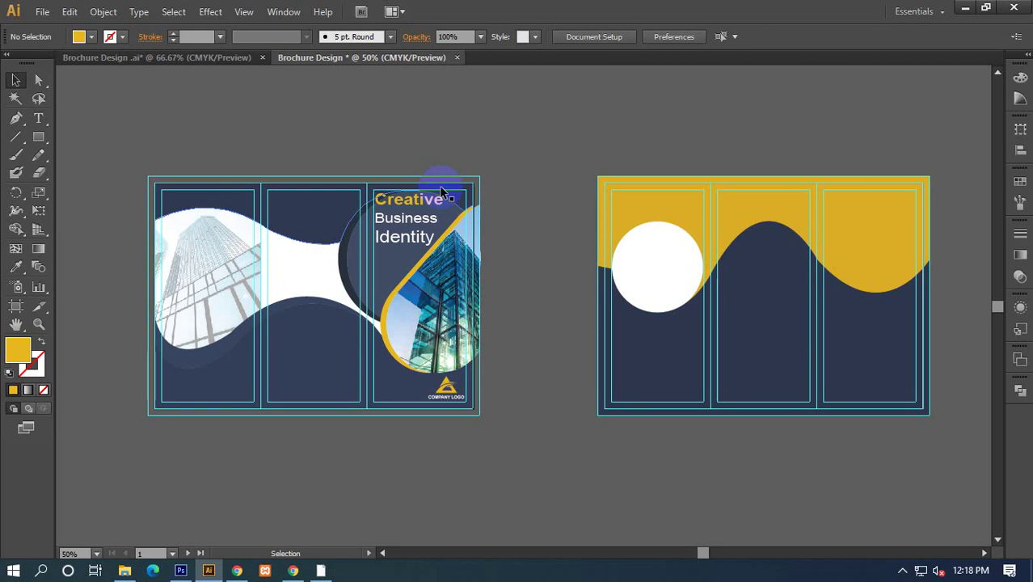
{"action": "left_click", "coordinate": [219, 242]}
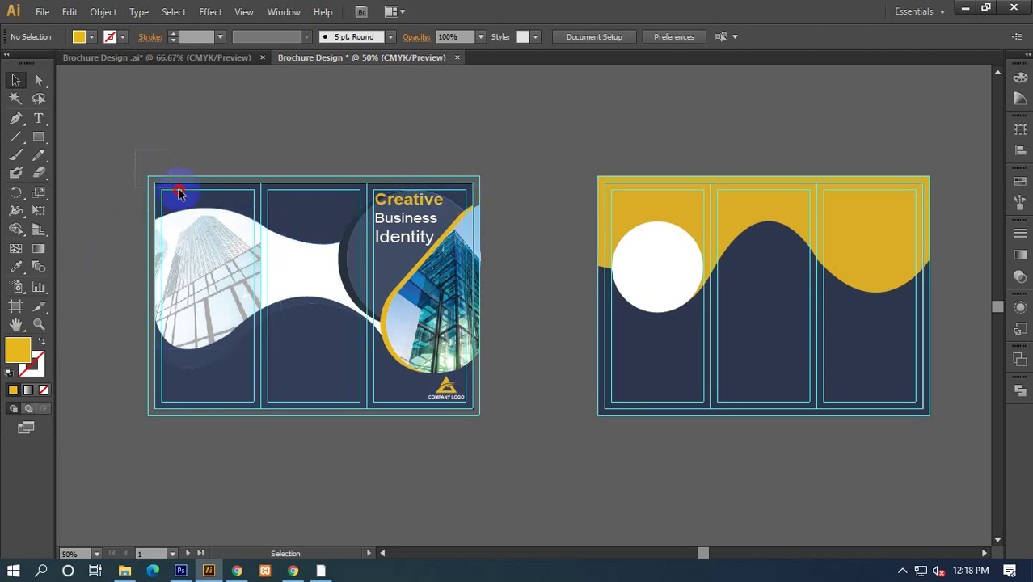
{"action": "mouse_move", "coordinate": [136, 150]}
{"action": "left_mouse_down"}
{"action": "mouse_move", "coordinate": [984, 431]}
{"action": "mouse_move", "coordinate": [970, 443]}
{"action": "left_mouse_up"}
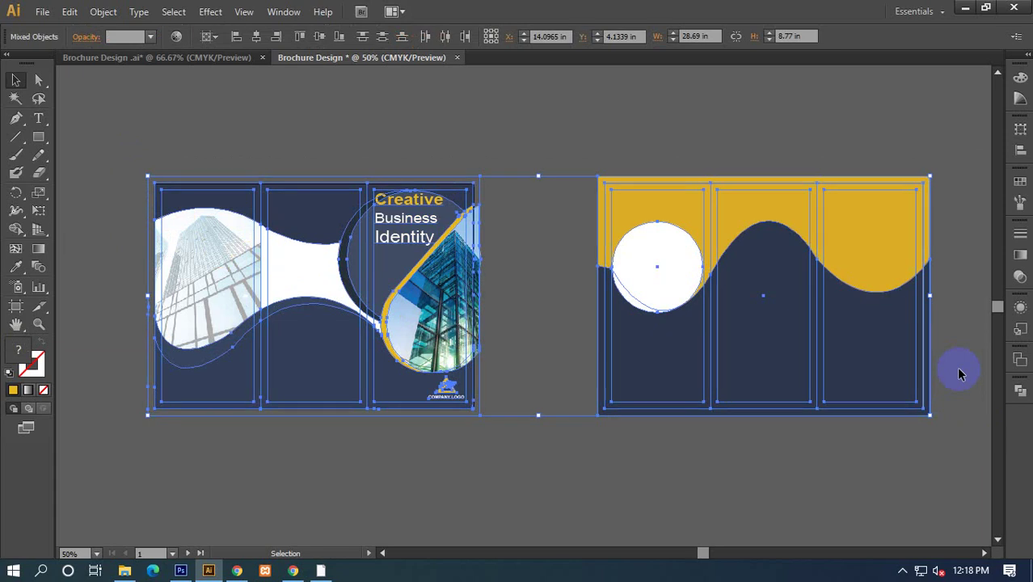
{"action": "left_click", "coordinate": [166, 142]}
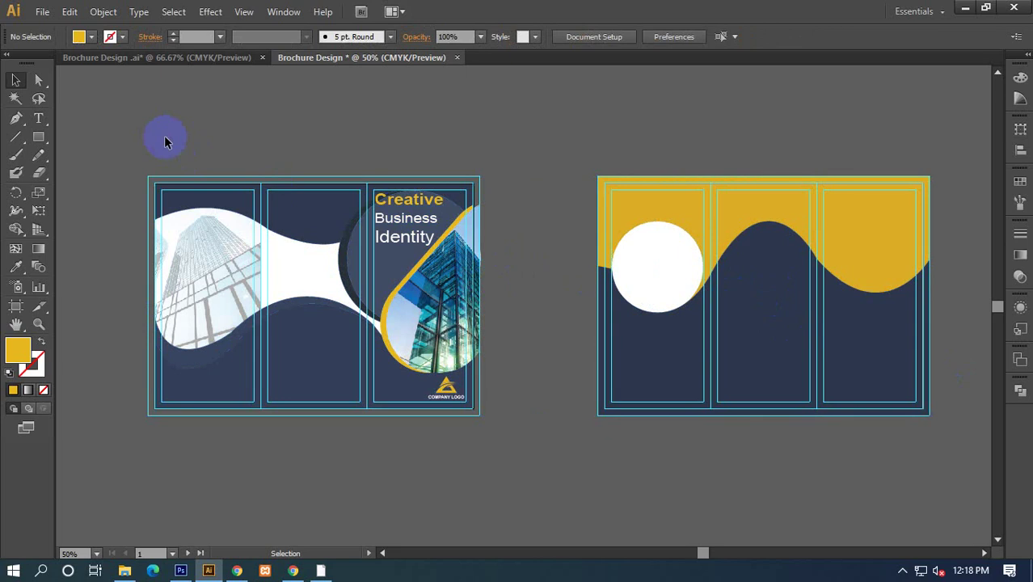
{"action": "left_click", "coordinate": [412, 318]}
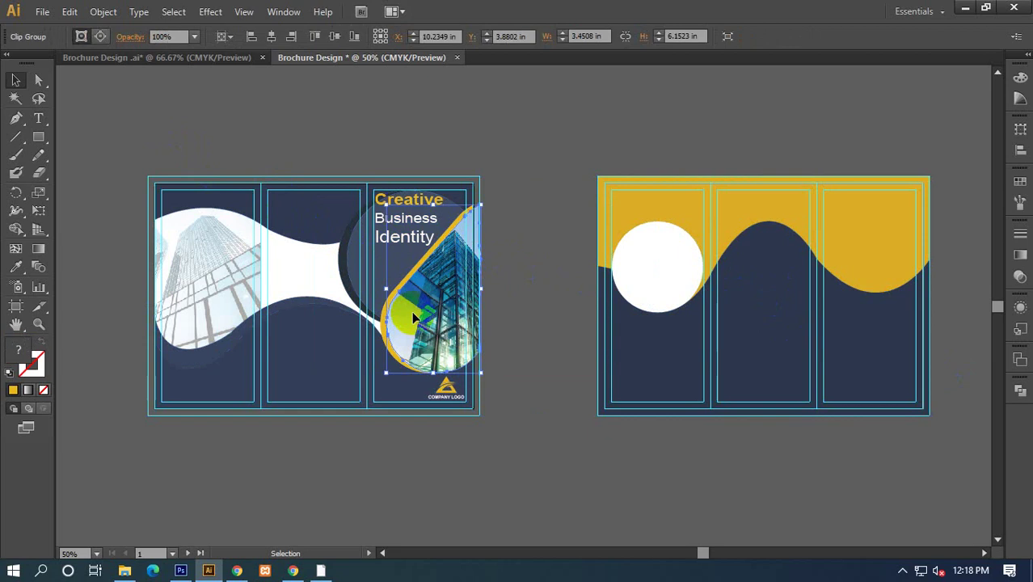
{"action": "left_click", "coordinate": [635, 280]}
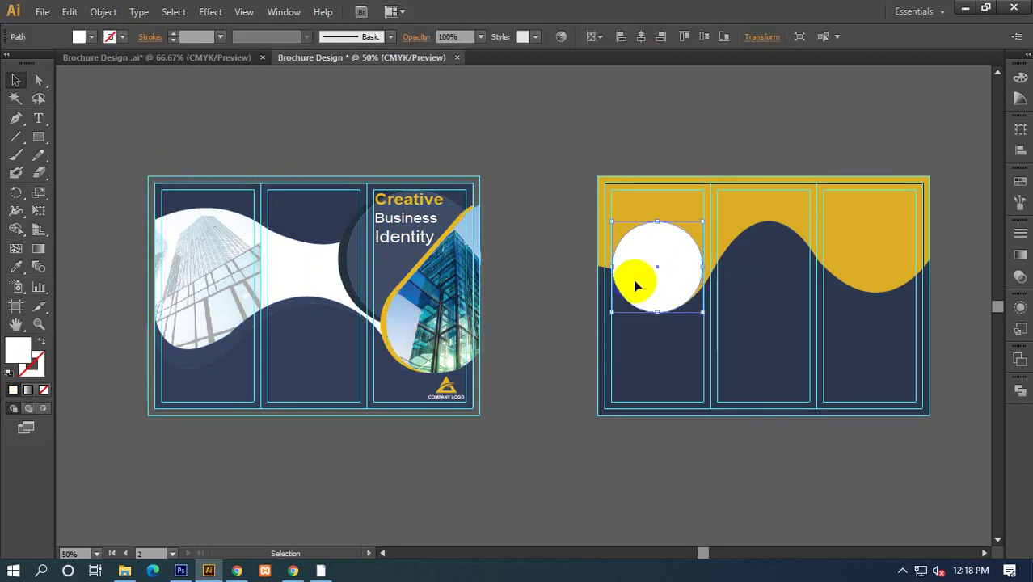
{"action": "scroll", "coordinate": [670, 254], "scroll_direction": "up", "scroll_amount": 5}
{"action": "left_click_drag", "start_coordinate": [671, 251], "coordinate": [579, 337]}
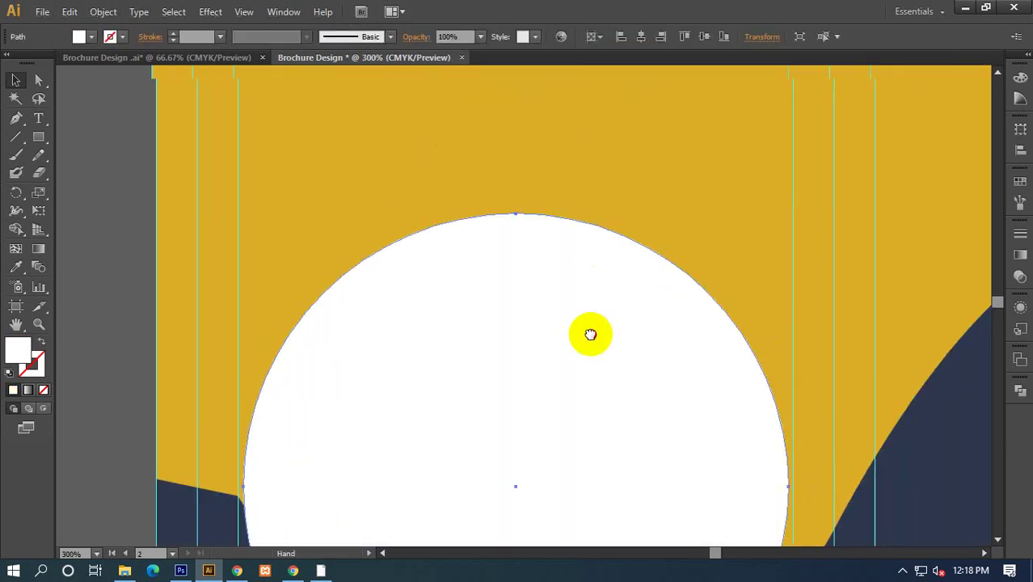
{"action": "scroll", "coordinate": [469, 239], "scroll_direction": "down", "scroll_amount": 1}
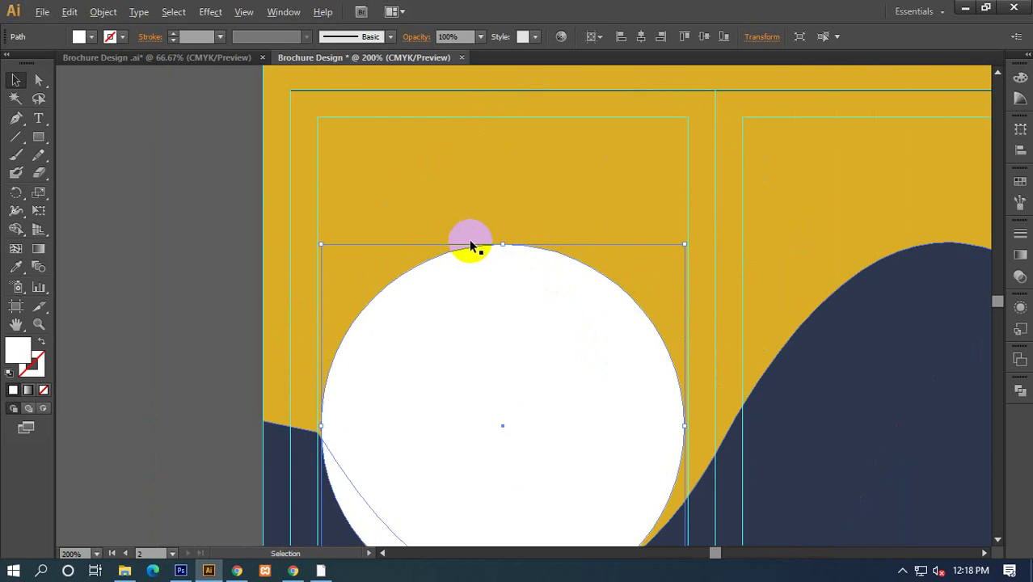
{"action": "left_click_drag", "start_coordinate": [418, 234], "coordinate": [412, 224]}
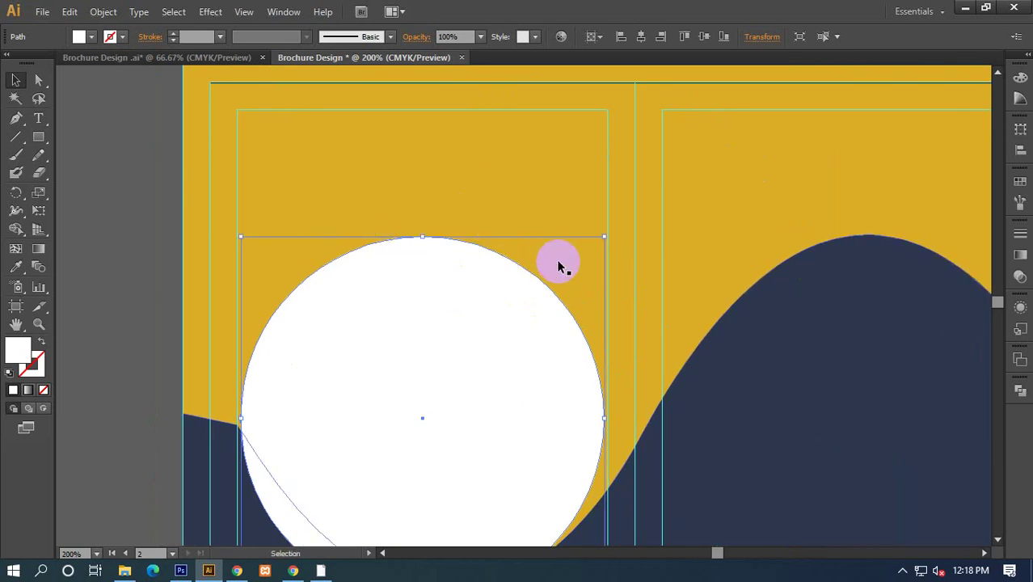
{"action": "key", "text": "a"}
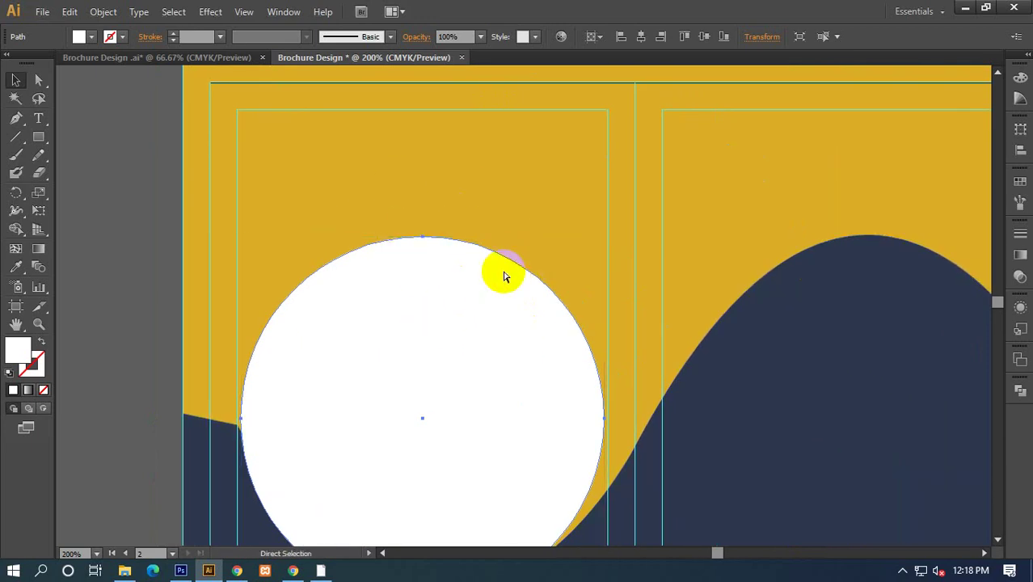
{"action": "key", "text": "v"}
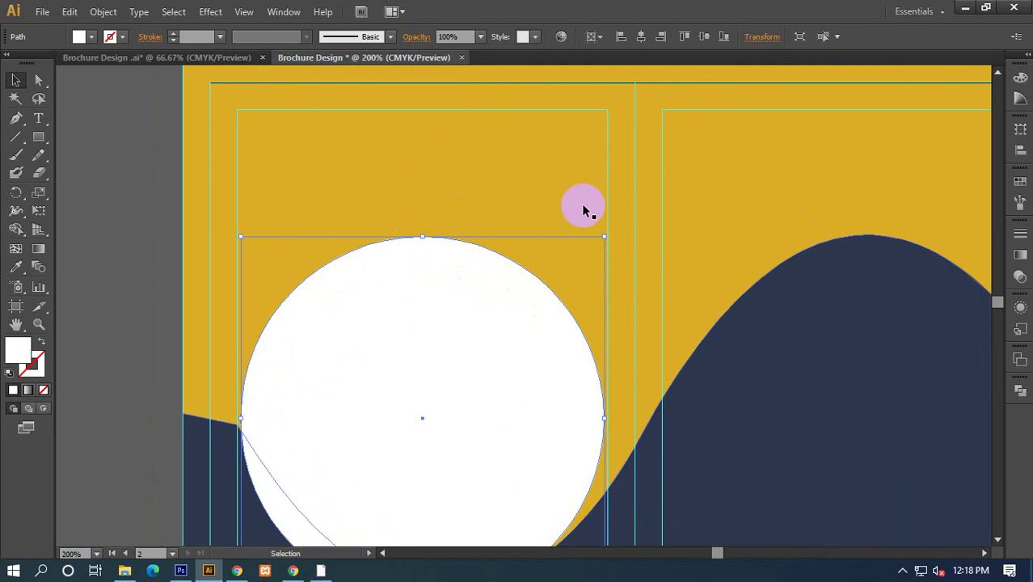
{"action": "key", "text": "a"}
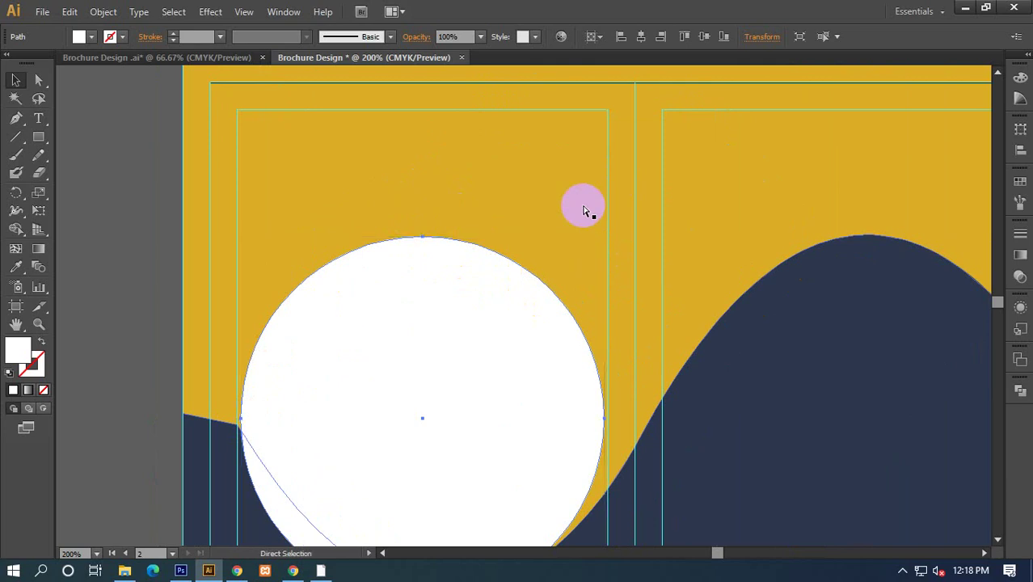
{"action": "key", "text": "v"}
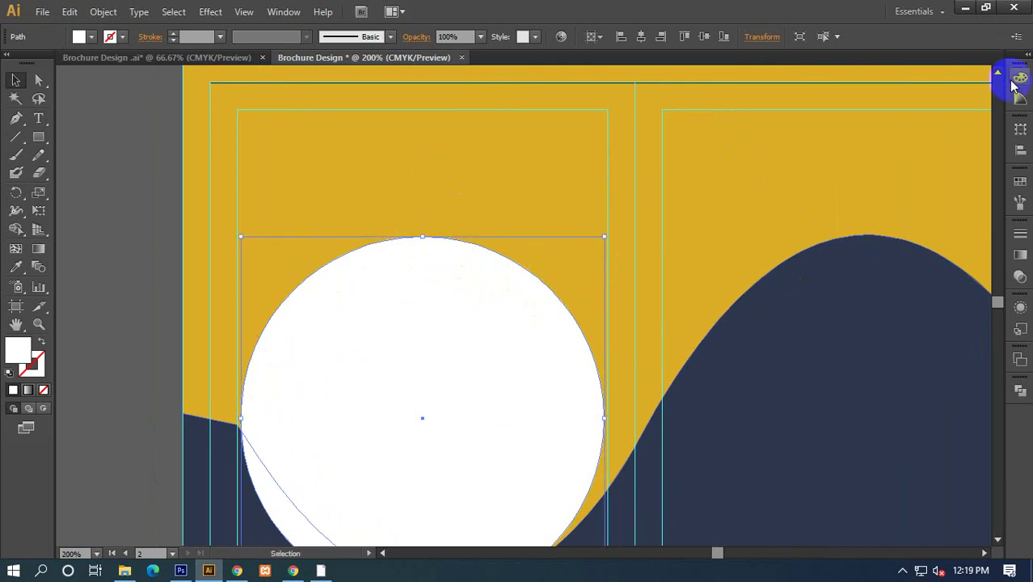
{"action": "left_click", "coordinate": [1019, 78]}
{"action": "left_click", "coordinate": [849, 164]}
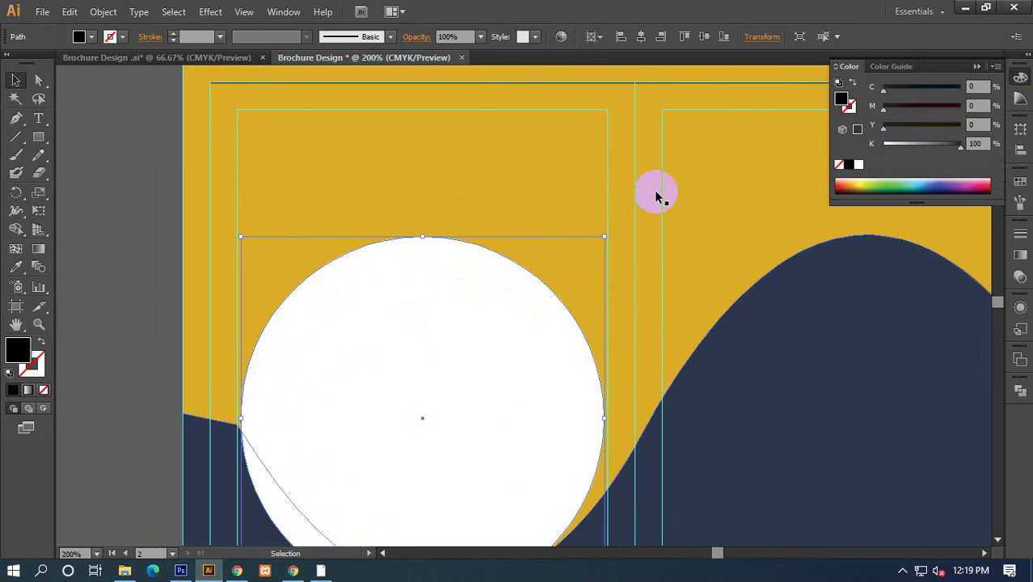
{"action": "key", "text": "Up"}
{"action": "key", "text": "Up"}
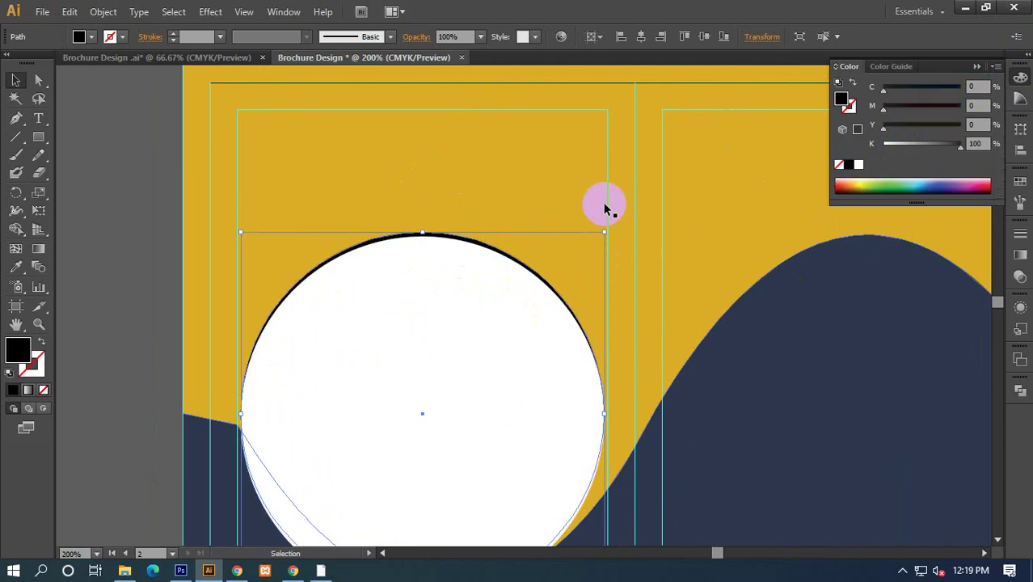
{"action": "key", "text": "Up"}
{"action": "key", "text": "Up"}
{"action": "key", "text": "ctrl+shift+a"}
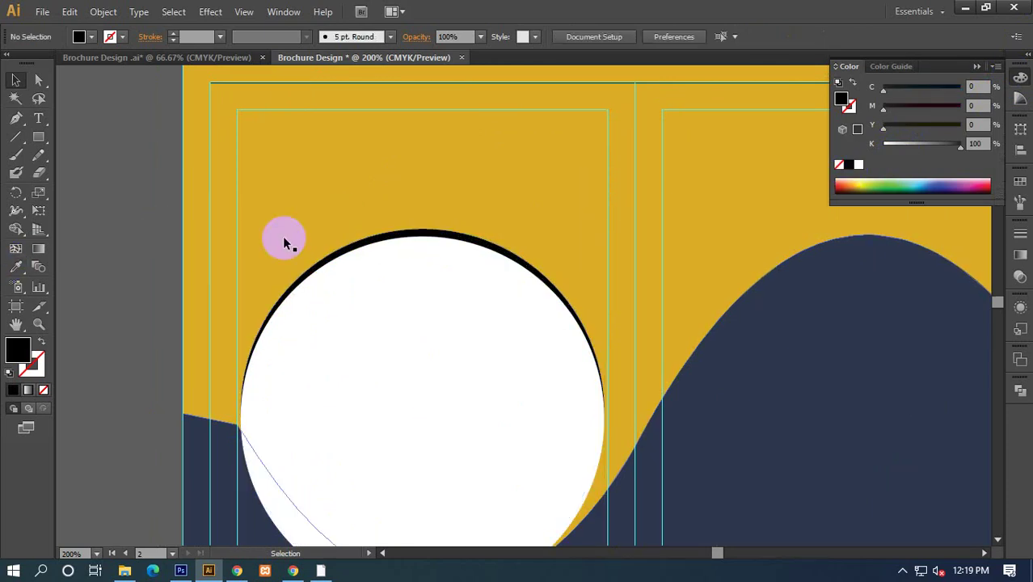
{"action": "scroll", "coordinate": [329, 237], "scroll_direction": "down", "scroll_amount": 2}
{"action": "left_click_drag", "start_coordinate": [193, 338], "coordinate": [218, 301]}
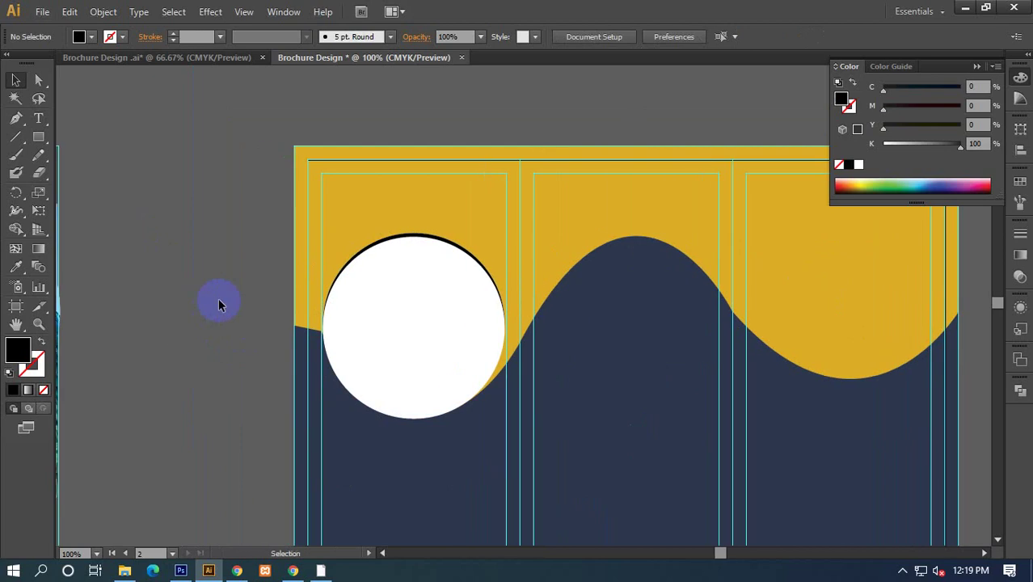
{"action": "scroll", "coordinate": [531, 226], "scroll_direction": "up", "scroll_amount": 1}
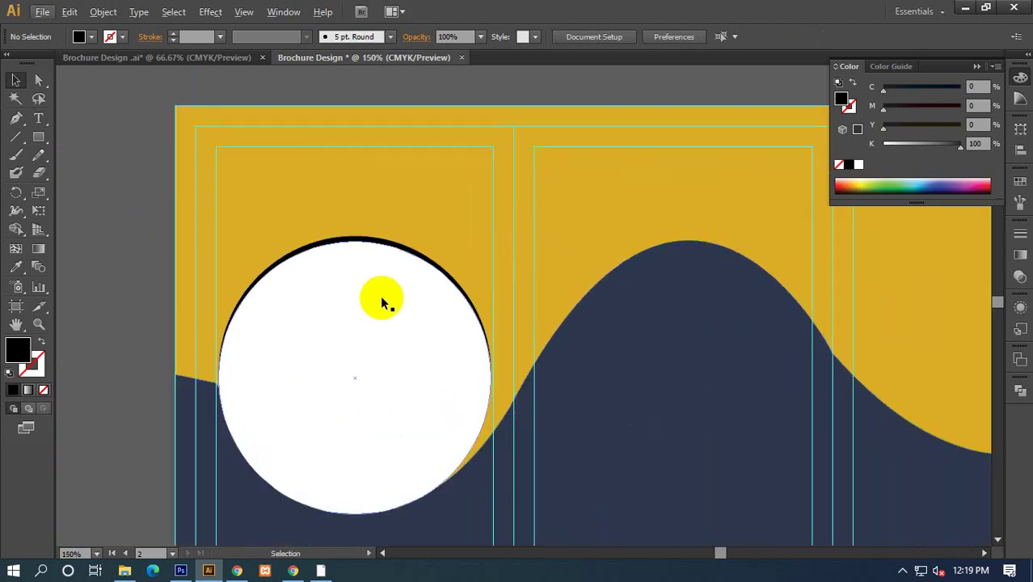
{"action": "mouse_move", "coordinate": [383, 300]}
{"action": "left_mouse_down"}
{"action": "mouse_move", "coordinate": [444, 292]}
{"action": "mouse_move", "coordinate": [433, 234]}
{"action": "left_mouse_up"}
{"action": "left_click", "coordinate": [438, 300]}
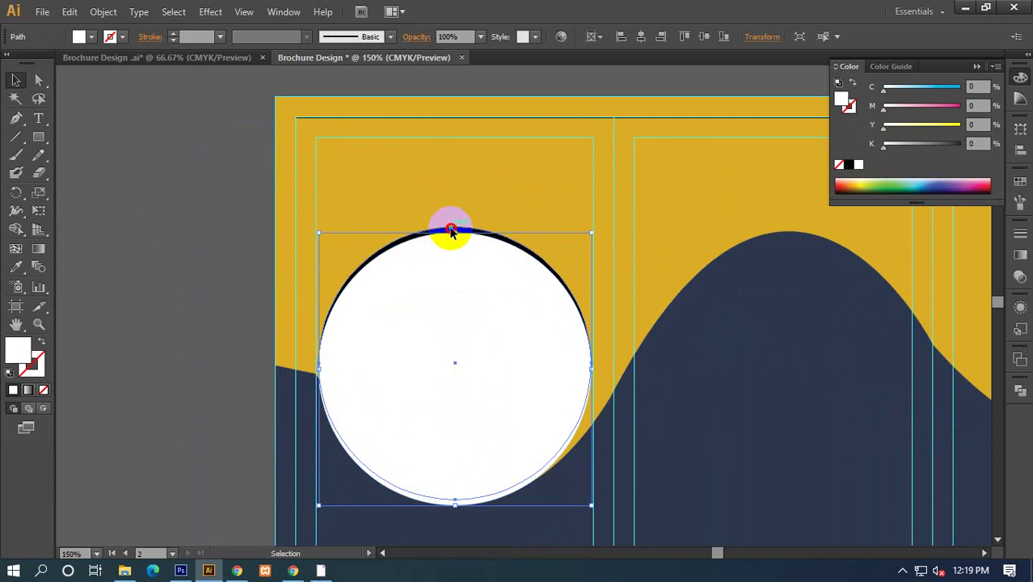
{"action": "left_click", "coordinate": [451, 233]}
{"action": "key", "text": "Delete"}
{"action": "left_click", "coordinate": [450, 272]}
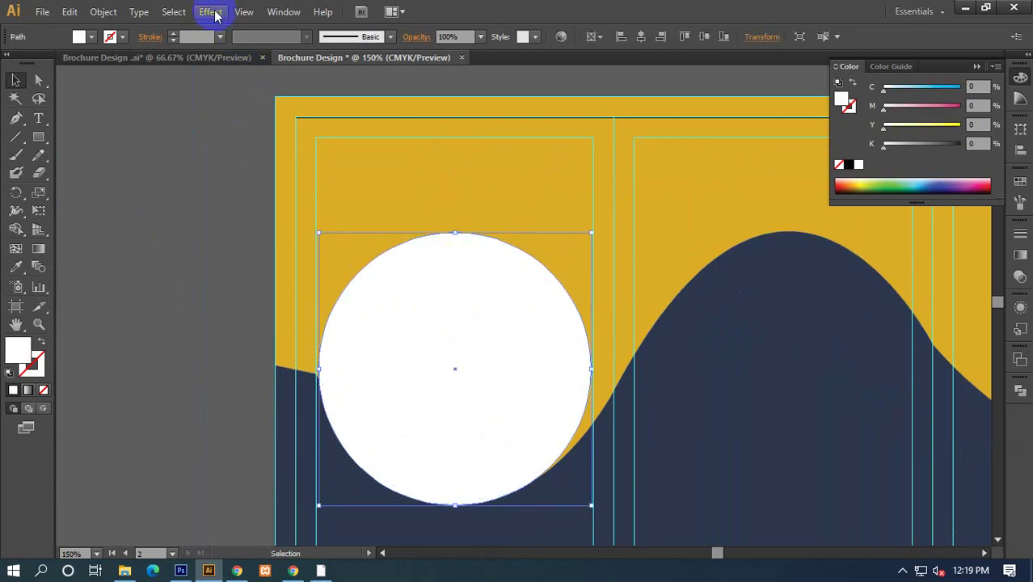
Open the Stylize Drop Shadow effect with Preview on and set opacity to 86%.
{"action": "left_click", "coordinate": [213, 13]}
{"action": "mouse_move", "coordinate": [230, 183]}
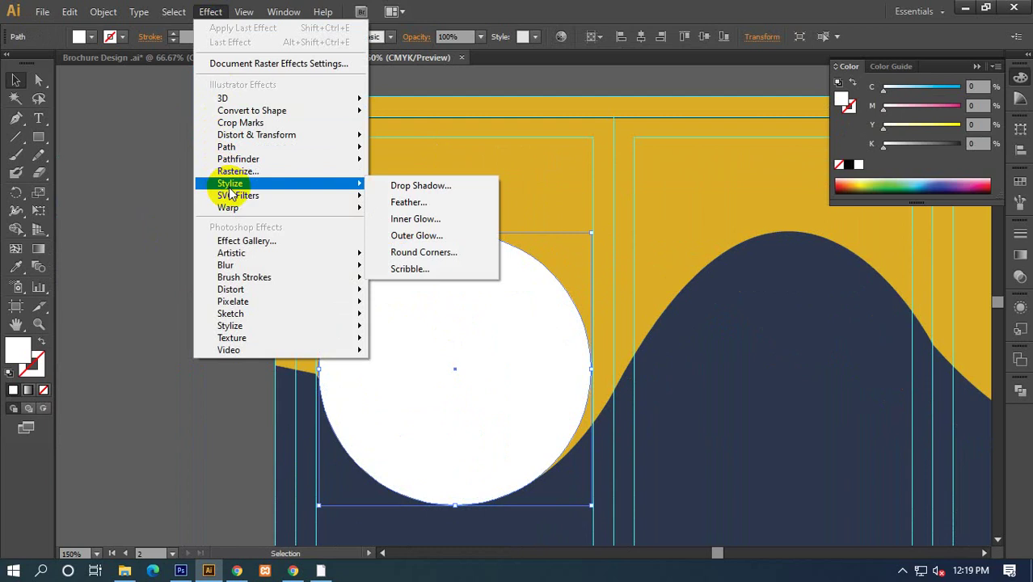
{"action": "left_click", "coordinate": [408, 189]}
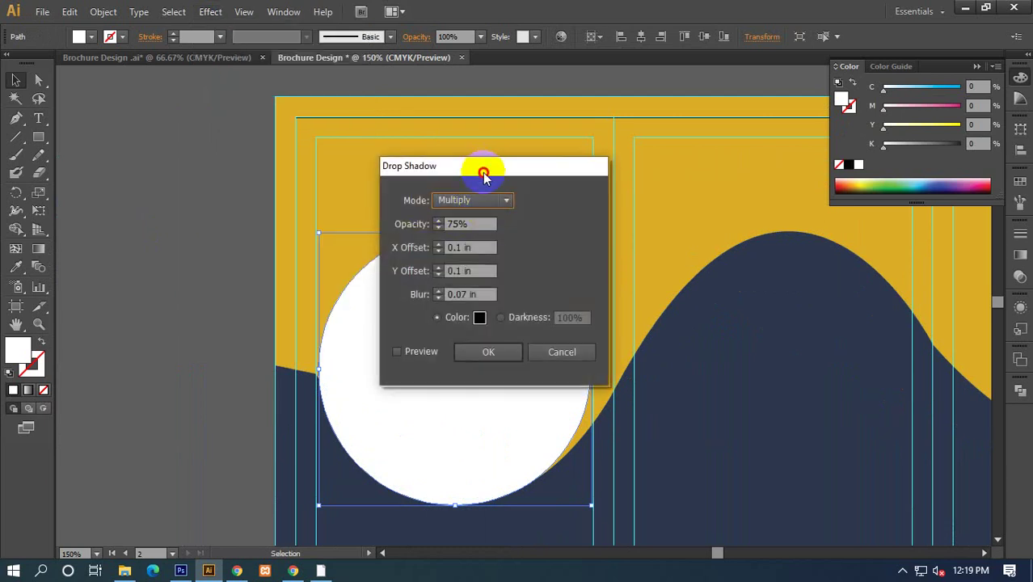
{"action": "left_click_drag", "start_coordinate": [483, 170], "coordinate": [758, 137]}
{"action": "left_click", "coordinate": [697, 316]}
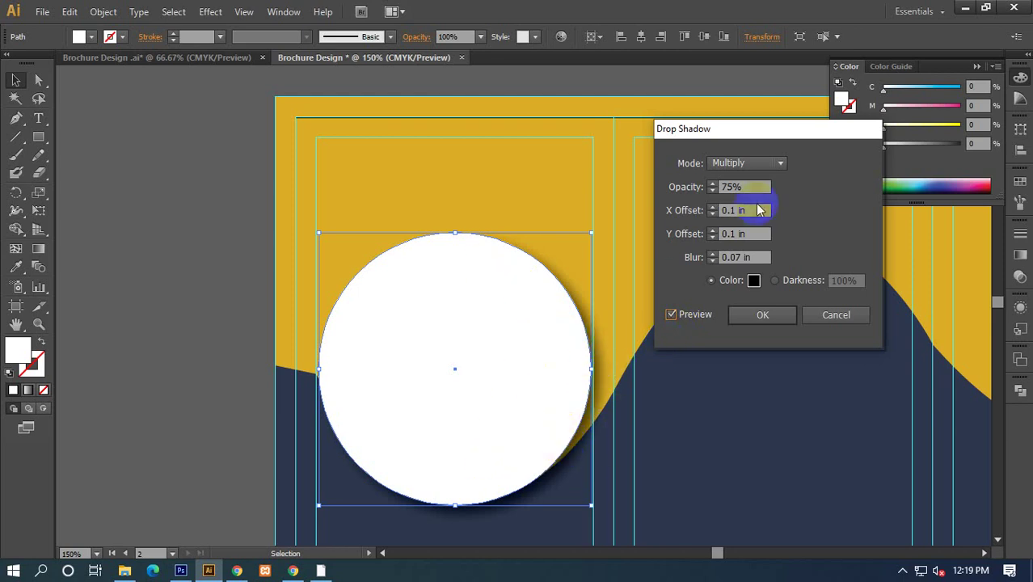
{"action": "left_click", "coordinate": [750, 186]}
{"action": "double_click", "coordinate": [733, 187]}
{"action": "type", "text": "86"}
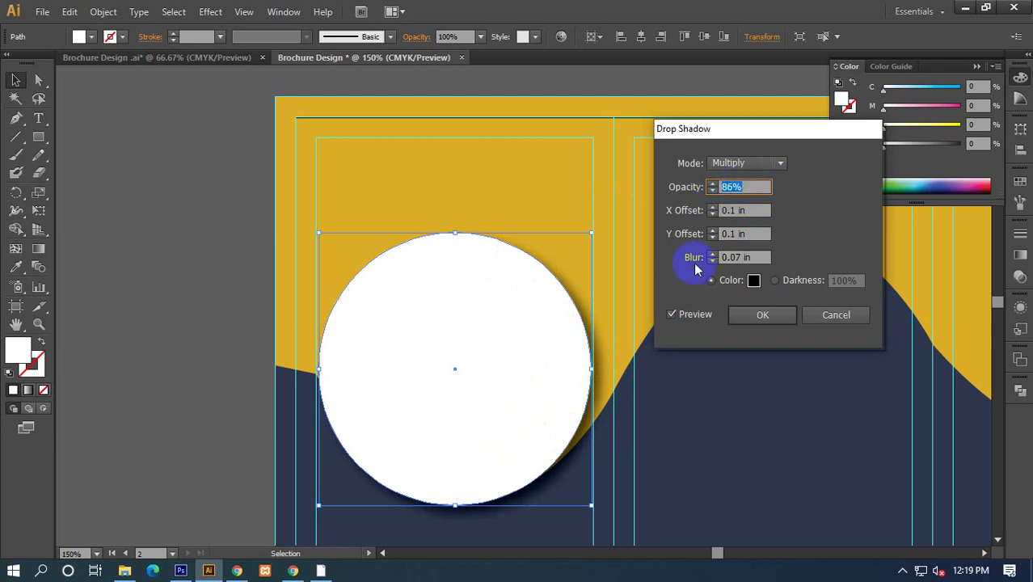
{"action": "left_click", "coordinate": [689, 319]}
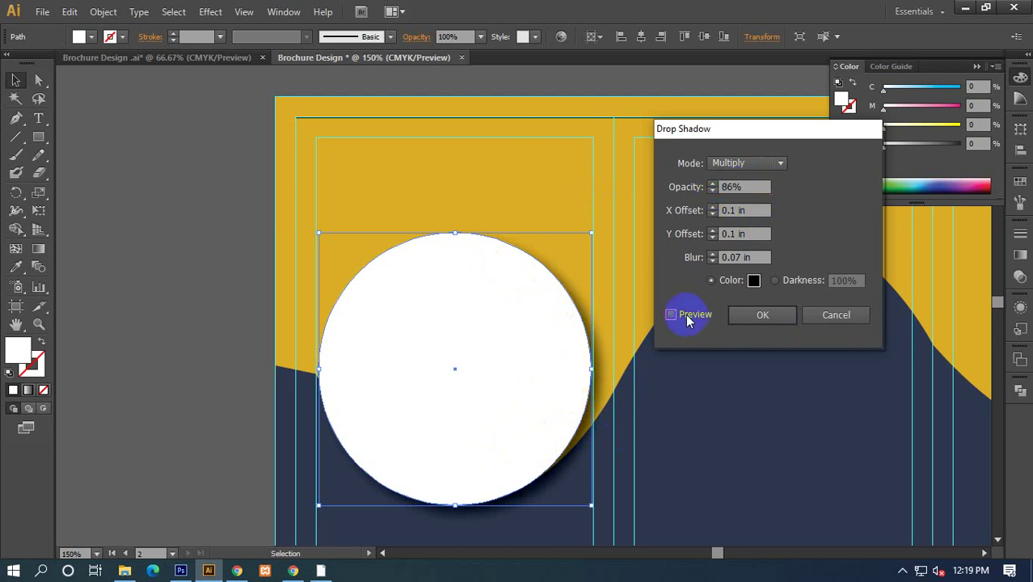
{"action": "left_click", "coordinate": [686, 314]}
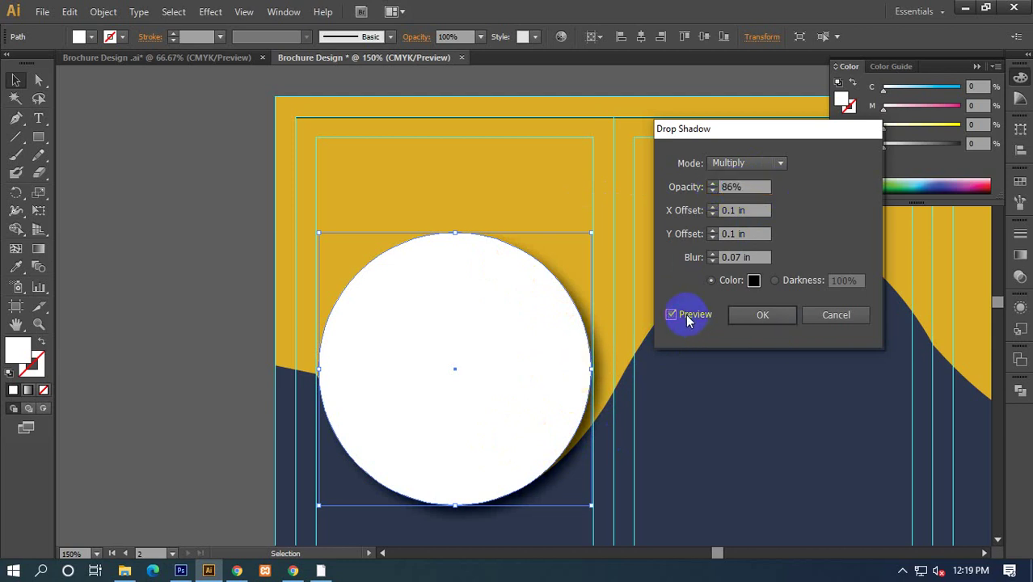
Set negative X and Y shadow offsets, starting with an X offset of -0.5 in.
{"action": "double_click", "coordinate": [750, 210]}
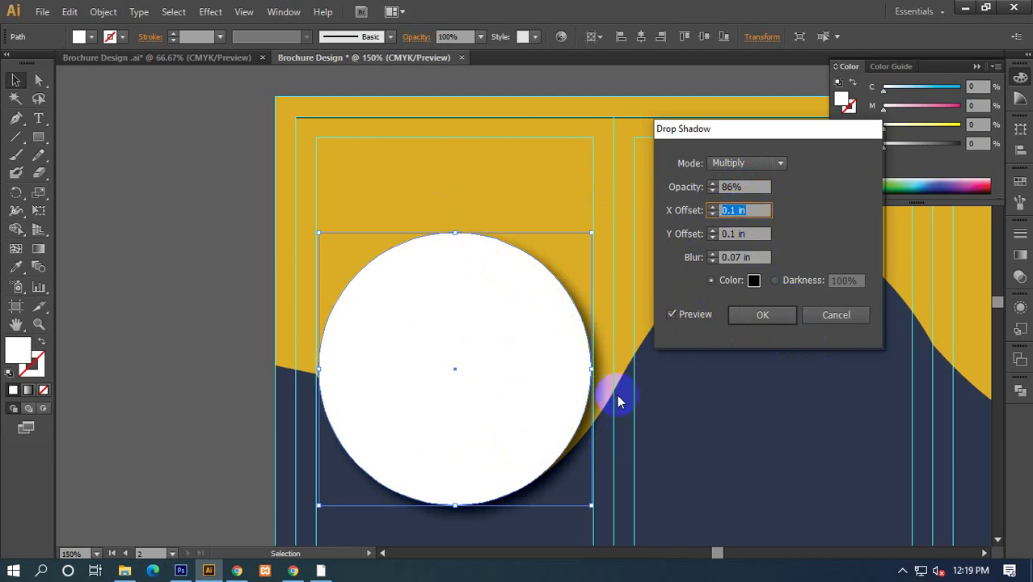
{"action": "type", "text": "0"}
{"action": "double_click", "coordinate": [747, 210]}
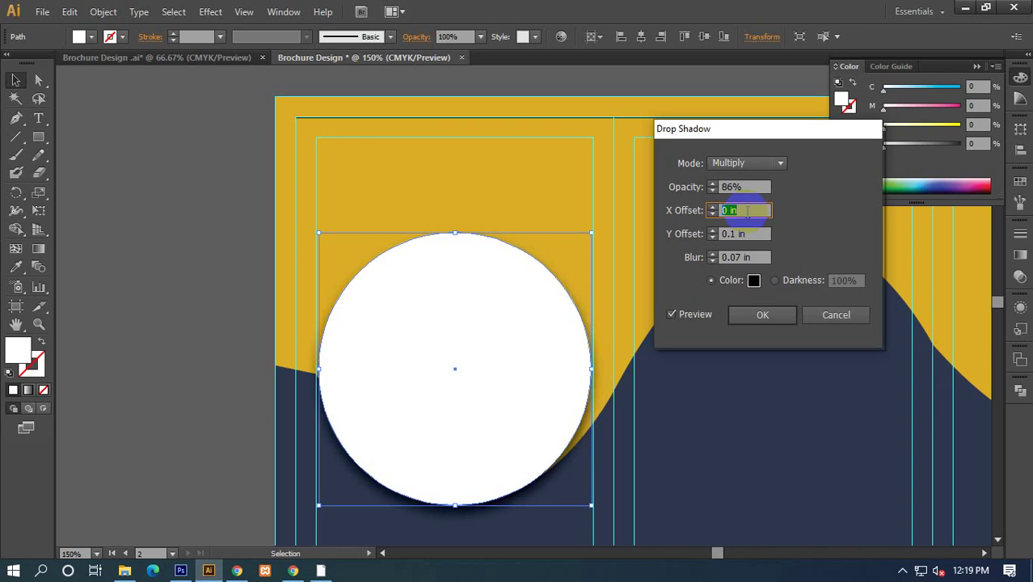
{"action": "key", "text": "Down"}
{"action": "key", "text": "Down"}
{"action": "key", "text": "Down"}
{"action": "key", "text": "Down"}
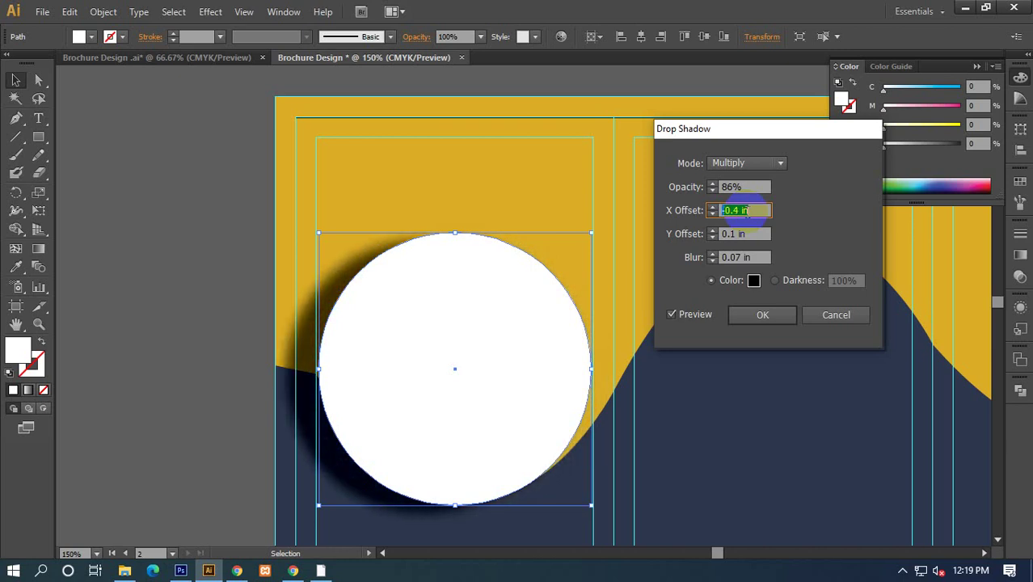
{"action": "key", "text": "Down"}
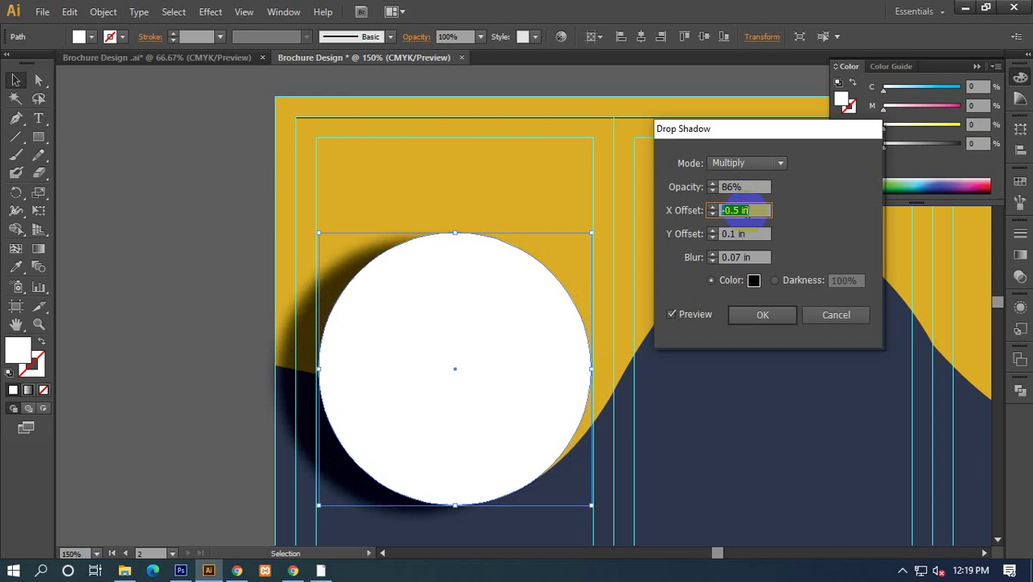
{"action": "left_click", "coordinate": [751, 234]}
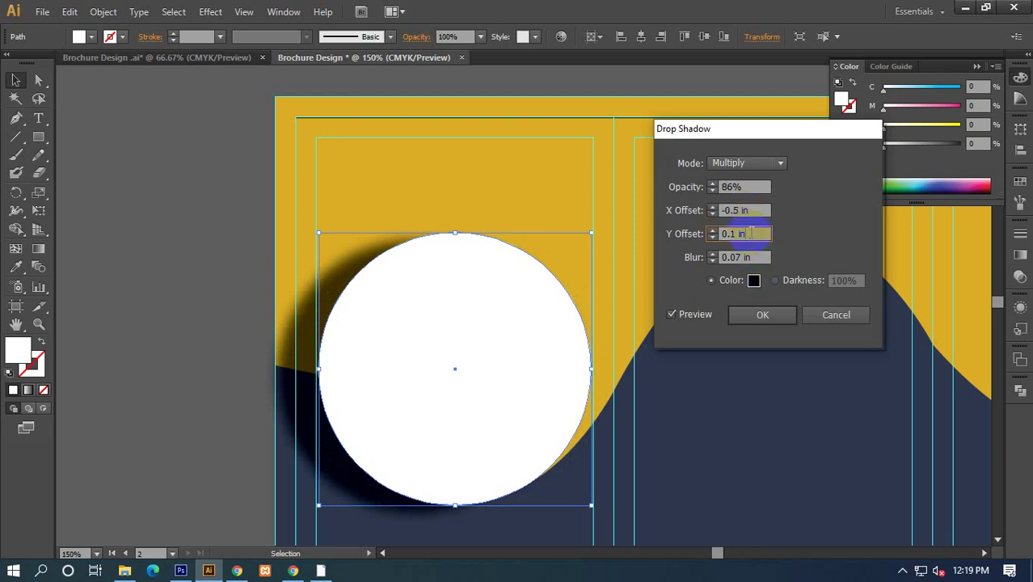
{"action": "key", "text": "Down"}
{"action": "key", "text": "Down"}
{"action": "key", "text": "Down"}
{"action": "key", "text": "Down"}
{"action": "key", "text": "Down"}
{"action": "key", "text": "Down"}
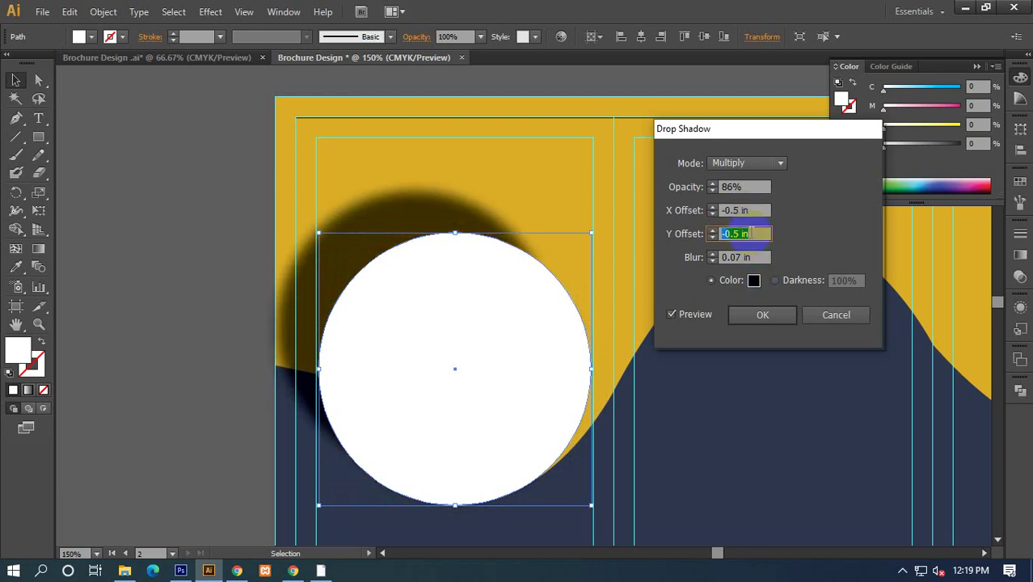
Reset the shadow blur to zero, then raise it to soften the shadow.
{"action": "left_click", "coordinate": [752, 256]}
{"action": "key", "text": "Down"}
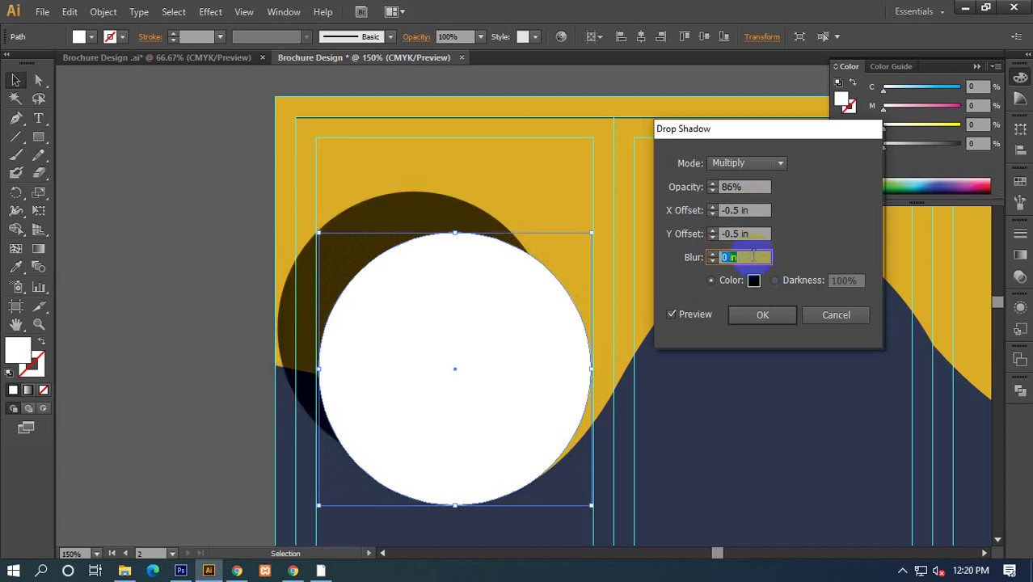
{"action": "key", "text": "Up"}
{"action": "key", "text": "Up"}
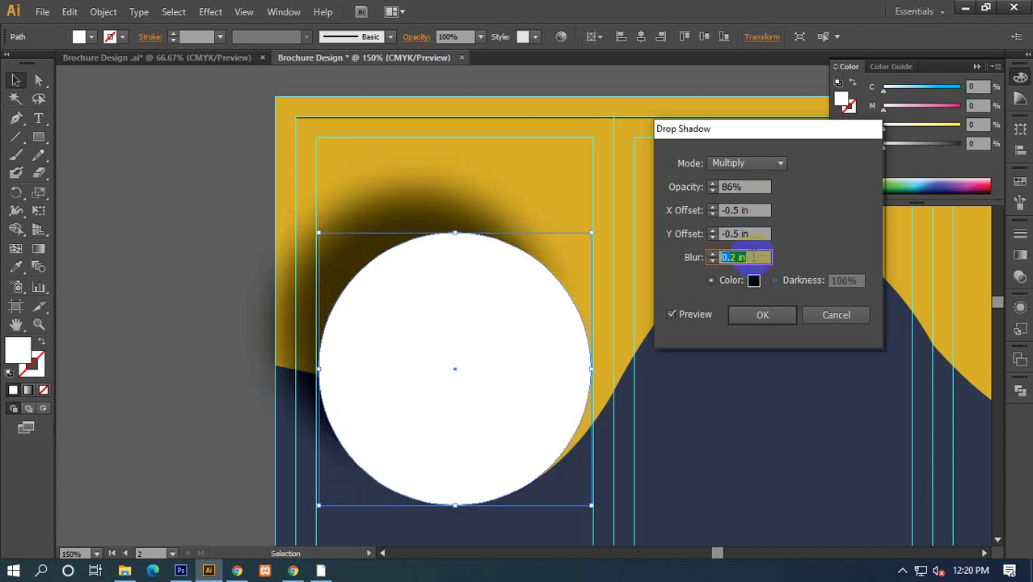
{"action": "key", "text": "Up"}
{"action": "key", "text": "Up"}
{"action": "key", "text": "Up"}
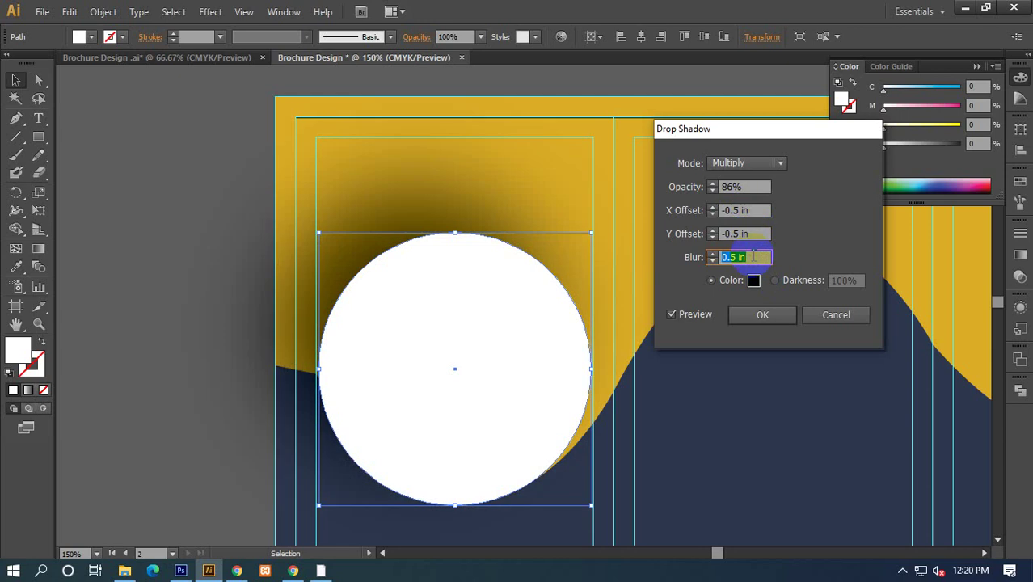
{"action": "key", "text": "Up"}
{"action": "key", "text": "Up"}
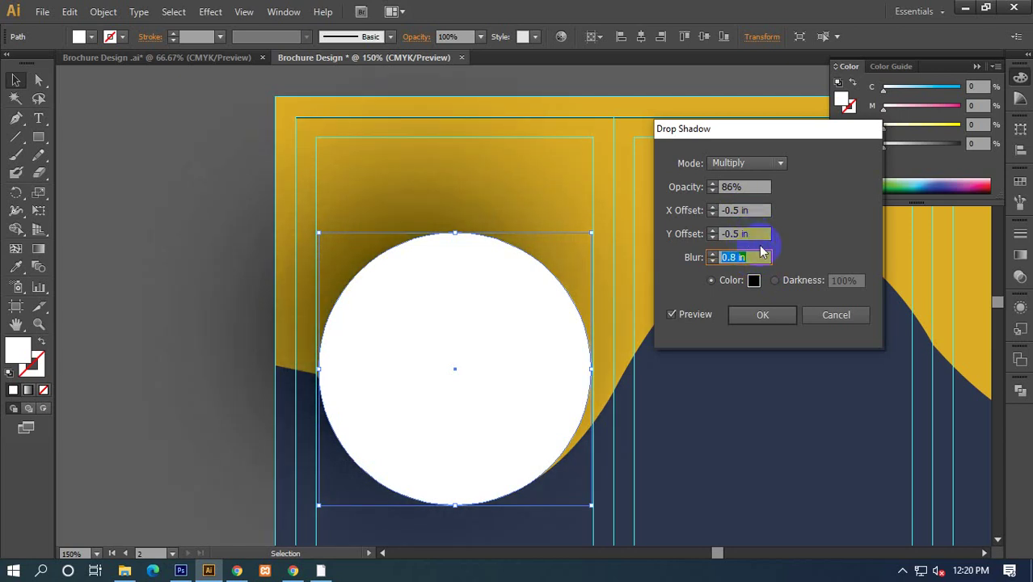
Discard the old settings and apply a fresh Drop Shadow to the white circle.
{"action": "left_click", "coordinate": [845, 318]}
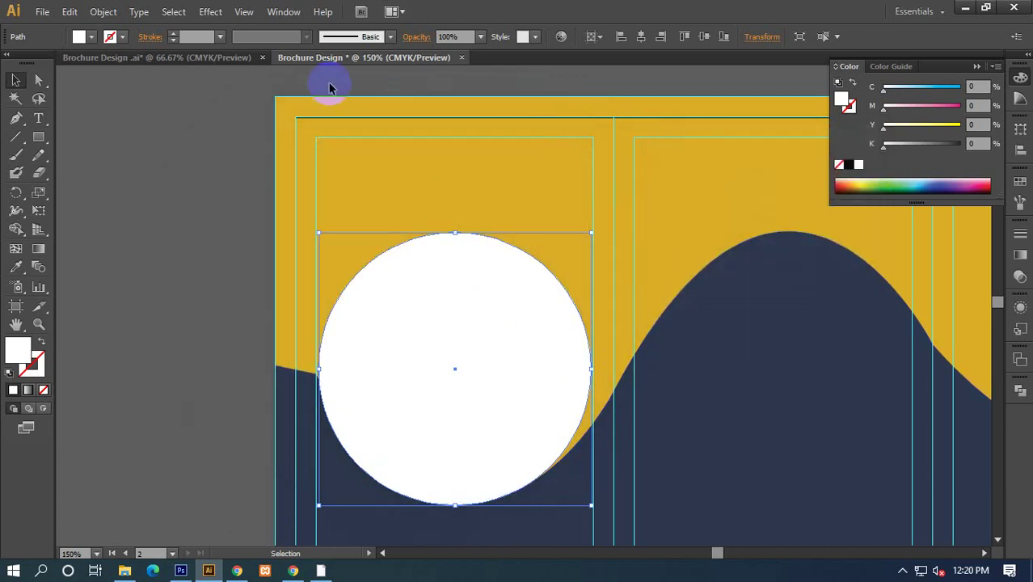
{"action": "left_click", "coordinate": [210, 11]}
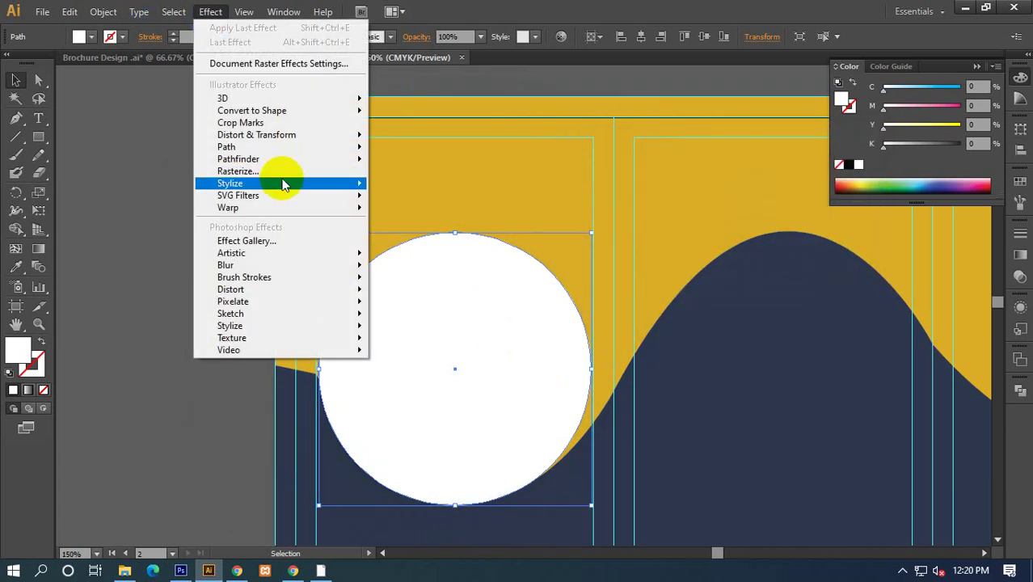
{"action": "mouse_move", "coordinate": [242, 183]}
{"action": "left_click", "coordinate": [401, 186]}
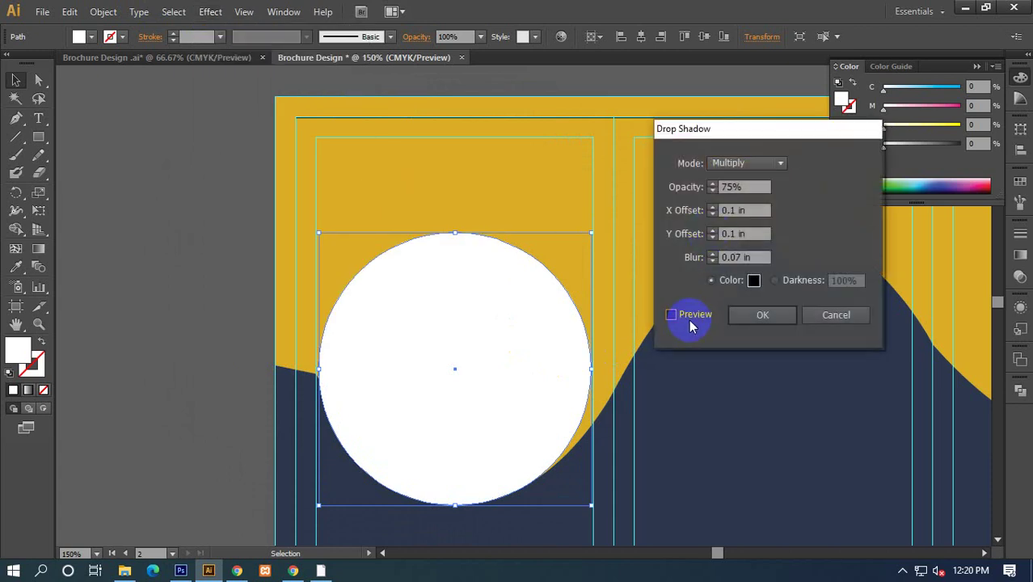
{"action": "left_click", "coordinate": [689, 320]}
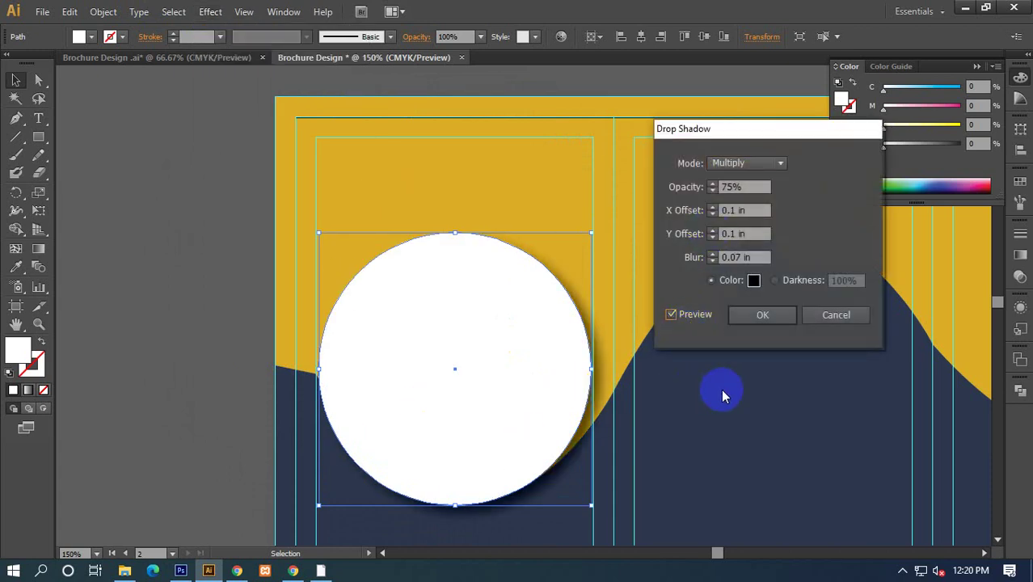
{"action": "left_click", "coordinate": [763, 315]}
{"action": "left_click", "coordinate": [602, 350], "text": "ctrl+alt"}
{"action": "left_click", "coordinate": [602, 350], "text": "ctrl+alt"}
Zoom in on the back page's white circle to inspect the shadow.
{"action": "left_click", "coordinate": [406, 430]}
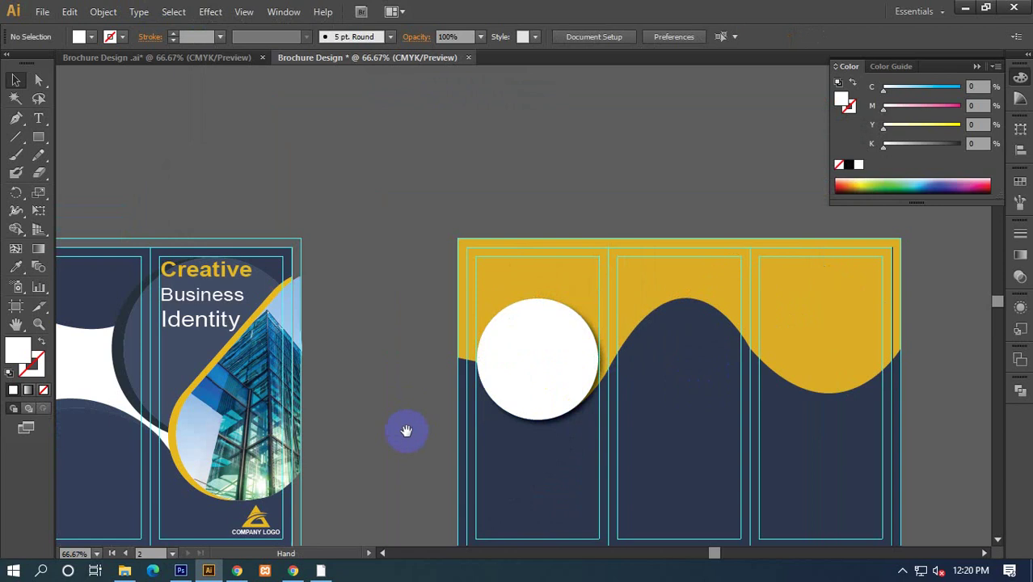
{"action": "left_click_drag", "start_coordinate": [406, 430], "coordinate": [330, 277]}
{"action": "left_click", "coordinate": [542, 220], "text": "ctrl"}
{"action": "left_click", "coordinate": [484, 226], "text": "ctrl"}
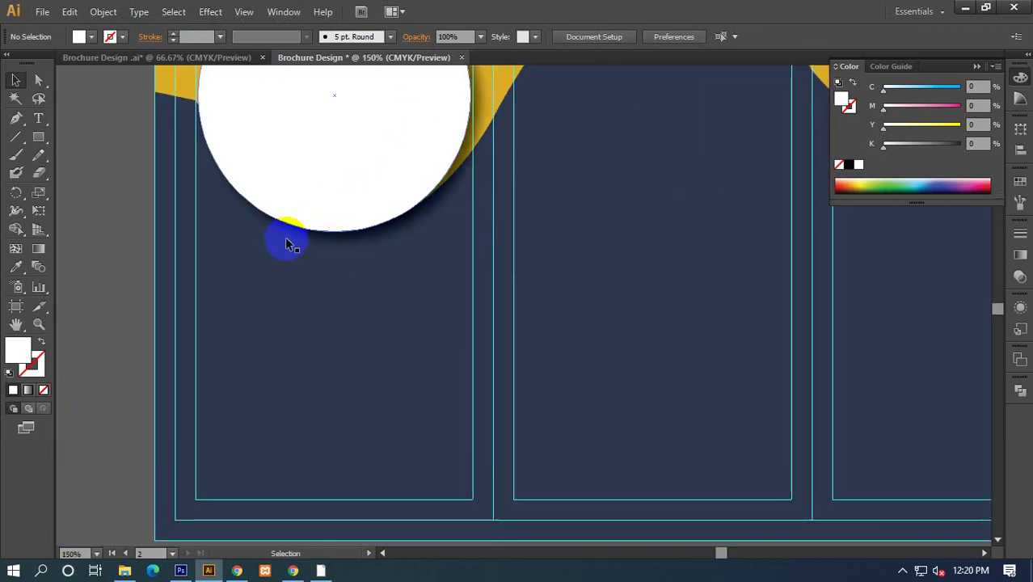
{"action": "left_click_drag", "start_coordinate": [418, 192], "coordinate": [311, 293]}
{"action": "left_click", "coordinate": [341, 246], "text": "ctrl"}
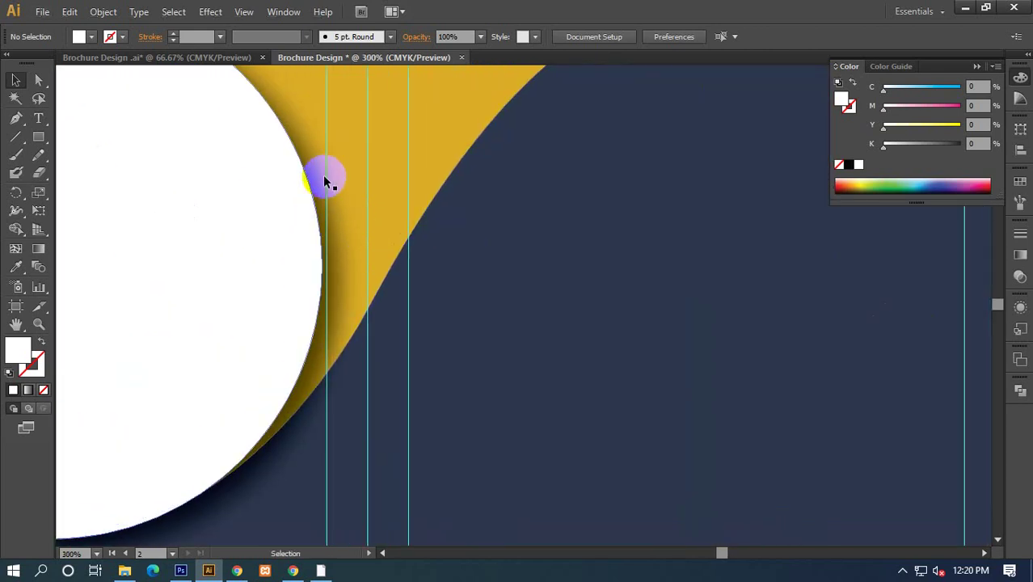
Scroll around the shadow's edge and select the white circle.
{"action": "scroll", "coordinate": [329, 355], "scroll_direction": "down", "scroll_amount": 3}
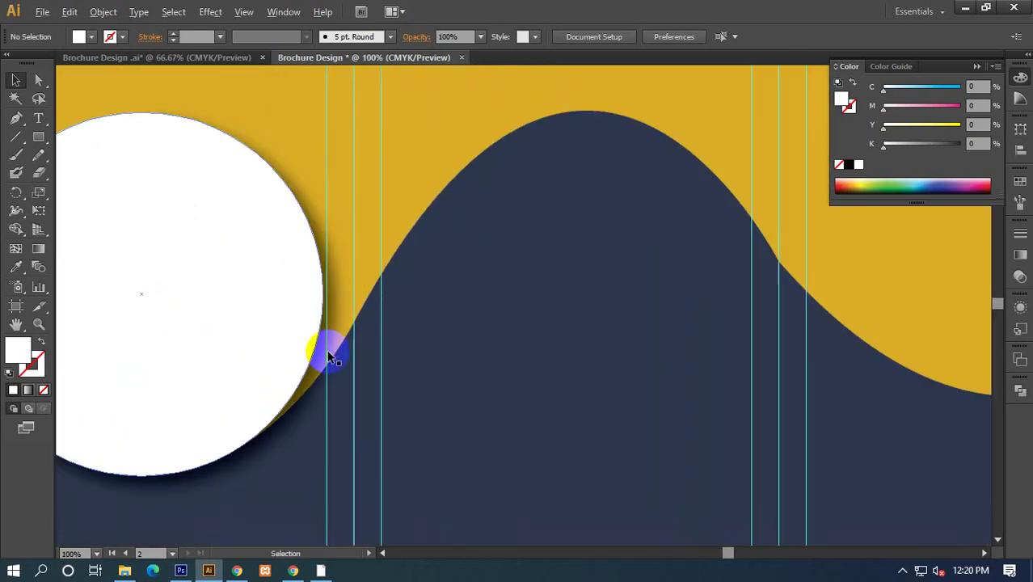
{"action": "scroll", "coordinate": [329, 356], "scroll_direction": "down", "scroll_amount": 2}
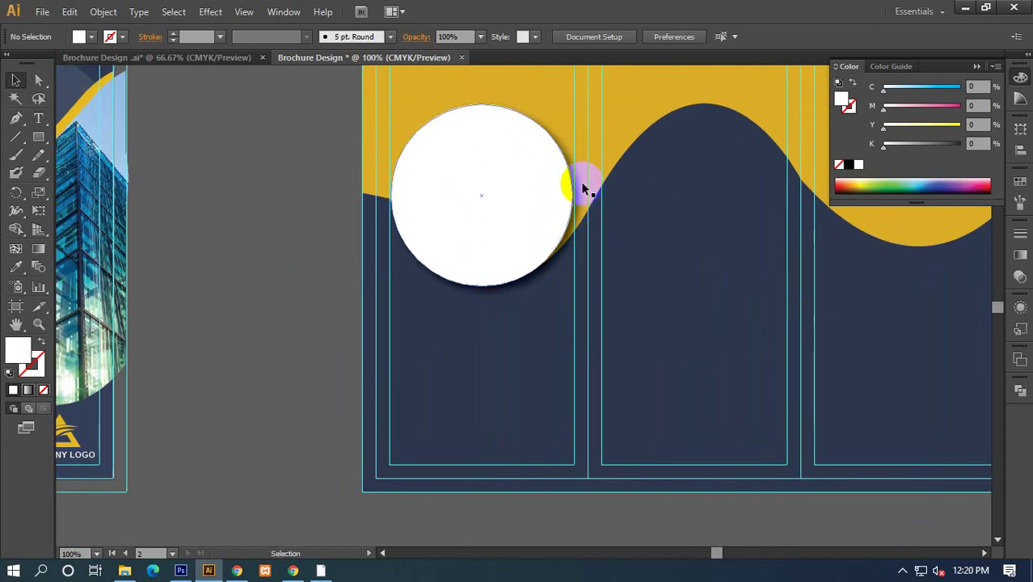
{"action": "scroll", "coordinate": [619, 192], "scroll_direction": "right", "scroll_amount": 2}
{"action": "scroll", "coordinate": [417, 198], "scroll_direction": "up", "scroll_amount": 2}
{"action": "scroll", "coordinate": [479, 166], "scroll_direction": "right", "scroll_amount": 1}
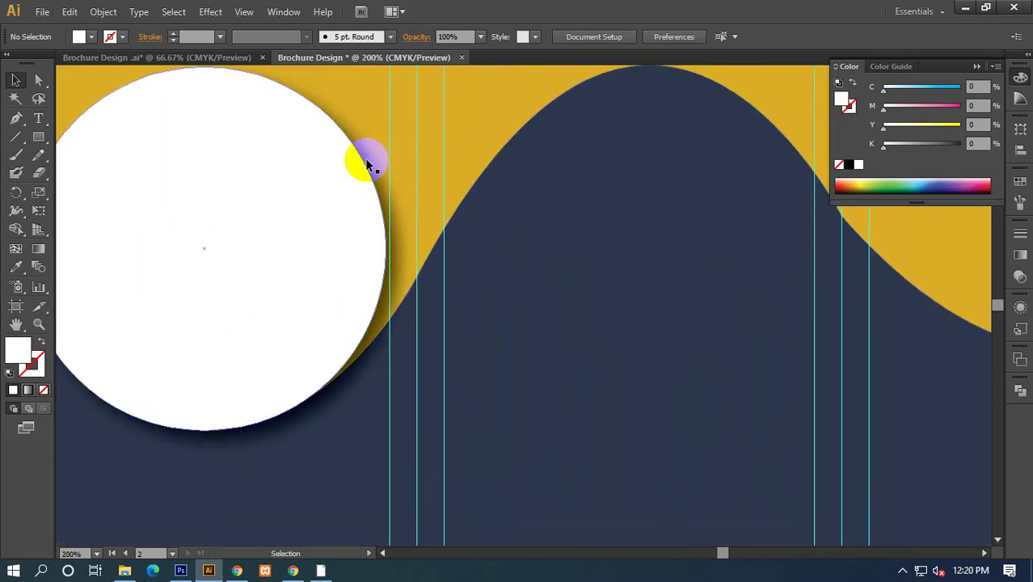
{"action": "scroll", "coordinate": [376, 295], "scroll_direction": "down", "scroll_amount": 2}
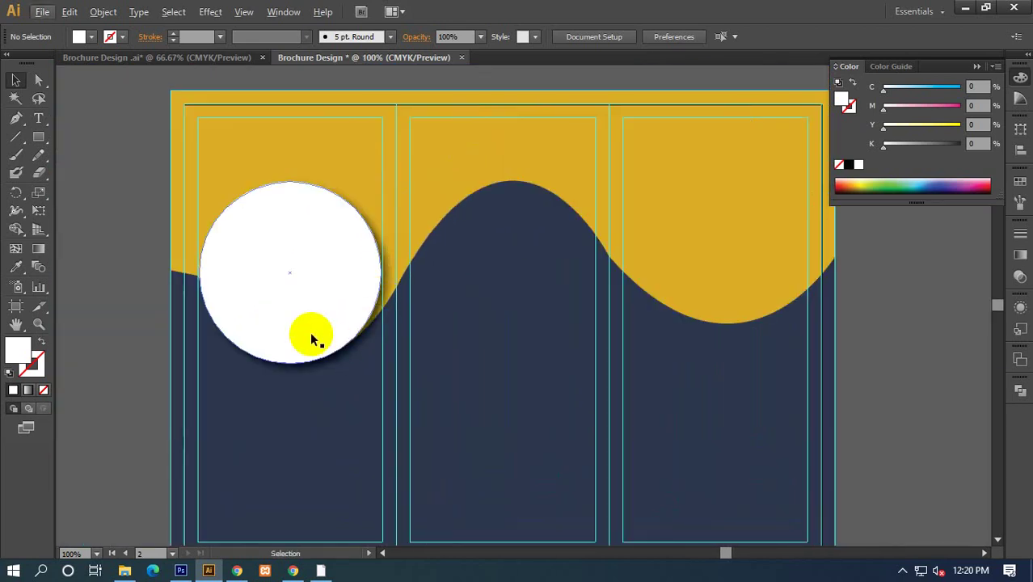
{"action": "left_click", "coordinate": [309, 332]}
{"action": "scroll", "coordinate": [310, 332], "scroll_direction": "left", "scroll_amount": 2}
{"action": "scroll", "coordinate": [309, 332], "scroll_direction": "up", "scroll_amount": 1}
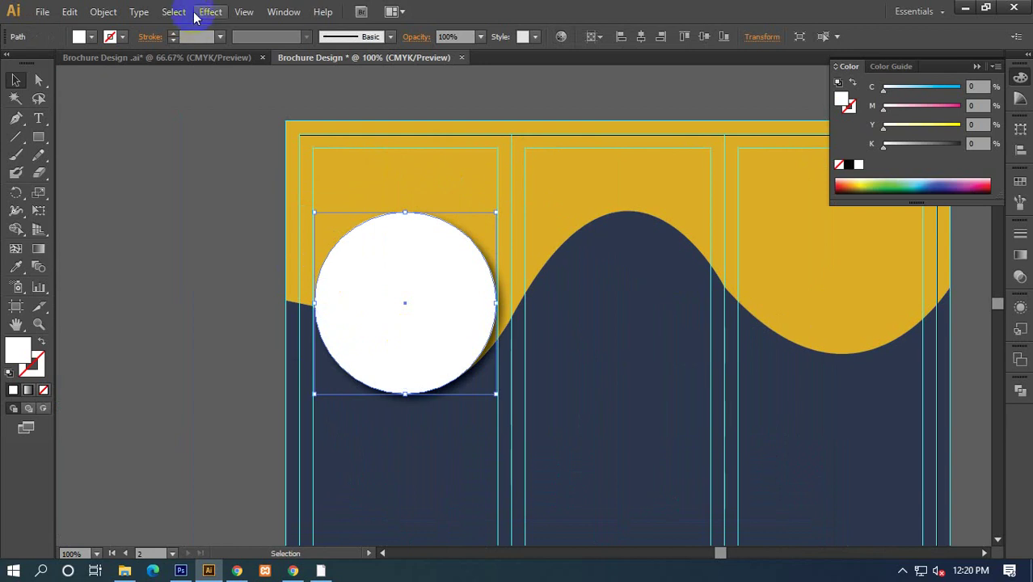
{"action": "left_click", "coordinate": [202, 11]}
{"action": "mouse_move", "coordinate": [231, 183]}
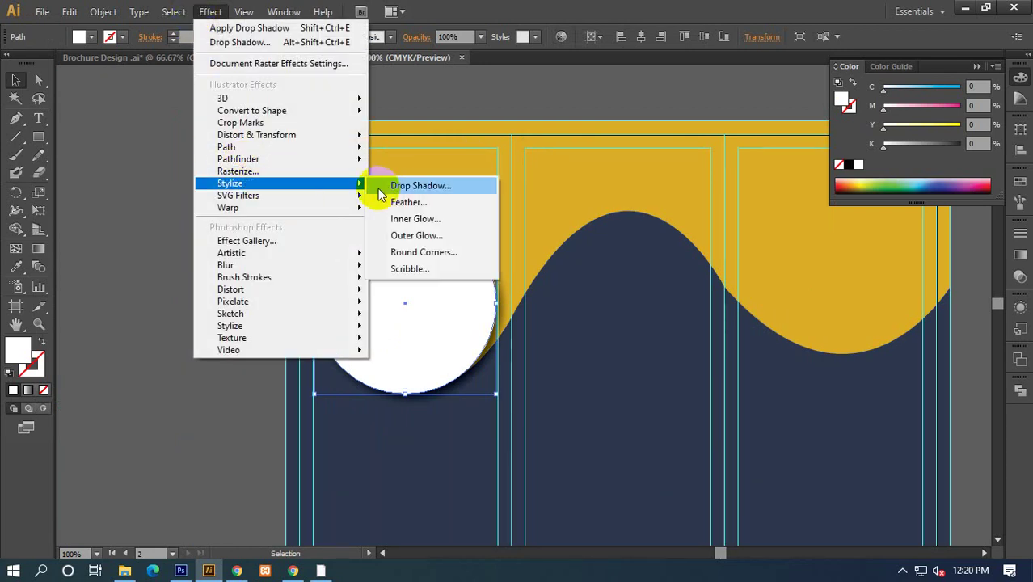
{"action": "left_click", "coordinate": [379, 189]}
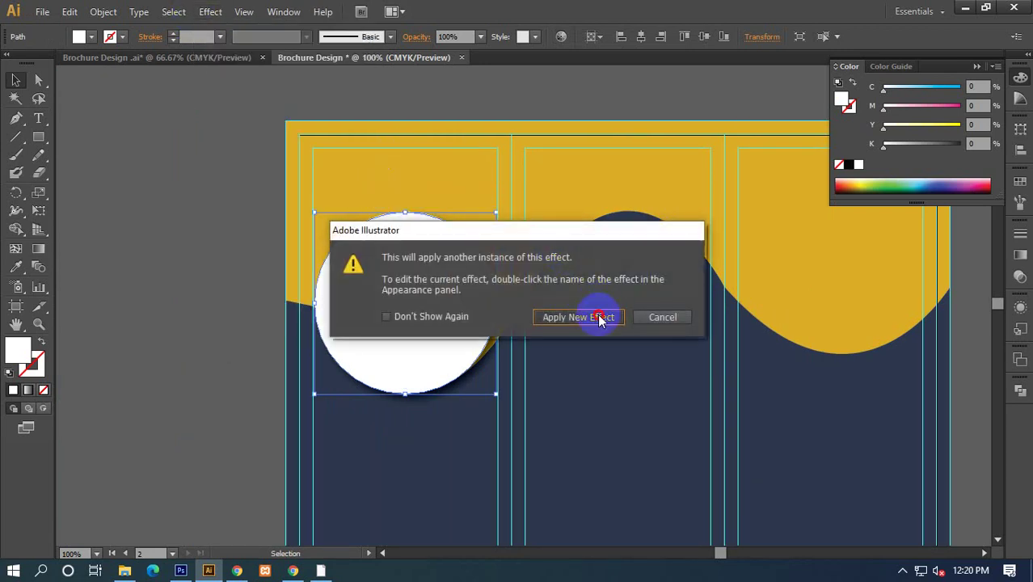
{"action": "left_click", "coordinate": [599, 316]}
{"action": "left_click", "coordinate": [706, 316]}
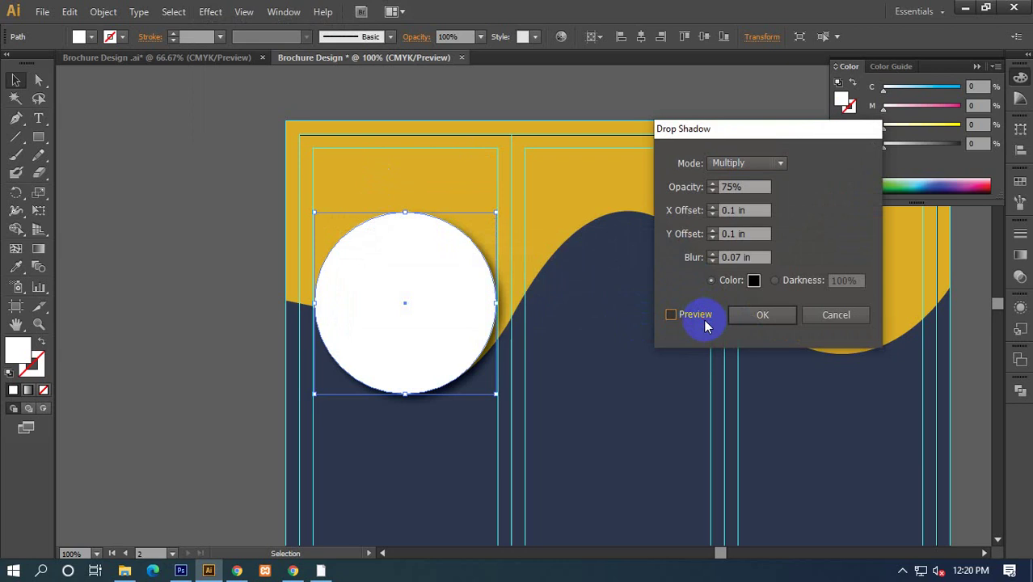
{"action": "left_click", "coordinate": [695, 314]}
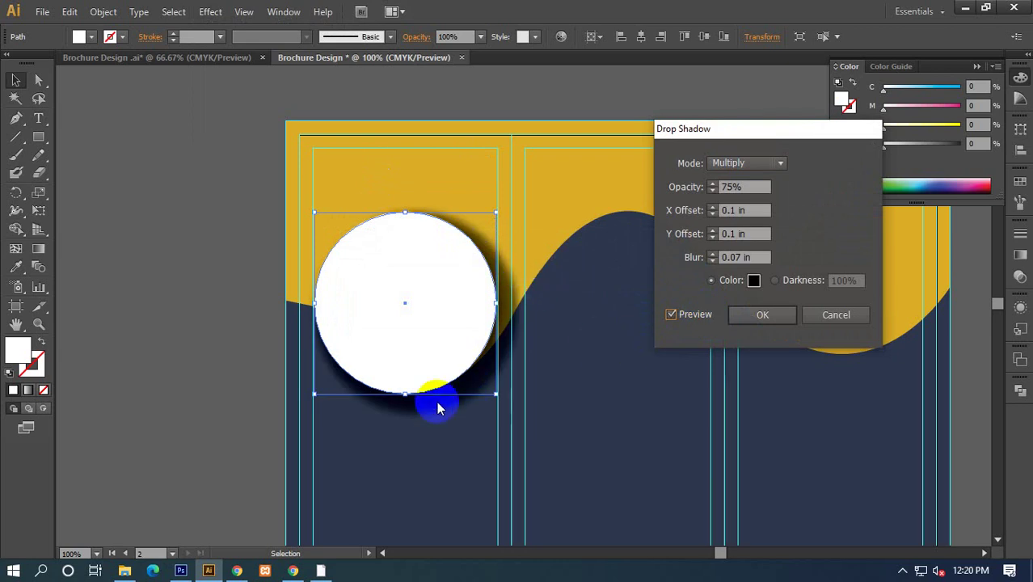
{"action": "left_click", "coordinate": [851, 315]}
{"action": "left_click", "coordinate": [192, 333]}
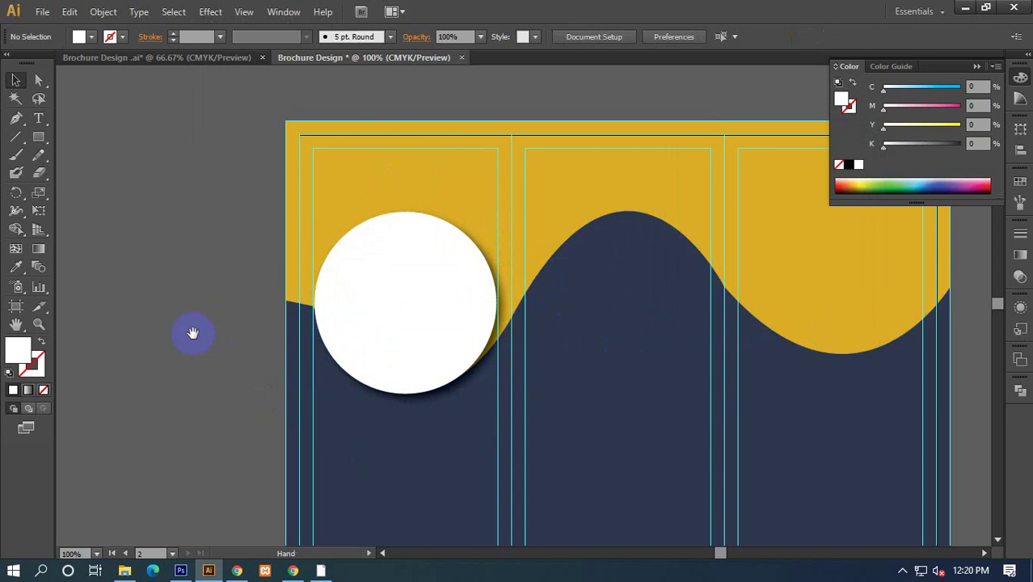
{"action": "left_click_drag", "start_coordinate": [192, 333], "coordinate": [512, 261]}
Zoom out to both artboards with the Color panel collapsed.
{"action": "key", "text": "ctrl+minus"}
{"action": "key", "text": "ctrl+minus"}
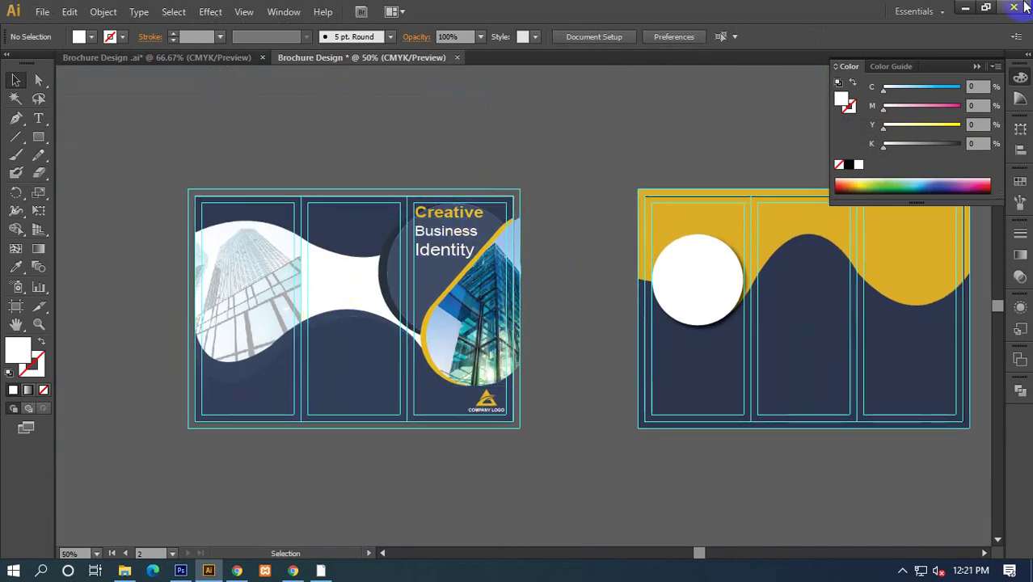
{"action": "left_click", "coordinate": [981, 71]}
{"action": "scroll", "coordinate": [520, 249], "scroll_direction": "left", "scroll_amount": 5}
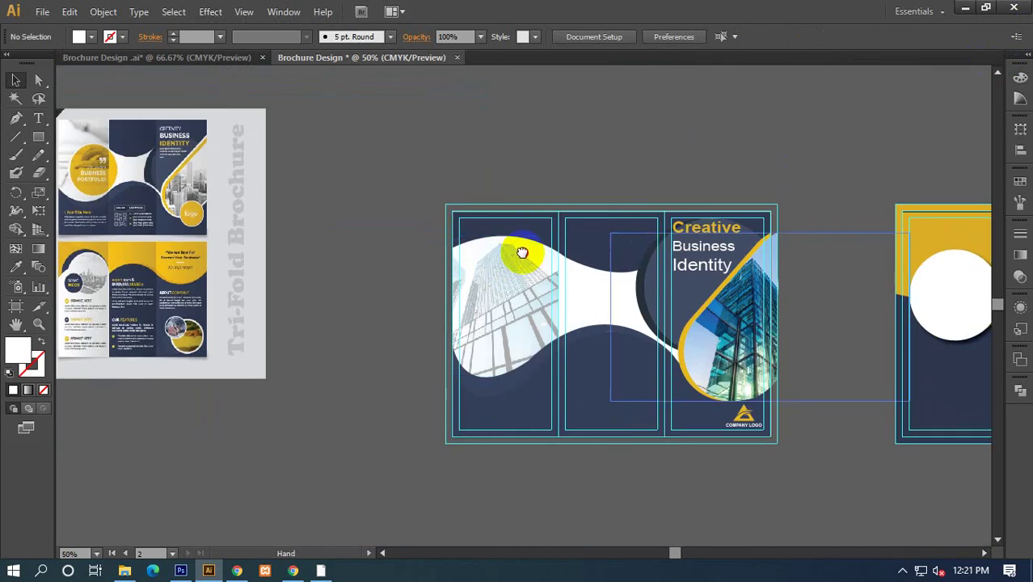
{"action": "scroll", "coordinate": [488, 253], "scroll_direction": "left", "scroll_amount": 4}
{"action": "key", "text": "ctrl+minus"}
{"action": "key", "text": "ctrl+minus"}
{"action": "left_click_drag", "start_coordinate": [506, 258], "coordinate": [379, 232]}
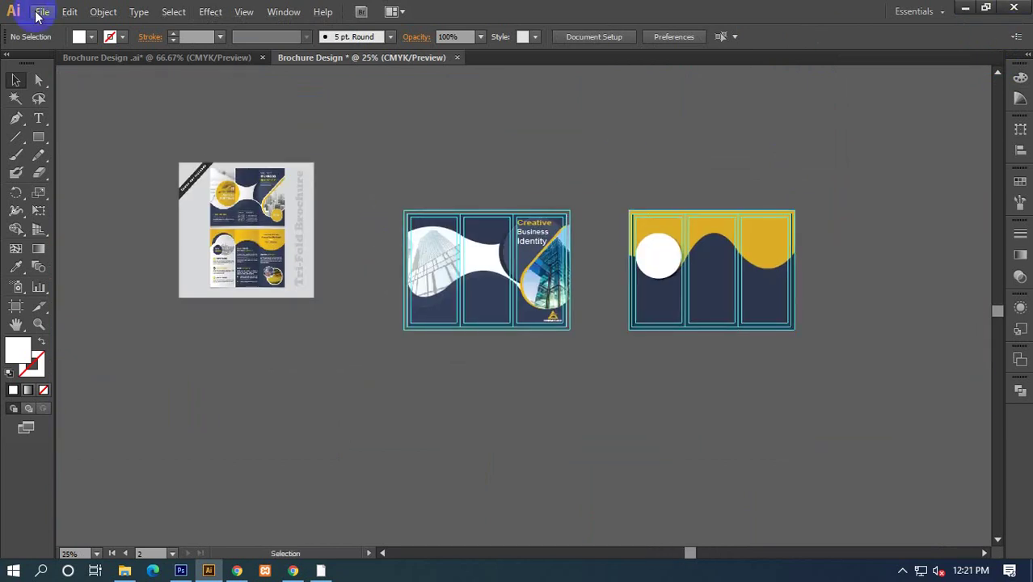
Save the brochure as 'Brochure Design .ai' in the Desktop GD-11 folder.
{"action": "left_click", "coordinate": [42, 11]}
{"action": "left_click", "coordinate": [110, 151]}
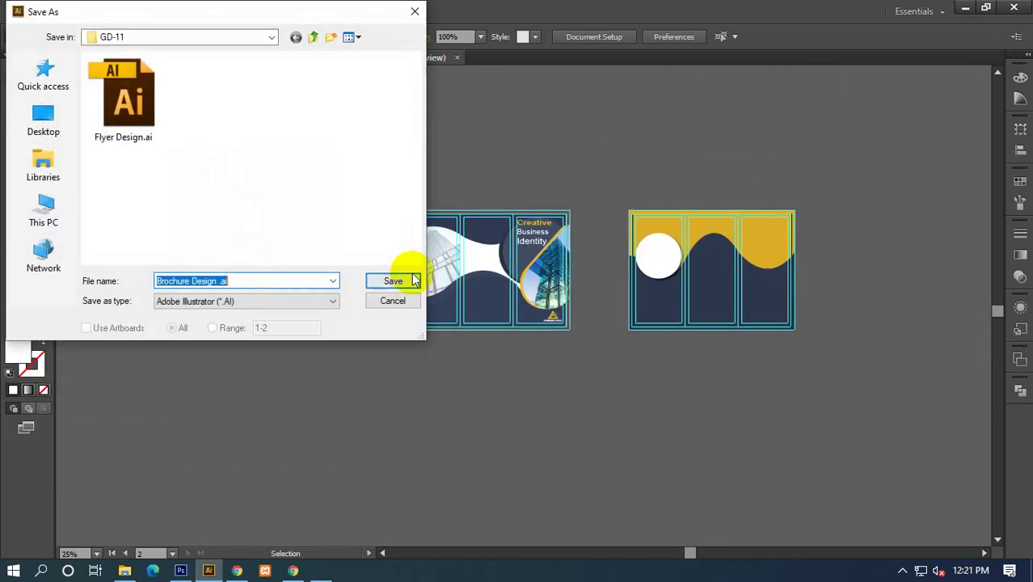
{"action": "left_click", "coordinate": [44, 125]}
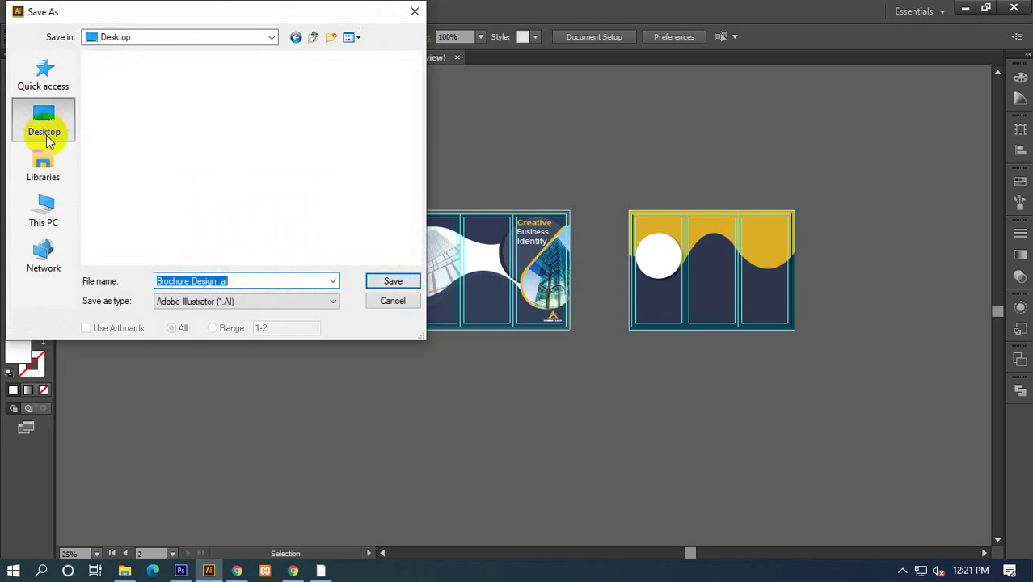
{"action": "double_click", "coordinate": [351, 152]}
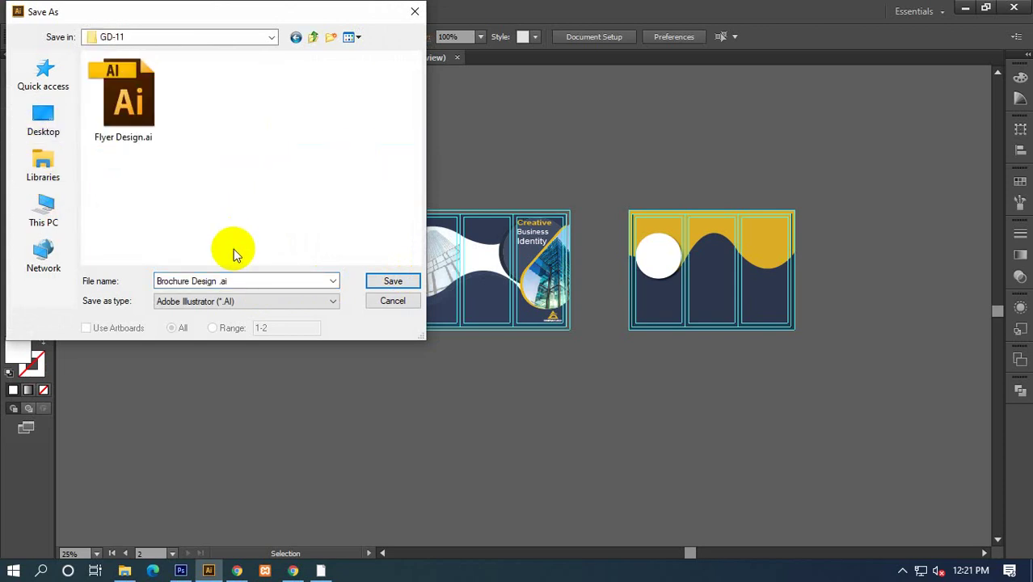
{"action": "left_click", "coordinate": [391, 283]}
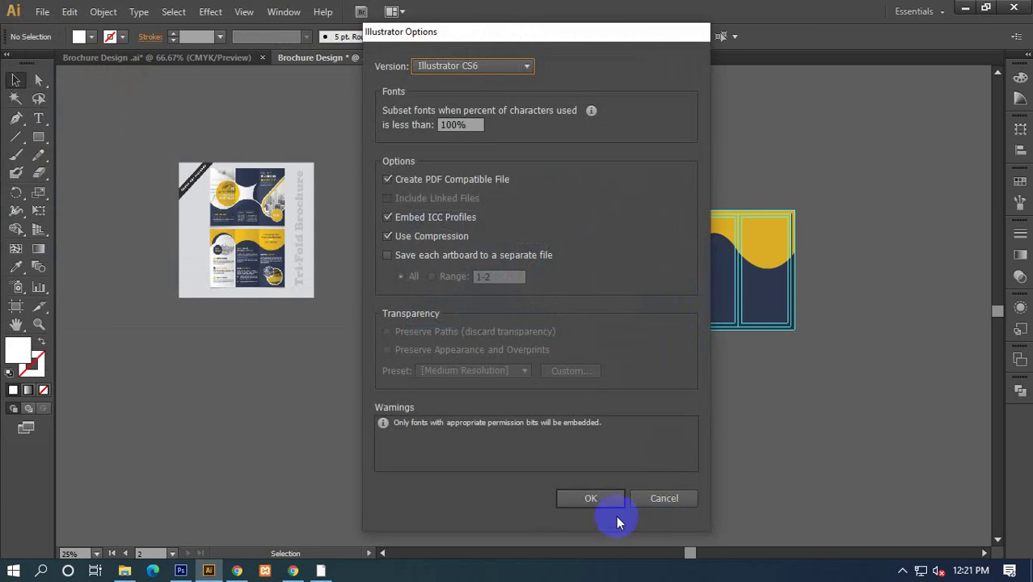
{"action": "left_click", "coordinate": [612, 508]}
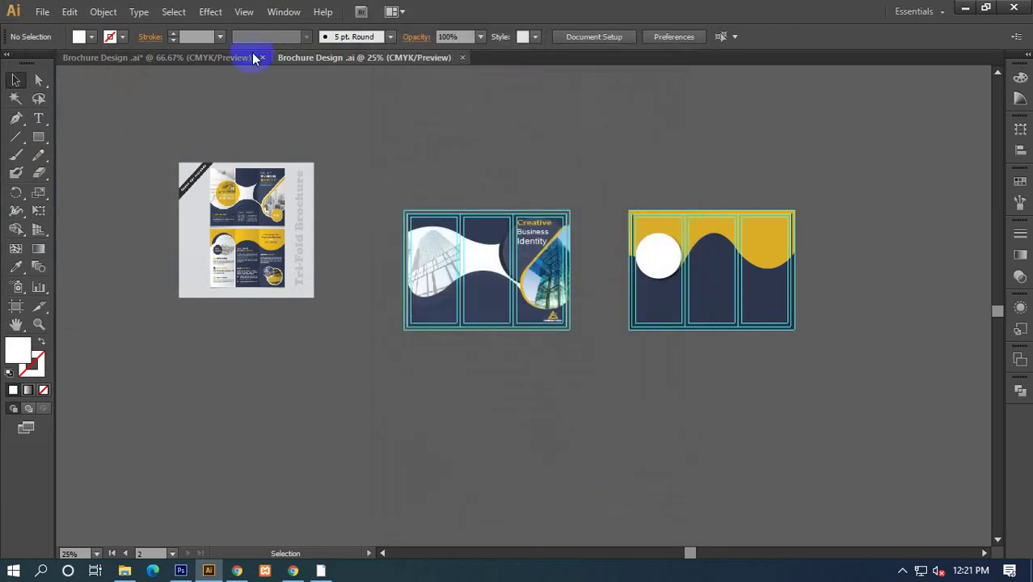
Close the orange brochure document without saving and minimise Illustrator to the browser.
{"action": "left_click", "coordinate": [220, 61]}
{"action": "left_click", "coordinate": [262, 57]}
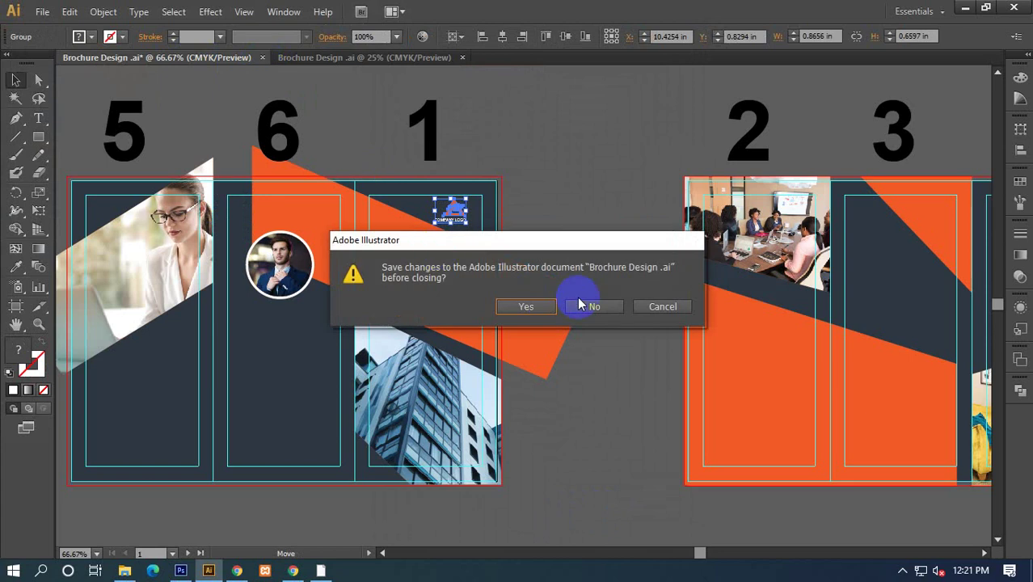
{"action": "left_click", "coordinate": [599, 306]}
{"action": "left_click", "coordinate": [965, 10]}
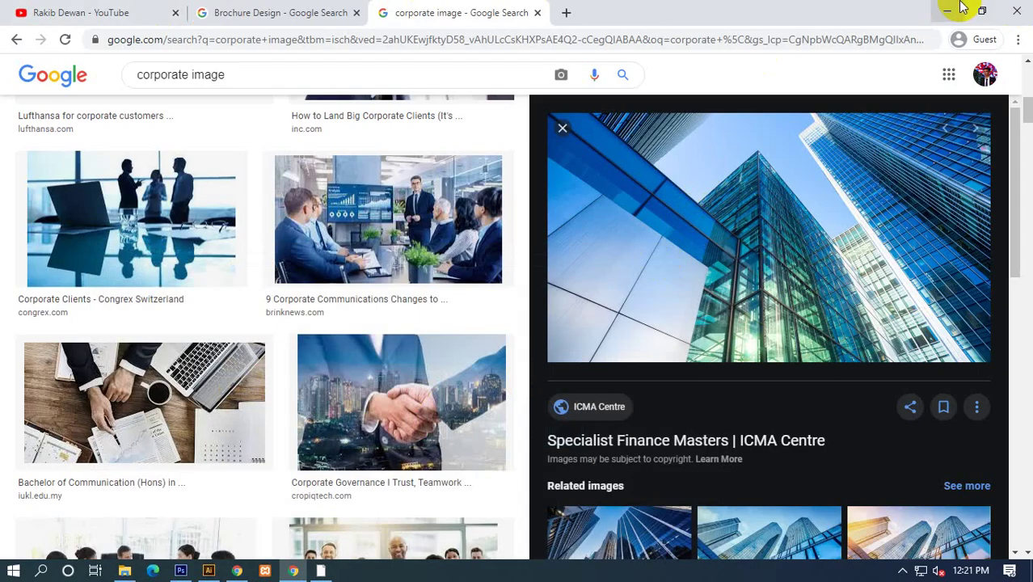
{"action": "left_click", "coordinate": [902, 568]}
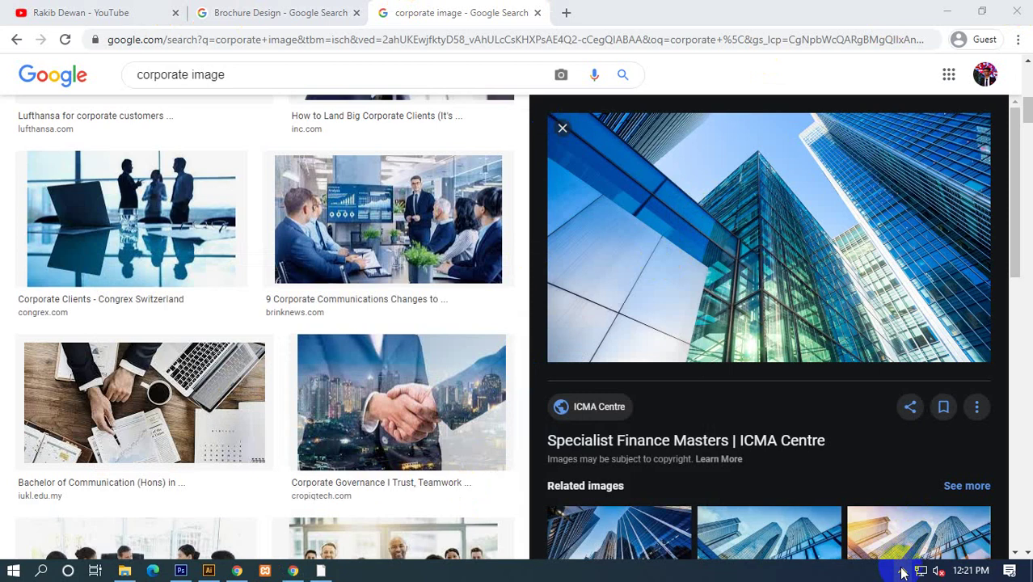